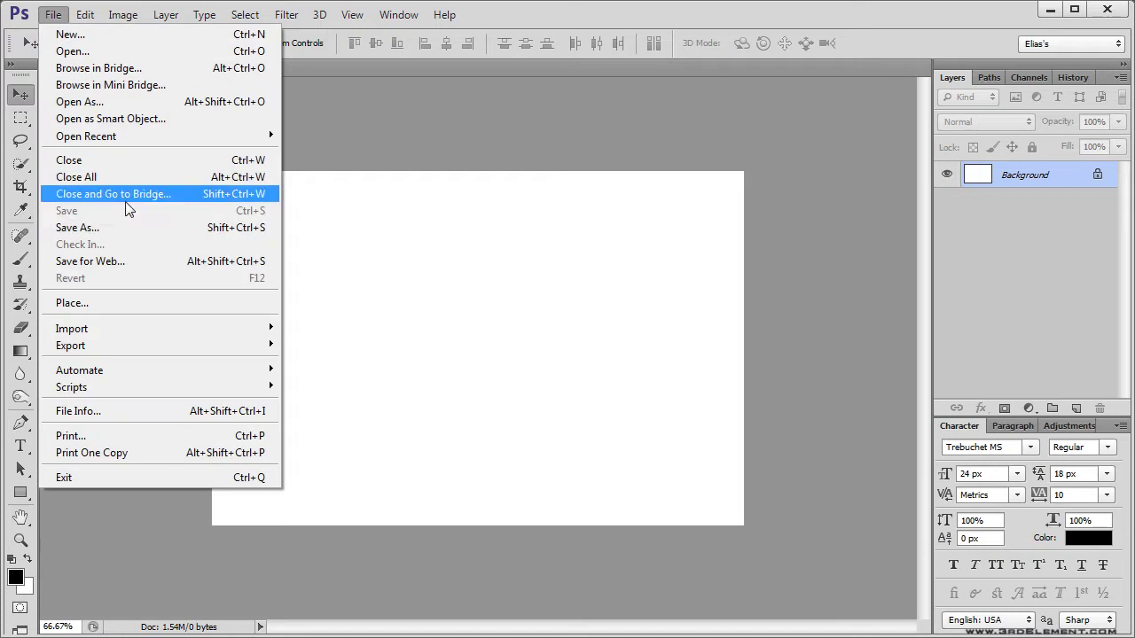
Save the blank document as a Photoshop file named scrapbooking in the Scrapbooking folder.
click(135, 227)
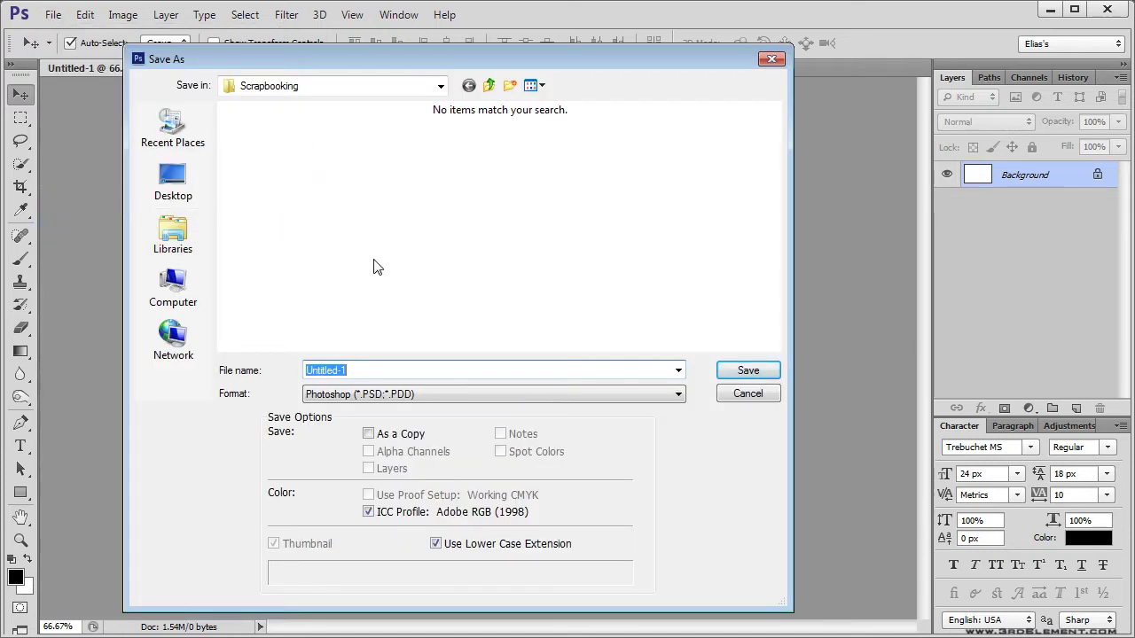
text(scrapbooking)
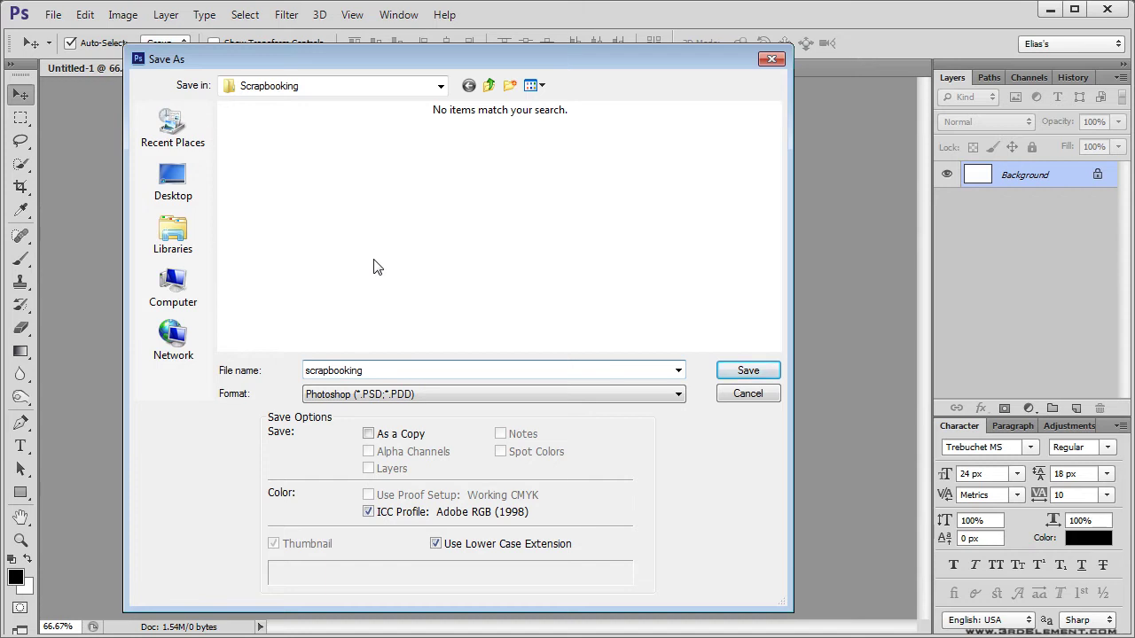
click(750, 371)
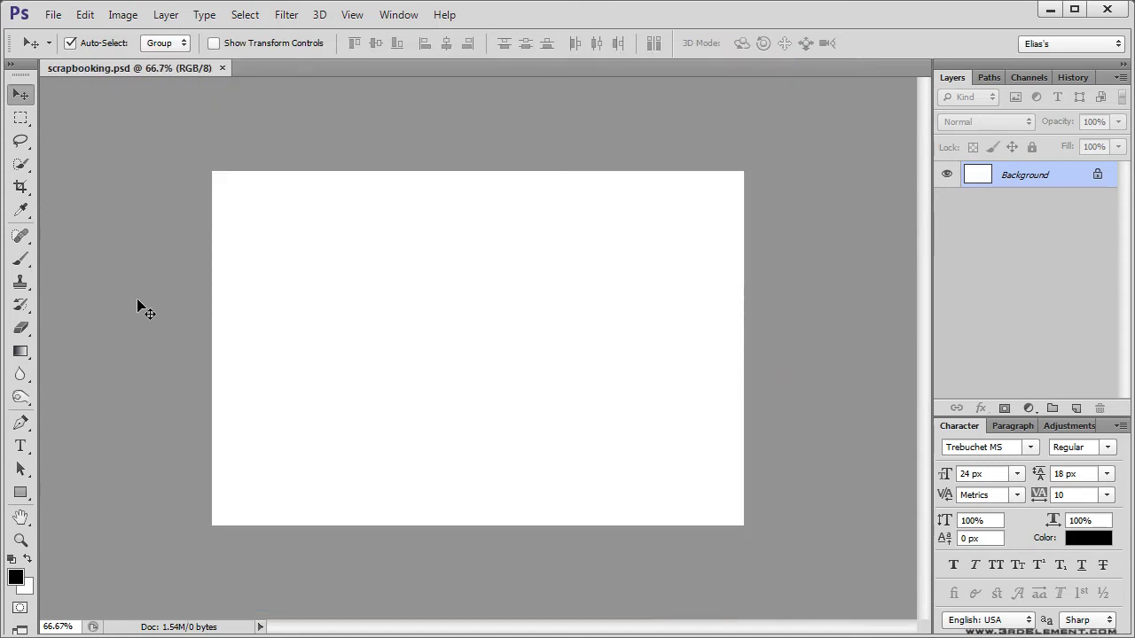
Add a new empty layer above the Background layer.
double_click(22, 540)
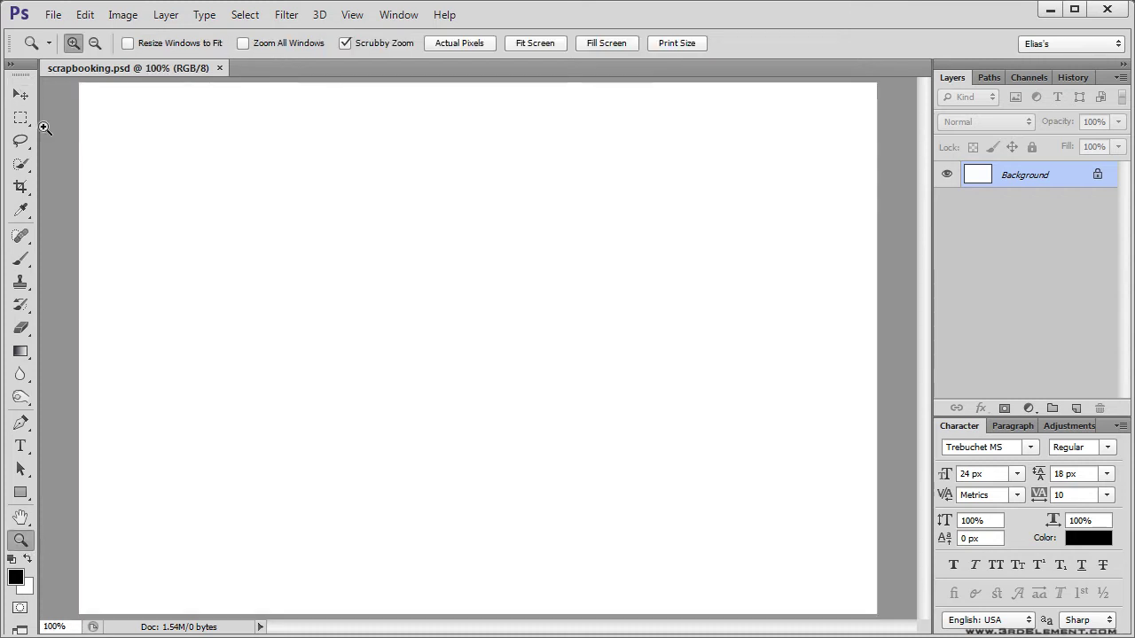
click(21, 94)
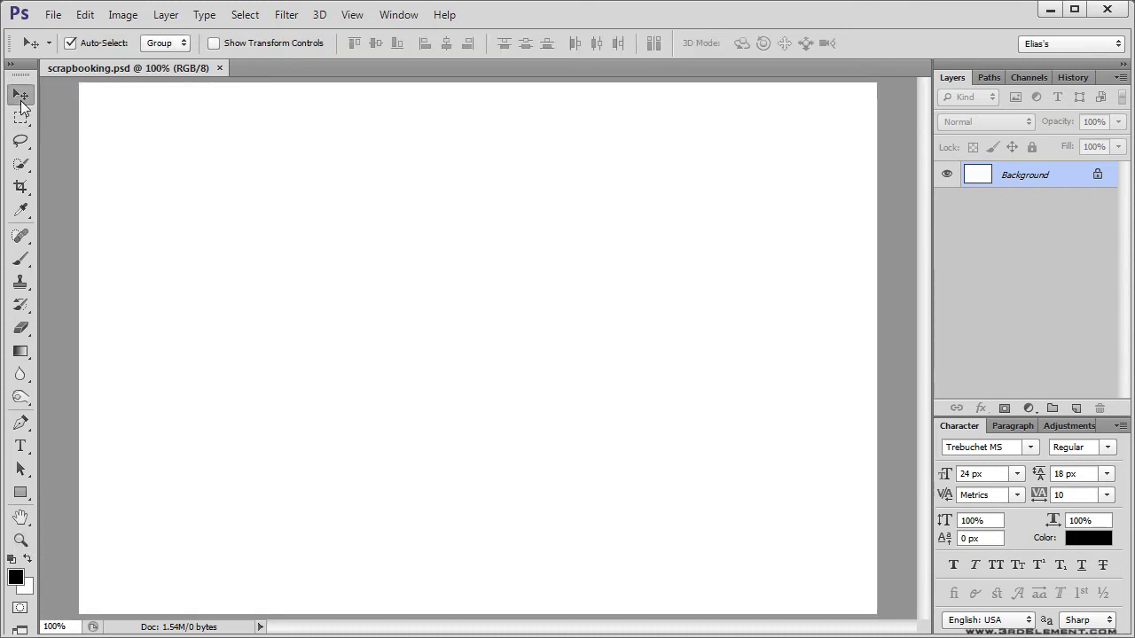
click(1075, 408)
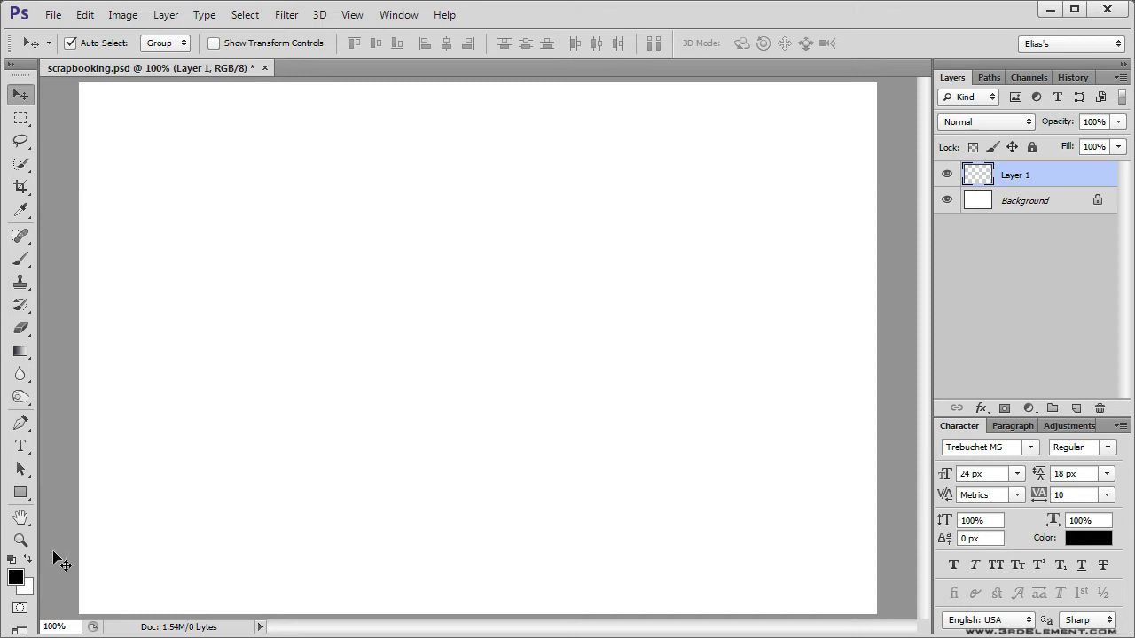
Set the foreground color to dark brown, hex 392c2c.
click(16, 578)
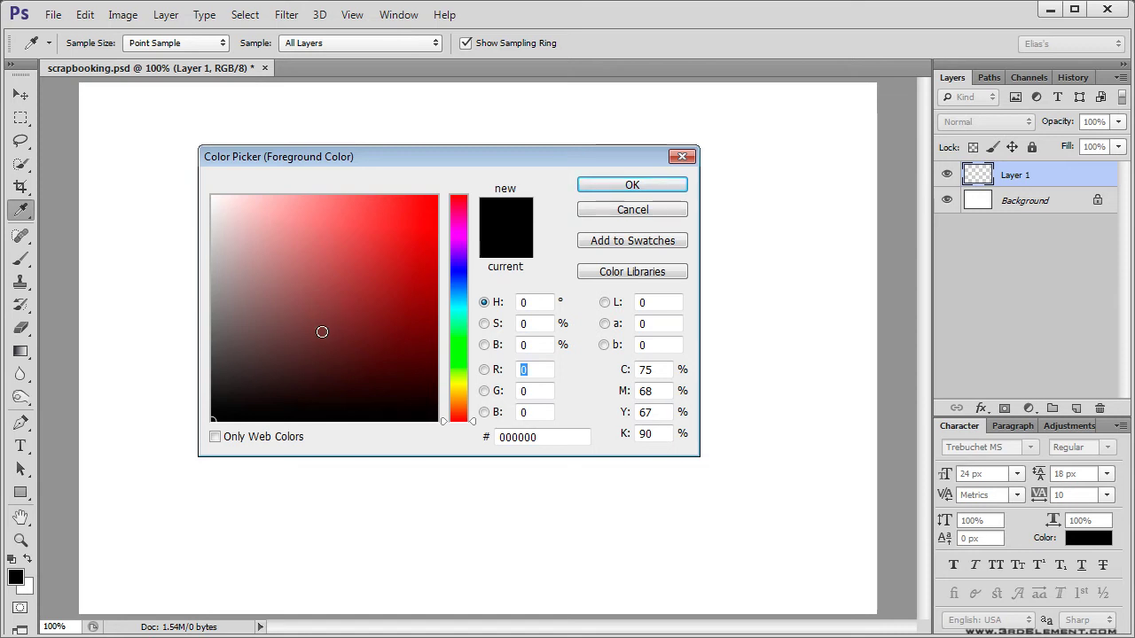
drag(307, 337, 262, 371)
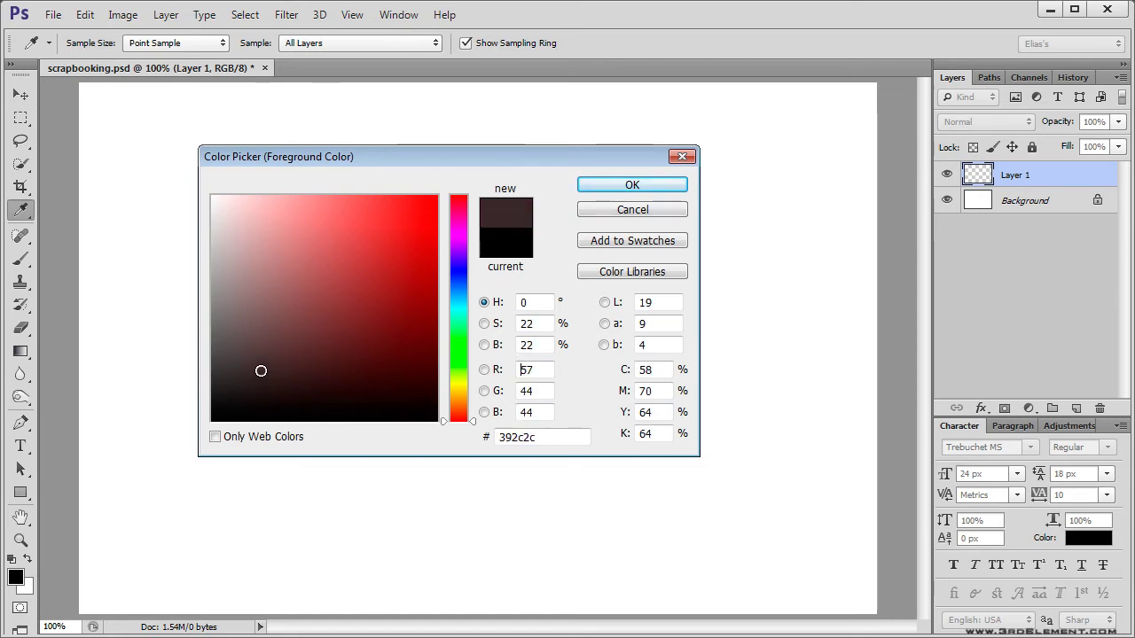
click(661, 186)
key(v)
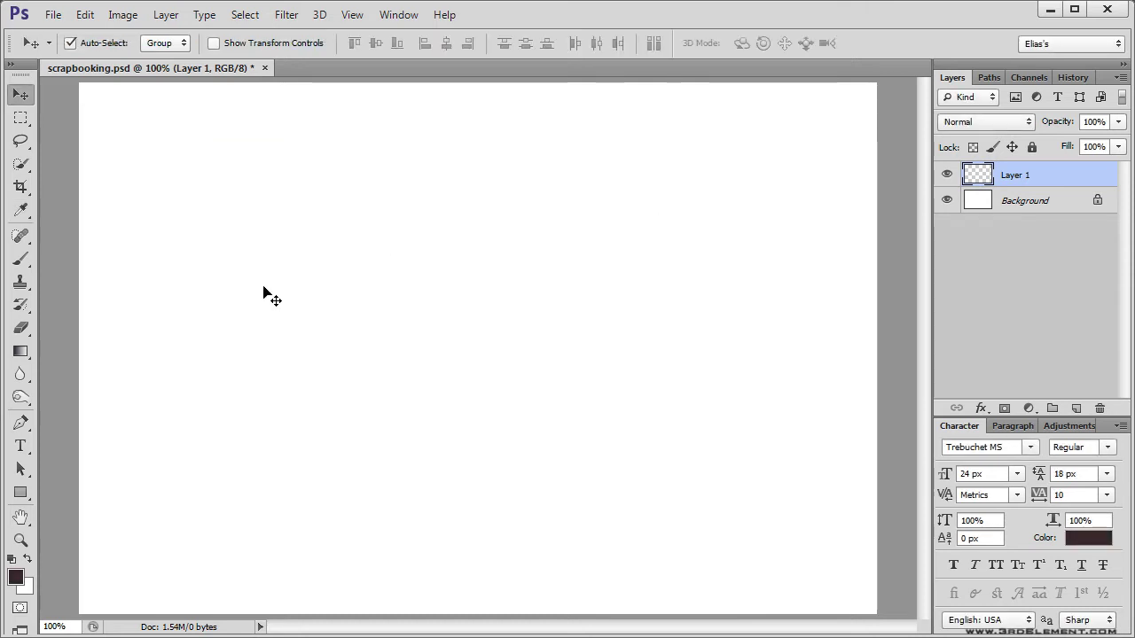
Try the Fill command on Layer 1 with the foreground color, and undo the fill.
click(86, 15)
click(190, 268)
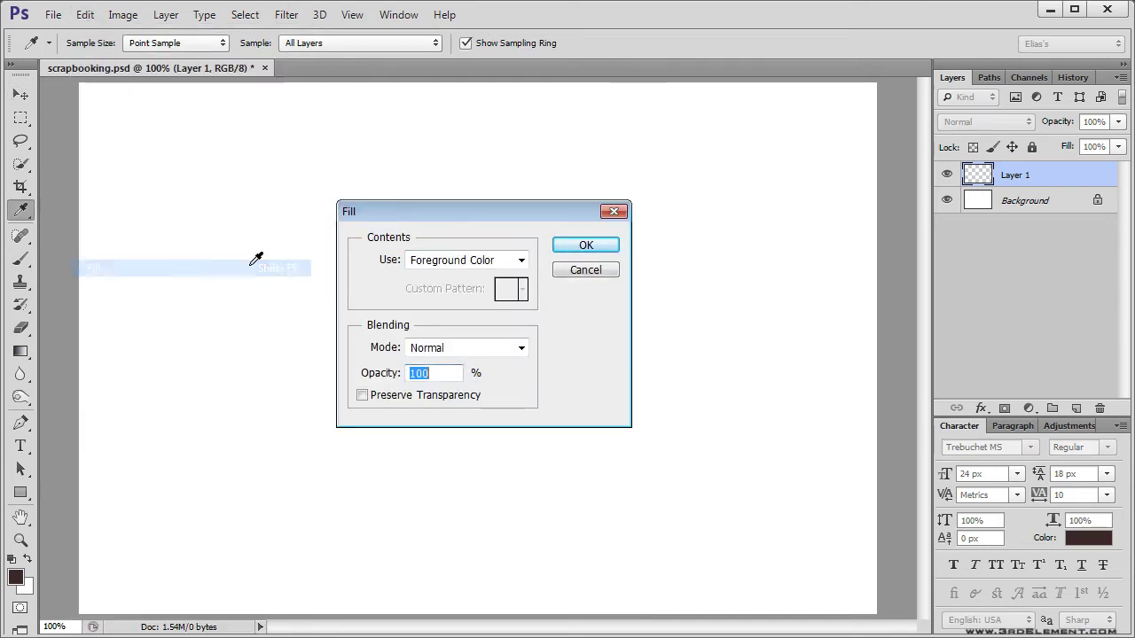
click(521, 260)
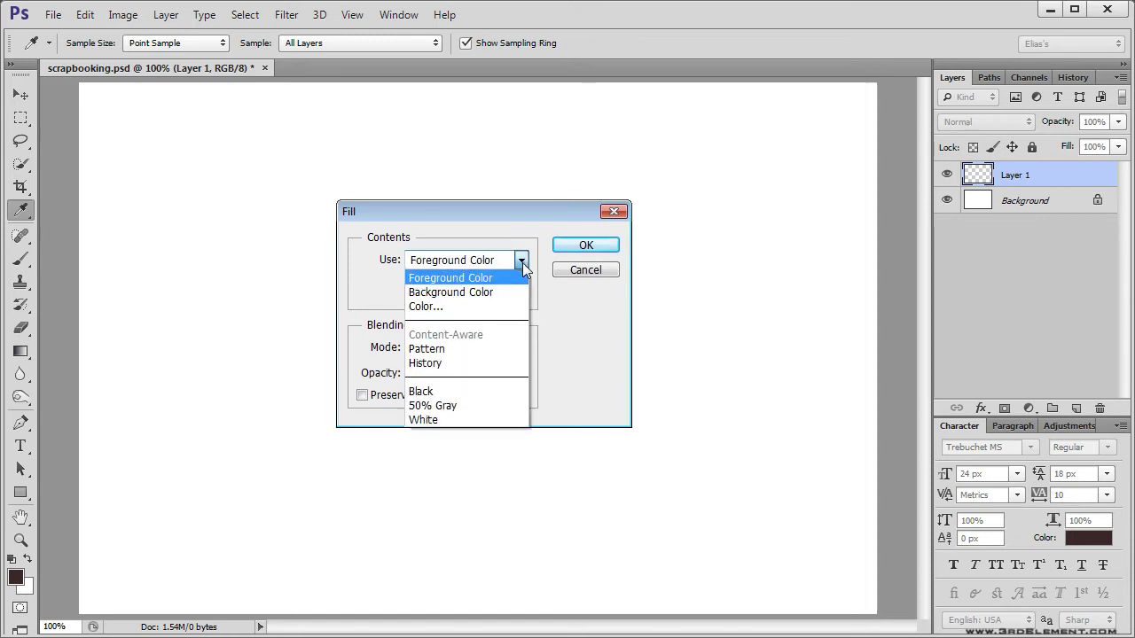
click(505, 279)
click(598, 248)
click(85, 15)
click(148, 36)
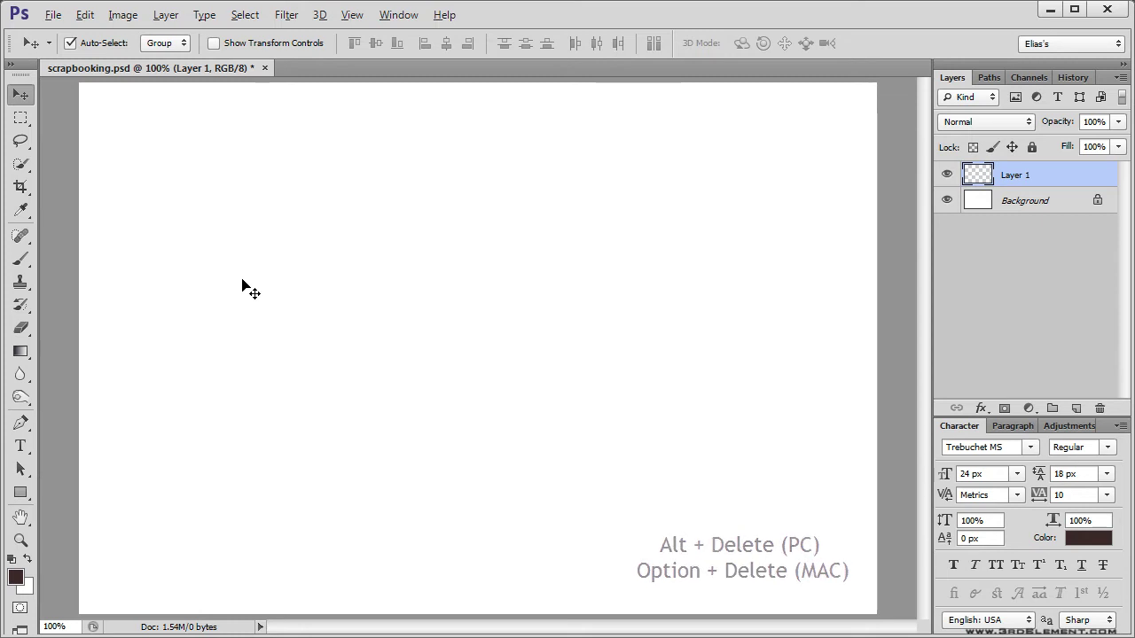
Fill Layer 1 with the dark brown foreground color and save the document with Maximize Compatibility enabled.
key(alt+Delete)
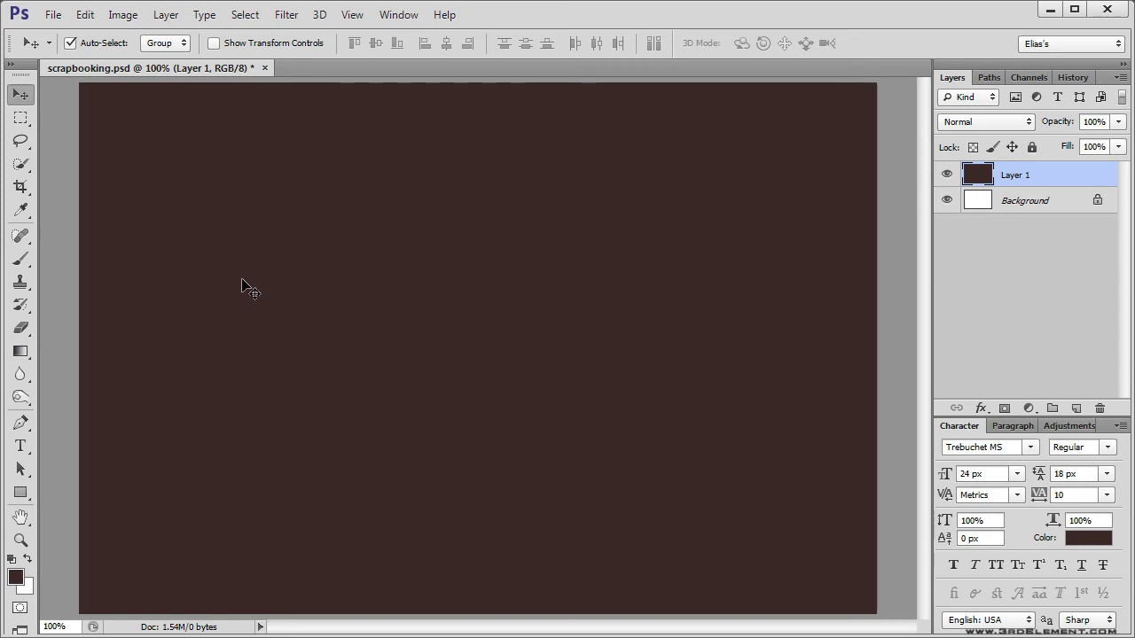
key(ctrl+s)
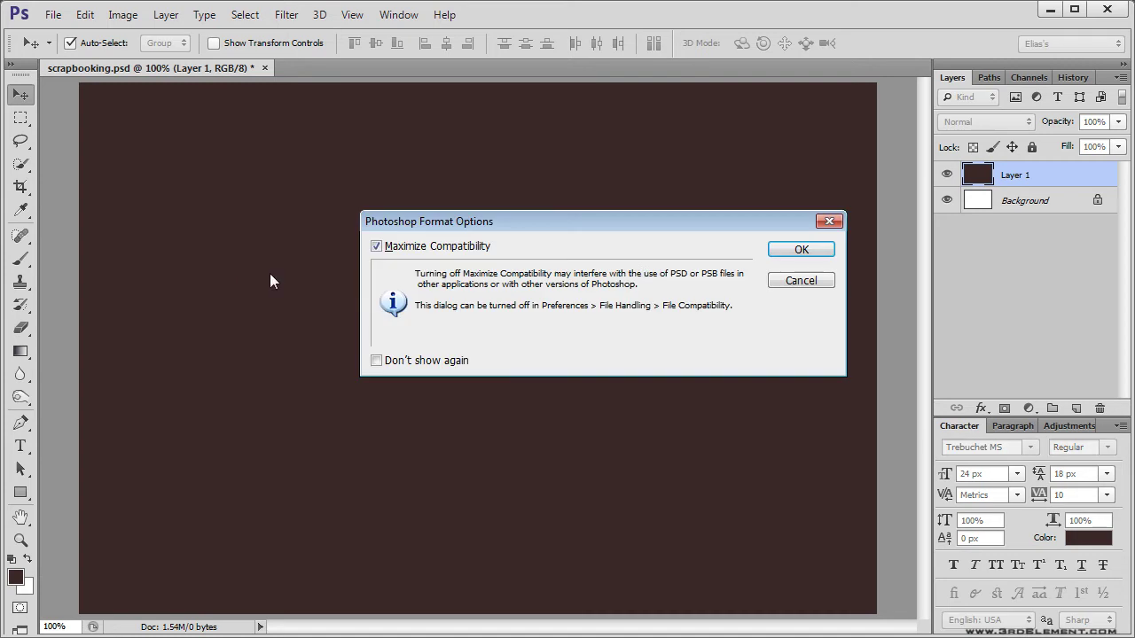
click(785, 252)
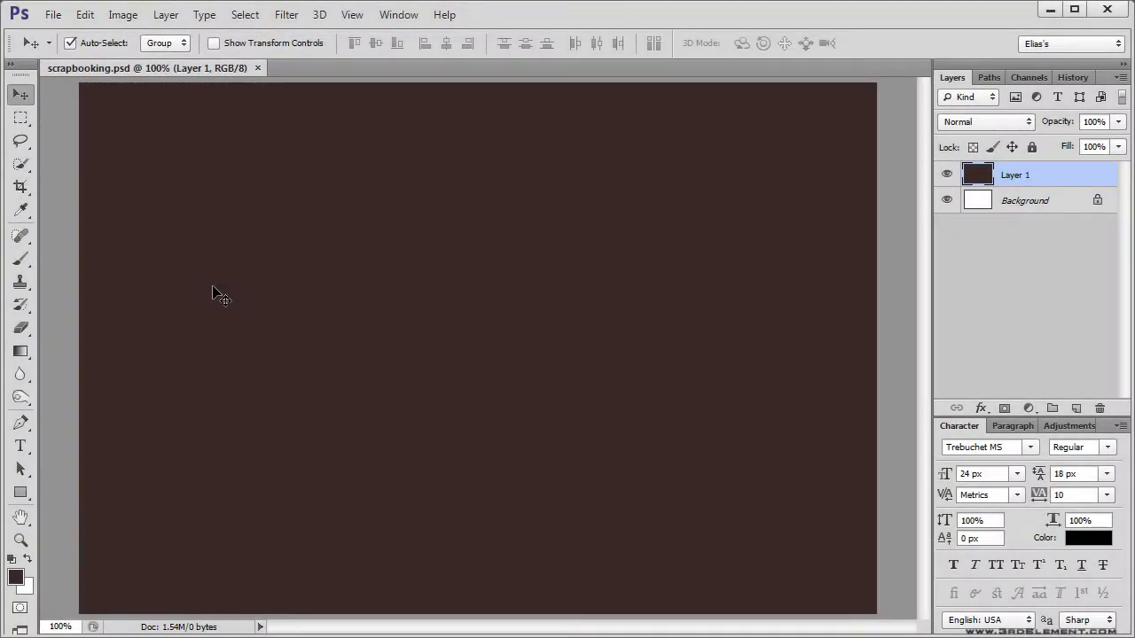
Open the image book.jpg as a separate document.
click(53, 14)
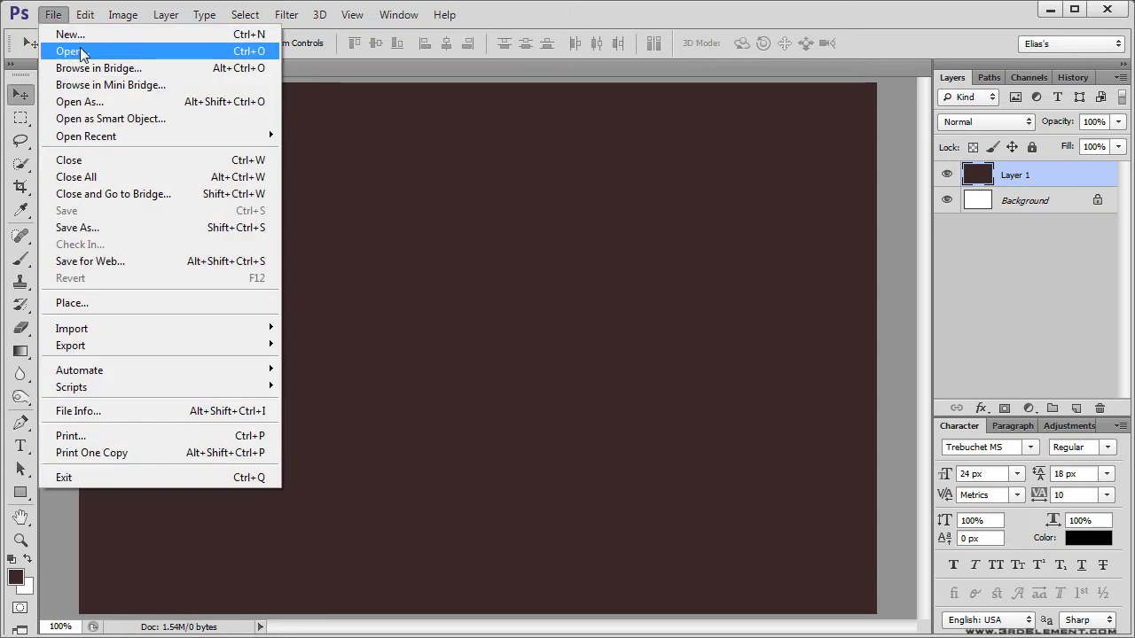
click(71, 52)
click(329, 175)
click(802, 523)
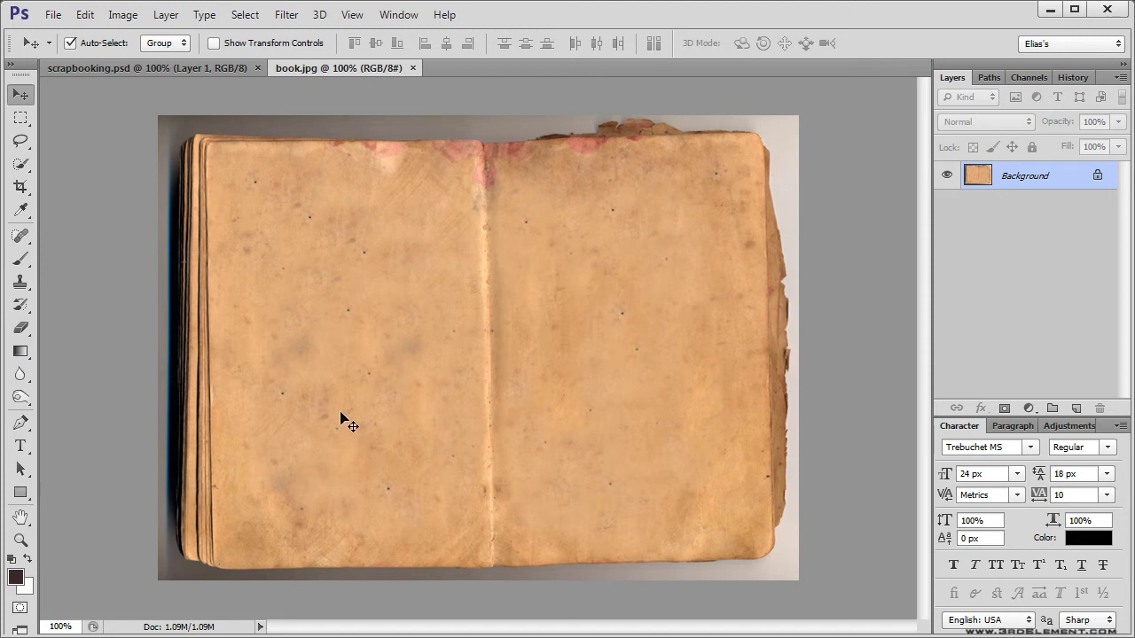
Quick-select the gray background around the open book and invert the selection so that it covers the book.
drag(27, 168, 165, 161)
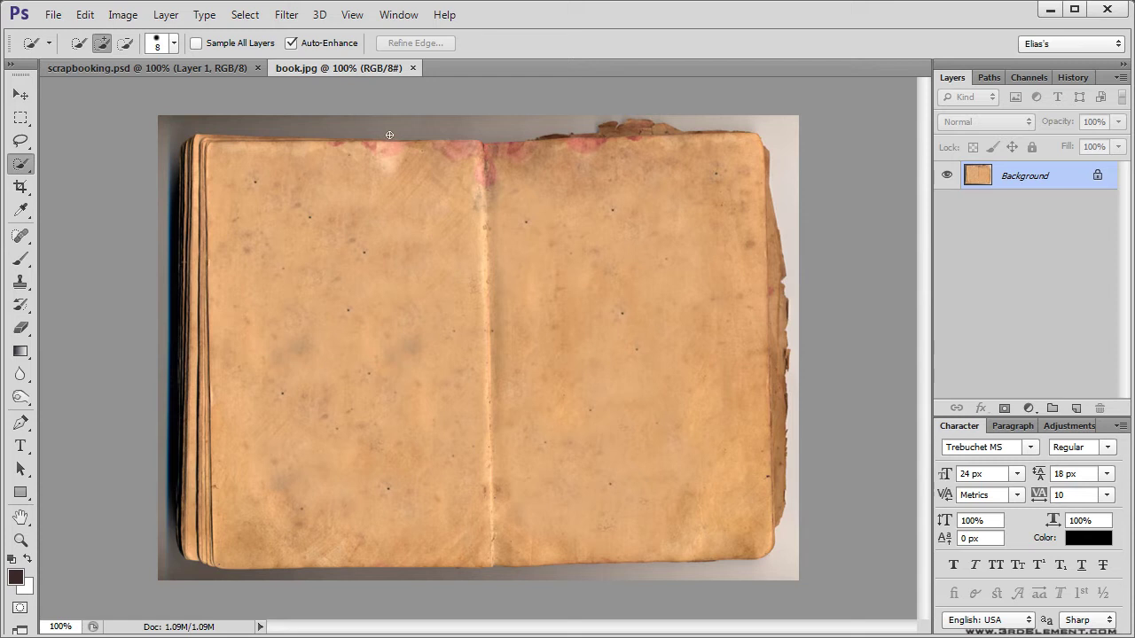
drag(393, 126, 511, 125)
mouse_move(714, 122)
mouse_down()
mouse_move(773, 137)
mouse_move(809, 331)
mouse_move(795, 324)
mouse_move(803, 547)
mouse_move(789, 573)
mouse_move(701, 590)
mouse_move(172, 575)
mouse_up()
mouse_move(140, 464)
mouse_down()
mouse_move(161, 376)
mouse_move(175, 195)
mouse_up()
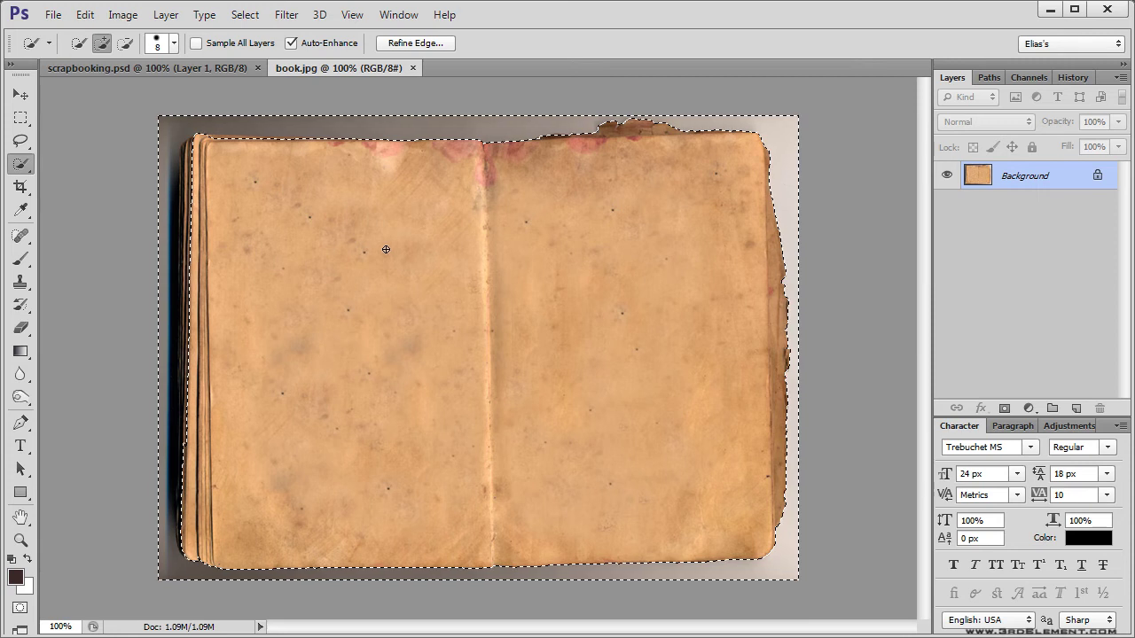
click(252, 17)
click(302, 85)
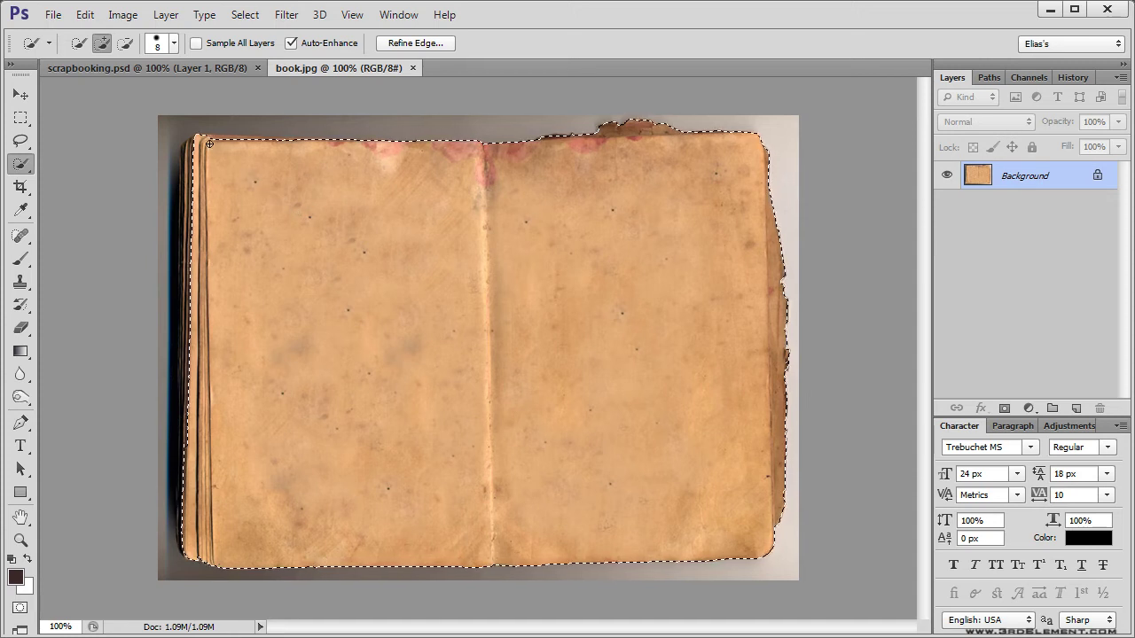
Extend the book selection with the Quick Selection tool to include the dark stacked page edges along the book's left side.
mouse_move(265, 148)
mouse_down()
mouse_move(327, 150)
mouse_move(220, 139)
mouse_up()
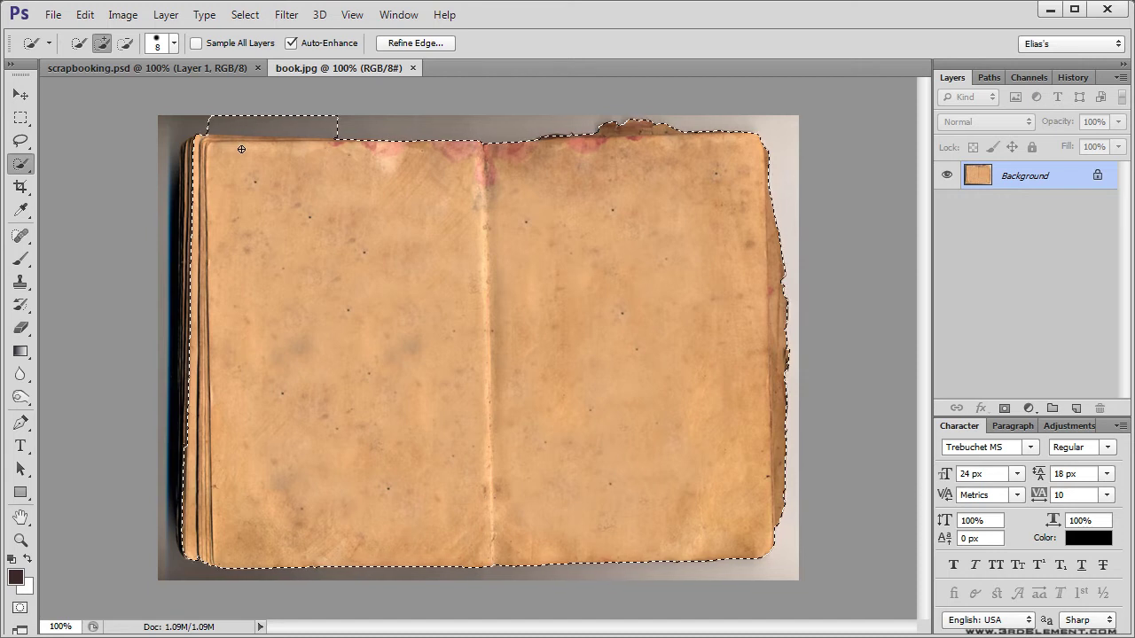
drag(216, 148, 179, 148)
mouse_move(191, 206)
mouse_down()
mouse_move(180, 313)
mouse_move(200, 277)
mouse_move(199, 416)
mouse_move(180, 330)
mouse_move(175, 539)
mouse_up()
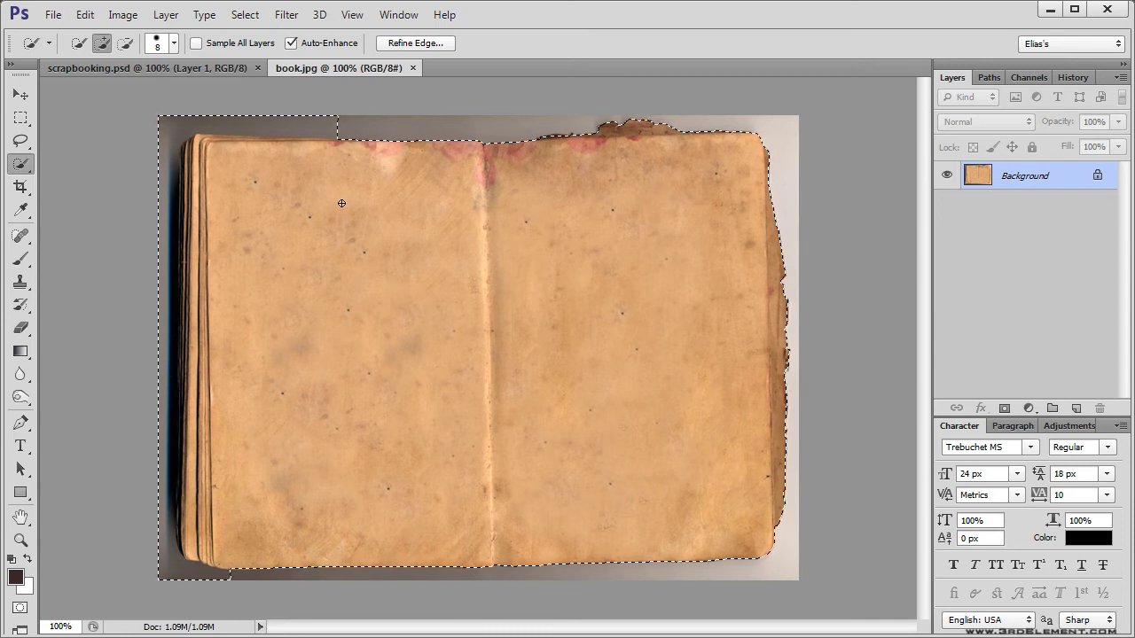
Subtract the excess background above and along the left side of the book from the selection.
key(alt)
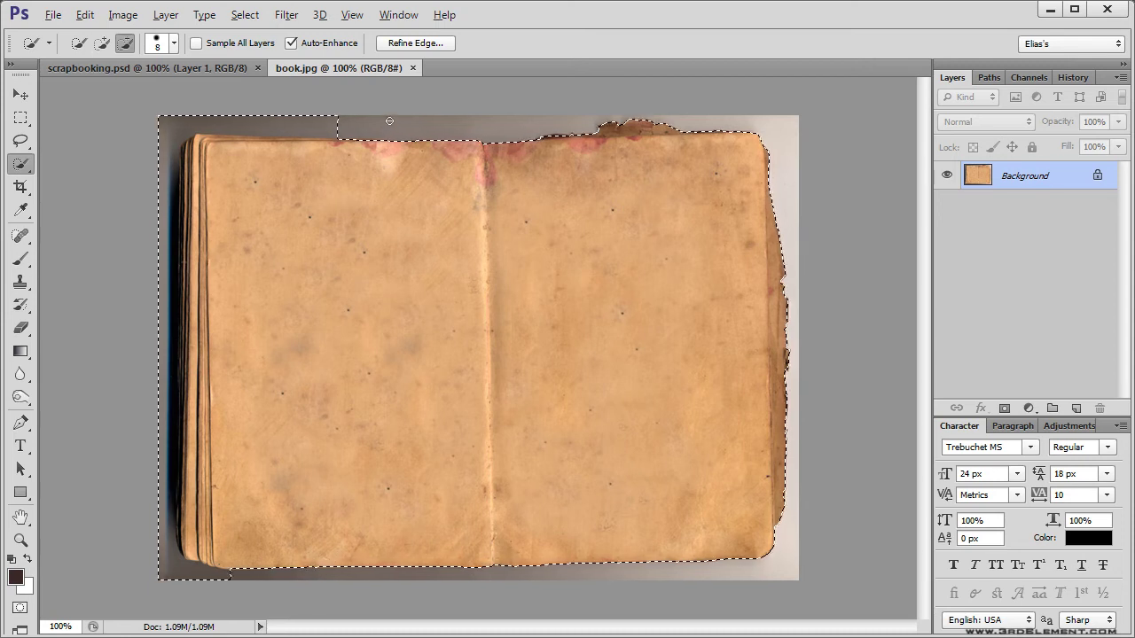
drag(346, 119, 236, 116)
drag(161, 189, 155, 288)
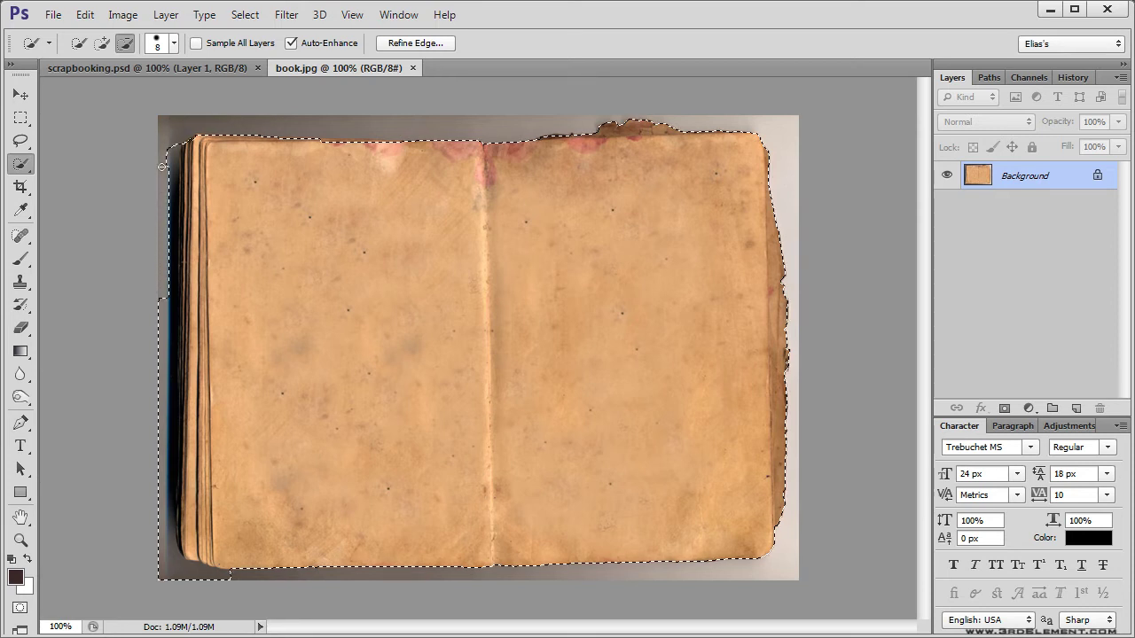
mouse_move(169, 185)
mouse_down()
mouse_move(157, 513)
mouse_move(171, 569)
mouse_up()
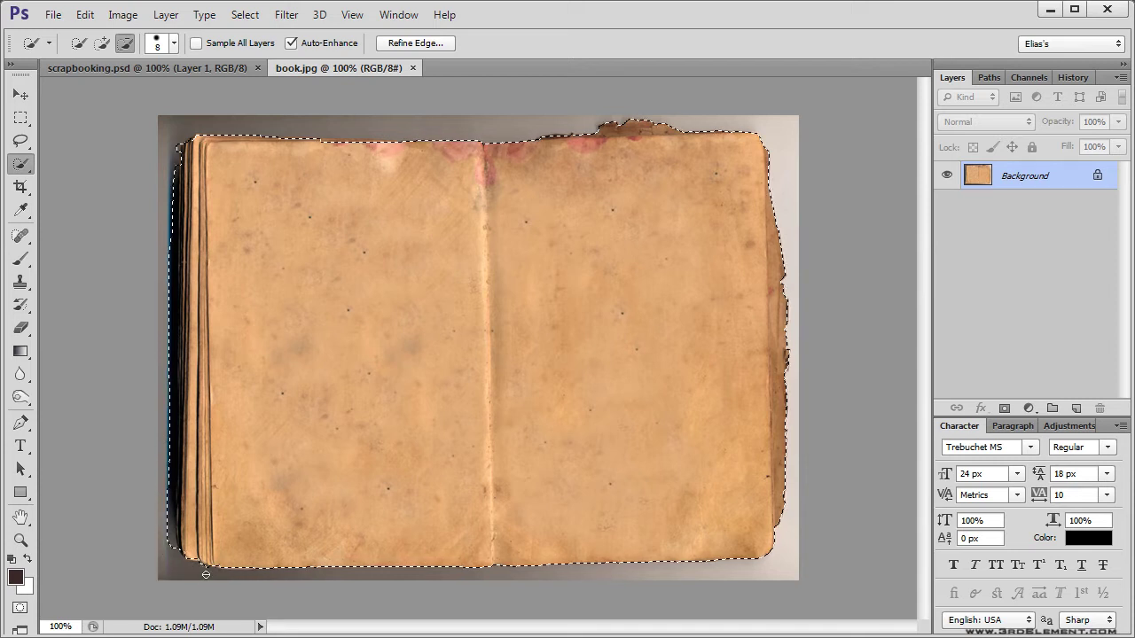
key(alt)
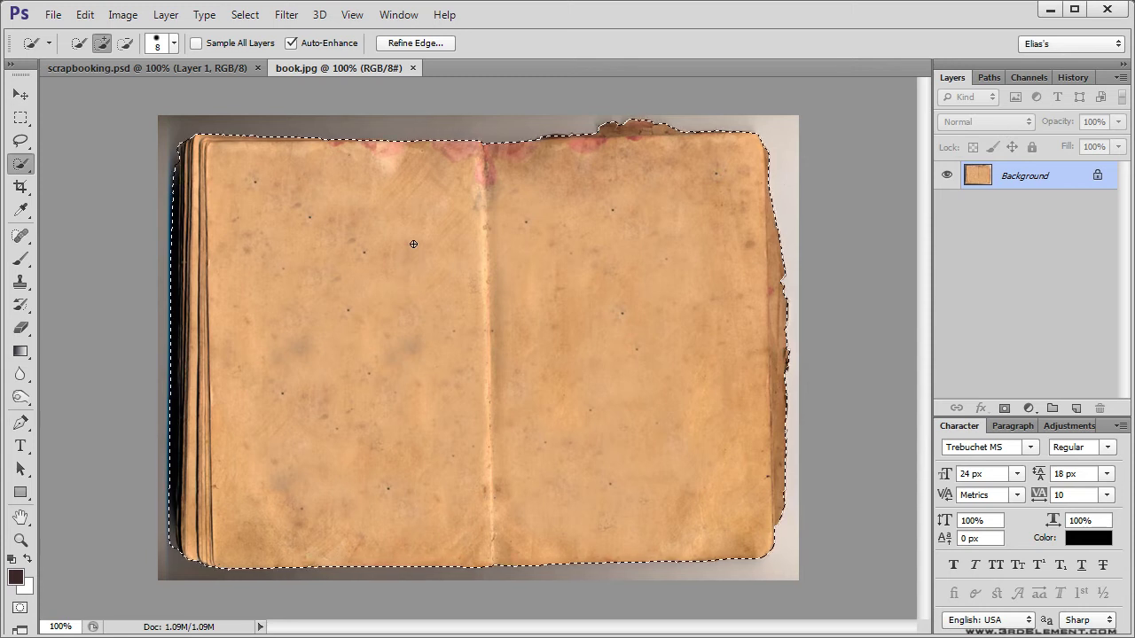
Open Refine Edge for the book selection and preview it in the Black & White view mode.
click(433, 45)
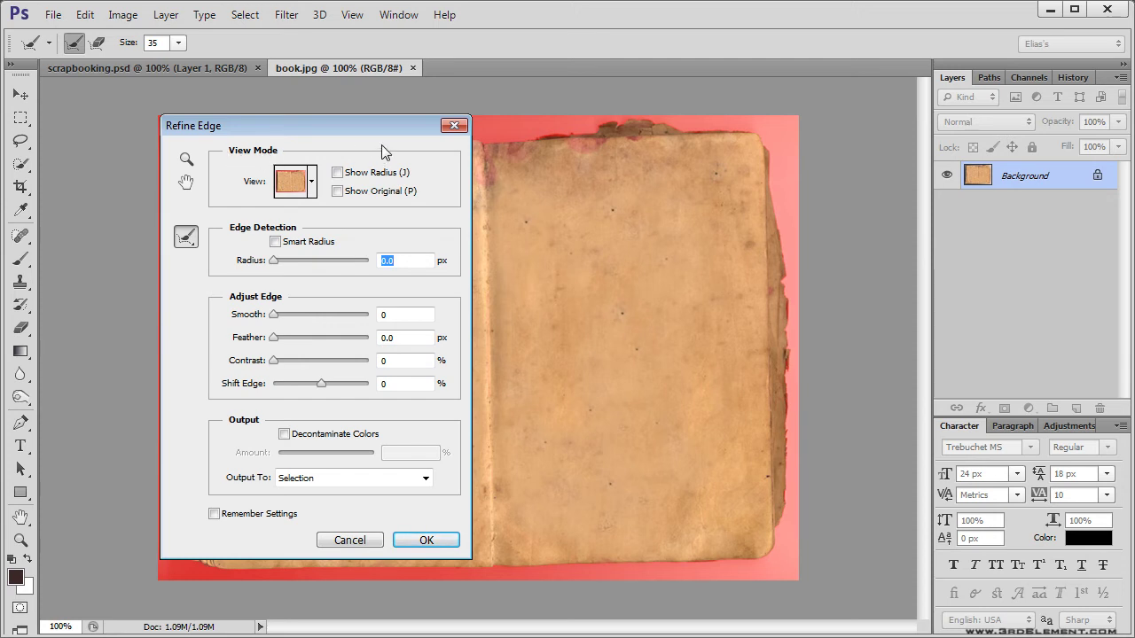
click(312, 185)
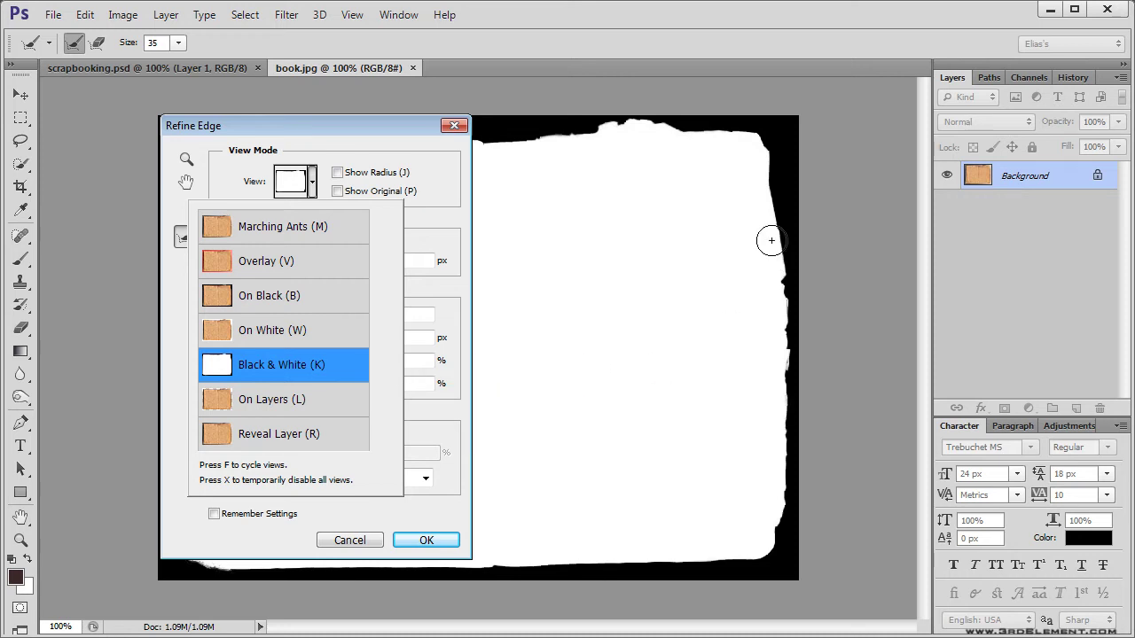
click(461, 220)
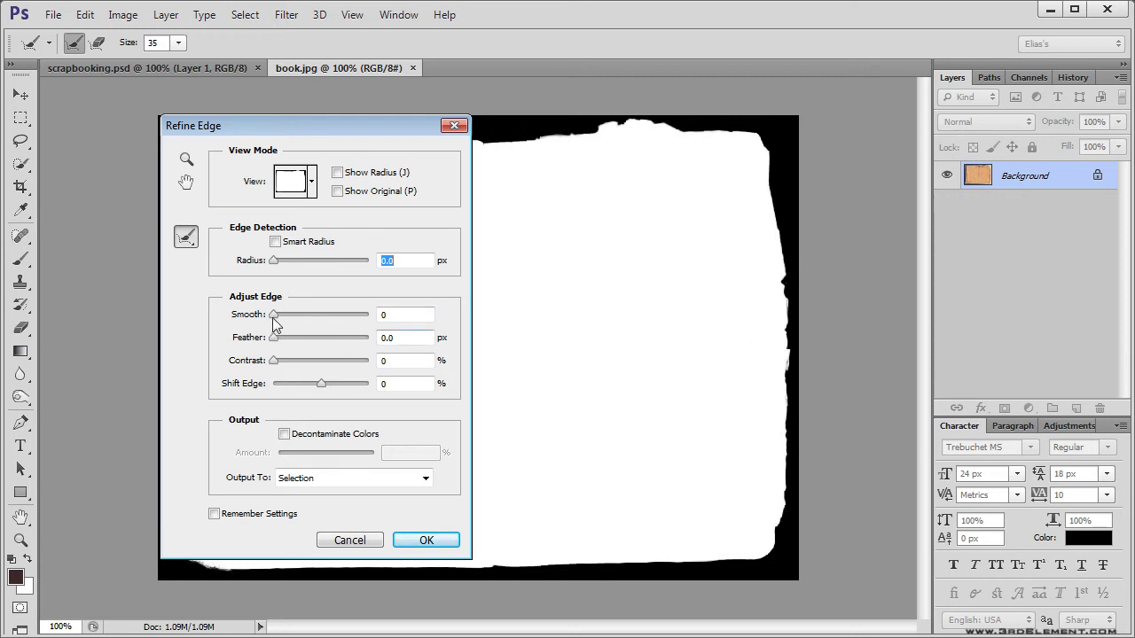
Set the selection edge's Smooth to 7 and Contrast to 21%.
drag(275, 321, 280, 321)
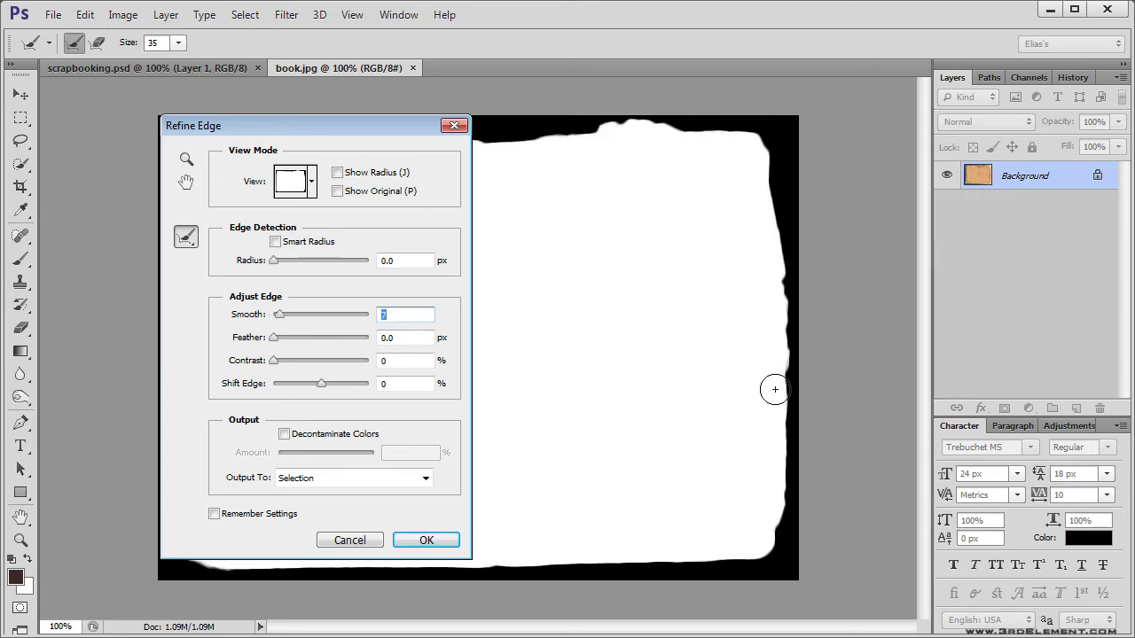
mouse_move(283, 316)
mouse_down()
mouse_move(266, 321)
mouse_move(281, 316)
mouse_up()
drag(274, 363, 293, 362)
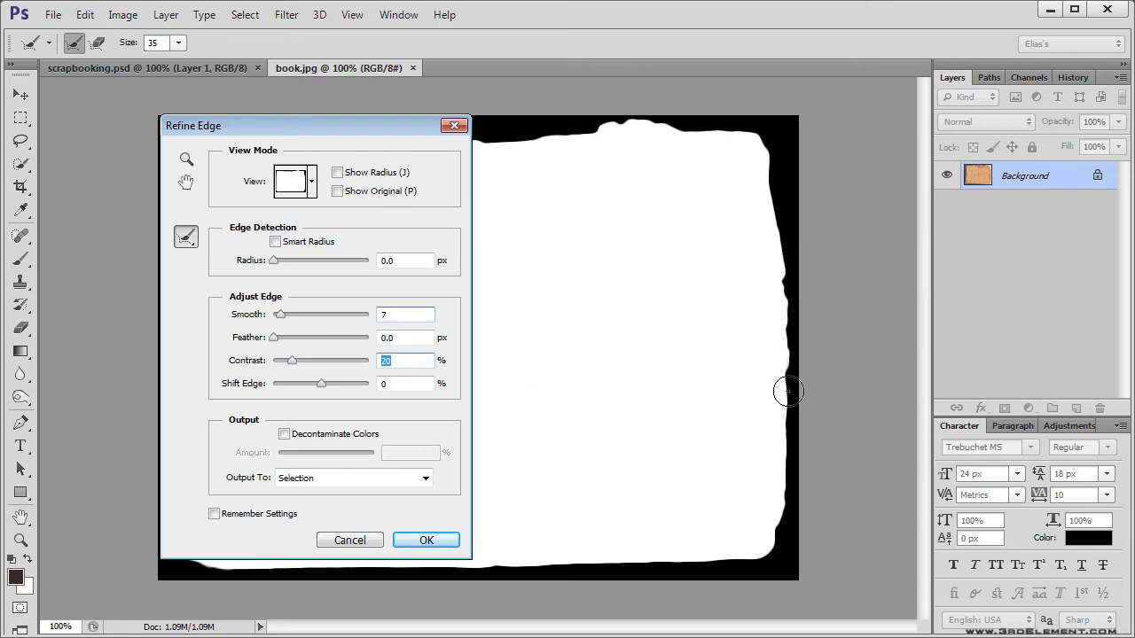
mouse_move(294, 364)
mouse_down()
mouse_move(264, 365)
mouse_move(295, 367)
mouse_up()
Test Shift Edge at +100%, set it to -1%, and switch the preview to the Overlay view mode.
drag(322, 385, 379, 395)
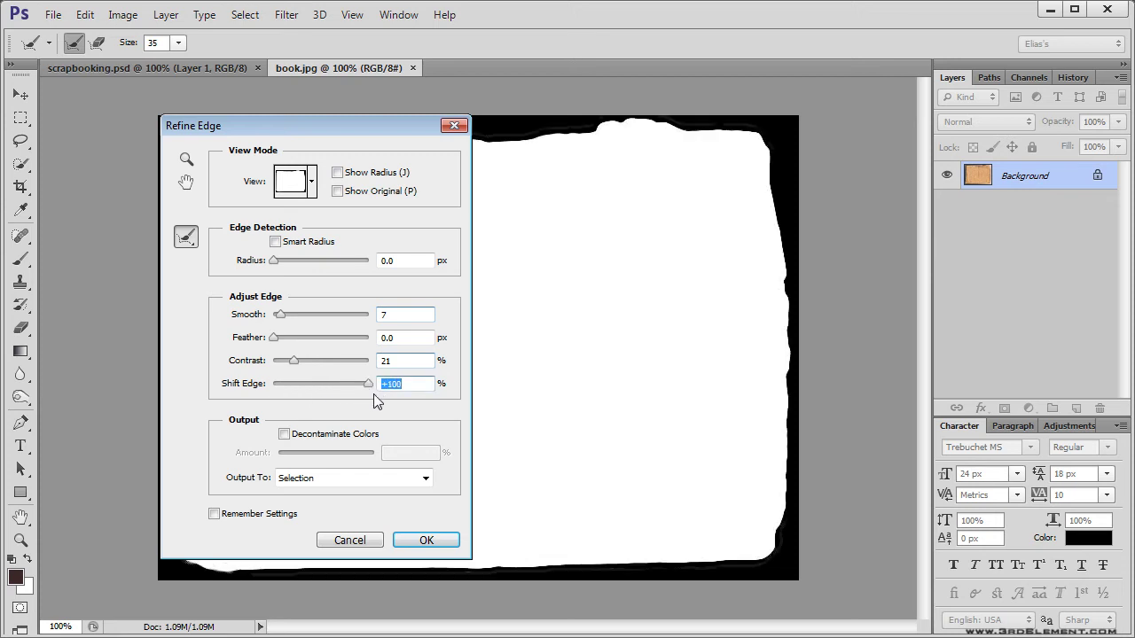
drag(368, 383, 320, 383)
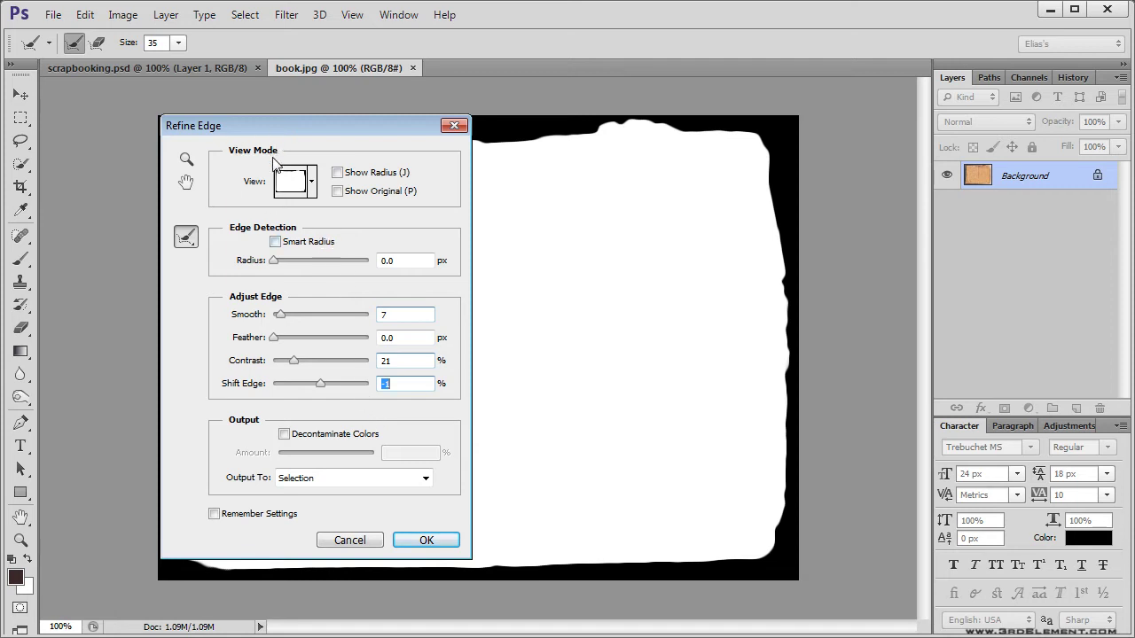
click(312, 184)
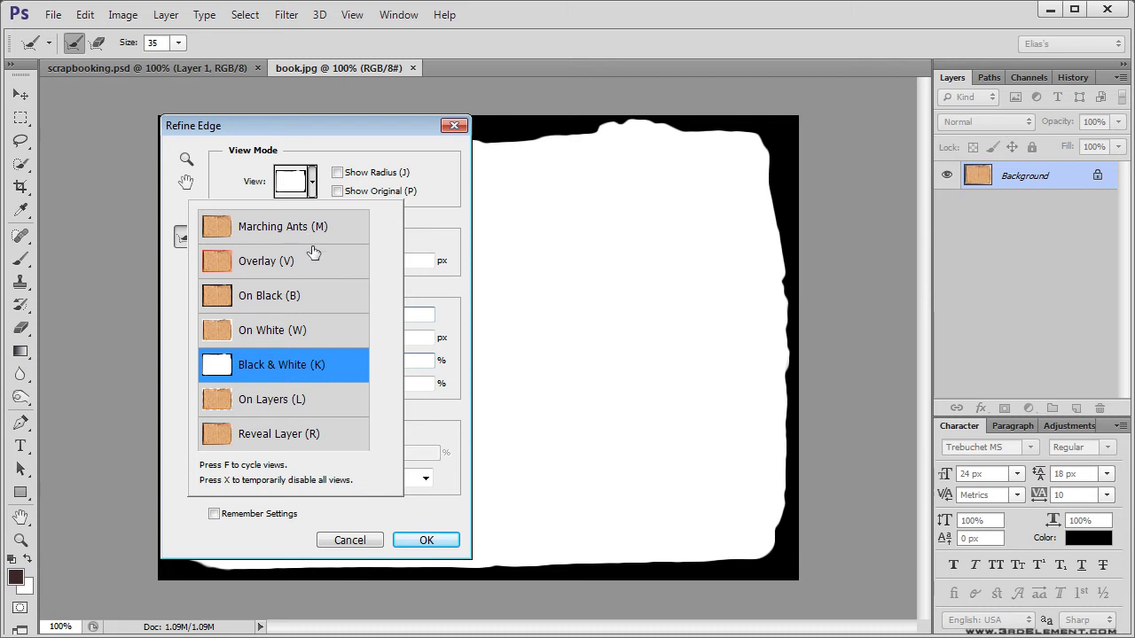
click(308, 270)
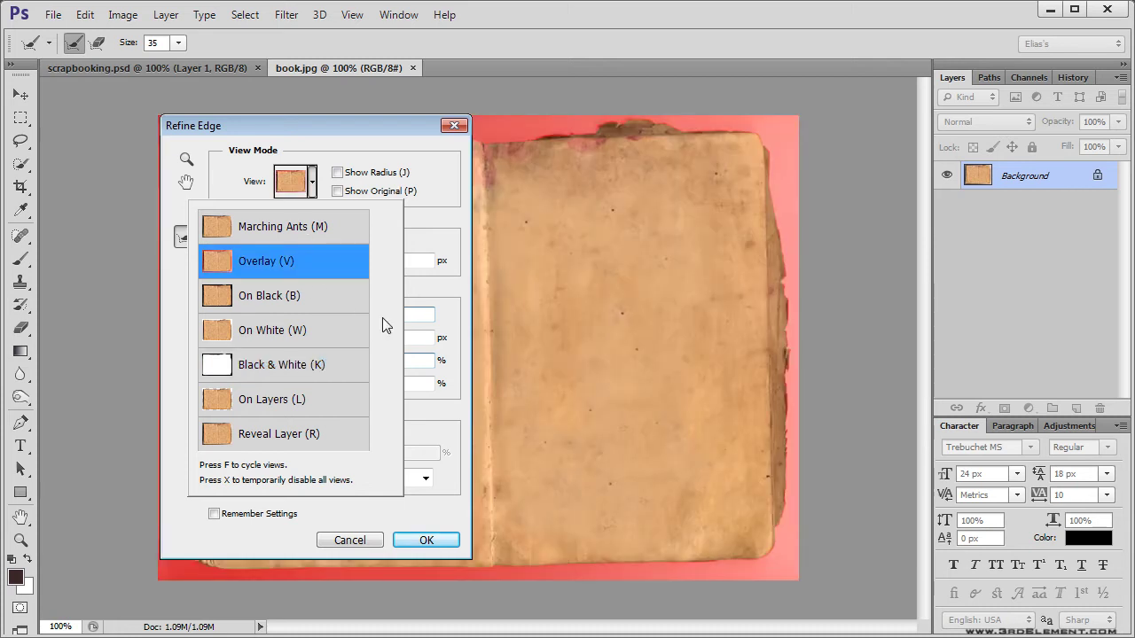
Set the selection's Shift Edge to -23% and check the result up close along the book's right edge.
click(187, 159)
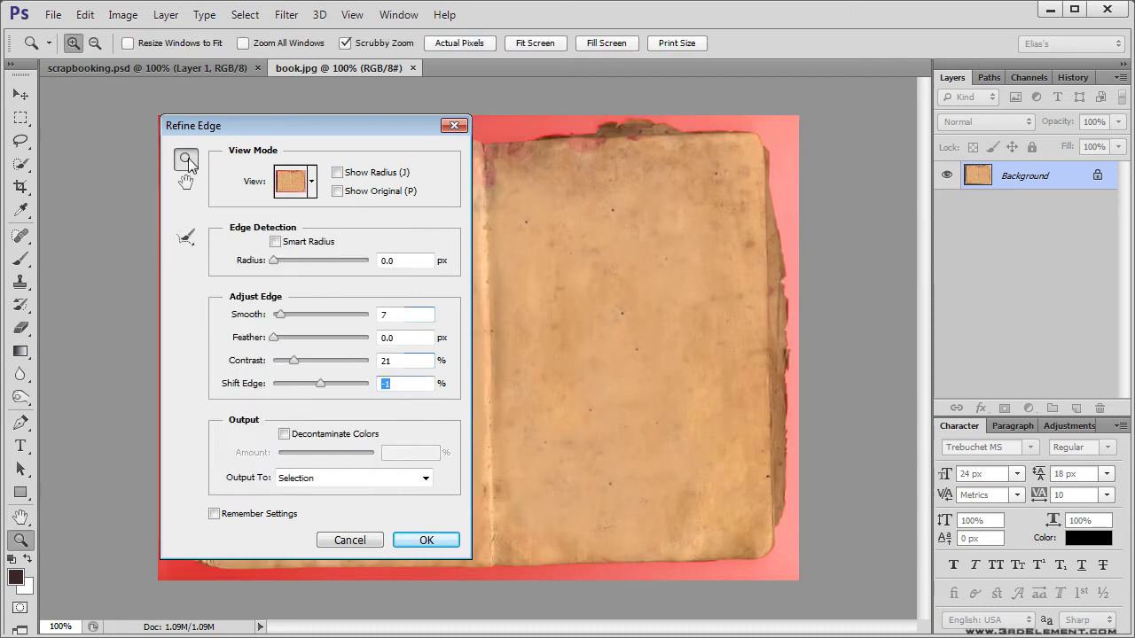
drag(765, 352, 878, 377)
drag(793, 388, 636, 324)
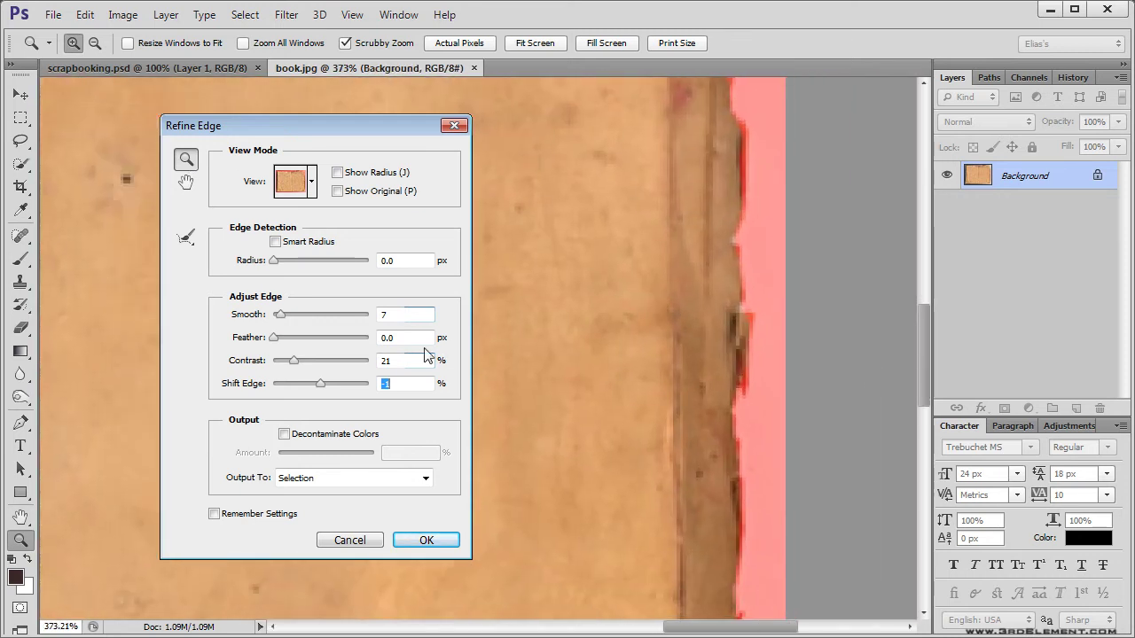
drag(322, 386, 309, 388)
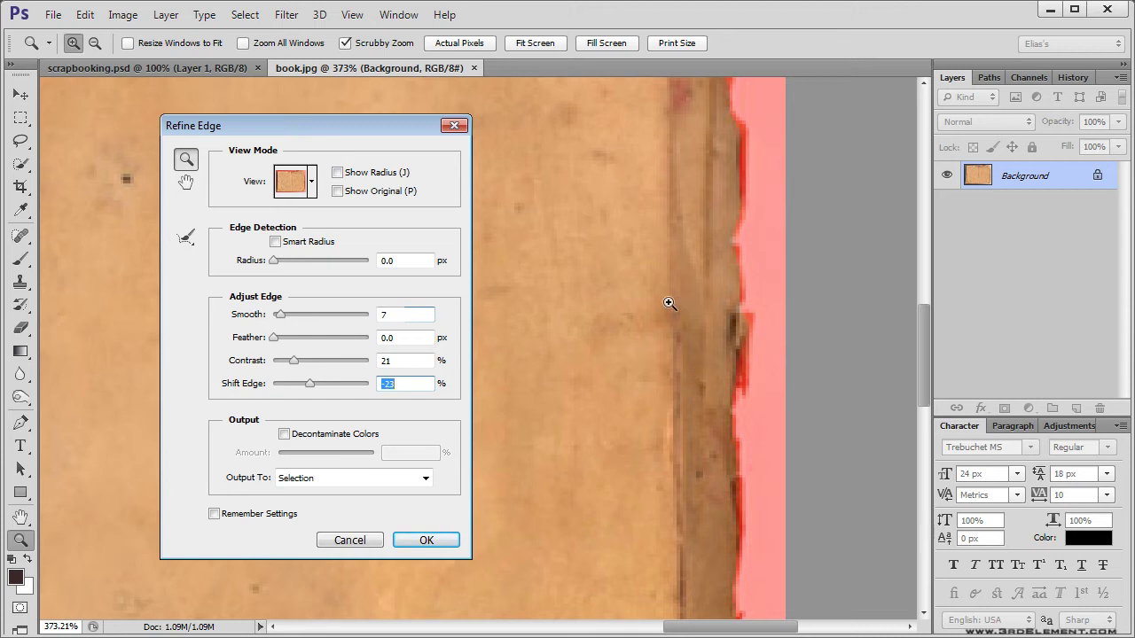
drag(650, 196, 751, 388)
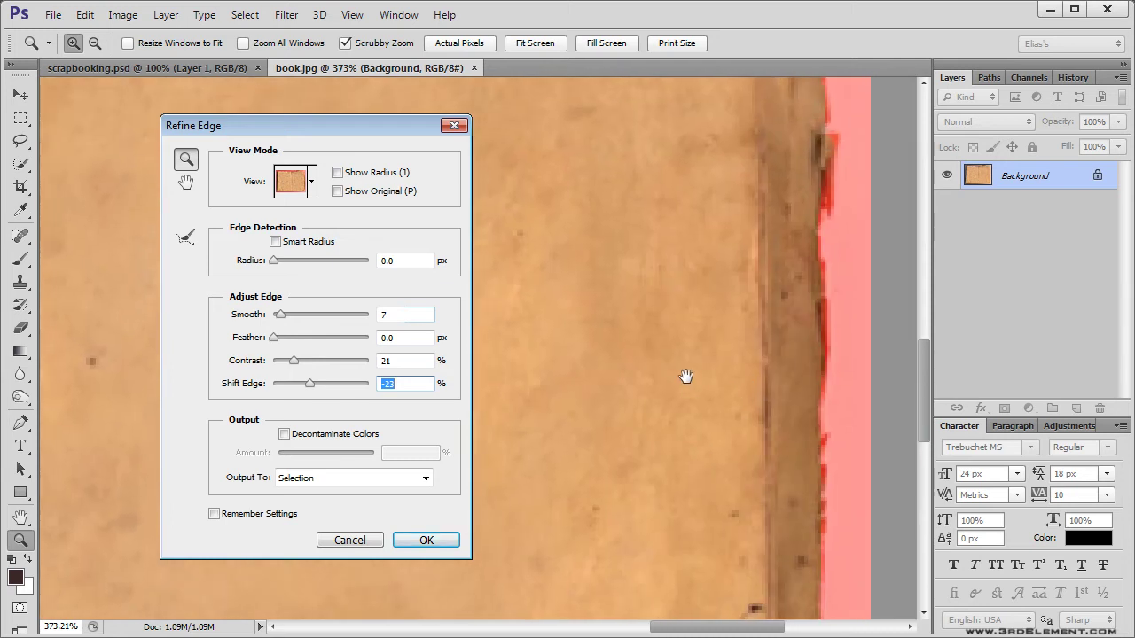
double_click(186, 159)
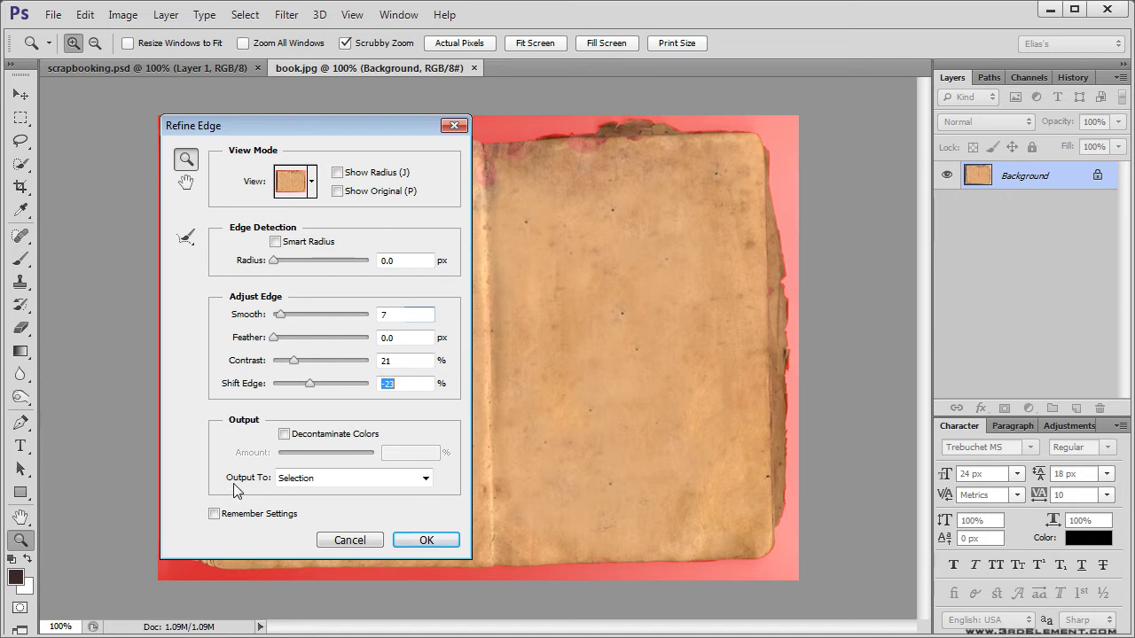
Output the refined book selection as a Layer Mask and apply Refine Edge.
click(427, 479)
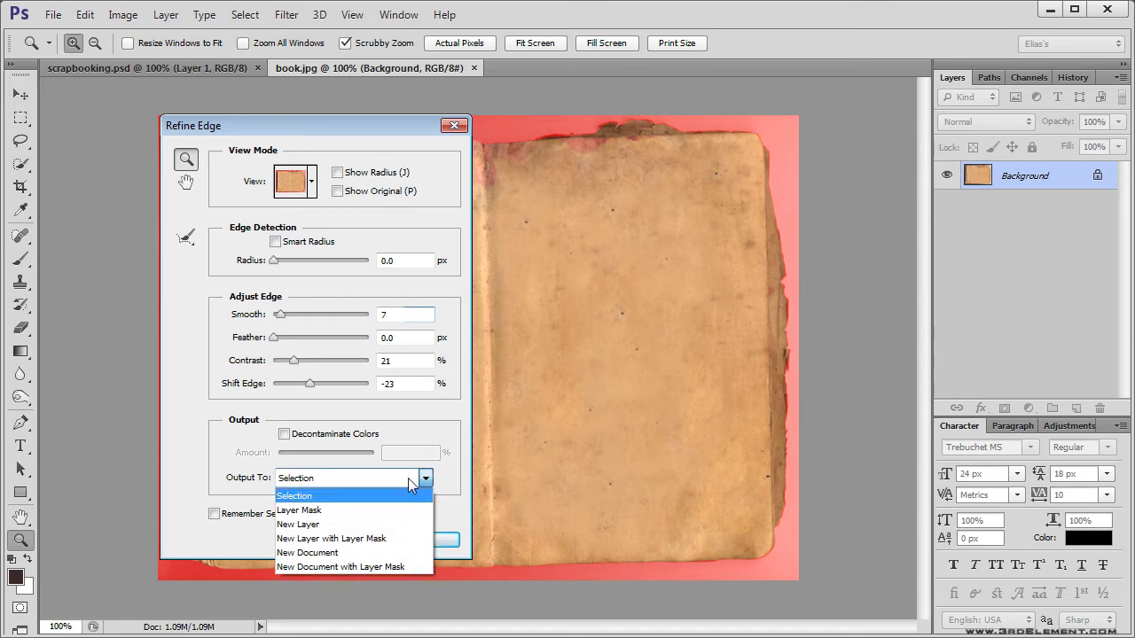
click(366, 512)
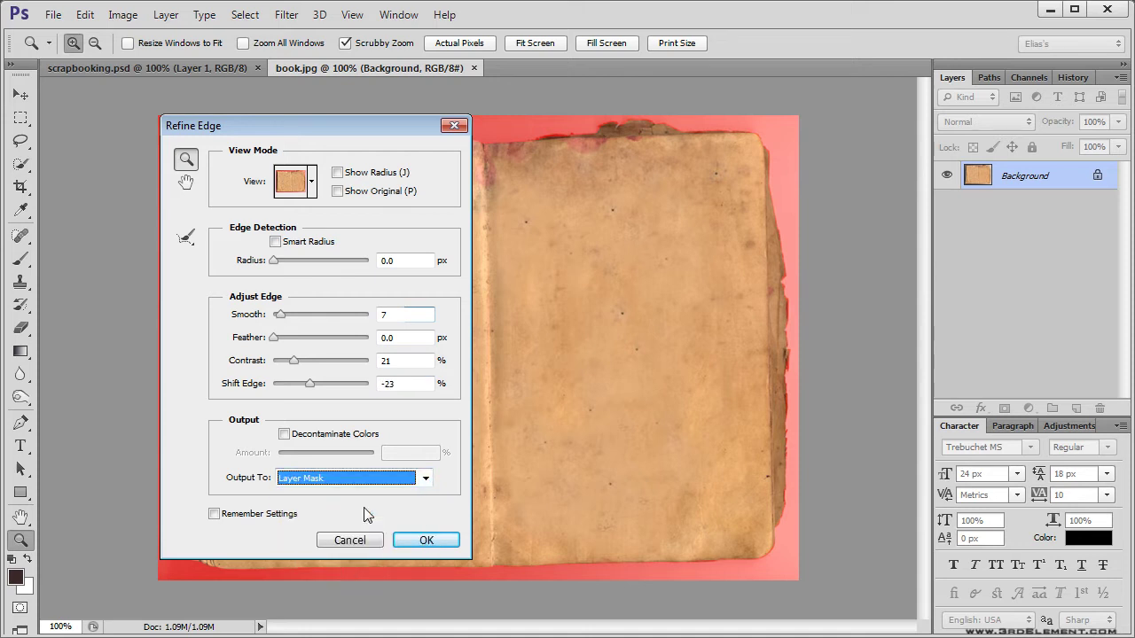
click(441, 540)
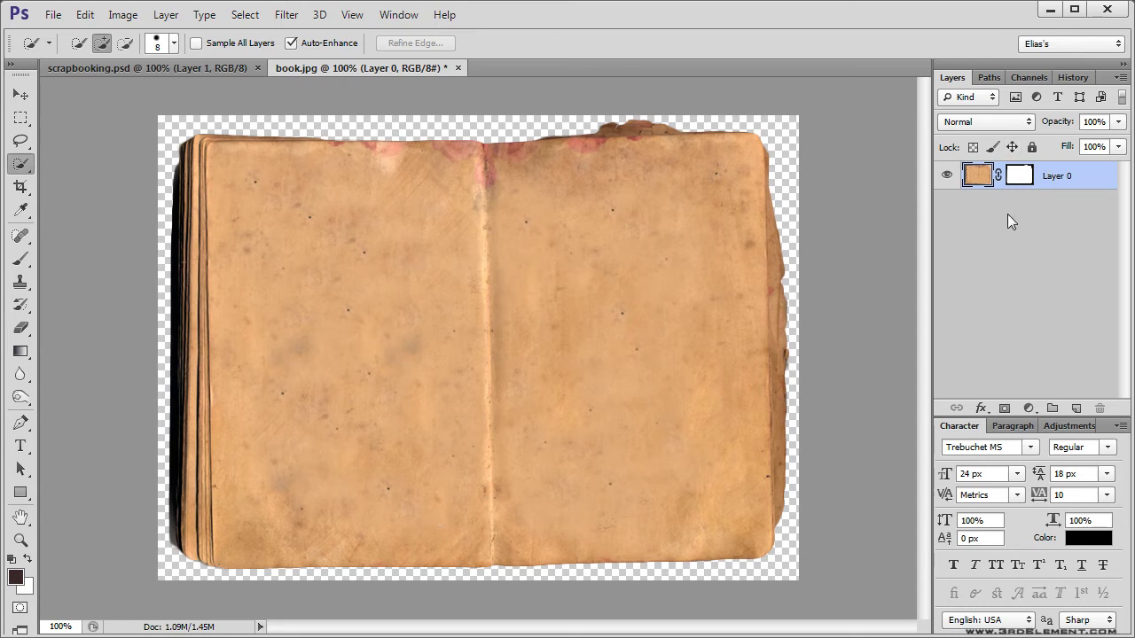
Target the book's layer mask and ready the Brush tool at 30 px with 100% hardness.
click(1020, 180)
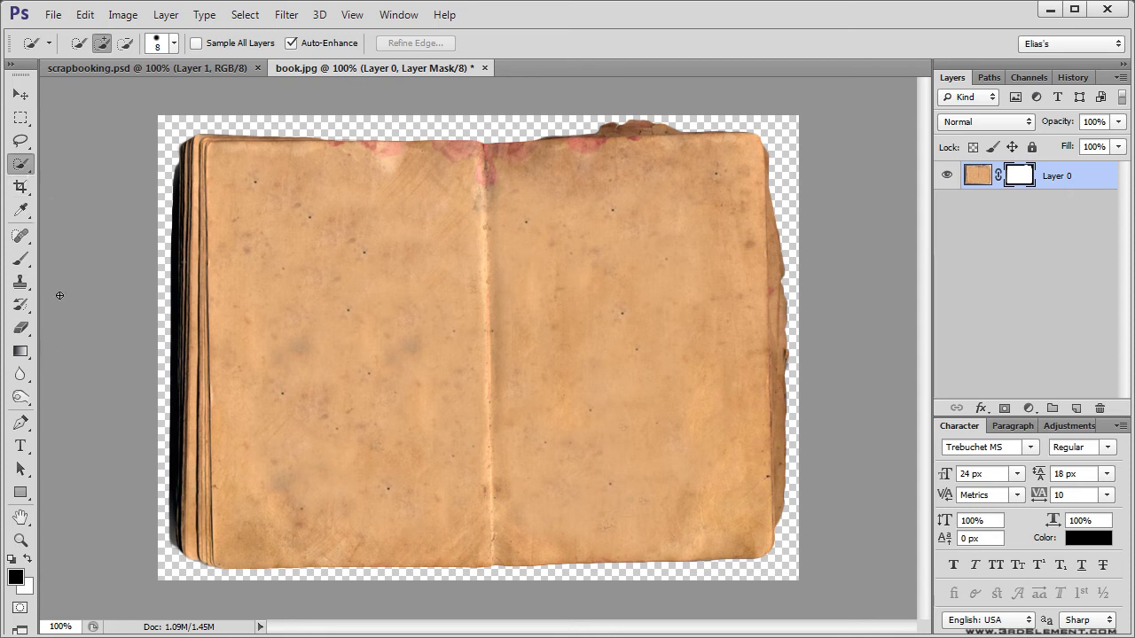
click(20, 258)
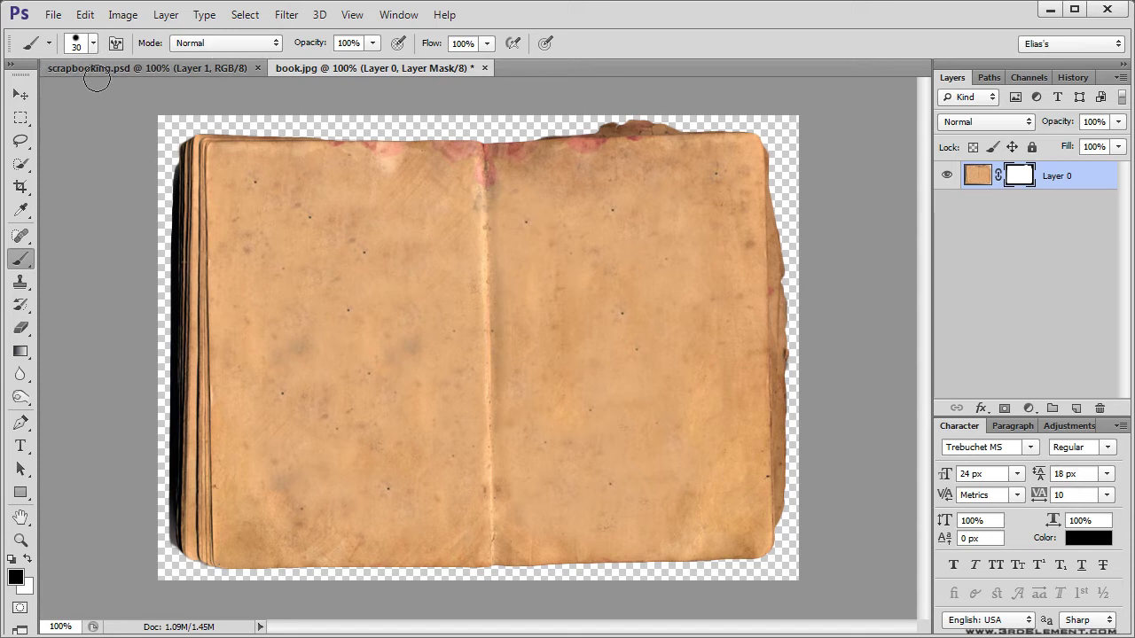
click(93, 42)
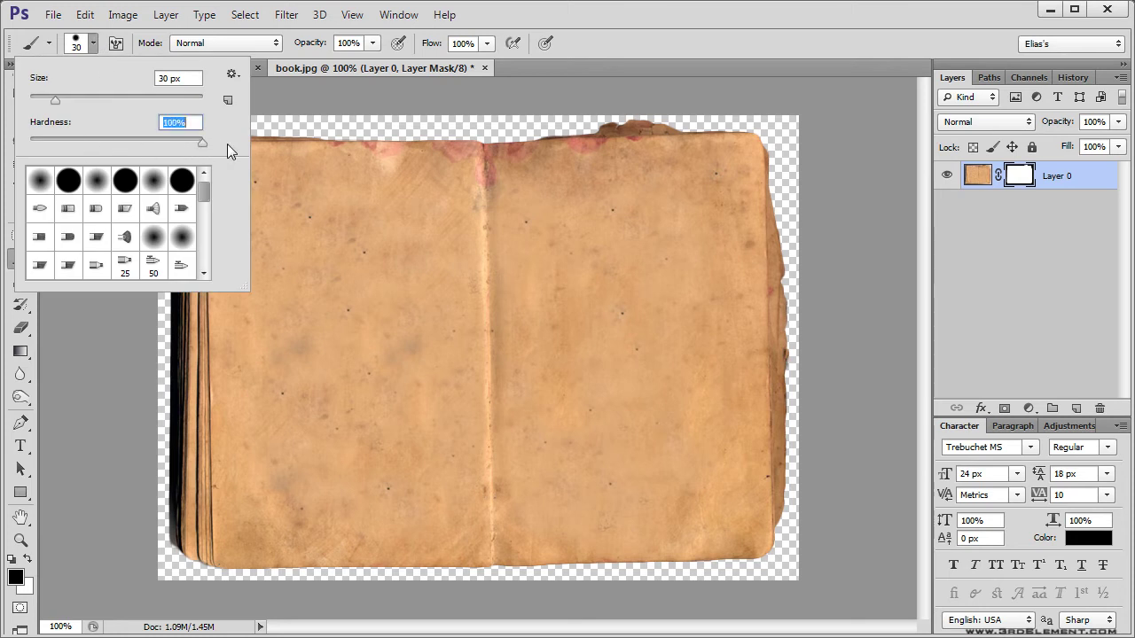
click(341, 93)
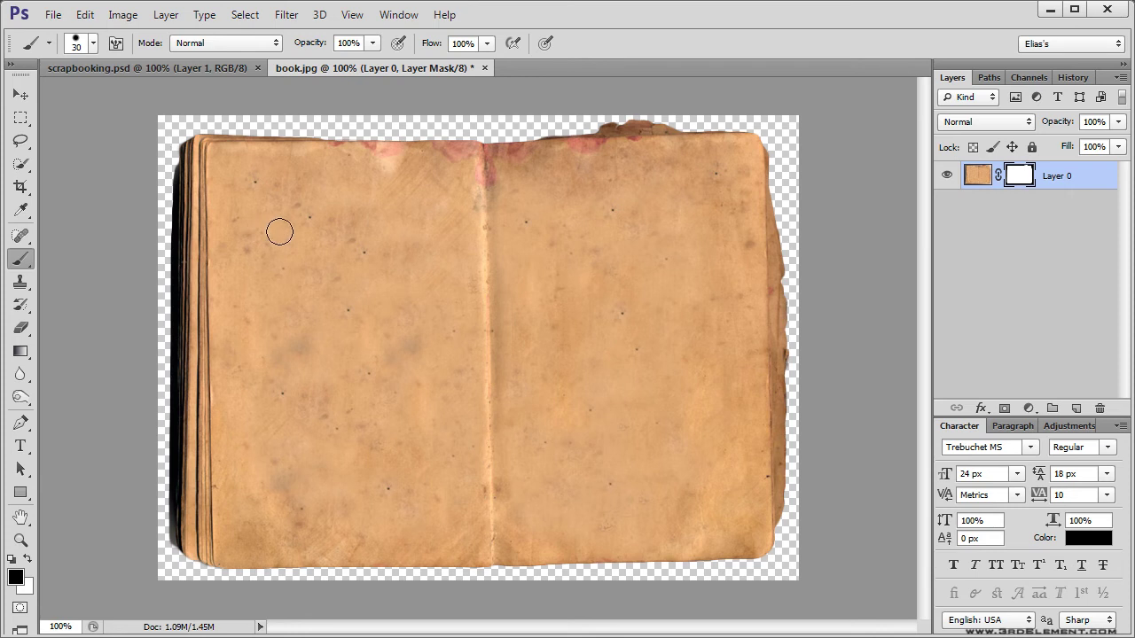
Make white the foreground color and test the brush size by enlarging it to 125 px and reducing it to 45 px.
key(x)
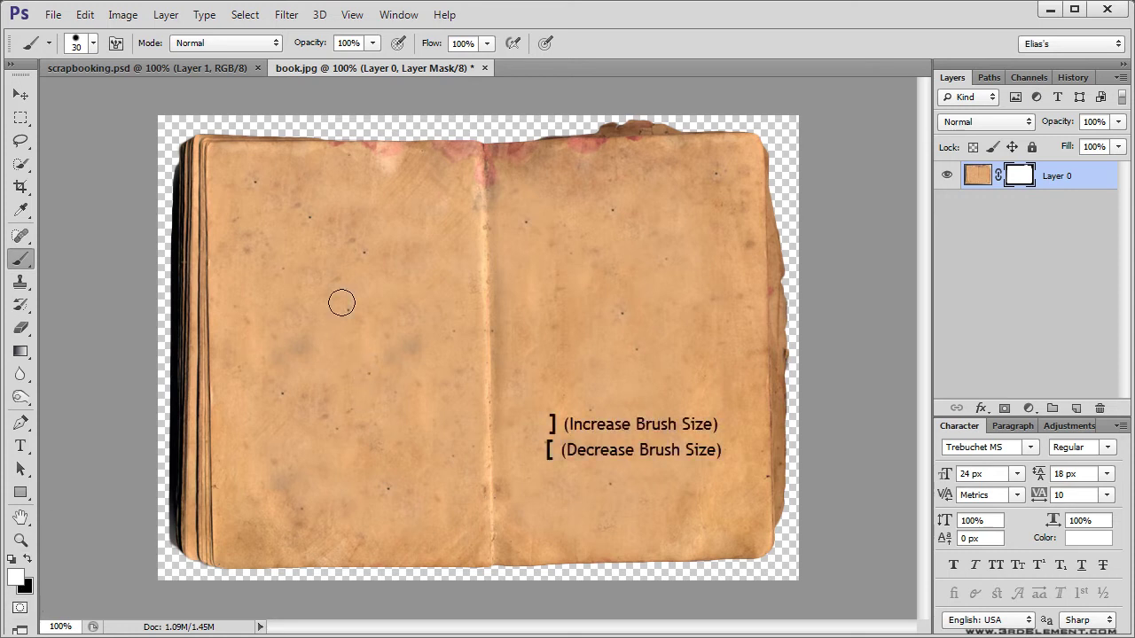
key(bracketright)
key(bracketright)
key(bracketright)
key(bracketright)
key(bracketright)
key(bracketright)
key(bracketright)
key(bracketright)
key(bracketright)
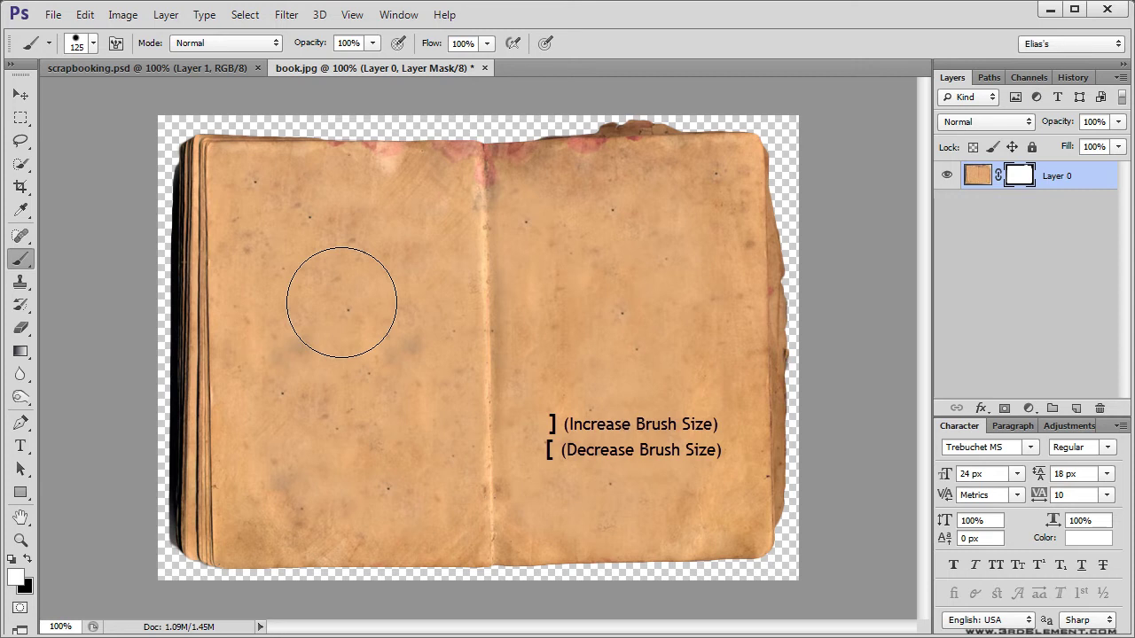
key(bracketleft)
key(bracketleft)
key(bracketleft)
key(bracketleft)
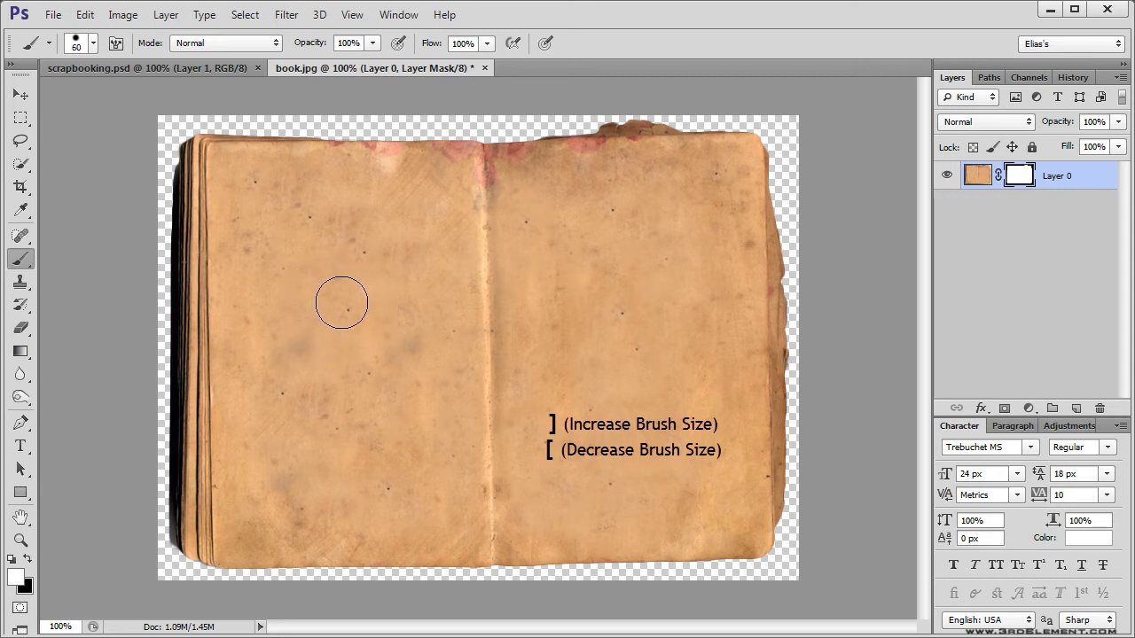
key(bracketleft)
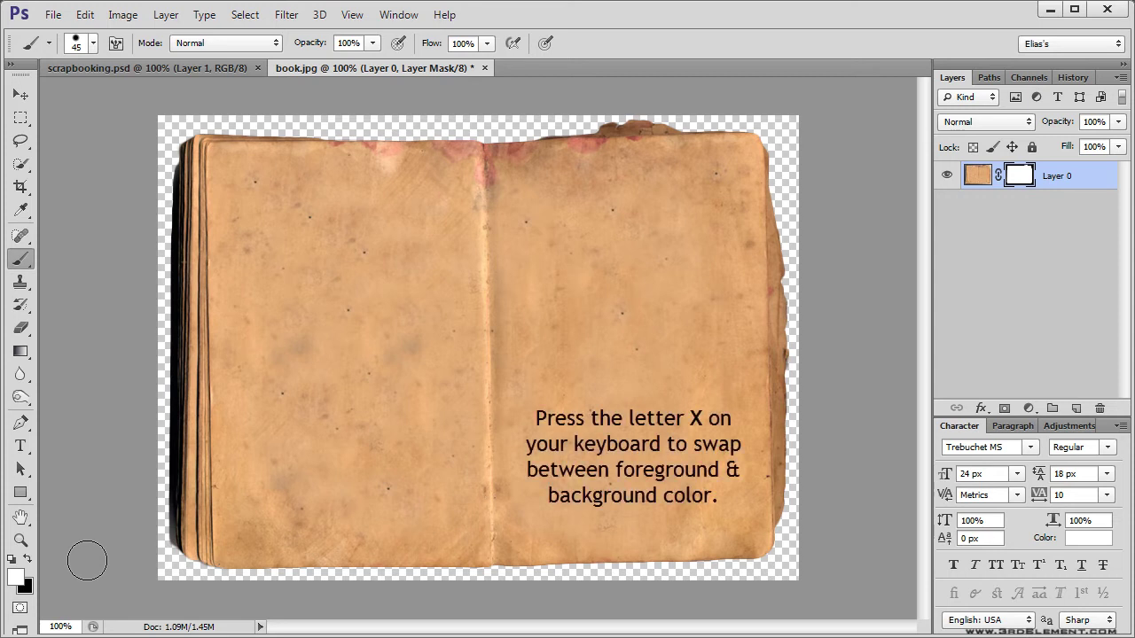
Swap the foreground and background colors repeatedly, finishing with black as the foreground.
key(x)
key(x)
key(x)
key(x)
key(x)
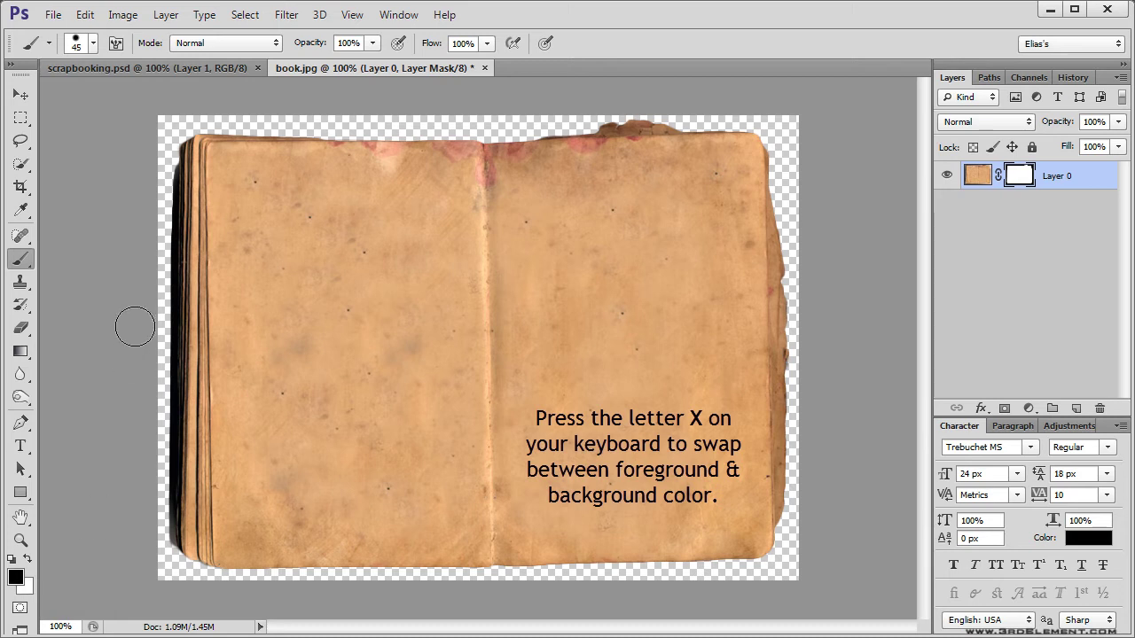
Reduce the brush to 30 px and mask out the black strip along the upper part of the book's left edge in black.
key(z)
drag(171, 202, 413, 367)
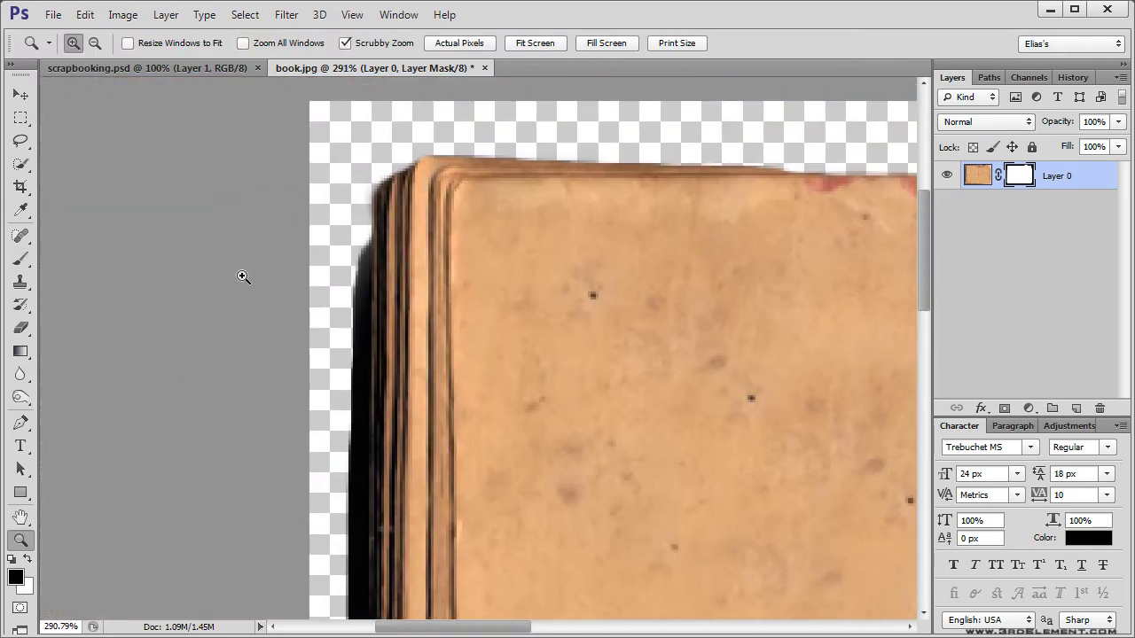
key(b)
mouse_move(243, 269)
mouse_down()
mouse_move(238, 238)
mouse_move(251, 234)
mouse_up()
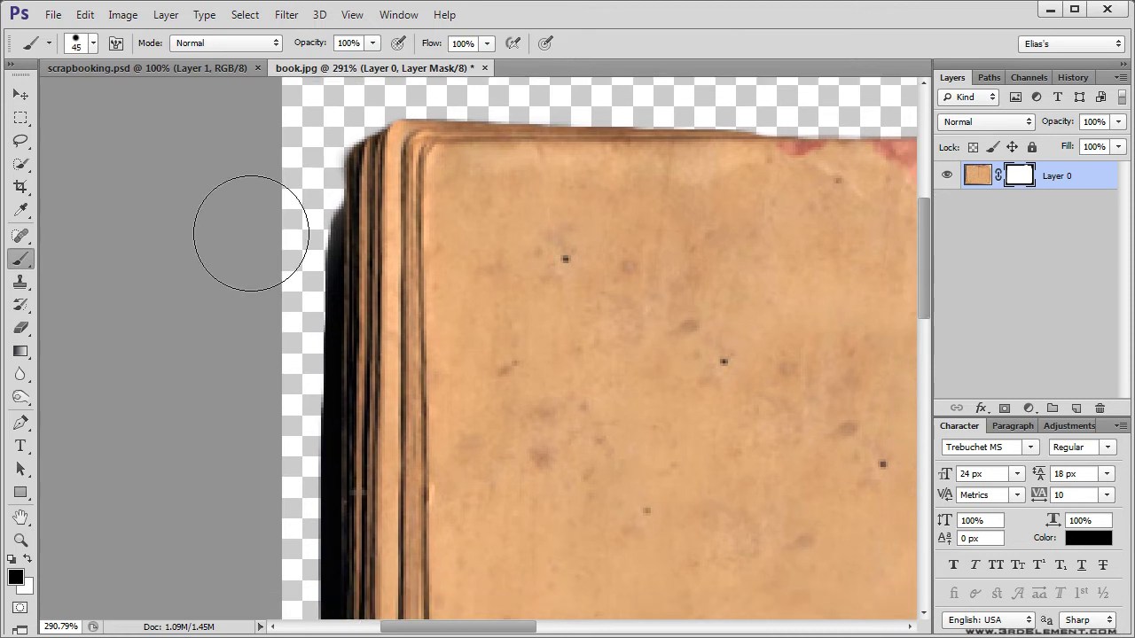
key(bracketleft)
key(bracketleft)
key(bracketleft)
mouse_move(460, 320)
mouse_down()
mouse_move(479, 246)
mouse_move(472, 284)
mouse_up()
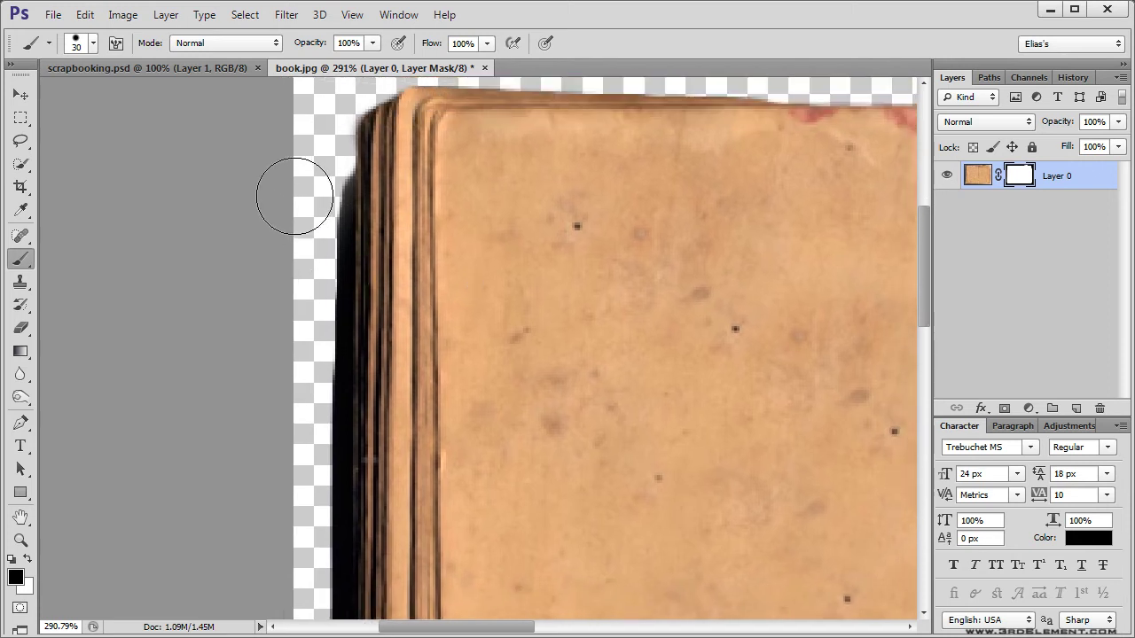
drag(317, 139, 320, 315)
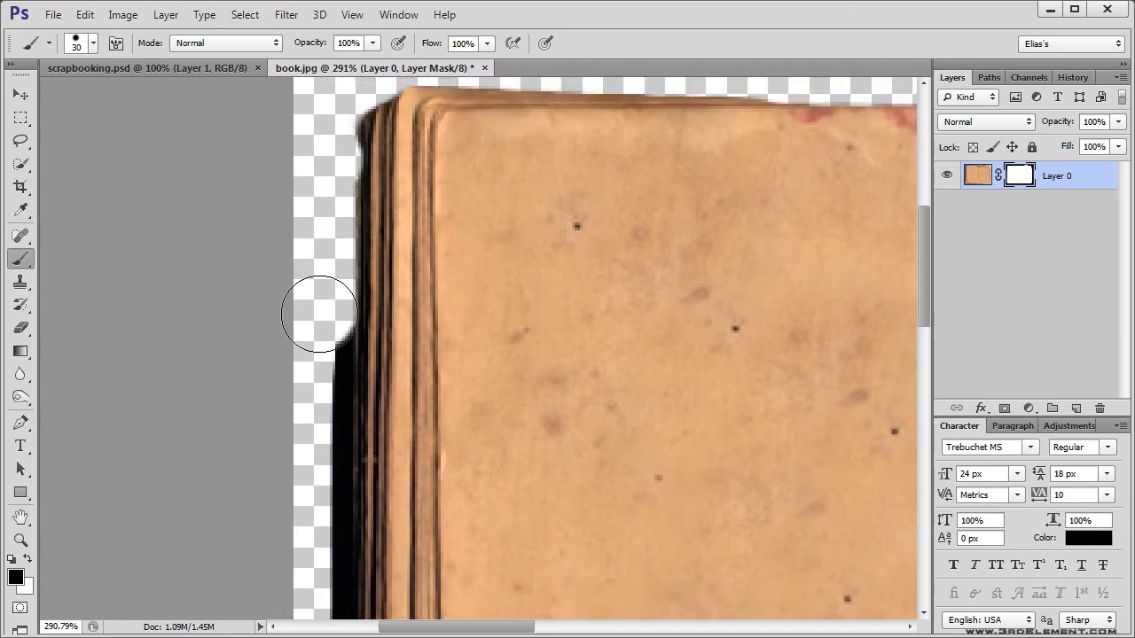
key(ctrl+z)
mouse_move(299, 139)
mouse_down()
mouse_move(311, 142)
mouse_move(317, 304)
mouse_move(304, 570)
mouse_up()
Continue masking out the black strip down the middle and lower parts of the book's left edge.
mouse_move(487, 474)
mouse_down()
mouse_move(530, 303)
mouse_move(526, 206)
mouse_up()
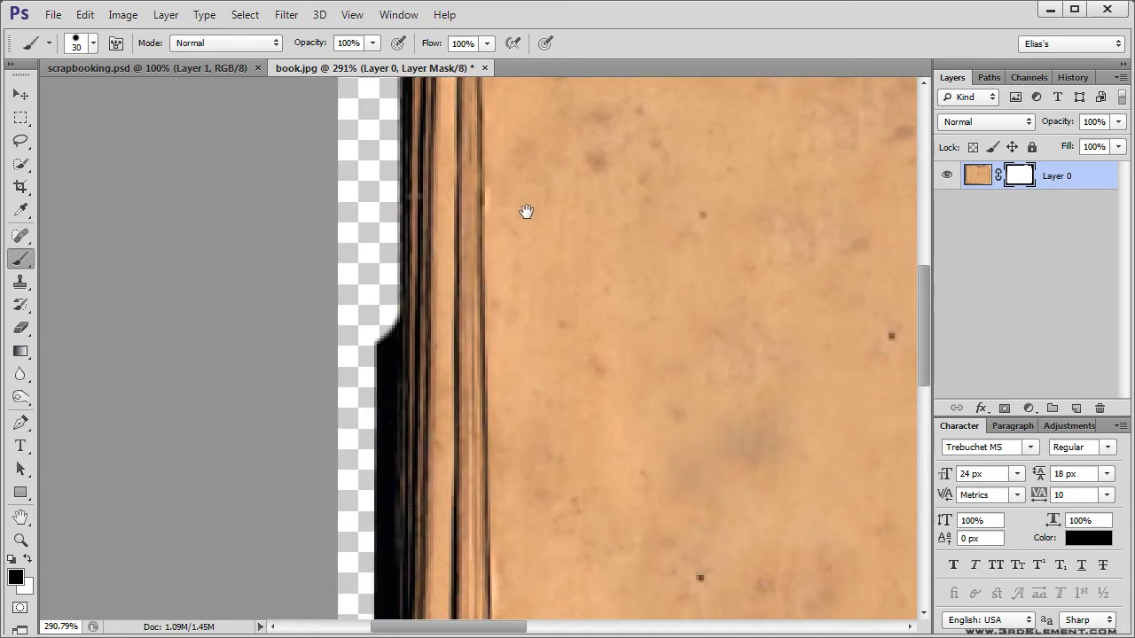
drag(360, 278, 359, 554)
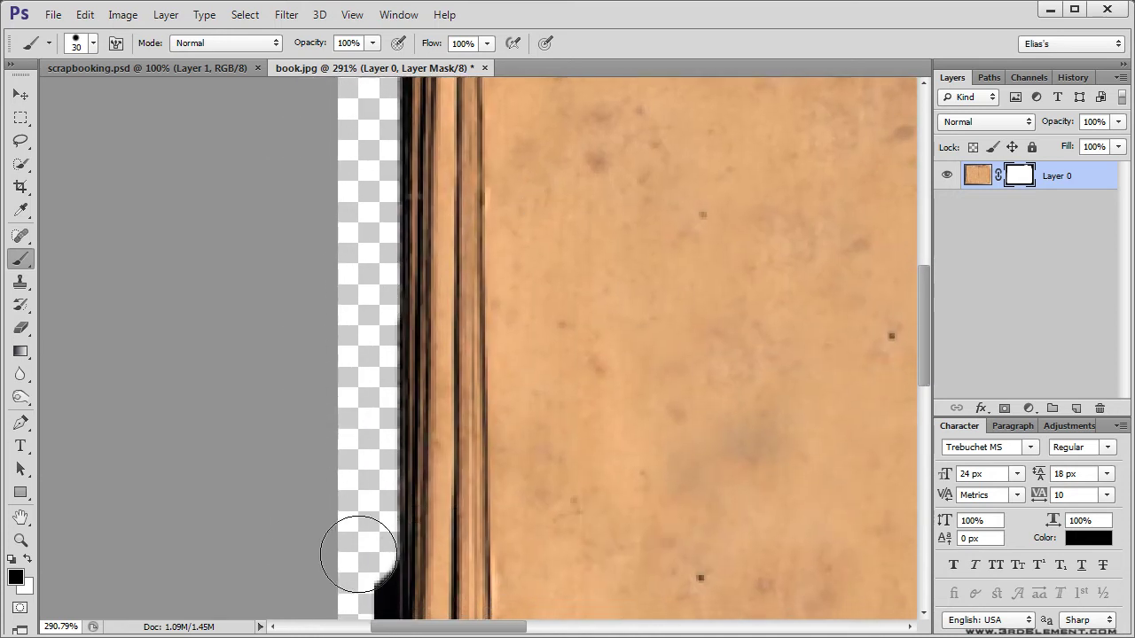
drag(443, 471, 461, 202)
drag(367, 302, 363, 577)
drag(495, 457, 503, 236)
mouse_move(375, 381)
mouse_down()
mouse_move(376, 349)
mouse_move(386, 600)
mouse_up()
Return to the book's upper-left corner and trim the dark page edges further on the mask.
mouse_move(376, 310)
mouse_down()
mouse_move(322, 524)
mouse_move(322, 514)
mouse_move(302, 540)
mouse_up()
scroll(301, 540, up, 5)
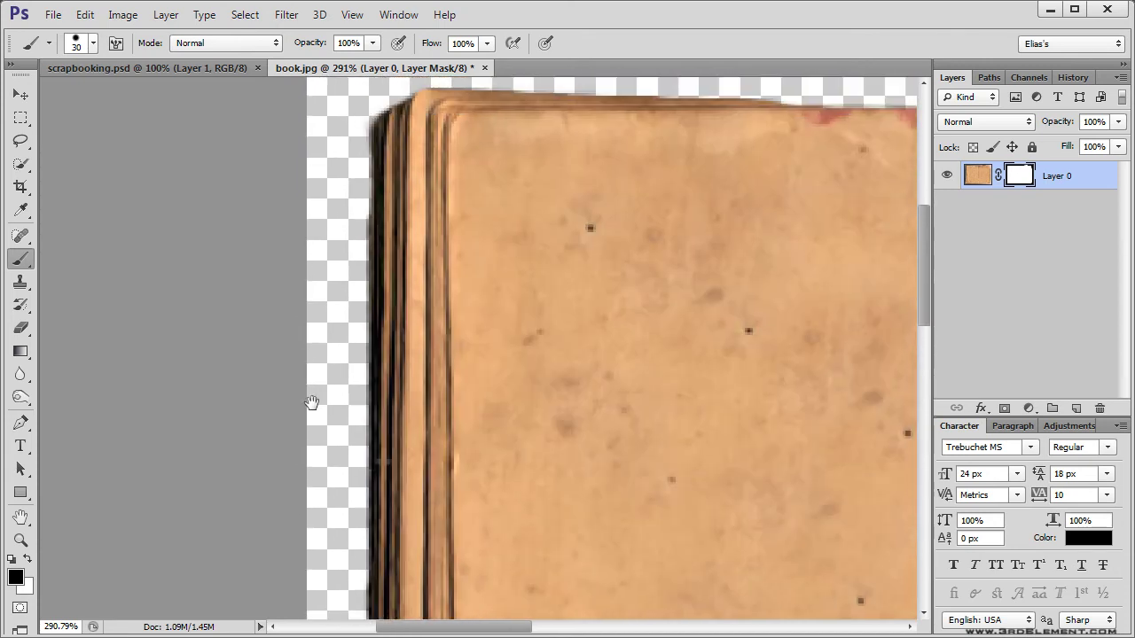
drag(309, 250, 271, 260)
mouse_move(297, 169)
mouse_down()
mouse_move(305, 201)
mouse_move(304, 568)
mouse_up()
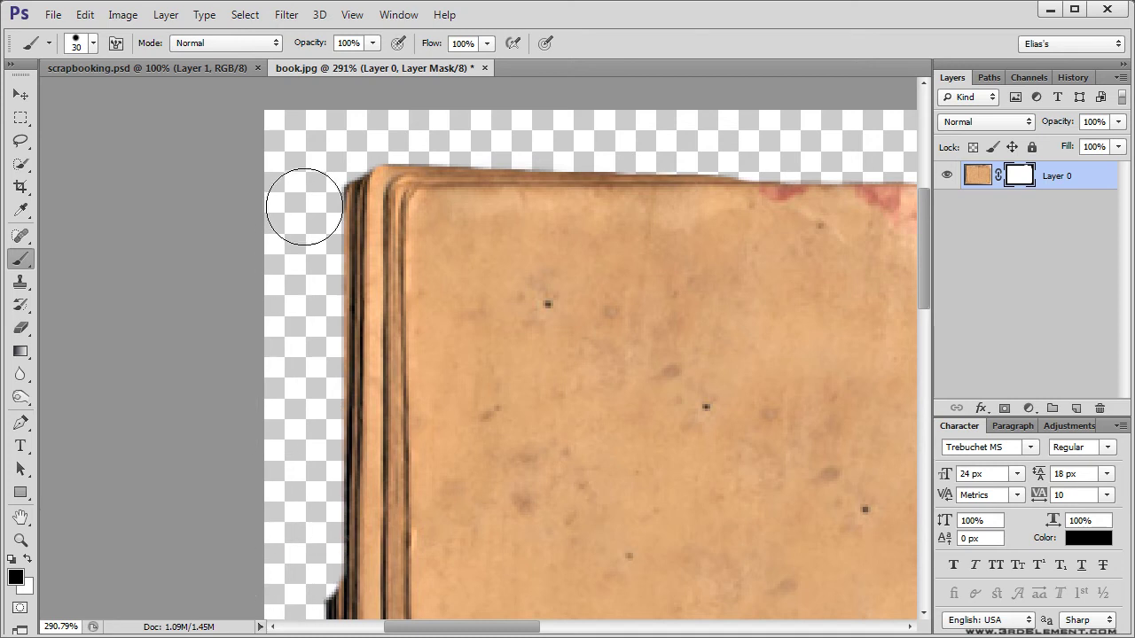
drag(339, 474, 342, 256)
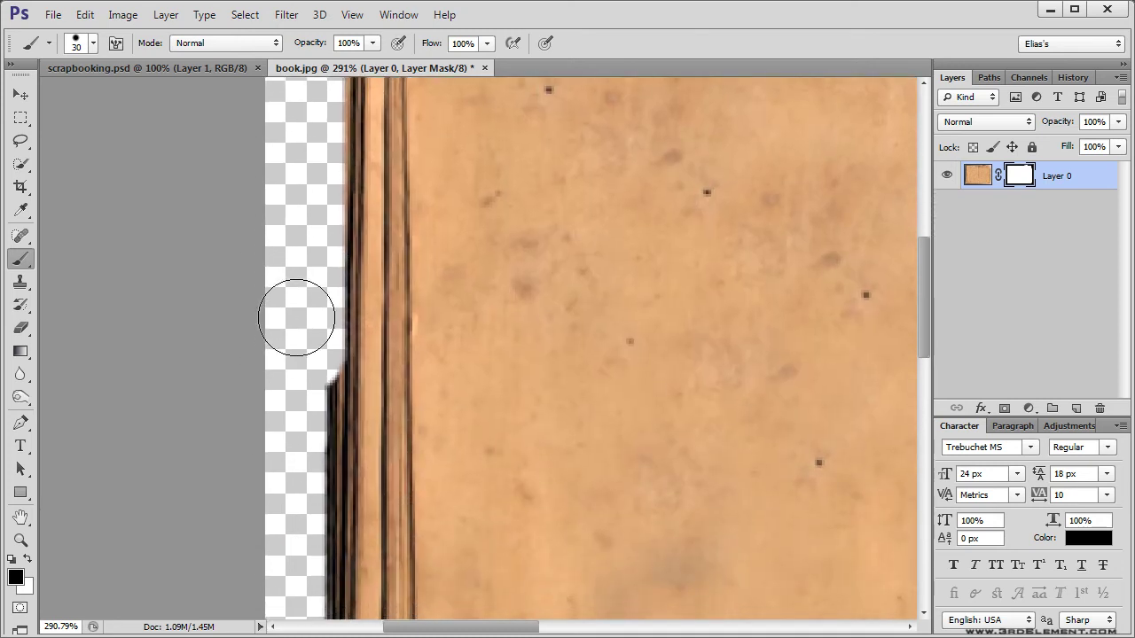
drag(299, 324, 299, 537)
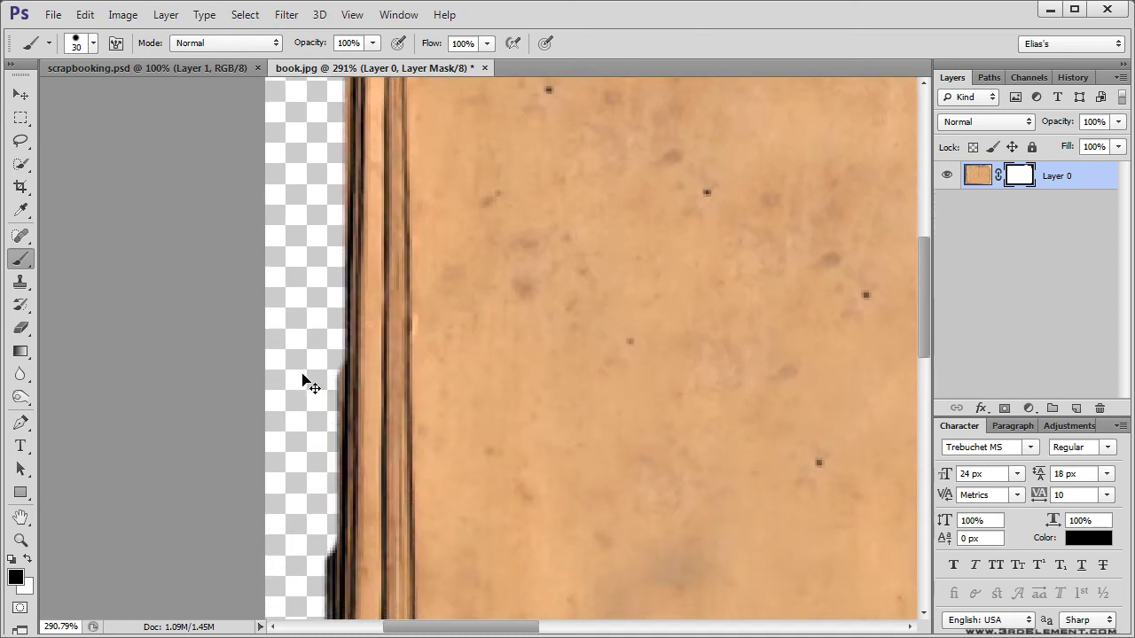
Hide part of the pages with a black test stroke on the mask and restore it by painting with white.
drag(289, 375, 432, 356)
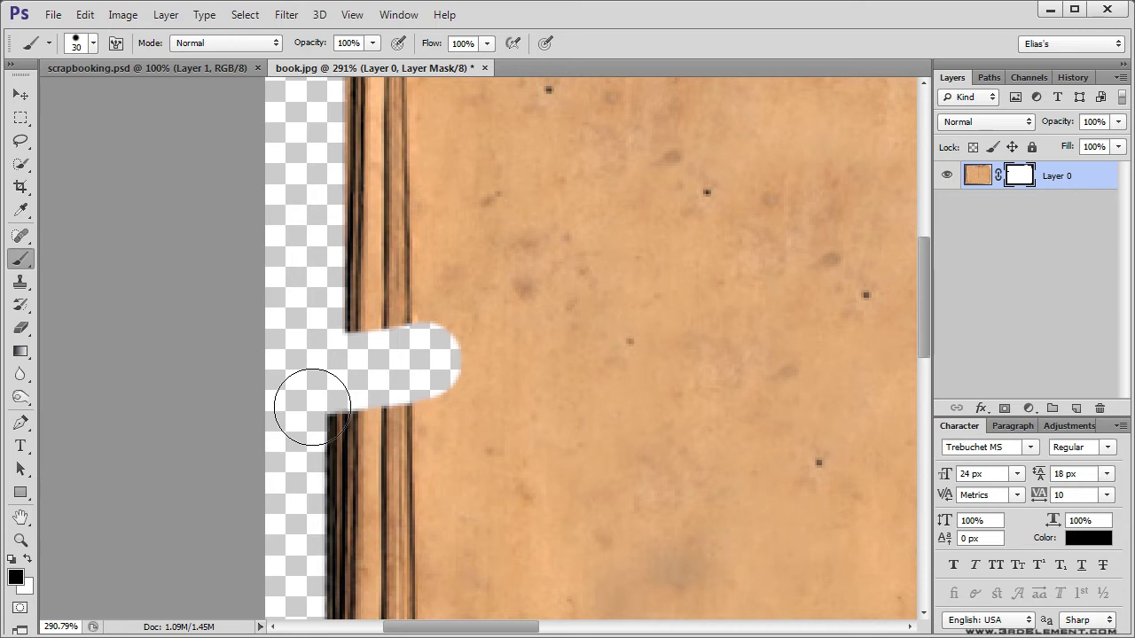
key(x)
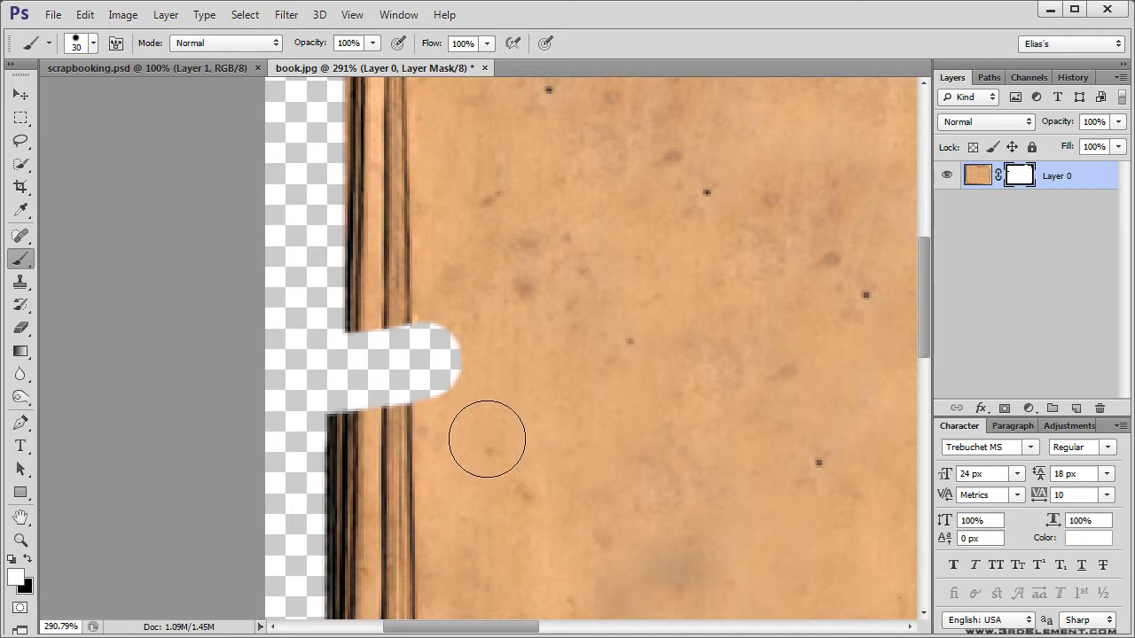
mouse_move(451, 458)
mouse_down()
mouse_move(449, 225)
mouse_move(410, 464)
mouse_move(385, 410)
mouse_move(390, 247)
mouse_move(380, 451)
mouse_move(367, 266)
mouse_move(375, 405)
mouse_move(303, 370)
mouse_up()
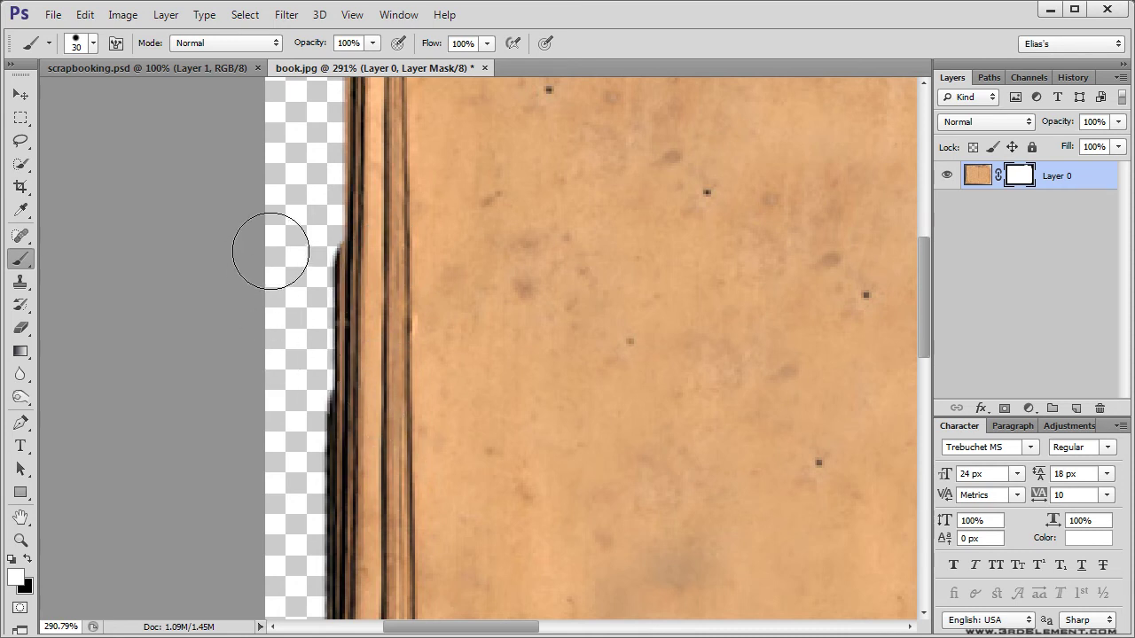
key(x)
Paint the mask black to trim the leftover dark edge along the upper and middle left side of the book.
mouse_move(302, 201)
mouse_down()
mouse_move(299, 443)
mouse_move(302, 257)
mouse_up()
drag(305, 218, 301, 528)
mouse_move(410, 500)
mouse_down()
mouse_move(466, 371)
mouse_move(476, 192)
mouse_up()
mouse_move(343, 172)
mouse_down()
mouse_move(345, 503)
mouse_move(332, 355)
mouse_move(346, 189)
mouse_move(370, 526)
mouse_up()
Mask out the remaining dark edge down to the book's lower-left corner, redoing one stroke.
drag(496, 452, 540, 272)
mouse_move(376, 376)
mouse_down()
mouse_move(380, 354)
mouse_move(388, 608)
mouse_up()
key(ctrl+z)
drag(375, 317, 383, 612)
drag(523, 549, 534, 370)
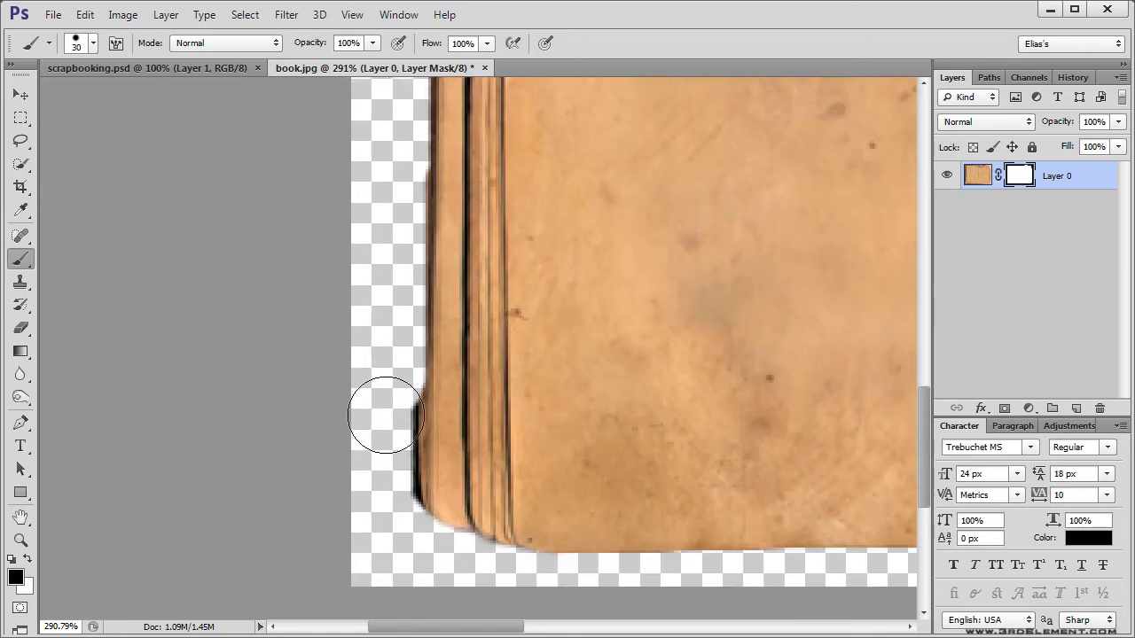
drag(379, 372, 379, 557)
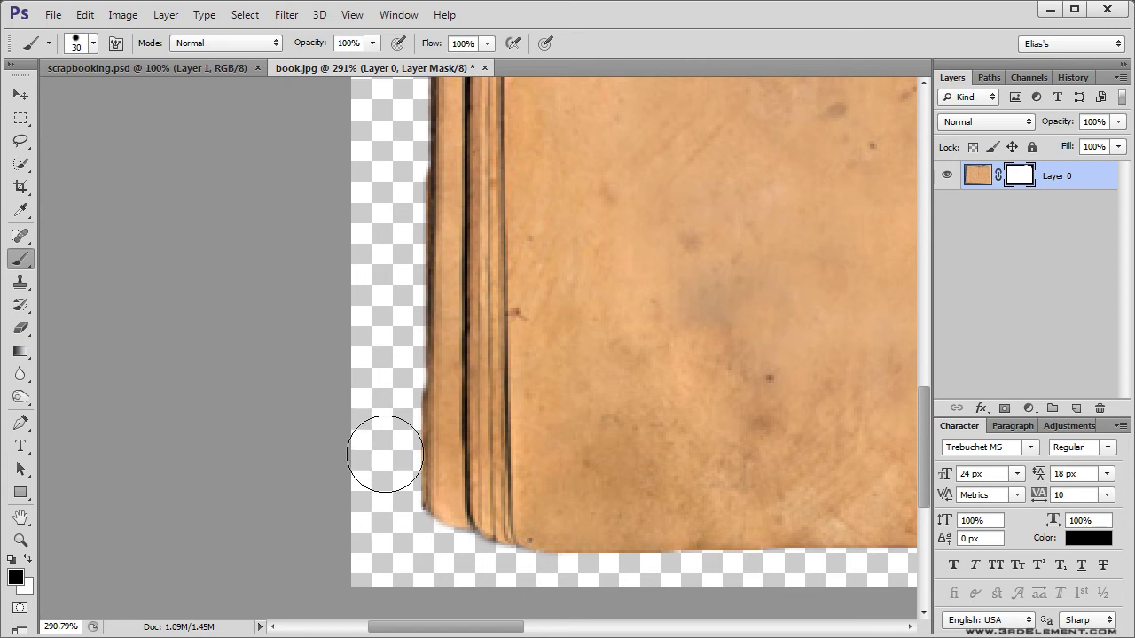
mouse_move(383, 349)
mouse_down()
mouse_move(400, 555)
mouse_move(374, 485)
mouse_move(386, 408)
mouse_move(395, 543)
mouse_move(376, 510)
mouse_move(391, 408)
mouse_move(390, 554)
mouse_up()
Smooth the uneven spots midway up the book's left edge on the mask.
scroll(449, 390, up, 3)
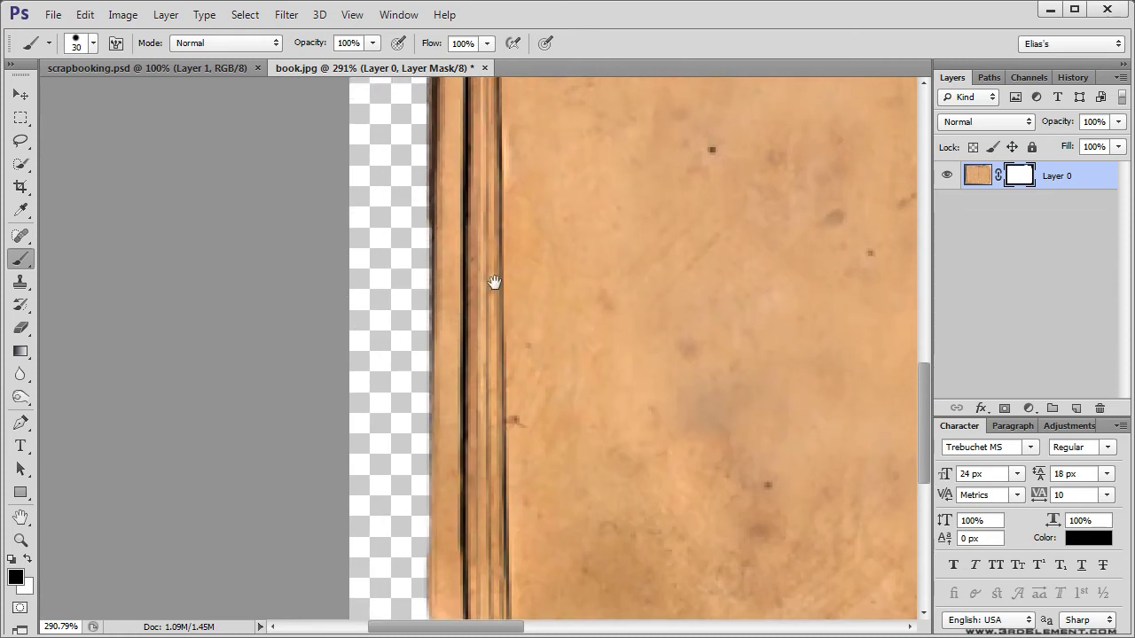
drag(499, 304, 441, 394)
mouse_move(359, 325)
mouse_down()
mouse_move(354, 236)
mouse_move(350, 439)
mouse_move(348, 217)
mouse_move(360, 469)
mouse_up()
drag(515, 346, 464, 481)
Paint the mask white to restore and even out the book's left edge from the middle down to the lower-left corner.
double_click(21, 539)
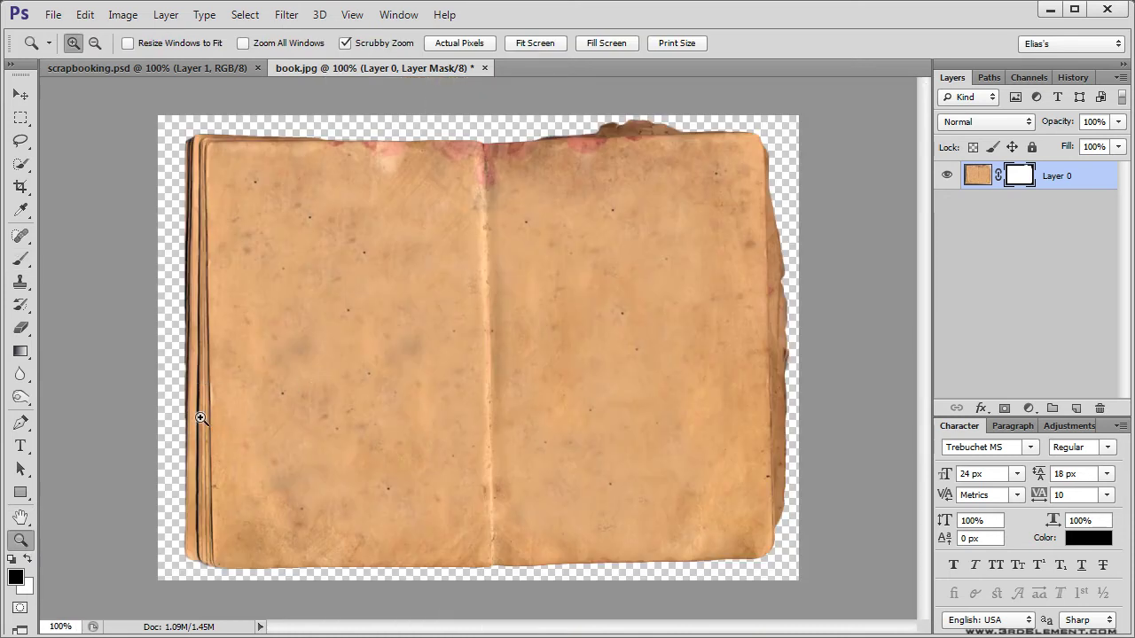
drag(193, 371, 402, 374)
key(b)
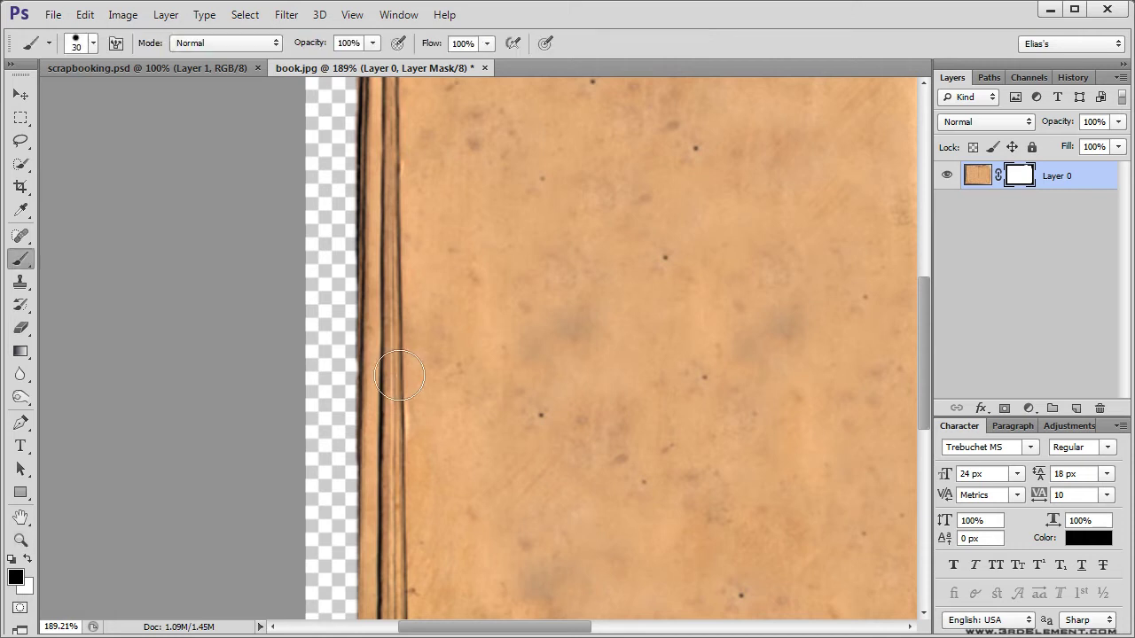
key(x)
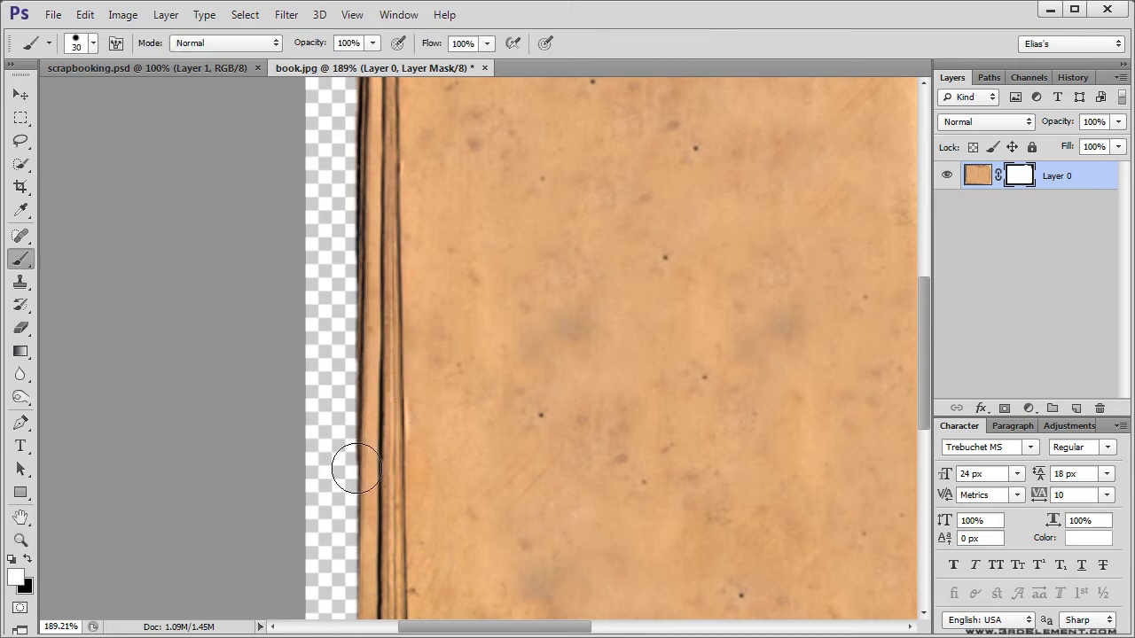
double_click(21, 540)
drag(186, 379, 517, 215)
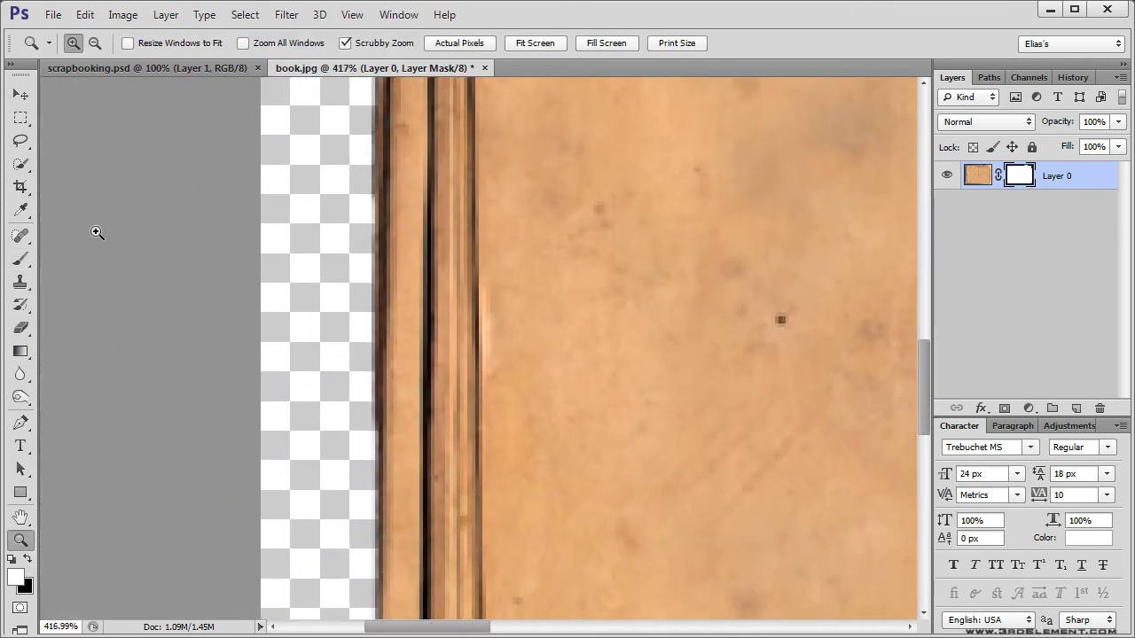
key(b)
drag(492, 407, 470, 294)
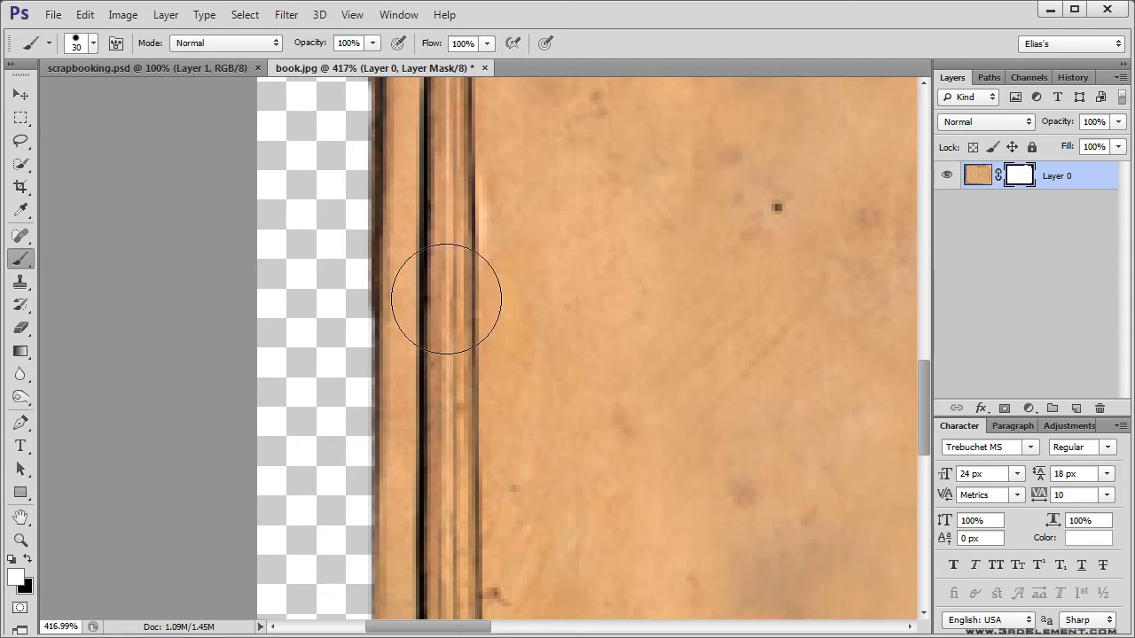
drag(449, 213, 461, 382)
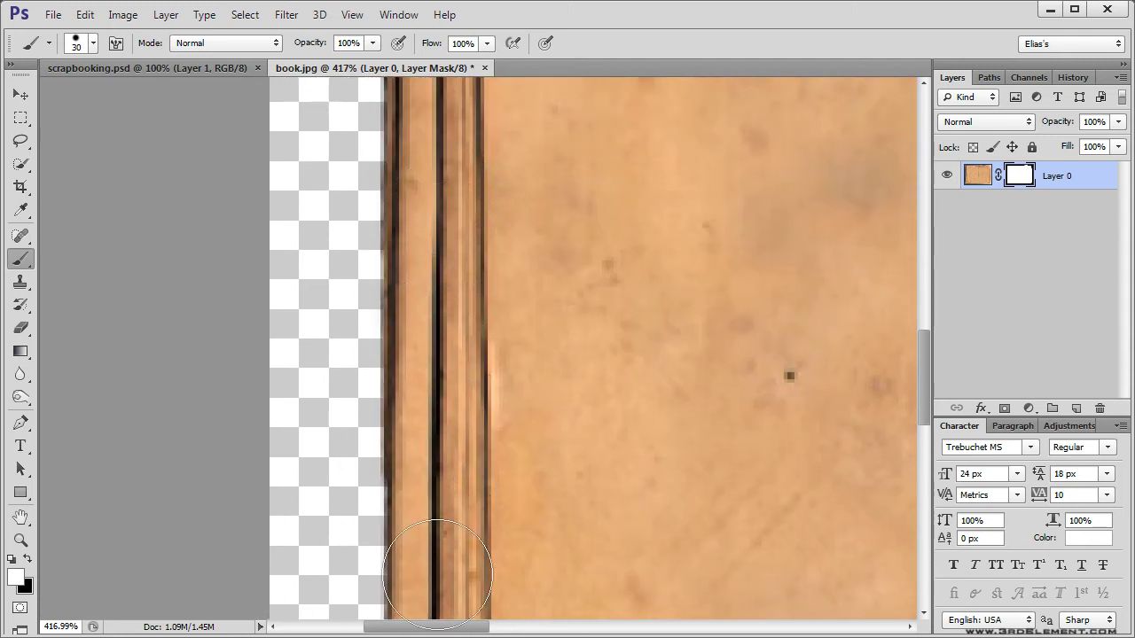
drag(437, 572, 451, 380)
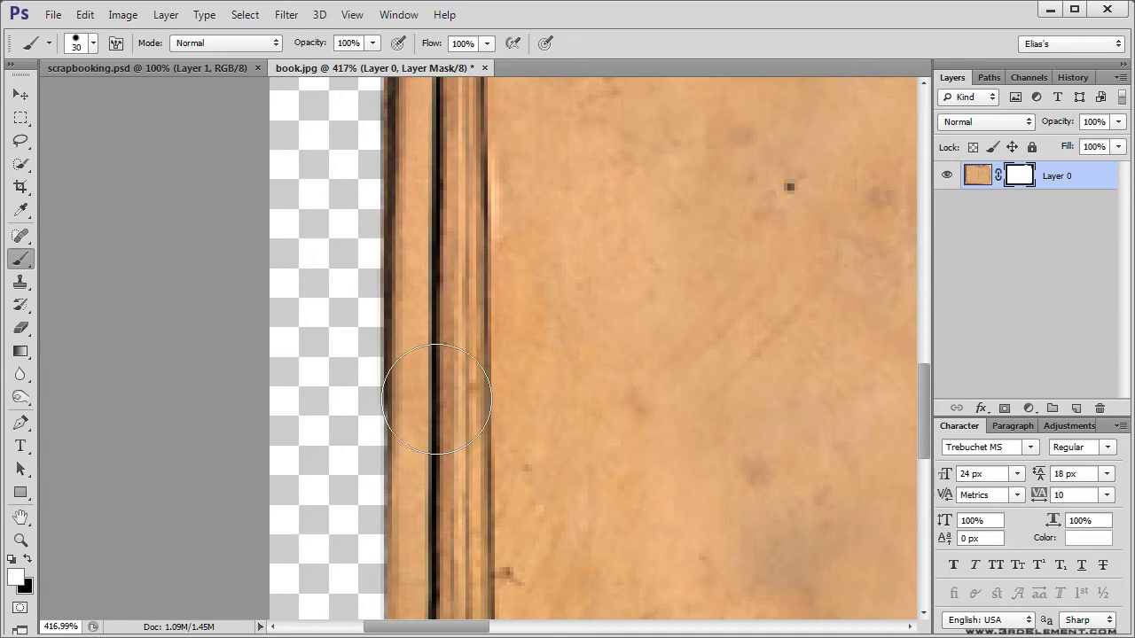
mouse_move(431, 520)
mouse_down()
mouse_move(466, 337)
mouse_move(461, 261)
mouse_up()
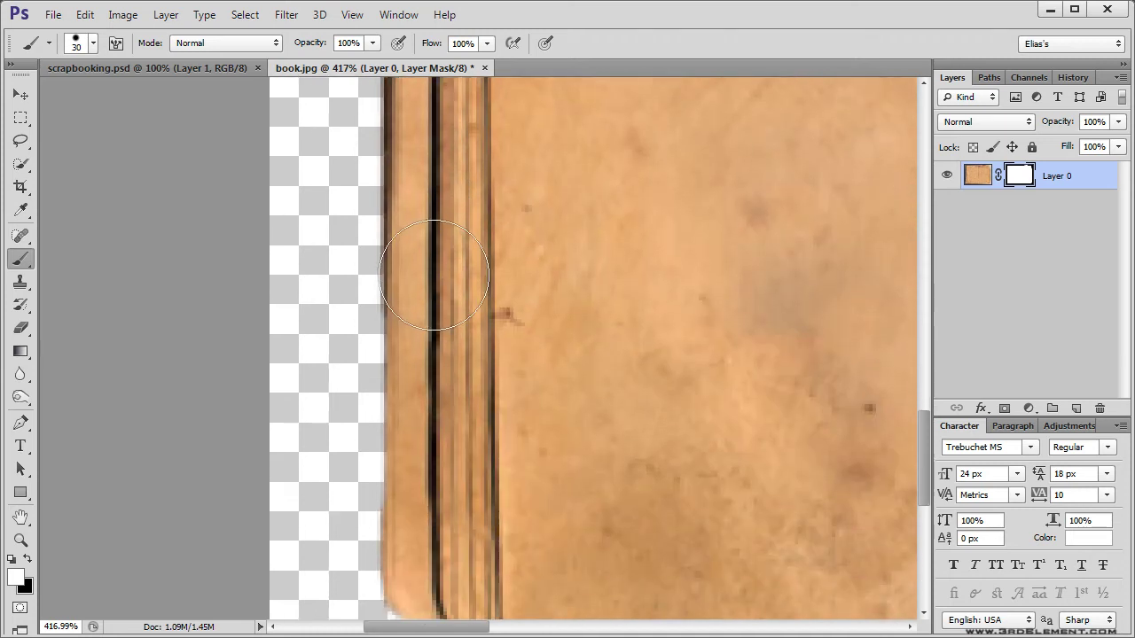
mouse_move(434, 554)
mouse_down()
mouse_move(456, 337)
mouse_move(437, 353)
mouse_up()
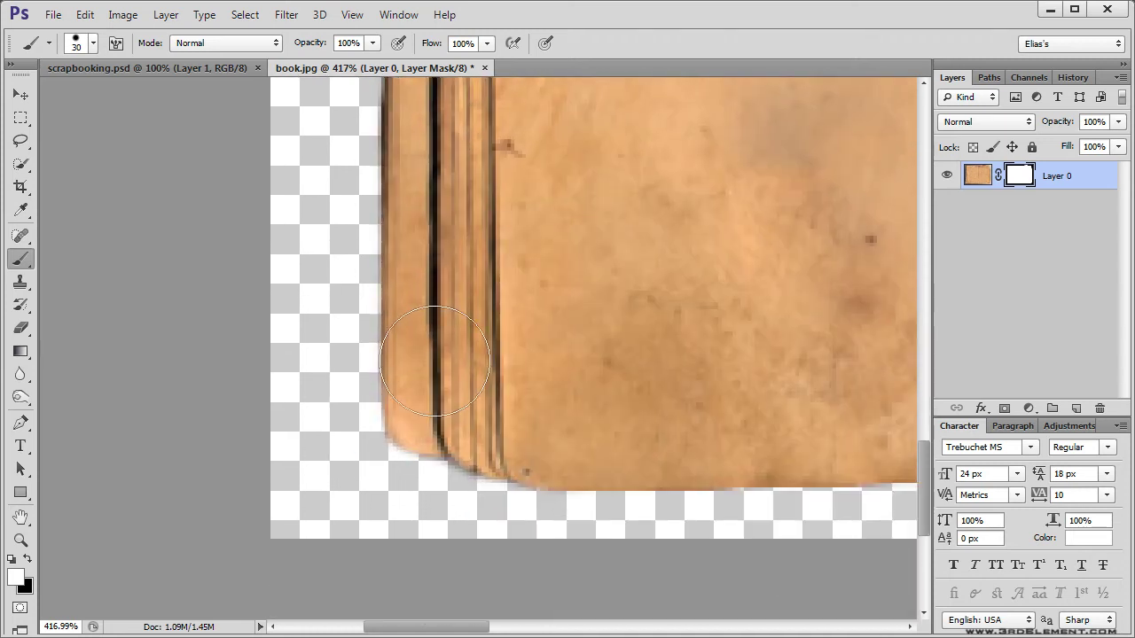
Trim the ragged outline of the book's lower-left corner with black on the mask, using a 15 px brush.
key(x)
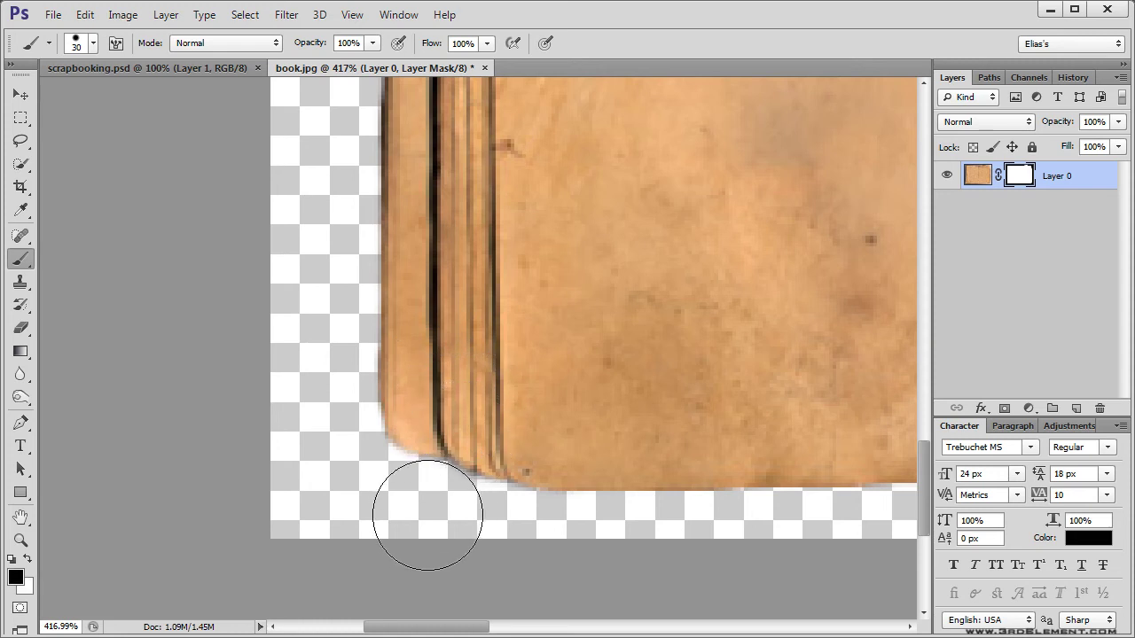
key(bracketleft)
key(bracketleft)
key(bracketleft)
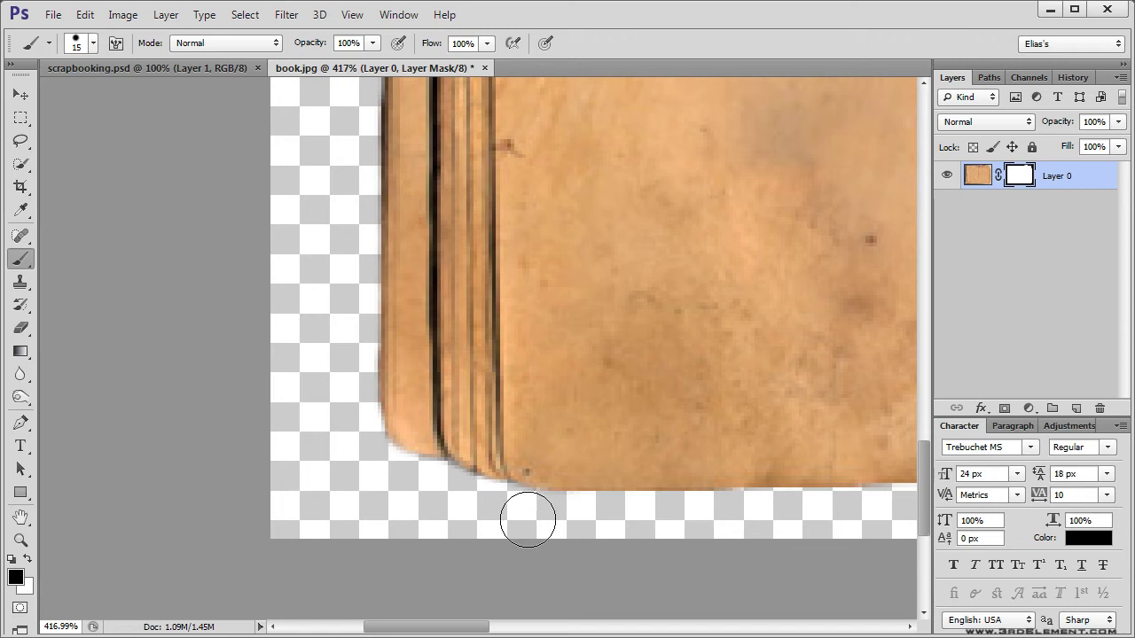
drag(507, 513, 428, 485)
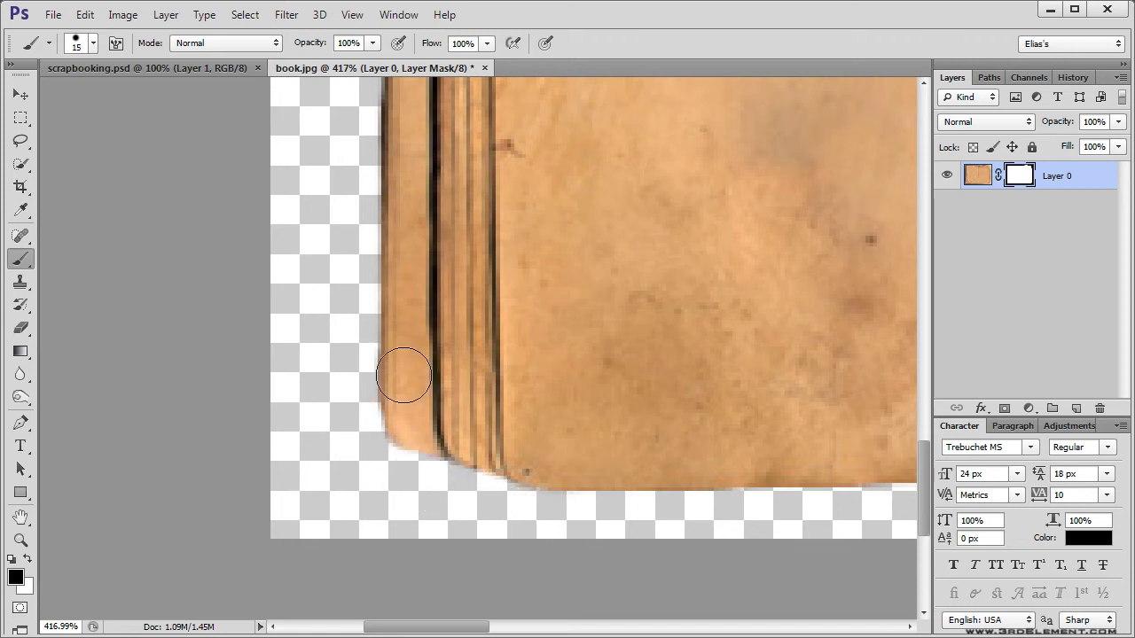
Mask out the torn brown flap and dark strip along the right page's upper edge with a 30 px black brush.
double_click(20, 540)
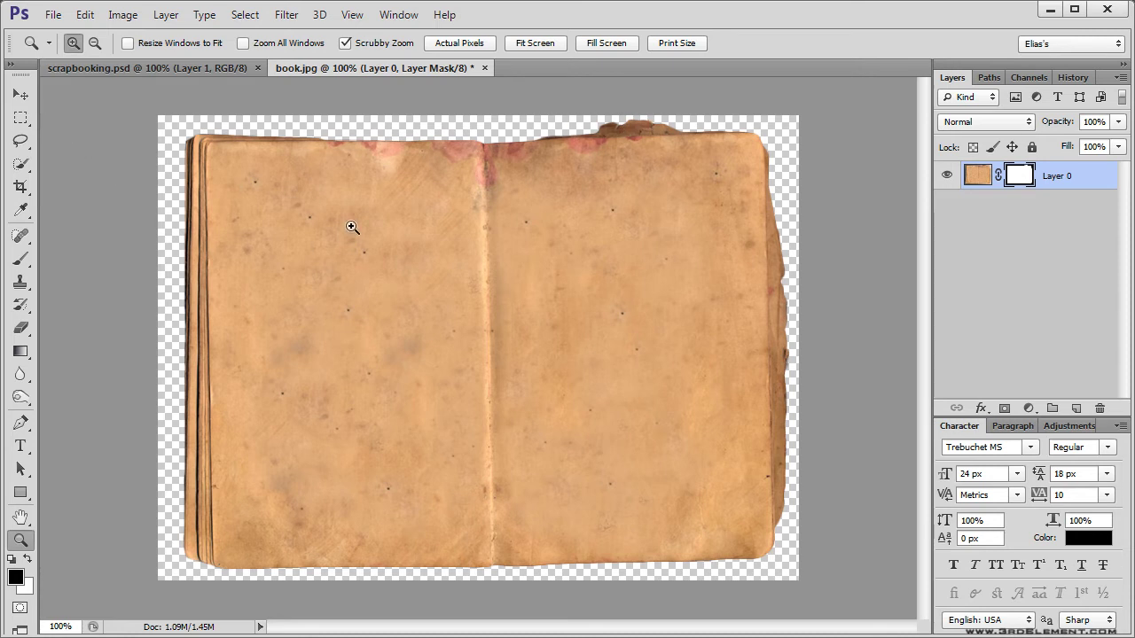
key(b)
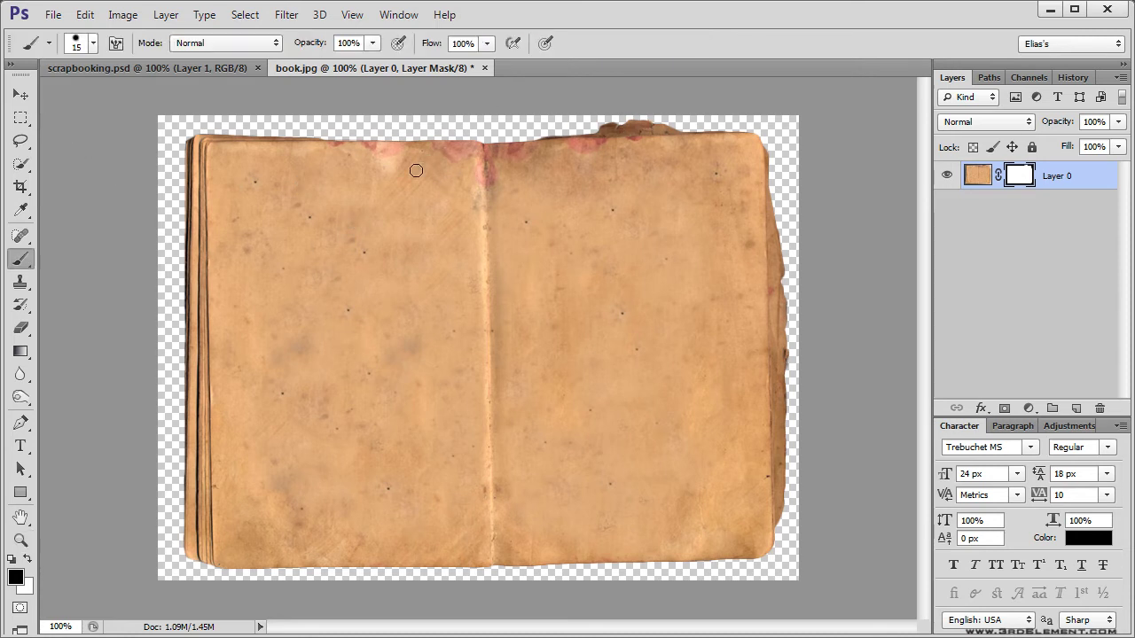
click(20, 540)
mouse_move(524, 151)
mouse_down()
mouse_move(651, 144)
mouse_move(618, 142)
mouse_move(438, 195)
mouse_up()
key(b)
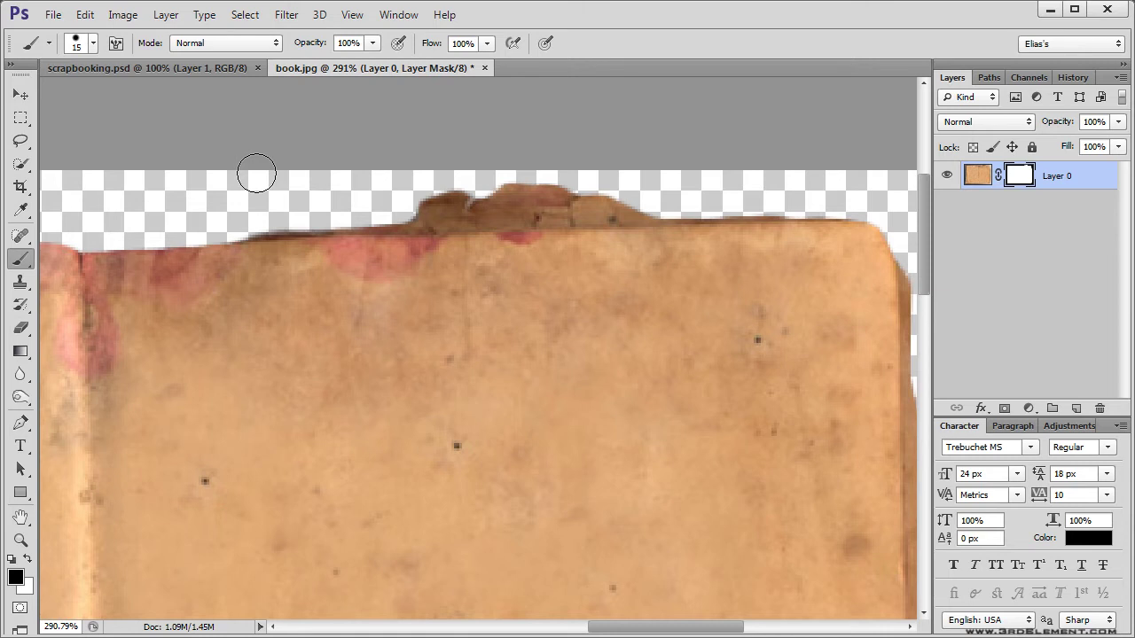
key(bracketright)
key(bracketleft)
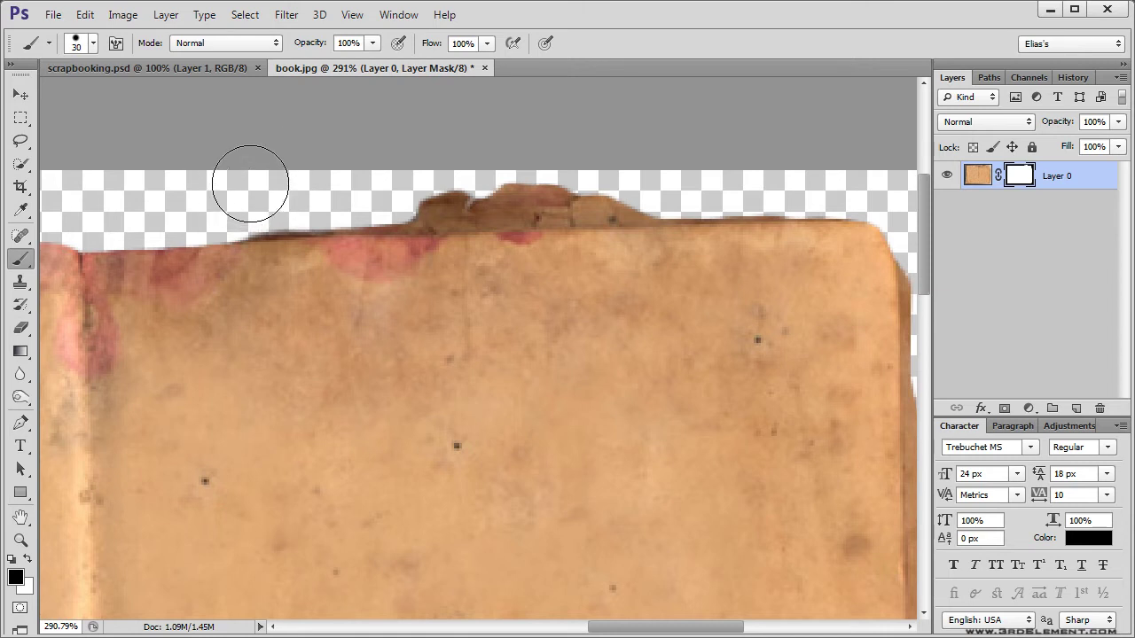
mouse_move(256, 181)
mouse_down()
mouse_move(370, 196)
mouse_move(899, 189)
mouse_up()
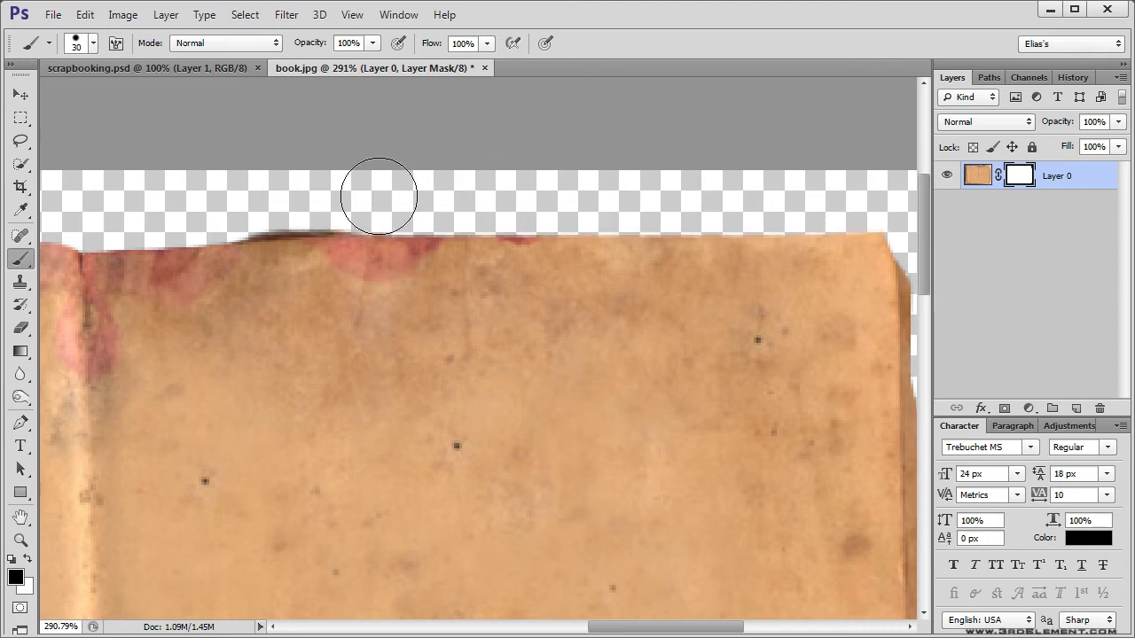
drag(405, 185, 129, 206)
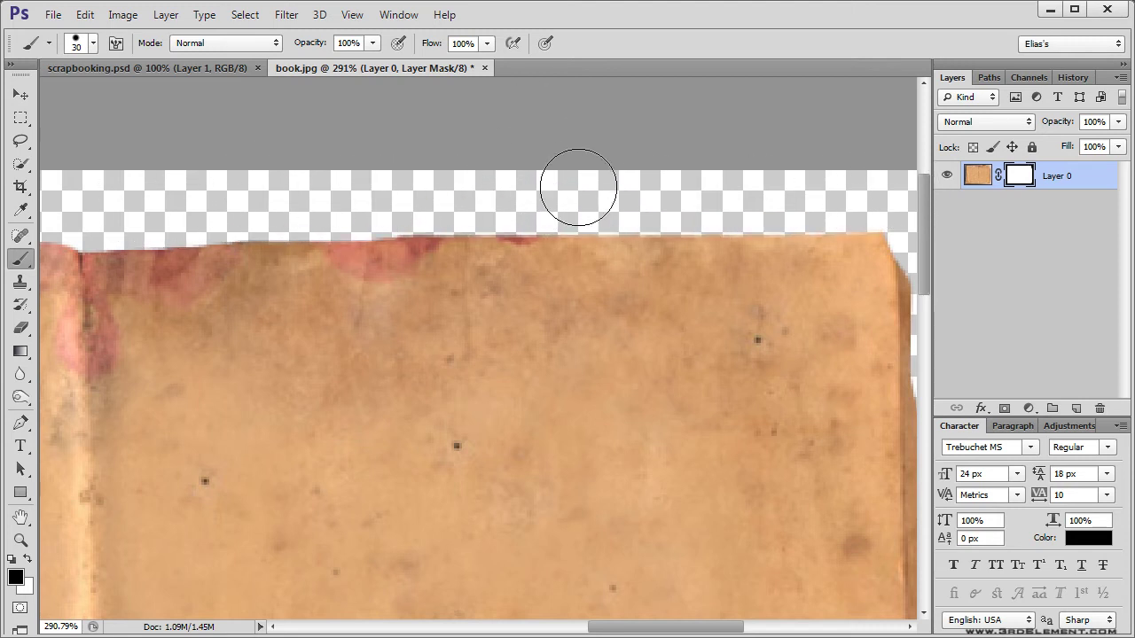
Round the book's upper-right corner and trim the rough spots down its right edge on the mask.
drag(735, 183, 620, 163)
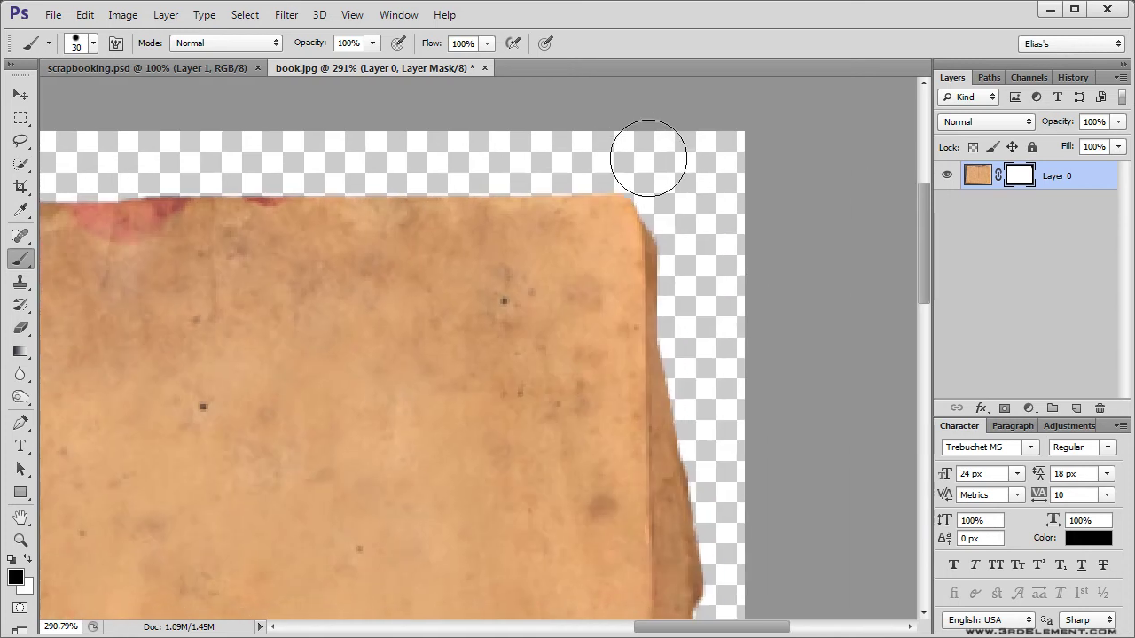
drag(699, 240, 651, 233)
drag(647, 339, 618, 216)
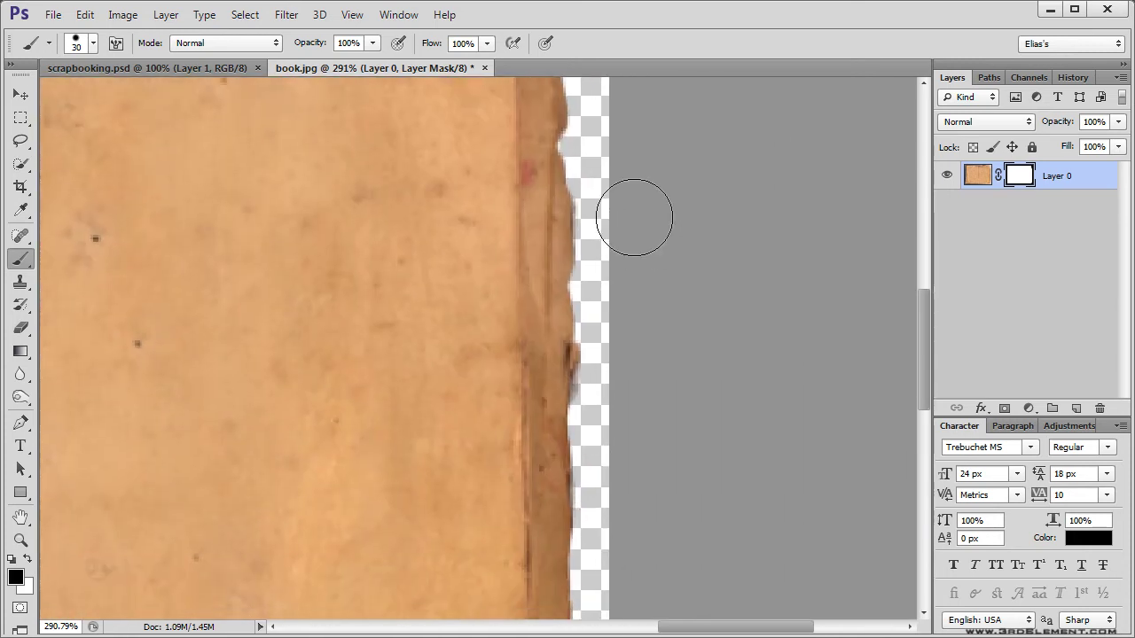
mouse_move(628, 311)
mouse_down()
mouse_move(619, 372)
mouse_move(609, 356)
mouse_move(611, 410)
mouse_move(606, 389)
mouse_move(619, 374)
mouse_move(636, 459)
mouse_move(637, 286)
mouse_up()
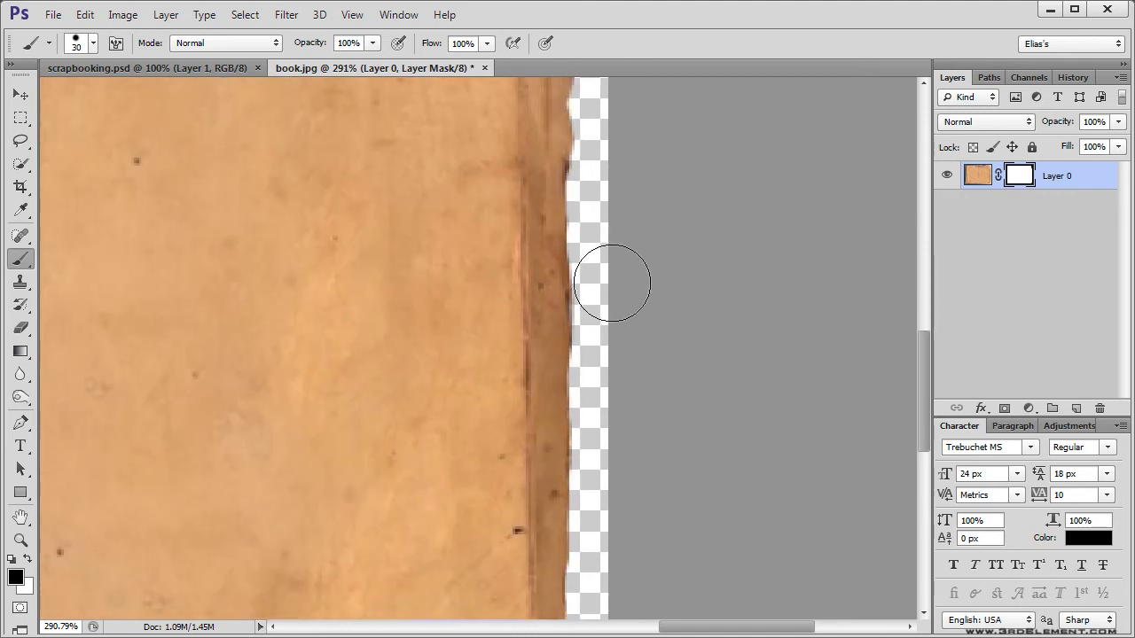
Clean up the lower-right corner on the mask, and paint white to restore bits of the bottom edge and lower-left corner.
drag(641, 423, 638, 155)
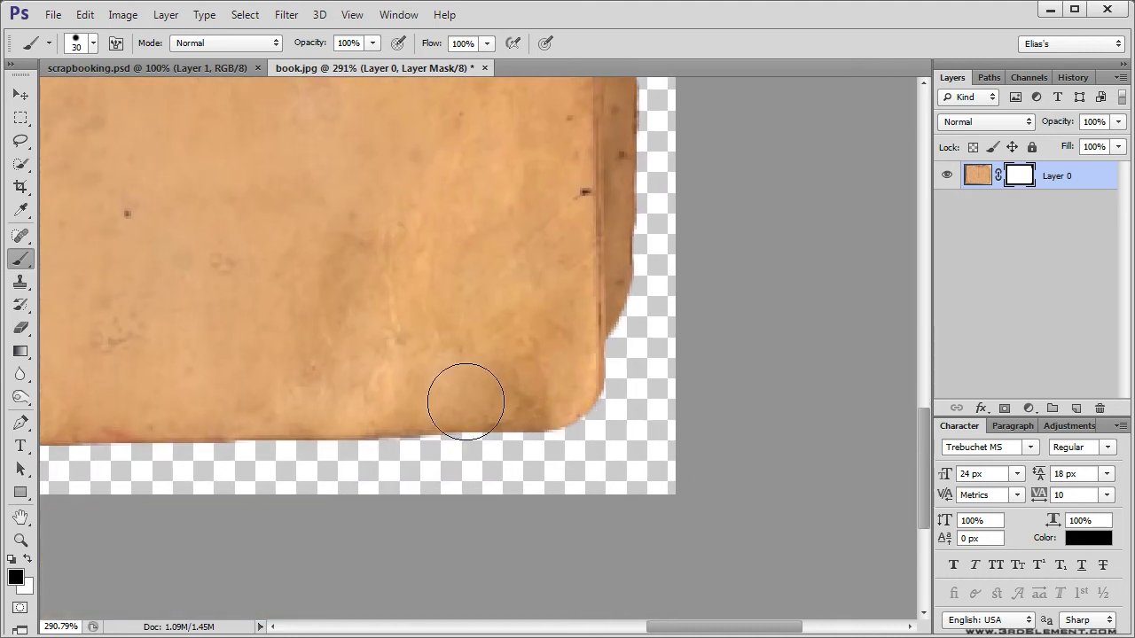
key(x)
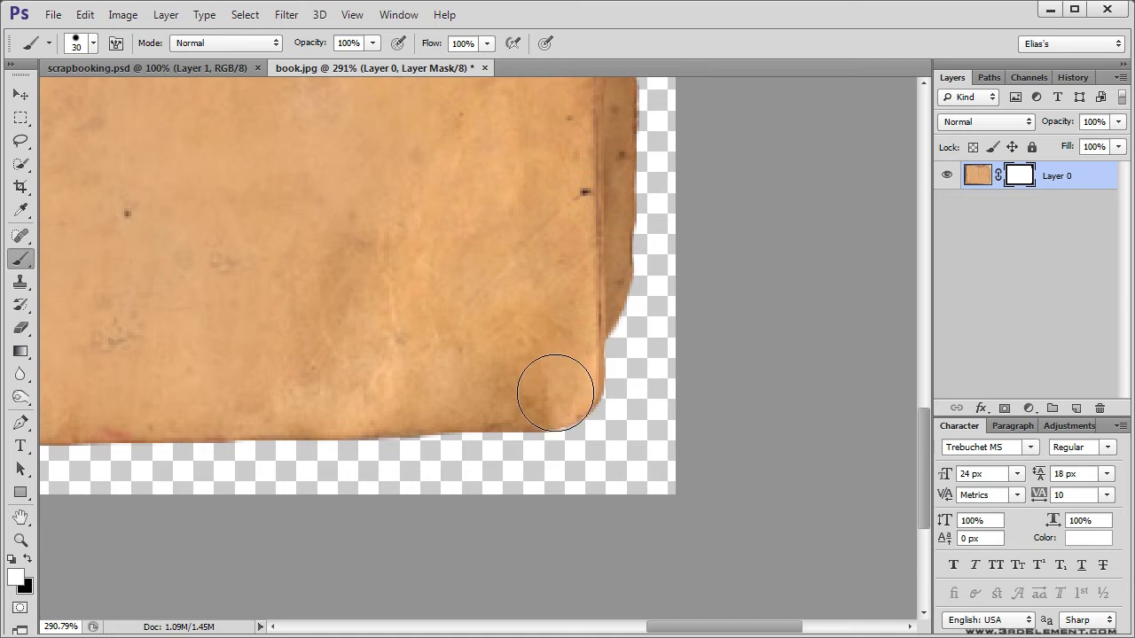
mouse_move(388, 473)
mouse_down()
mouse_move(470, 478)
mouse_move(452, 431)
mouse_move(555, 426)
mouse_move(541, 375)
mouse_move(375, 348)
mouse_move(585, 399)
mouse_up()
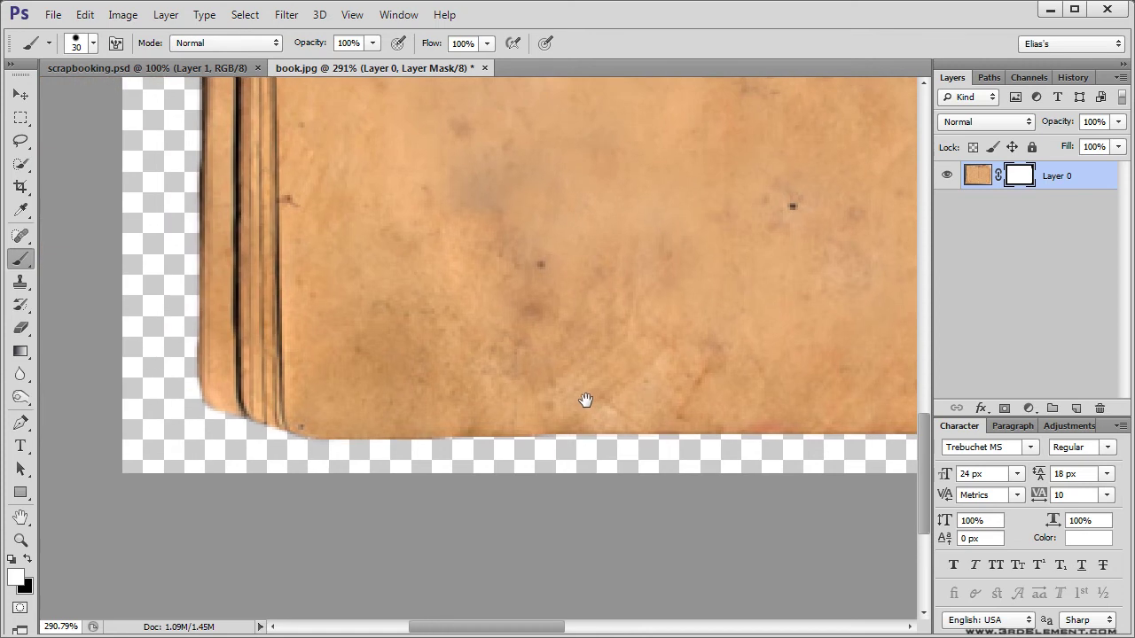
drag(308, 333, 312, 344)
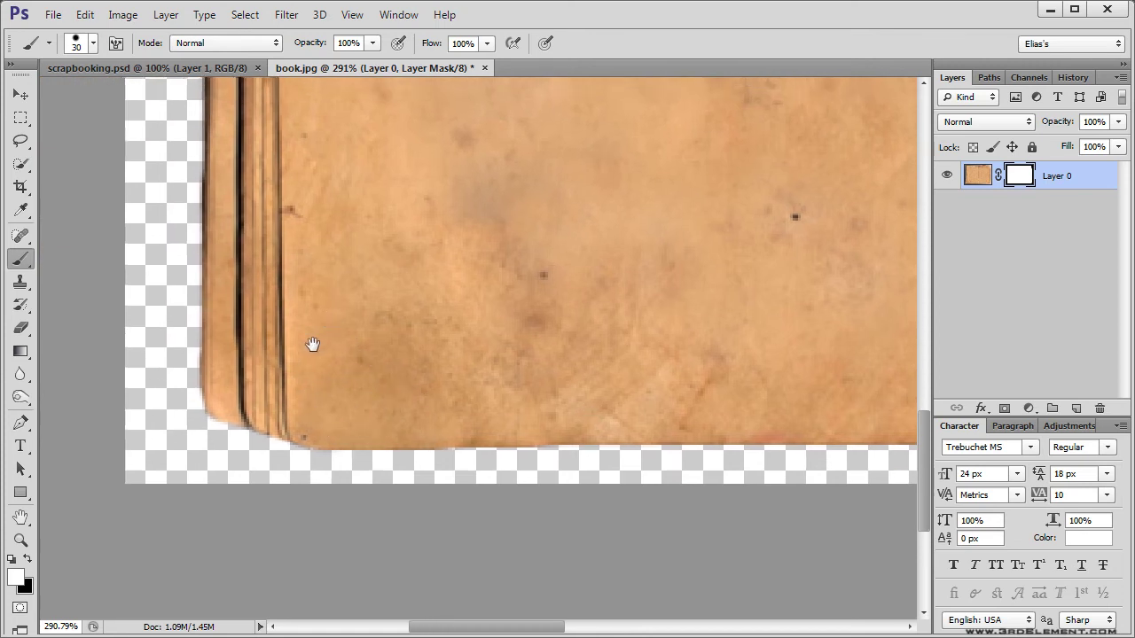
Undo a stray white dab beside the book's upper-left corner and trim that corner's dark edge with black on the mask.
double_click(21, 540)
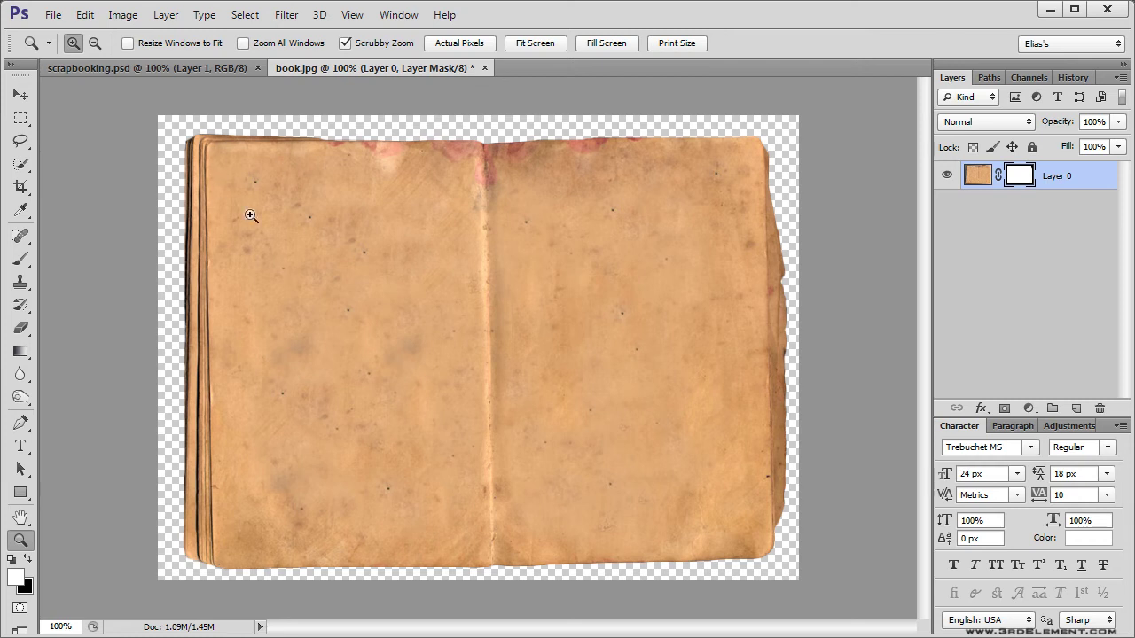
drag(189, 147, 366, 304)
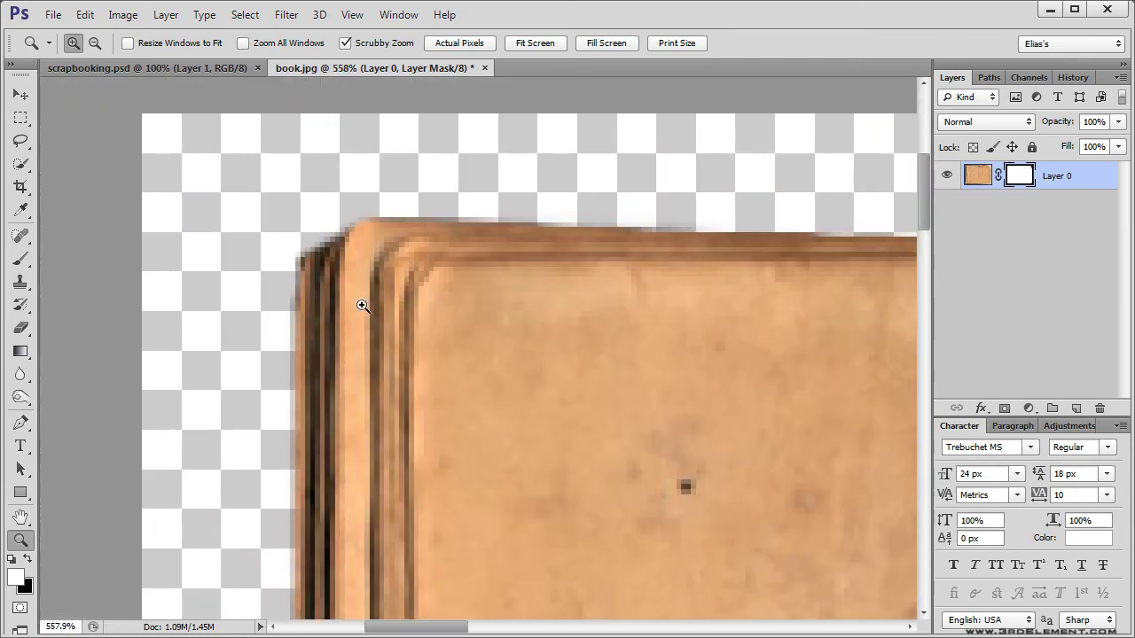
key(b)
click(229, 238)
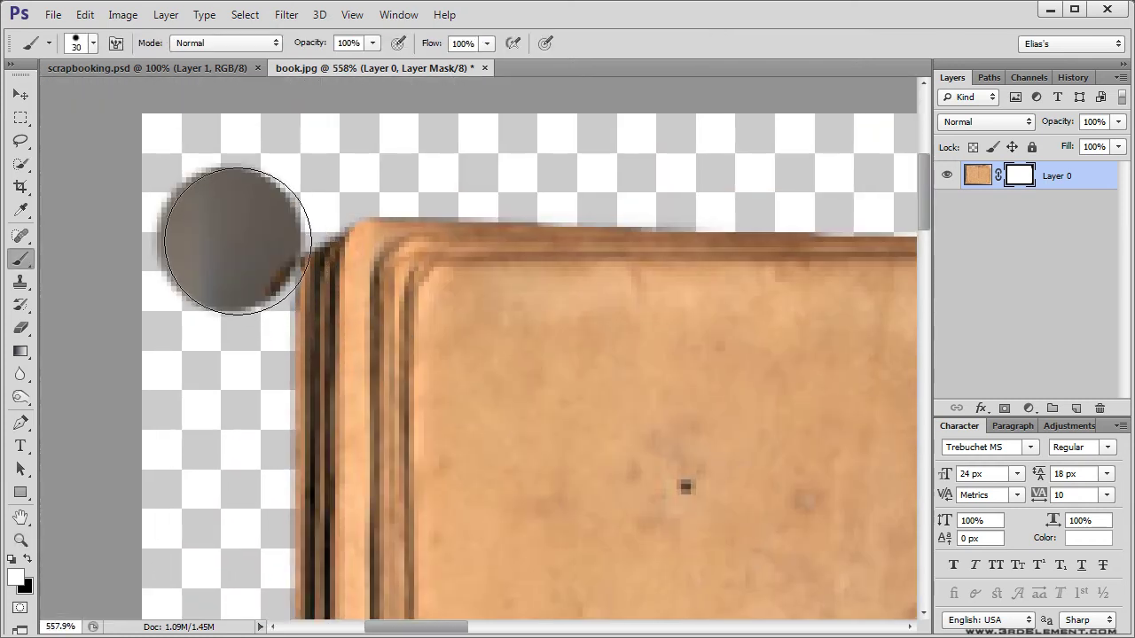
key(ctrl+z)
key(x)
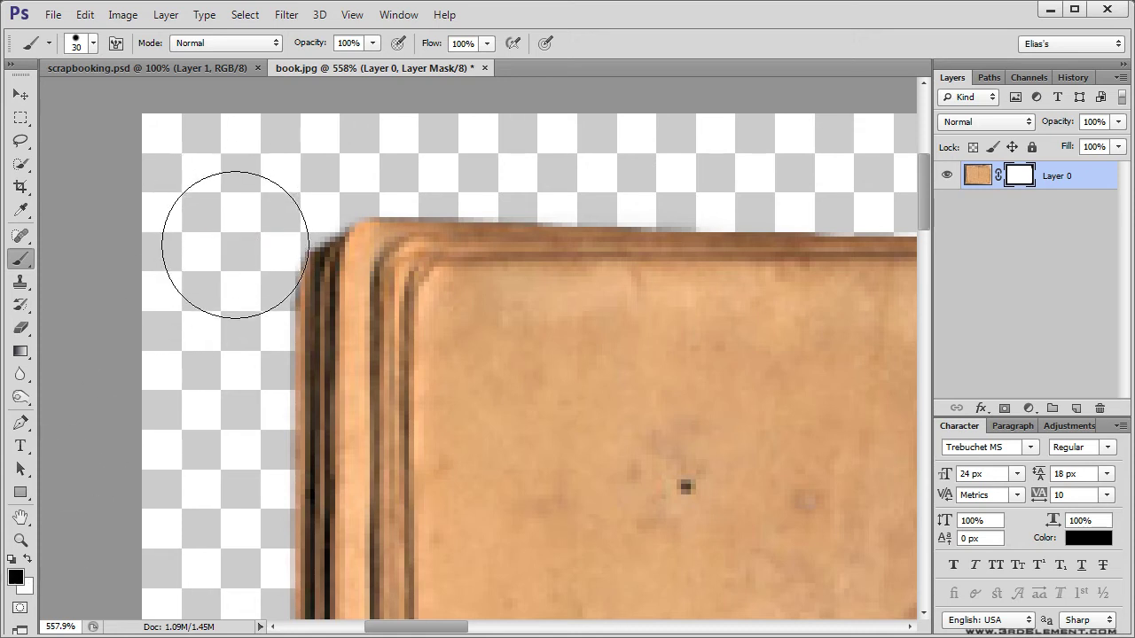
double_click(21, 540)
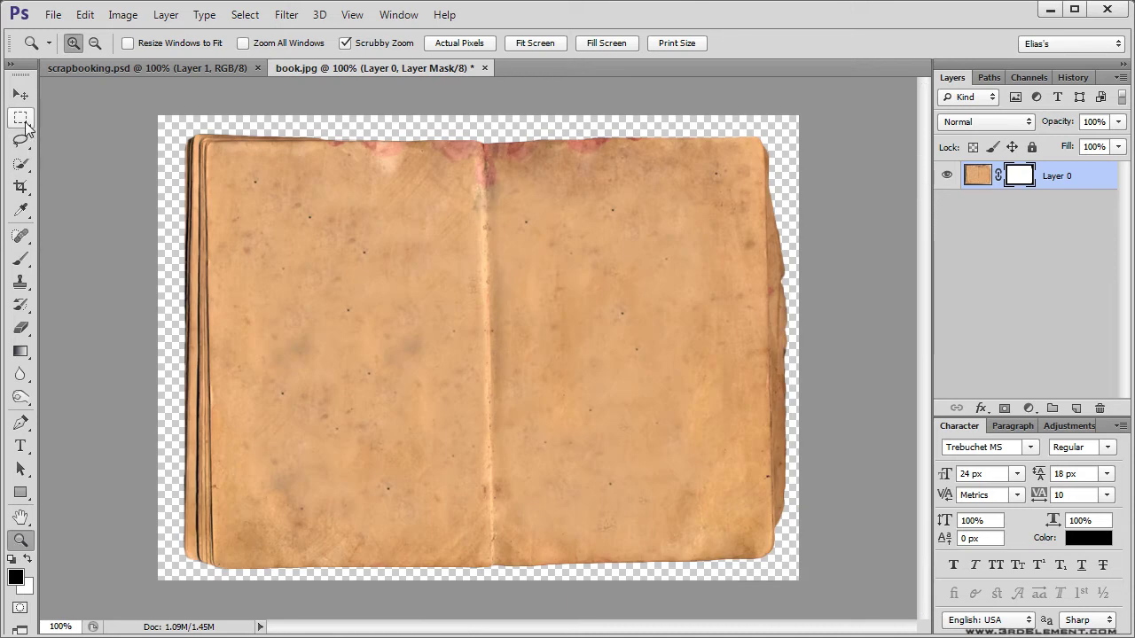
Try copying the masked book layer into the scrapbooking.psd document, undo the copy, and return to book.jpg.
click(20, 94)
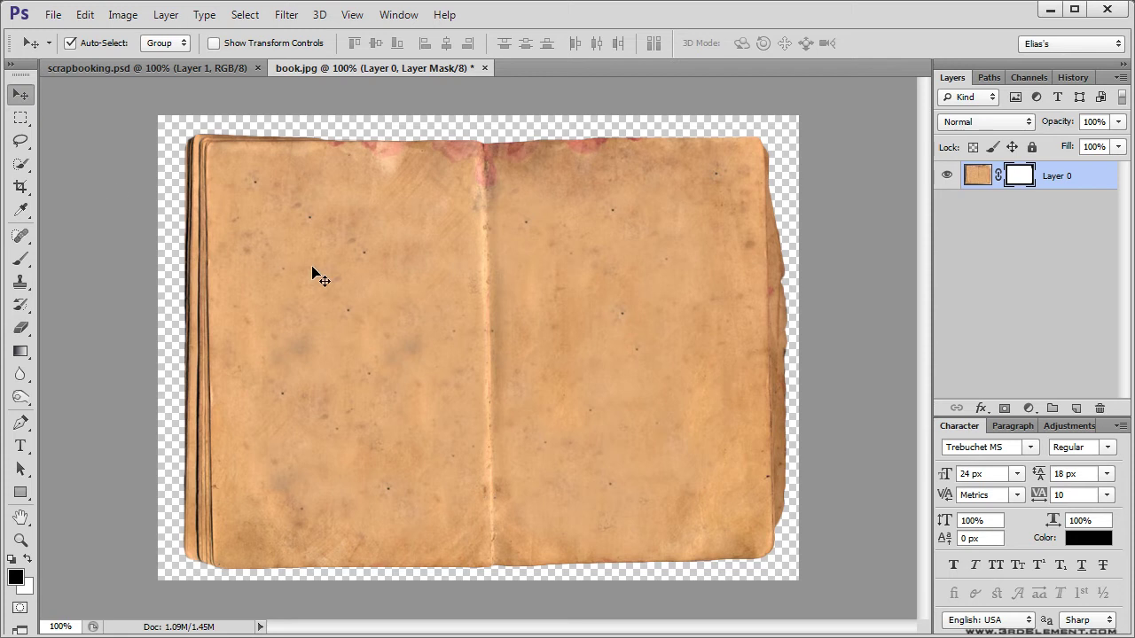
drag(342, 310, 200, 157)
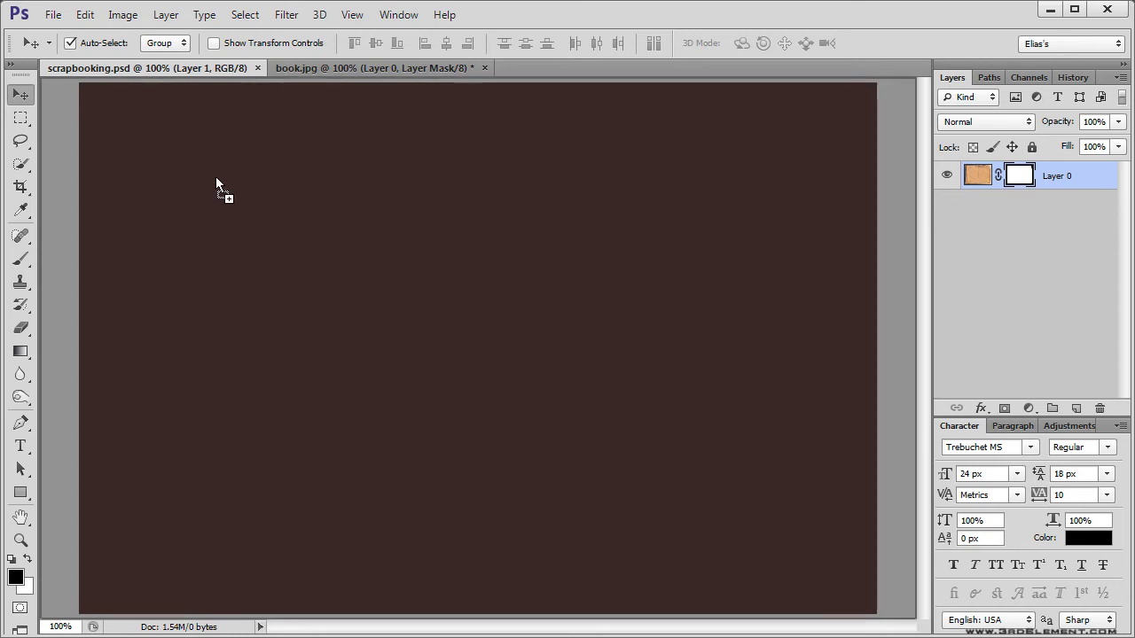
drag(312, 285, 312, 286)
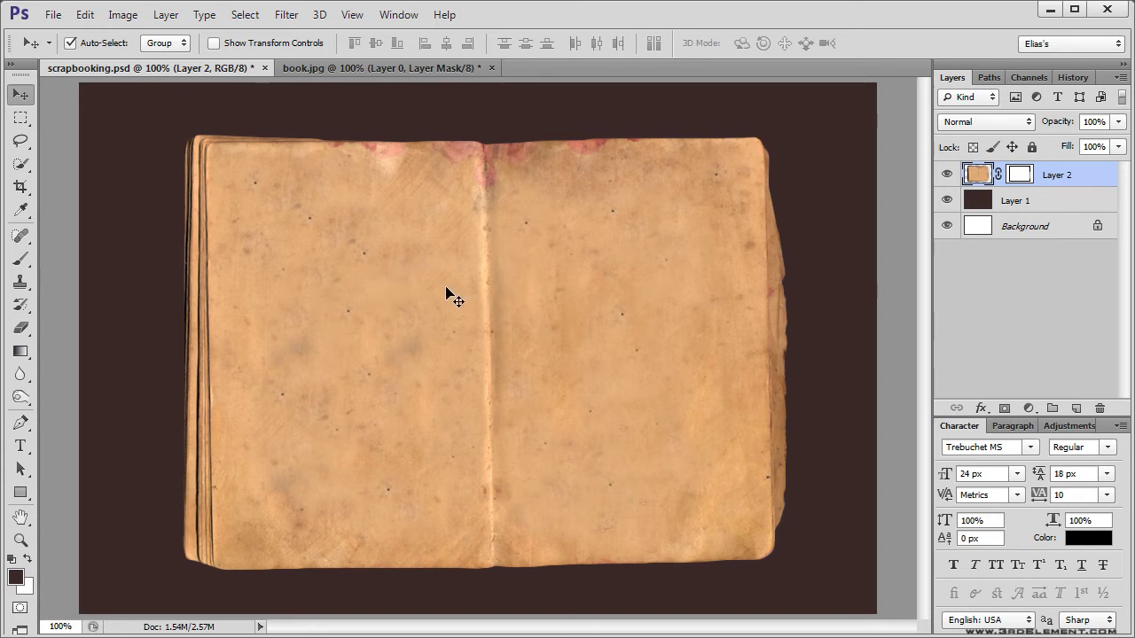
key(ctrl+z)
click(337, 68)
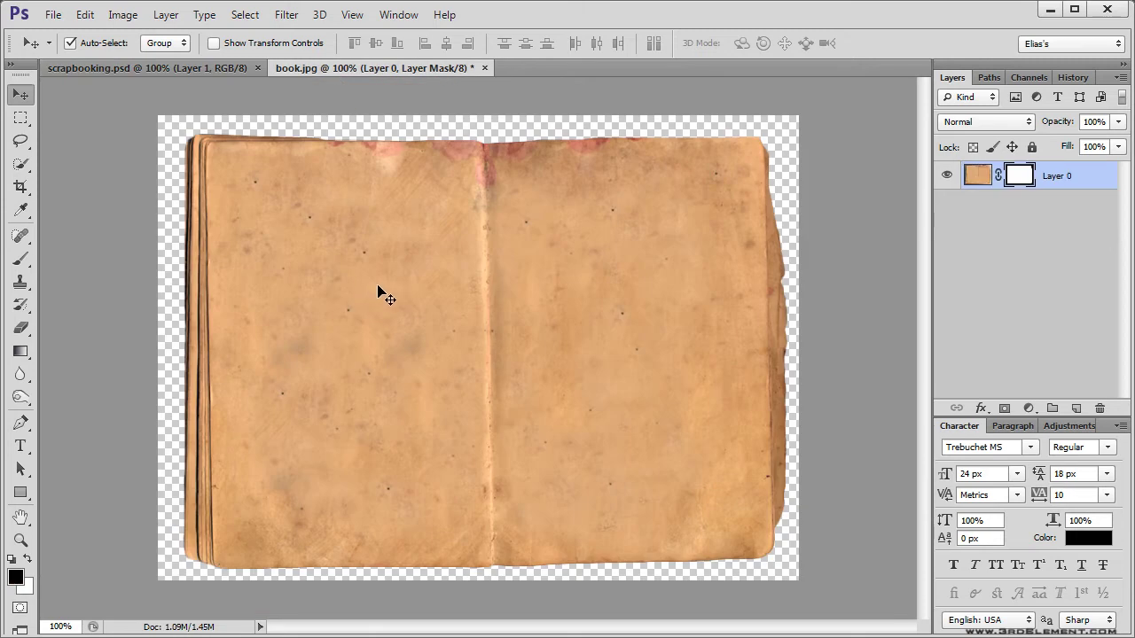
Copy the masked book layer into scrapbooking.psd, placing it at the lower-right part of the dark brown canvas.
drag(364, 295, 314, 271)
drag(178, 191, 655, 461)
drag(733, 393, 733, 395)
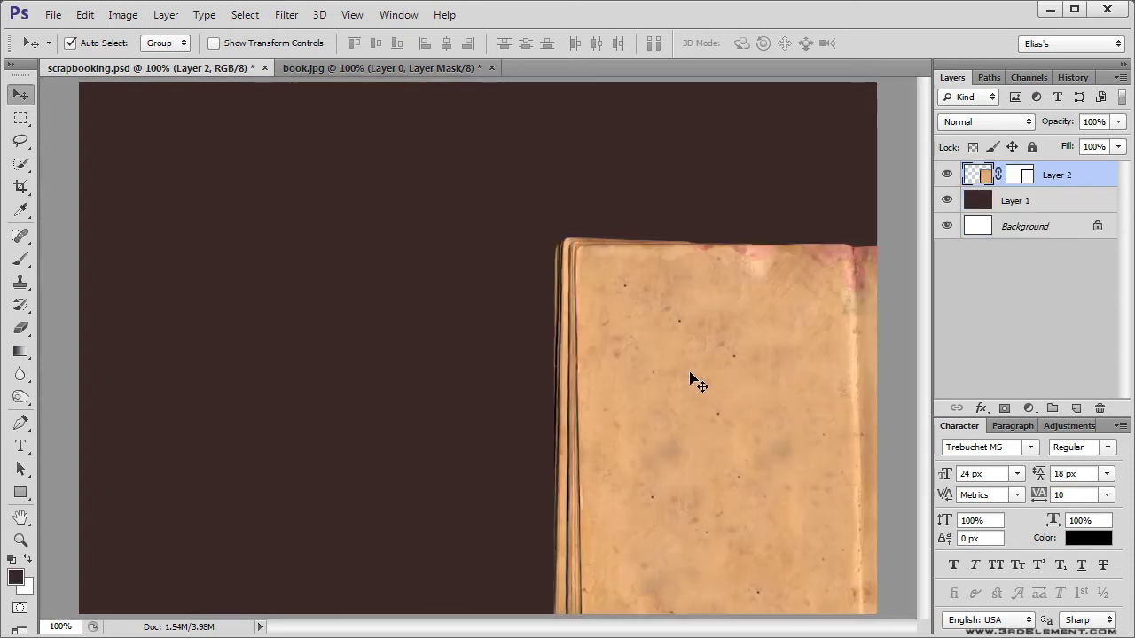
Undo the off-centre book copy, copy the masked layer from book.jpg centred onto the scrapbooking.psd canvas, and close book.jpg without saving.
key(ctrl+z)
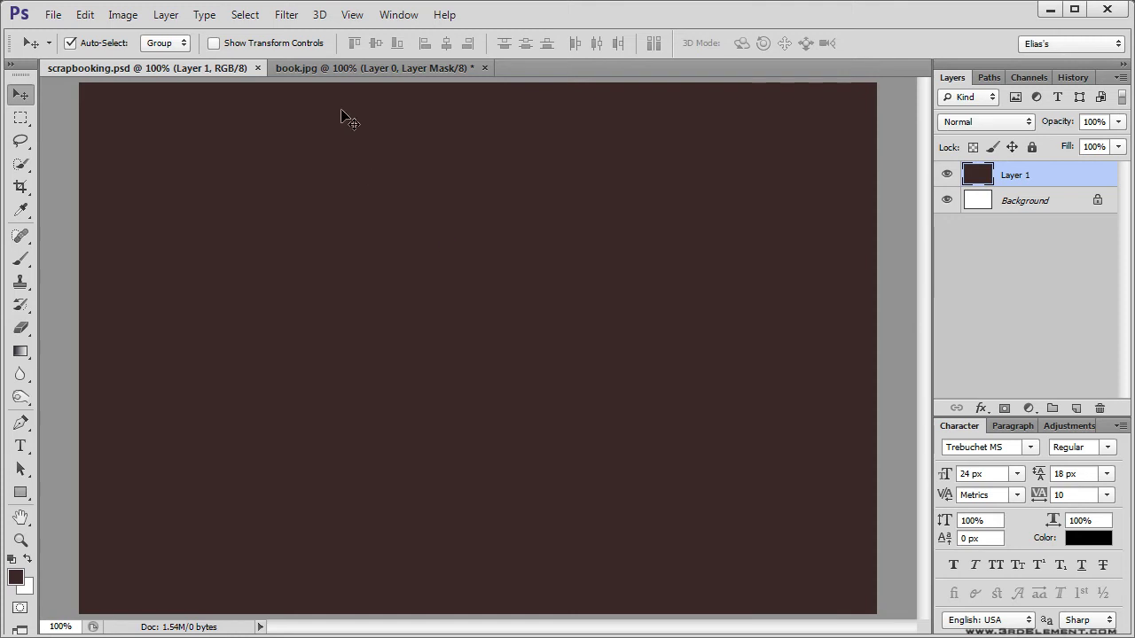
click(340, 68)
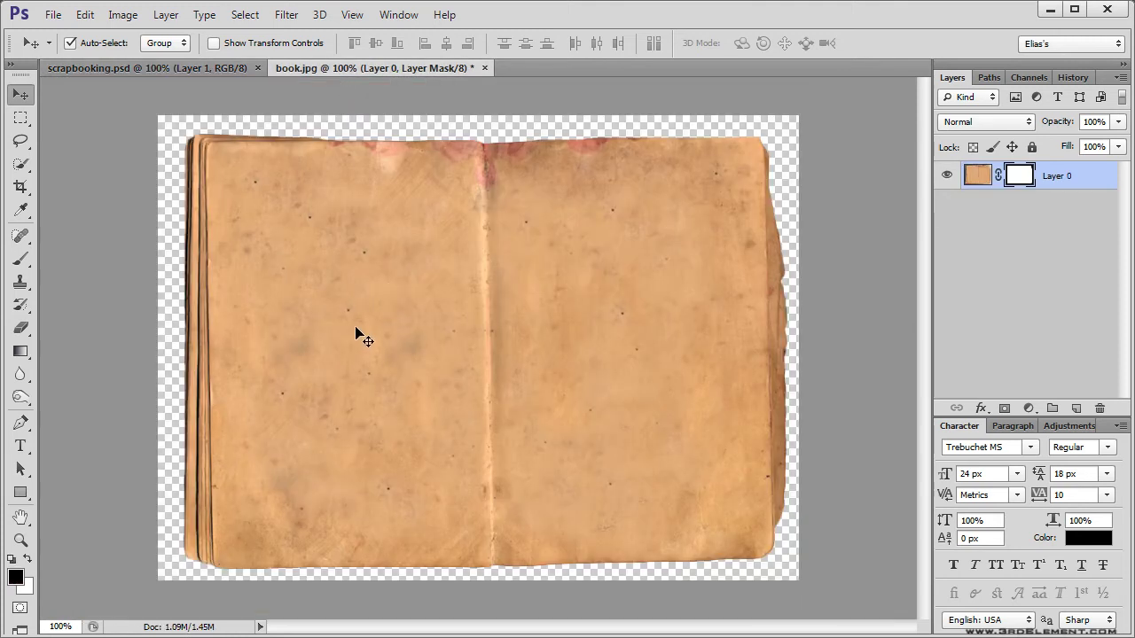
drag(364, 329, 330, 270)
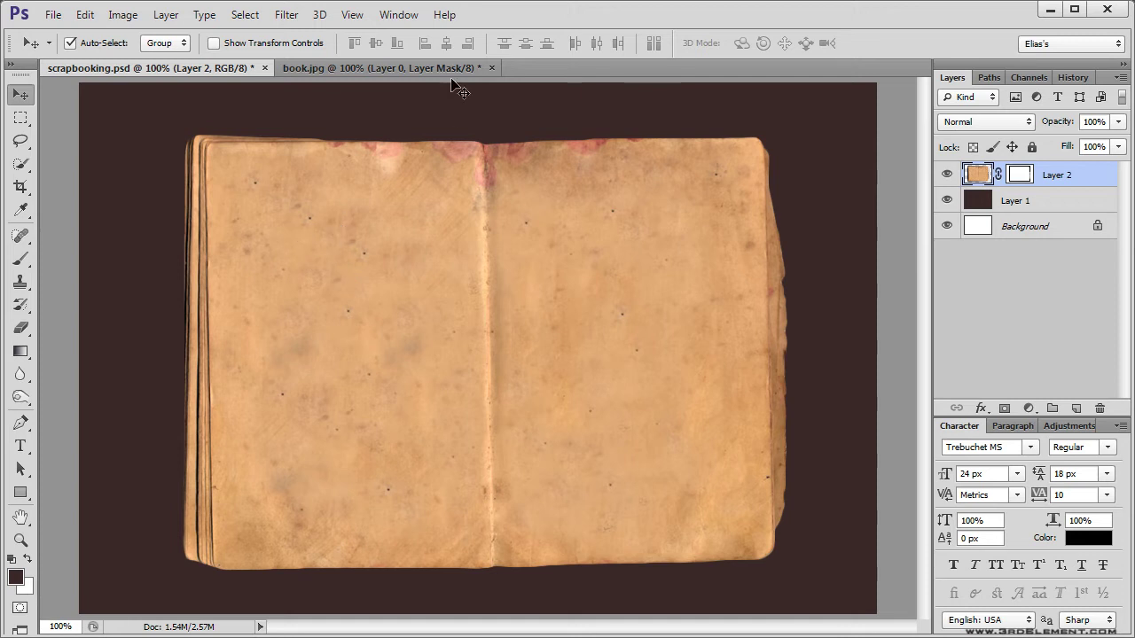
click(492, 68)
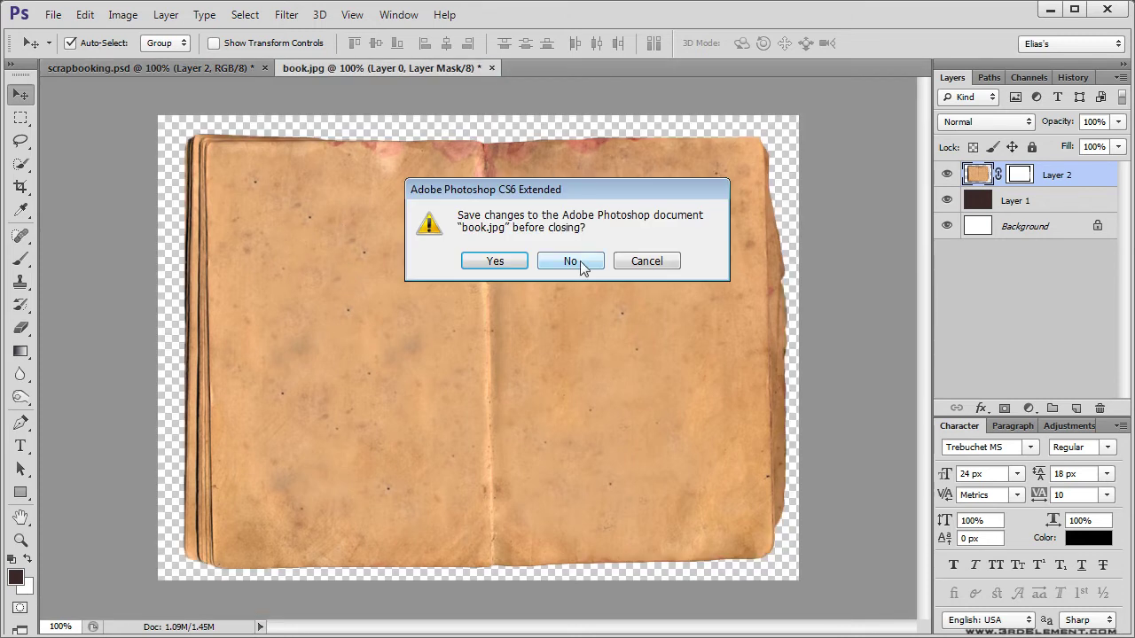
click(572, 262)
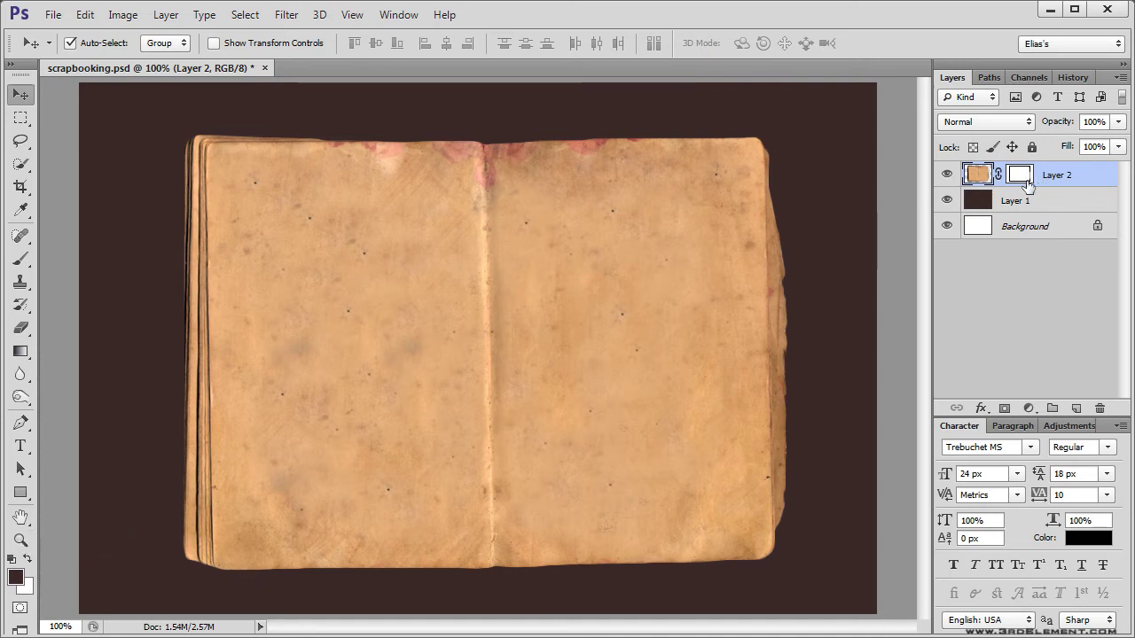
Trim the book's lower-left edge with a 30 px black brush on the Layer 2 mask, undoing one stray stroke.
click(1019, 178)
click(20, 540)
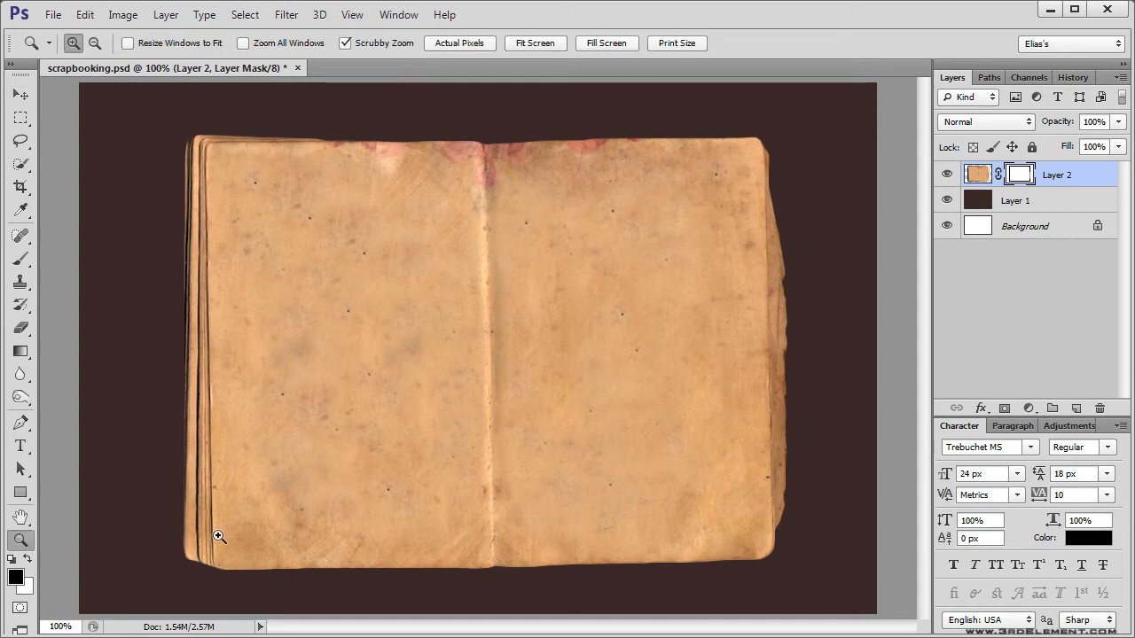
drag(221, 538, 256, 540)
alt+scroll(319, 488, up, 4)
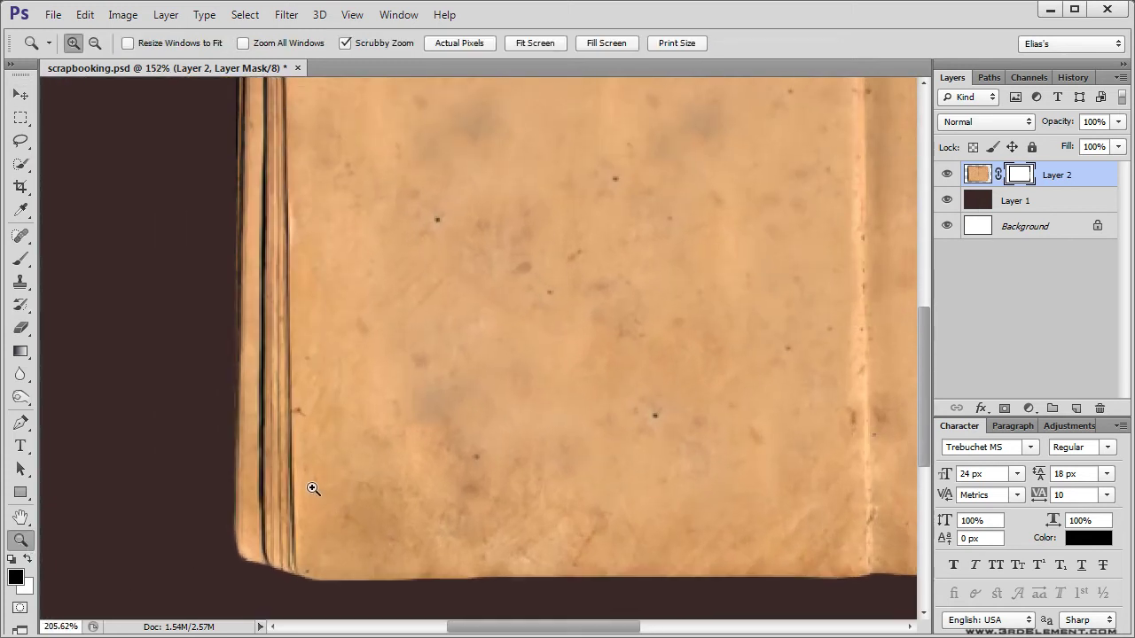
alt+scroll(330, 493, down, 1)
key(b)
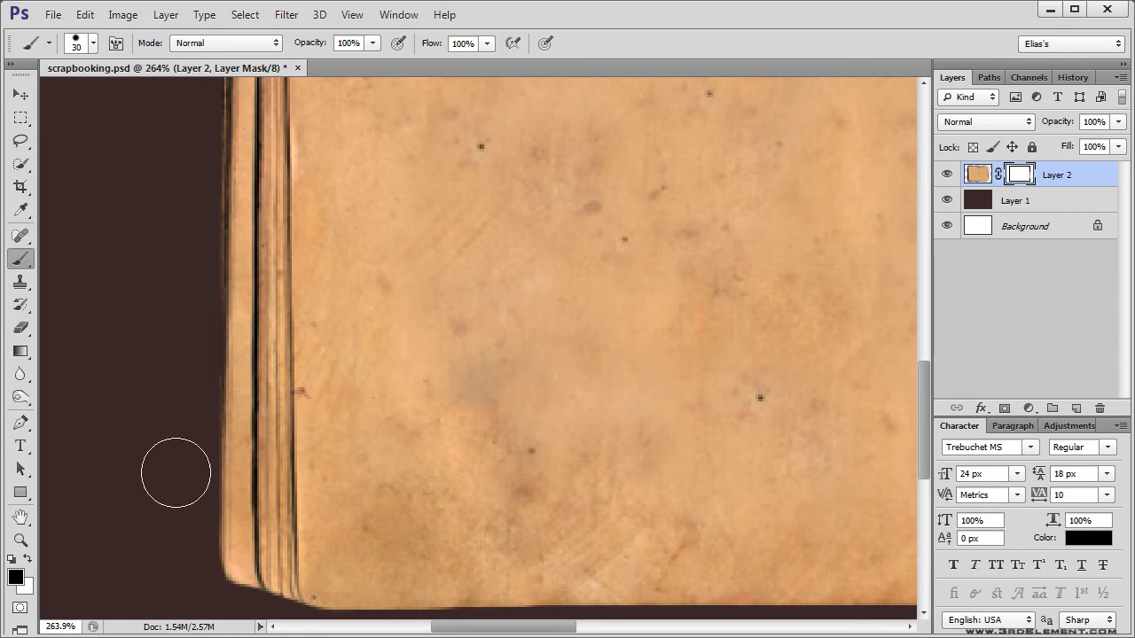
drag(189, 375, 190, 559)
drag(192, 355, 193, 588)
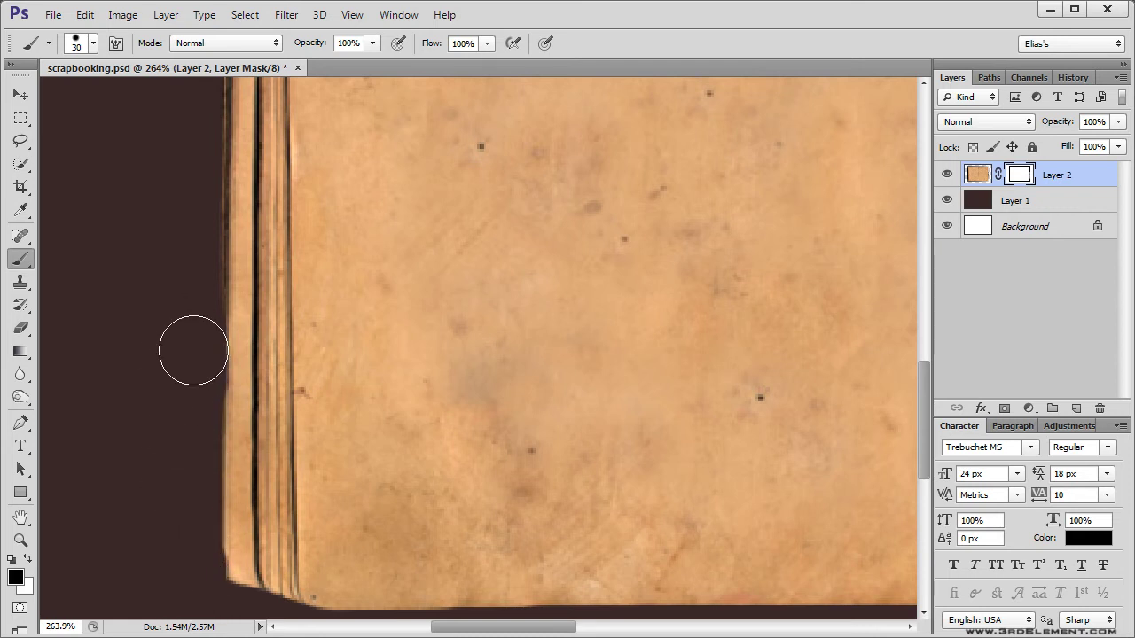
key(ctrl+z)
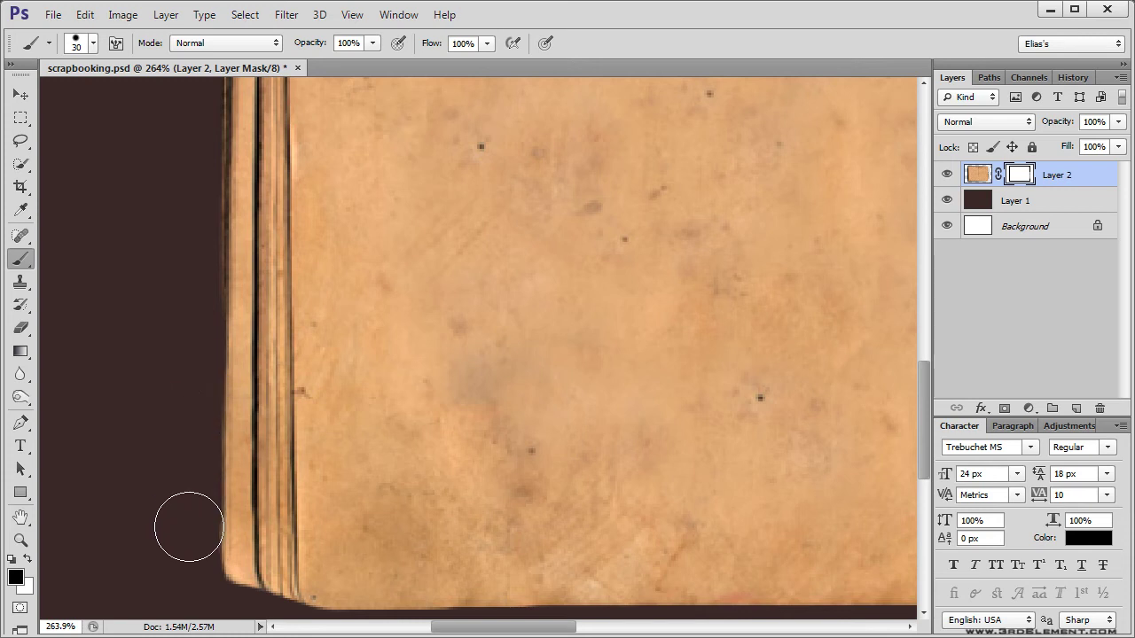
drag(169, 289, 207, 504)
drag(168, 276, 203, 435)
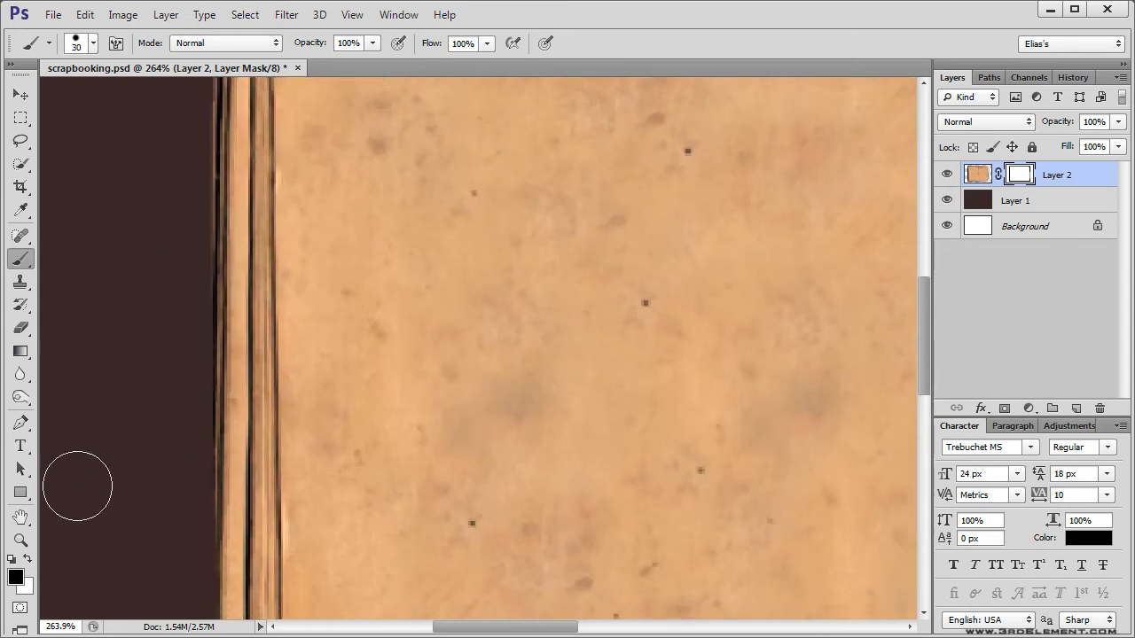
Paint white on the mask to restore the book's lower-left page edges, and hide the spill below the corner with black.
double_click(20, 540)
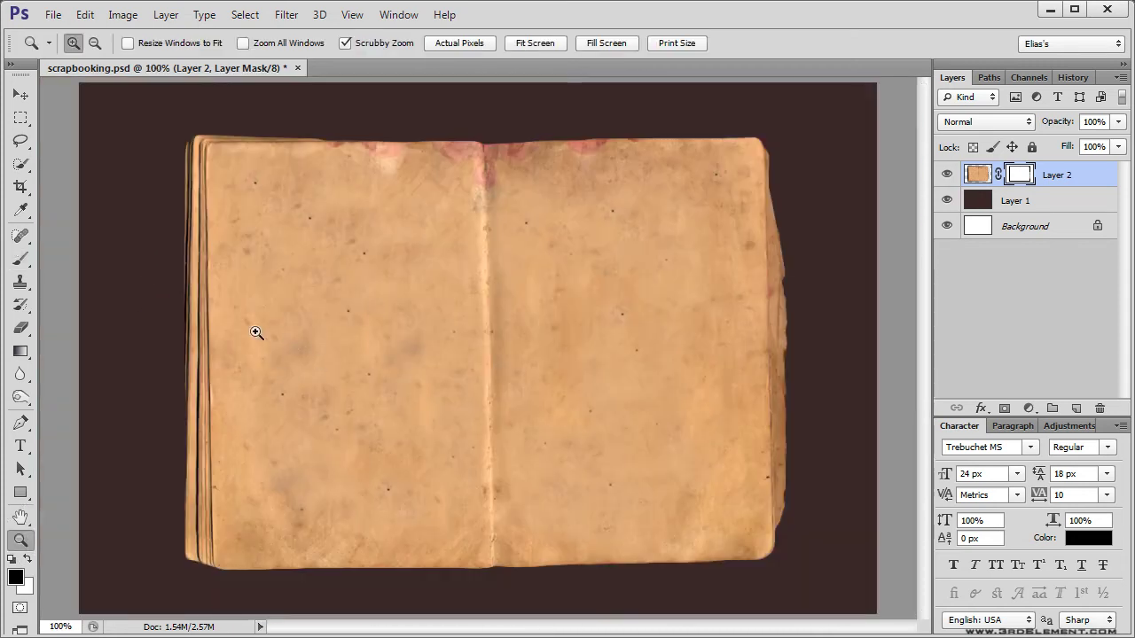
drag(228, 431, 379, 317)
drag(364, 329, 347, 311)
key(b)
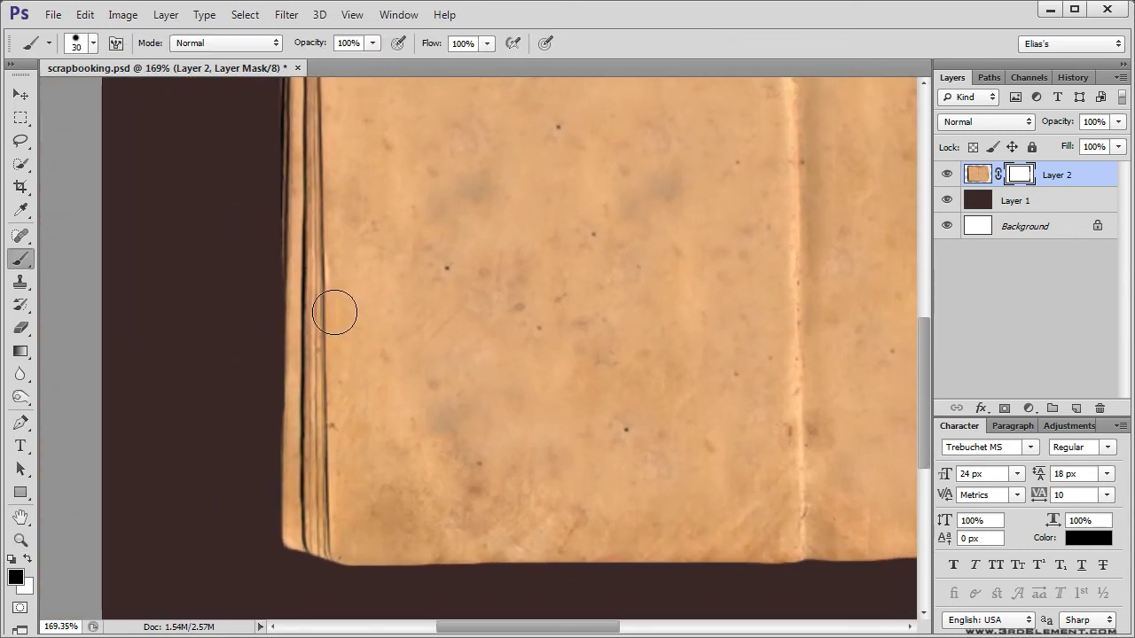
key(x)
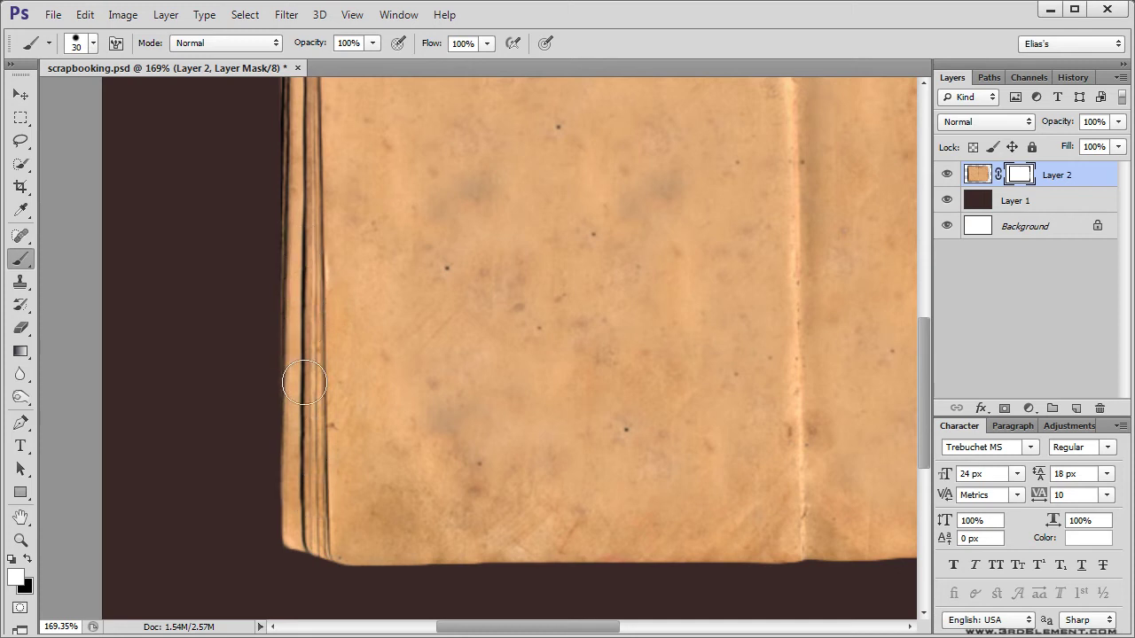
mouse_move(304, 338)
mouse_down()
mouse_move(286, 413)
mouse_move(288, 497)
mouse_move(305, 545)
mouse_move(304, 496)
mouse_up()
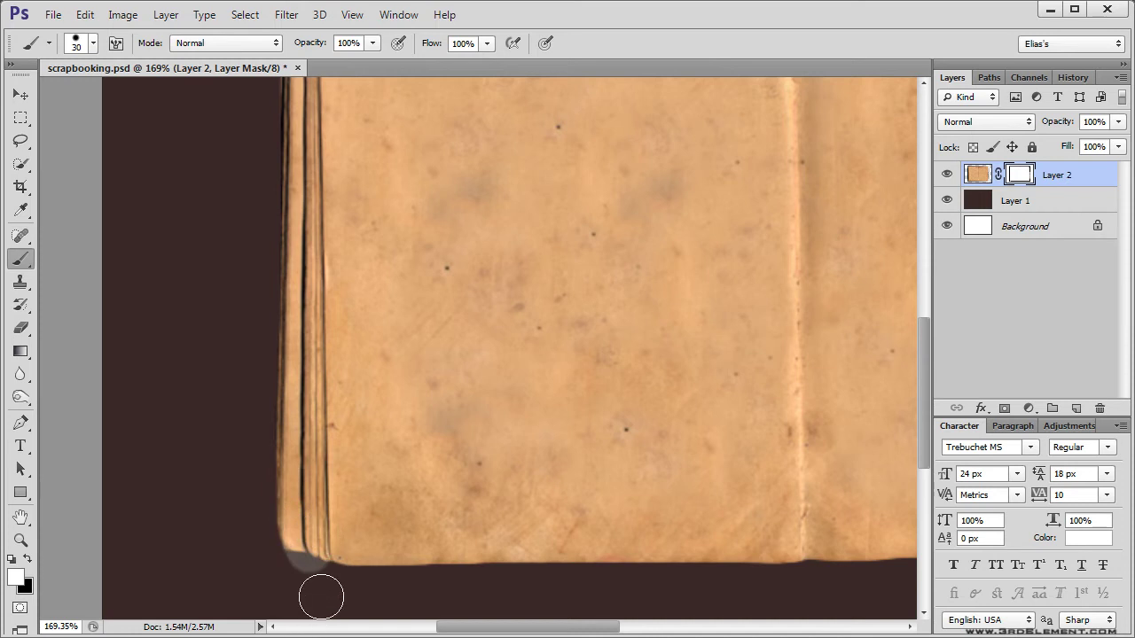
key(x)
mouse_move(317, 597)
mouse_down()
mouse_move(279, 568)
mouse_move(299, 582)
mouse_up()
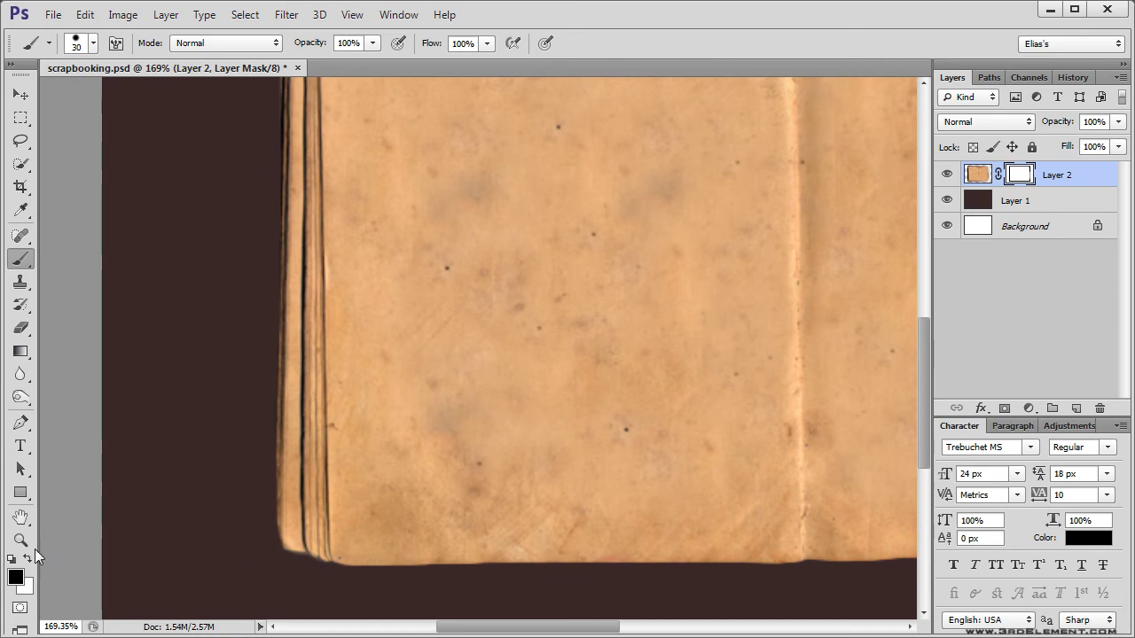
Clean the faint fringe under the book's lower-left corner on the mask with a 9 px black brush.
key(z)
mouse_move(311, 545)
mouse_down()
mouse_move(387, 548)
mouse_move(375, 494)
mouse_move(378, 293)
mouse_up()
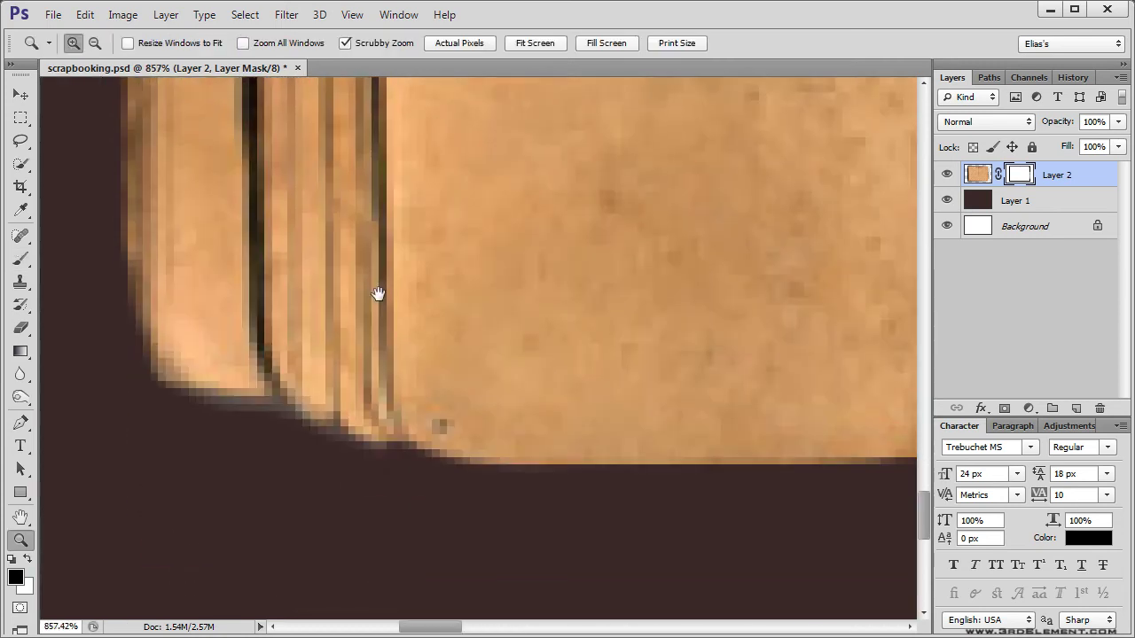
key(b)
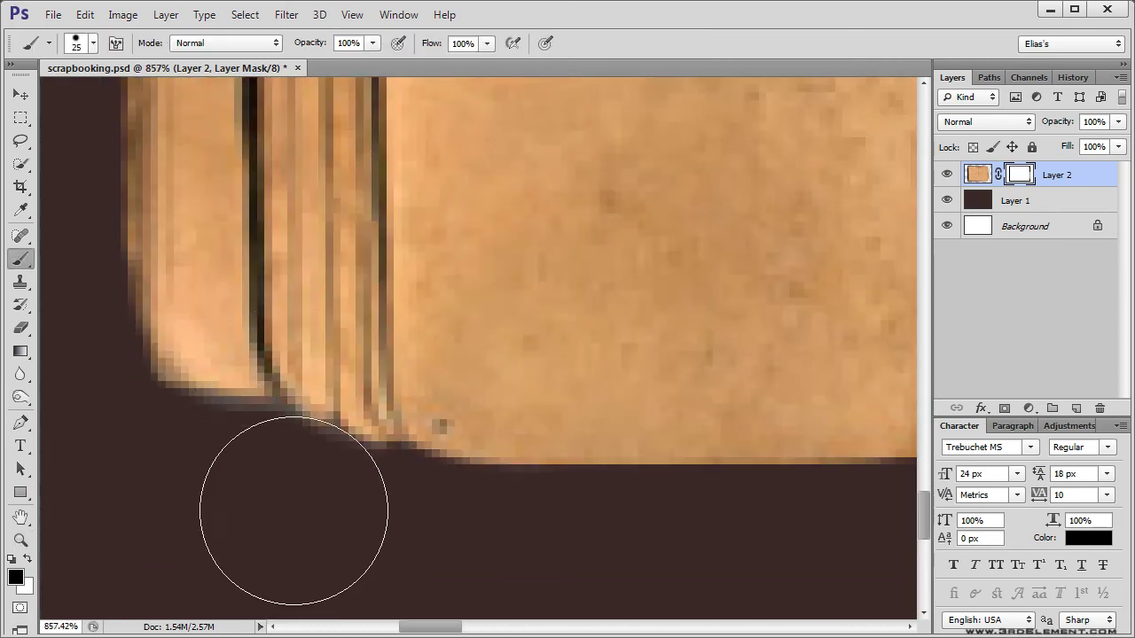
key(bracketleft)
key(bracketleft)
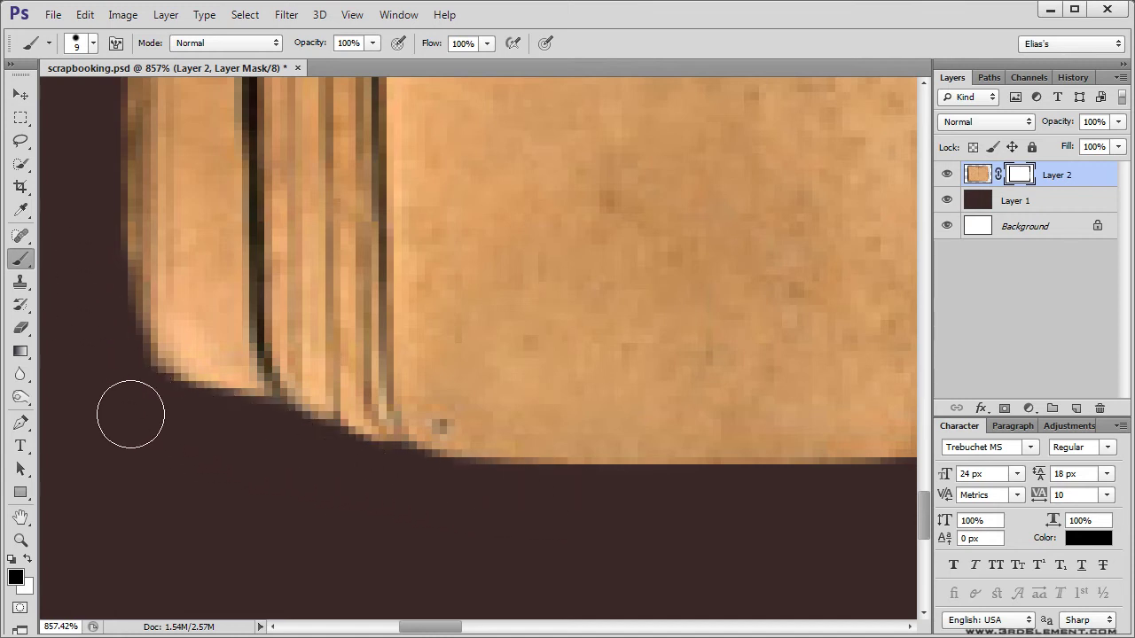
double_click(20, 540)
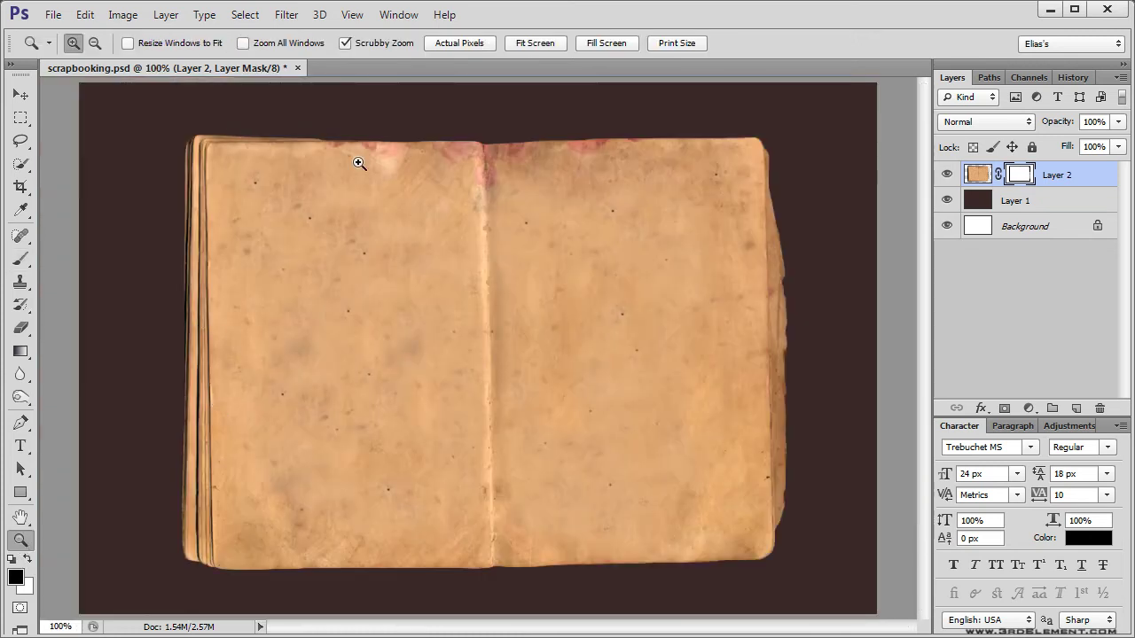
Rename the book layer as Book.
key(v)
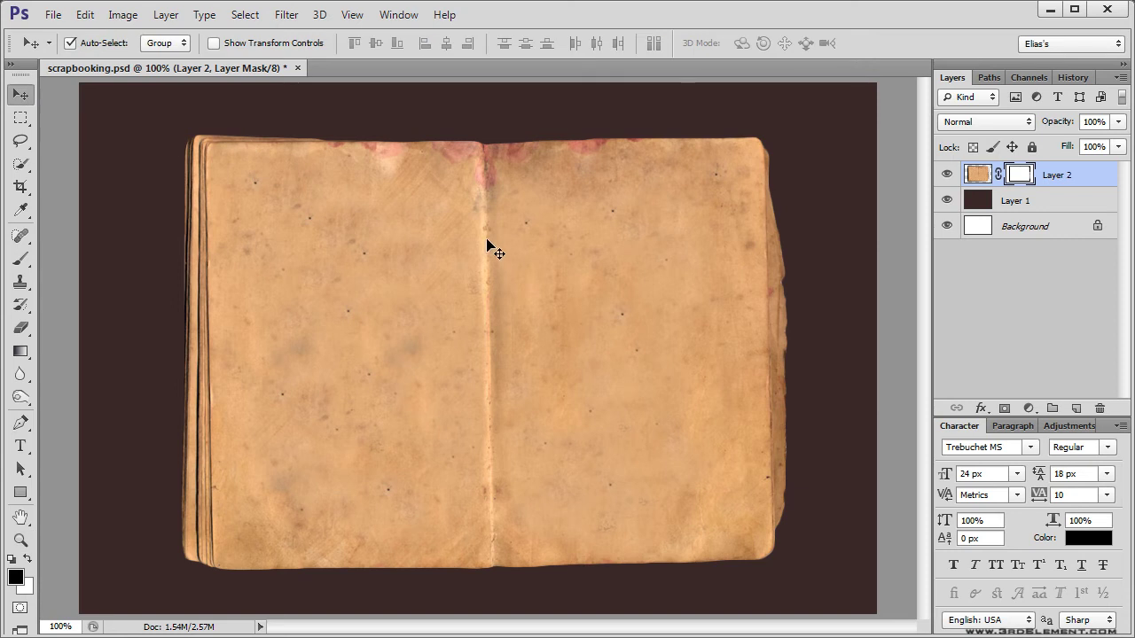
double_click(1055, 176)
text(Book)
key(Return)
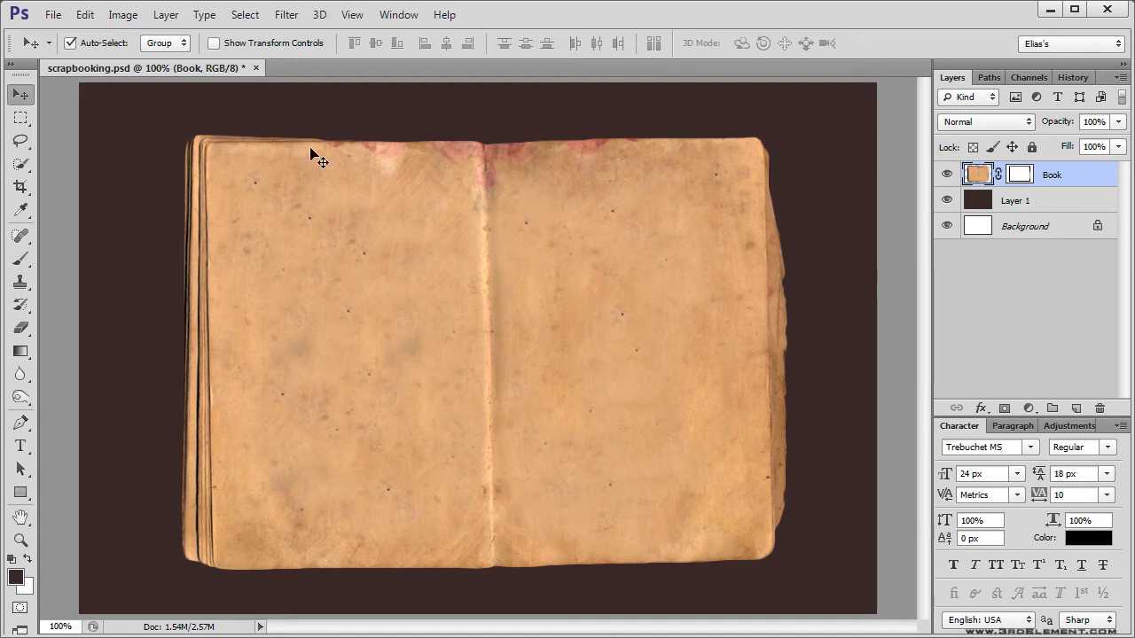
Add a Drop Shadow to the Book layer, reposition it to a 13 px distance, and turn off Use Global Light.
click(165, 14)
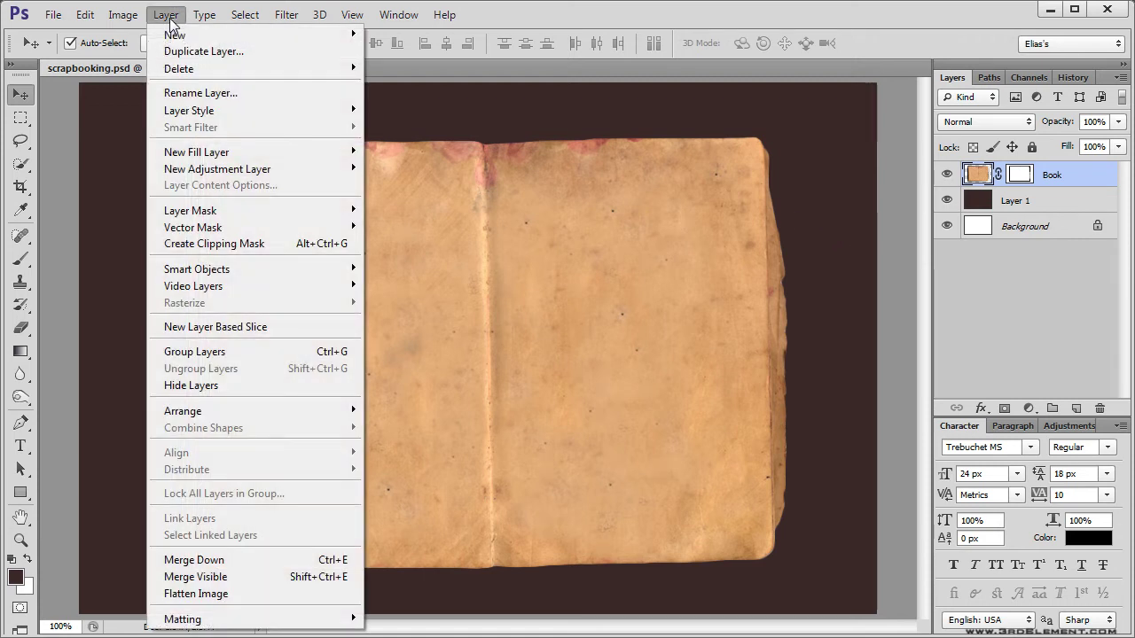
mouse_move(231, 110)
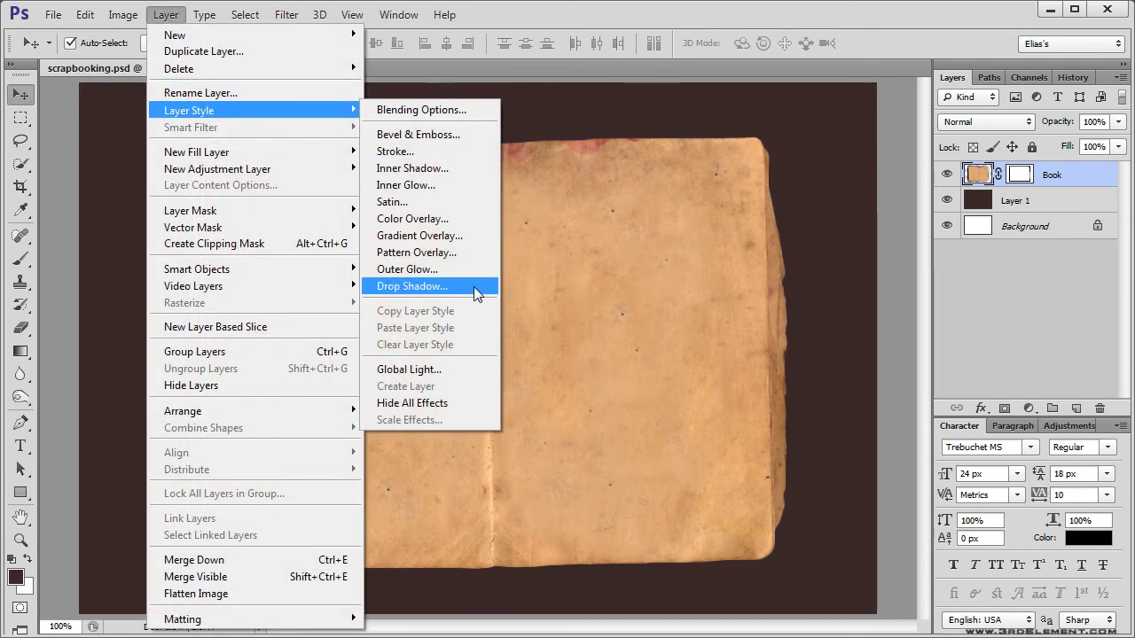
click(540, 281)
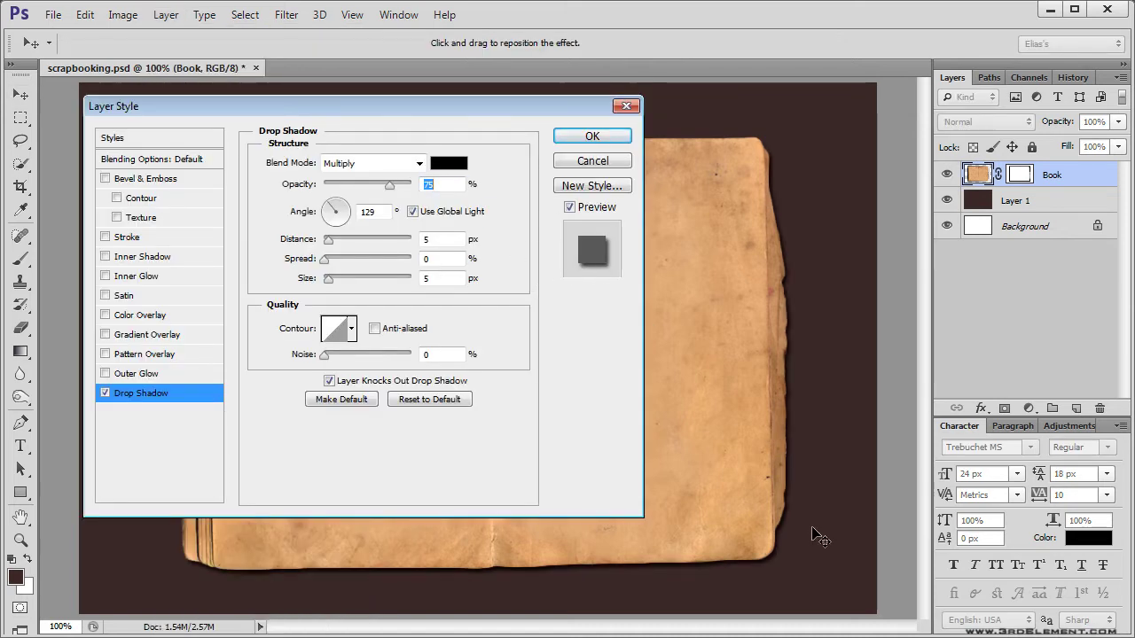
drag(813, 529, 799, 508)
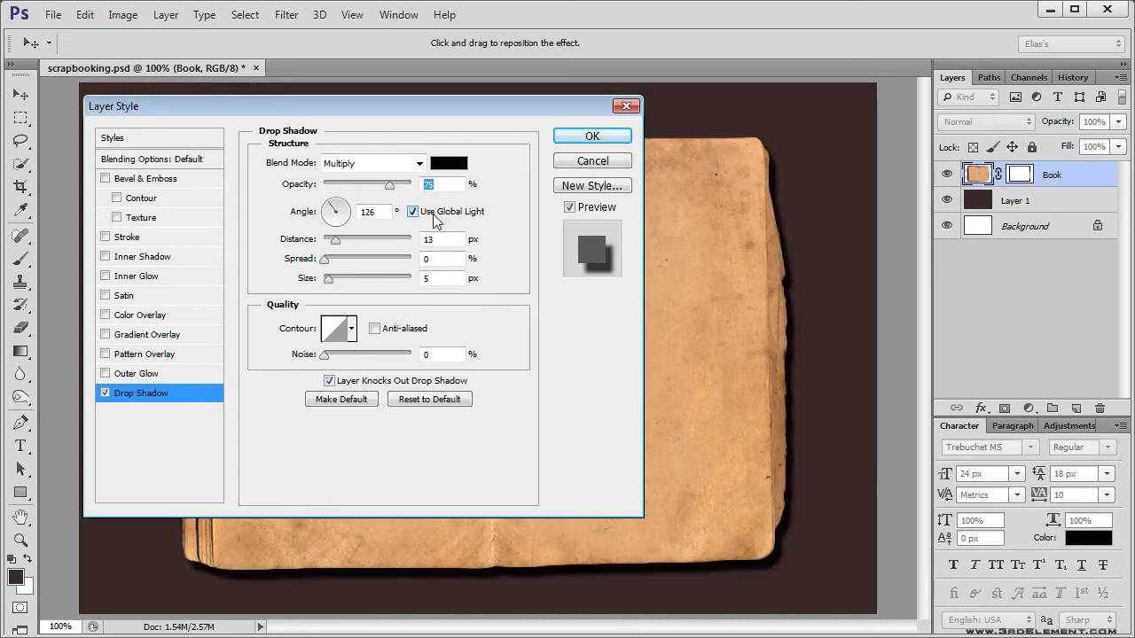
click(412, 212)
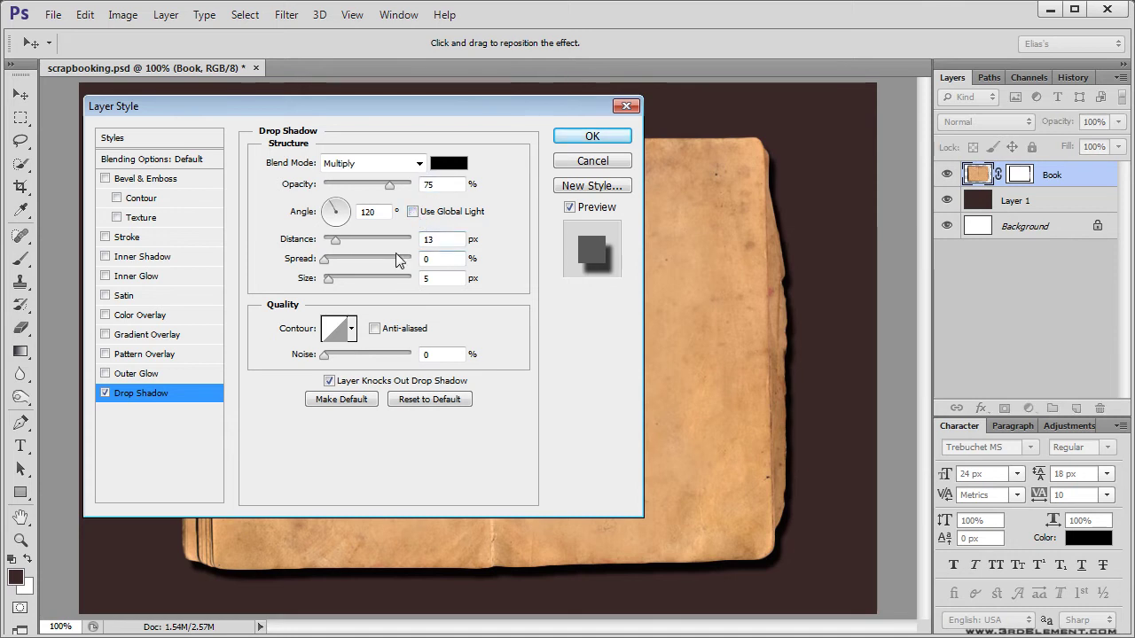
Set the drop shadow's distance to 3 px, size to 6 px and opacity to 100%, apply it, and collapse the Book layer's effects list.
drag(336, 245, 331, 241)
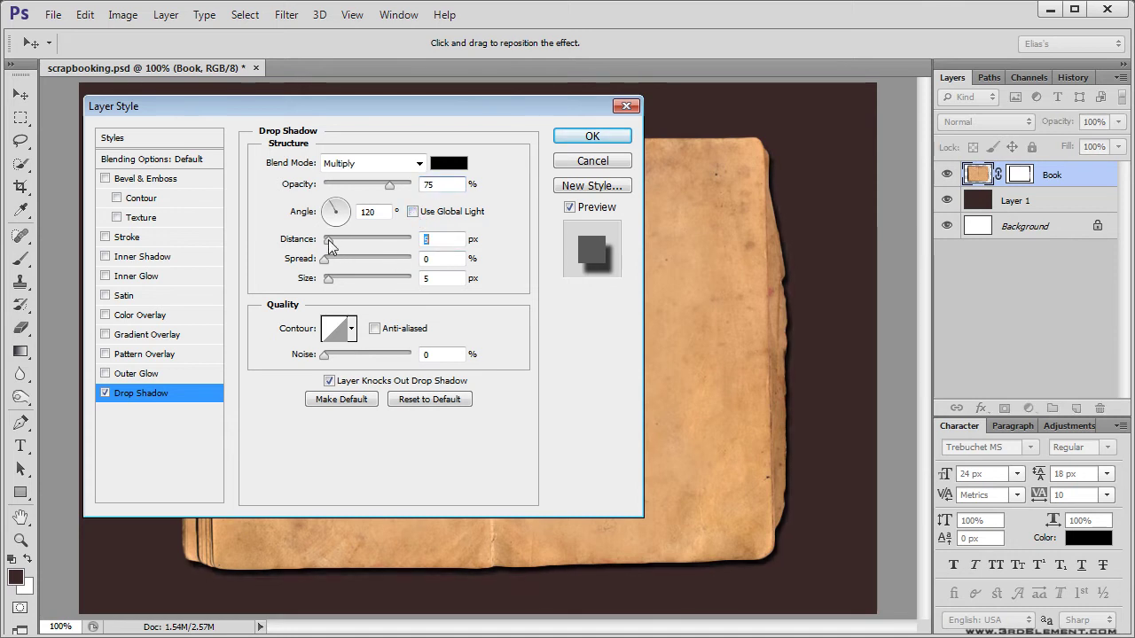
drag(326, 241, 327, 241)
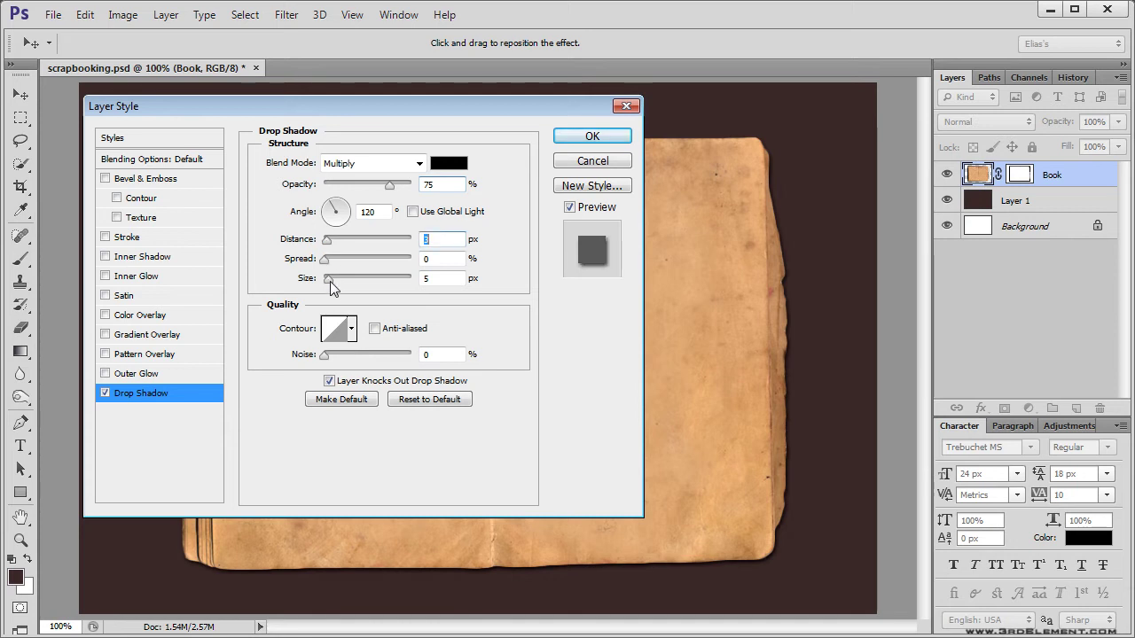
click(328, 281)
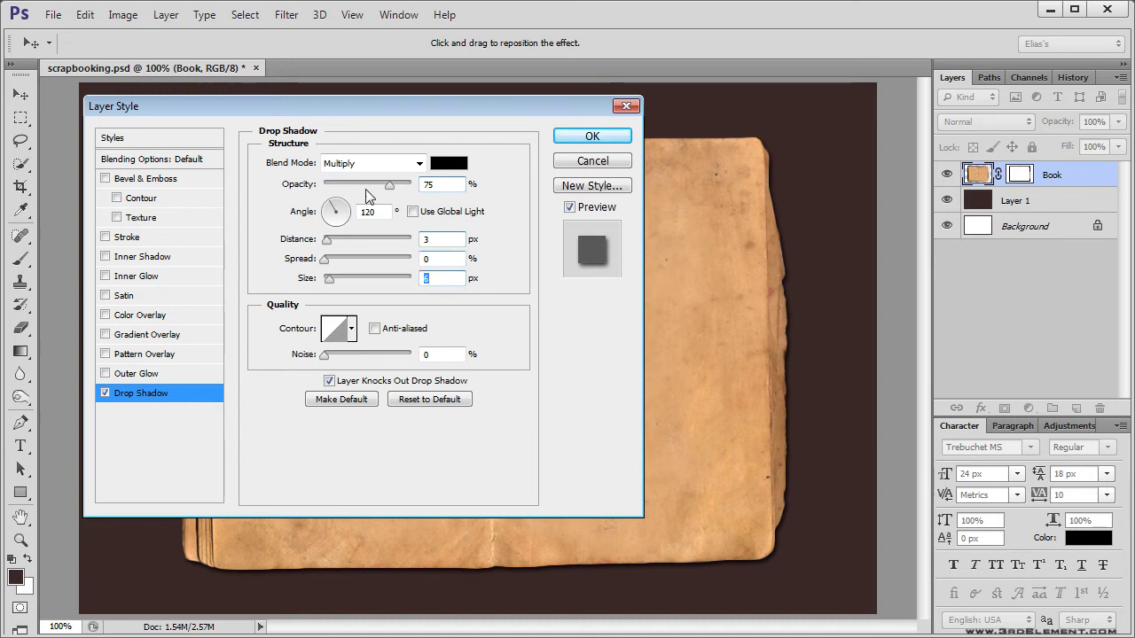
drag(393, 190, 469, 186)
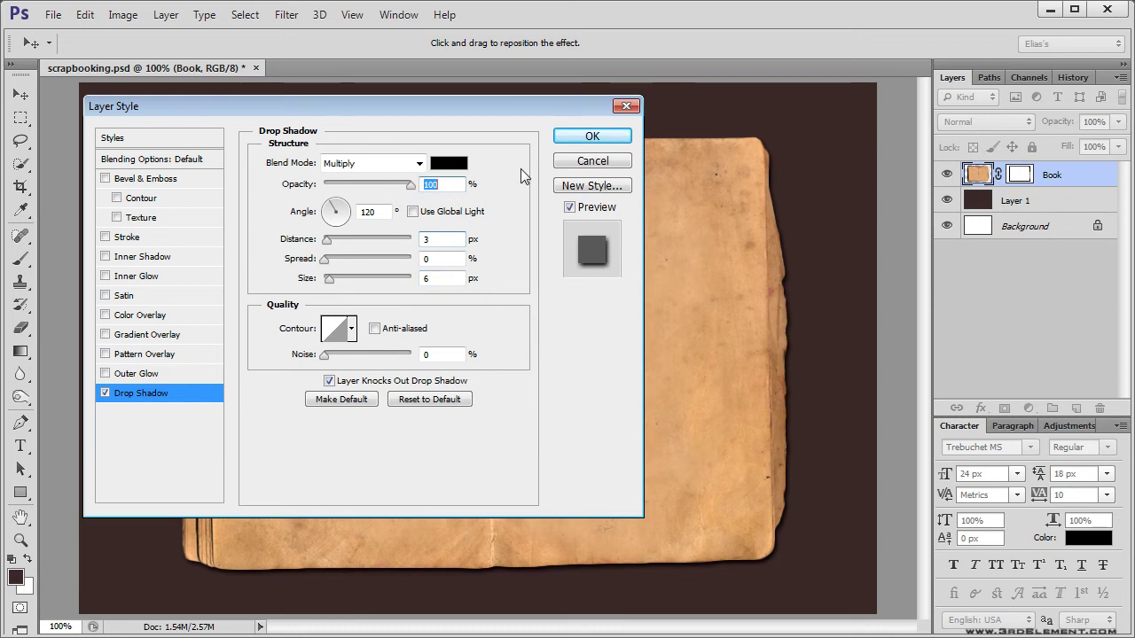
click(614, 141)
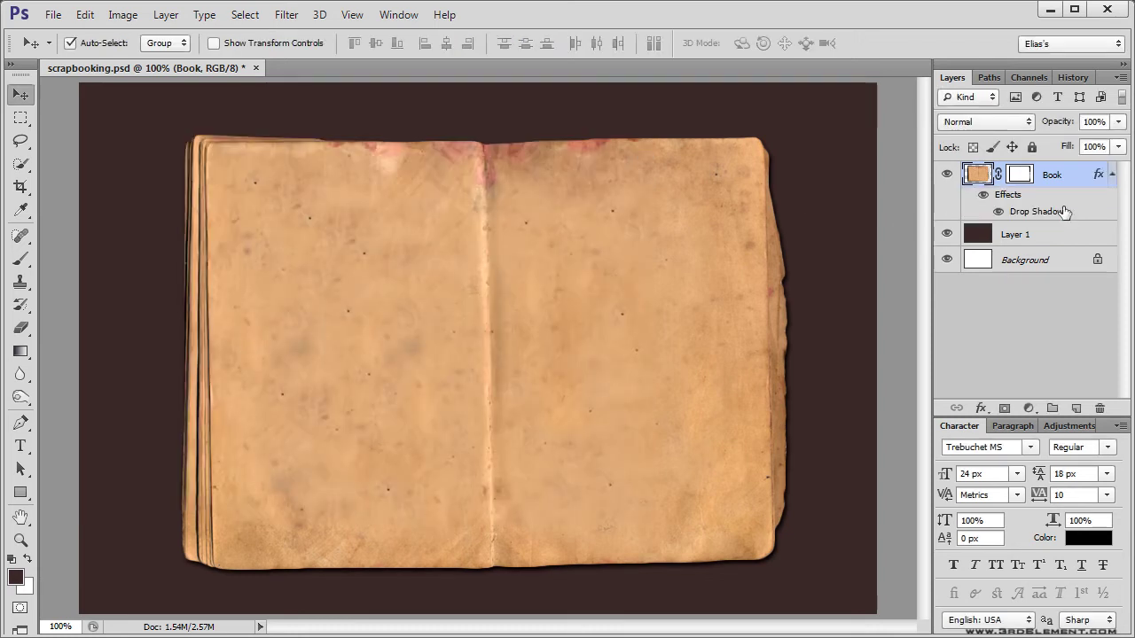
click(1112, 175)
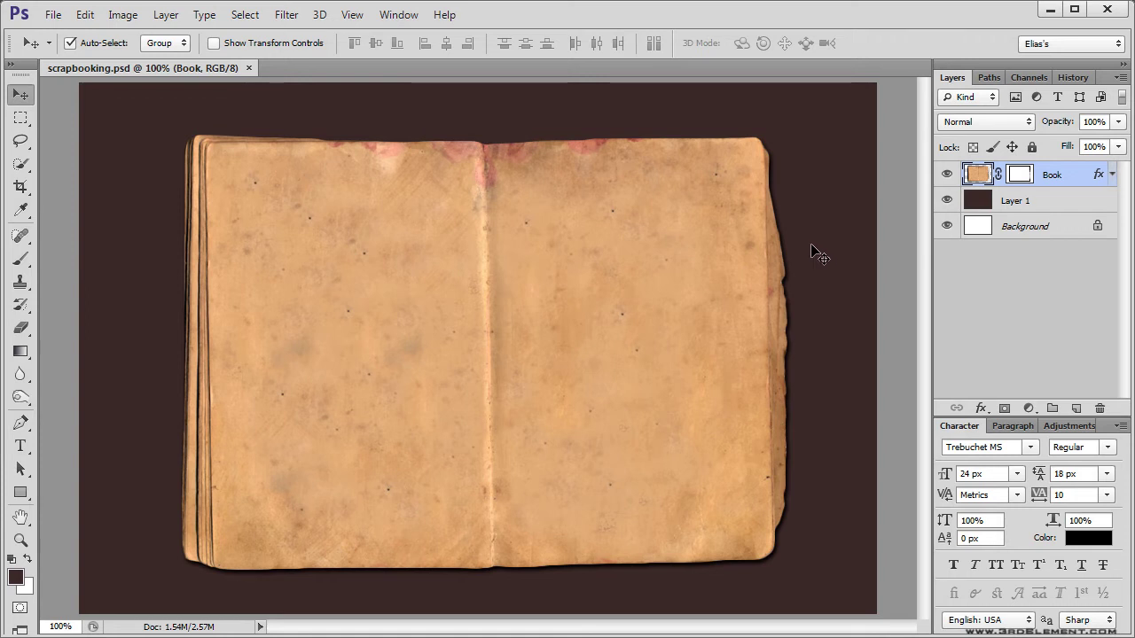
Open the vintage envelope image world-war-ii-vintage-envelope-front-02.jpg from the Scrapbooking folder.
click(53, 15)
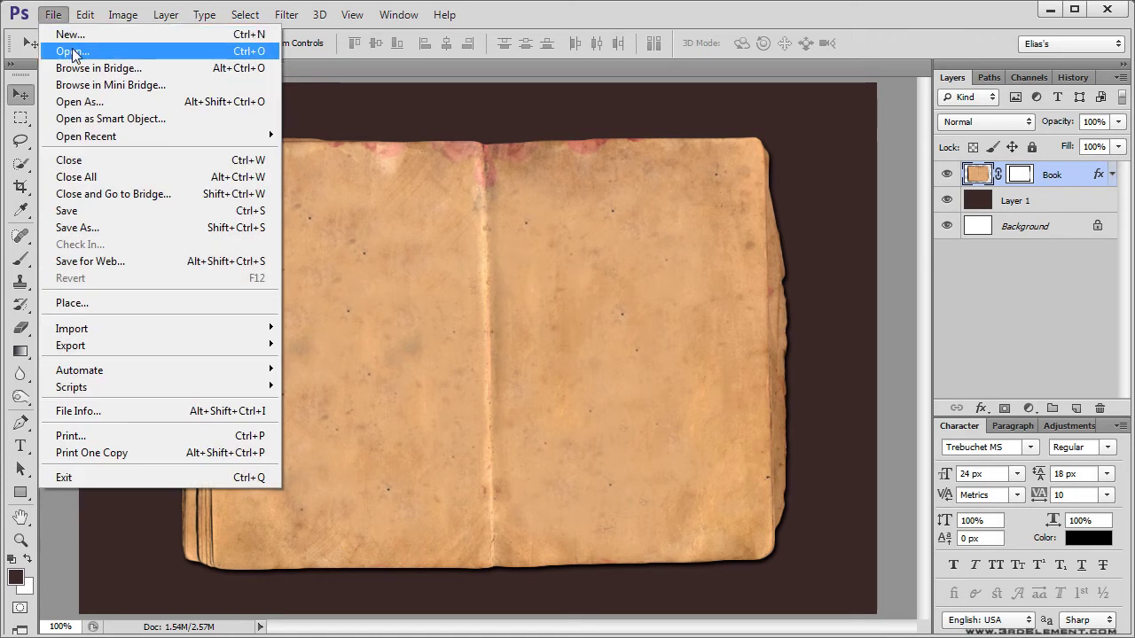
click(73, 51)
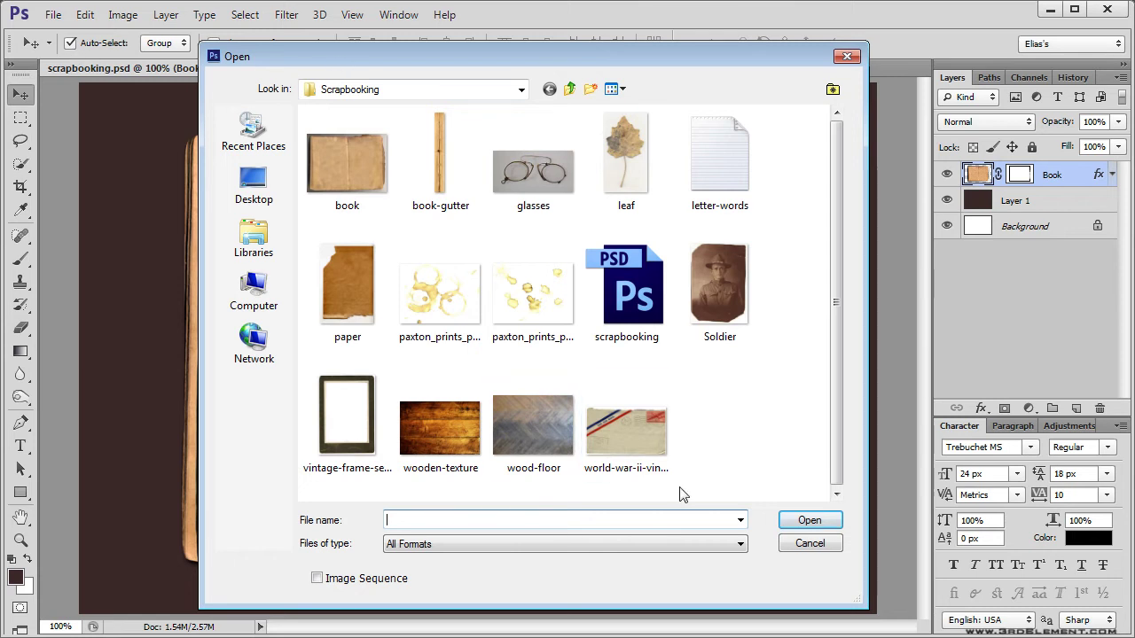
click(632, 426)
click(829, 520)
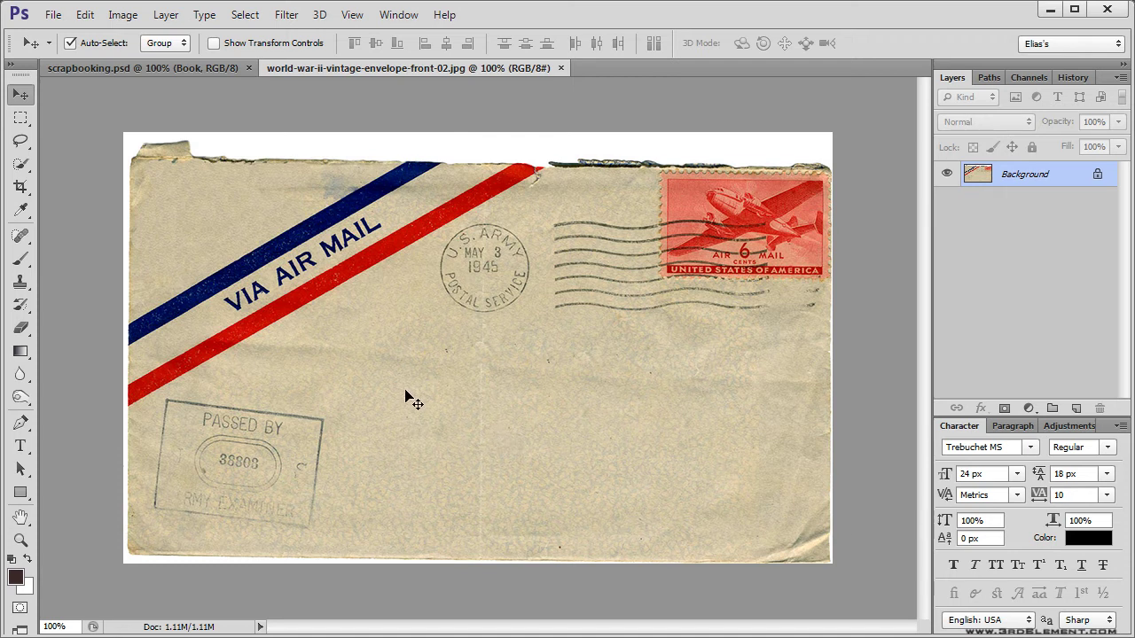
Select the white area around the envelope with the Magic Wand and invert the selection to isolate the envelope.
click(25, 166)
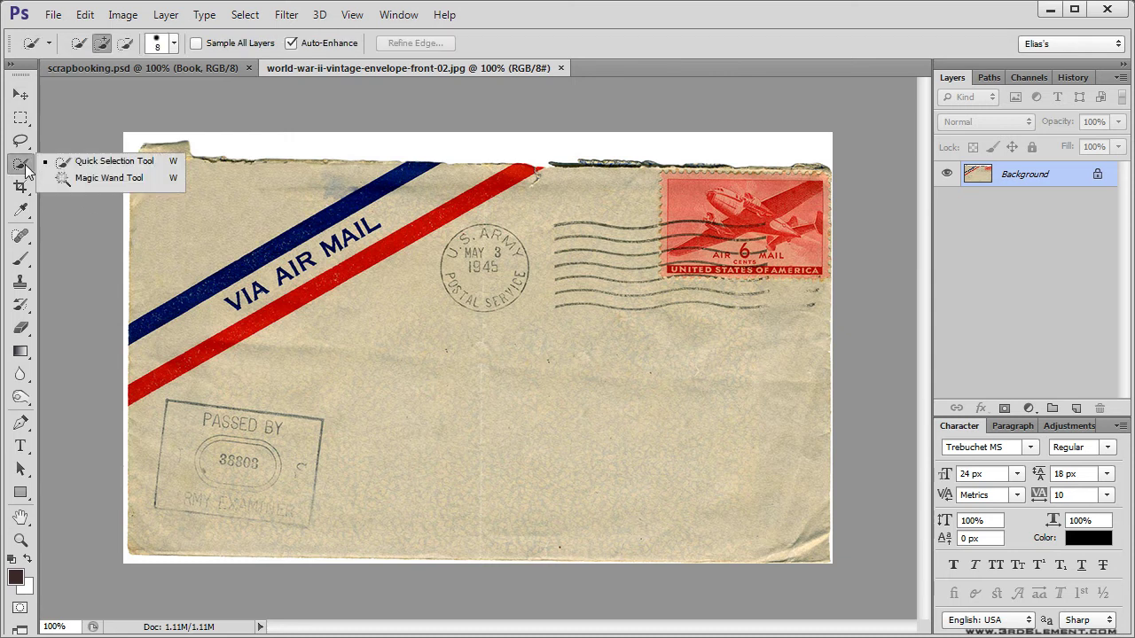
click(145, 179)
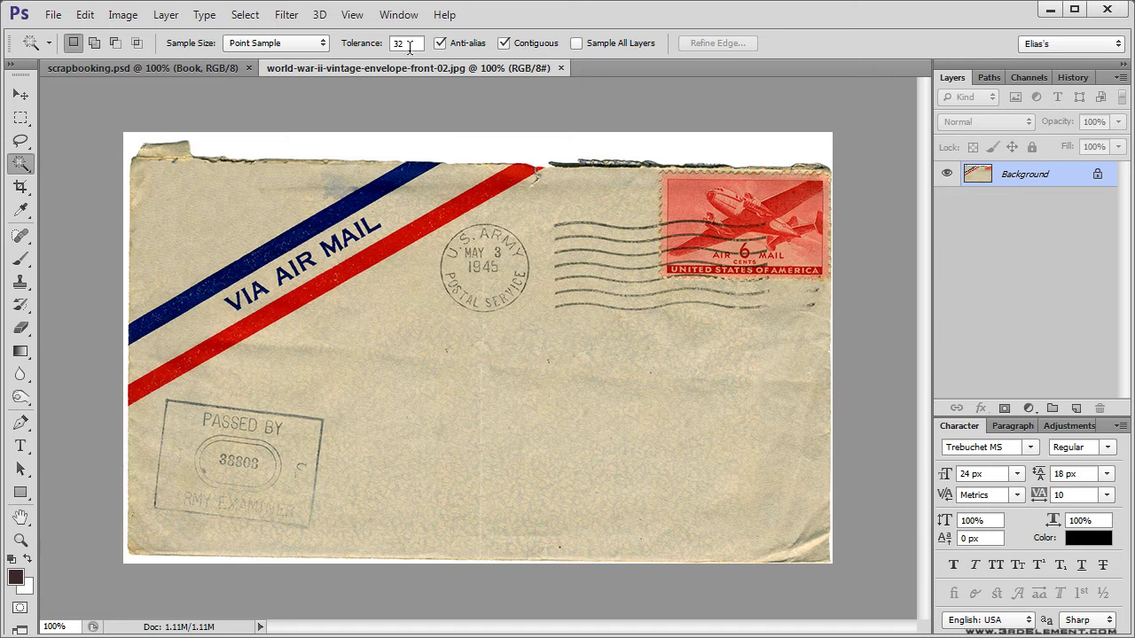
click(431, 147)
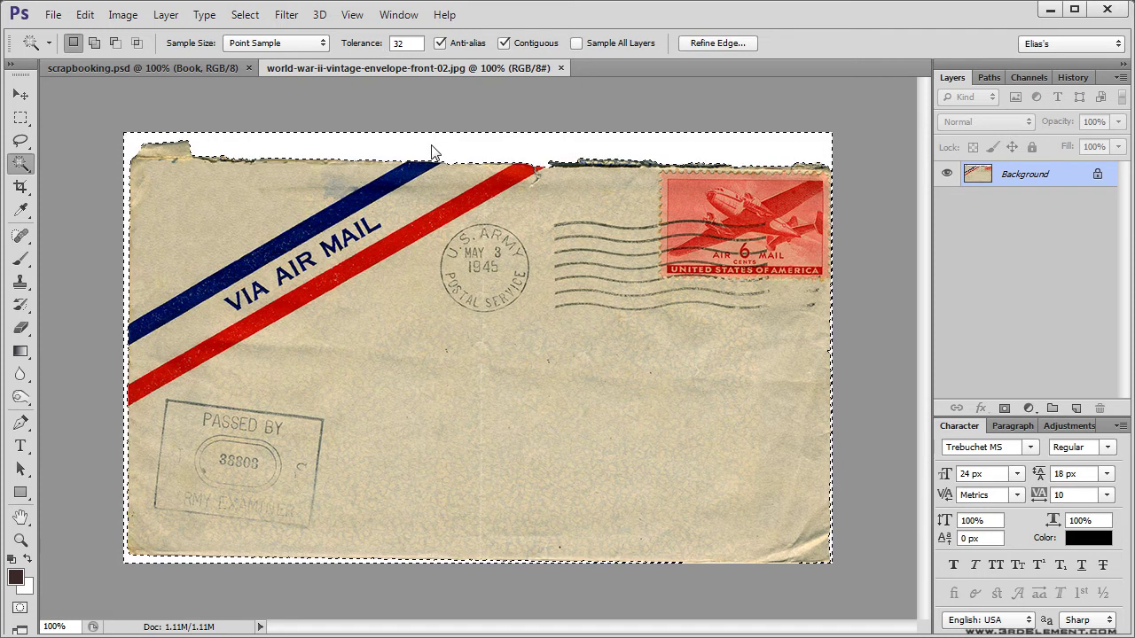
click(248, 16)
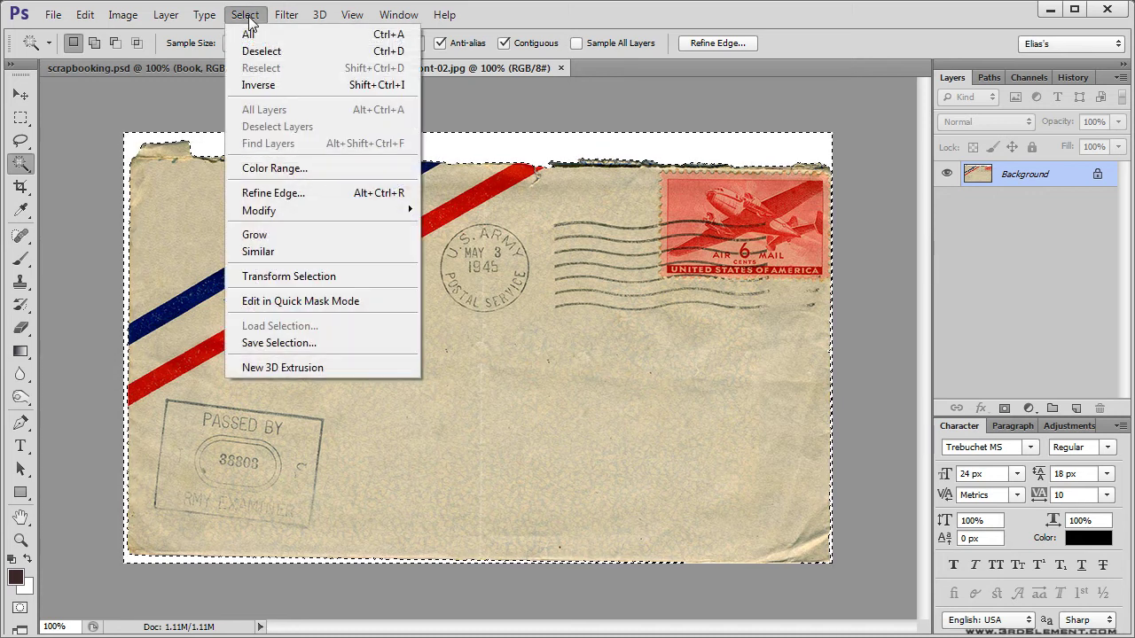
click(284, 82)
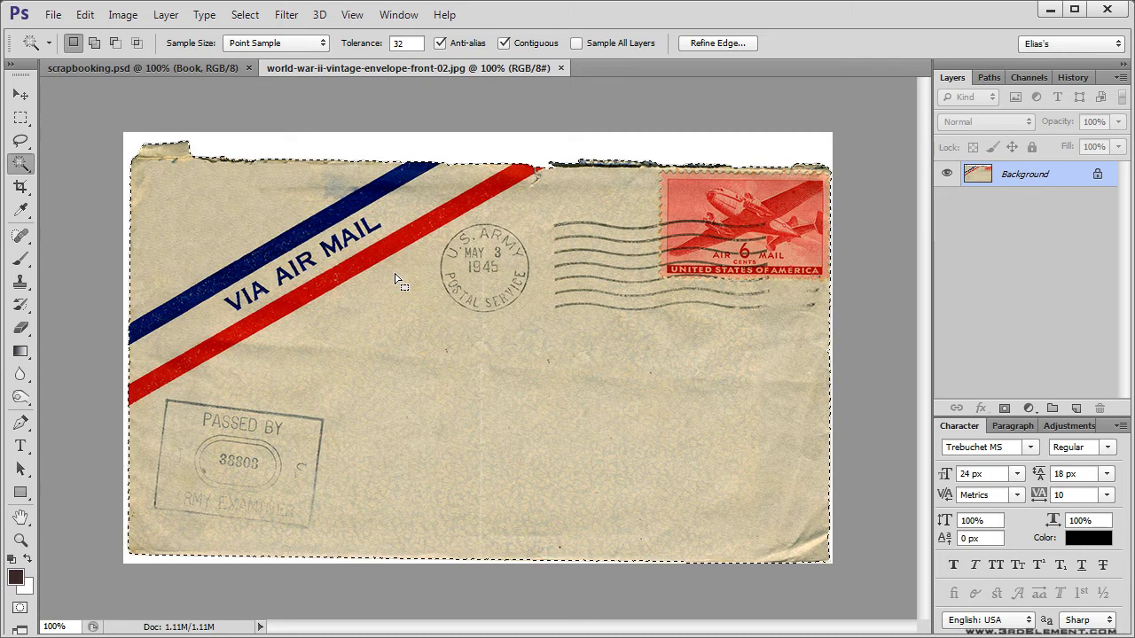
Refine the envelope selection's edge with Smooth 7, Contrast 21% and Shift Edge -29%.
click(734, 46)
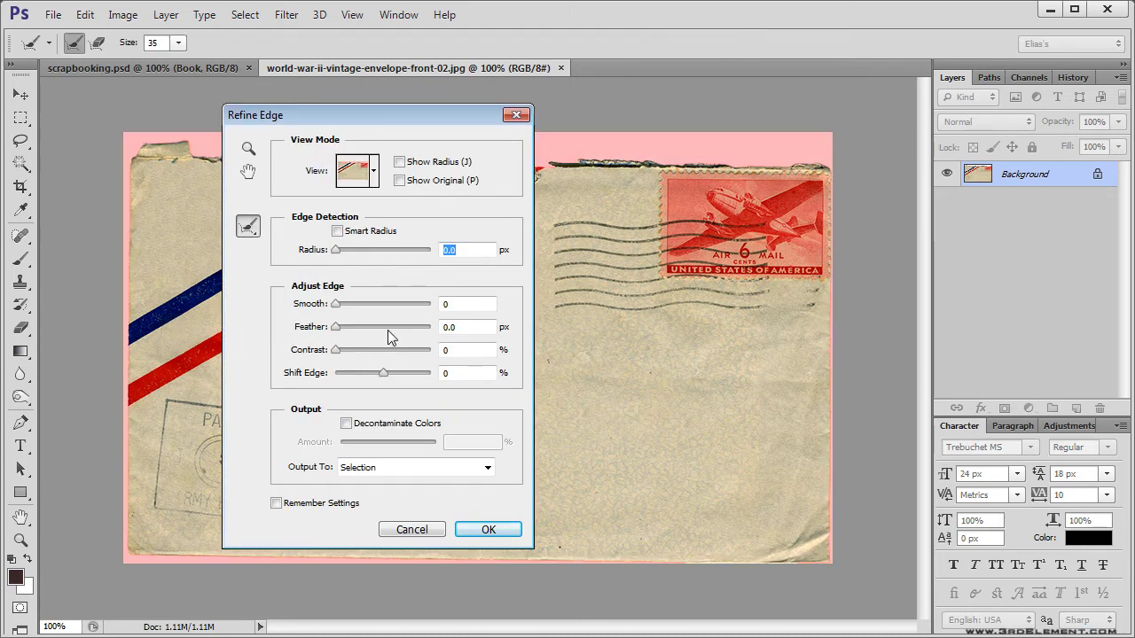
drag(336, 306, 341, 307)
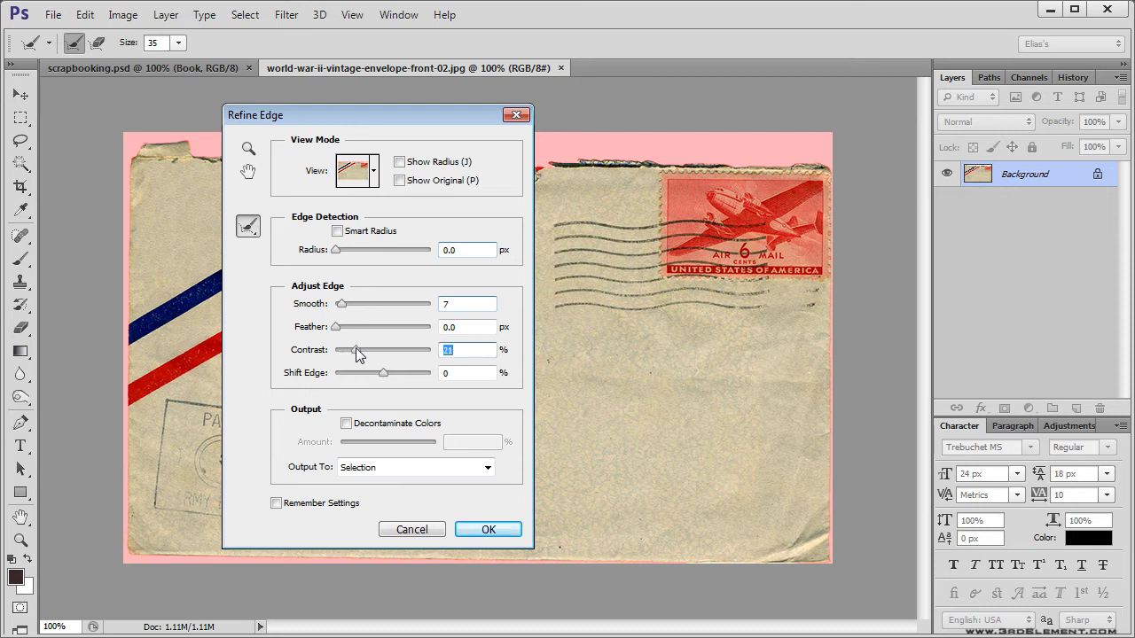
drag(382, 372, 370, 374)
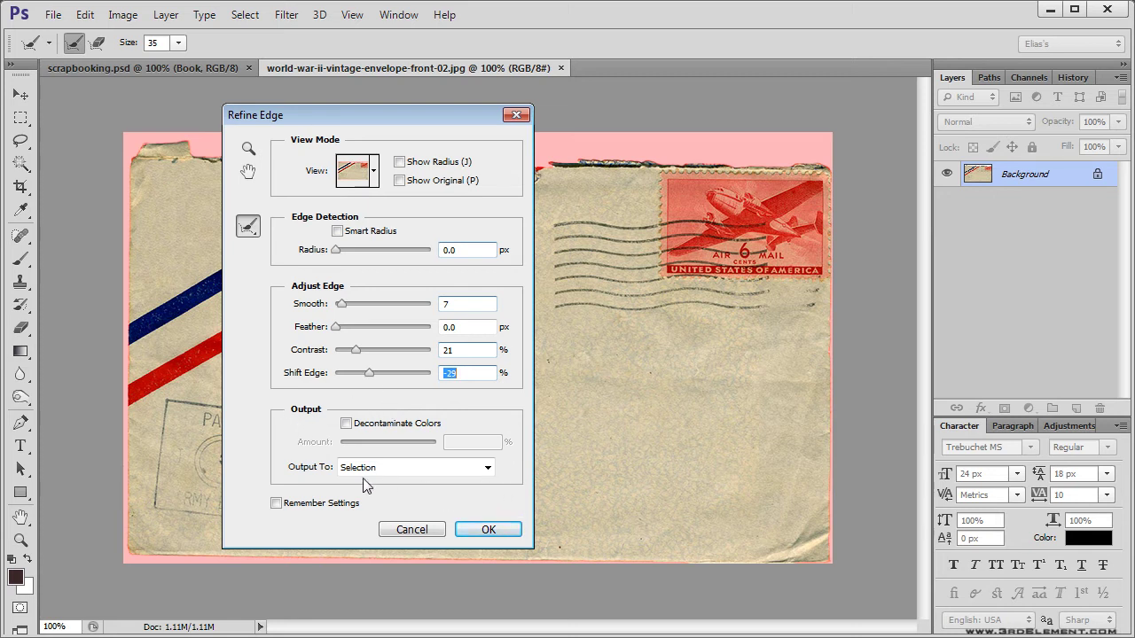
click(507, 532)
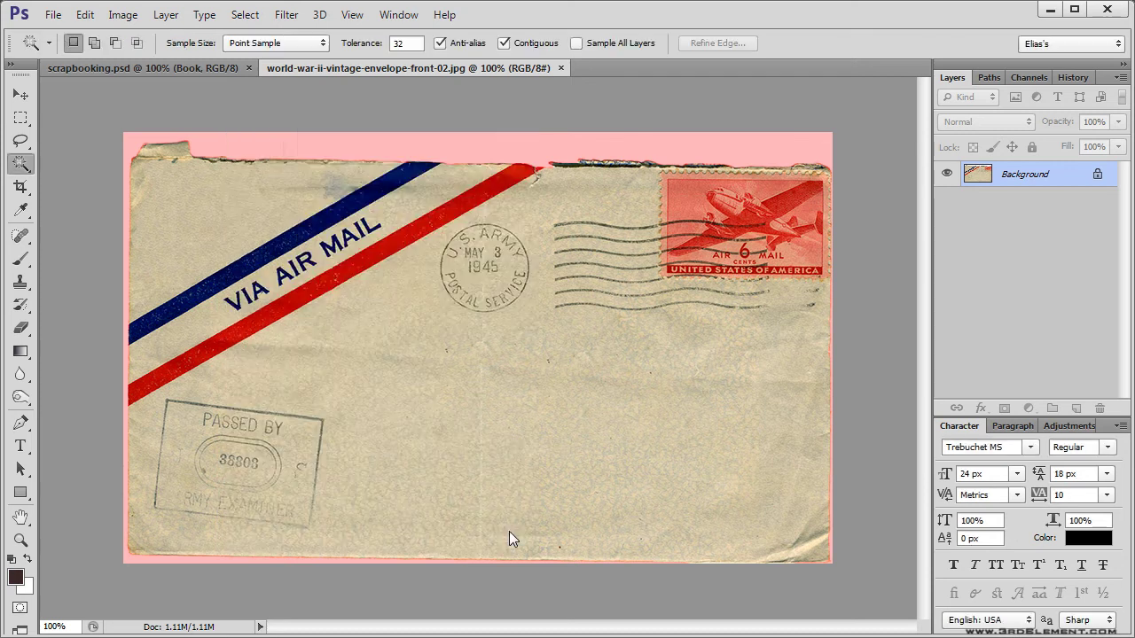
Cut the selected envelope, paste it into scrapbooking.psd, and close the envelope image.
click(85, 15)
click(116, 119)
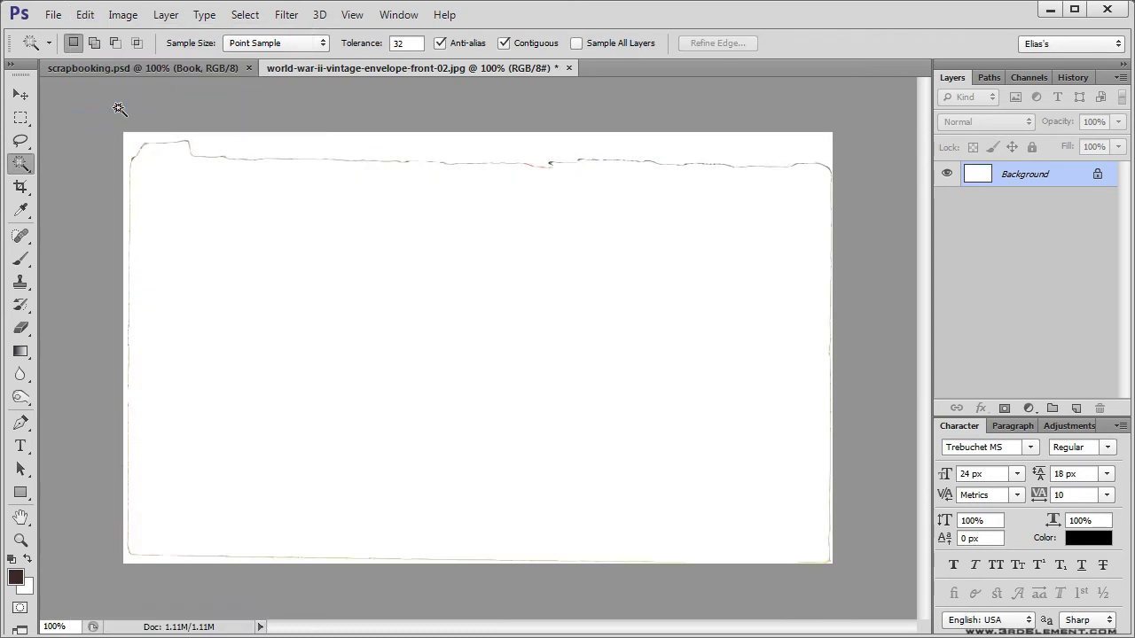
click(108, 68)
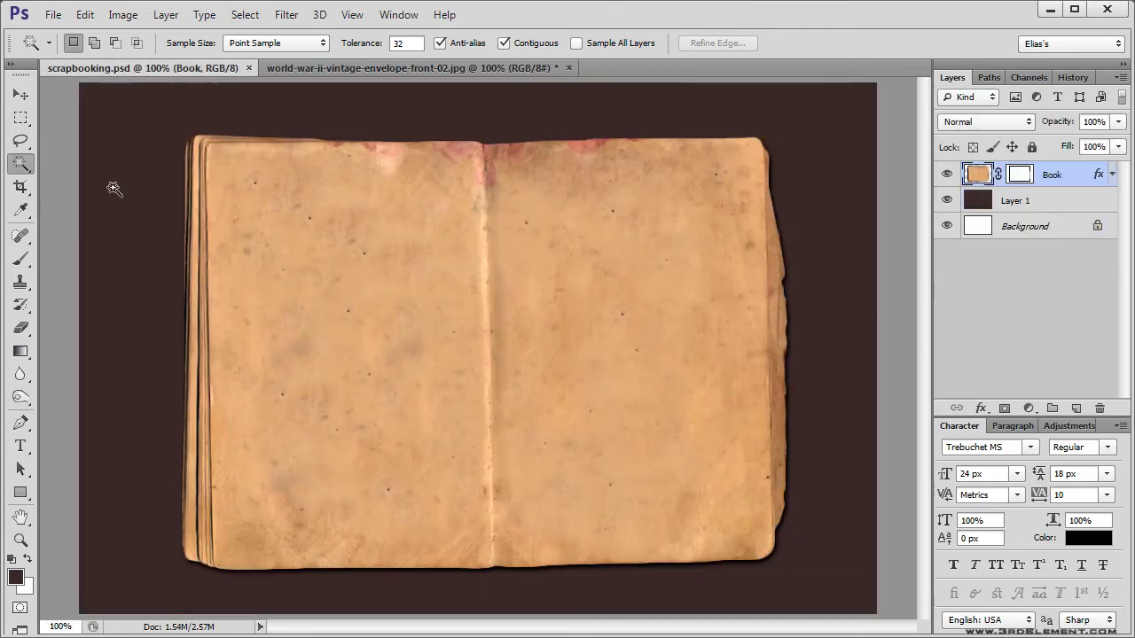
click(85, 15)
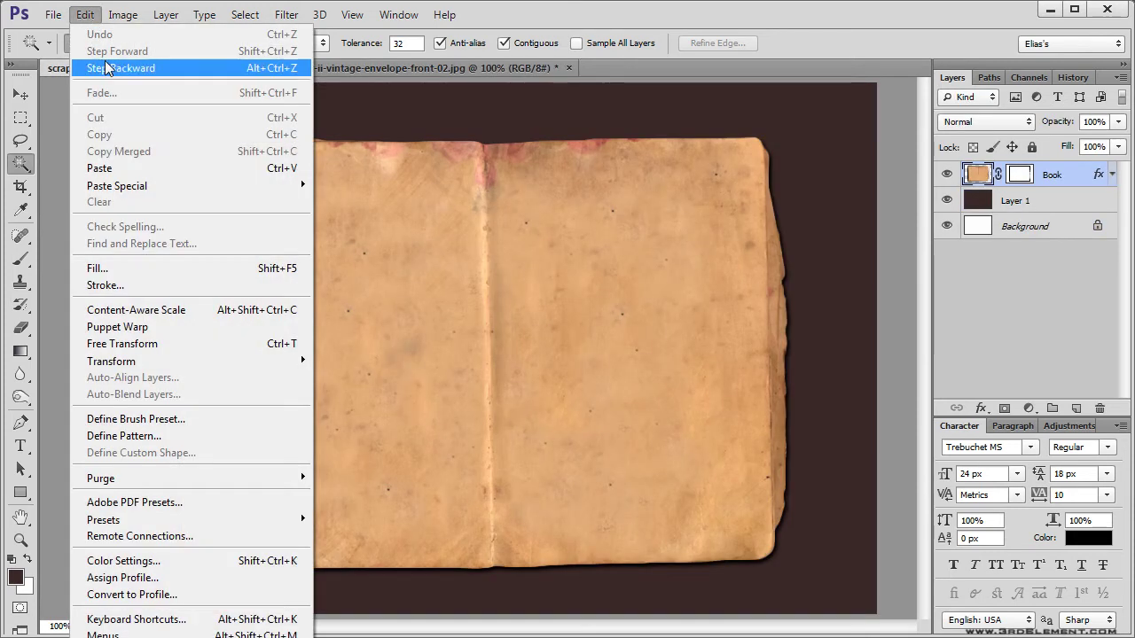
click(139, 168)
key(v)
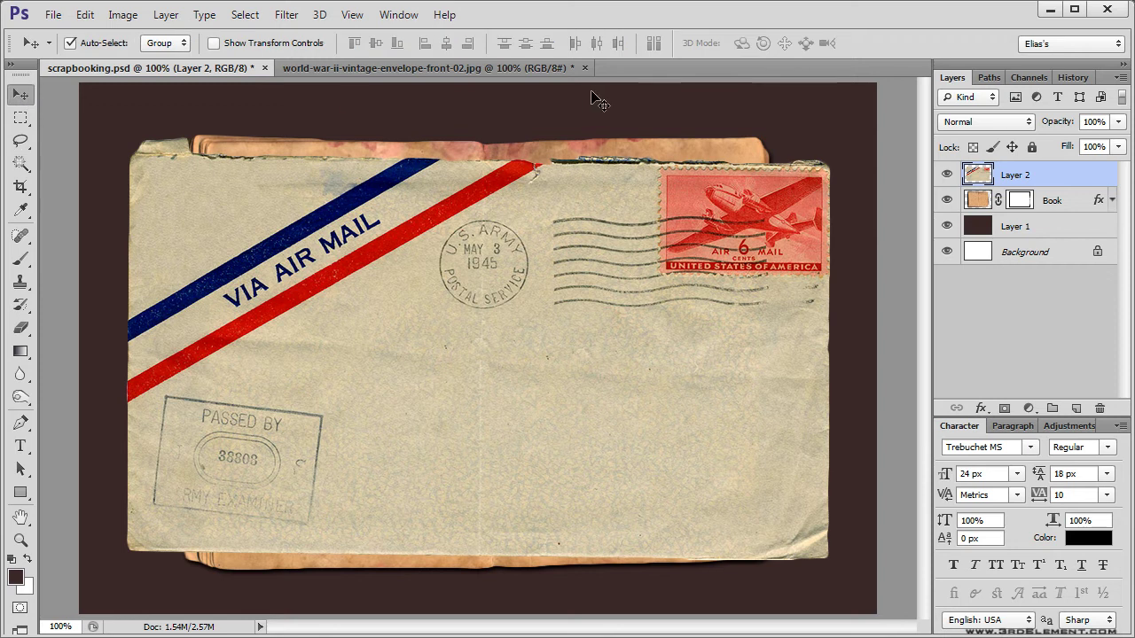
click(586, 70)
click(568, 264)
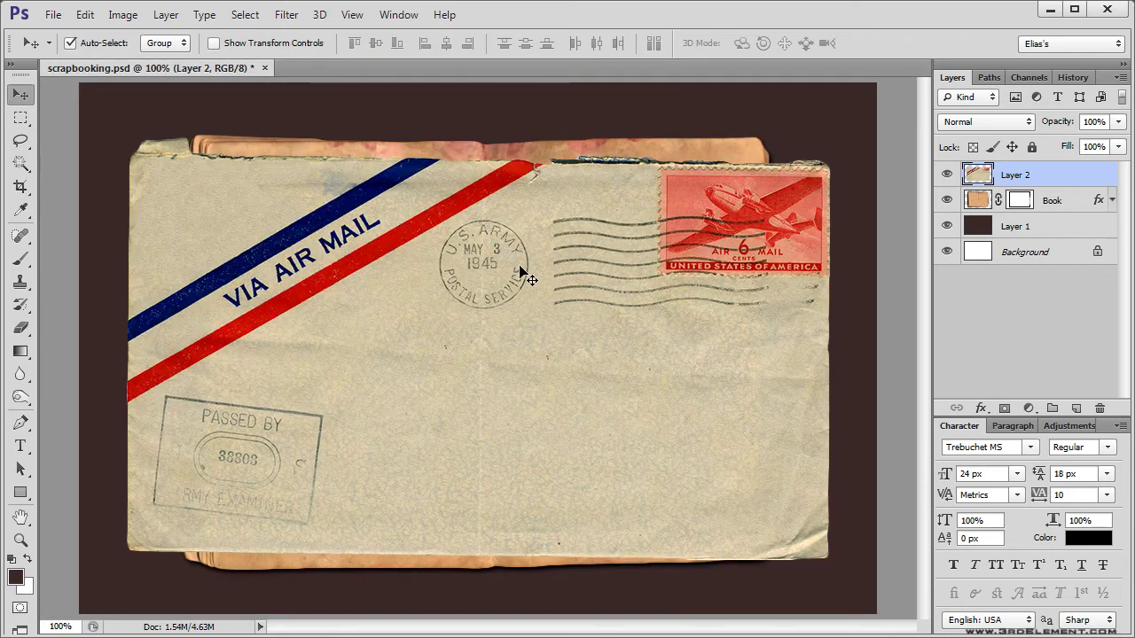
Shift the envelope off the book's lower edge and erase the white fringe along its lower-right edge with a 20 px eraser.
drag(511, 346, 486, 376)
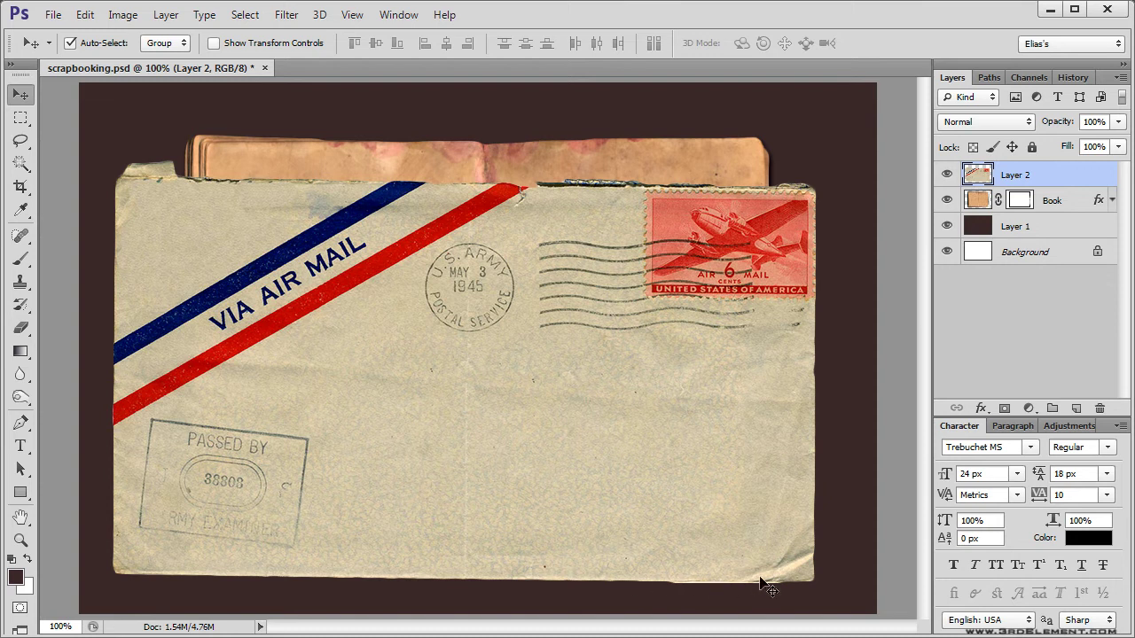
click(22, 540)
drag(684, 570, 852, 585)
drag(659, 430, 540, 333)
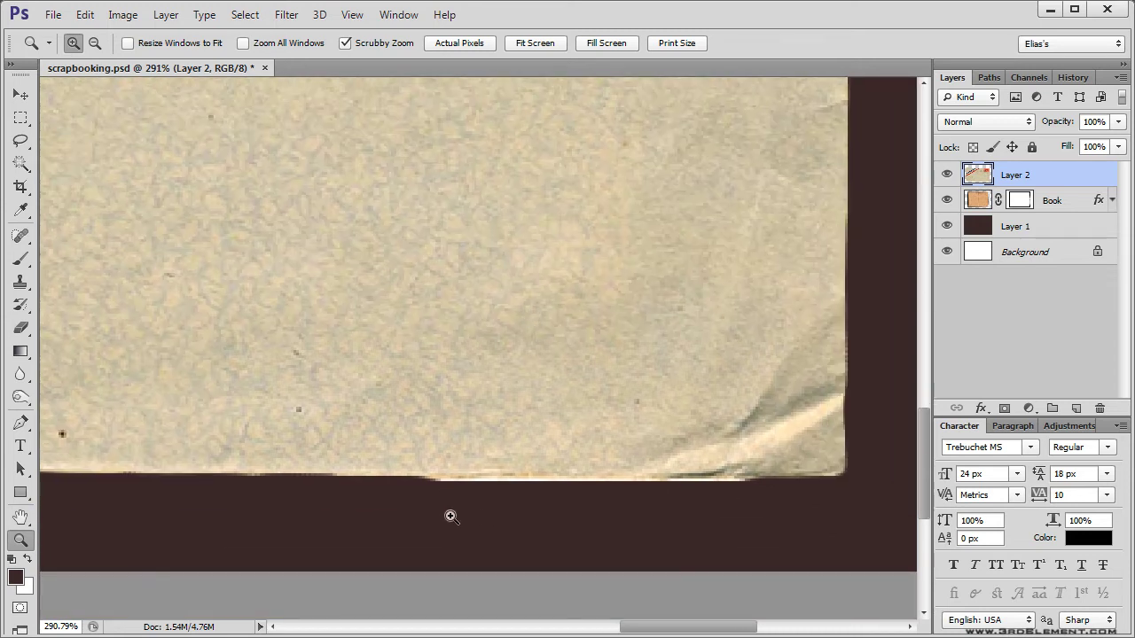
key(e)
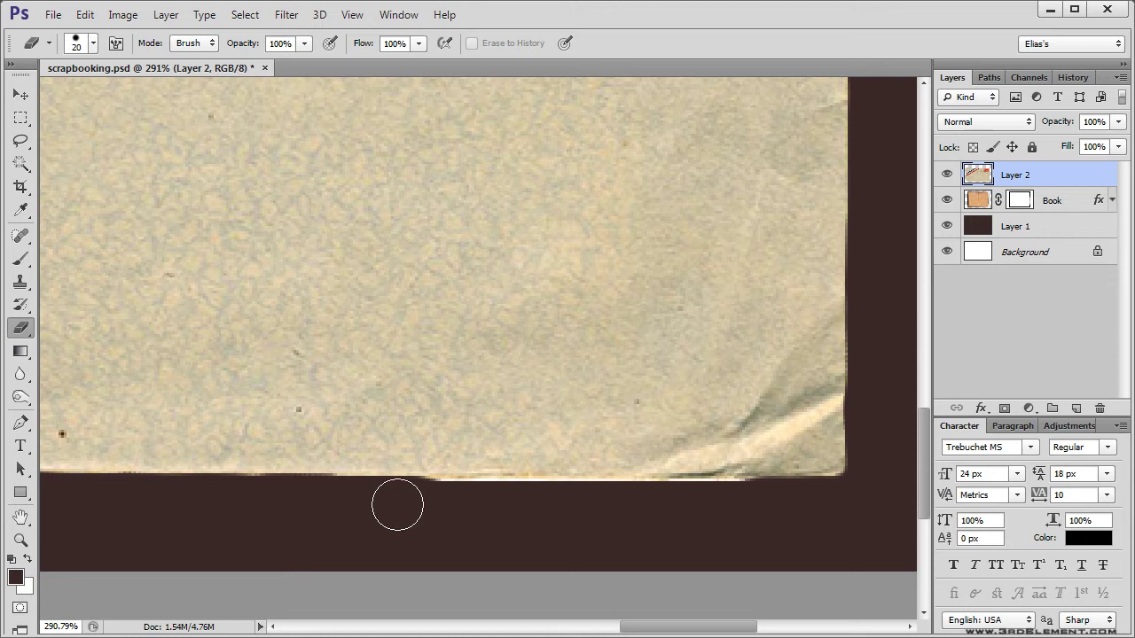
drag(405, 504, 874, 504)
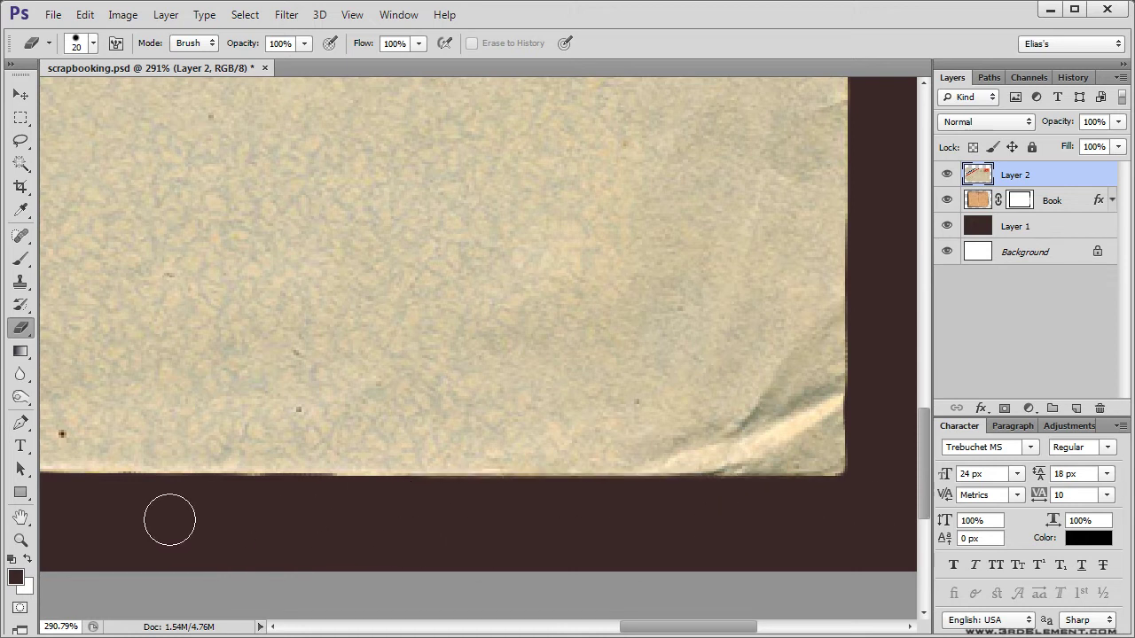
double_click(21, 540)
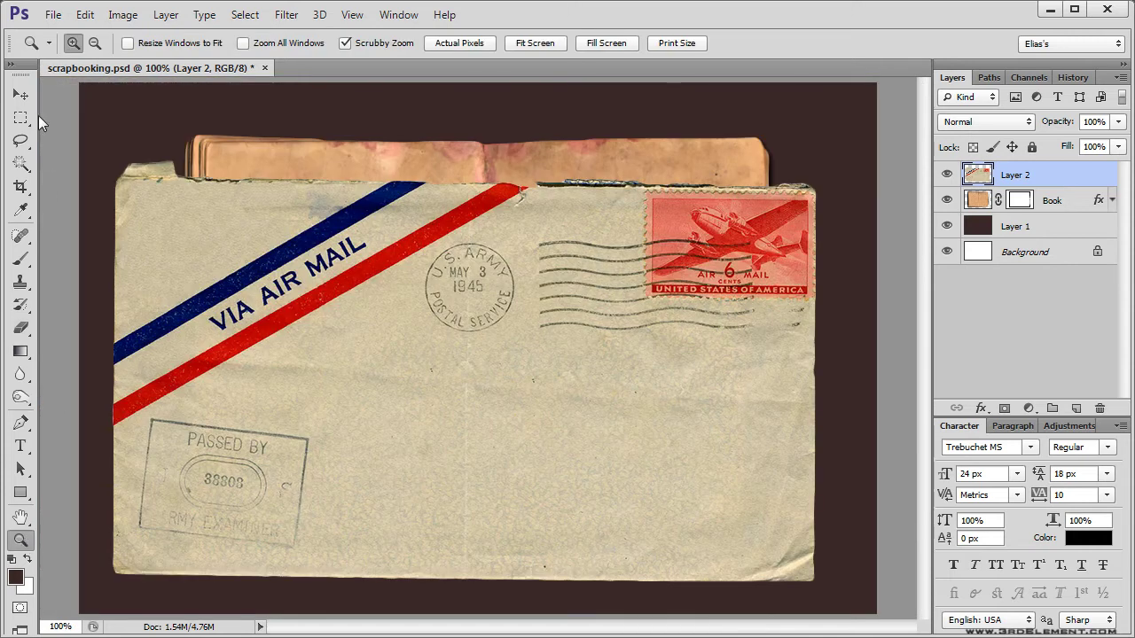
Free-transform the envelope proportionally to 58%, rotate it to about -70°, and move it over the book's right page.
key(v)
drag(543, 321, 545, 308)
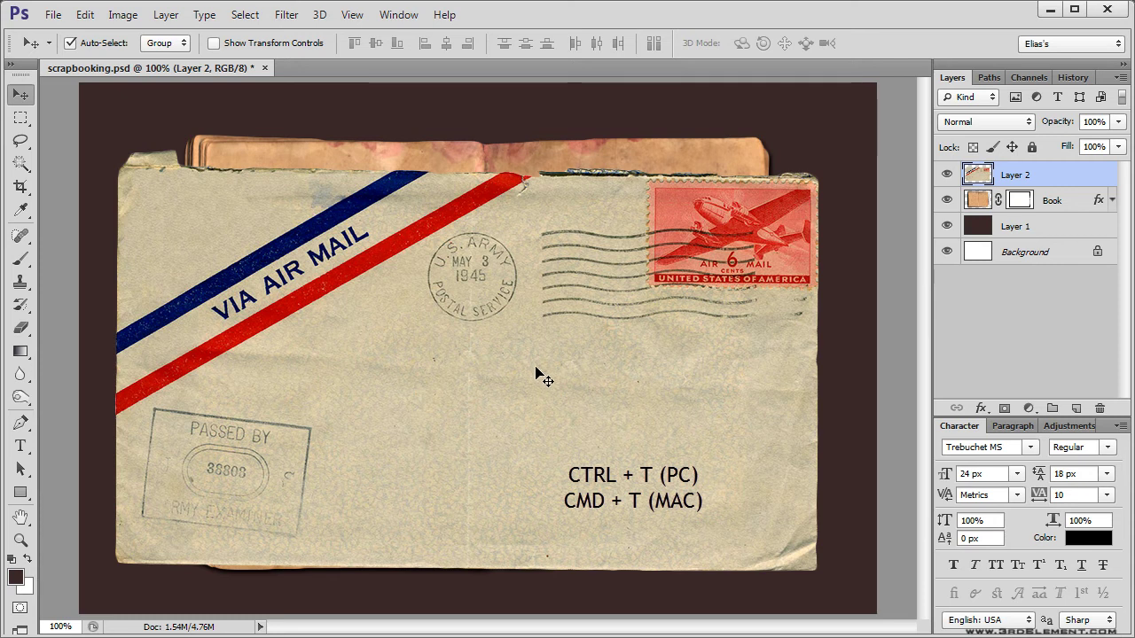
key(ctrl+t)
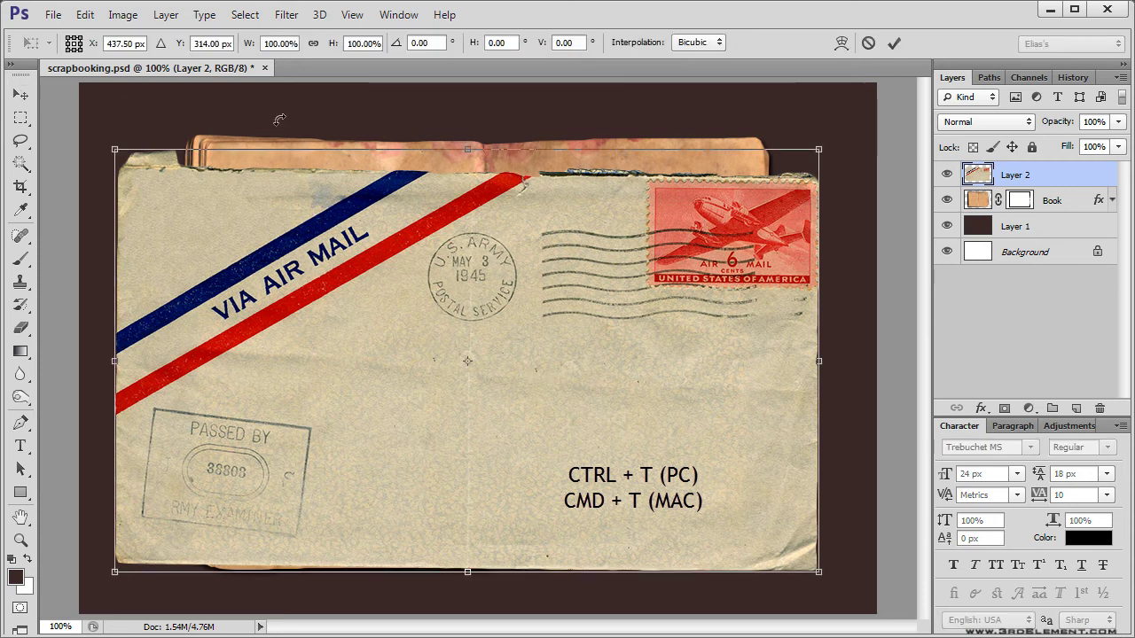
click(313, 43)
drag(251, 47, 213, 51)
drag(636, 500, 617, 253)
drag(524, 375, 647, 357)
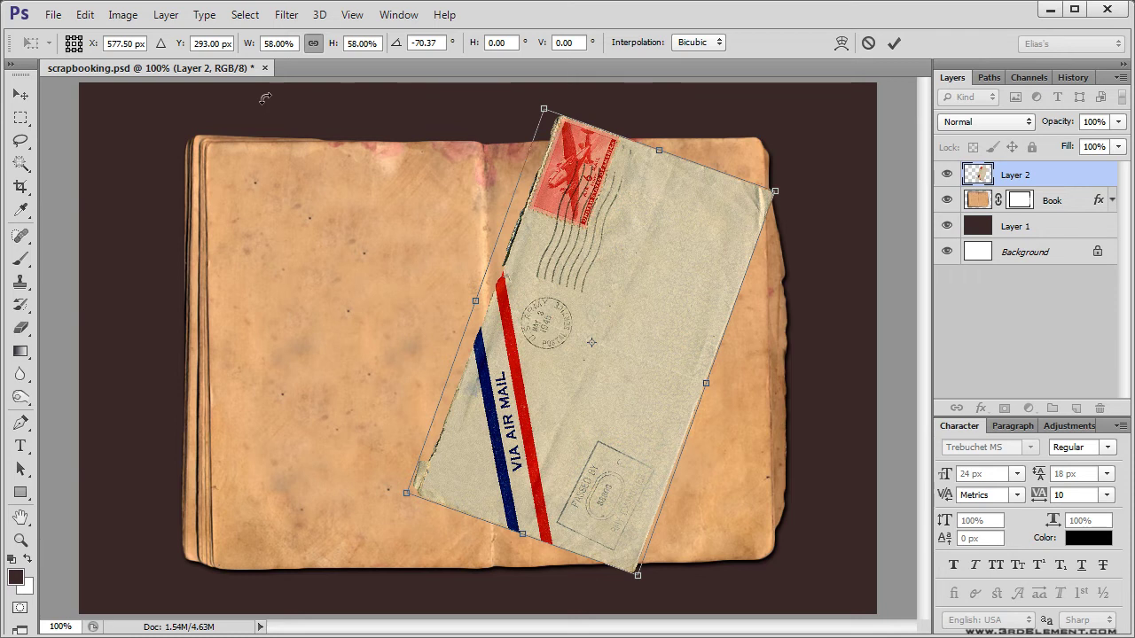
Scale the envelope down a little more, fine-tune its rotation and position on the right page, and apply the transformation.
drag(249, 49, 240, 49)
drag(629, 375, 628, 382)
drag(706, 564, 713, 559)
drag(618, 400, 617, 400)
click(894, 43)
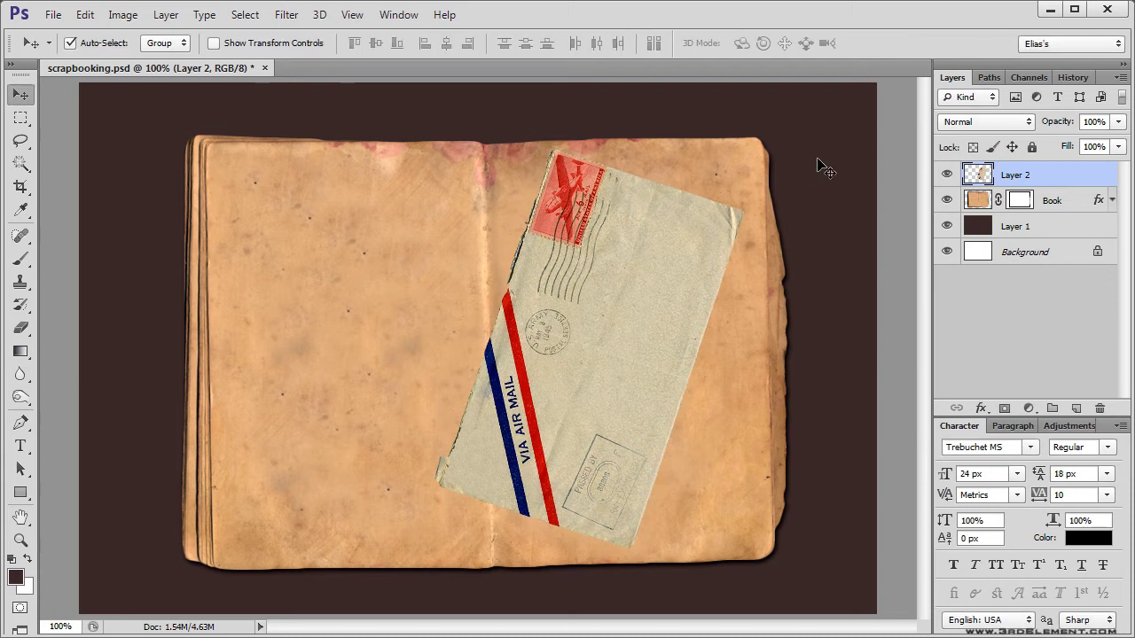
Add a Drop Shadow to the envelope layer without Global Light, with 100% opacity, 1 px distance and 3 px size, and collapse its effects list.
click(166, 14)
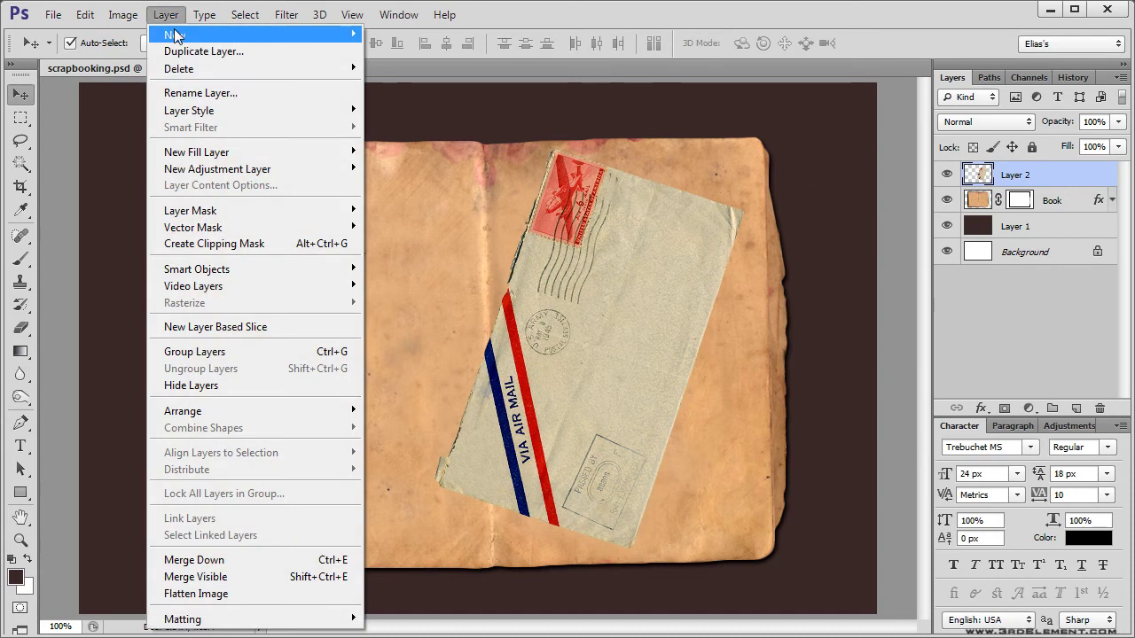
mouse_move(250, 115)
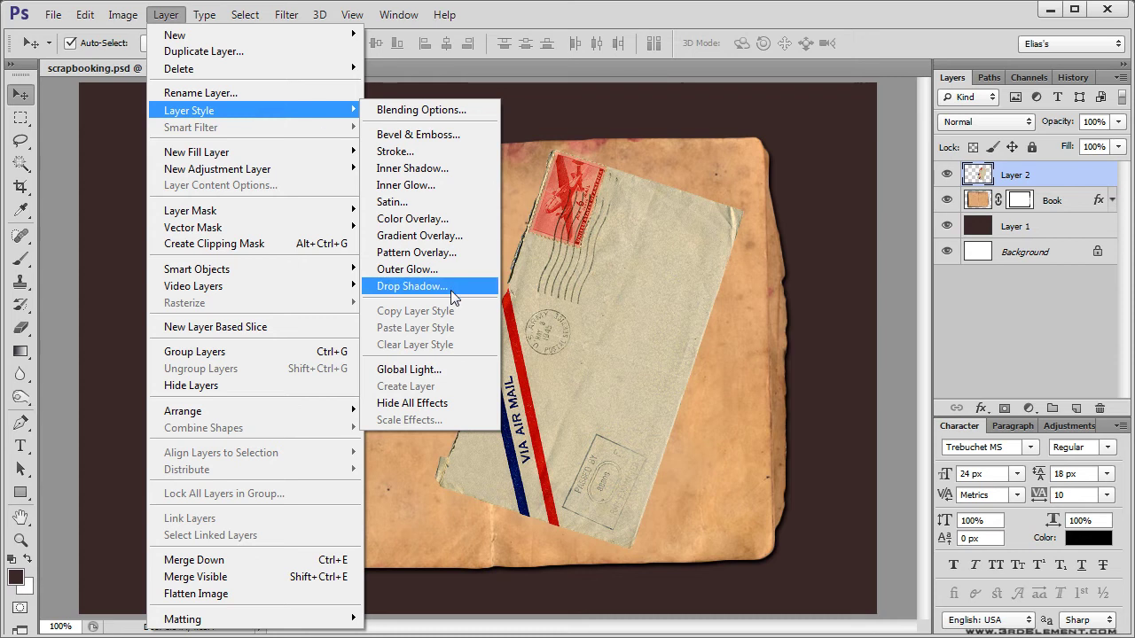
click(413, 286)
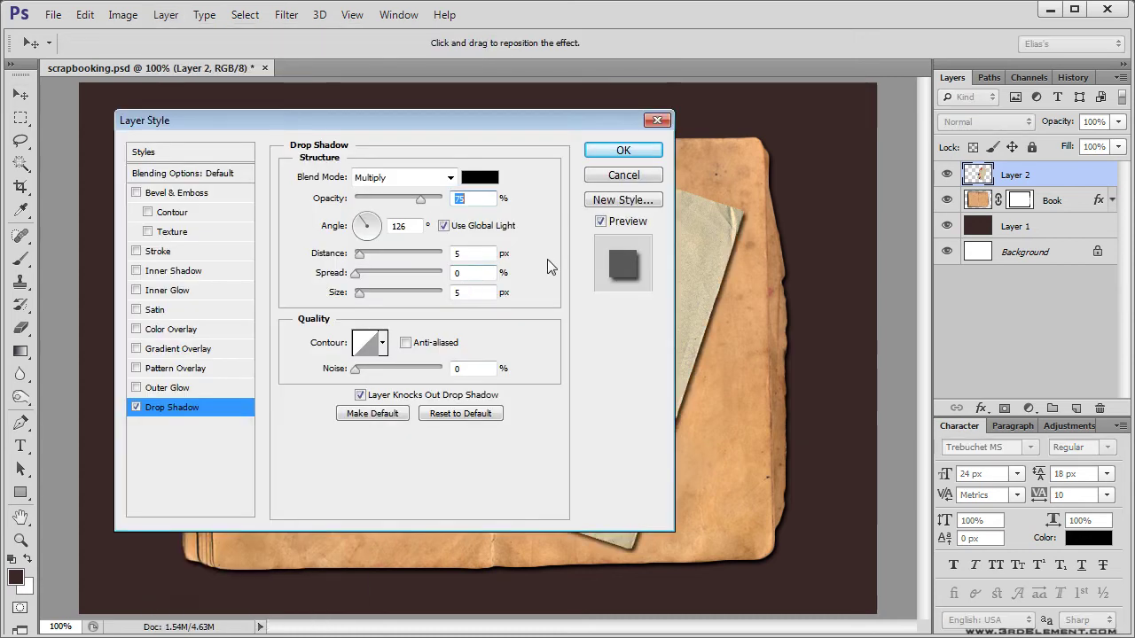
click(444, 226)
drag(421, 199, 444, 199)
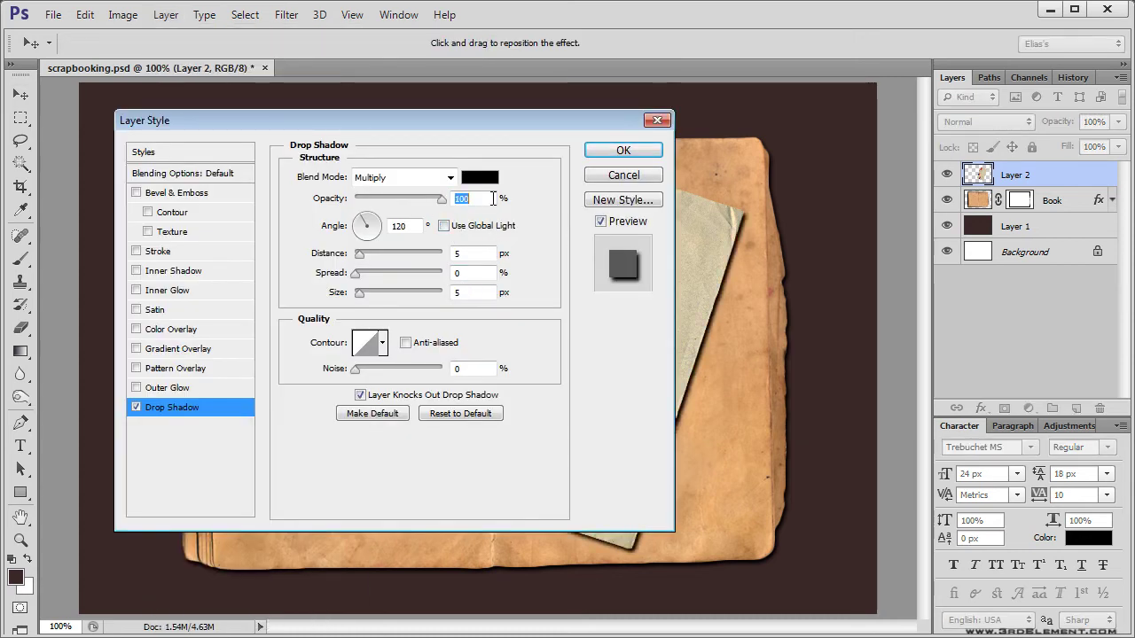
drag(464, 254, 440, 254)
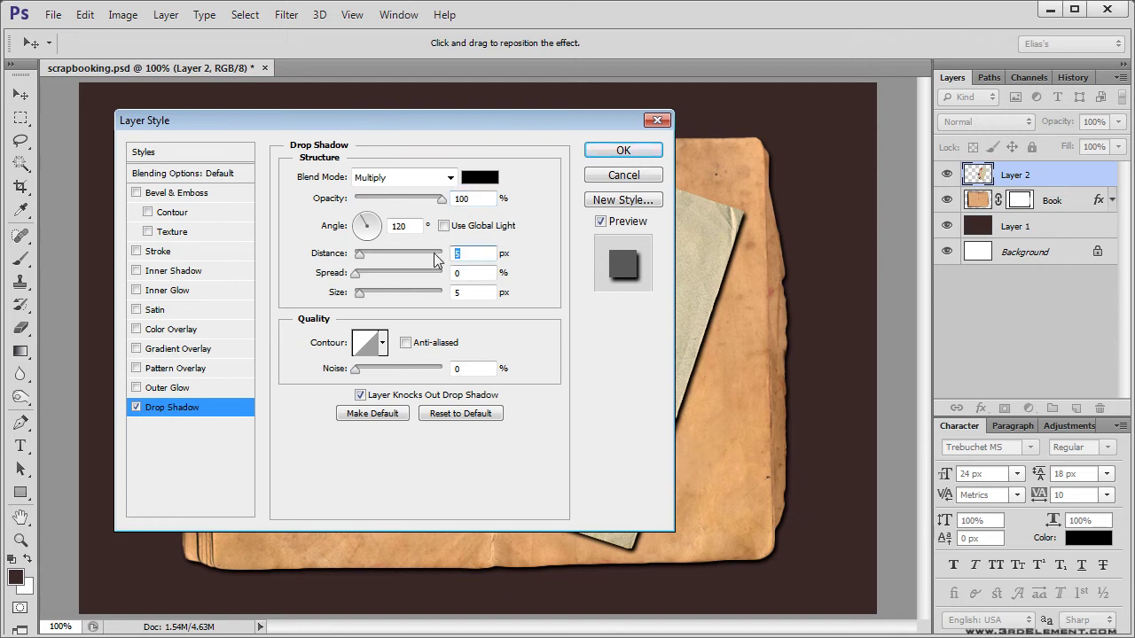
text(1)
drag(468, 292, 441, 292)
text(3)
click(627, 149)
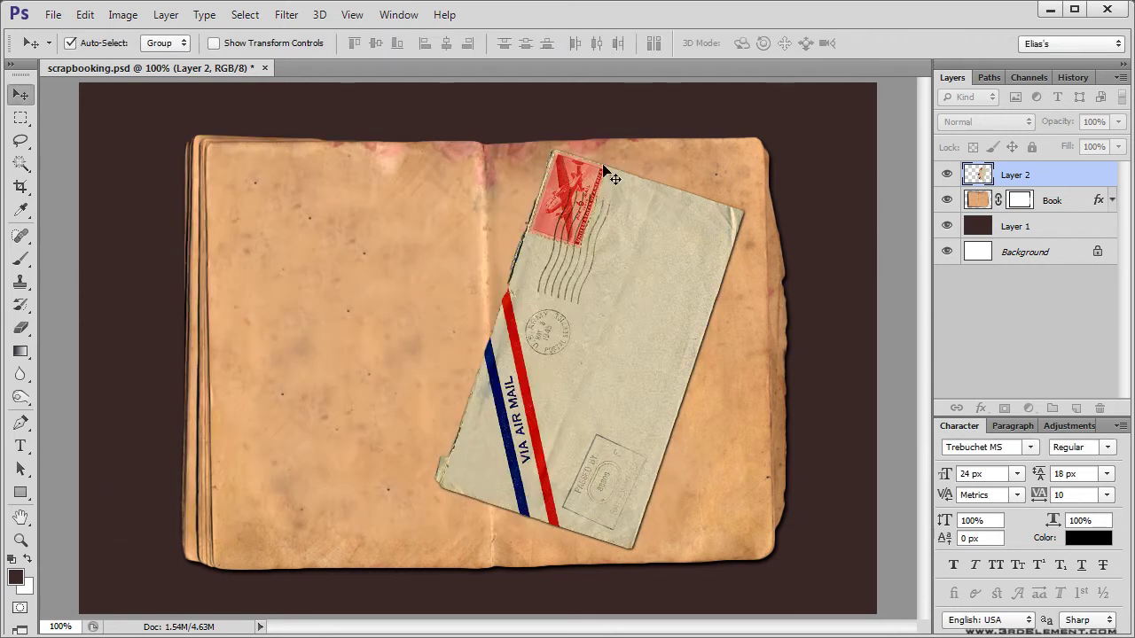
click(1111, 175)
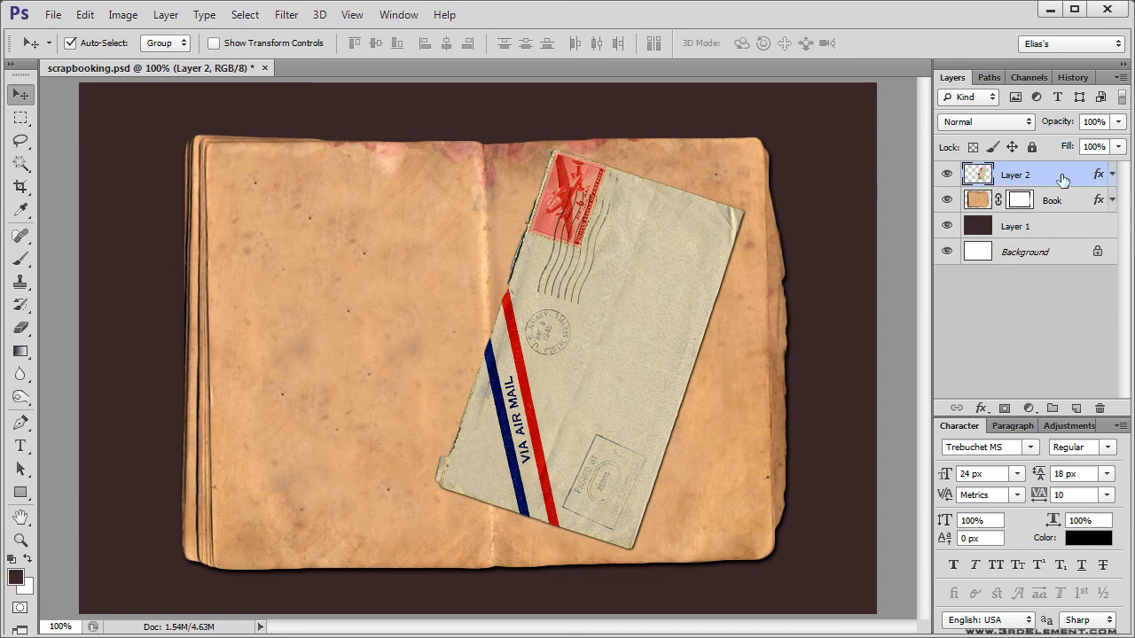
Rename the envelope's layer as Envelop and save the document.
double_click(1016, 176)
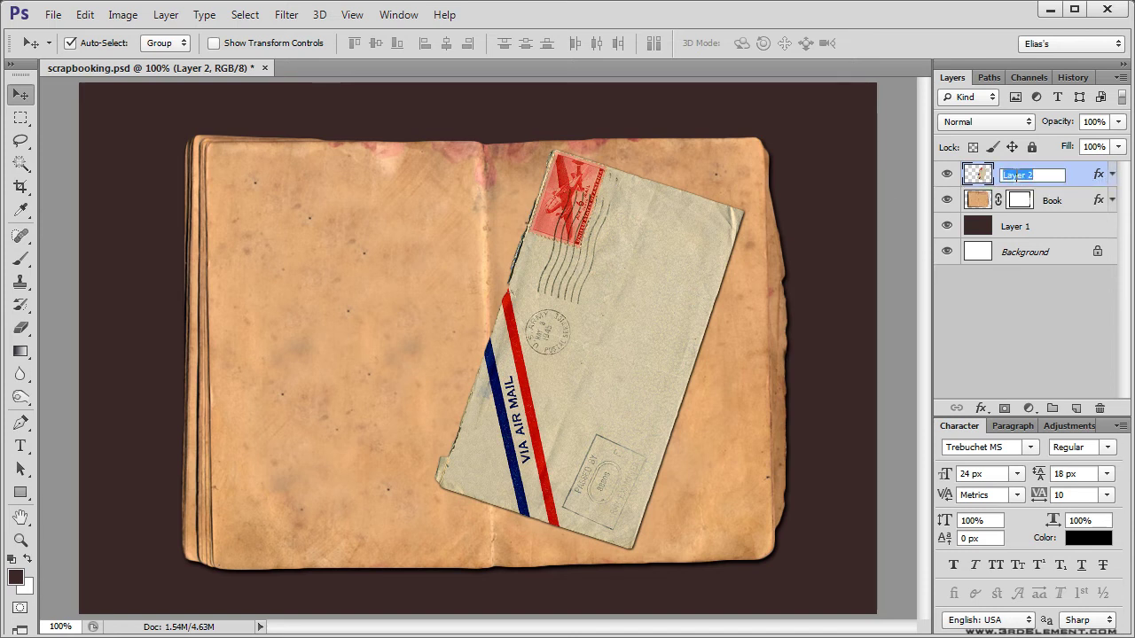
text(Envel)
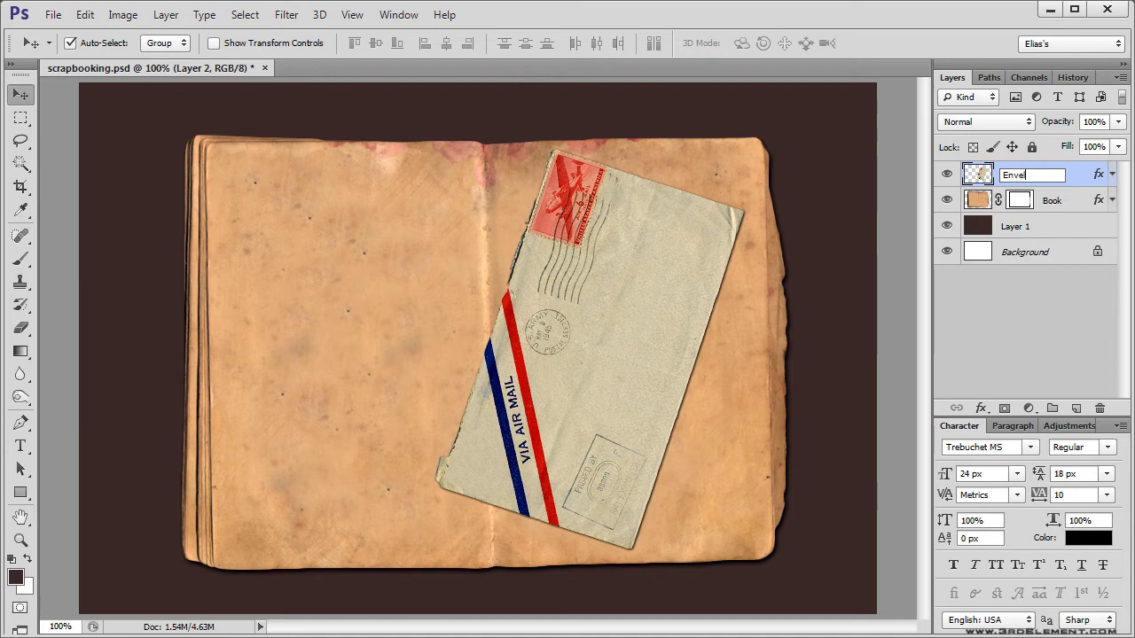
text(op)
key(Return)
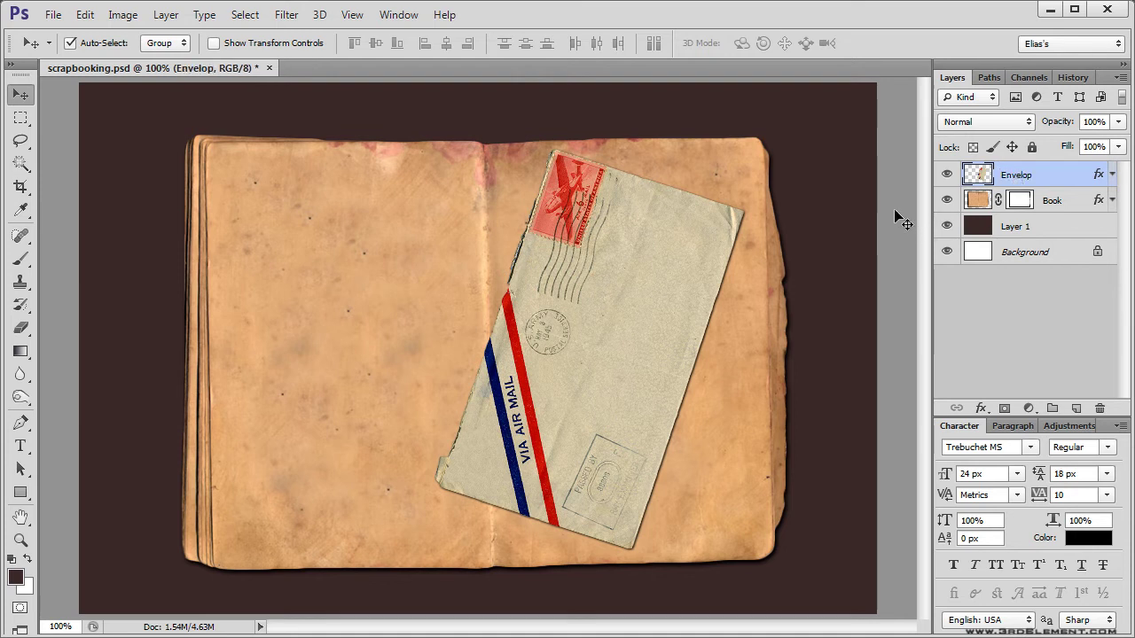
key(ctrl+s)
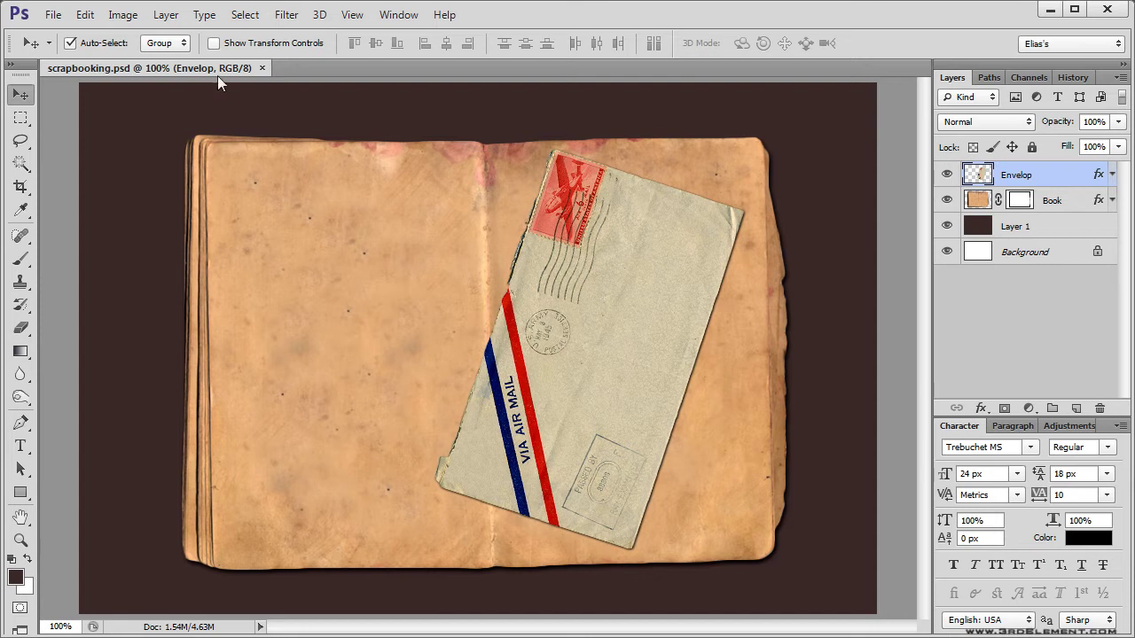
Open the Soldier image and select the photo by picking its white background with the Magic Wand and inverting the selection.
click(53, 15)
click(69, 51)
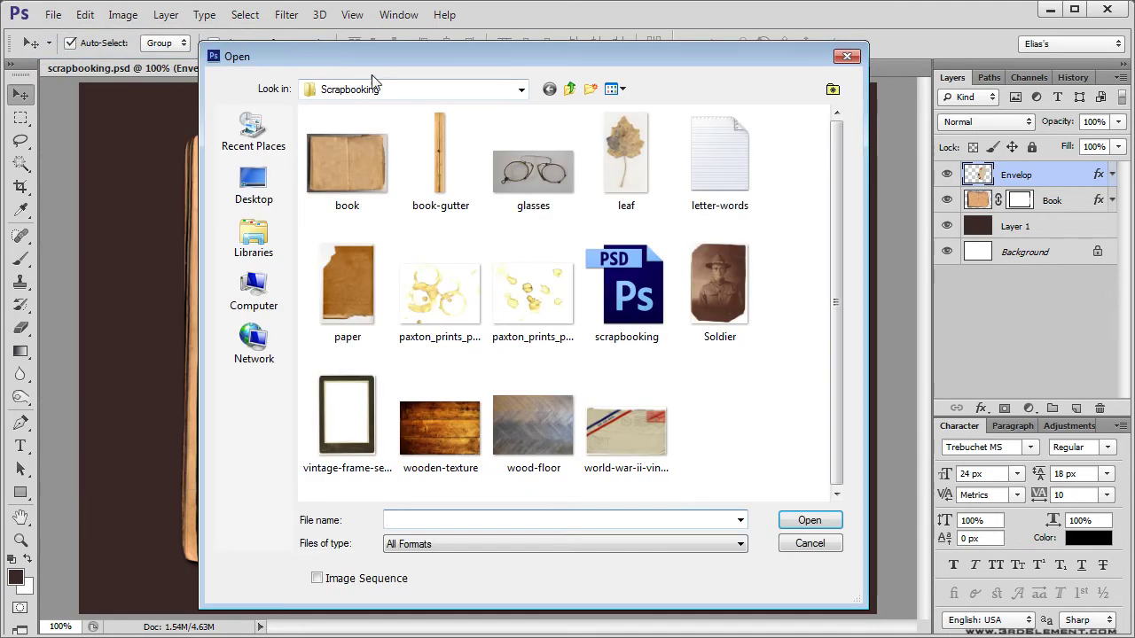
double_click(722, 293)
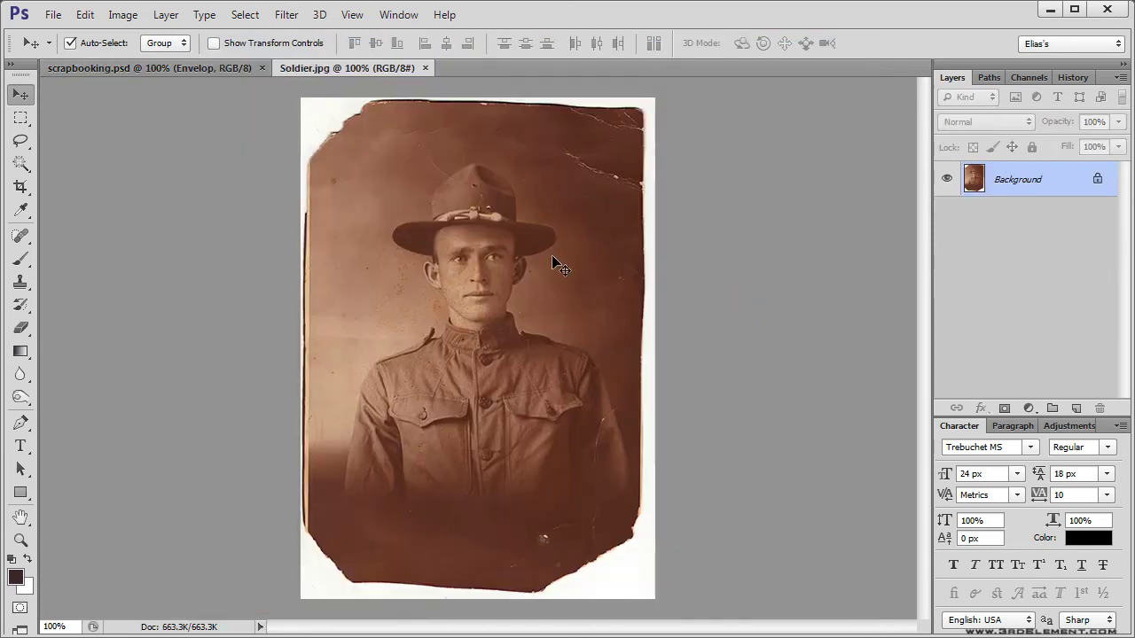
click(21, 165)
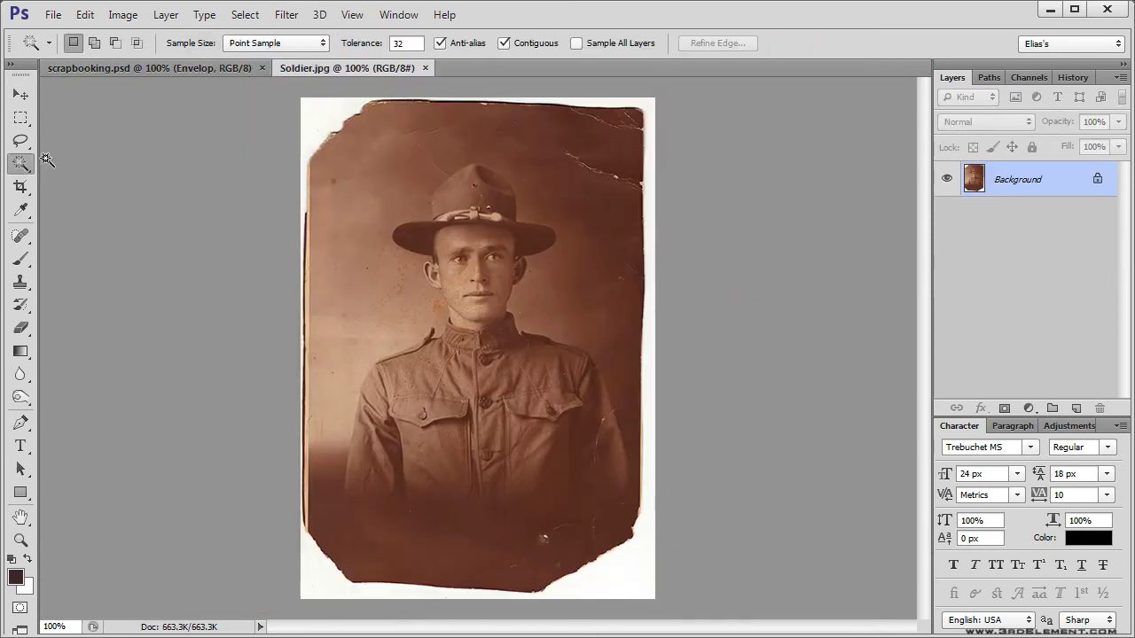
click(327, 121)
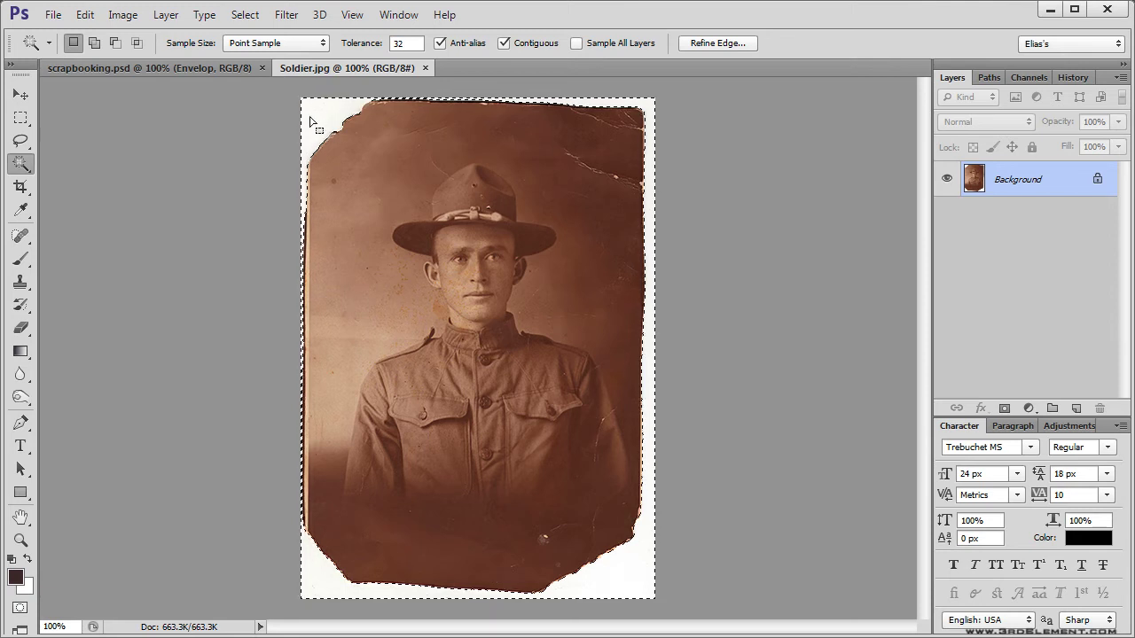
click(244, 15)
click(266, 84)
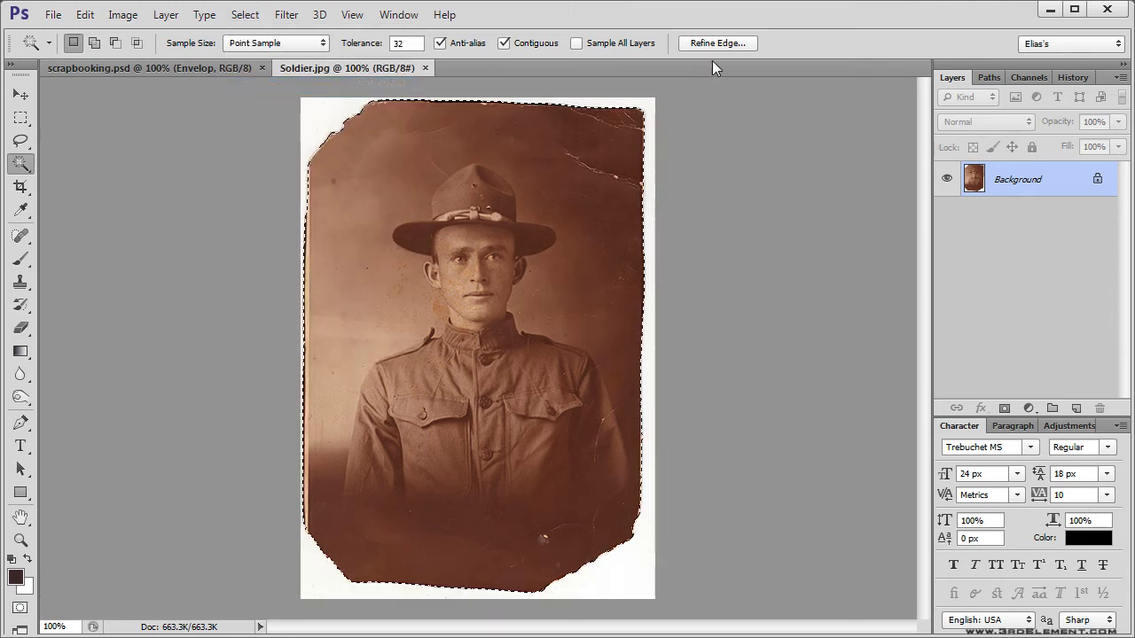
Refine the edge of the soldier photo selection with Smooth 10, Contrast 25% and Shift Edge -29%.
click(718, 43)
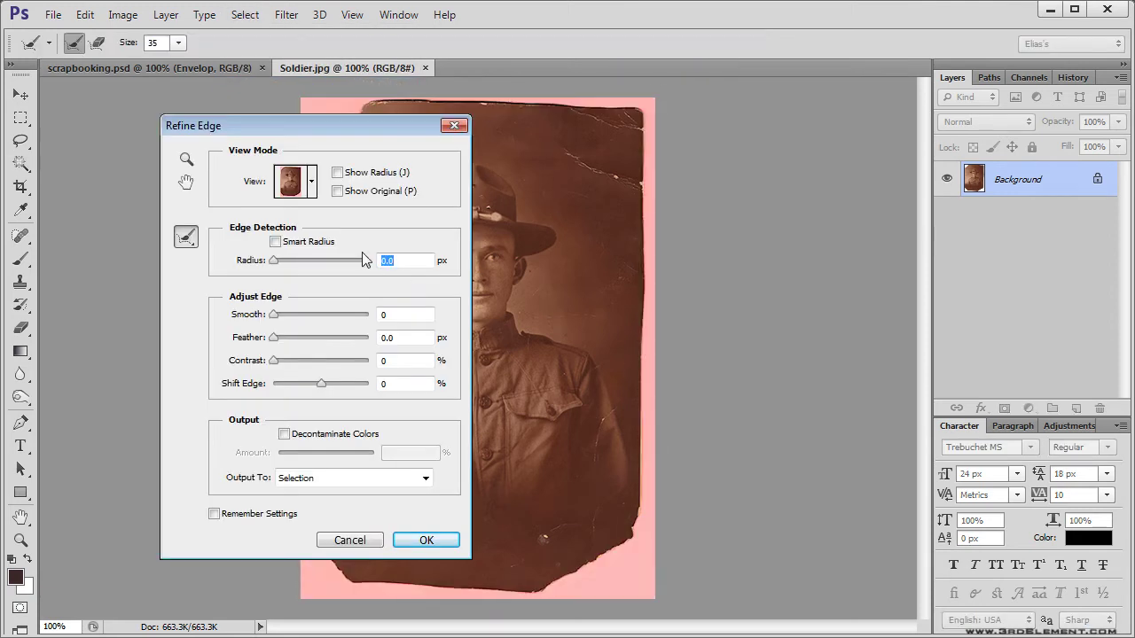
drag(276, 315, 284, 316)
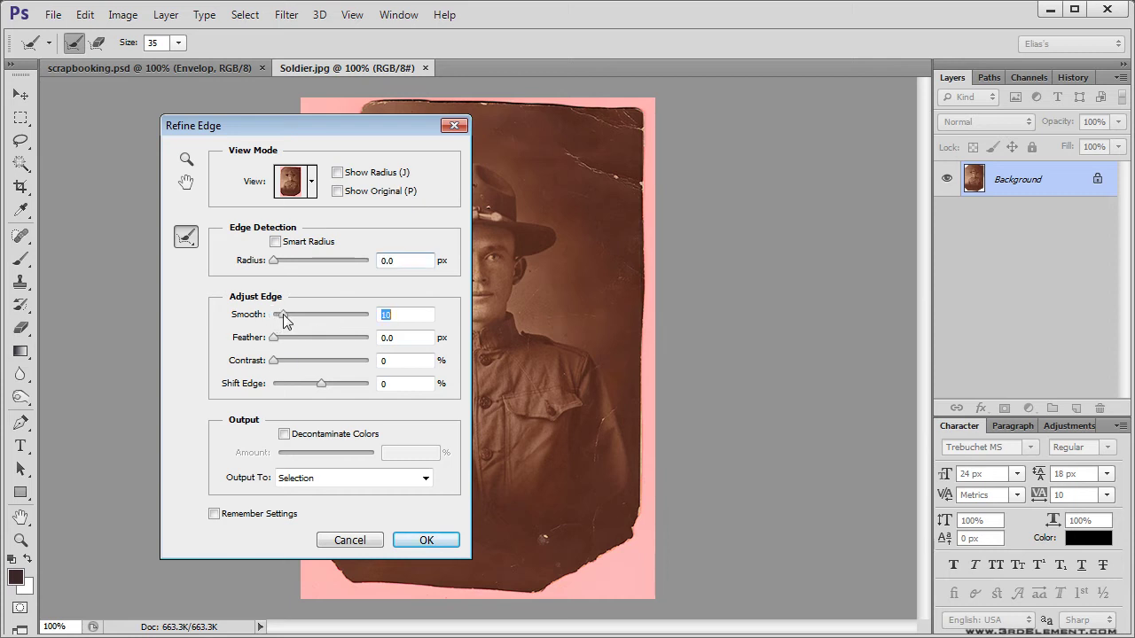
drag(276, 361, 309, 386)
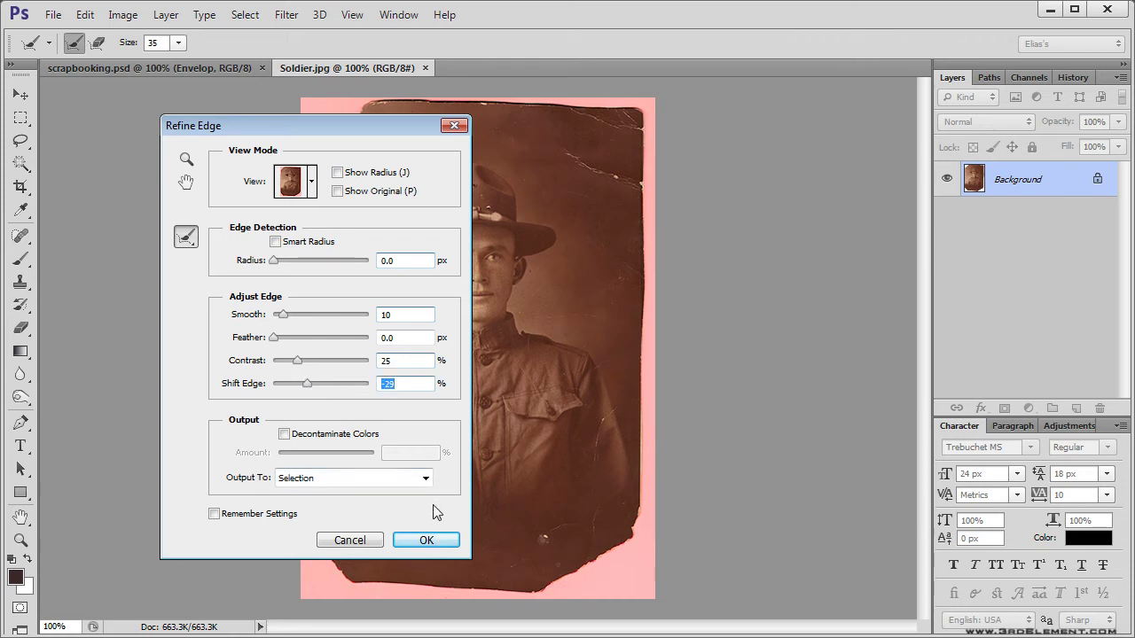
click(428, 539)
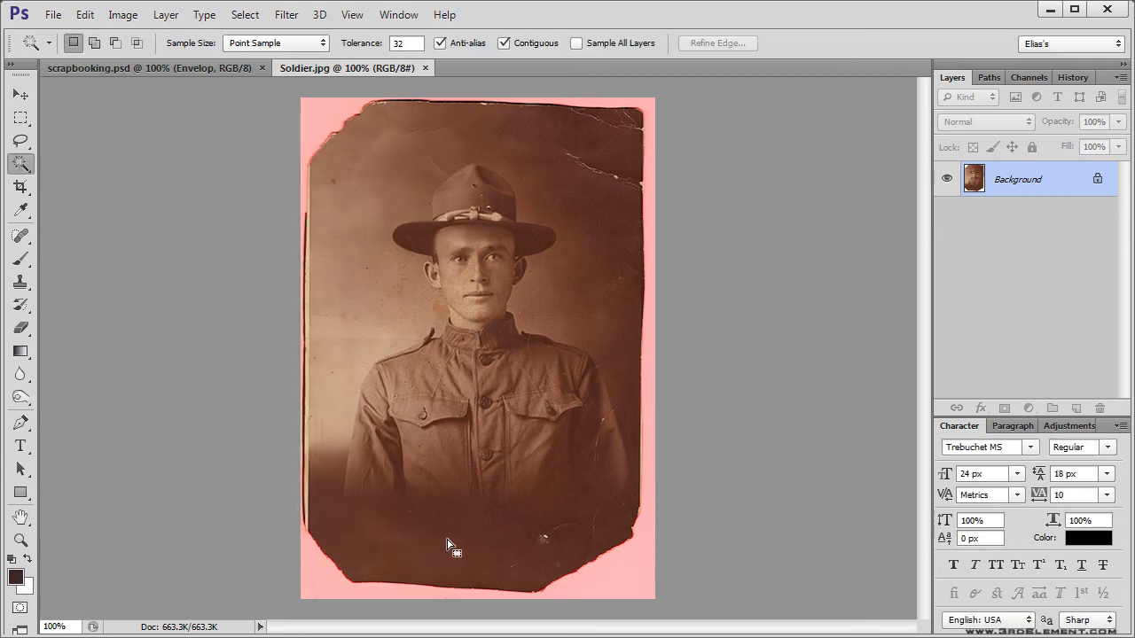
Cut the selected soldier photo, paste it into scrapbooking.psd and close Soldier.jpg.
click(89, 16)
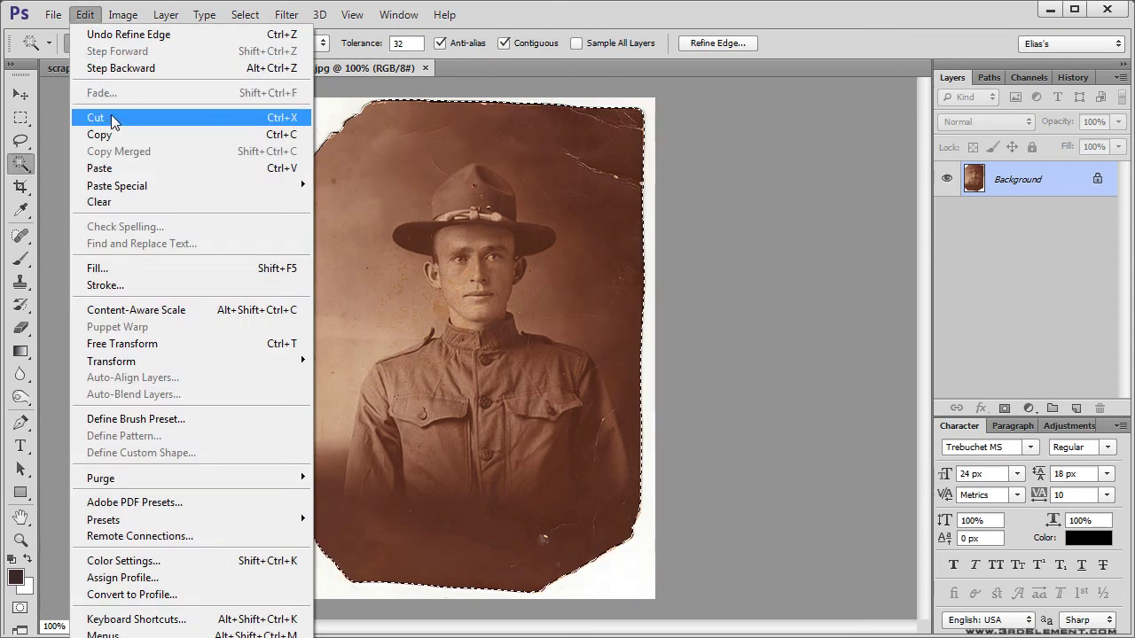
click(98, 115)
click(104, 69)
click(85, 15)
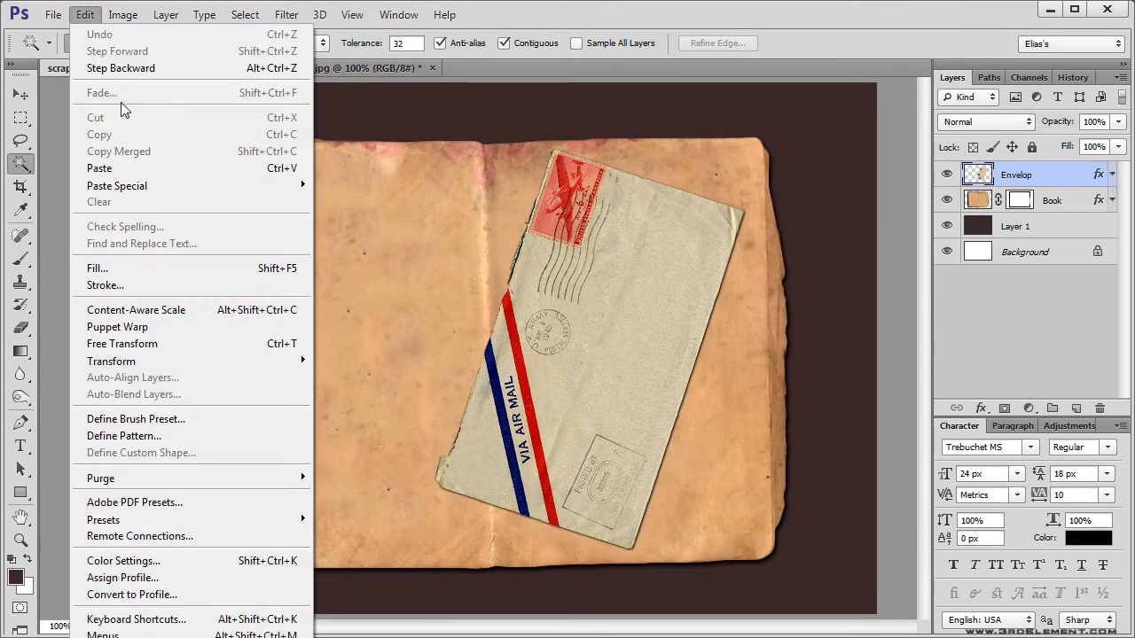
click(141, 165)
click(21, 94)
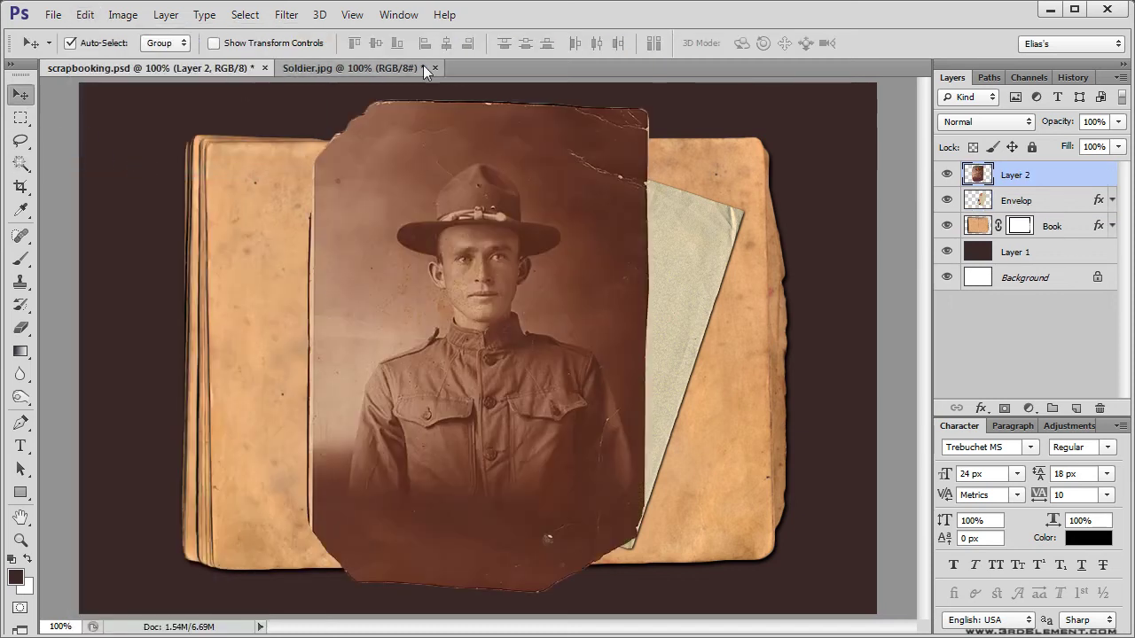
click(435, 68)
click(570, 261)
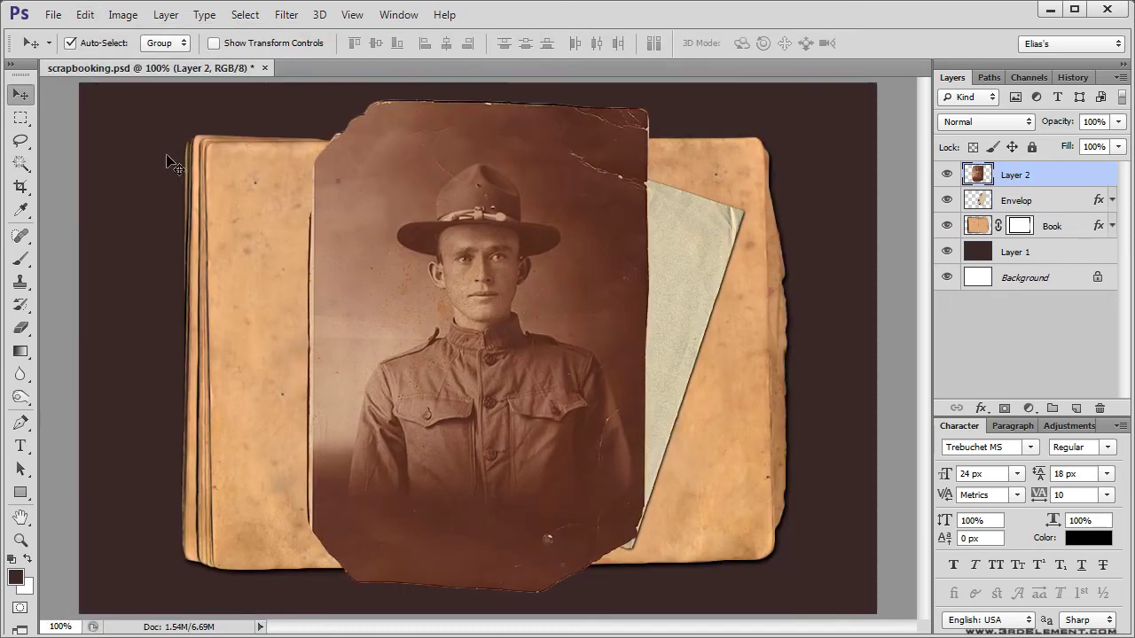
Open vintage-frame-set-6.png, bring the frame into scrapbooking.psd and align it and the soldier photo over each other.
click(53, 16)
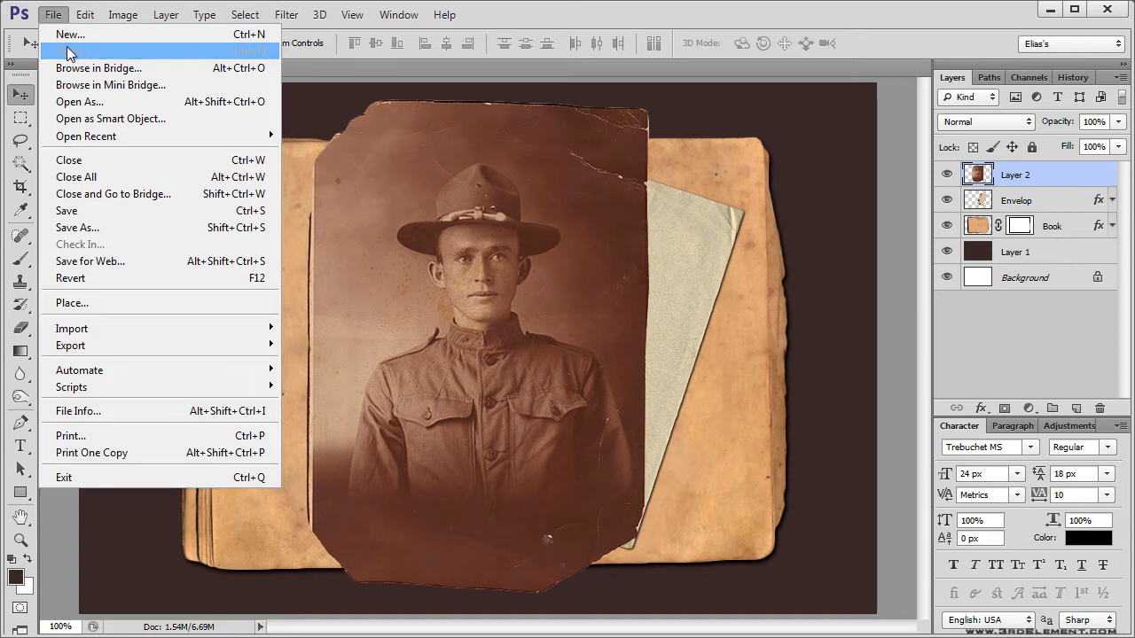
click(68, 53)
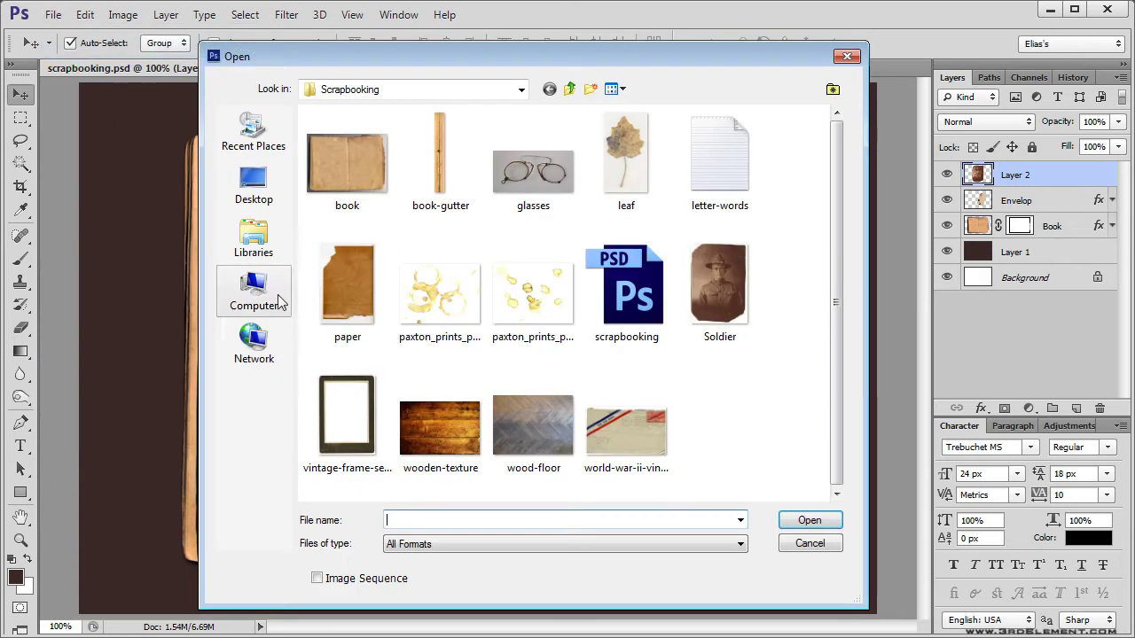
double_click(359, 441)
drag(335, 121, 387, 210)
drag(373, 146, 380, 129)
drag(484, 272, 486, 274)
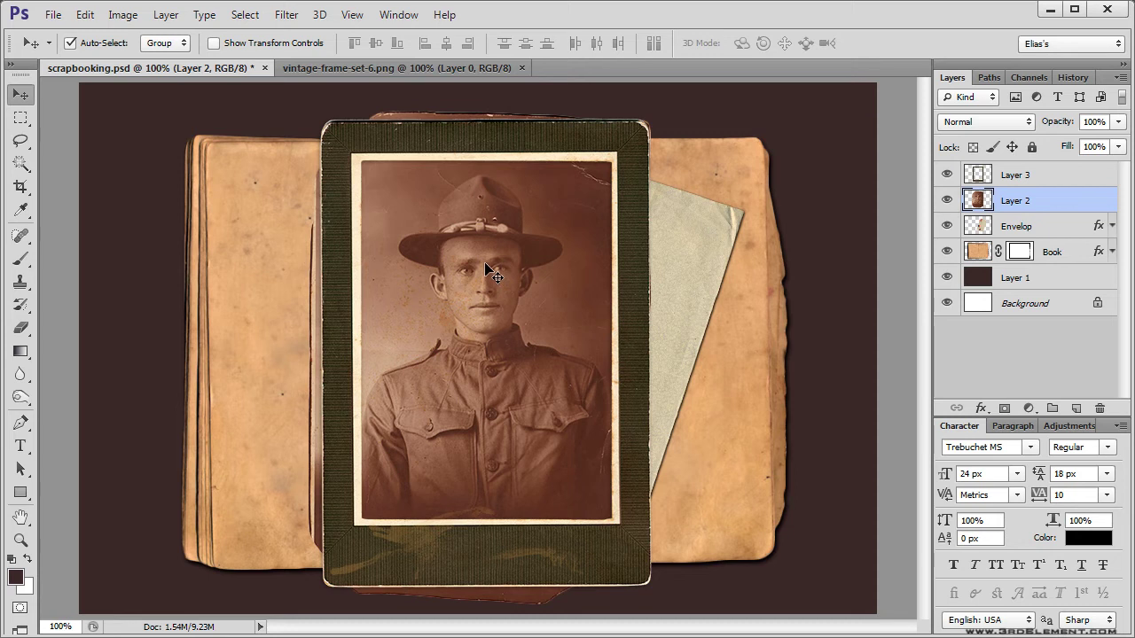
Scale the soldier photo down slightly so it stays within the frame's outline and recentre it behind the opening.
key(ctrl+t)
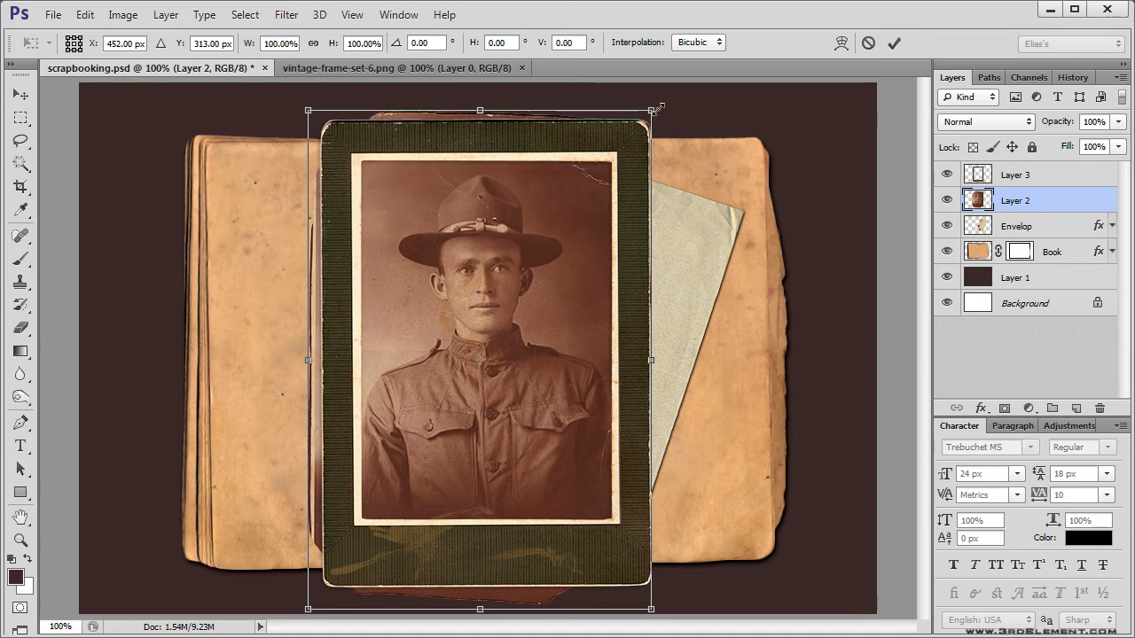
drag(652, 107, 637, 133)
key(Return)
drag(537, 354, 534, 343)
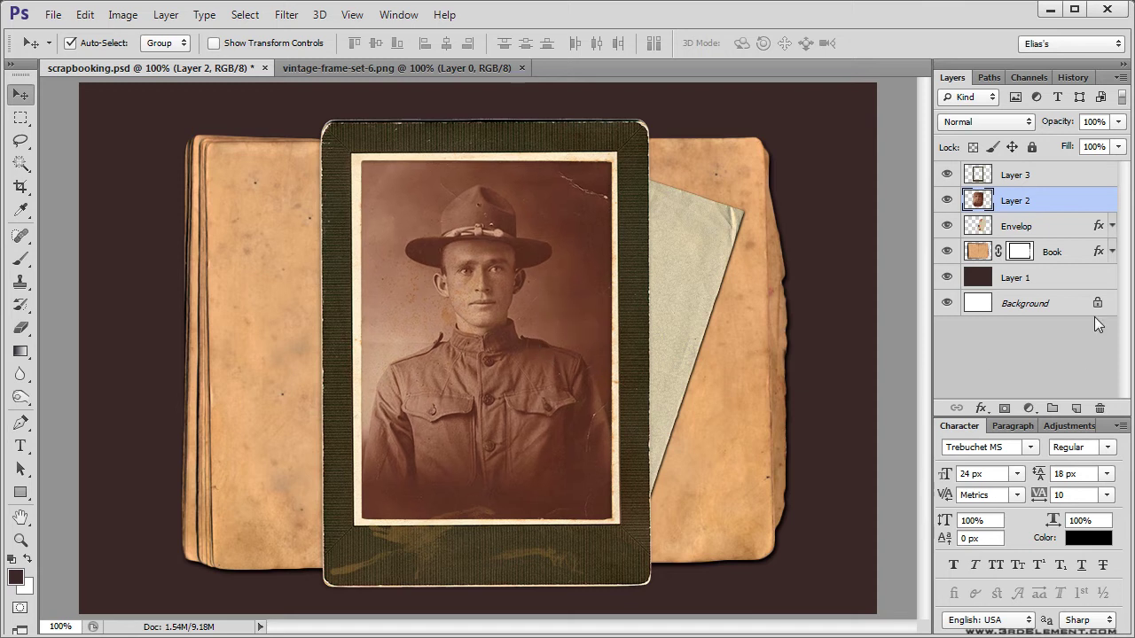
Merge the frame and soldier photo layers into one layer and rename it as Frame.
shift+click(1059, 182)
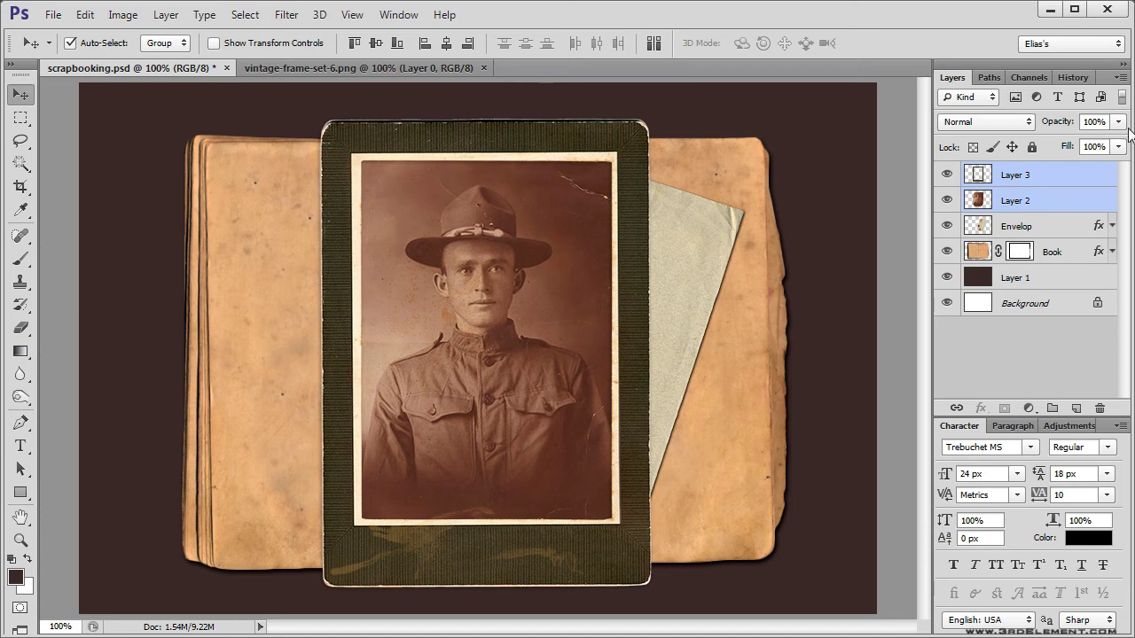
click(1122, 78)
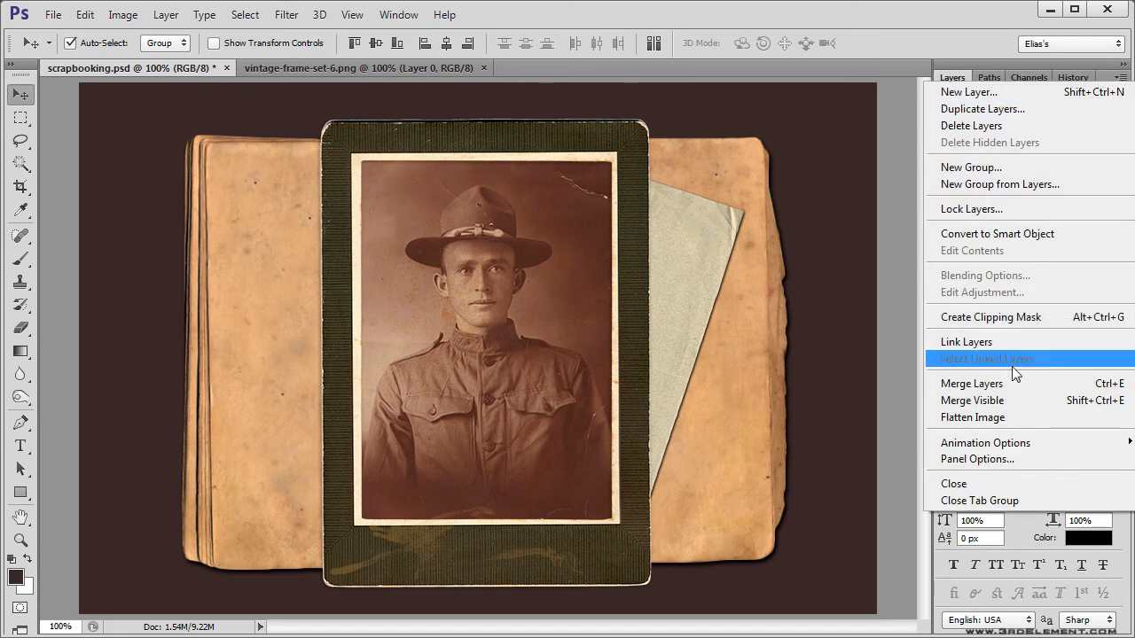
click(1035, 381)
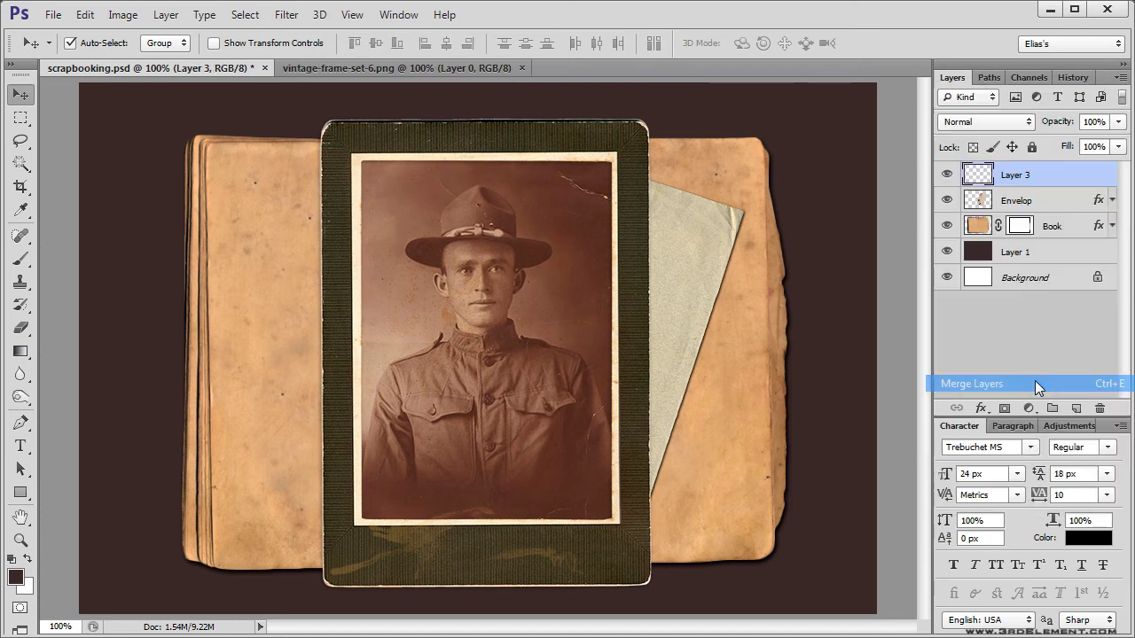
double_click(1016, 176)
text(Frame)
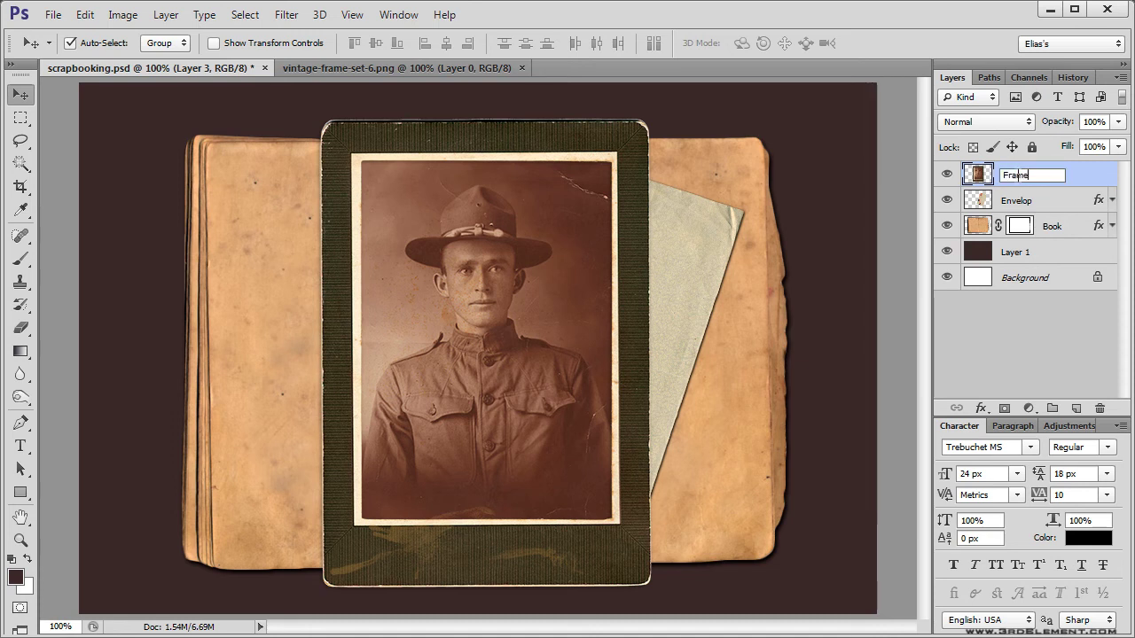
key(Return)
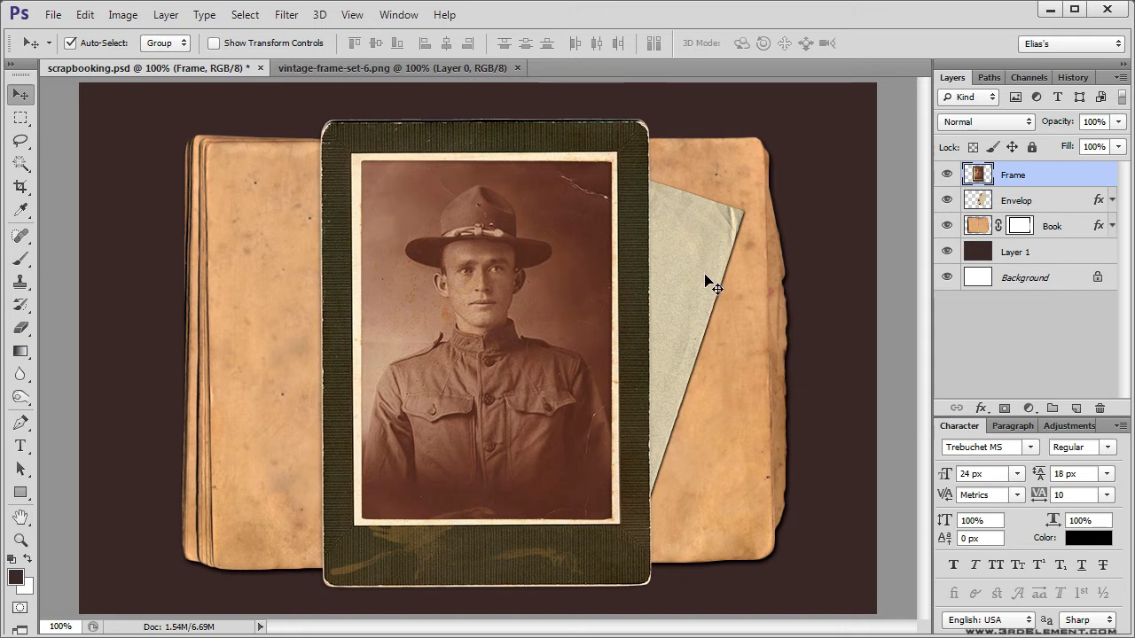
Free-transform the Frame layer to about 60%, rotate it to about -6.3° and place it over the envelope on the right page.
key(ctrl+t)
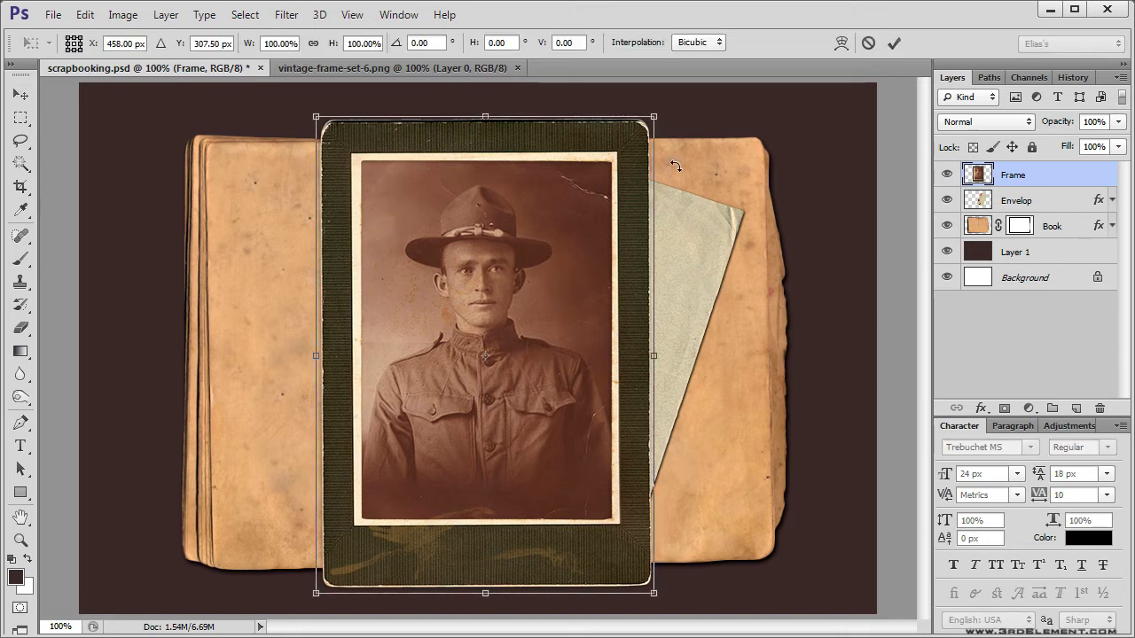
drag(653, 116, 582, 188)
drag(516, 429, 637, 438)
drag(709, 206, 681, 211)
drag(697, 532, 731, 526)
drag(608, 409, 631, 427)
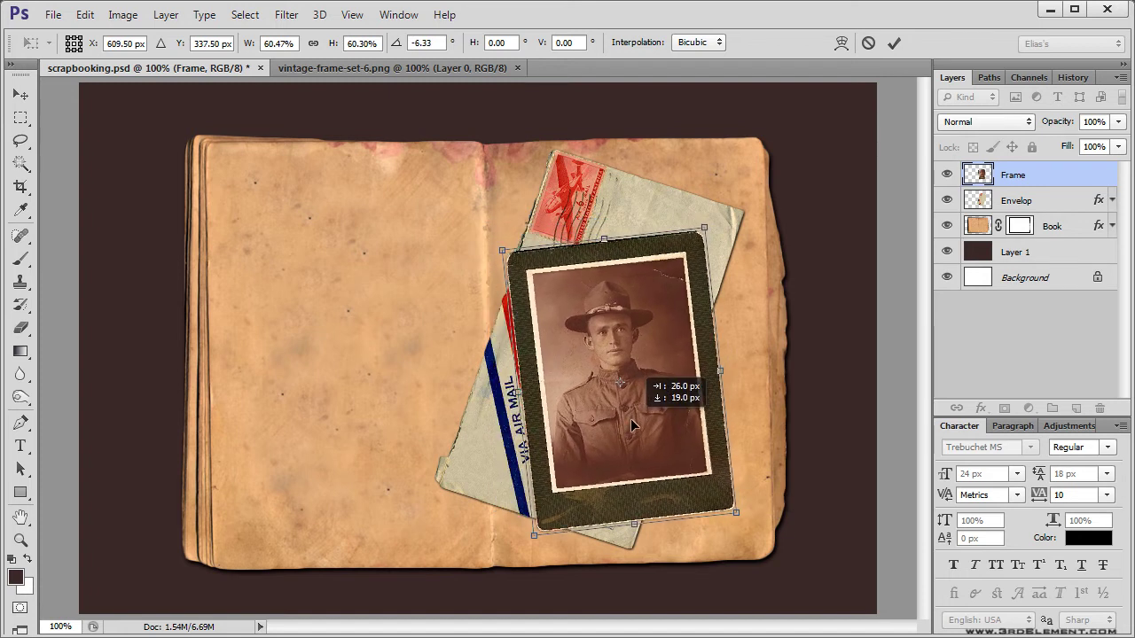
key(Return)
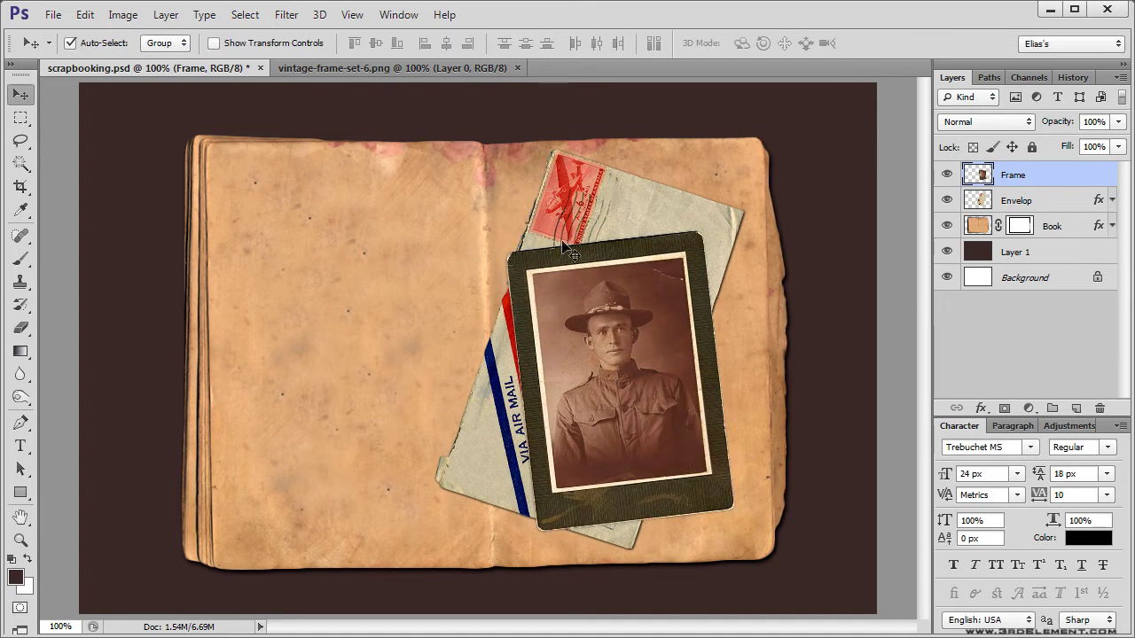
Add a Drop Shadow to the Frame layer without Global Light, with 100% opacity and 4 px distance.
click(168, 16)
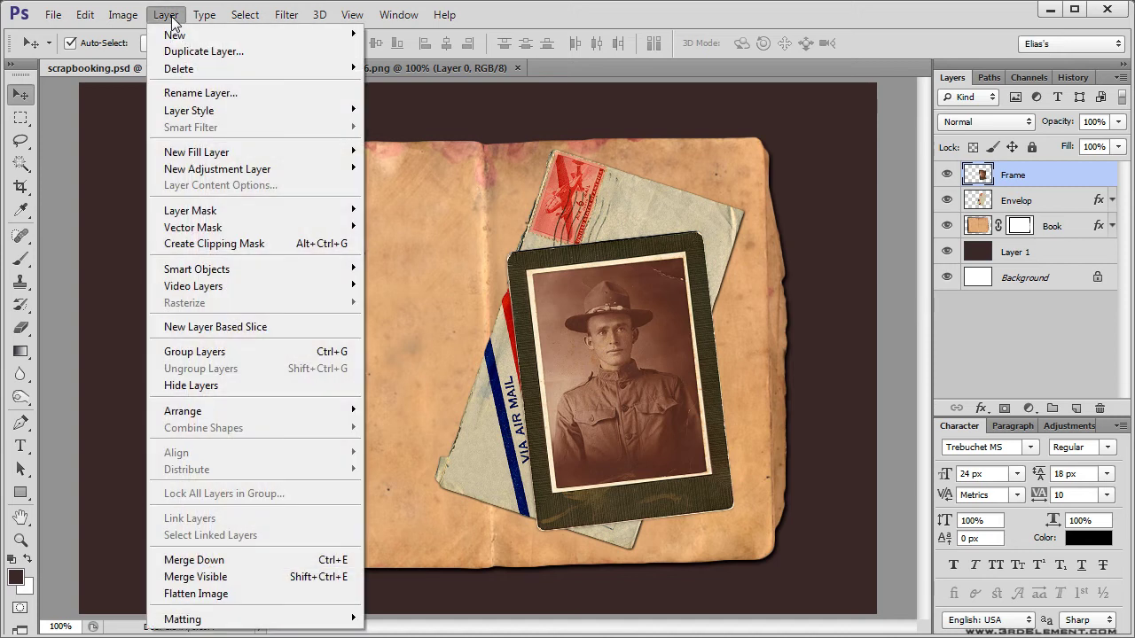
mouse_move(223, 108)
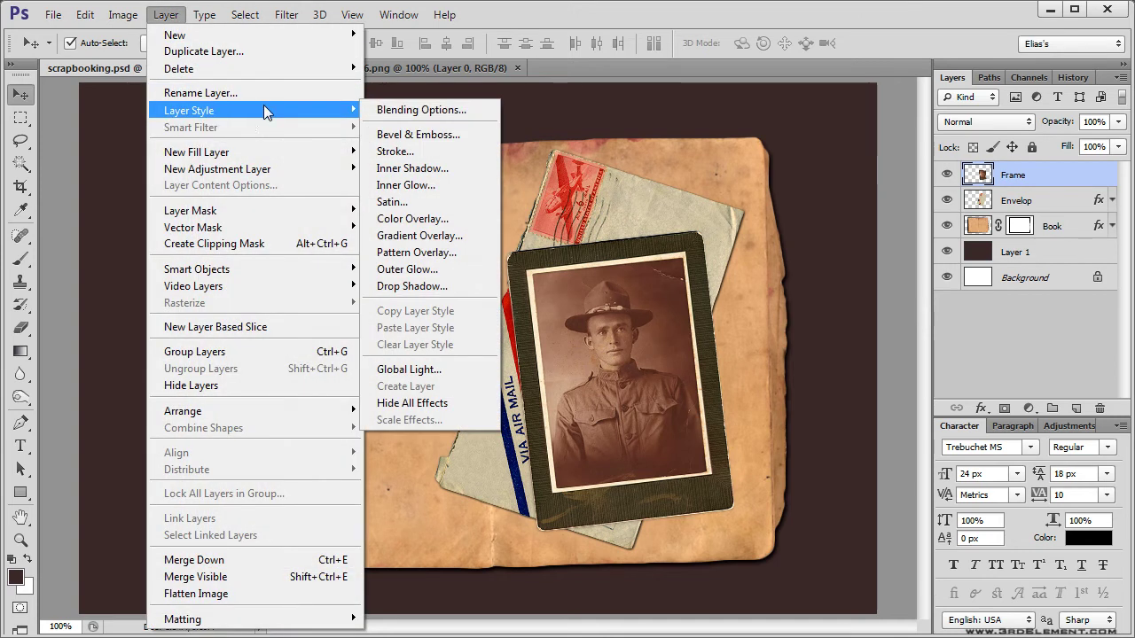
click(457, 282)
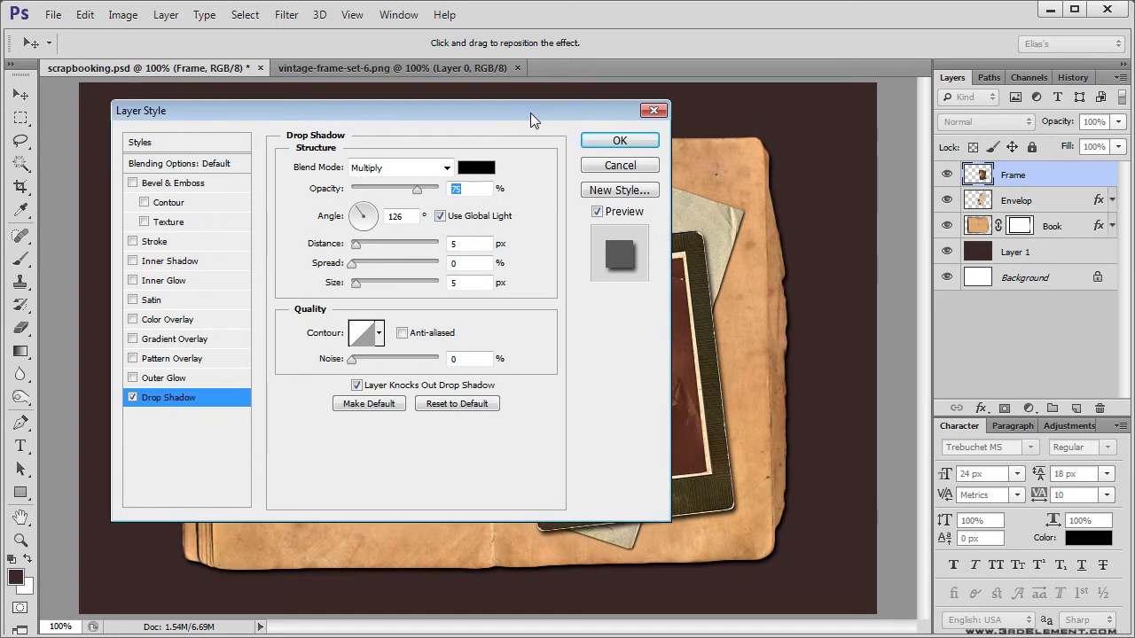
drag(412, 189, 467, 193)
click(443, 218)
click(441, 217)
drag(355, 245, 360, 251)
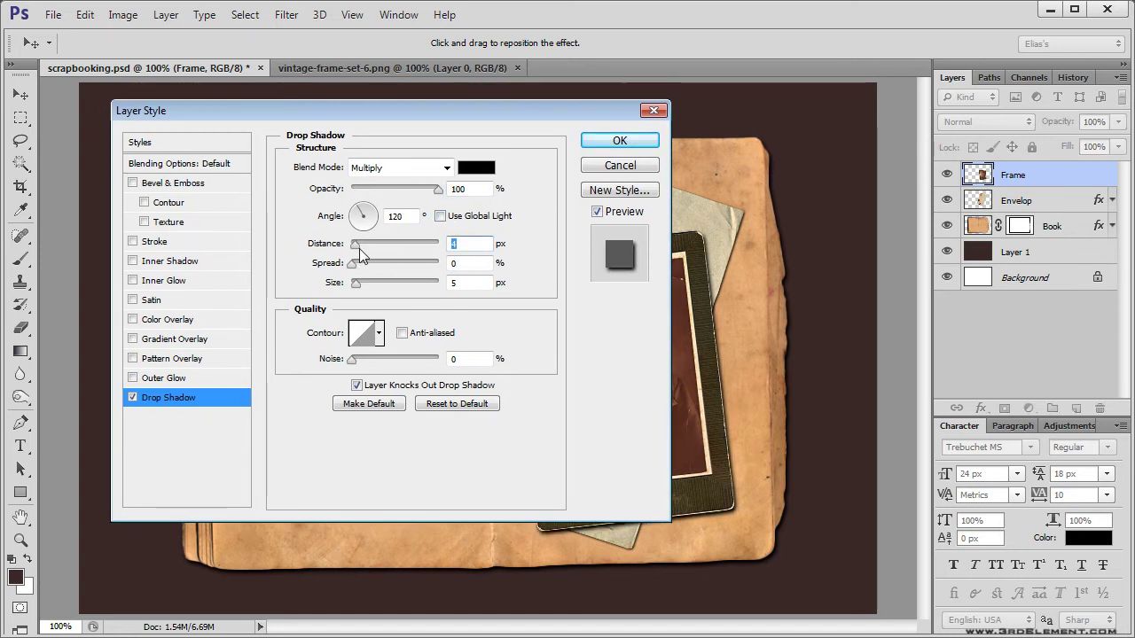
click(618, 144)
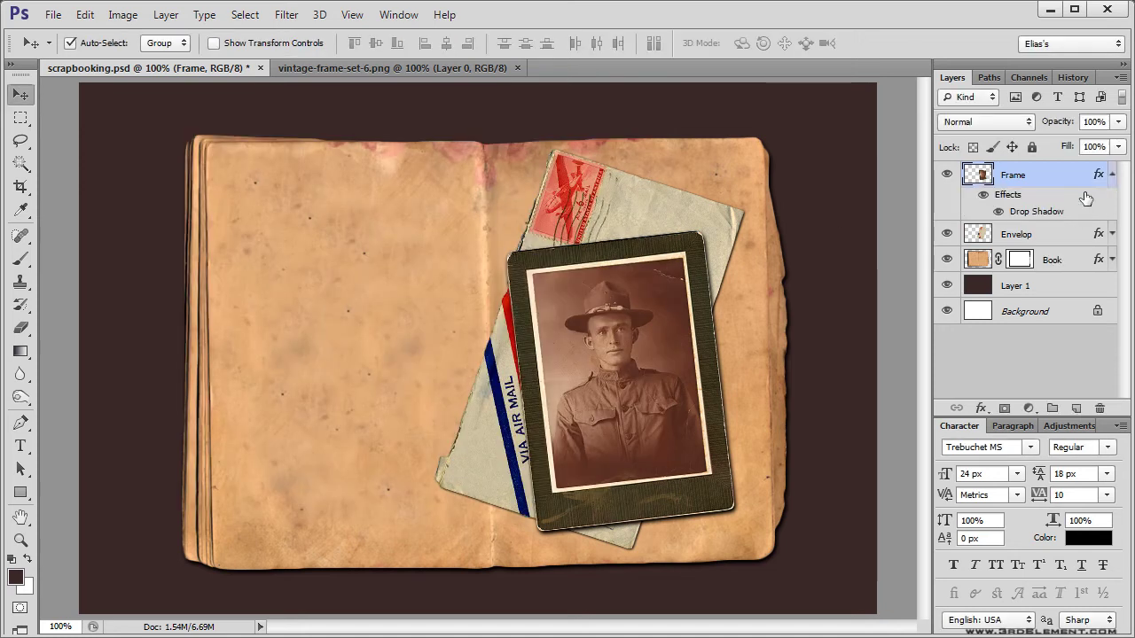
Collapse the Frame layer's effects list and open the paper image from the Scrapbooking folder.
click(1112, 174)
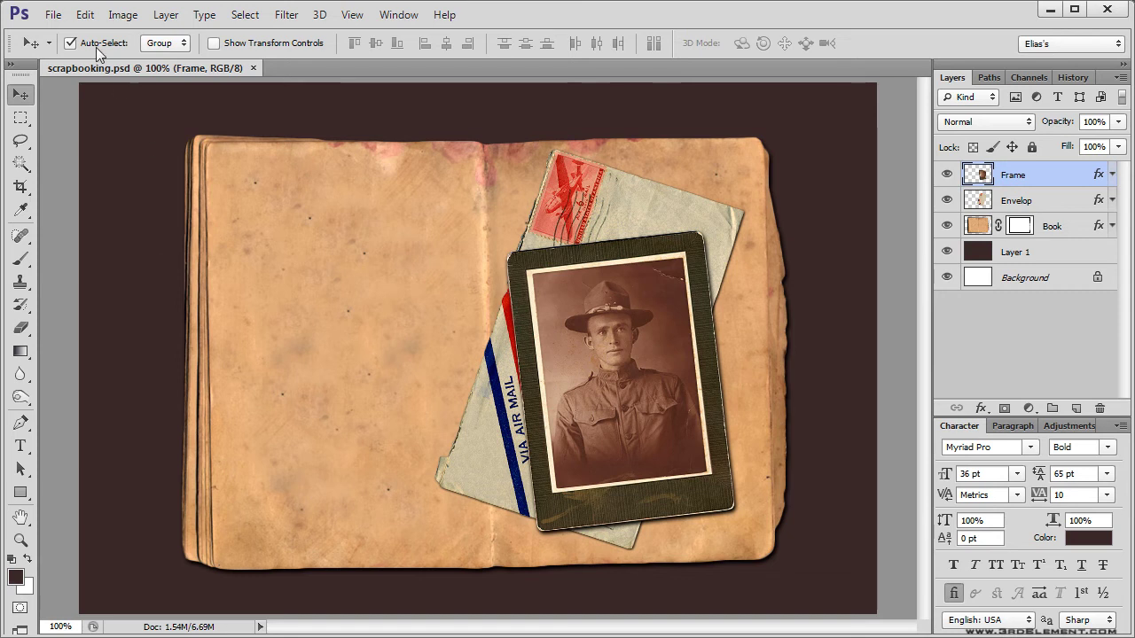
click(54, 15)
click(89, 51)
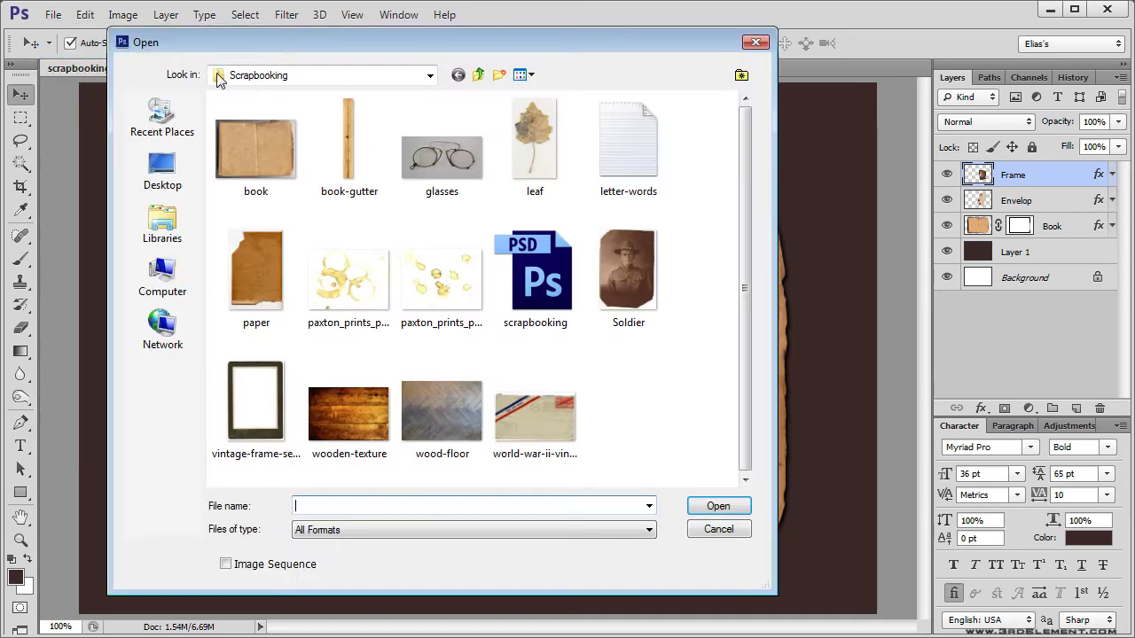
click(260, 281)
click(719, 506)
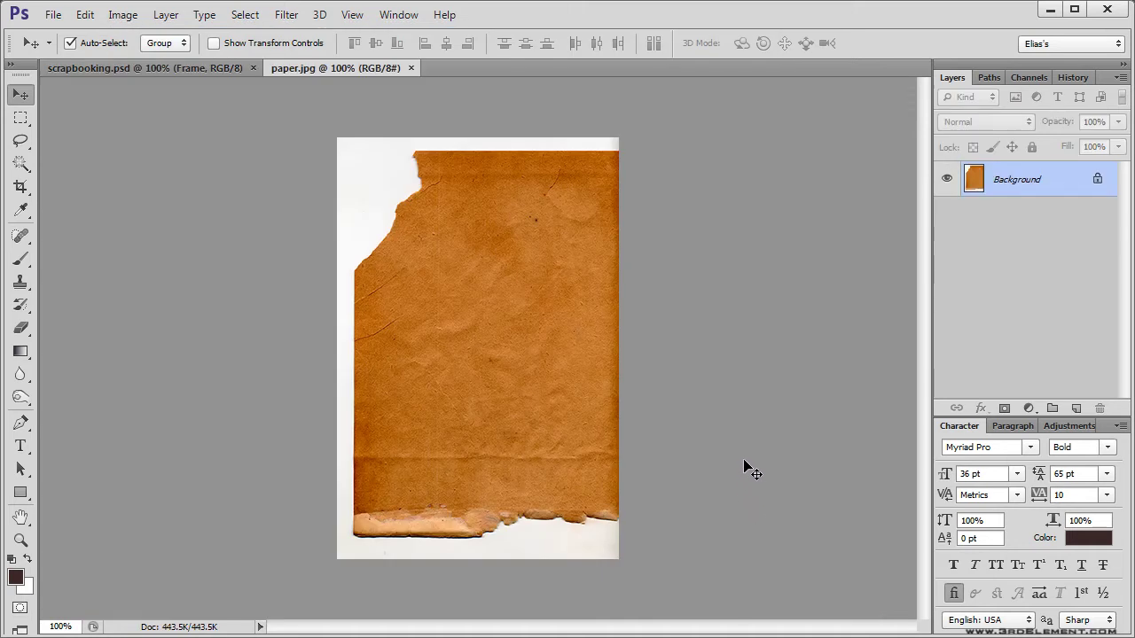
Select the white background around the paper with the Magic Wand, extend it to similar pixels and invert the selection onto the paper.
click(20, 163)
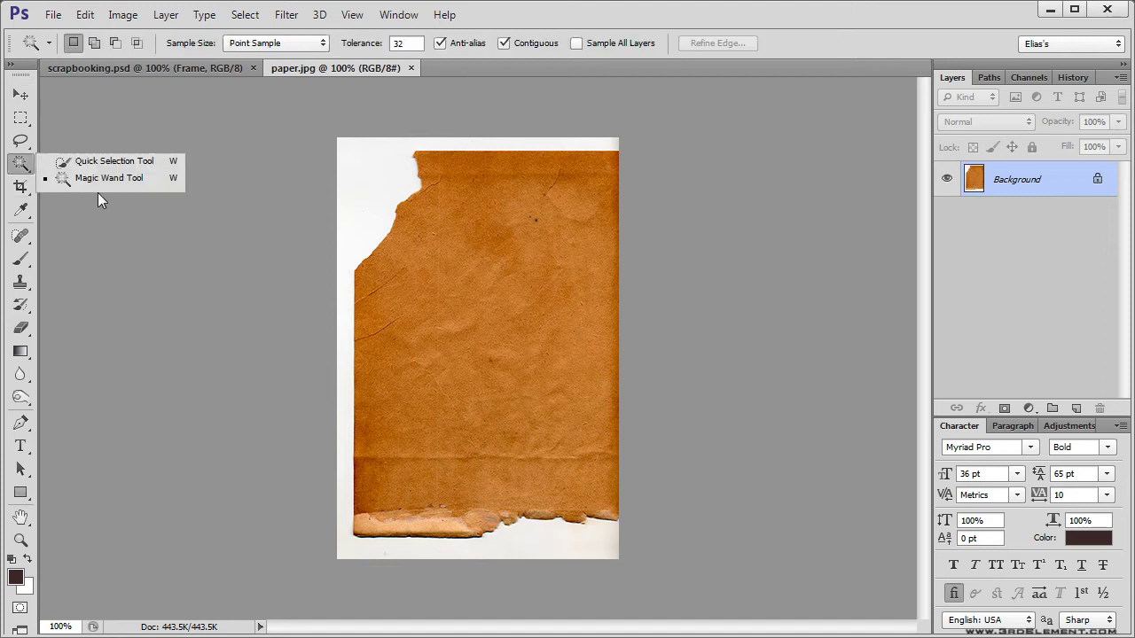
click(105, 180)
click(384, 169)
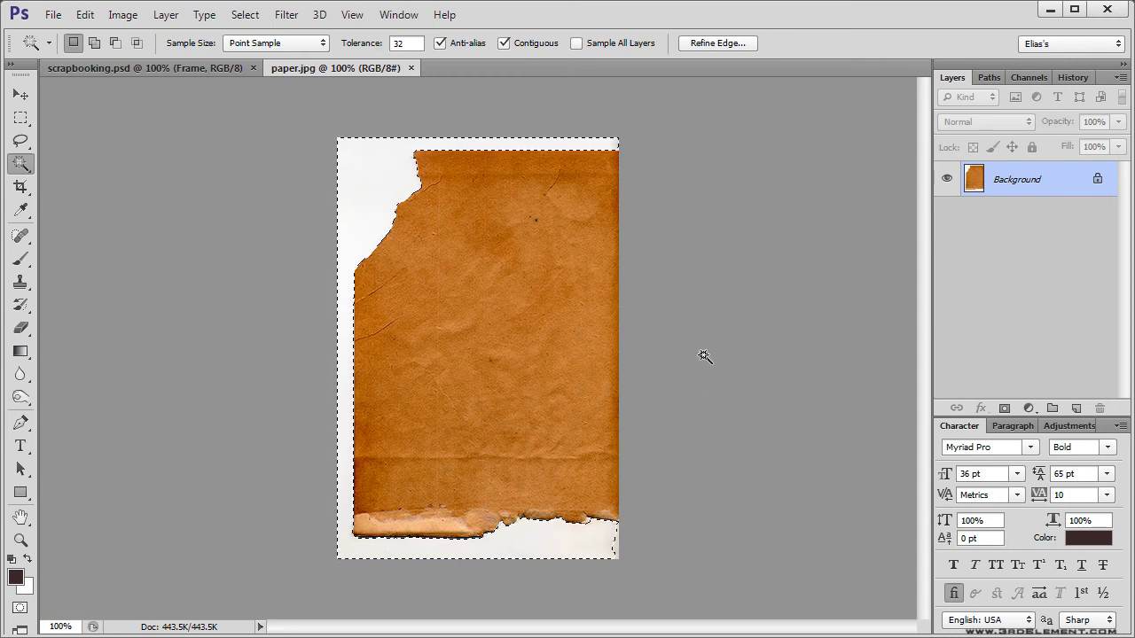
click(246, 15)
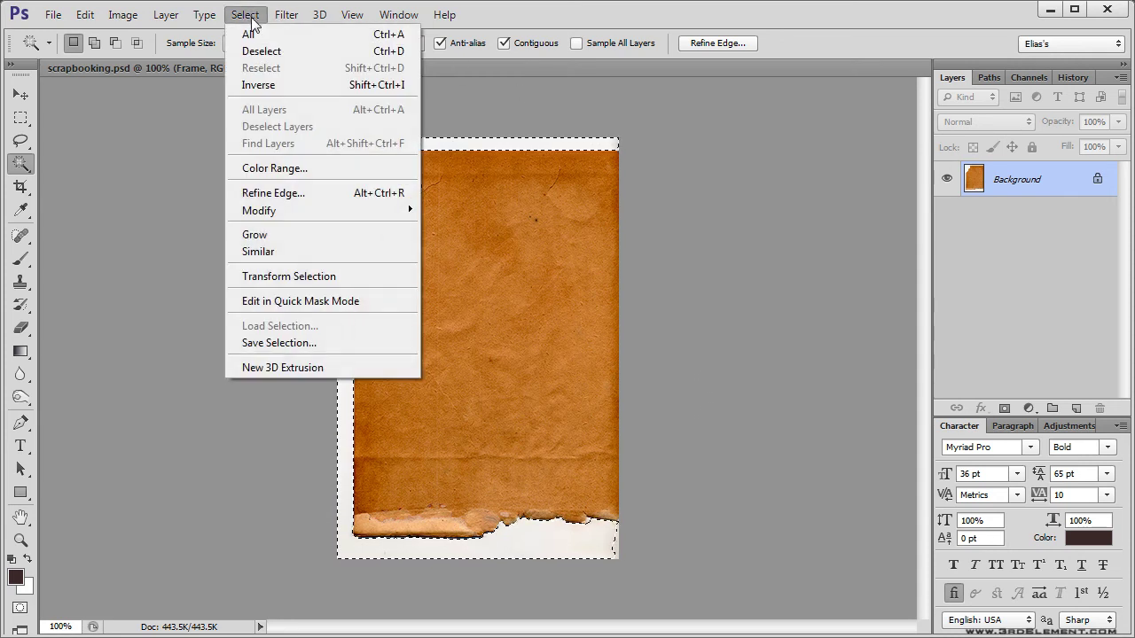
click(258, 252)
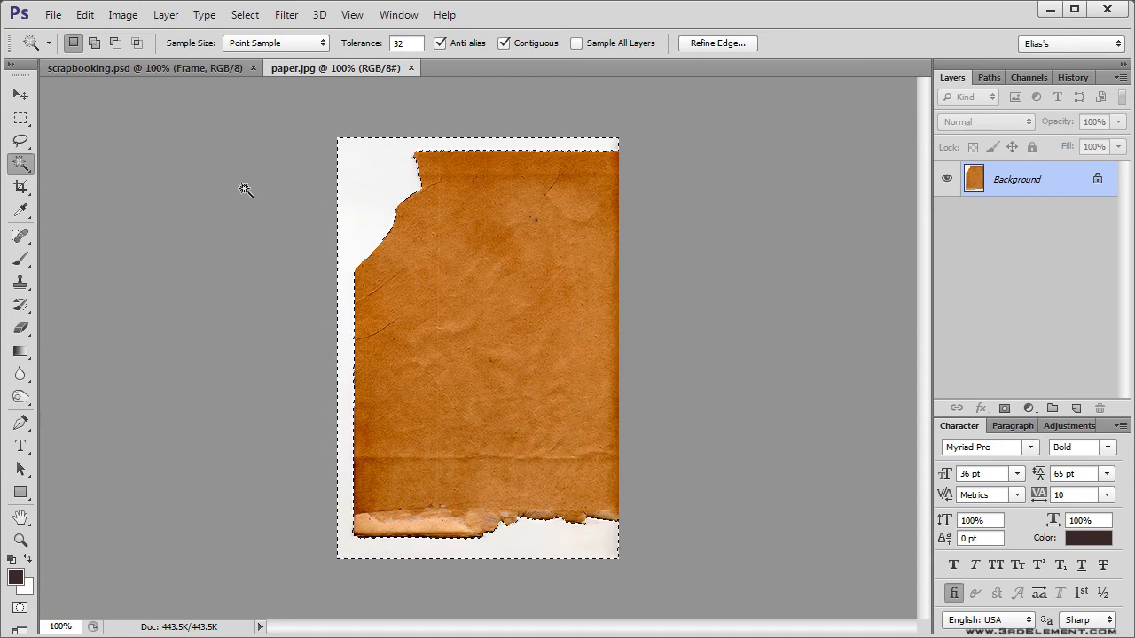
click(253, 22)
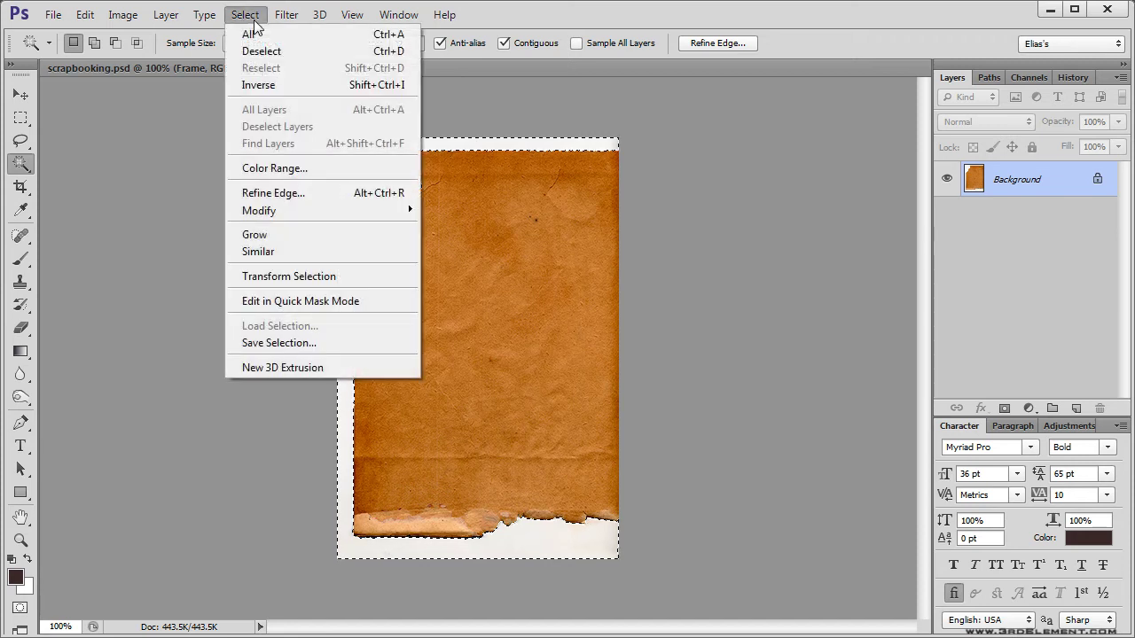
click(290, 82)
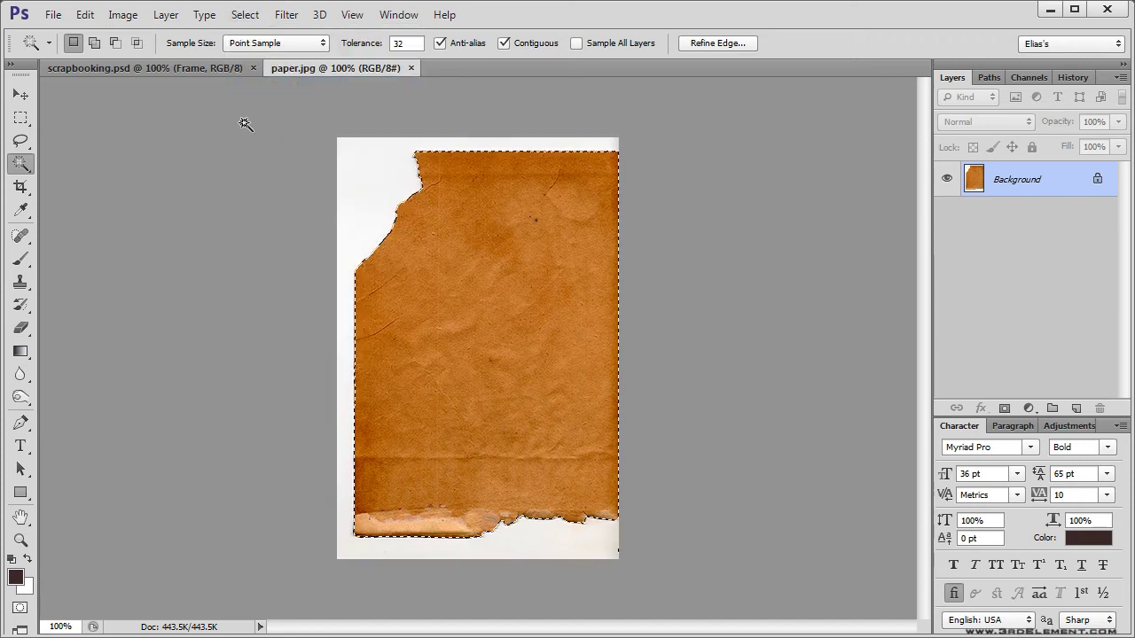
Refine the selection's edge with Smooth 9, Contrast 23% and Shift Edge -27%.
click(717, 45)
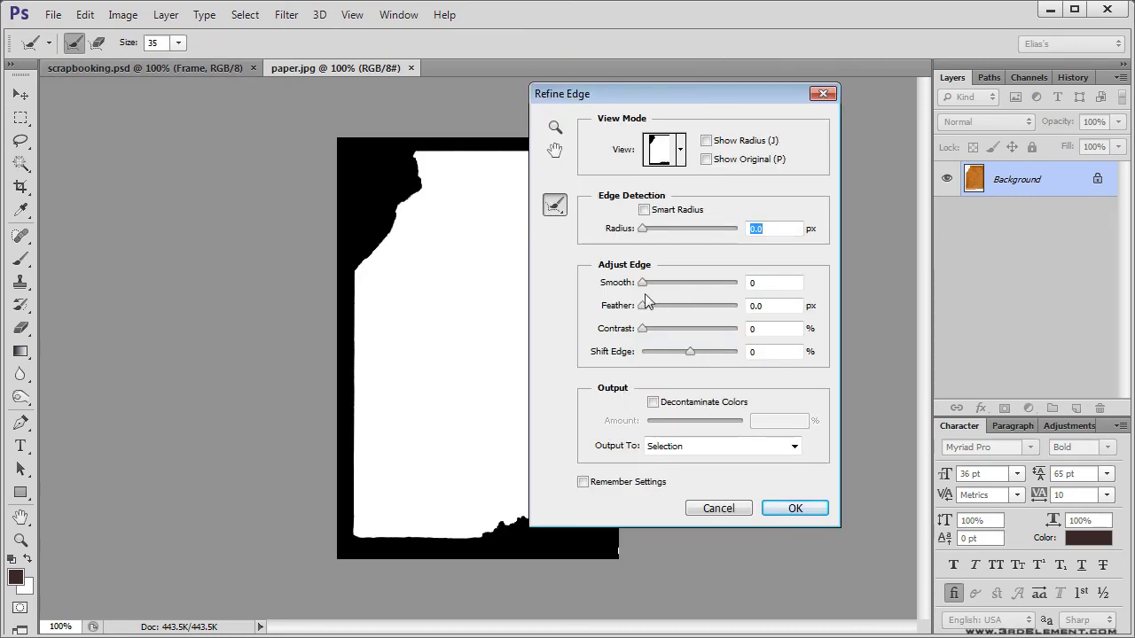
drag(641, 283, 650, 283)
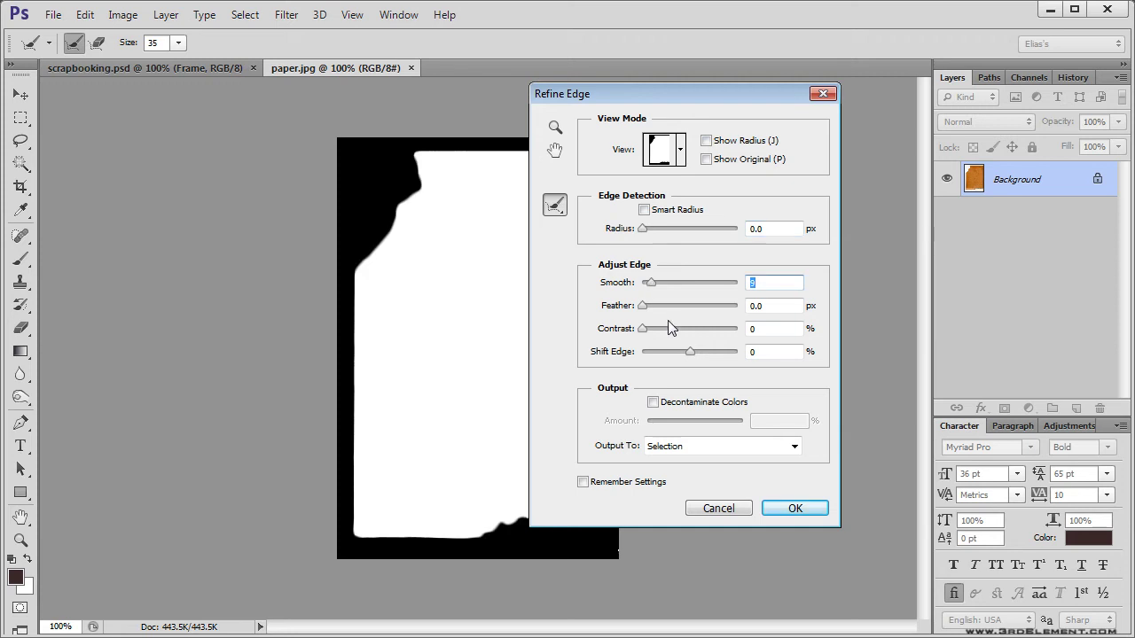
drag(643, 329, 676, 353)
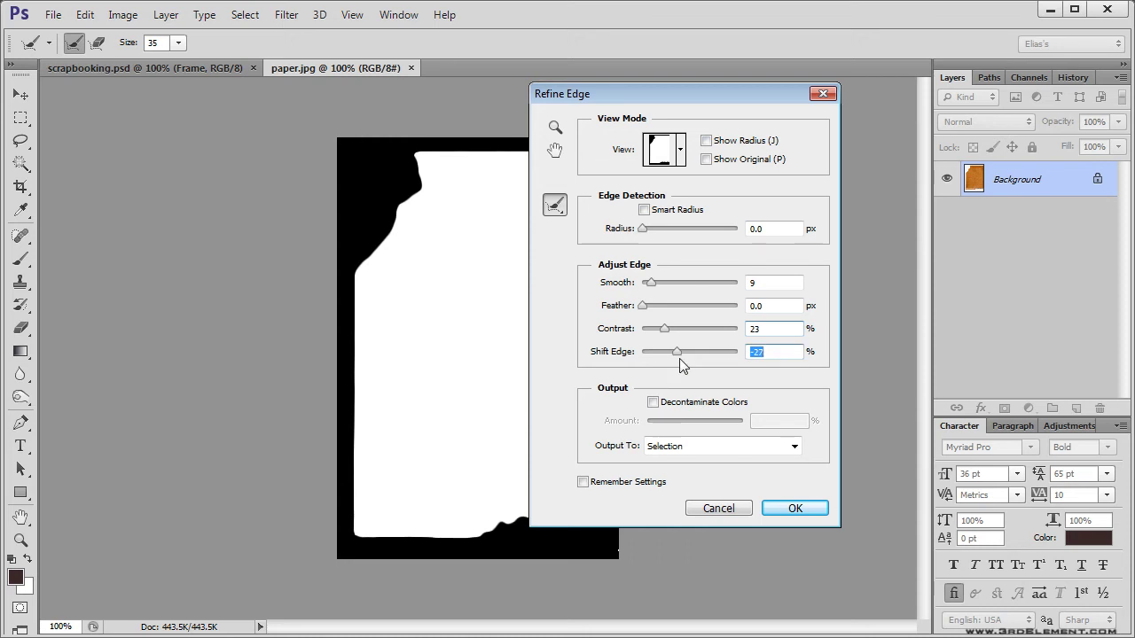
click(795, 508)
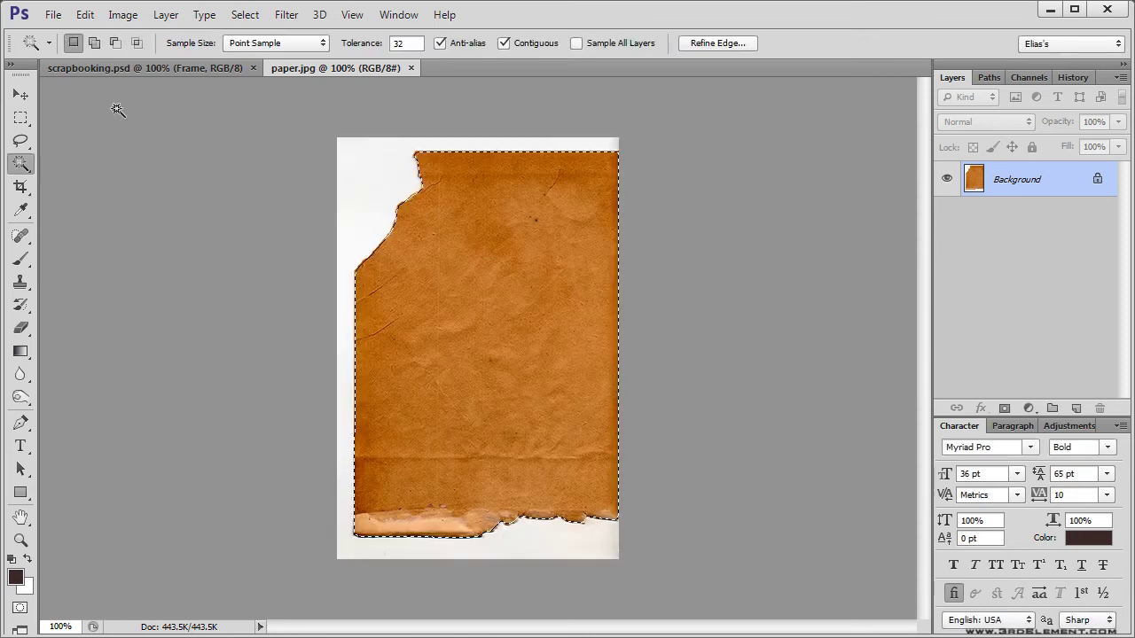
Cut the selected paper out of paper.jpg and paste it into scrapbooking.psd.
click(85, 14)
click(113, 118)
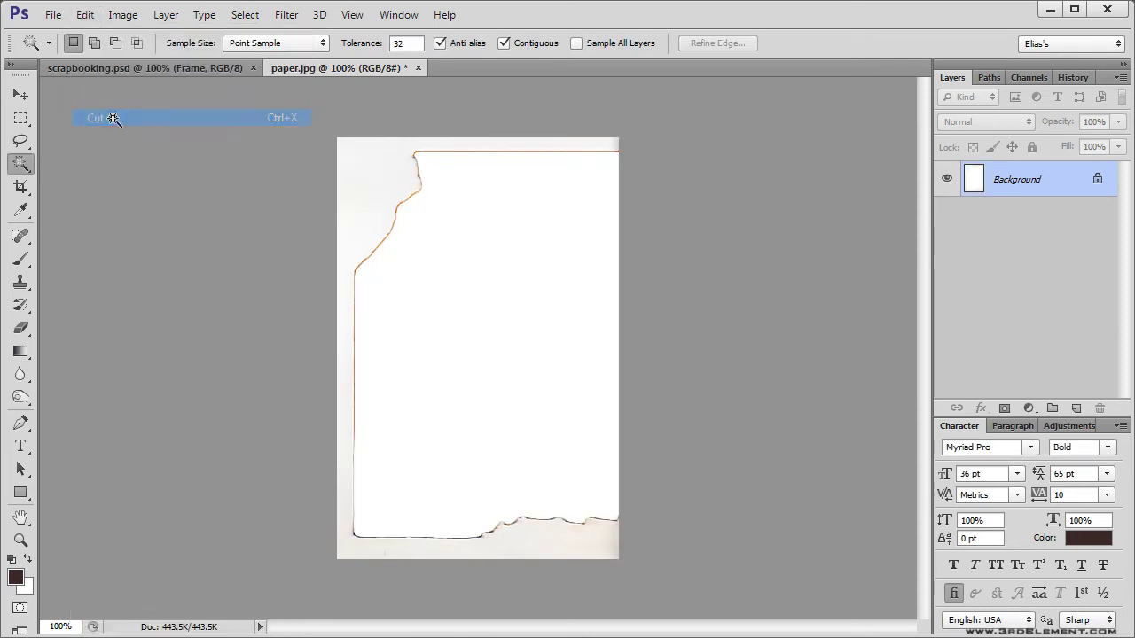
click(95, 69)
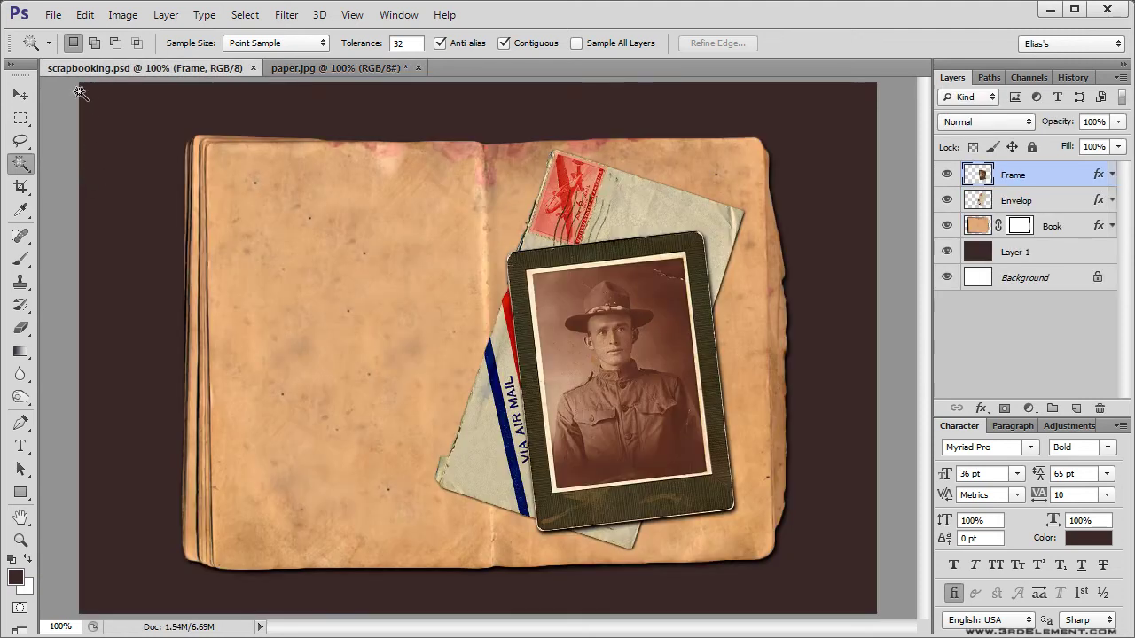
click(88, 18)
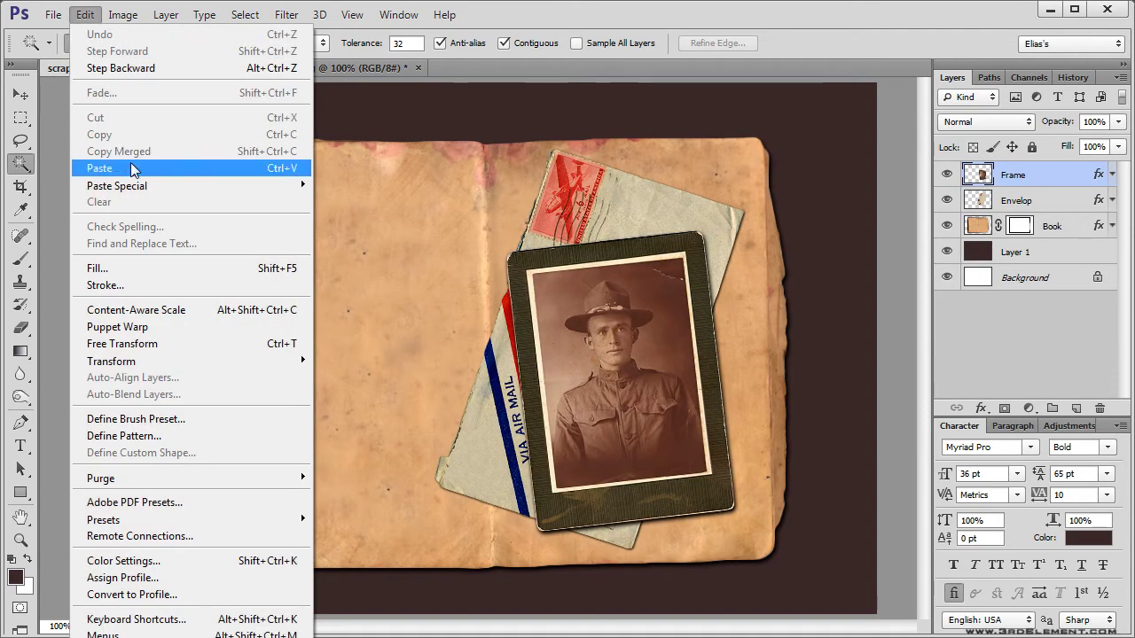
click(132, 168)
Close paper.jpg without saving and move the pasted paper onto the book's left page.
click(28, 96)
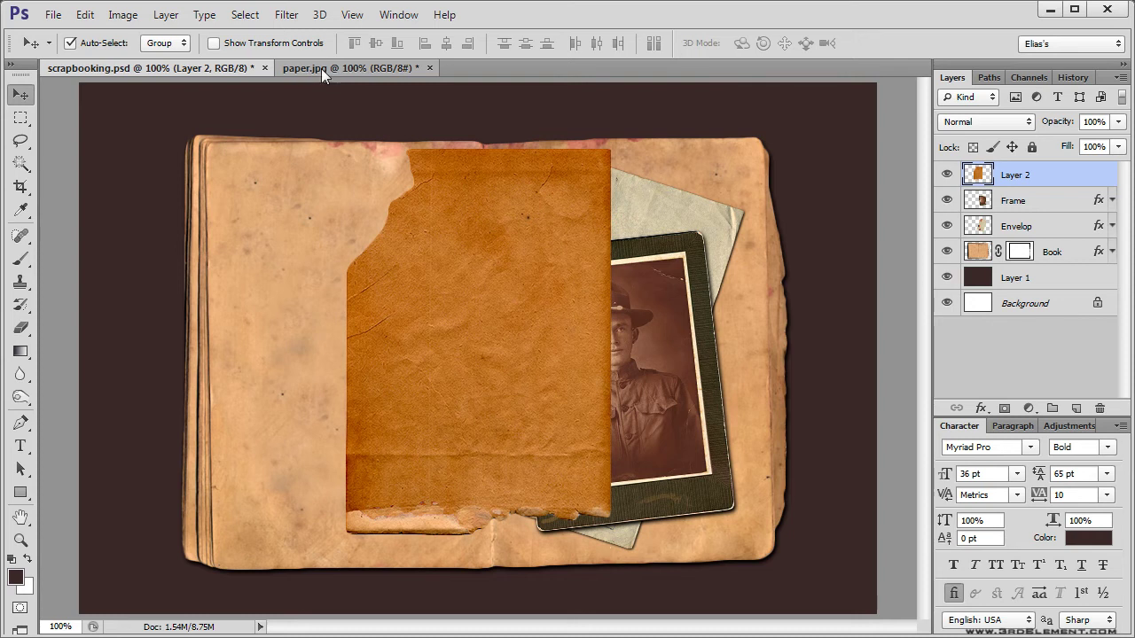
click(429, 68)
click(571, 262)
drag(438, 325, 305, 322)
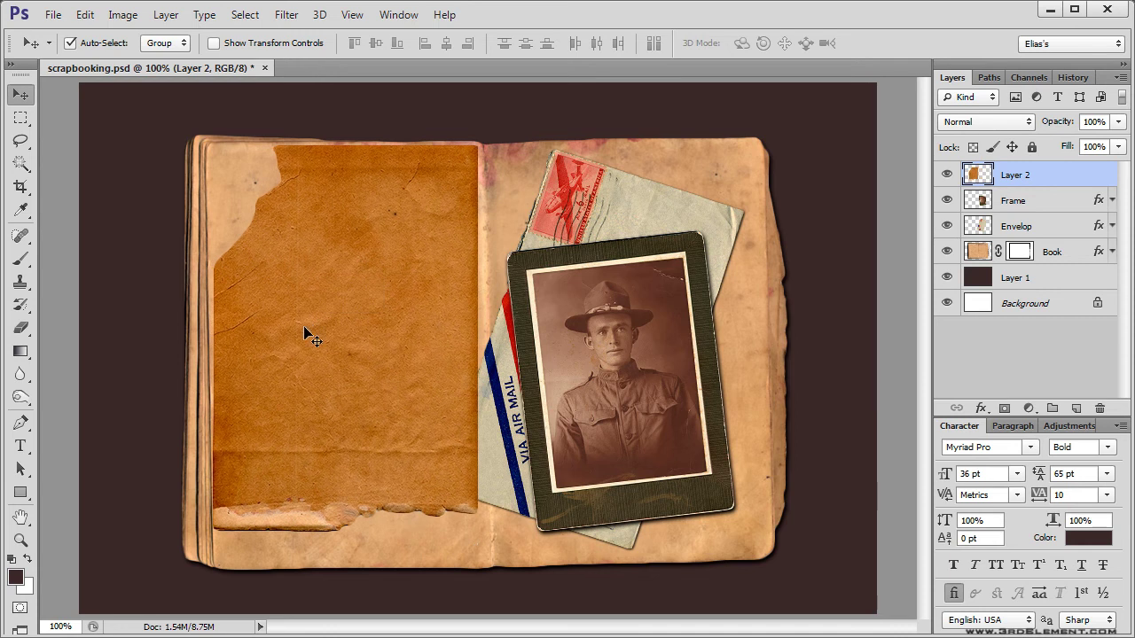
Erase the dark outline along the paper's torn bottom edge with a 10 px Eraser.
click(21, 541)
drag(295, 541, 352, 560)
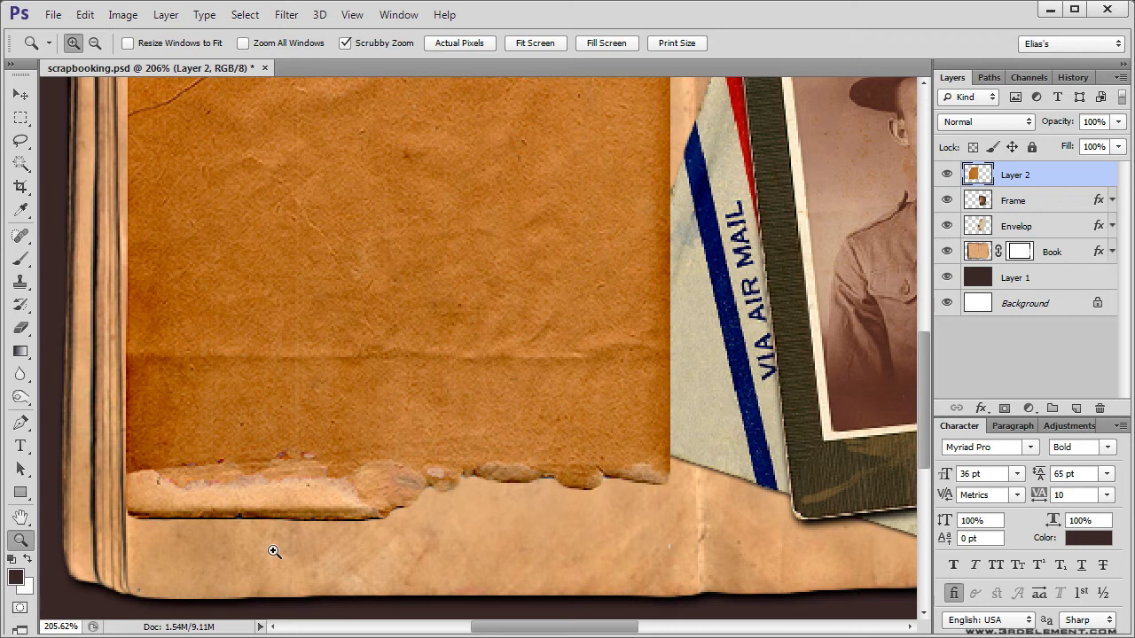
key(e)
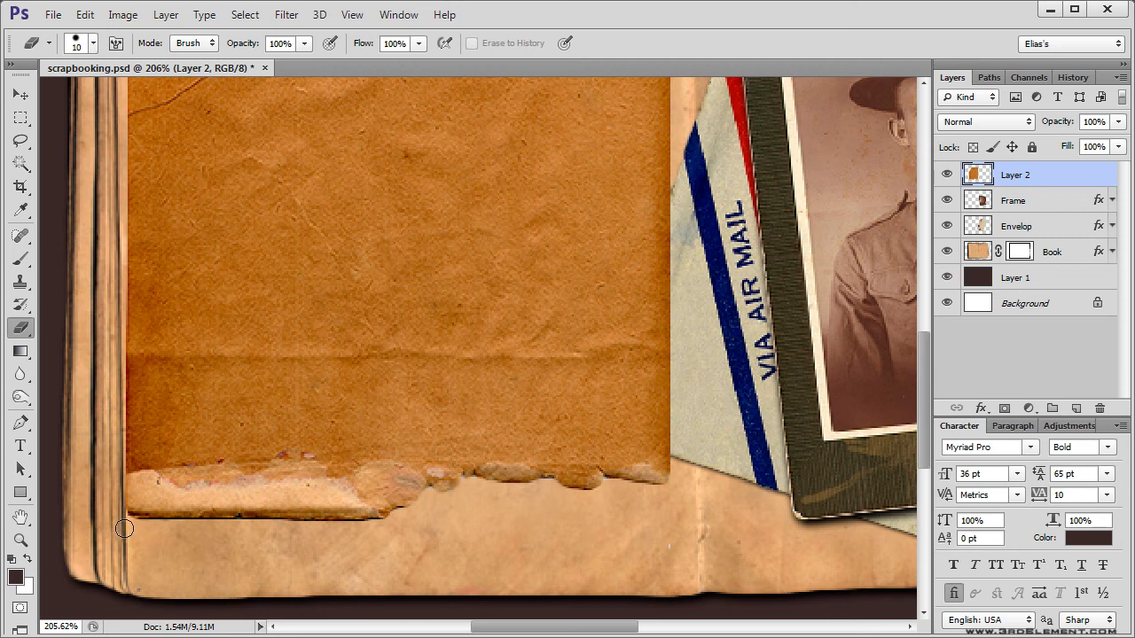
drag(122, 527, 395, 527)
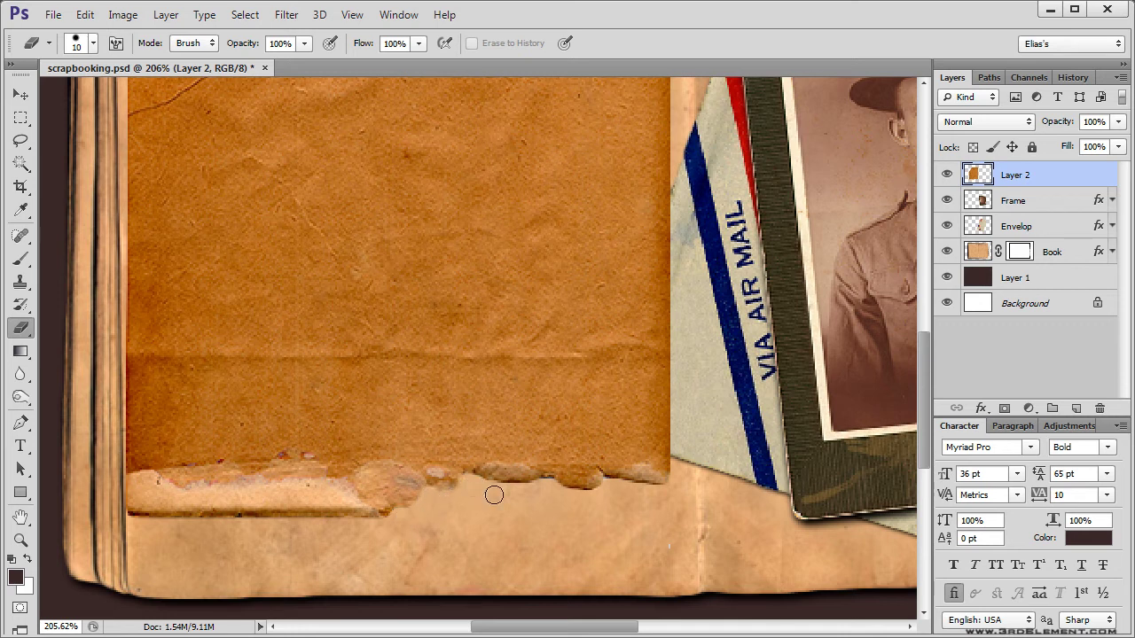
double_click(22, 542)
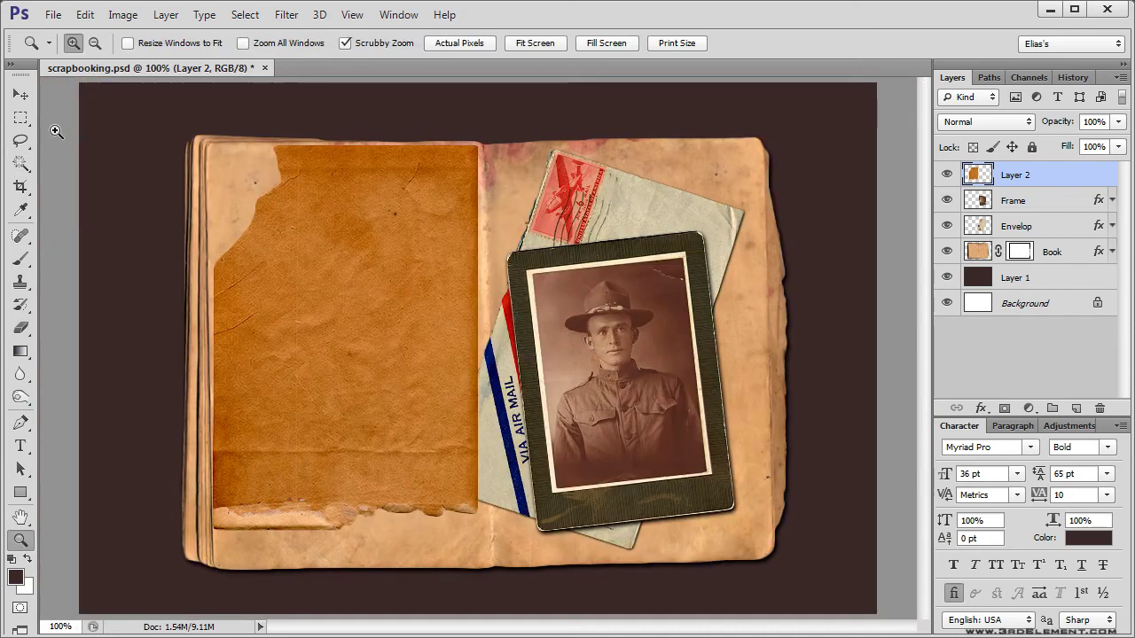
Nudge the paper slightly down and left, and flip it horizontally with Free Transform.
click(21, 96)
drag(344, 239, 341, 245)
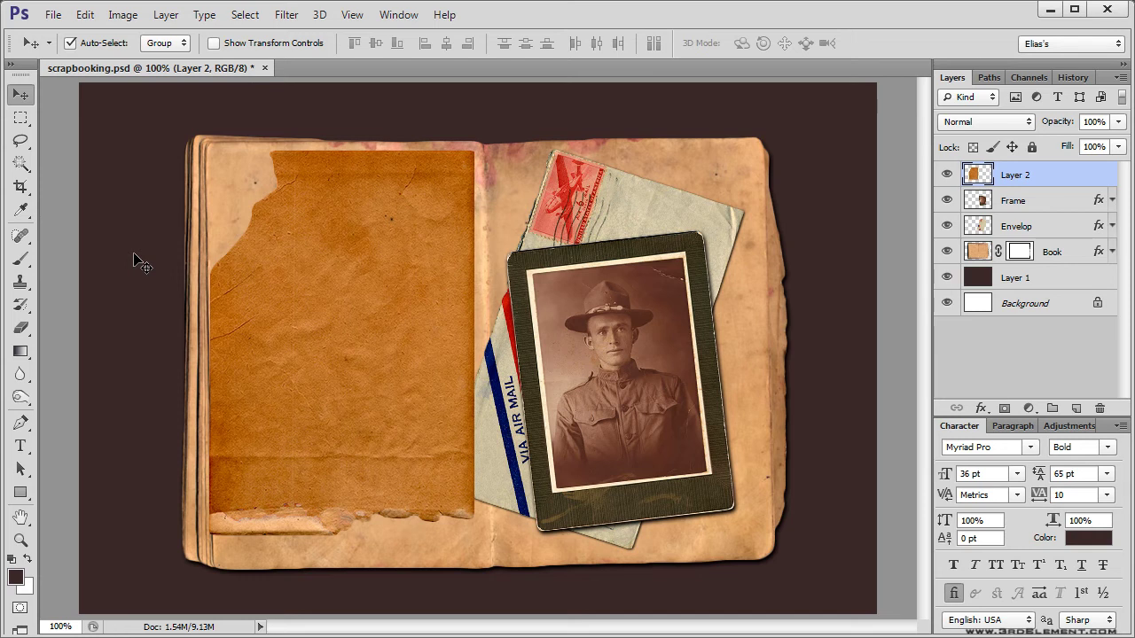
key(ctrl+t)
right_click(330, 298)
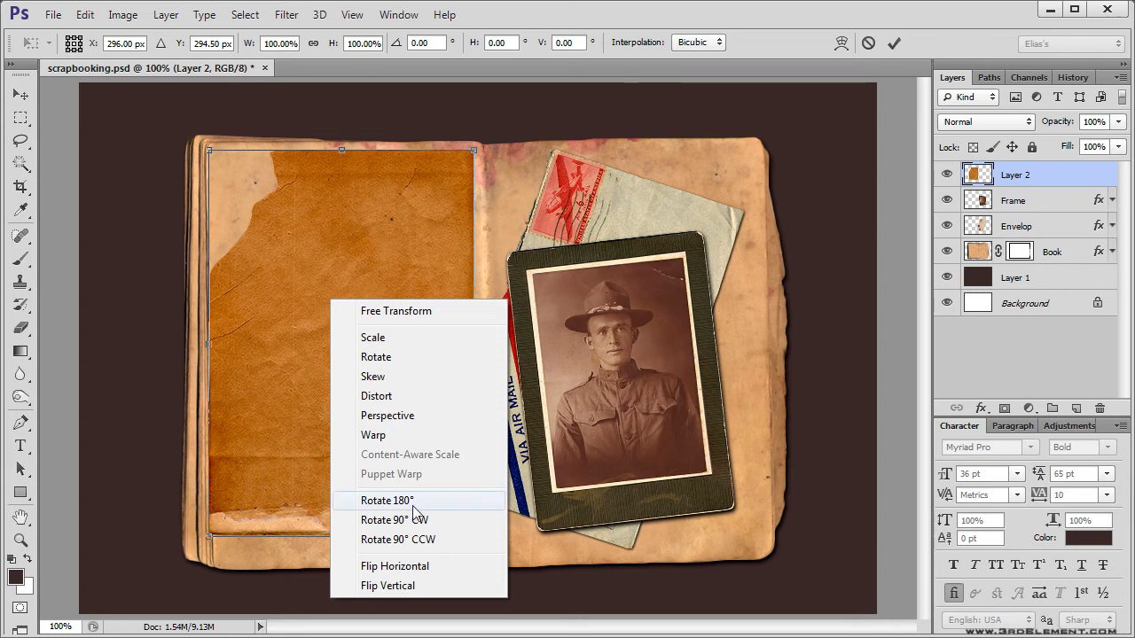
click(439, 569)
Try placing the flipped paper over the envelope and photo on the right page, rotated to about 19°.
drag(364, 303, 640, 304)
drag(798, 556, 720, 601)
drag(637, 353, 611, 339)
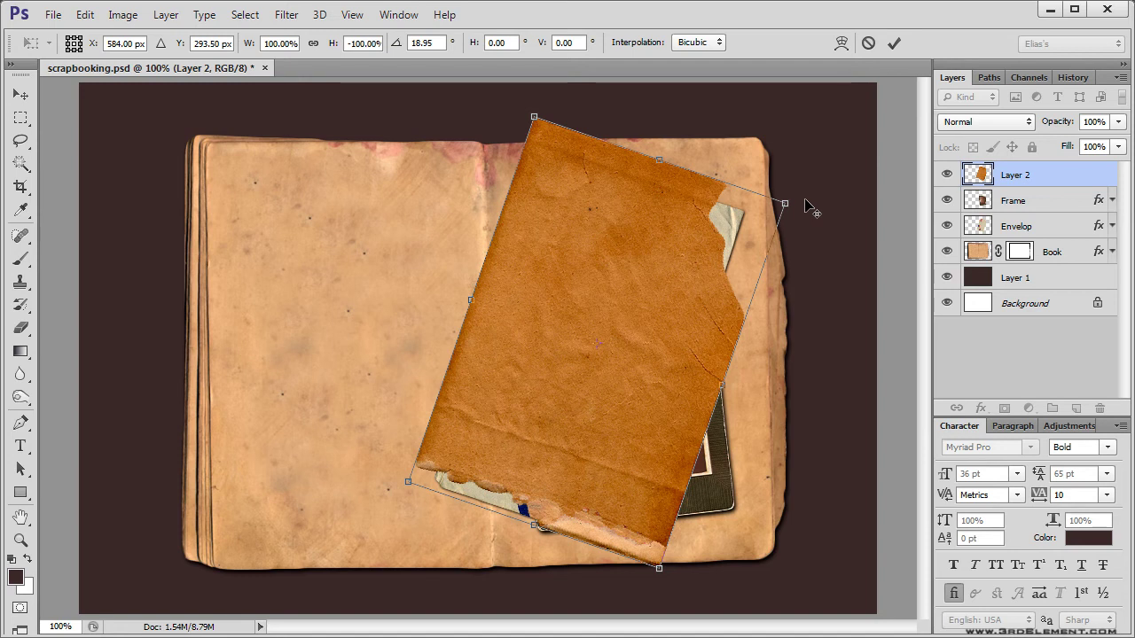
Scale the paper to about 75%, rotate it to about -6.7° and place it on the upper part of the left page.
drag(786, 204, 735, 229)
drag(613, 289, 390, 285)
drag(418, 512, 494, 462)
drag(367, 406, 370, 350)
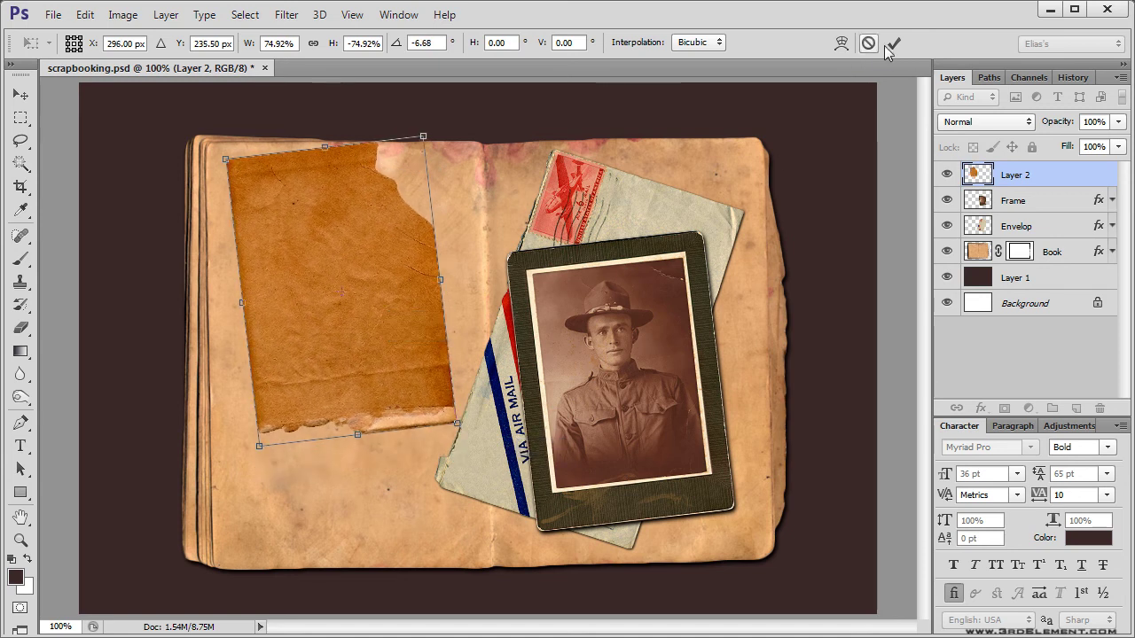
click(893, 42)
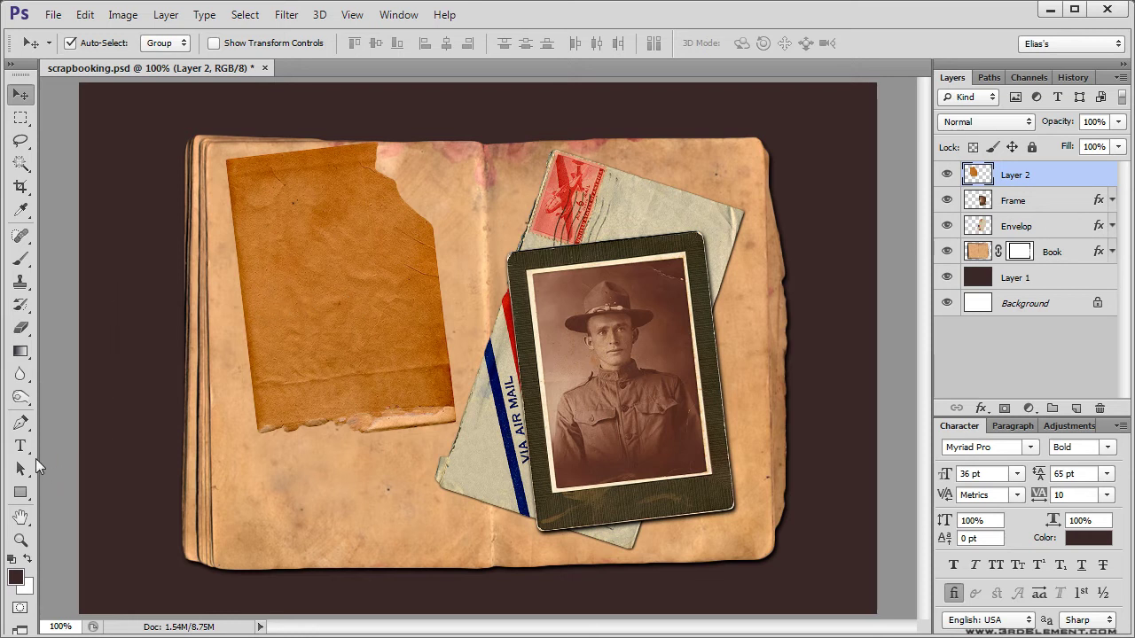
Create a paragraph text box over the torn paper and copy the whole letter from the letter-words file in Notepad.
click(22, 447)
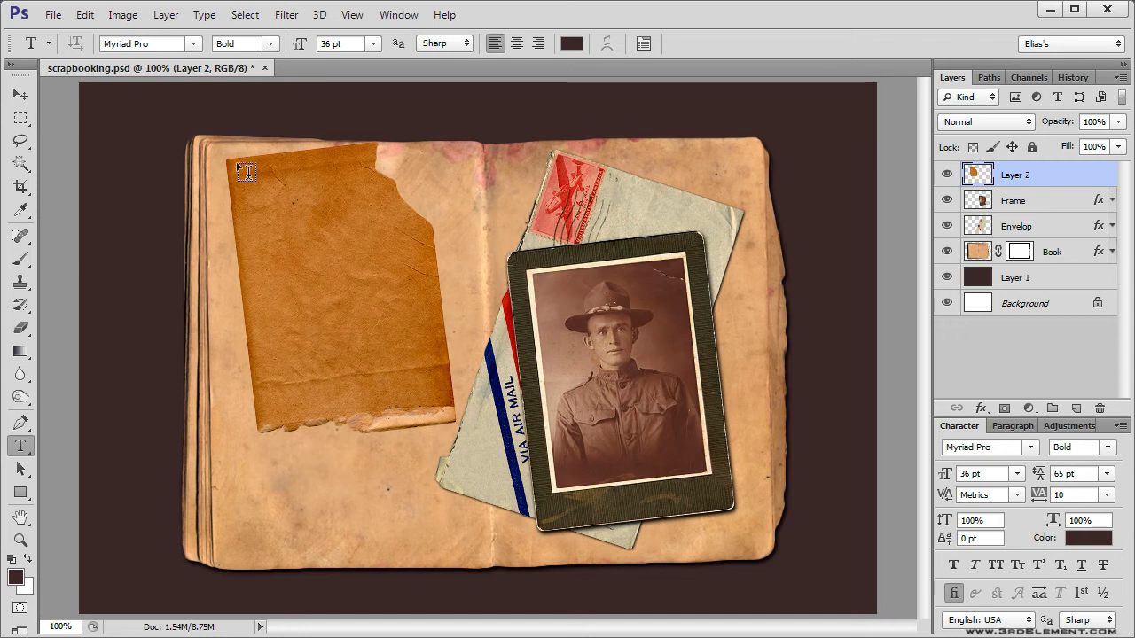
drag(246, 166, 416, 418)
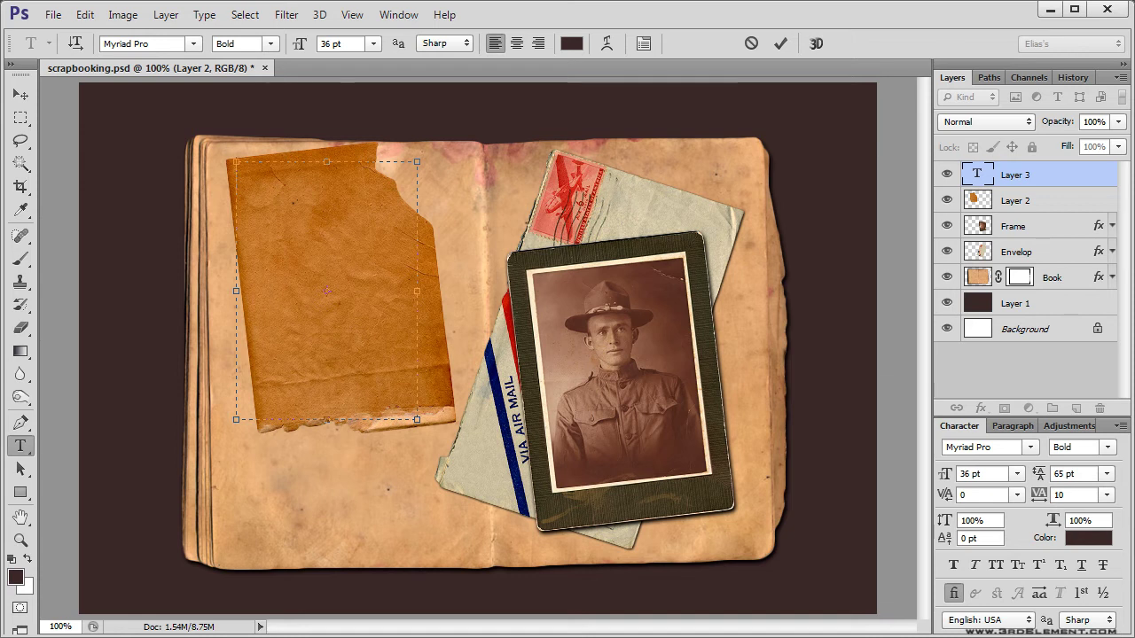
key(alt+Tab)
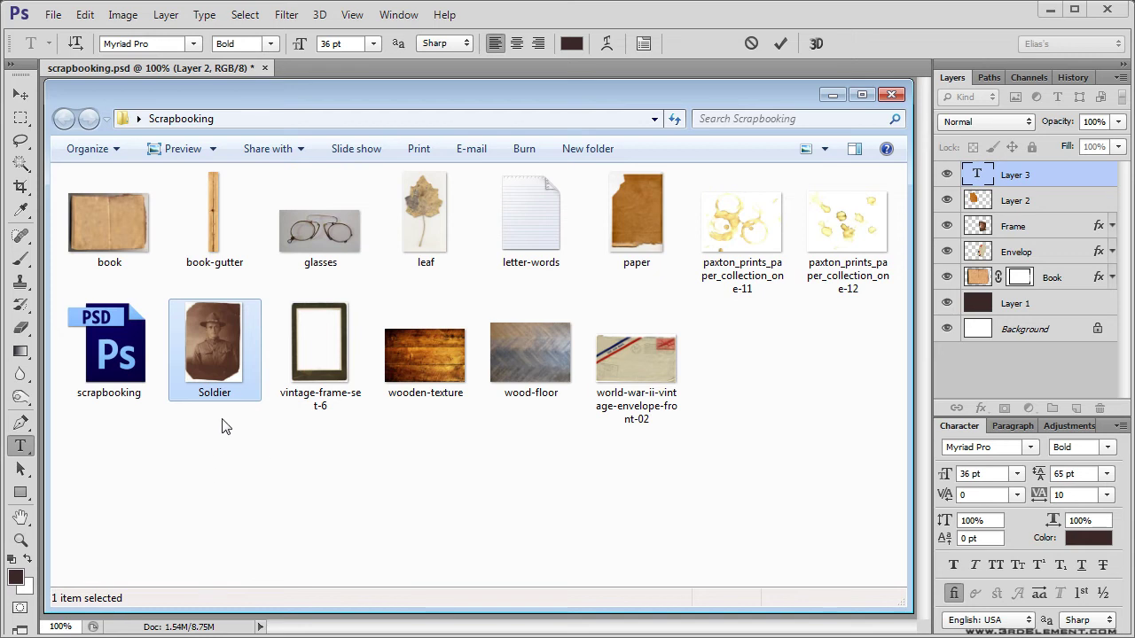
double_click(532, 232)
drag(247, 379, 189, 280)
click(239, 260)
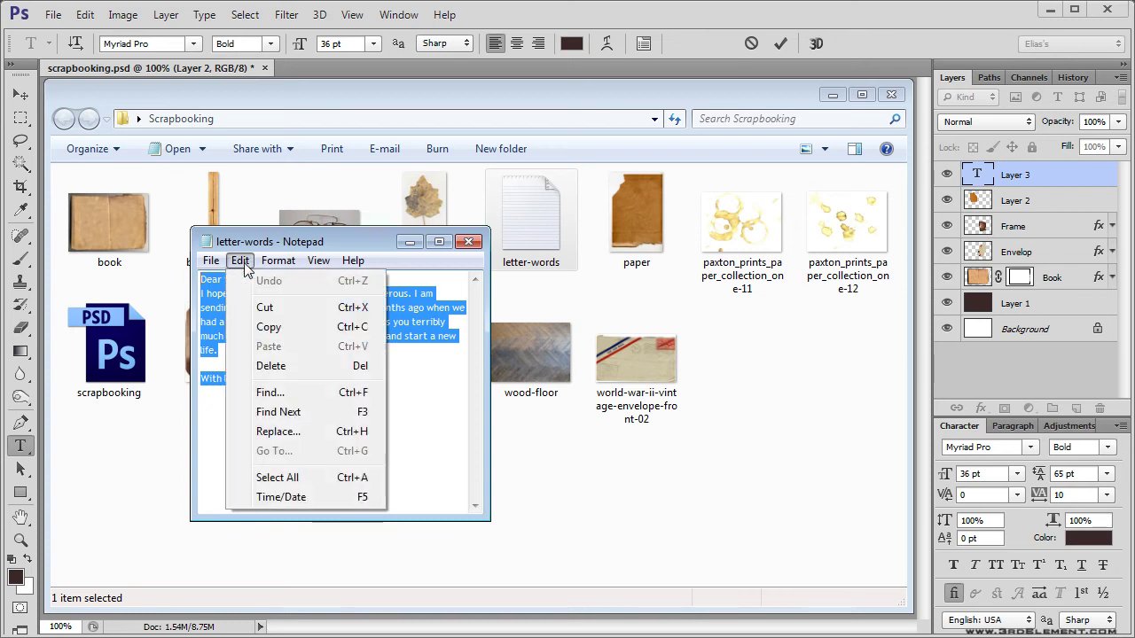
click(269, 330)
click(468, 241)
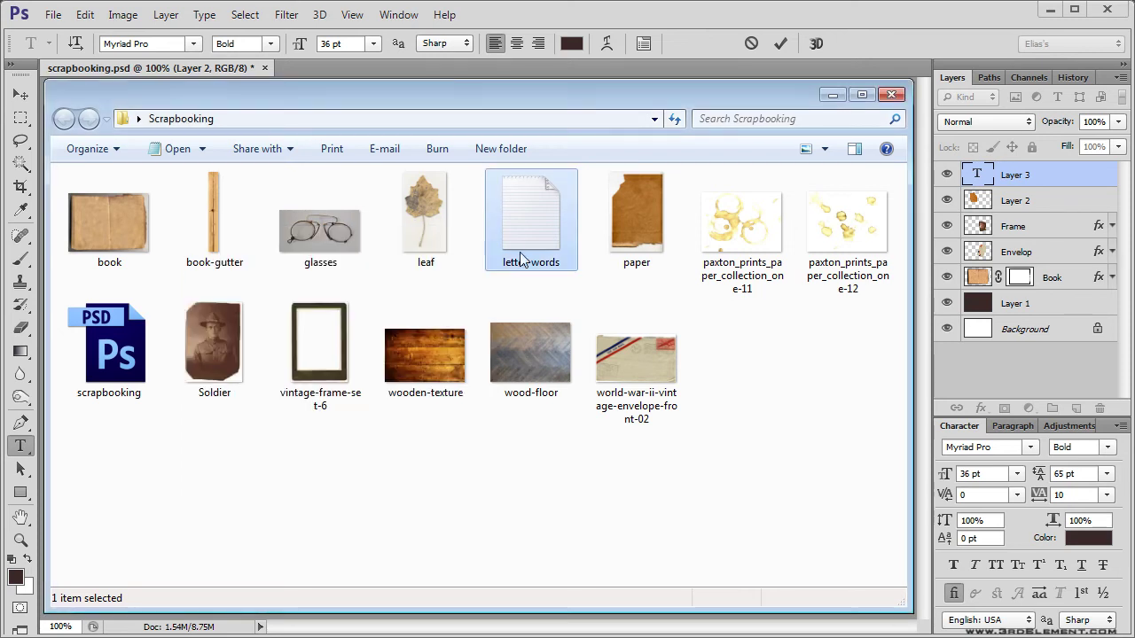
click(833, 96)
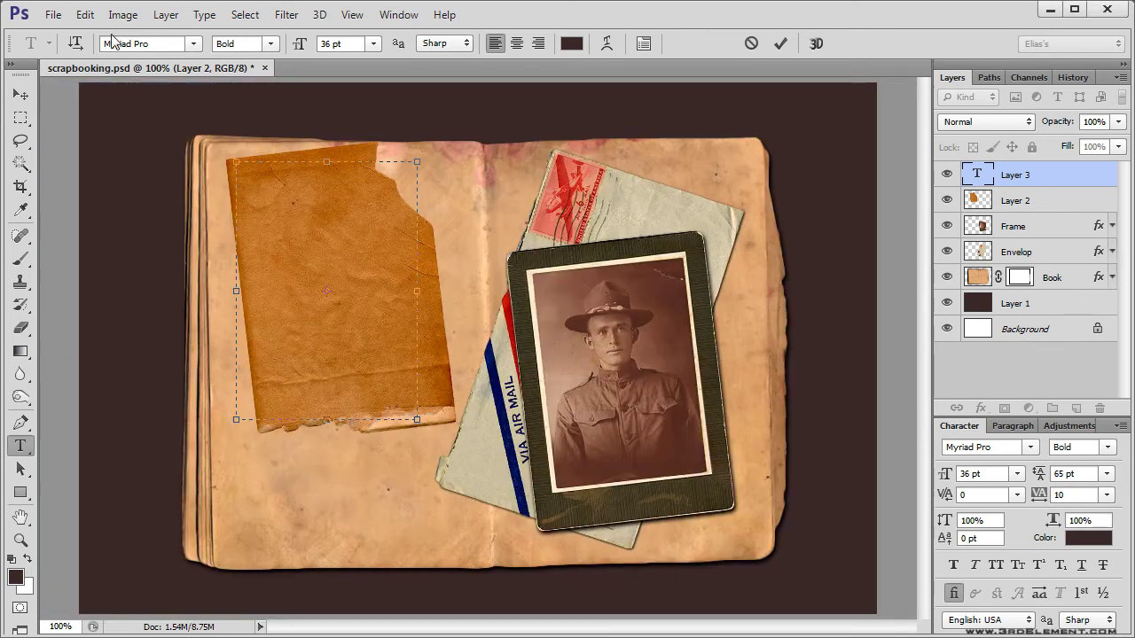
Paste the copied letter into the text box over the torn paper and commit the text.
click(85, 15)
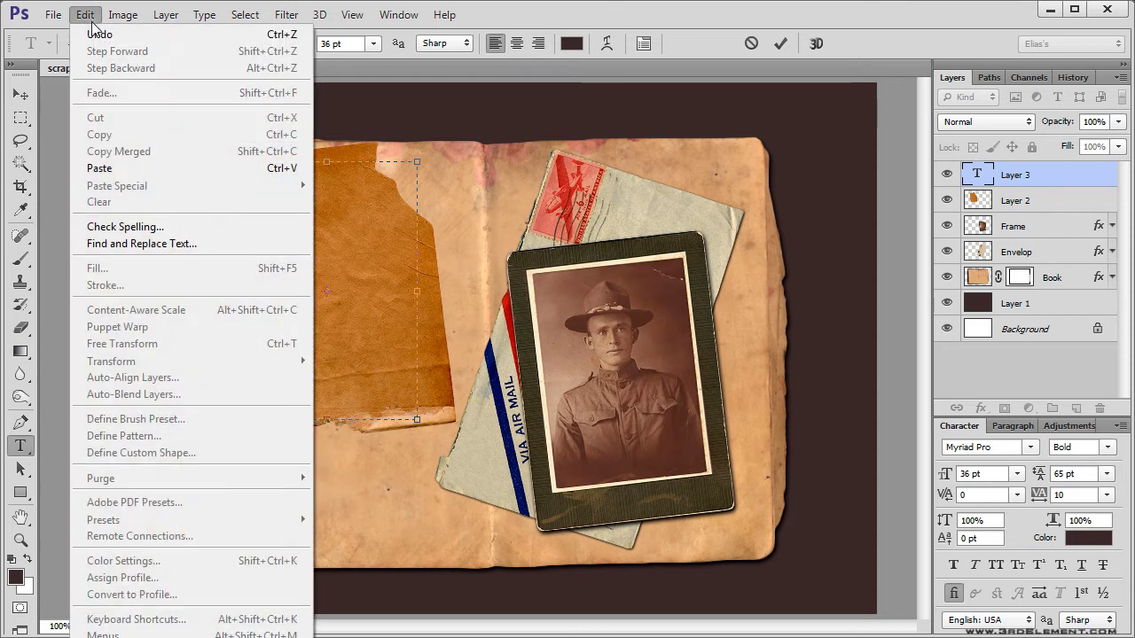
click(137, 168)
click(21, 94)
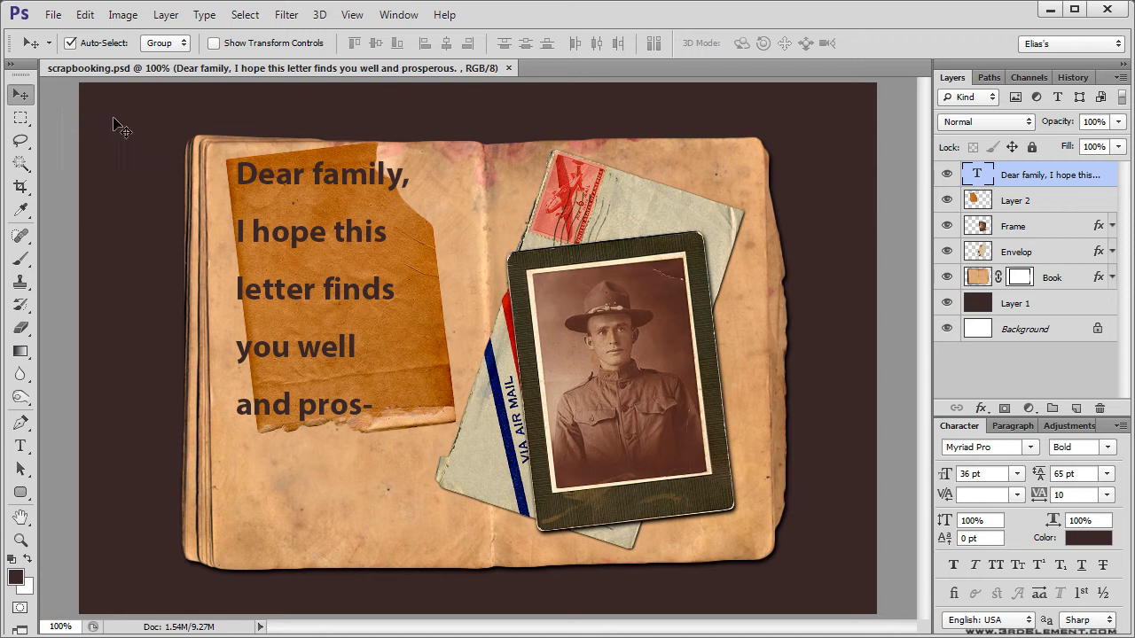
Select all of the letter text and set its font to SF Burlington Script.
double_click(978, 176)
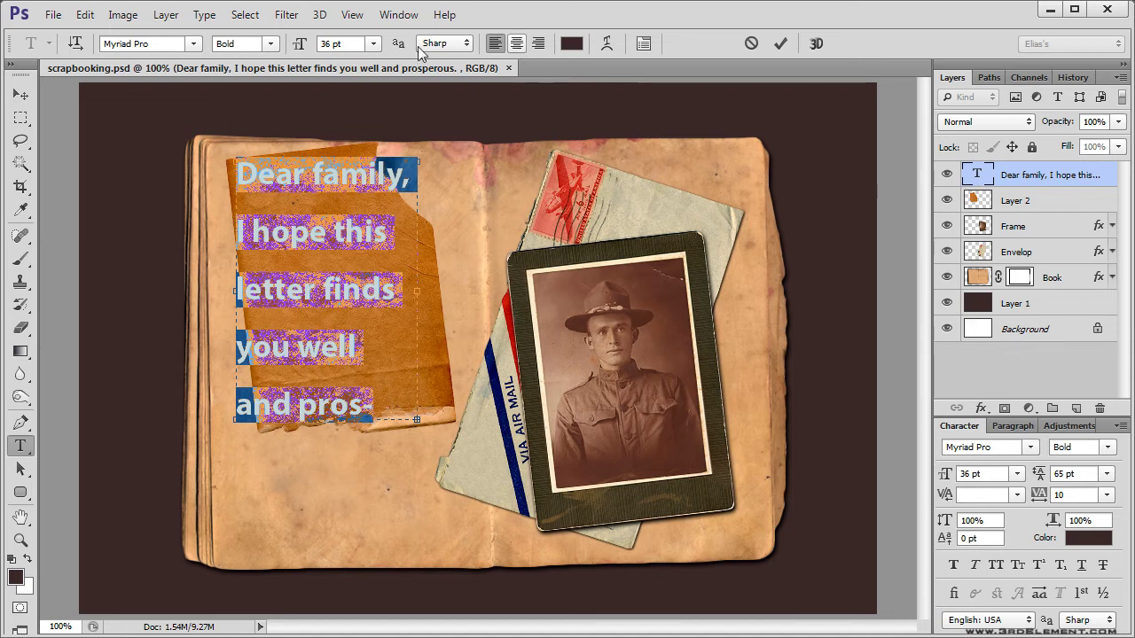
click(193, 45)
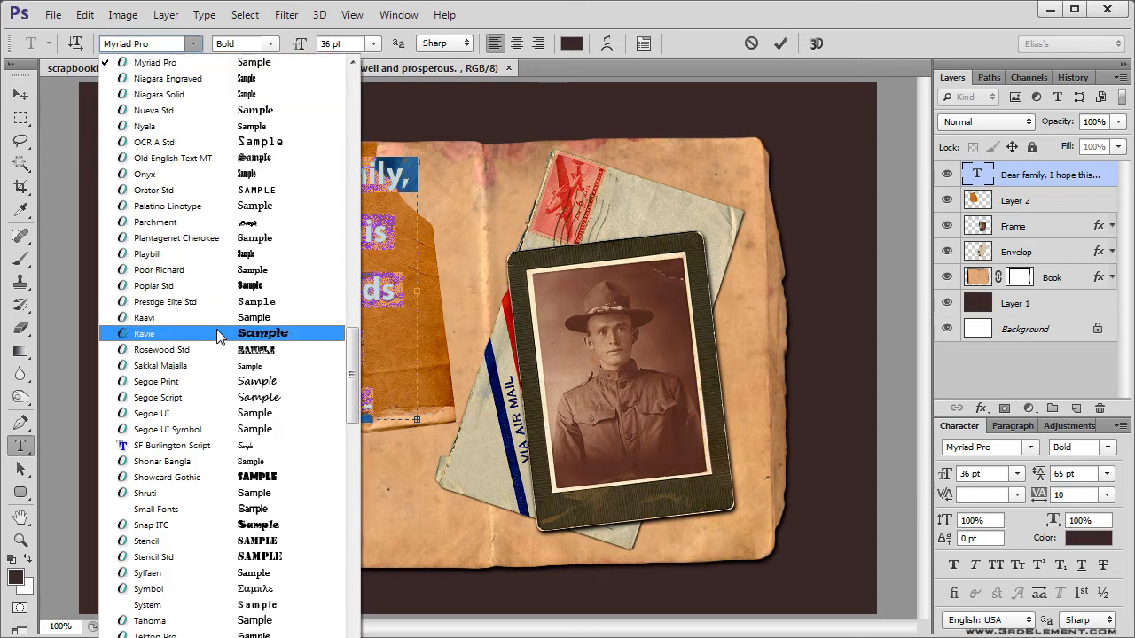
click(292, 446)
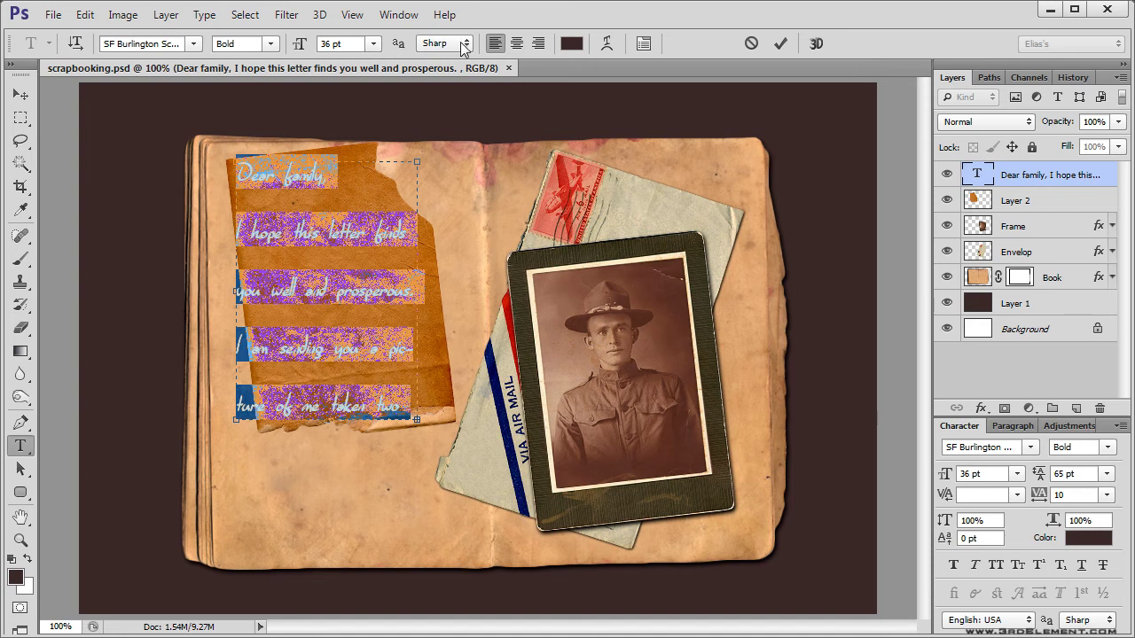
click(376, 46)
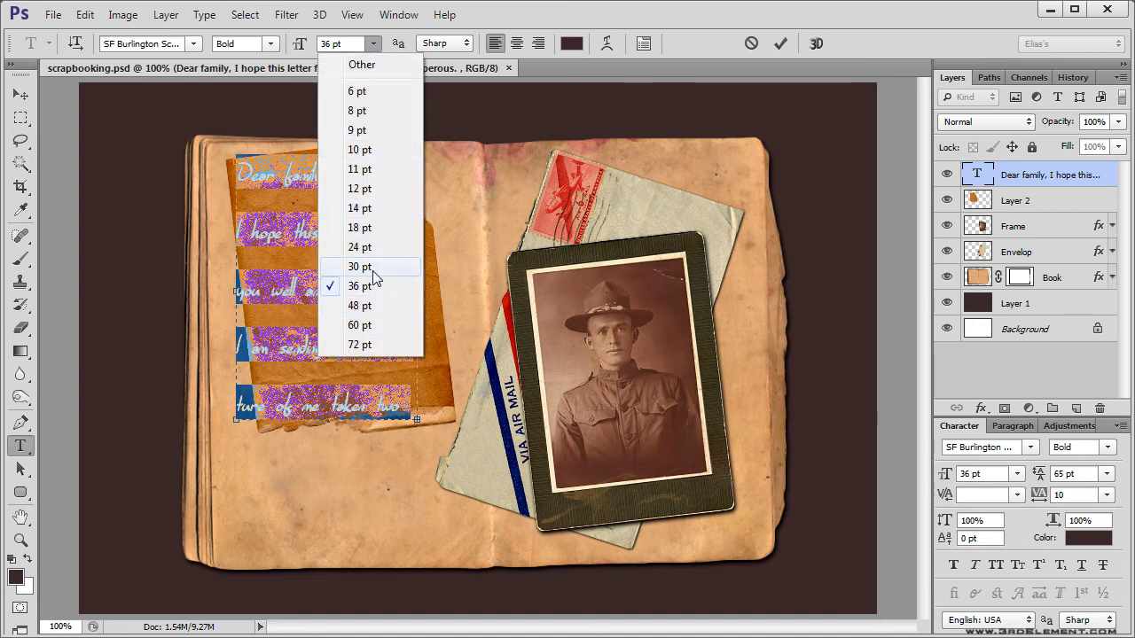
click(464, 72)
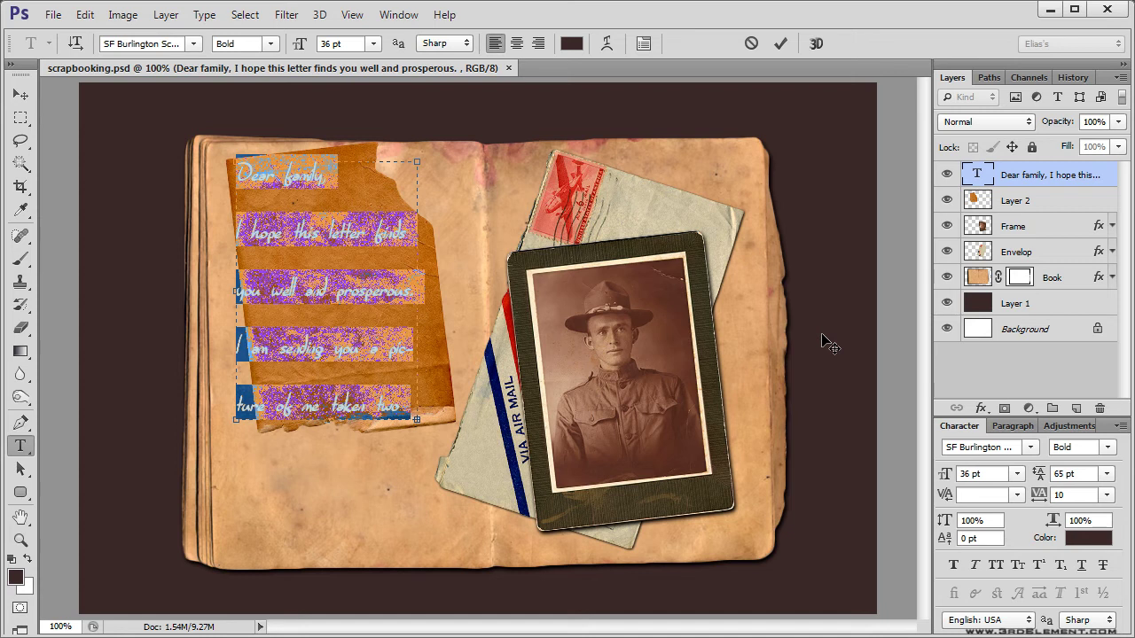
Try reducing the letter text's font size to 16 pt.
key(ctrl+shift+comma)
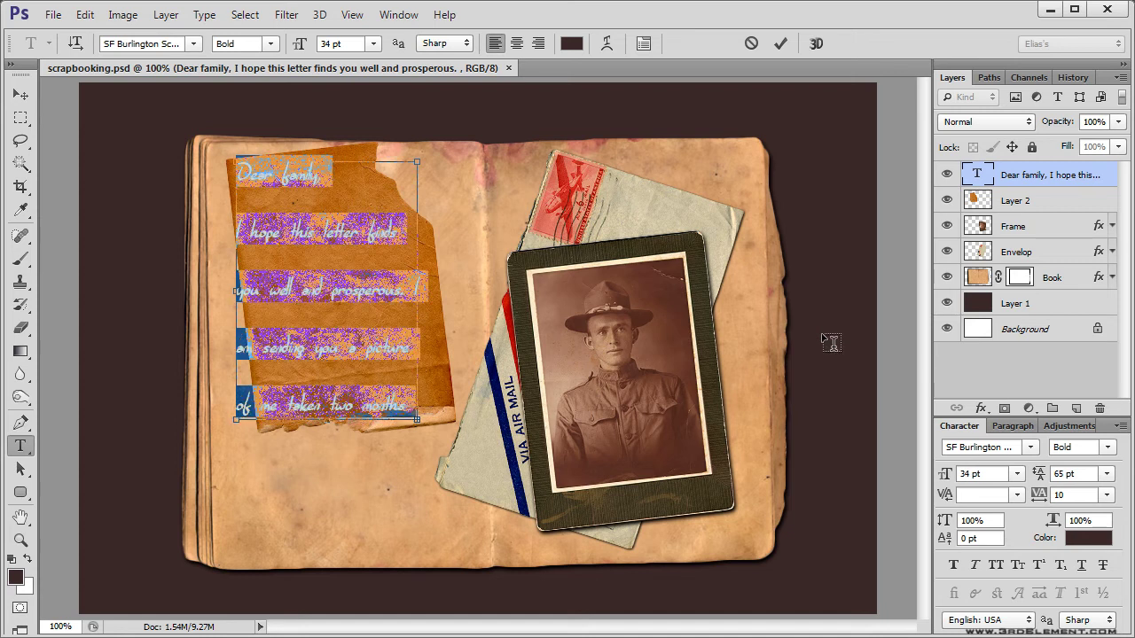
key(ctrl+shift+comma)
key(ctrl+shift+comma)
key(ctrl+shift+comma)
key(ctrl+shift+comma)
key(ctrl+shift+comma)
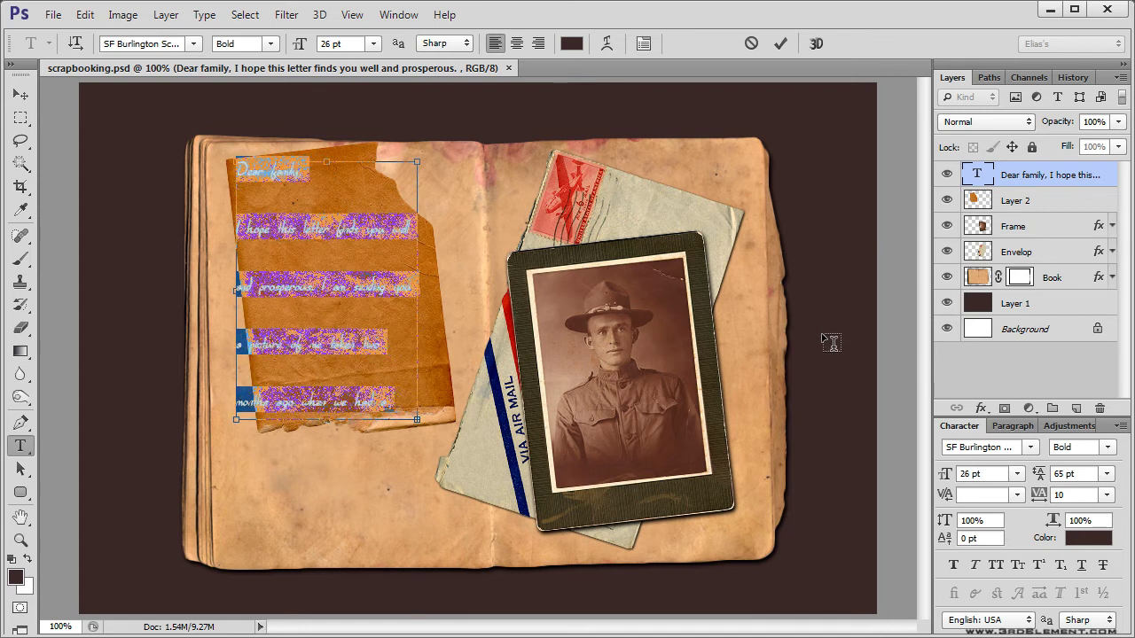
key(ctrl+shift+comma)
key(ctrl+shift+comma)
key(ctrl+shift+comma)
key(ctrl+shift+comma)
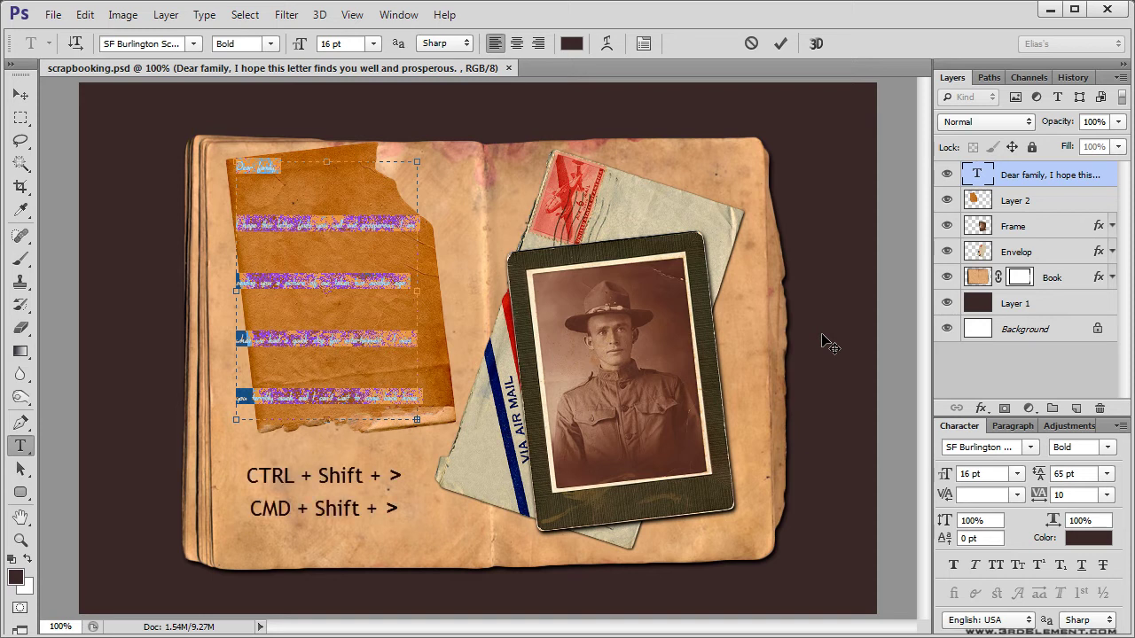
Try enlarging the letter text's font size to 38 pt.
key(ctrl+shift+period)
key(ctrl+shift+period)
key(ctrl+shift+period)
key(ctrl+shift+period)
key(ctrl+shift+period)
key(ctrl+shift+period)
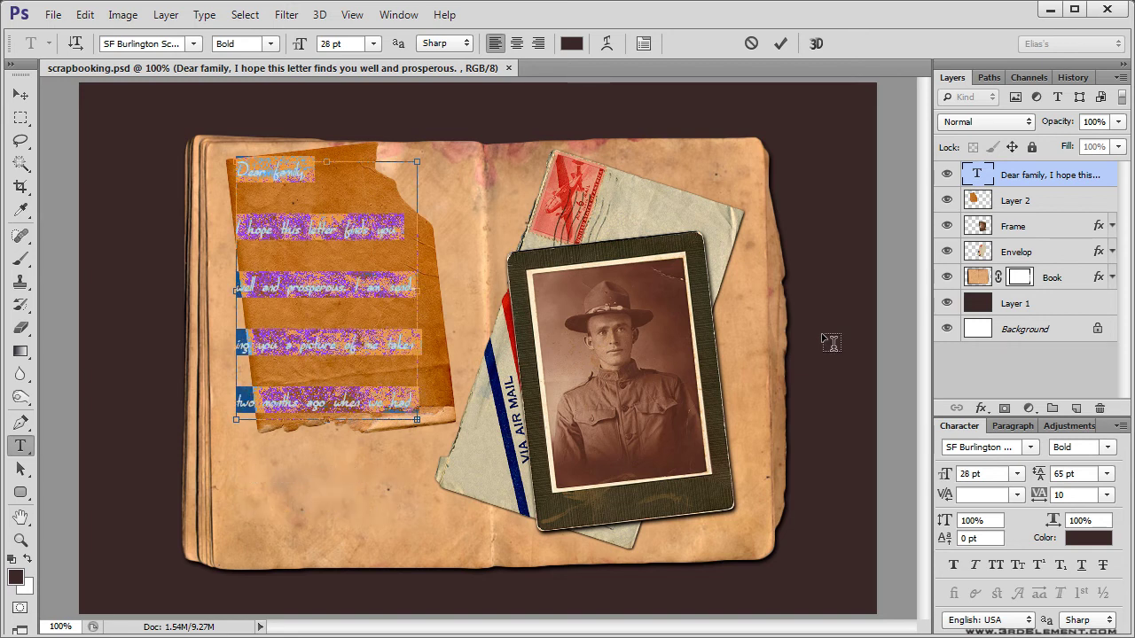
key(ctrl+shift+period)
key(ctrl+shift+period)
key(ctrl+shift+period)
key(ctrl+shift+period)
key(ctrl+shift+period)
key(ctrl+shift+period)
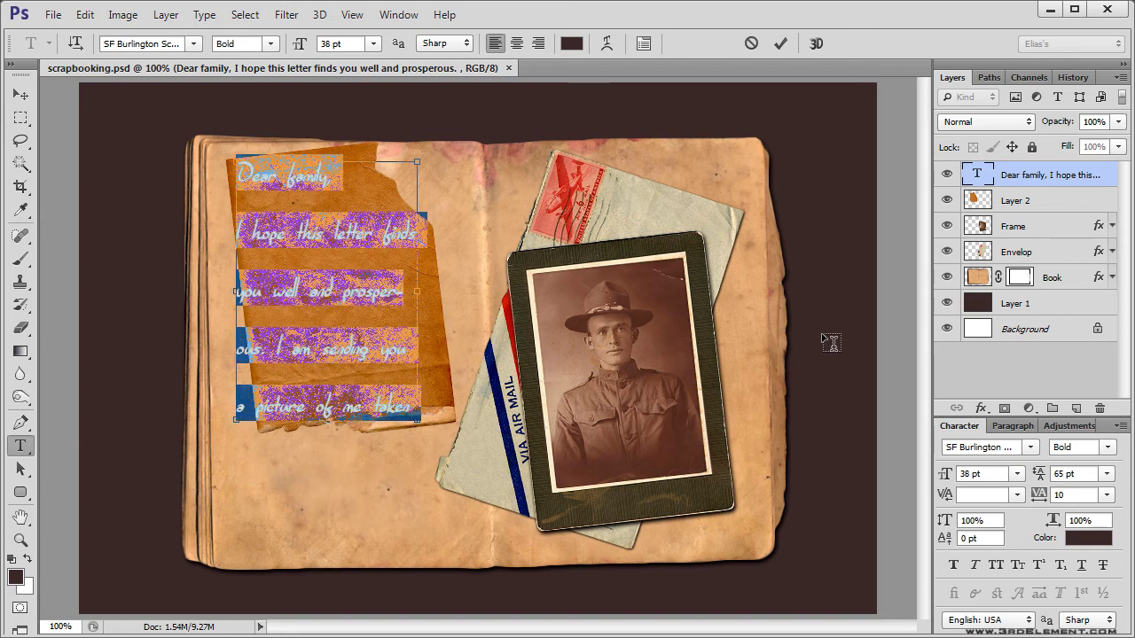
Reduce the letter text's font size to 24 pt.
key(ctrl+shift+comma)
key(ctrl+shift+comma)
key(ctrl+shift+comma)
key(ctrl+shift+comma)
key(ctrl+shift+comma)
key(ctrl+shift+comma)
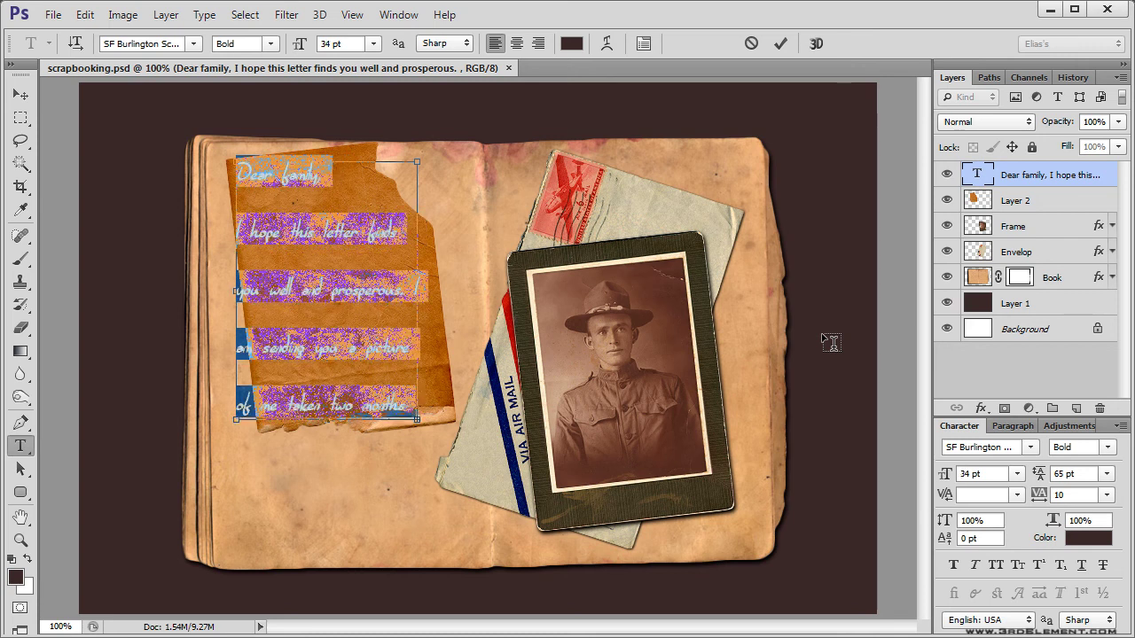
key(ctrl+shift+comma)
key(ctrl+shift+comma)
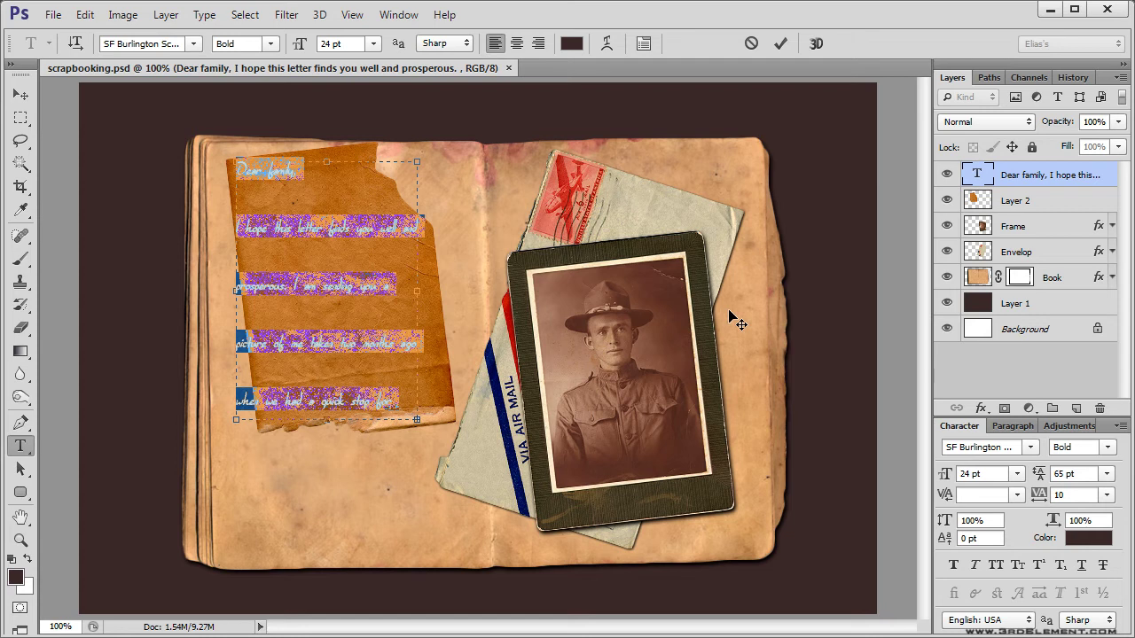
Try tightening the letter text's line spacing to a leading of 17 pt.
key(alt+Up)
key(alt+Up)
key(alt+Up)
key(alt+Up)
key(alt+Up)
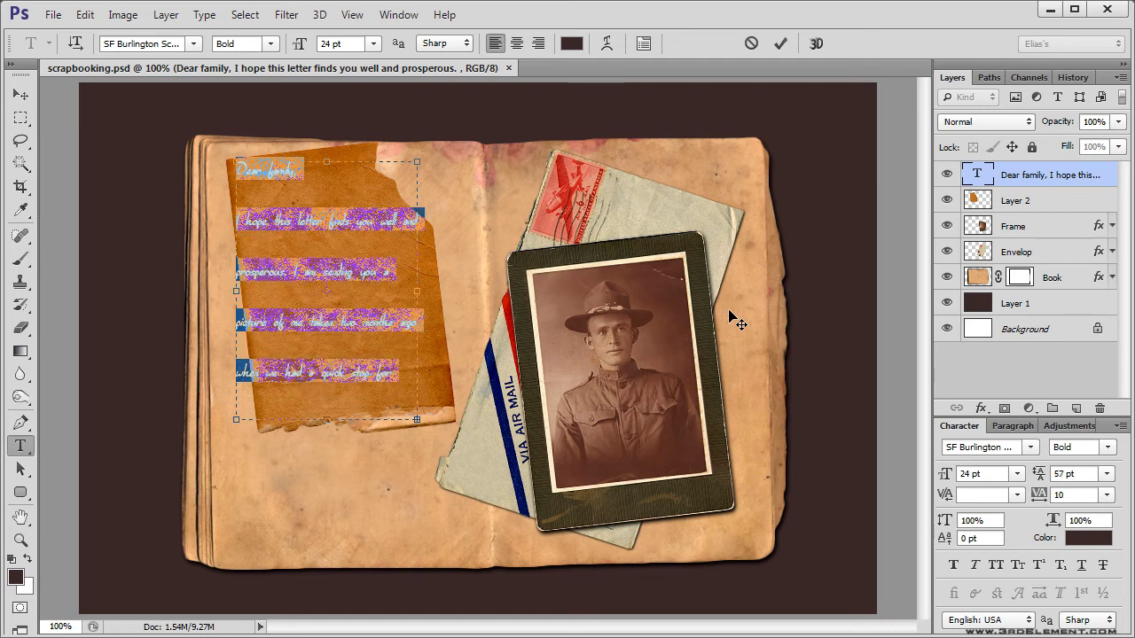
key(alt+Up)
key(alt+Up)
key(alt+Up)
key(alt+Up)
key(alt+Up)
key(alt+Up)
key(alt+Up)
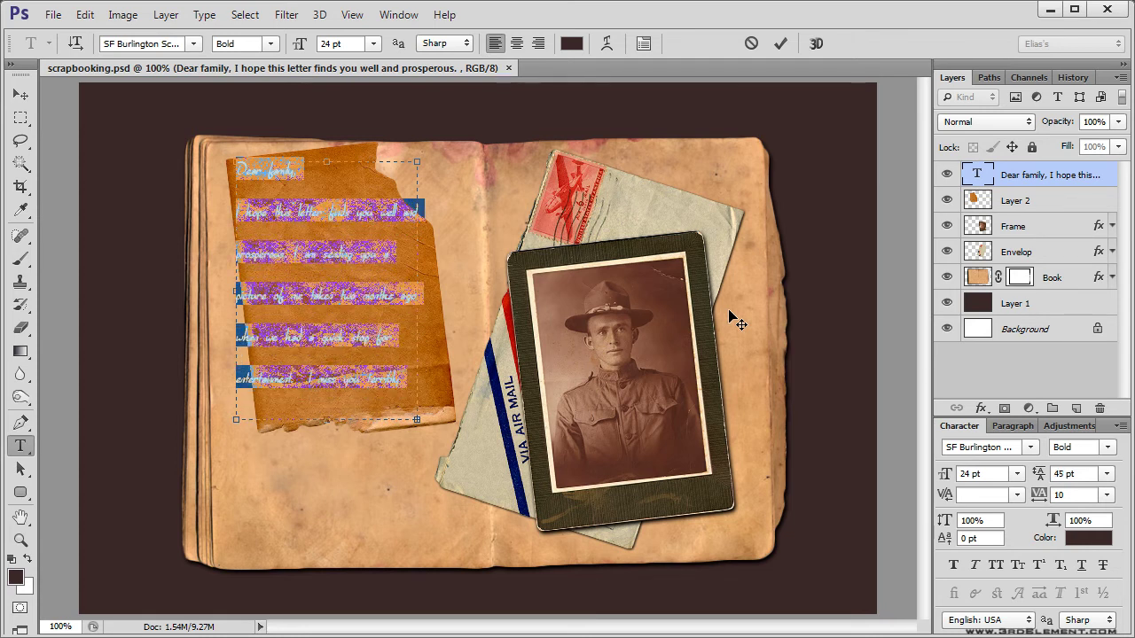
key(alt+Up)
key(alt+Up)
key(alt+Up)
key(alt+Up)
key(alt+Up)
key(alt+Up)
key(alt+Up)
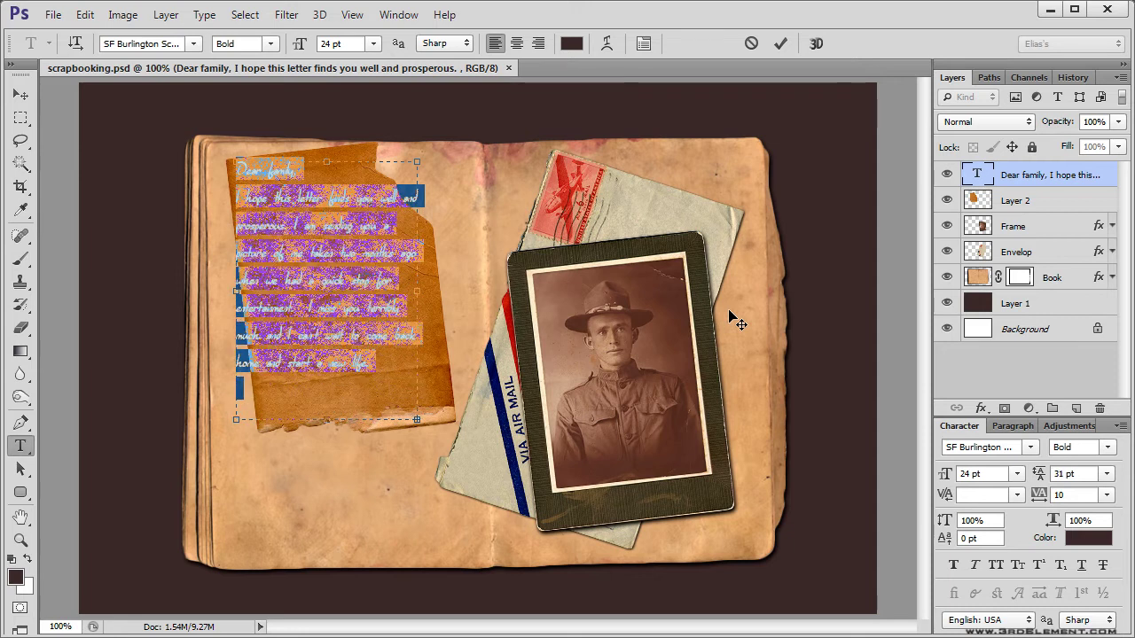
key(alt+Up)
key(alt+Up)
key(alt+Up)
key(alt+Up)
key(alt+Up)
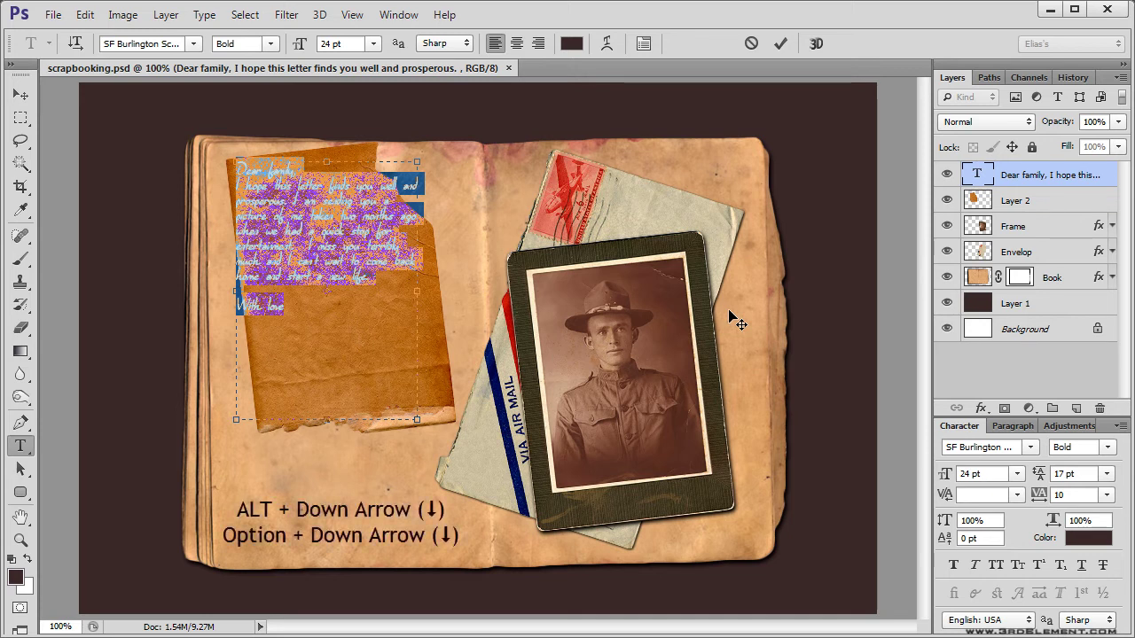
Set the letter text's leading to 25 pt and commit the text edit.
key(alt+Down)
key(alt+Down)
key(alt+Down)
key(alt+Down)
key(alt+Down)
key(alt+Down)
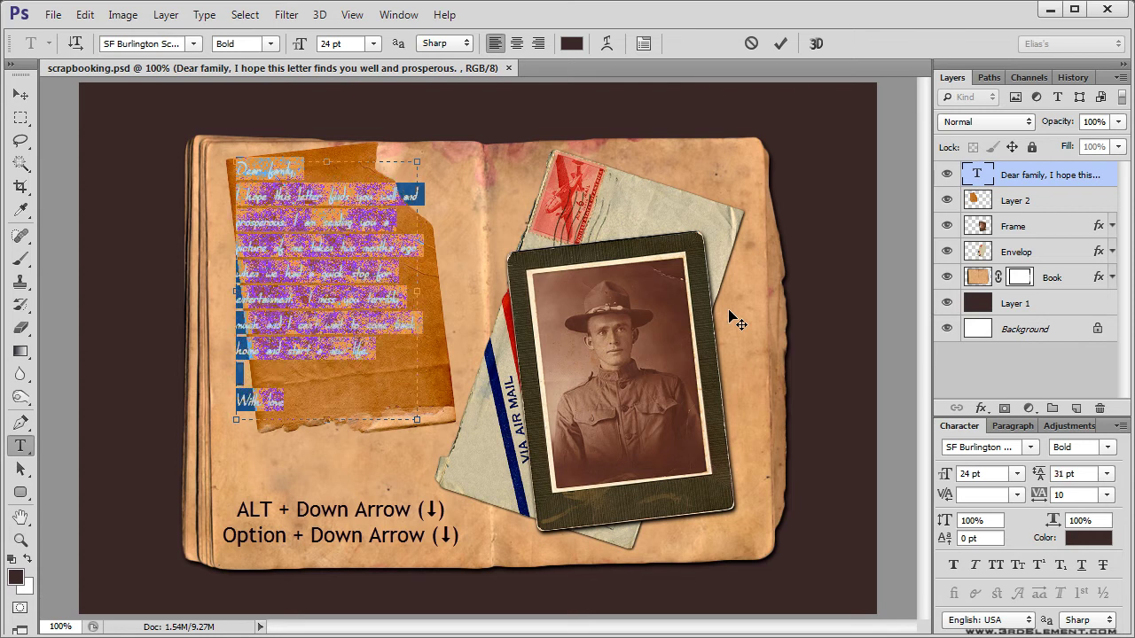
key(alt+Up)
key(alt+Up)
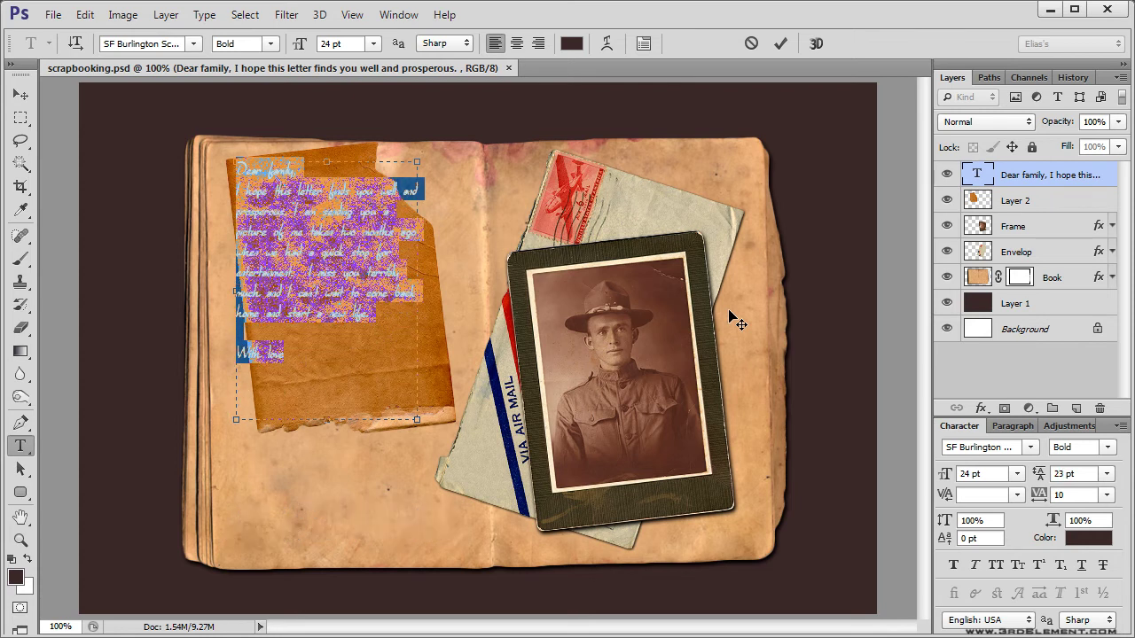
key(alt+Down)
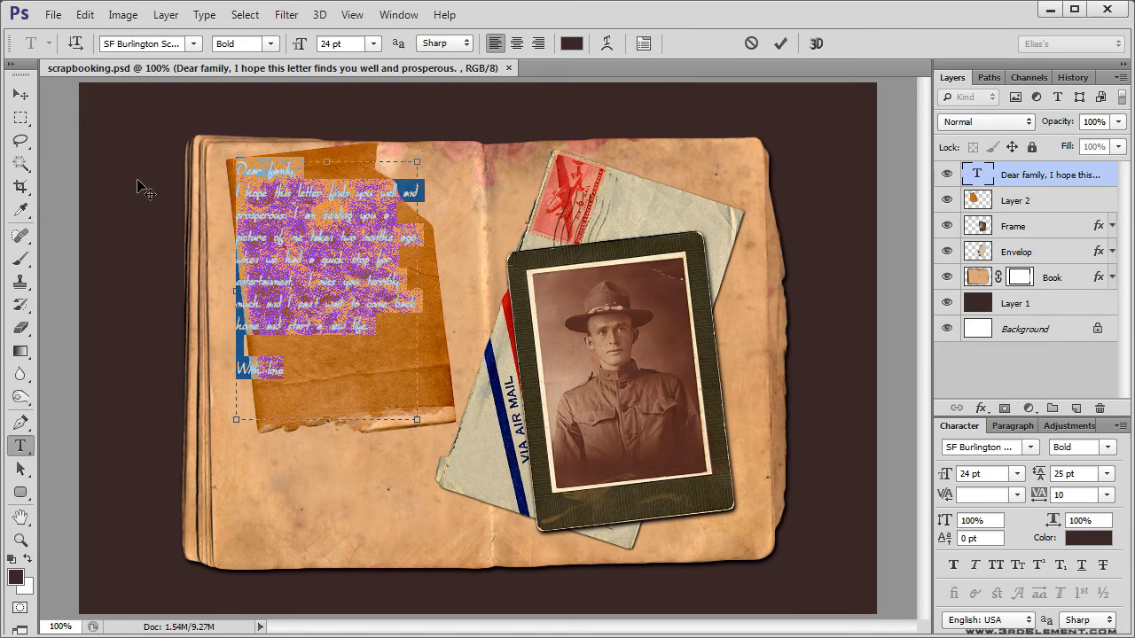
click(21, 95)
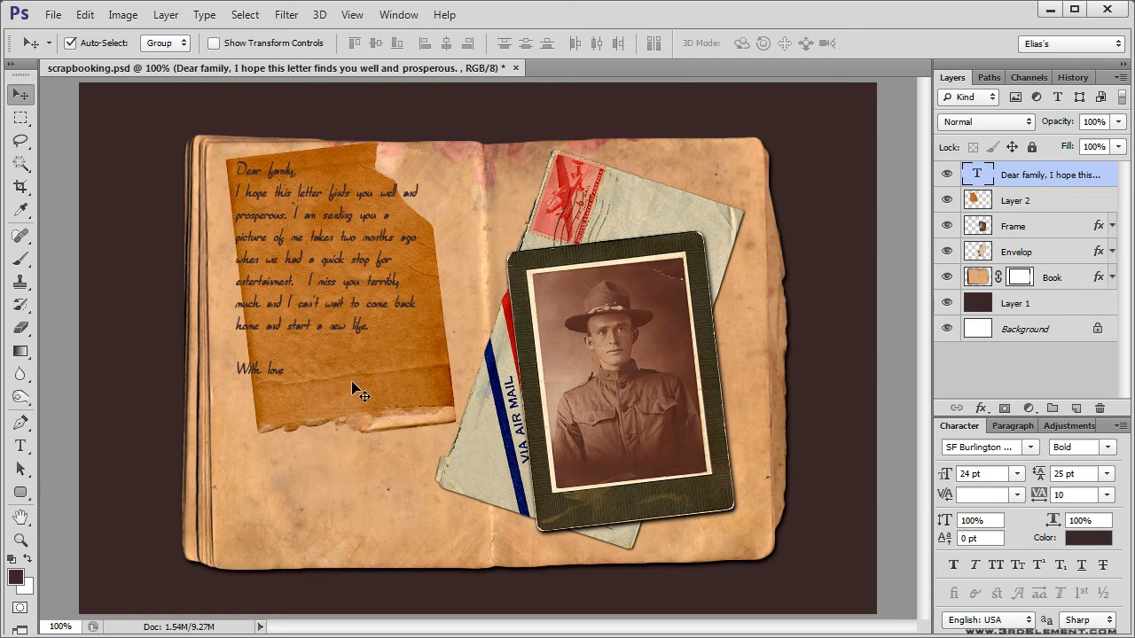
Rotate the letter text to about -6.5° to match the torn paper's tilt and move it slightly down and to the right.
key(ctrl+t)
drag(443, 441, 461, 425)
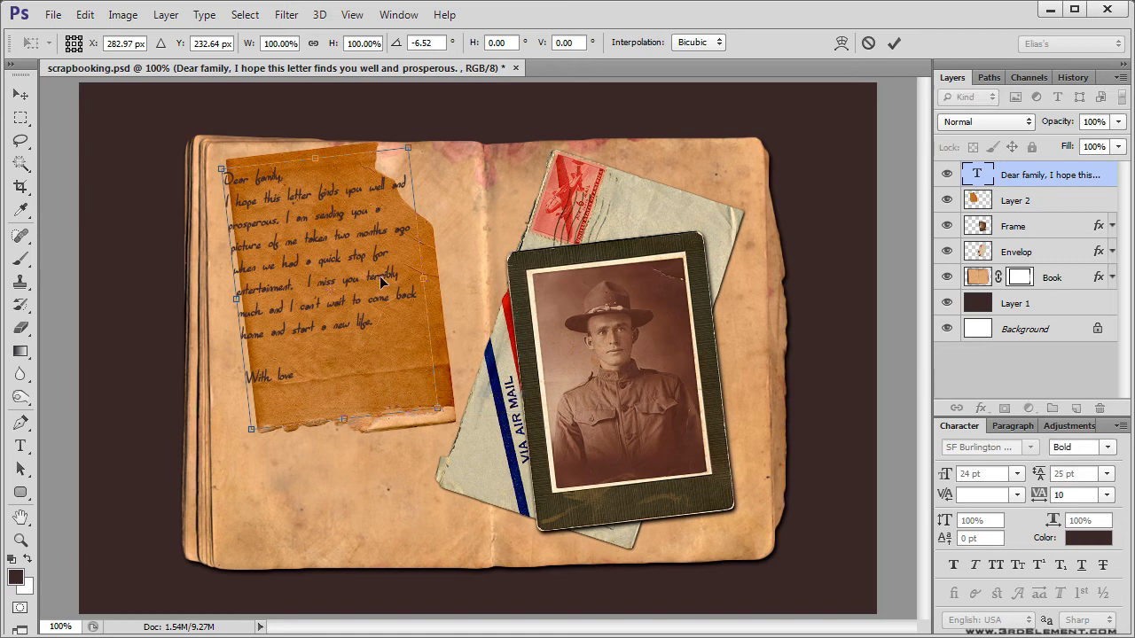
drag(382, 278, 394, 301)
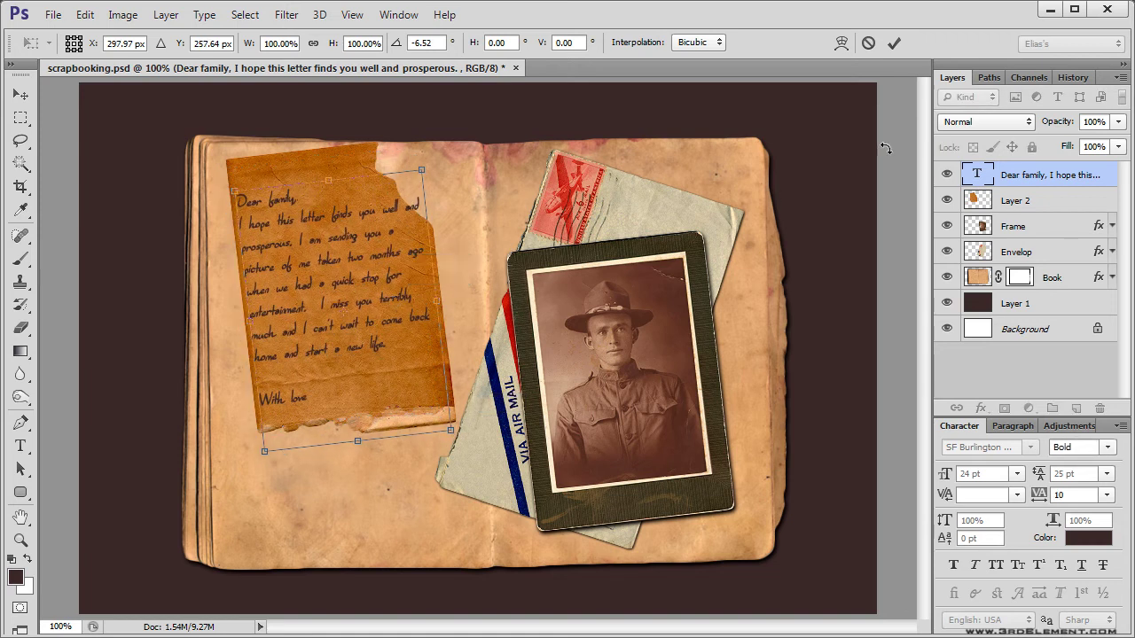
click(893, 43)
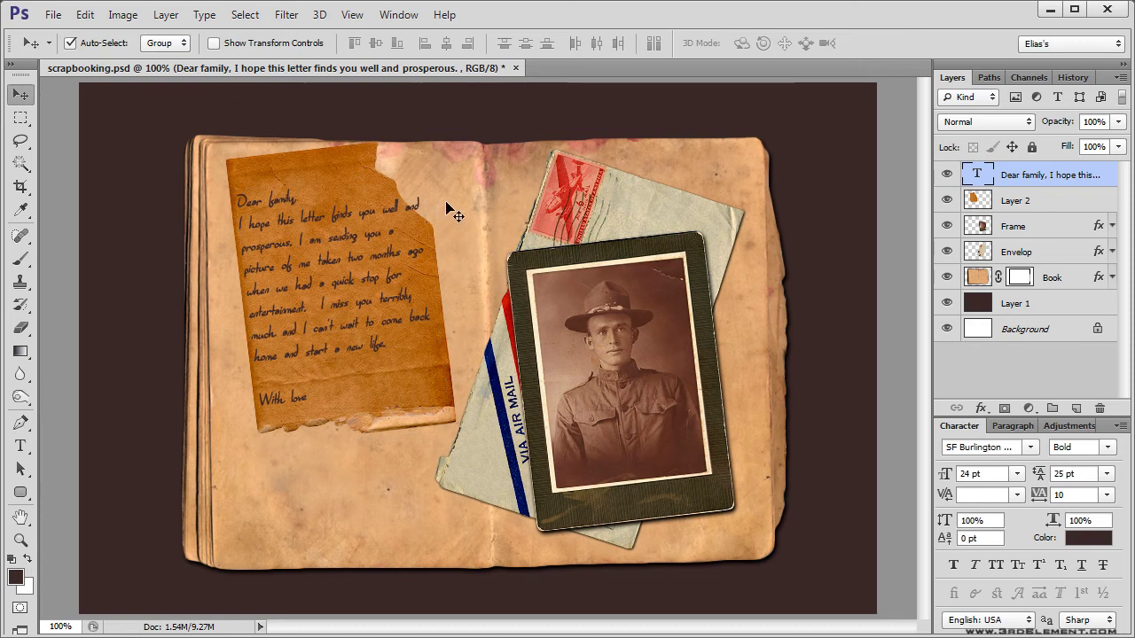
Reduce the whole letter's leading to 21 pt and commit the text.
double_click(979, 178)
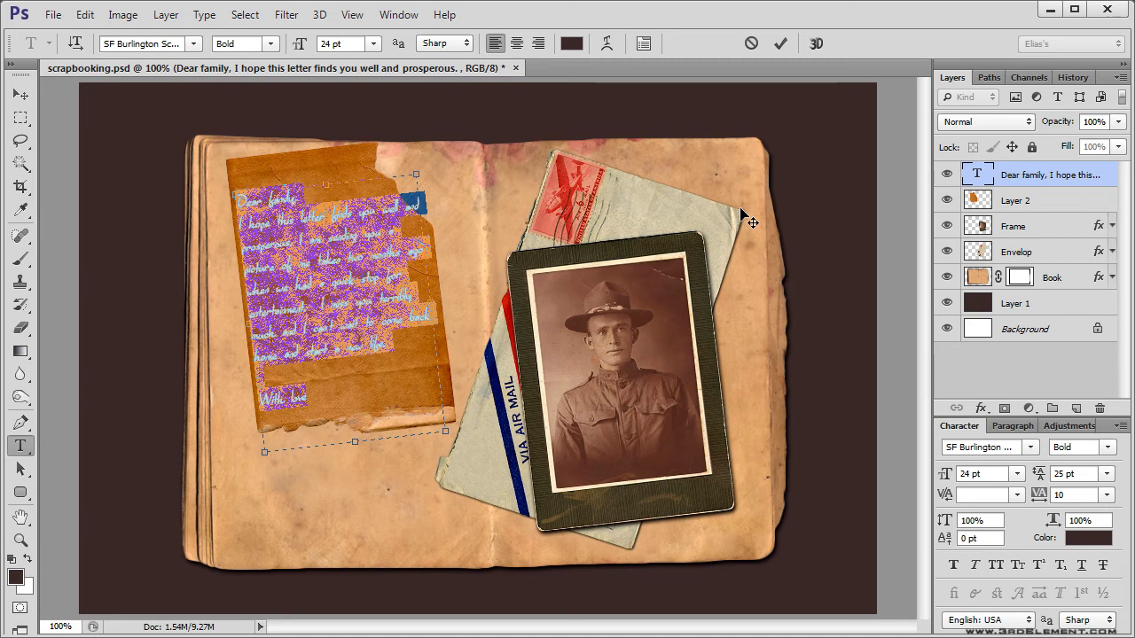
key(alt+Up)
key(alt+Up)
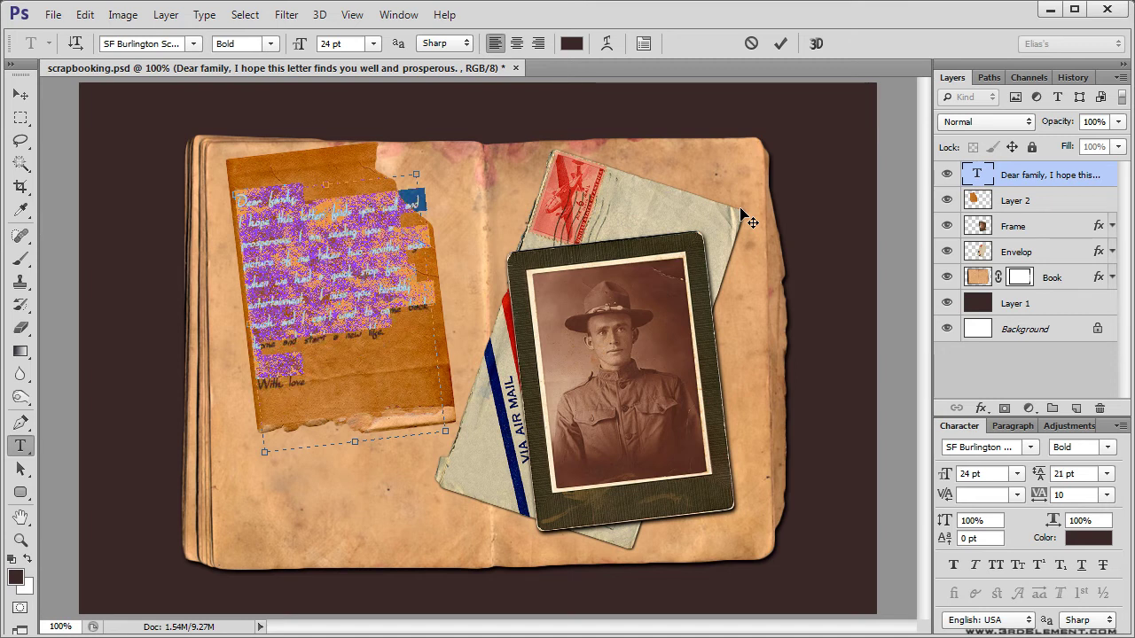
click(781, 43)
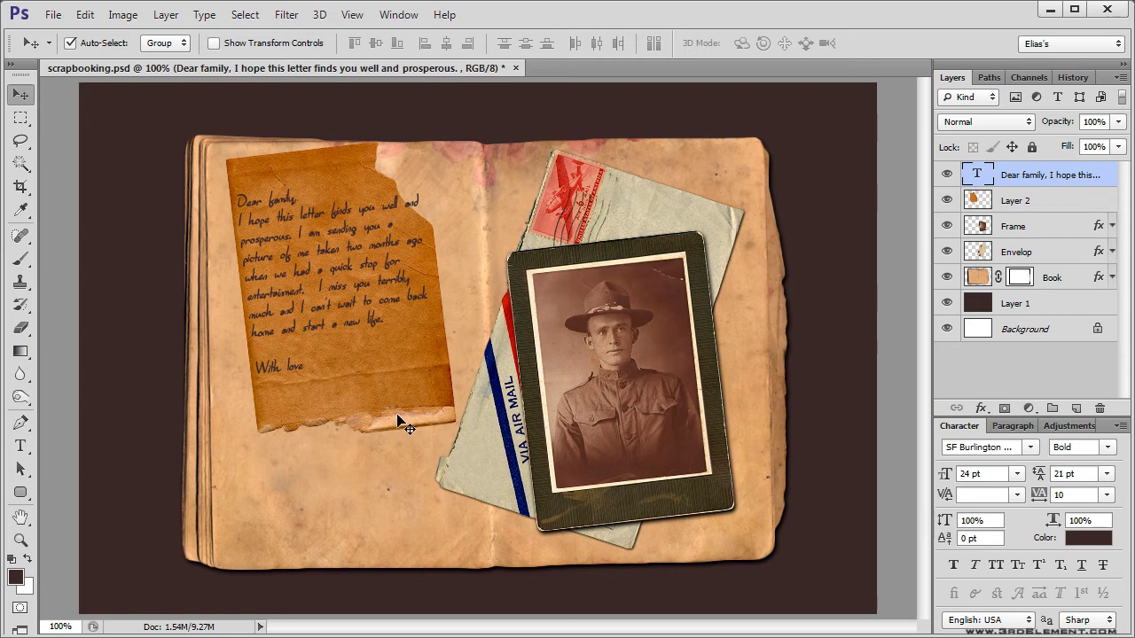
Narrow and shorten the letter's text box to fit inside the torn paper, and move the text slightly down and to the right.
click(20, 446)
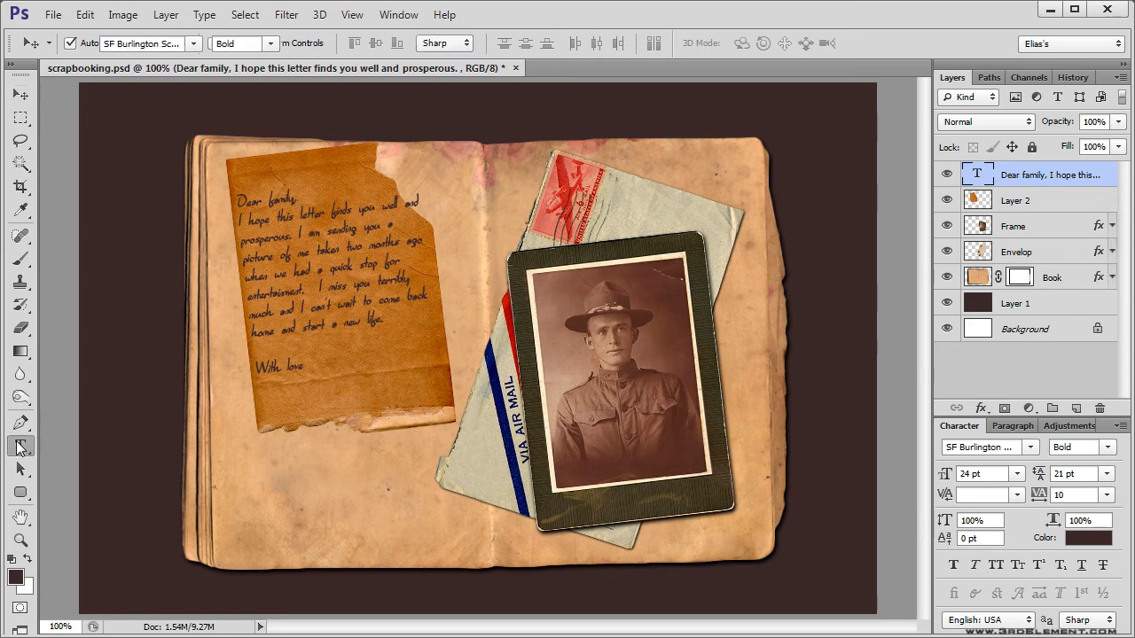
click(337, 301)
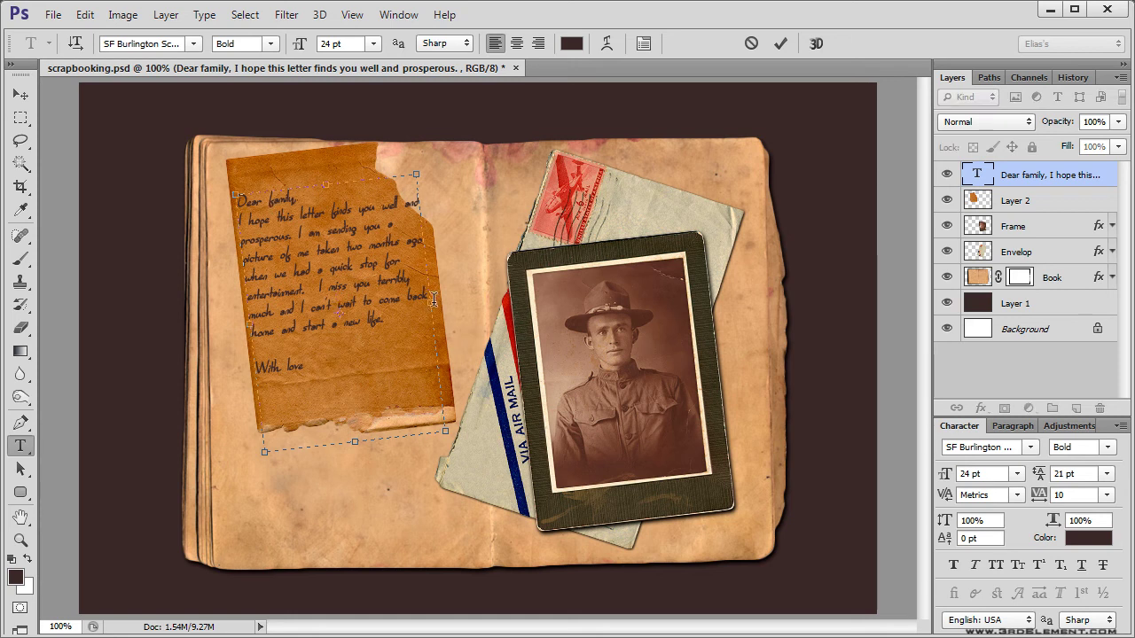
drag(430, 300, 410, 302)
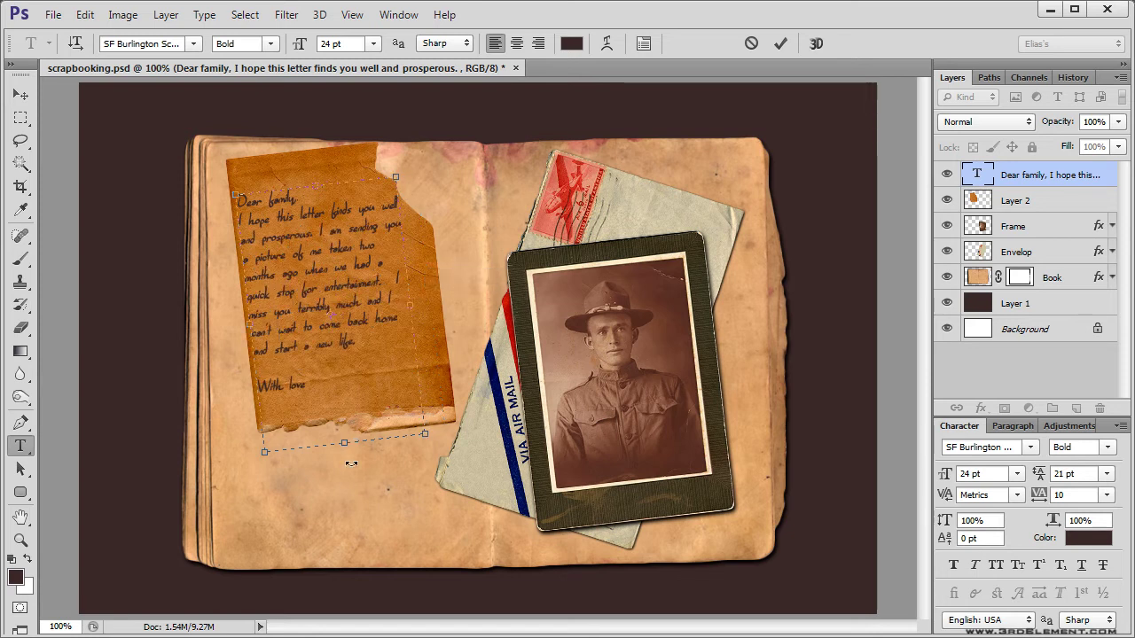
drag(345, 439, 343, 403)
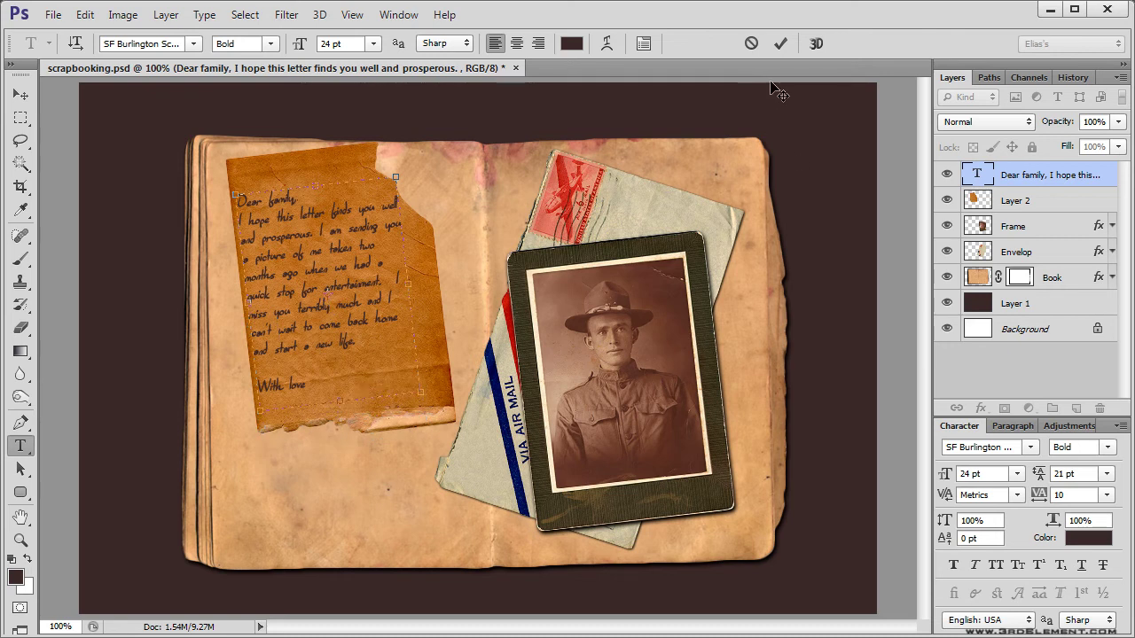
click(780, 45)
click(21, 94)
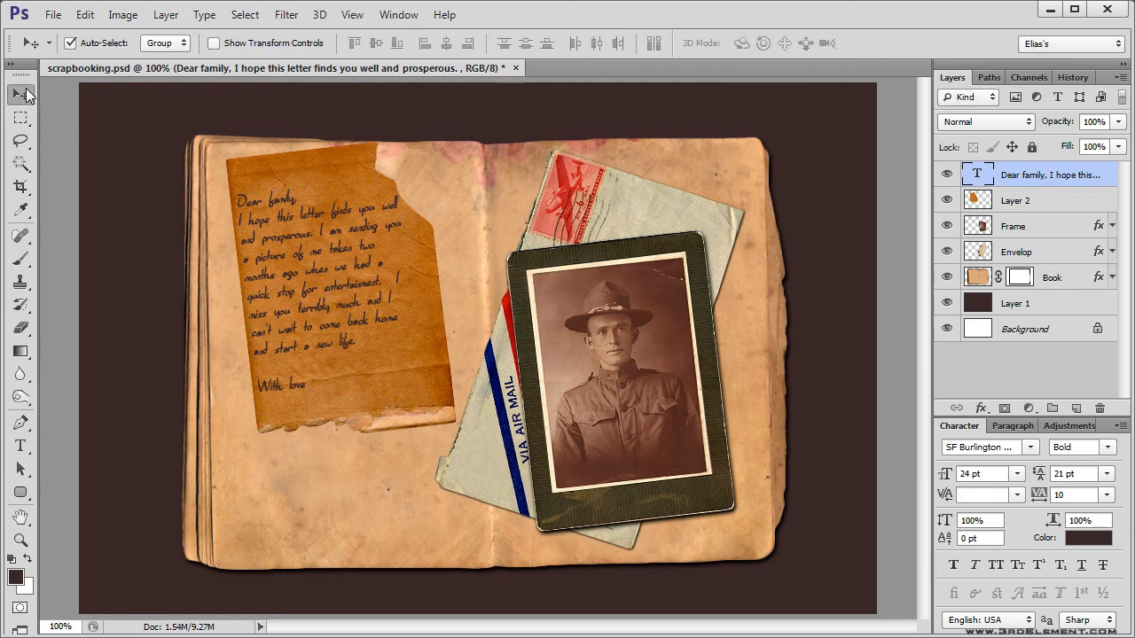
drag(312, 253, 321, 267)
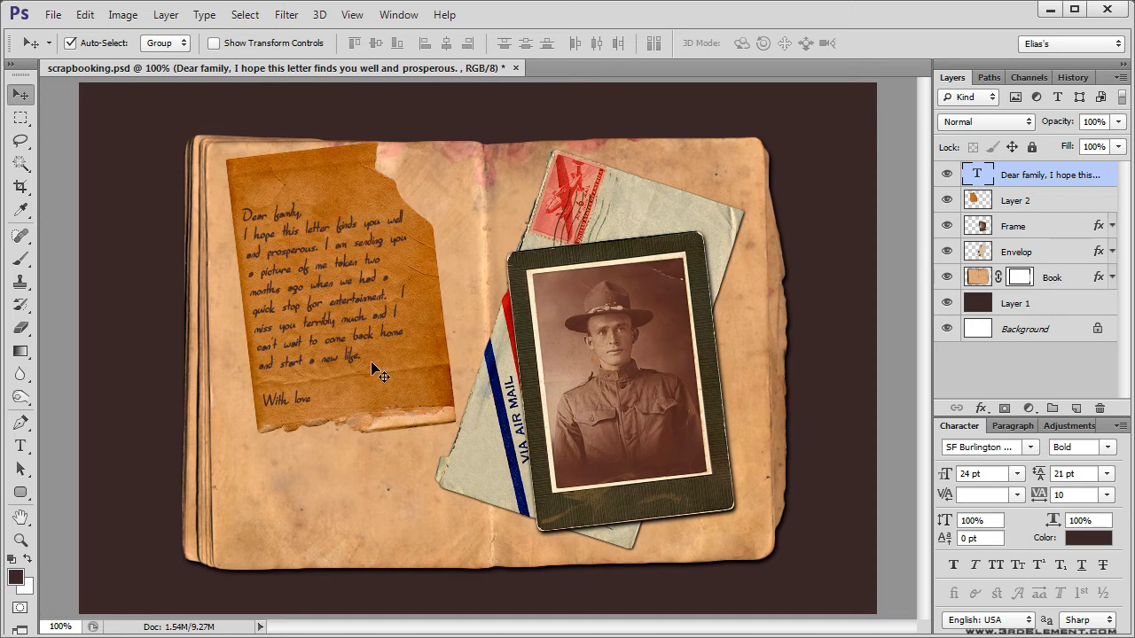
Rename the torn paper's layer, Layer 2, as Letter.
double_click(1017, 202)
text(L)
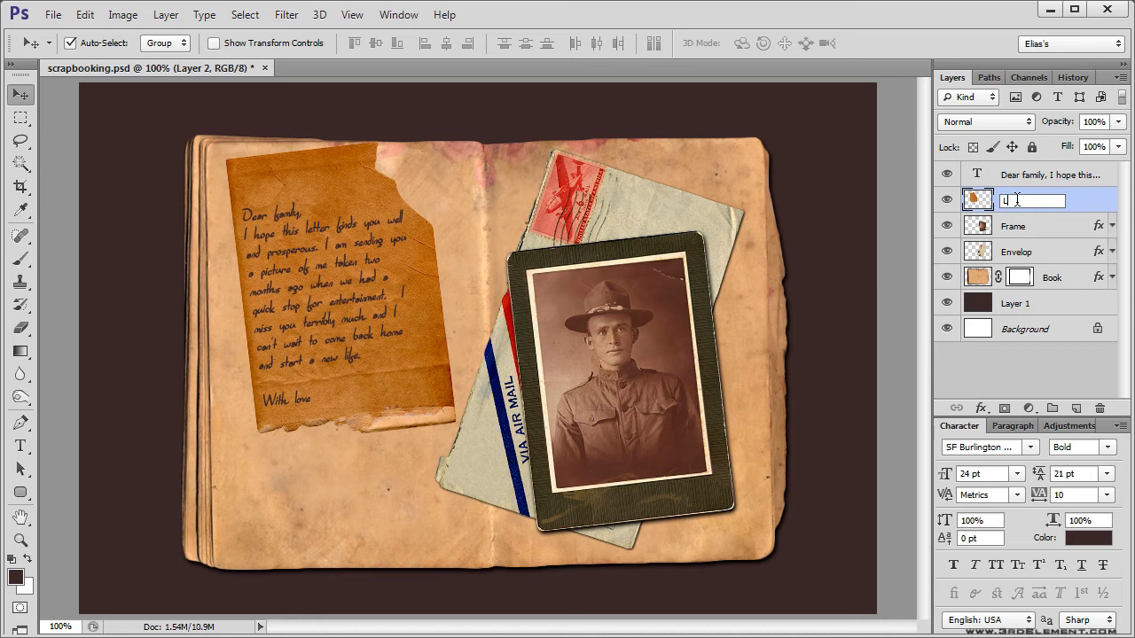
text(etter)
key(Return)
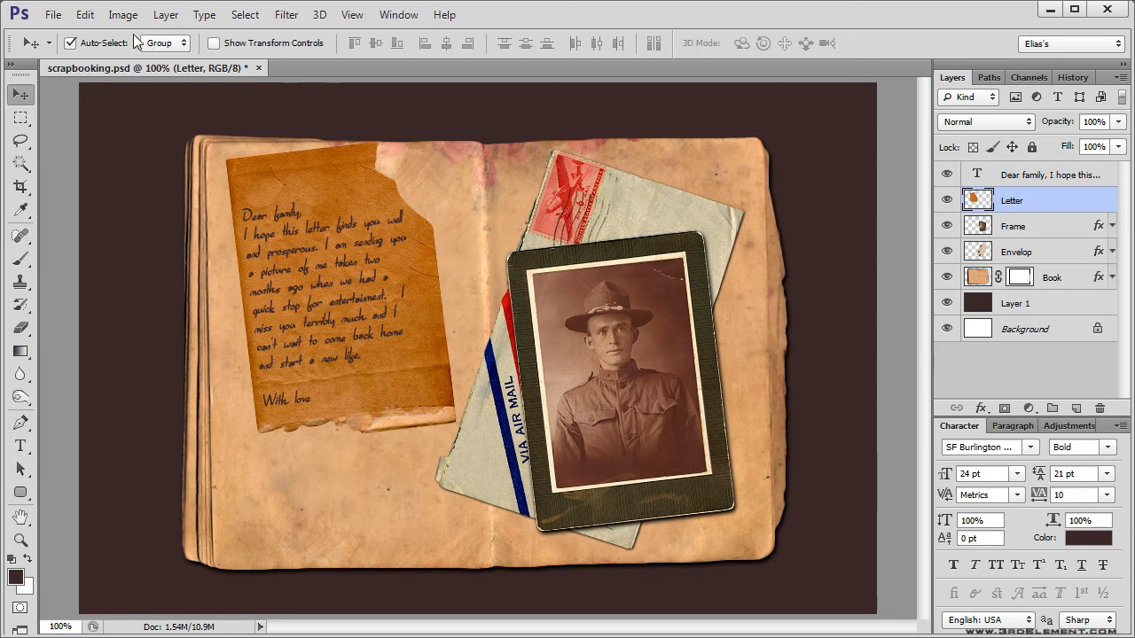
Add a drop shadow to the Letter layer with global light turned off and the angle set to 153°.
click(166, 19)
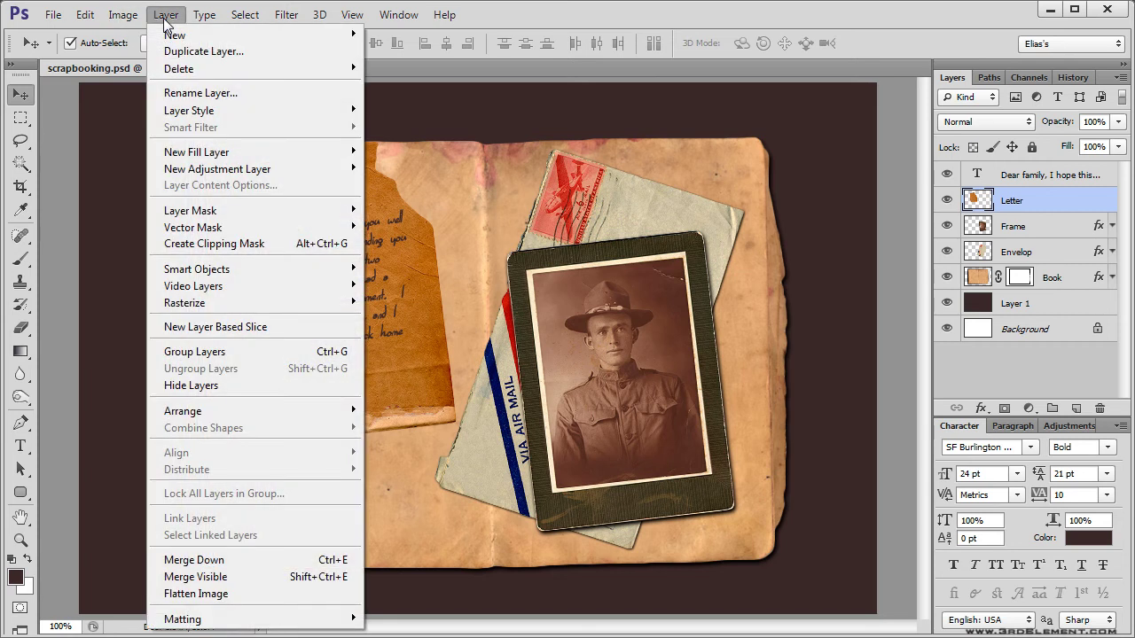
mouse_move(219, 113)
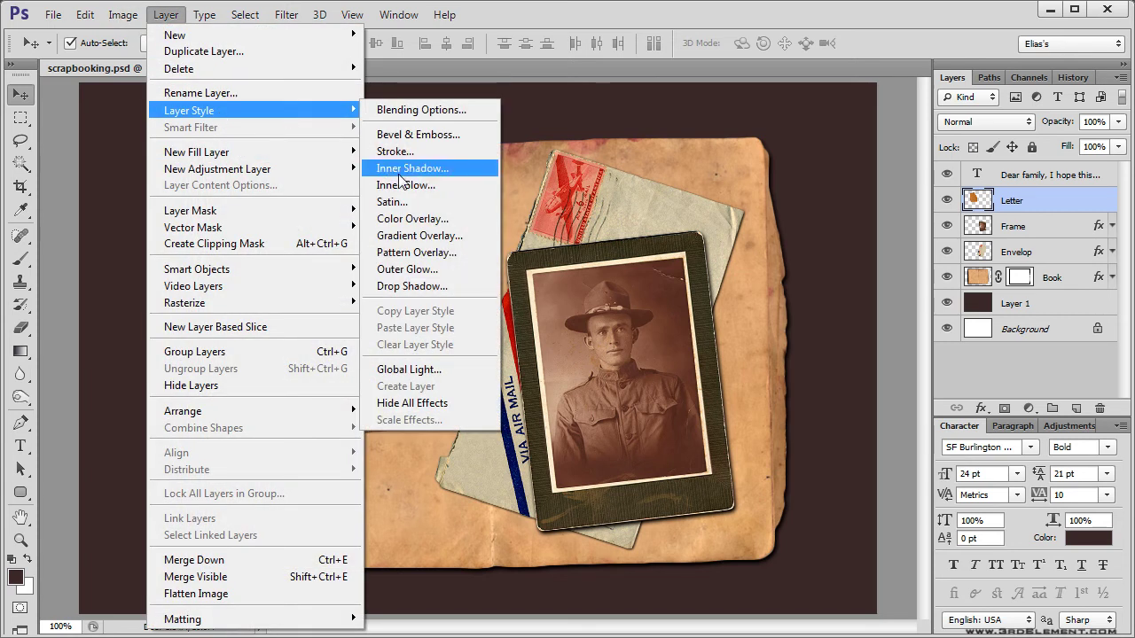
click(448, 285)
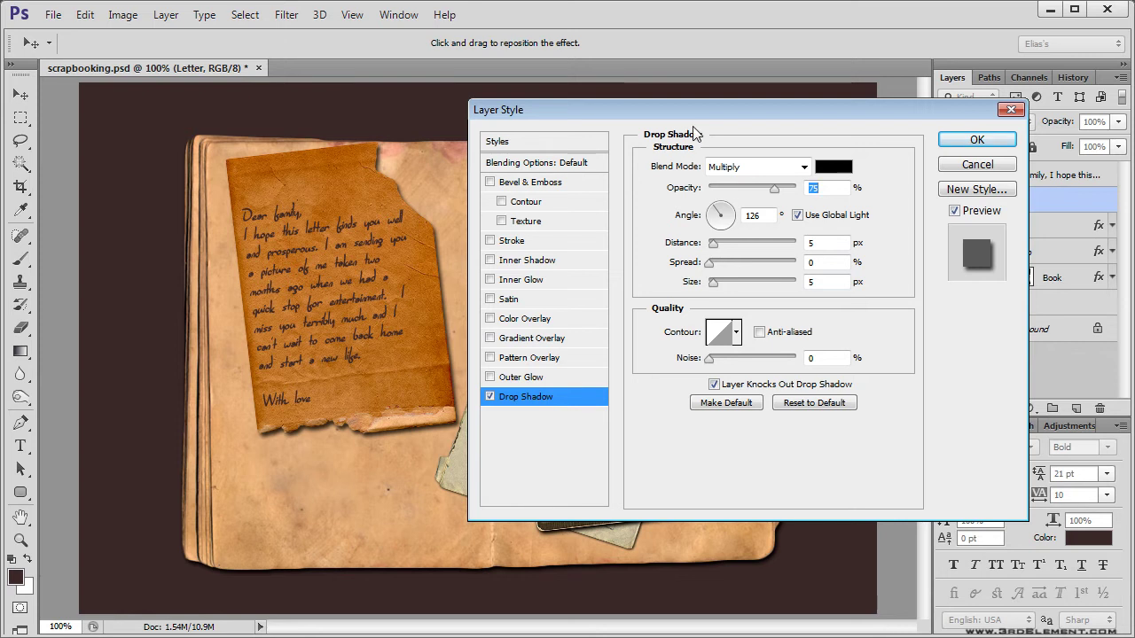
click(797, 235)
drag(451, 432, 450, 426)
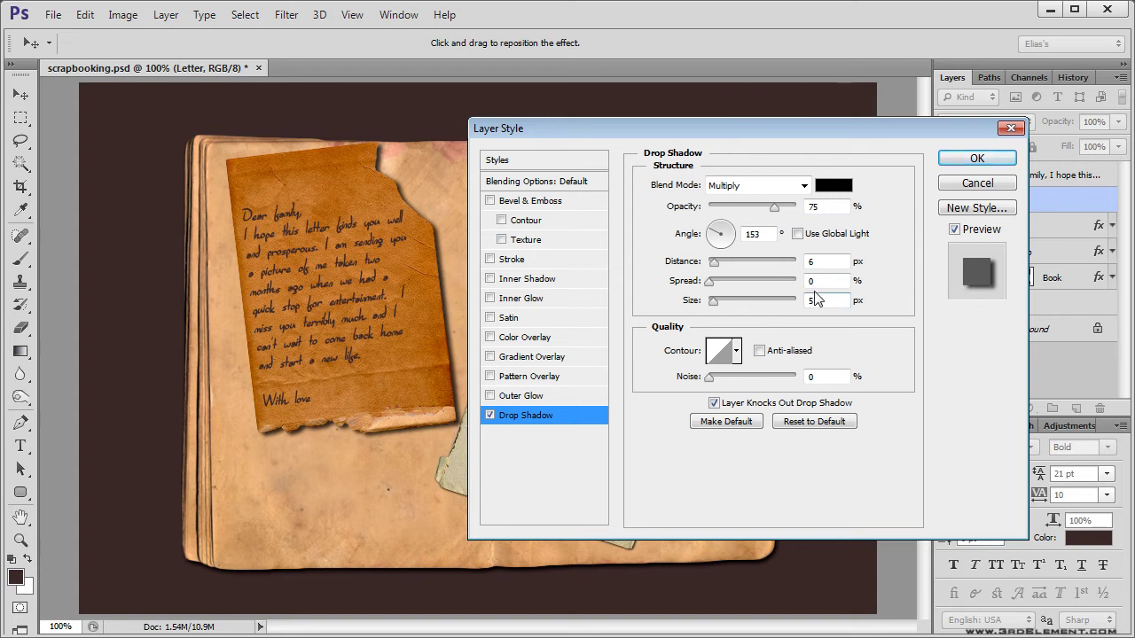
Set the Letter shadow's distance and size to 1 px each, apply the style, and save the document.
double_click(810, 261)
text(1)
double_click(794, 300)
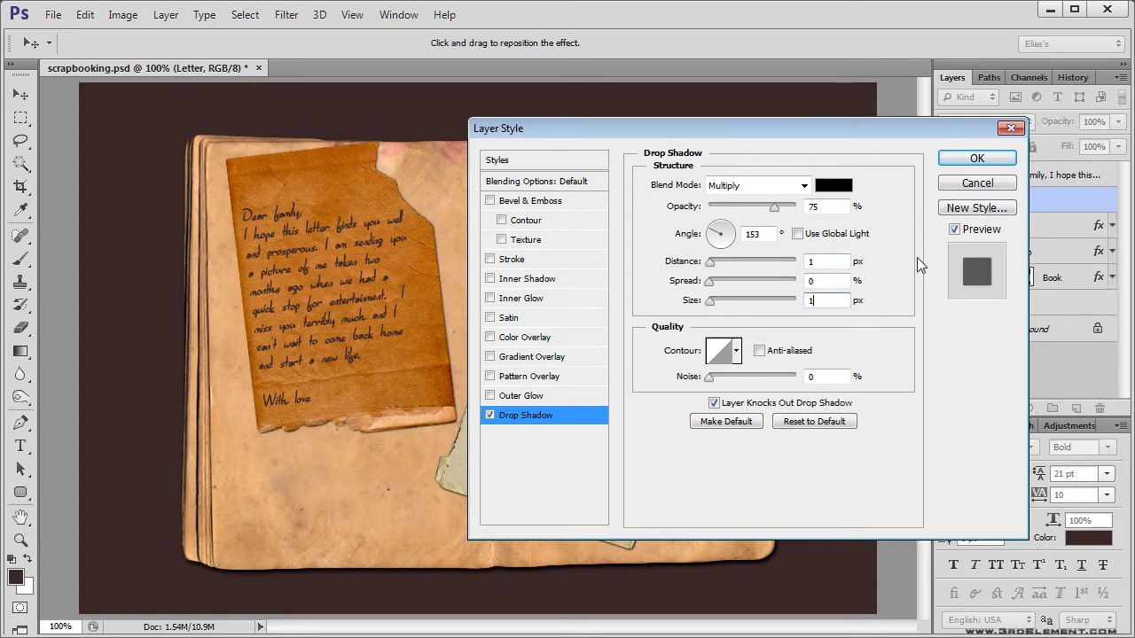
click(979, 160)
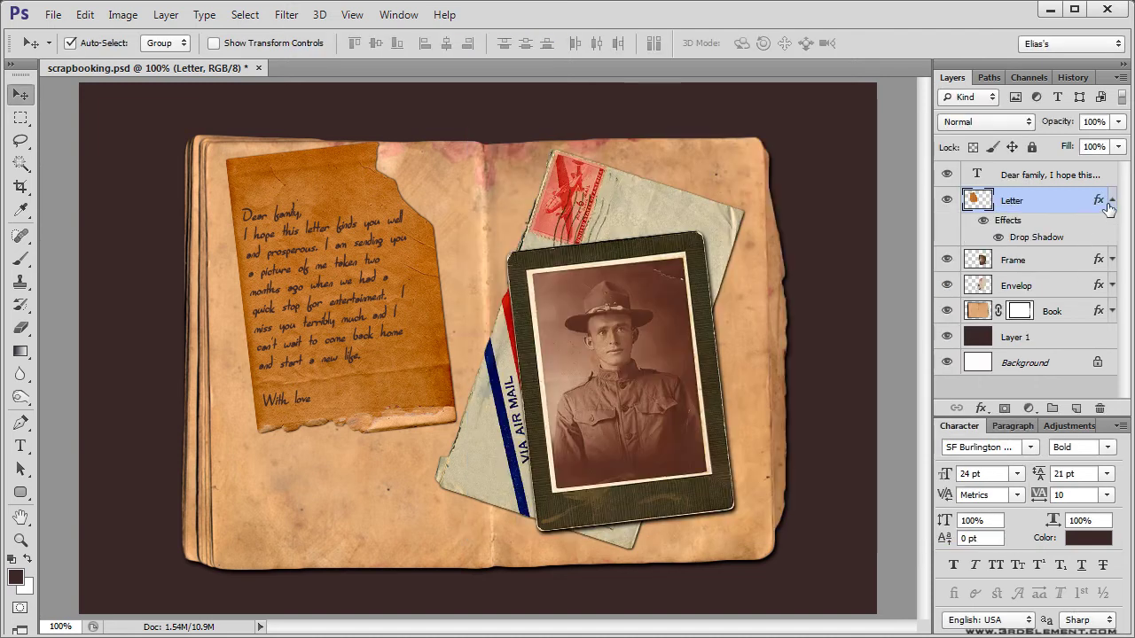
click(1112, 200)
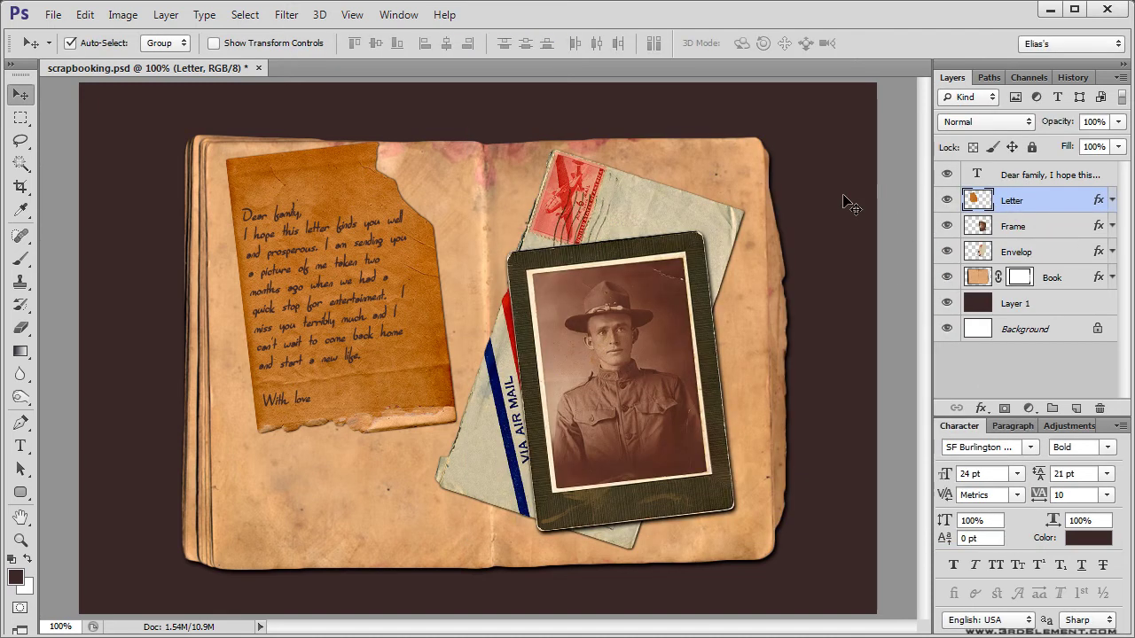
key(ctrl+s)
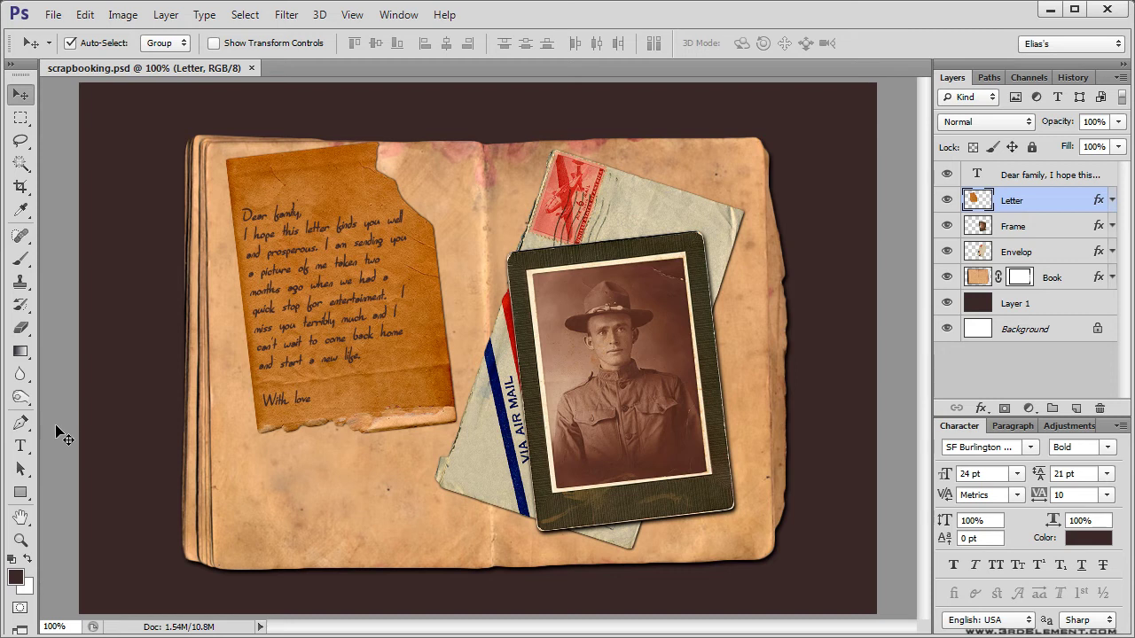
Activate the Custom Shape tool and append the Objects set to its shape library.
click(20, 494)
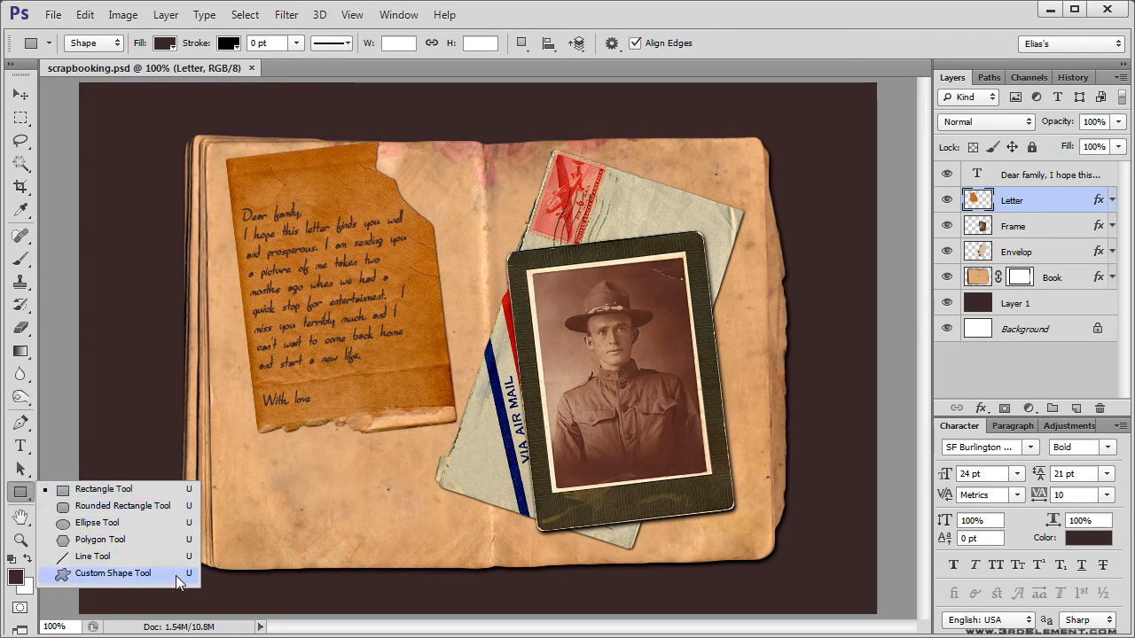
click(114, 573)
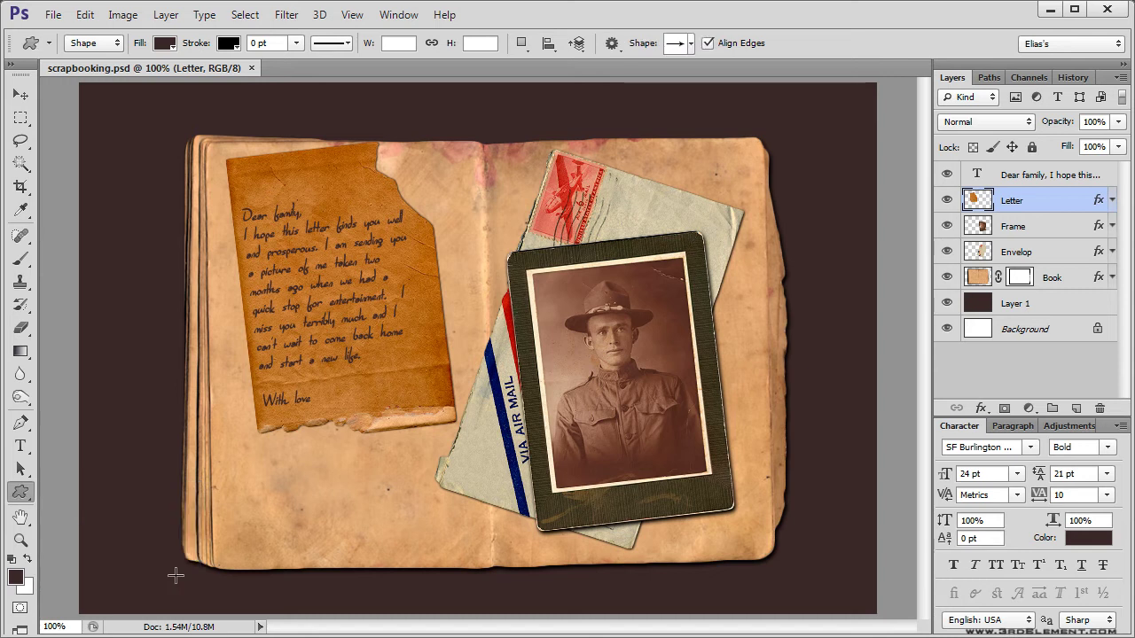
click(691, 44)
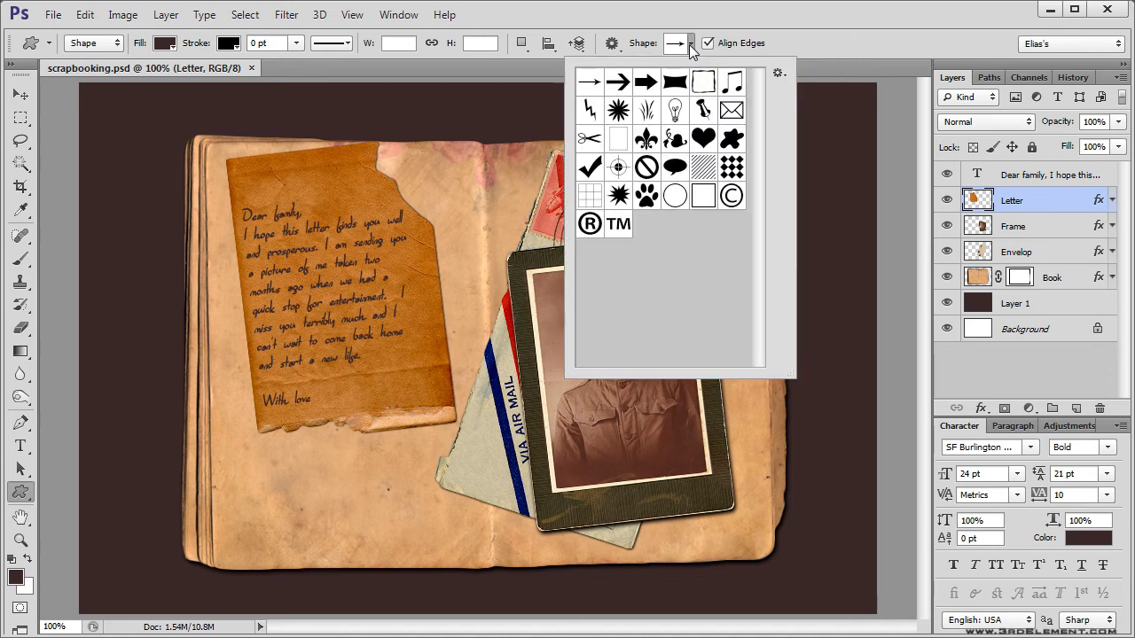
click(778, 74)
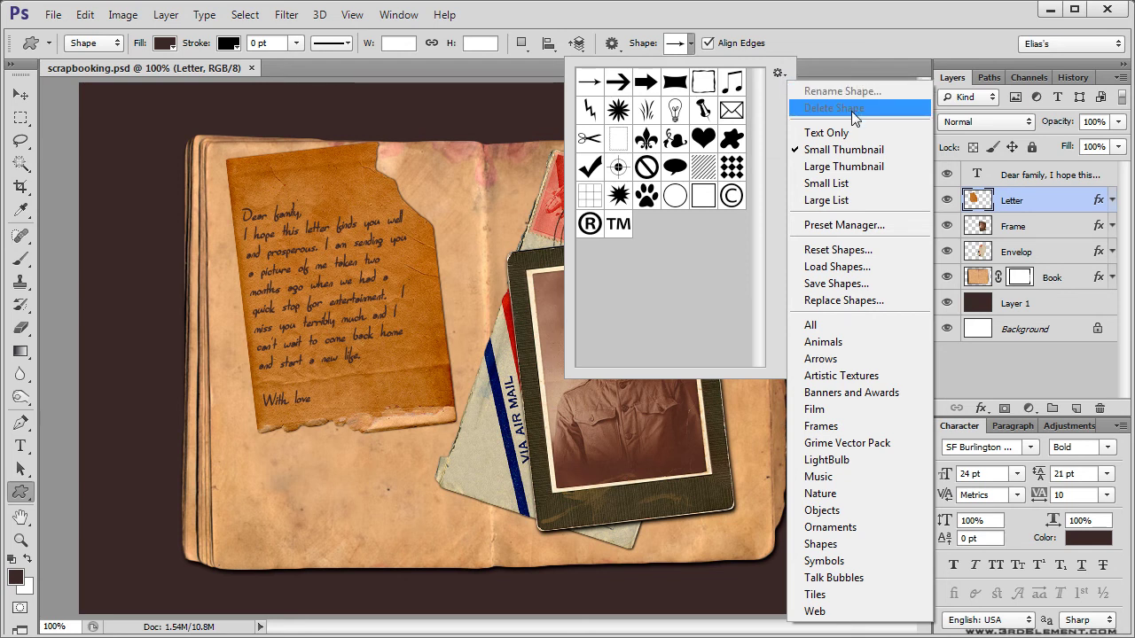
click(873, 510)
click(651, 262)
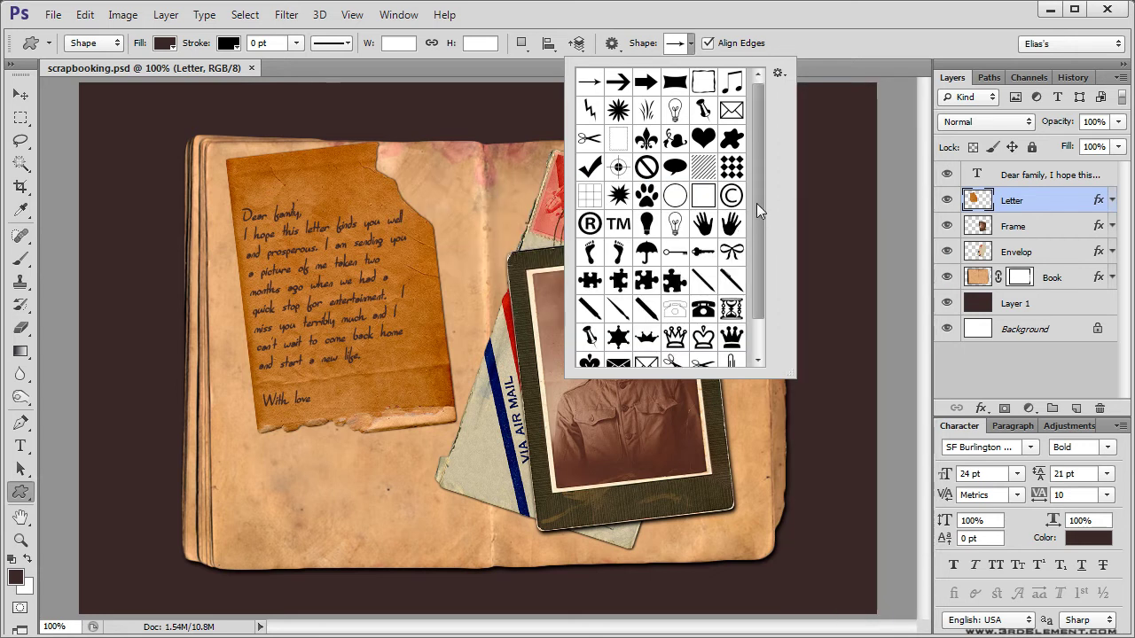
Draw a paper clip shape over the torn paper's upper edge and move its layer above the letter text.
drag(756, 203, 757, 241)
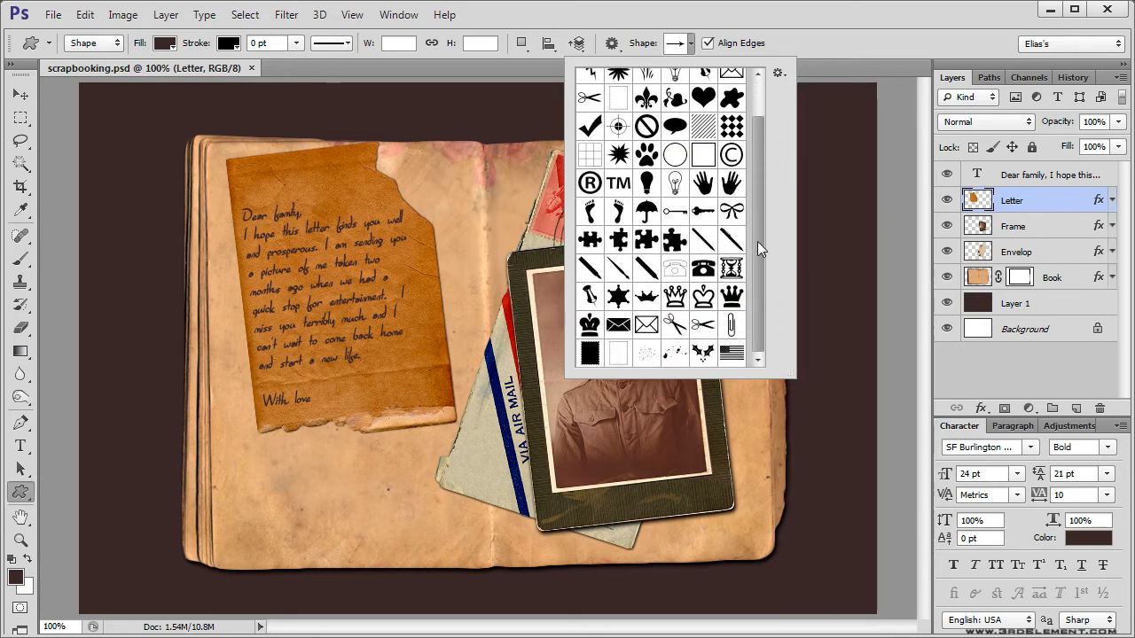
click(731, 325)
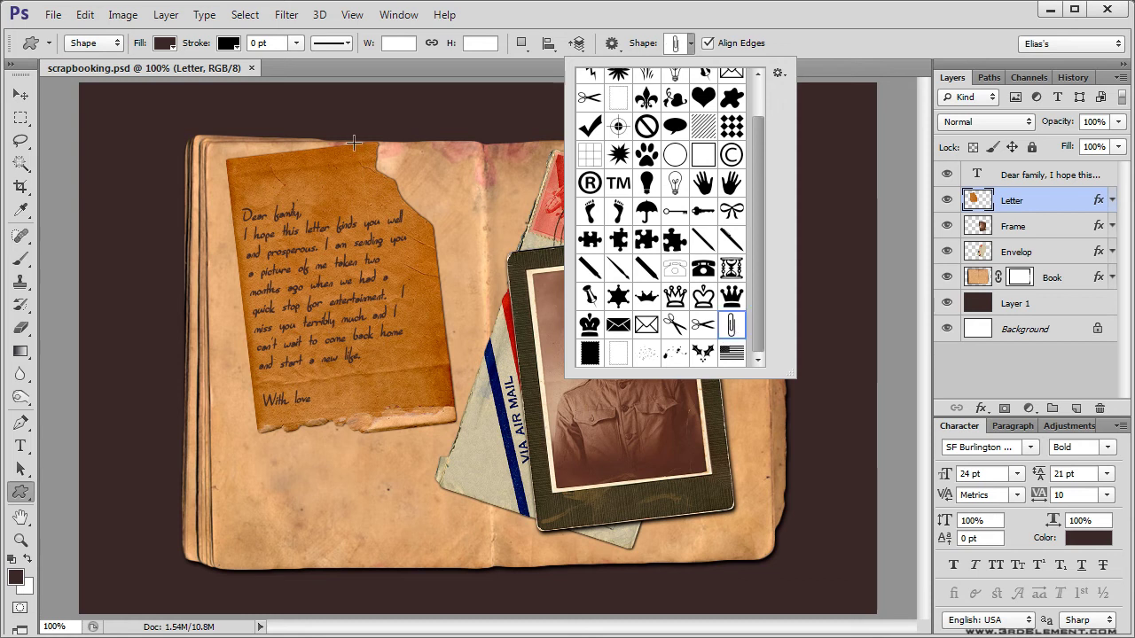
drag(350, 141, 370, 246)
click(20, 94)
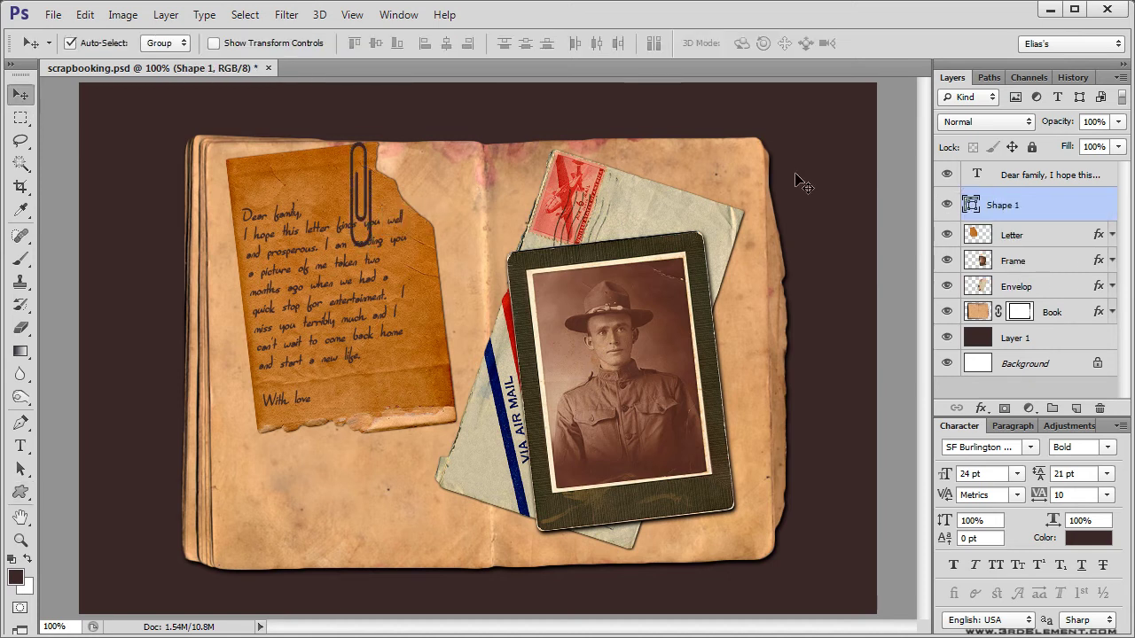
drag(1036, 211, 1033, 174)
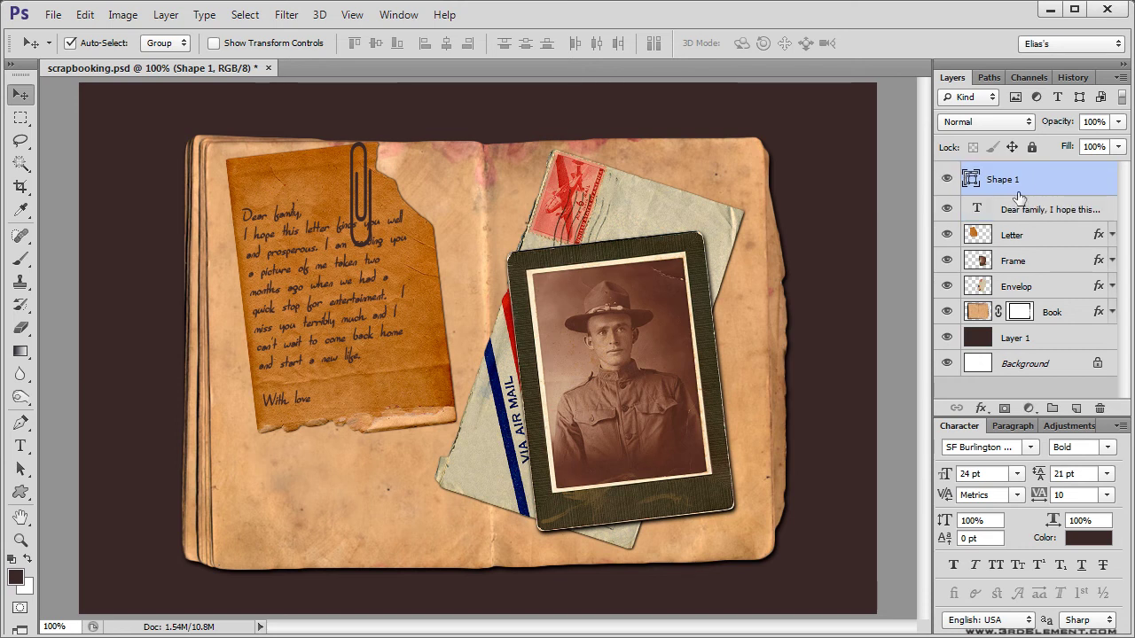
Change the paper clip shape's fill color to white.
double_click(971, 180)
drag(573, 354, 469, 272)
click(929, 272)
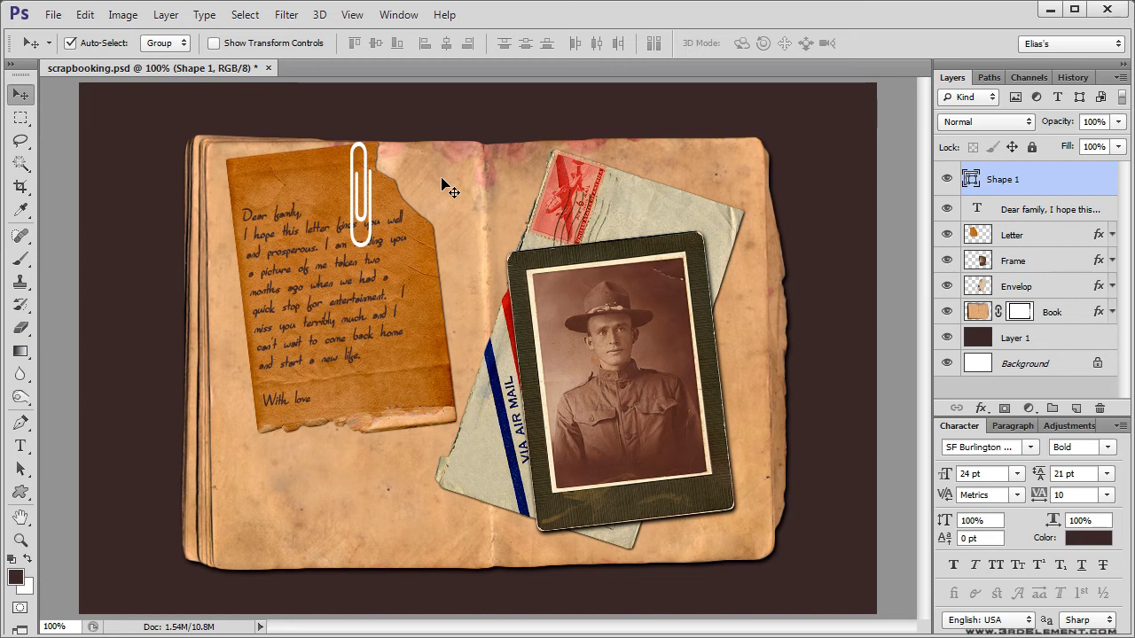
Rasterize the paper clip's shape layer, Shape 1, so it can be erased.
key(e)
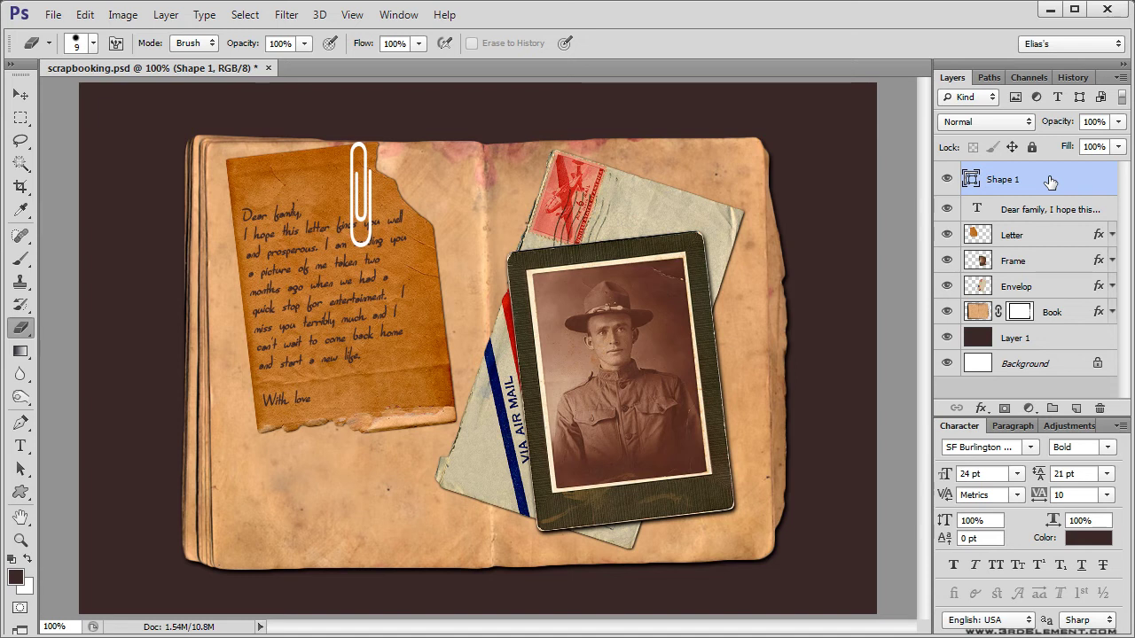
click(166, 14)
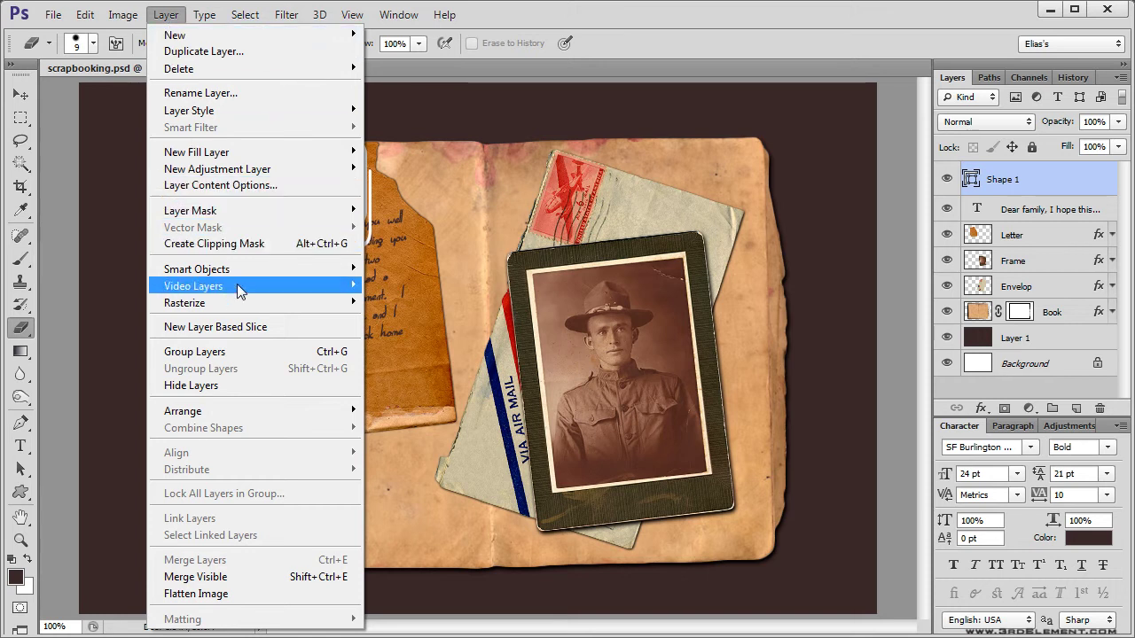
mouse_move(240, 306)
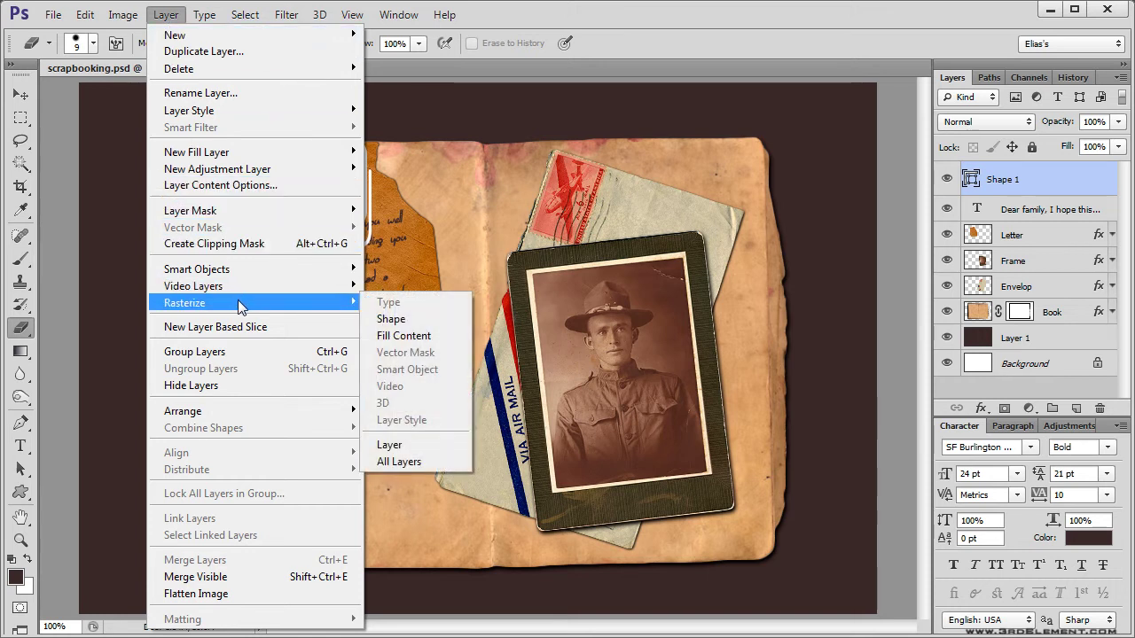
click(435, 321)
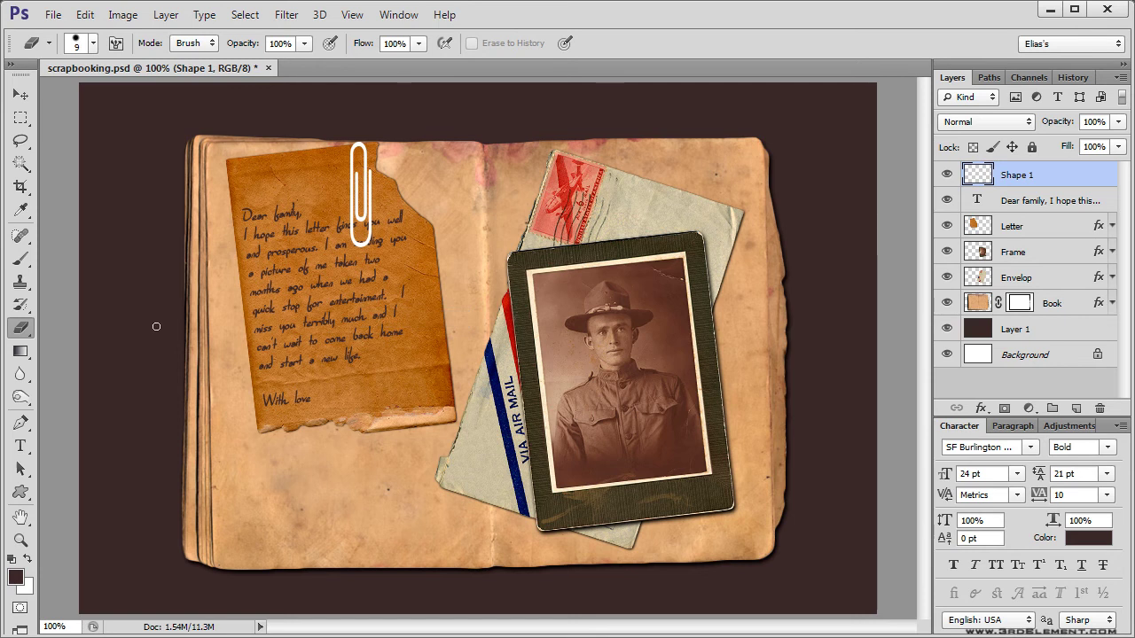
Erase the paper clip's inner wire loop with the Eraser so the clip looks tucked behind the torn paper.
click(21, 540)
drag(358, 207, 368, 246)
key(e)
mouse_move(361, 200)
mouse_down()
mouse_move(360, 245)
mouse_move(358, 204)
mouse_move(365, 313)
mouse_move(374, 184)
mouse_move(402, 188)
mouse_move(367, 187)
mouse_up()
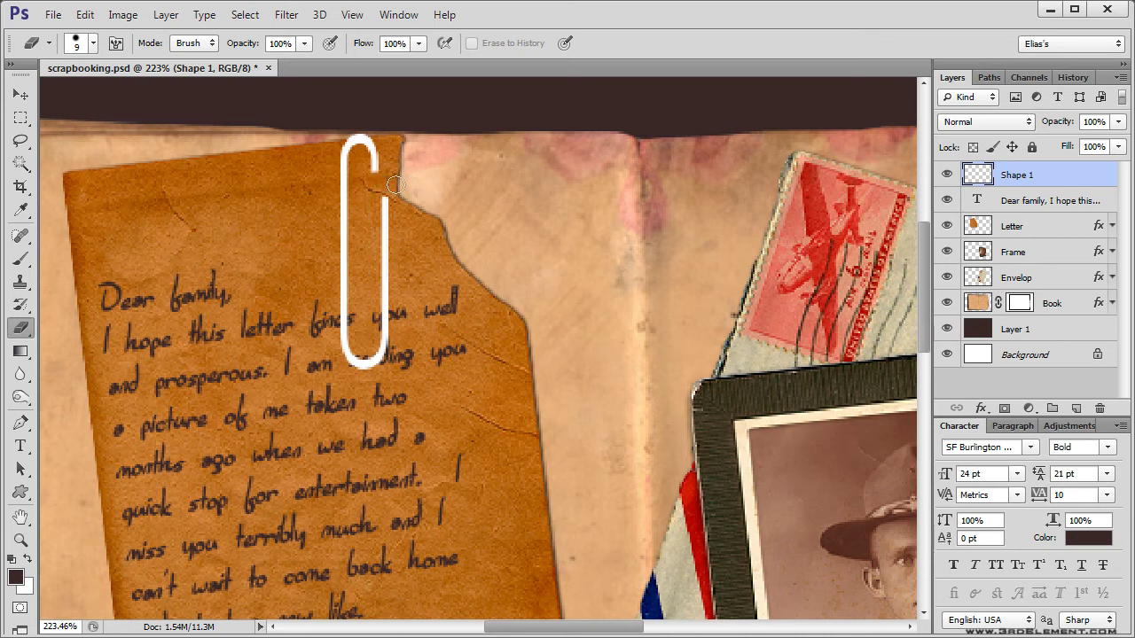
double_click(20, 539)
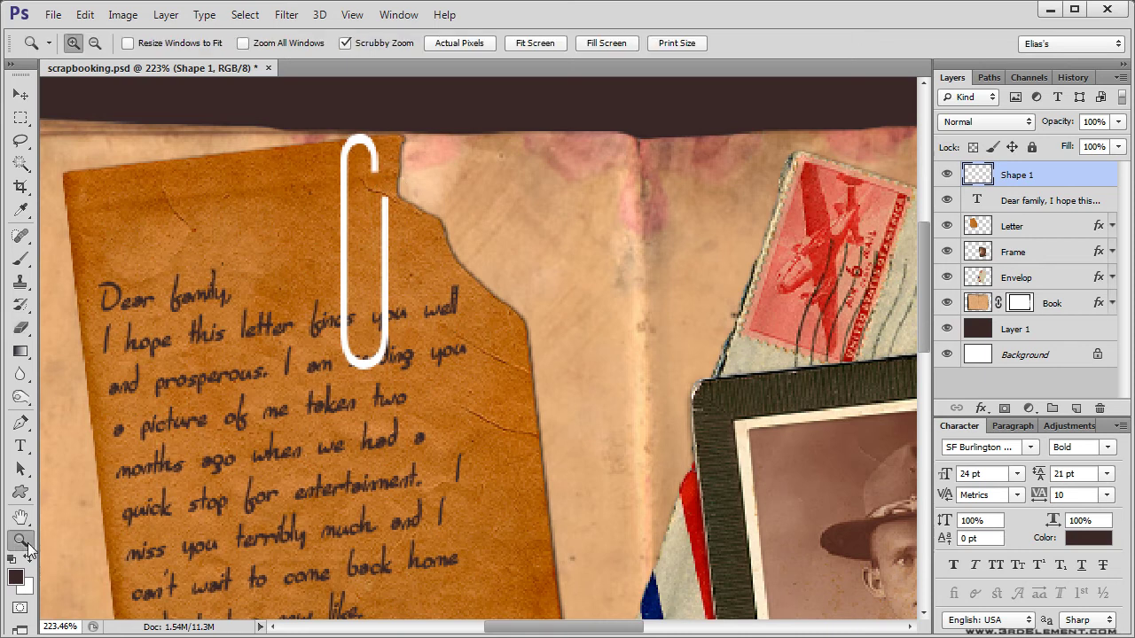
click(28, 97)
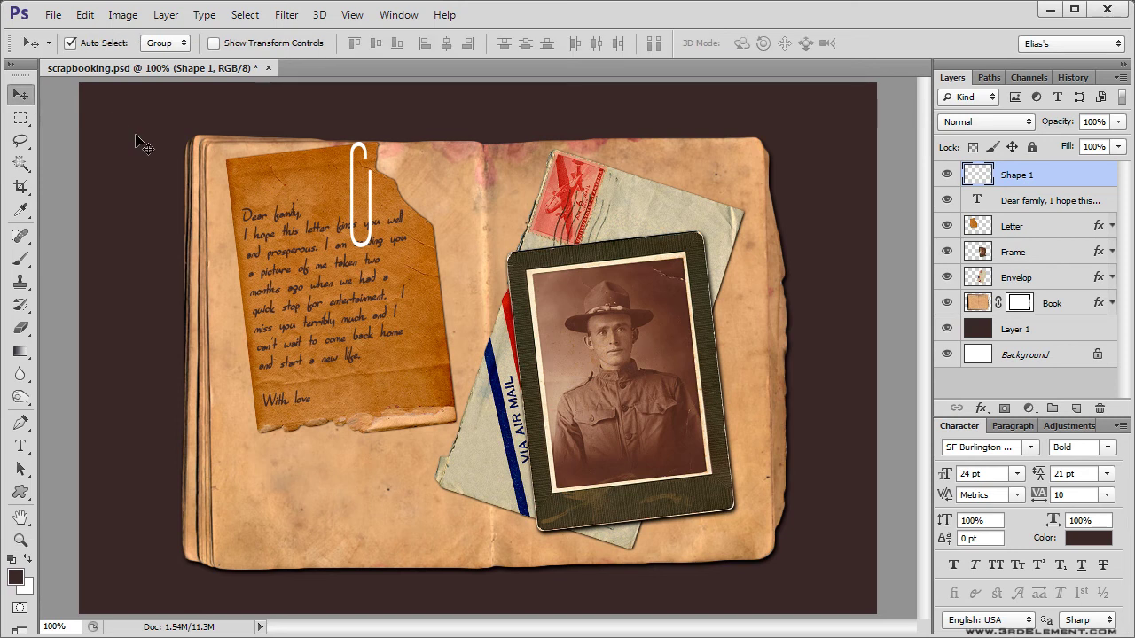
Add a smooth Inner Bevel to the paper clip layer with a depth of 184%.
click(172, 20)
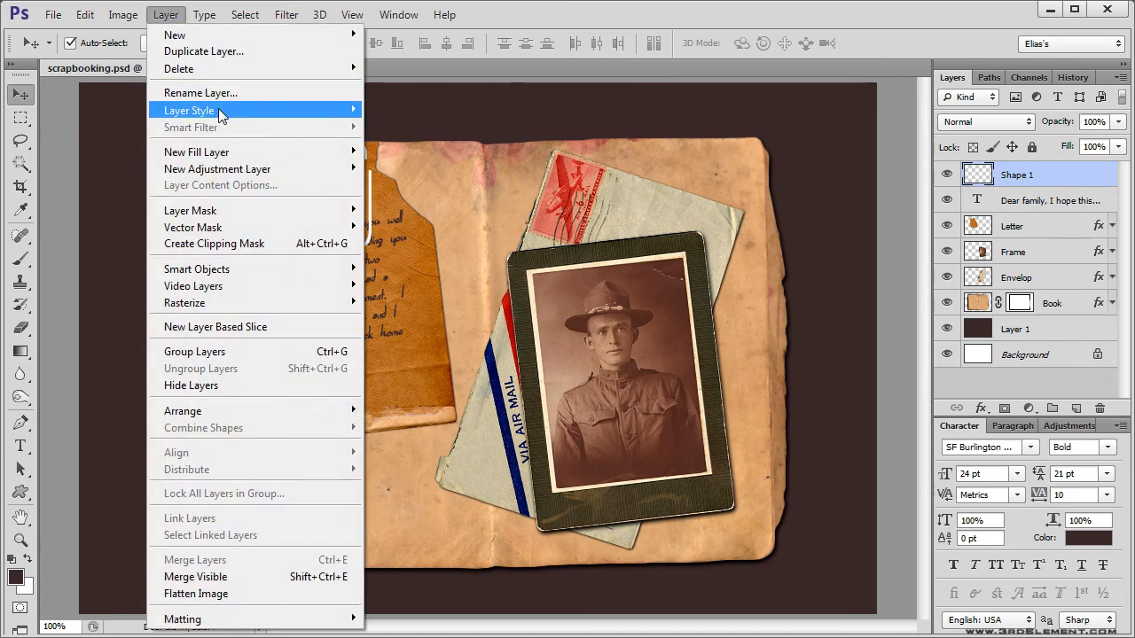
mouse_move(221, 112)
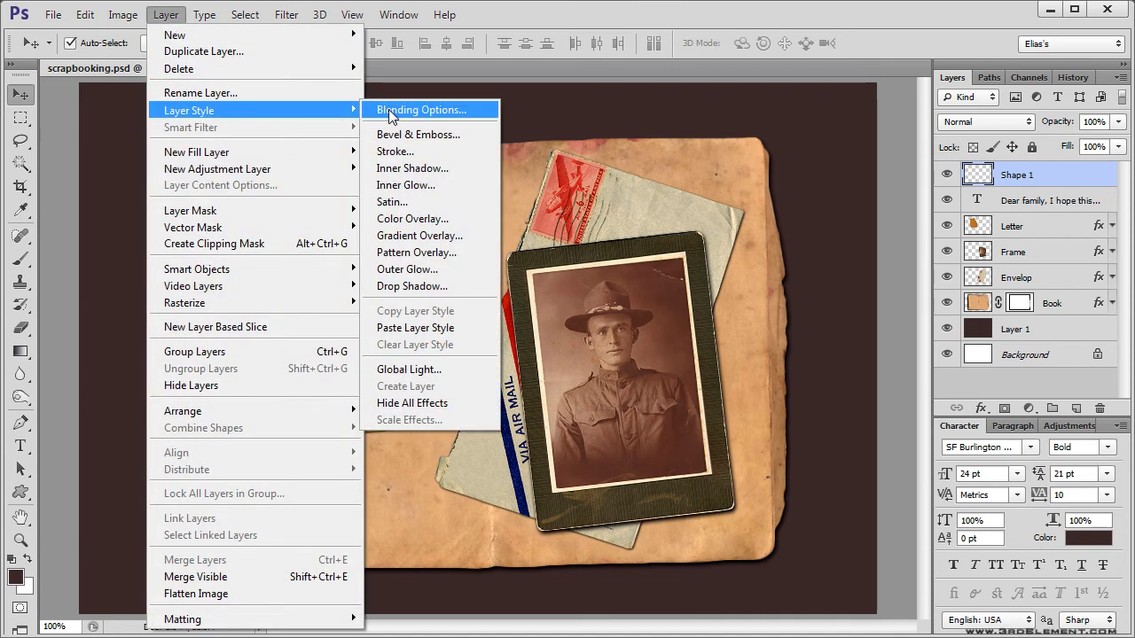
click(488, 143)
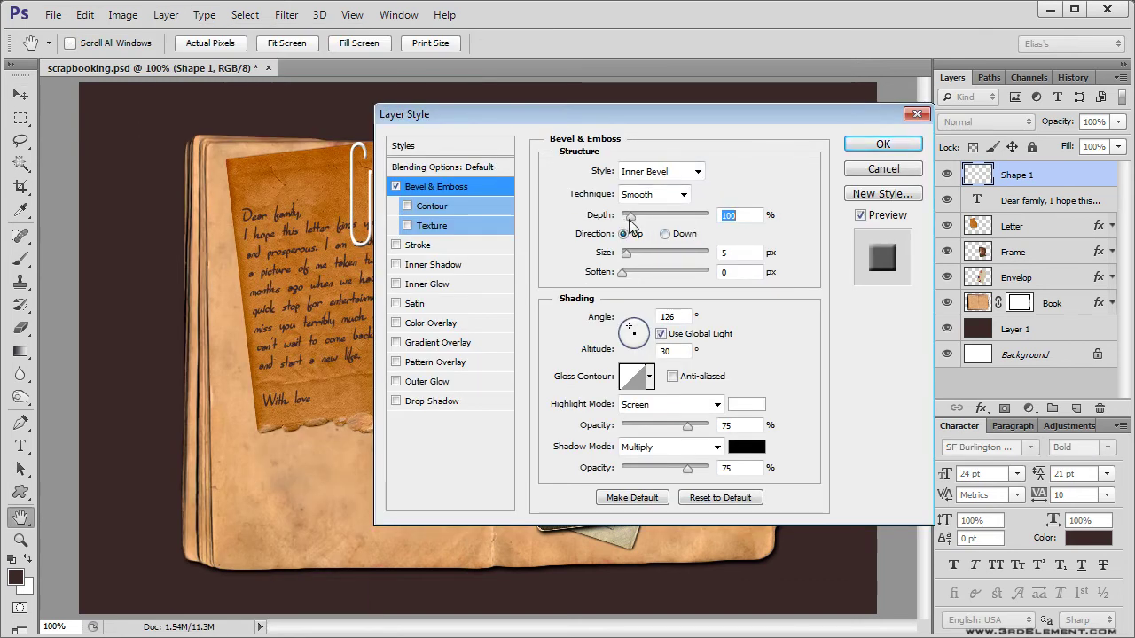
drag(519, 120, 544, 116)
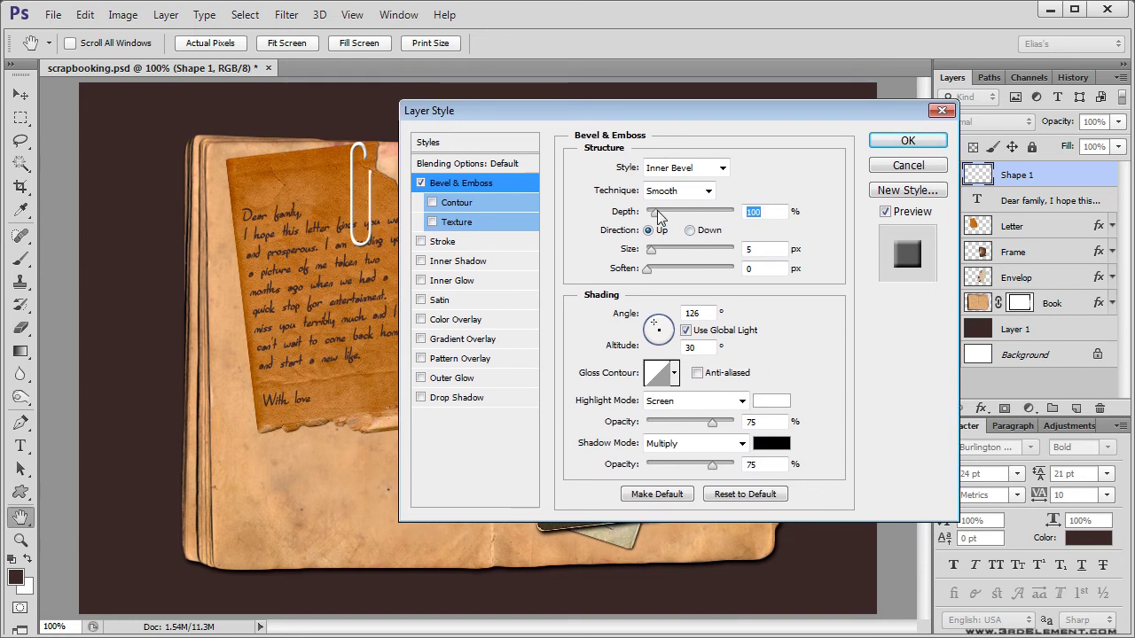
drag(657, 216, 664, 218)
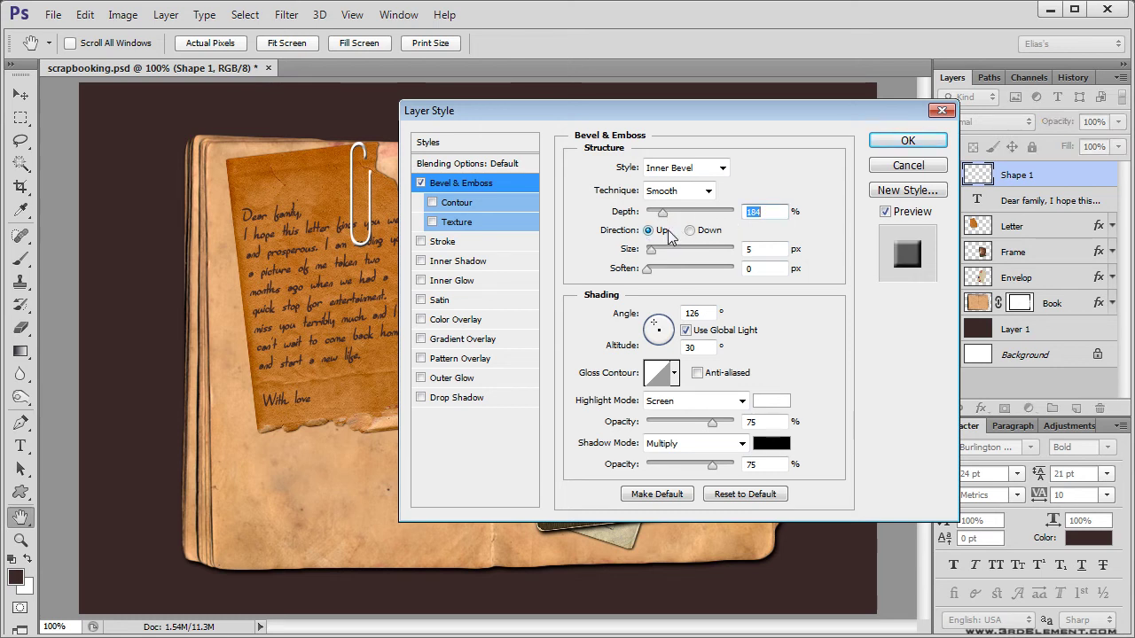
Add a black outside stroke to the paper clip, 1 px in size with 28% opacity.
click(470, 241)
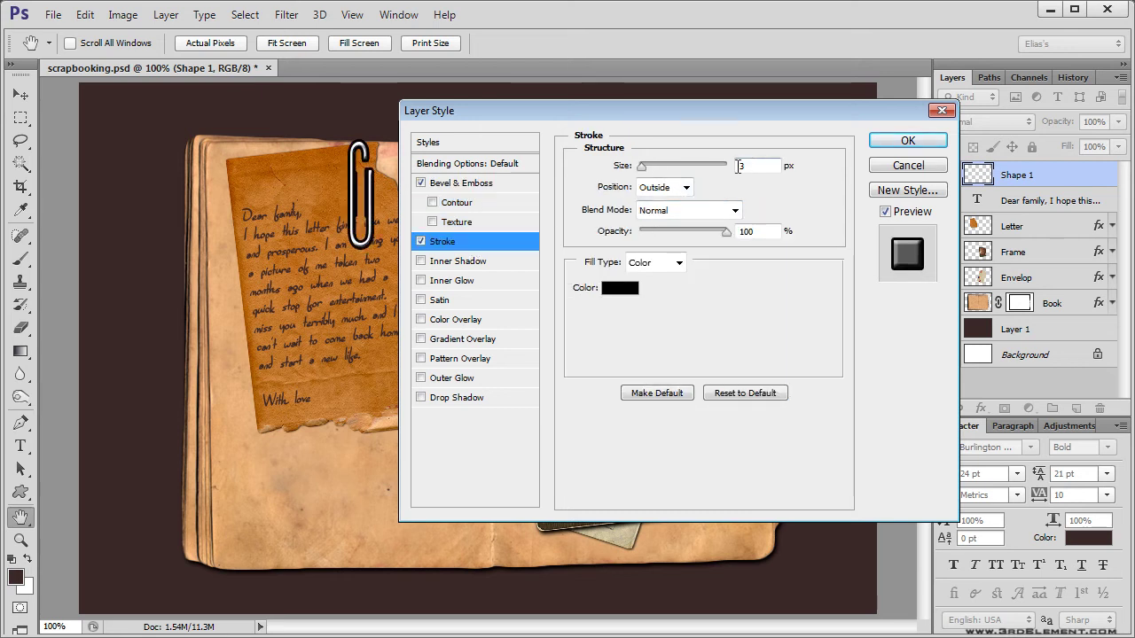
drag(643, 167, 631, 169)
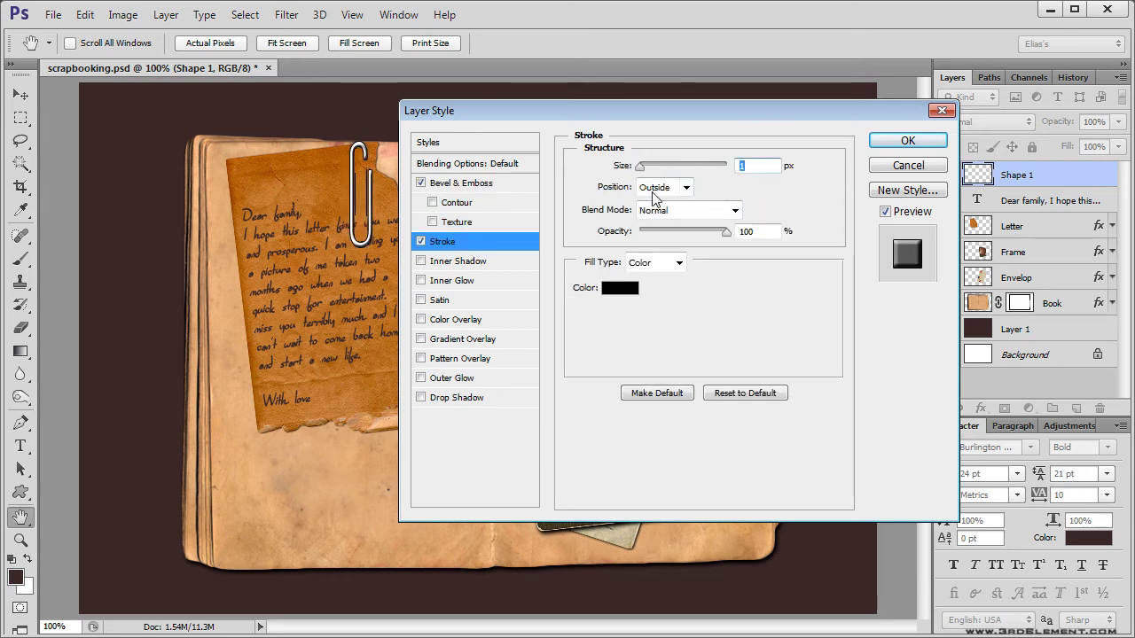
drag(729, 232, 661, 233)
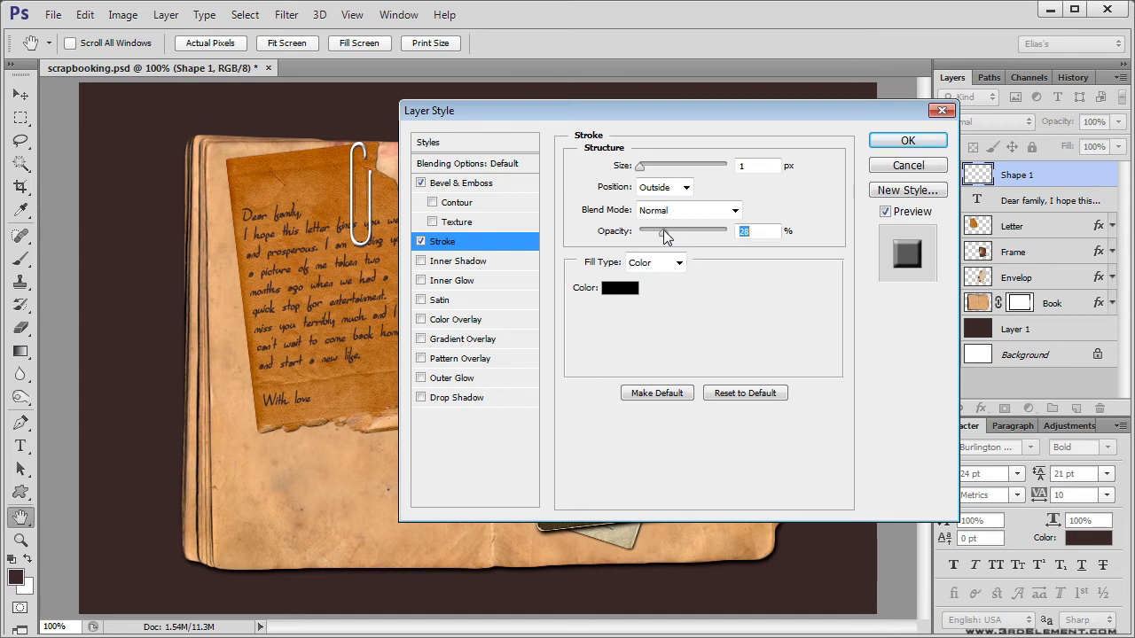
Add a Satin effect to the paper clip, using the dark brown #392c2c sampled from the canvas background.
click(474, 301)
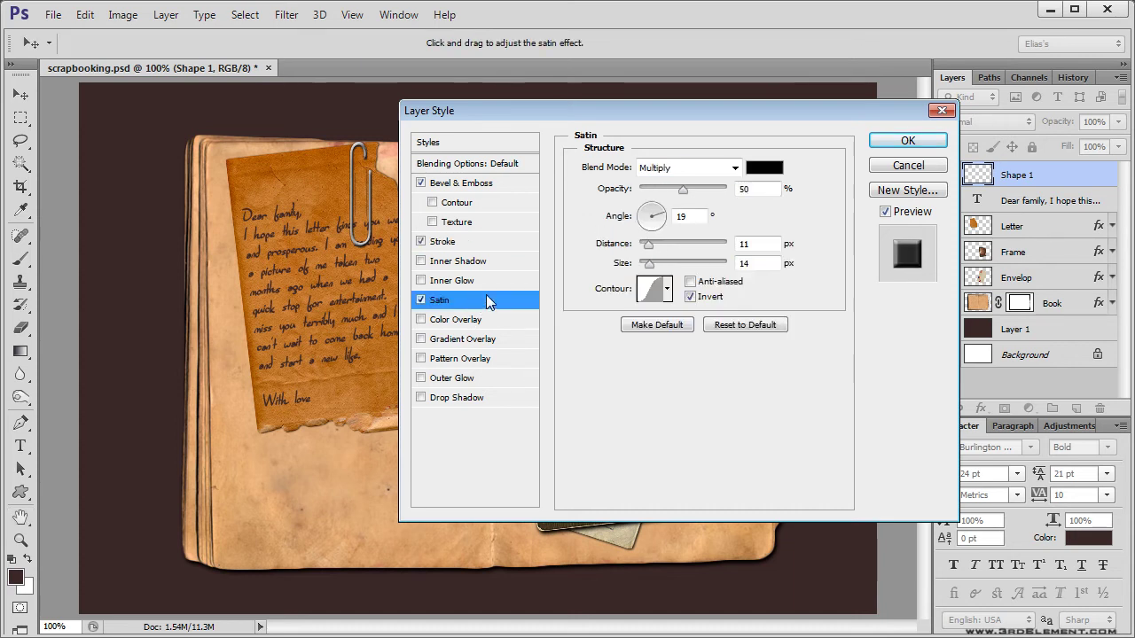
click(764, 168)
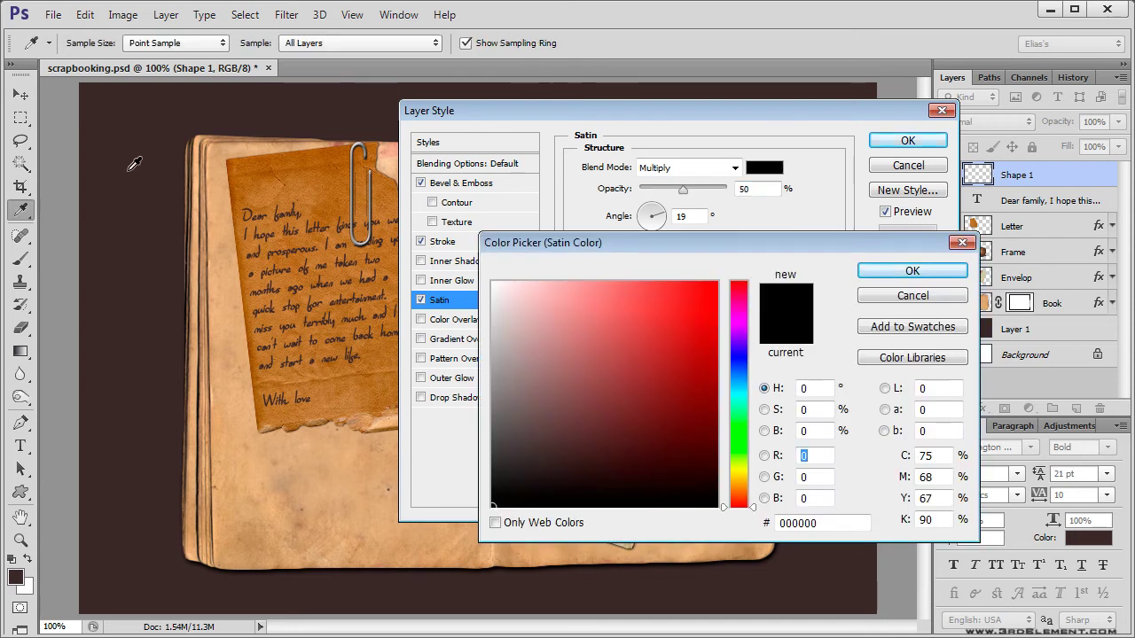
click(138, 145)
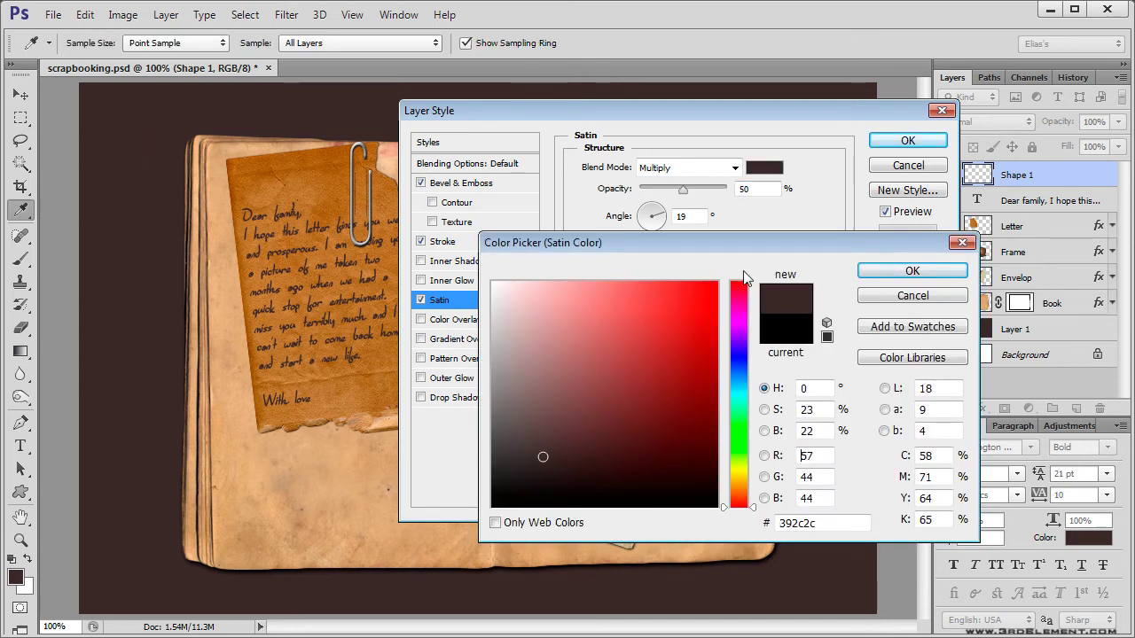
click(887, 272)
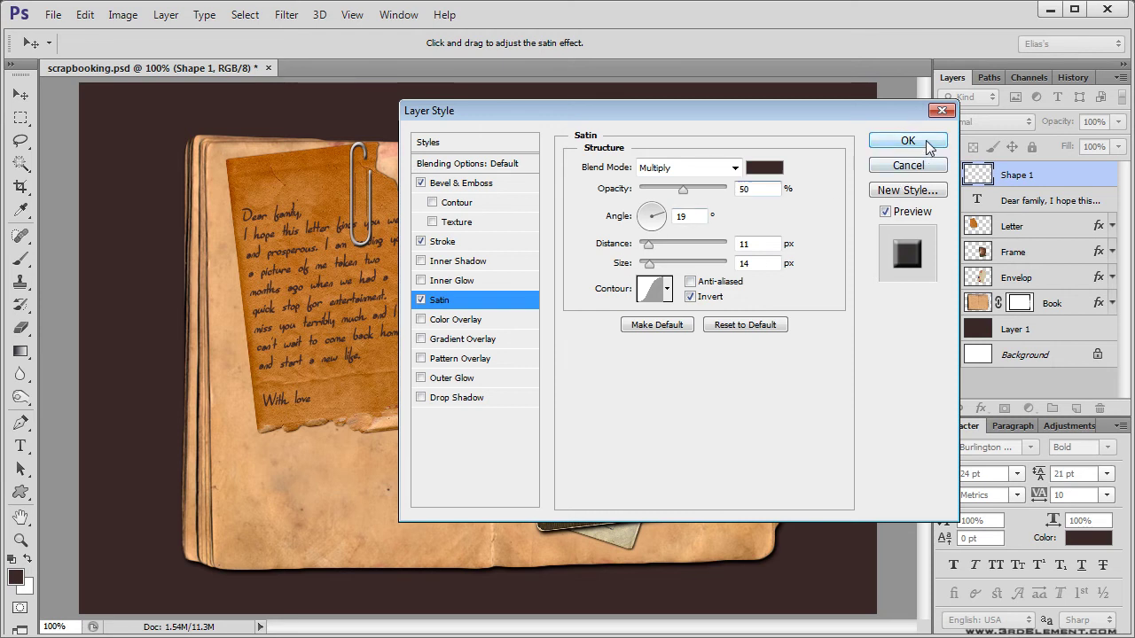
click(913, 143)
Erase the faint leftover wire traces inside the paper clip with the Eraser.
click(20, 540)
drag(359, 201, 380, 241)
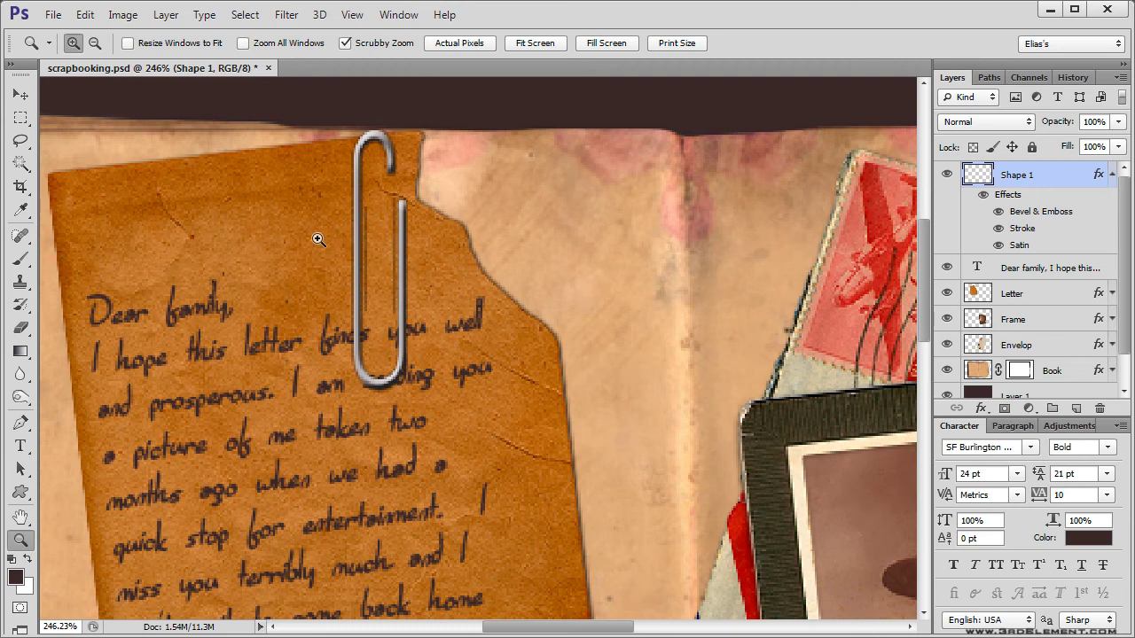
key(e)
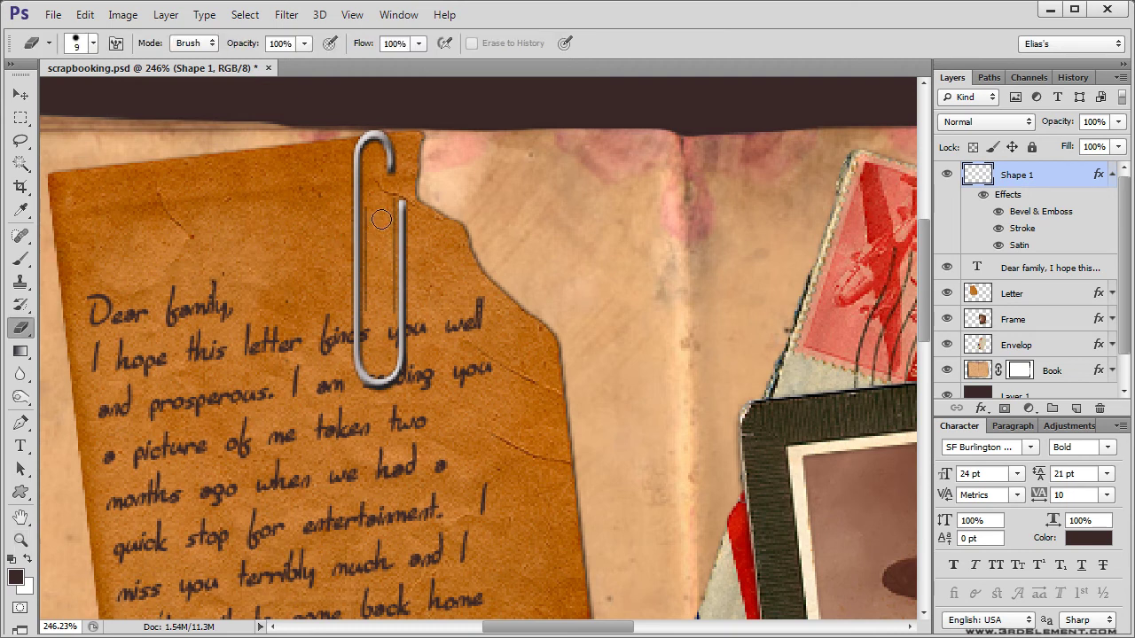
mouse_move(374, 199)
mouse_down()
mouse_move(372, 306)
mouse_move(383, 257)
mouse_move(373, 241)
mouse_move(373, 315)
mouse_move(390, 211)
mouse_move(387, 197)
mouse_move(382, 317)
mouse_move(380, 280)
mouse_up()
double_click(20, 539)
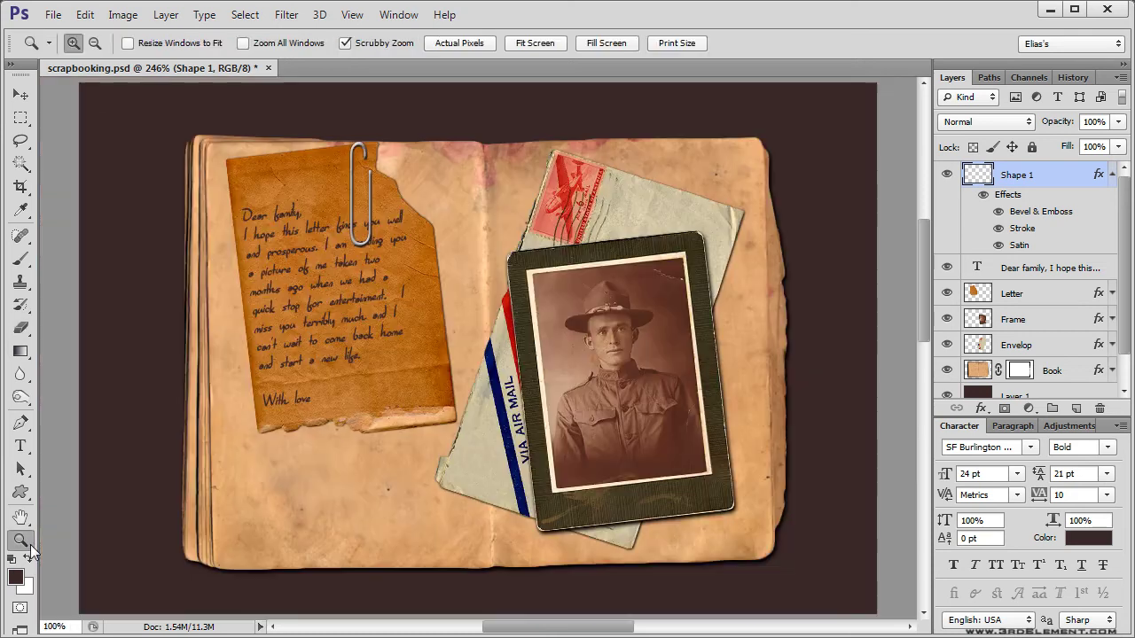
Rotate the paper clip -7.70° and move it onto the letter's upper edge, with its loop sticking out above the paper.
click(22, 96)
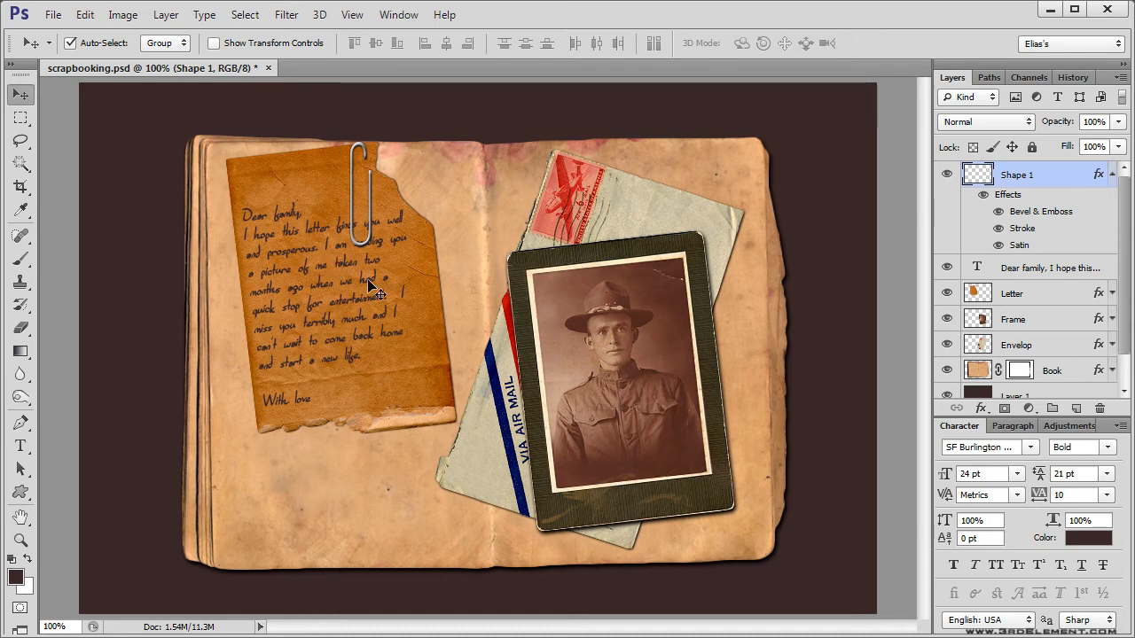
key(ctrl+t)
drag(396, 276, 397, 272)
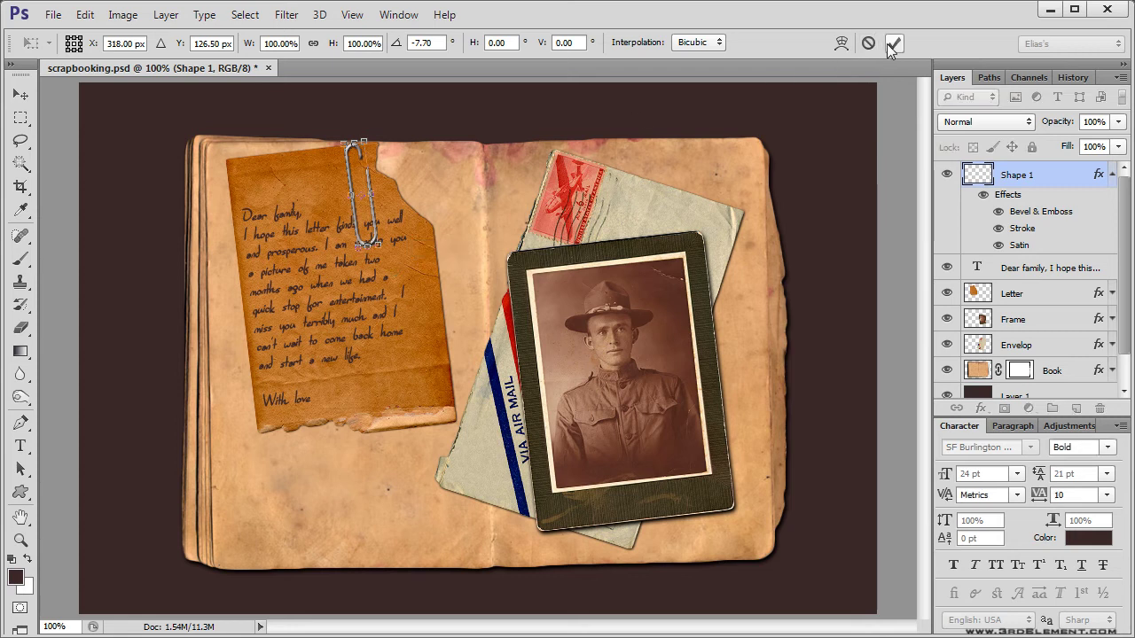
click(893, 43)
drag(370, 199, 333, 185)
Erase the end of the clip's short upper wire where it overlaps the letter, so it stops at the paper's edge.
click(20, 540)
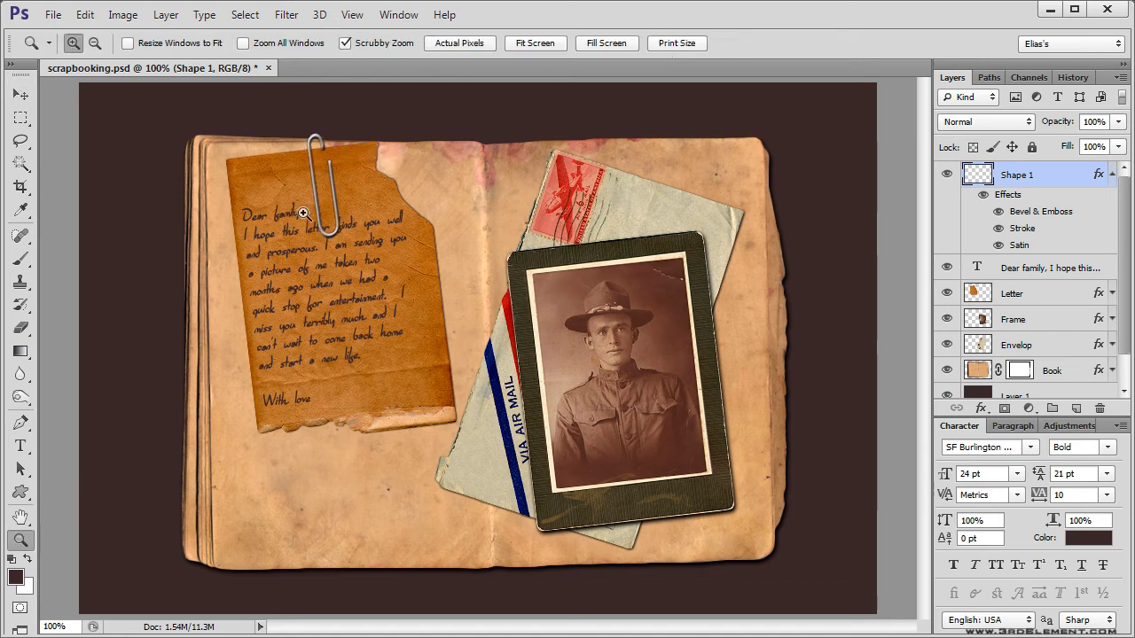
drag(318, 147, 391, 159)
scroll(381, 173, up, 2)
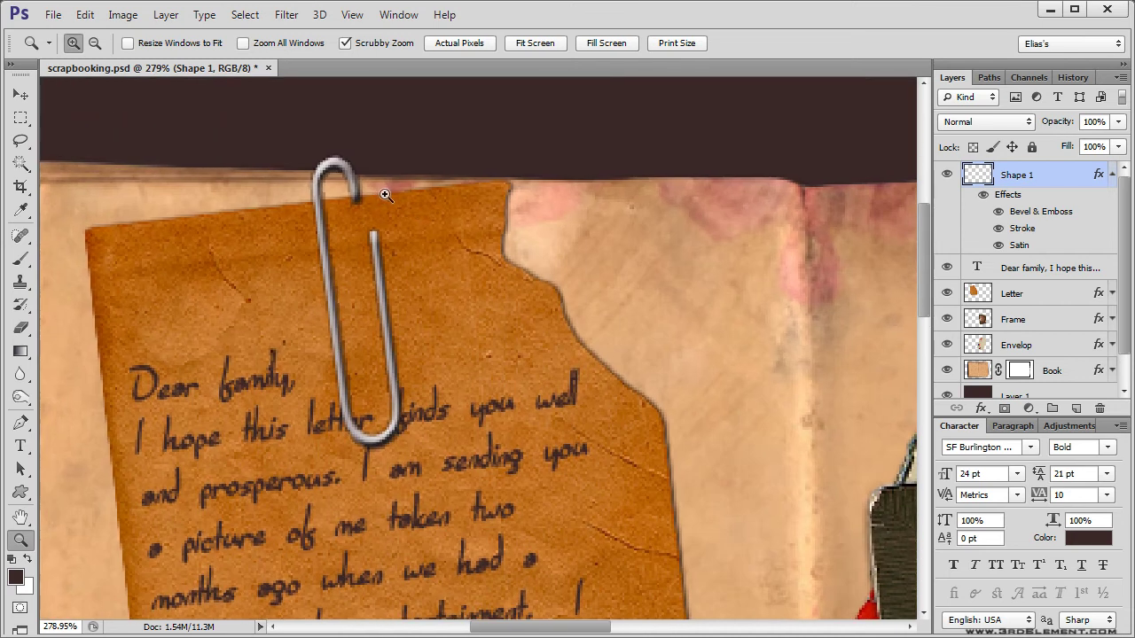
key(e)
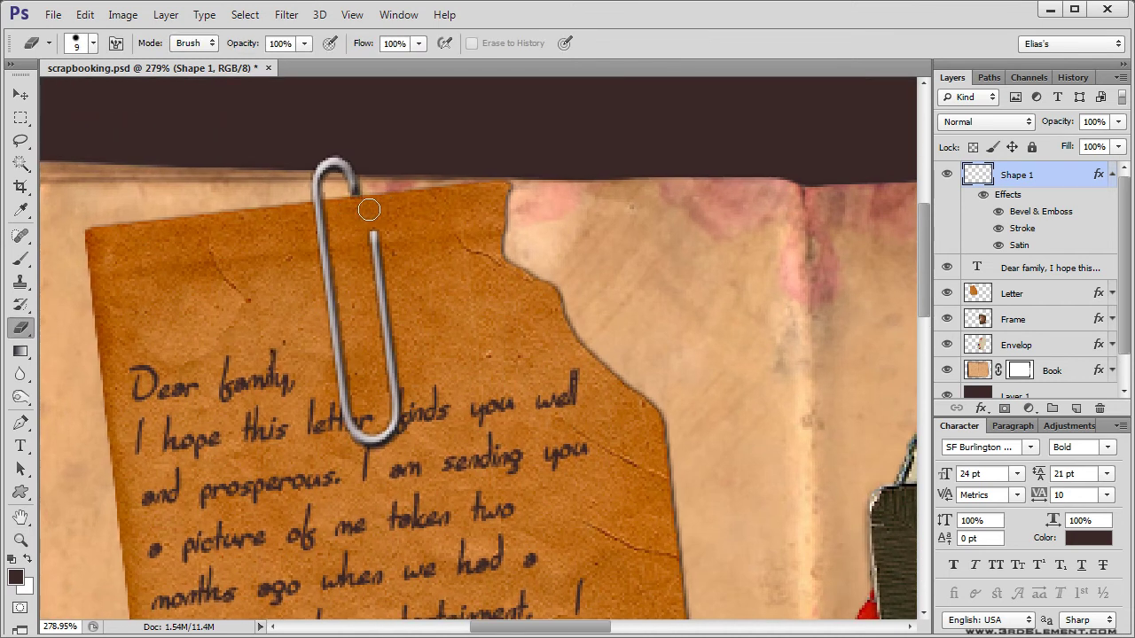
double_click(20, 540)
click(21, 94)
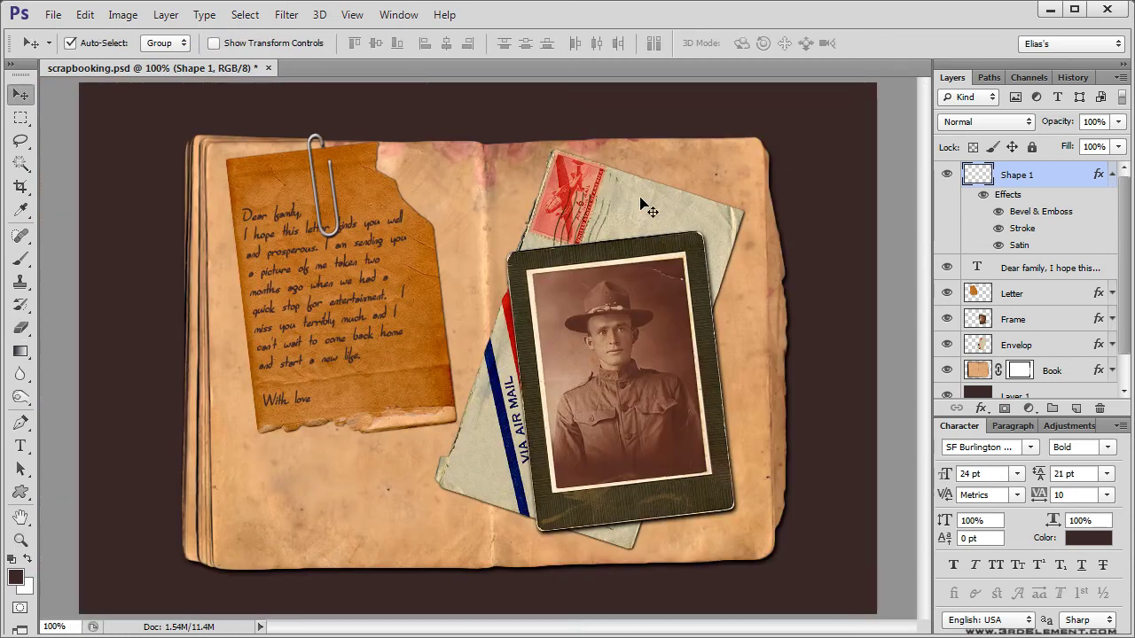
Rename the Shape 1 layer as Paper Clip and save the document.
click(1112, 174)
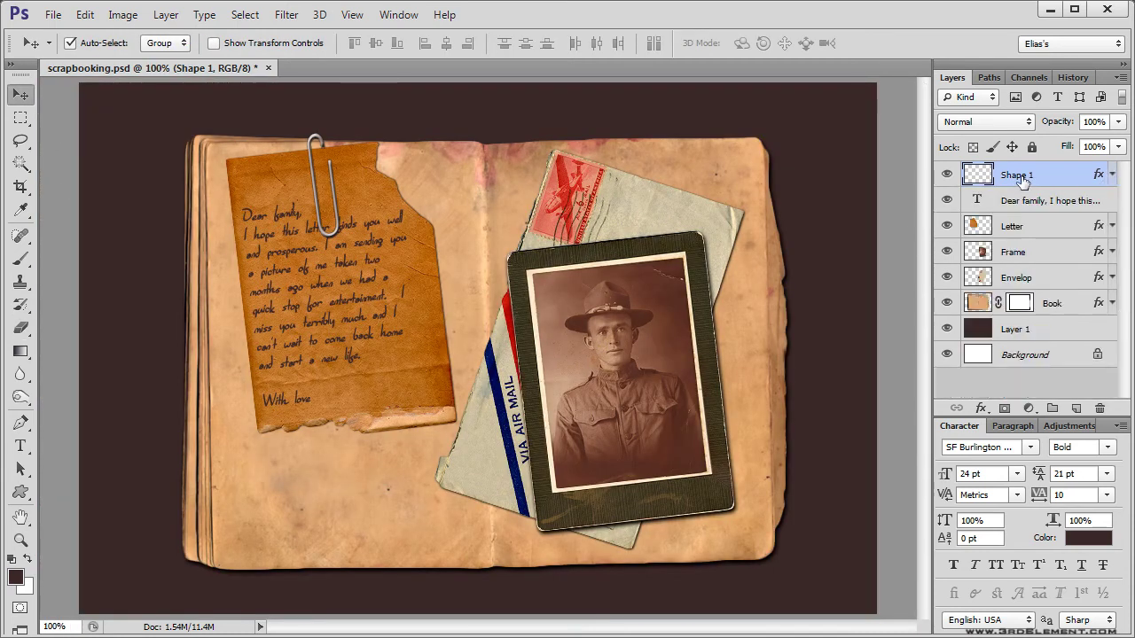
double_click(1020, 175)
text(P)
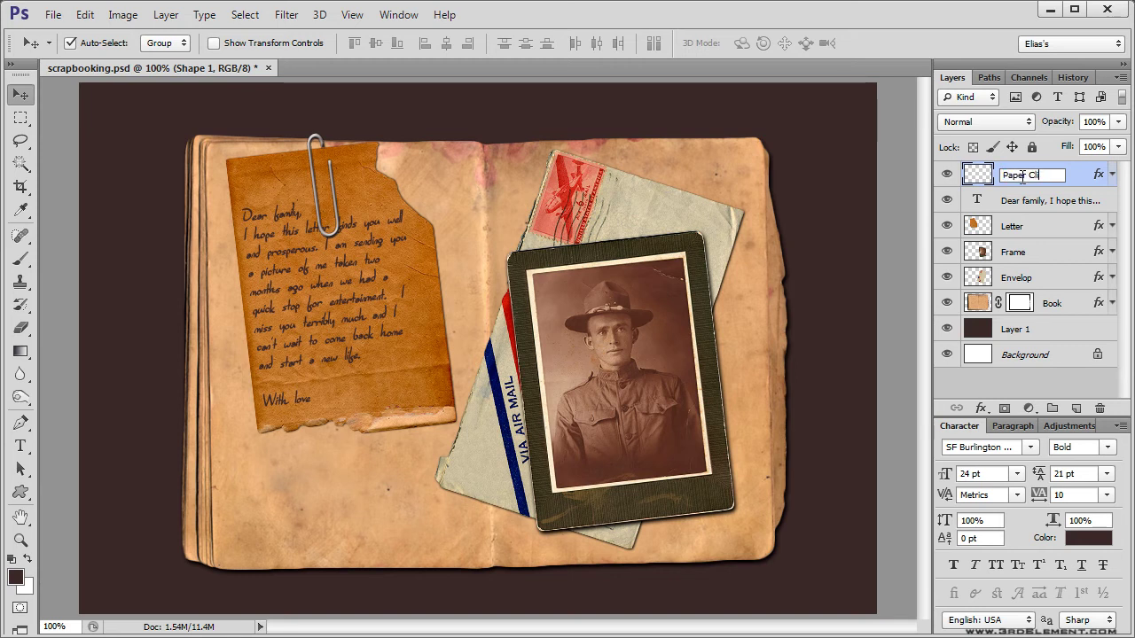
key(Return)
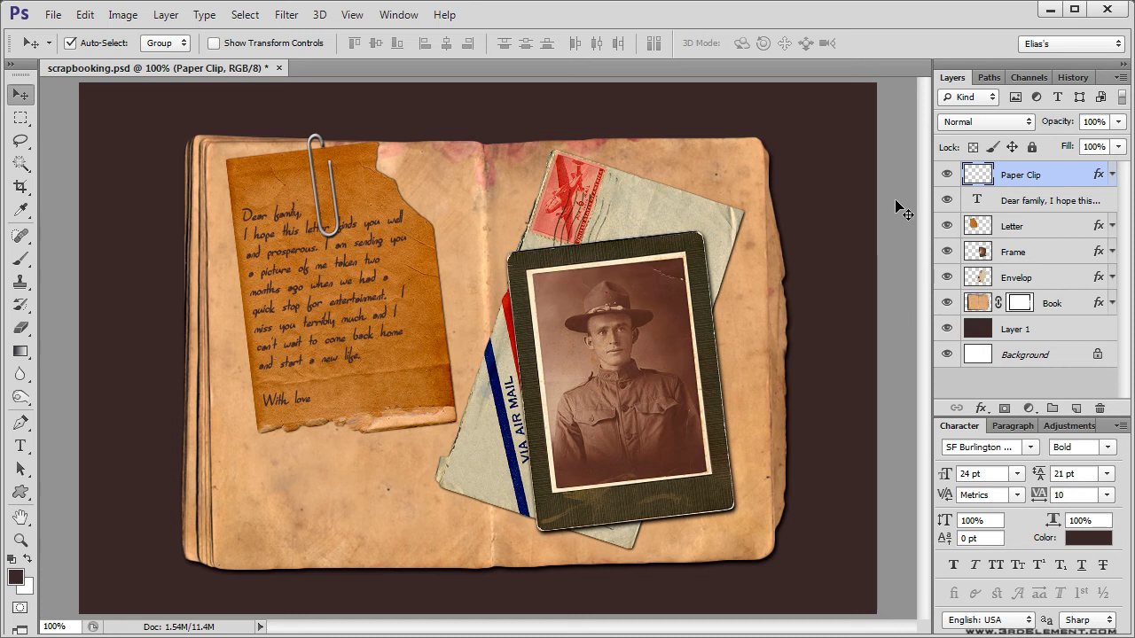
key(ctrl+s)
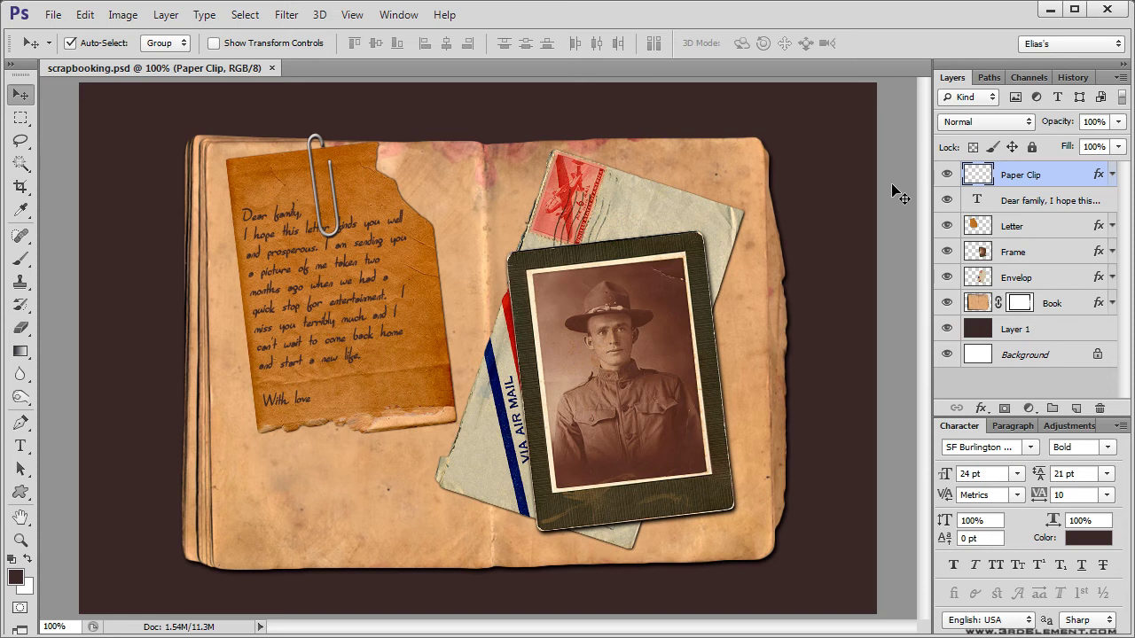
Open the leaf image from the Scrapbooking folder.
click(54, 14)
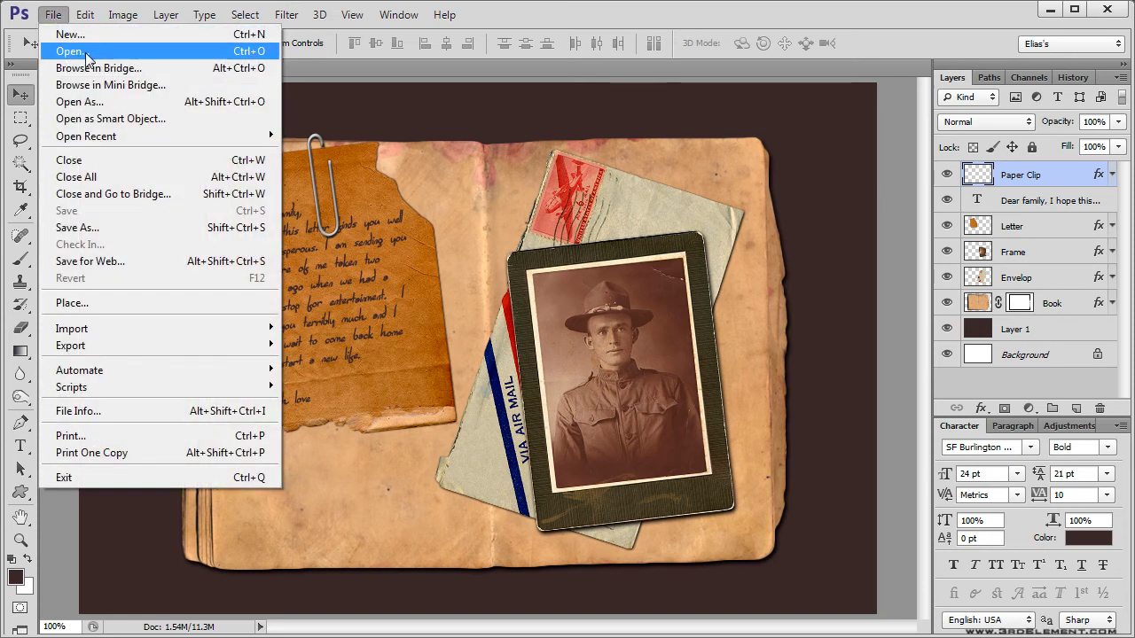
click(86, 55)
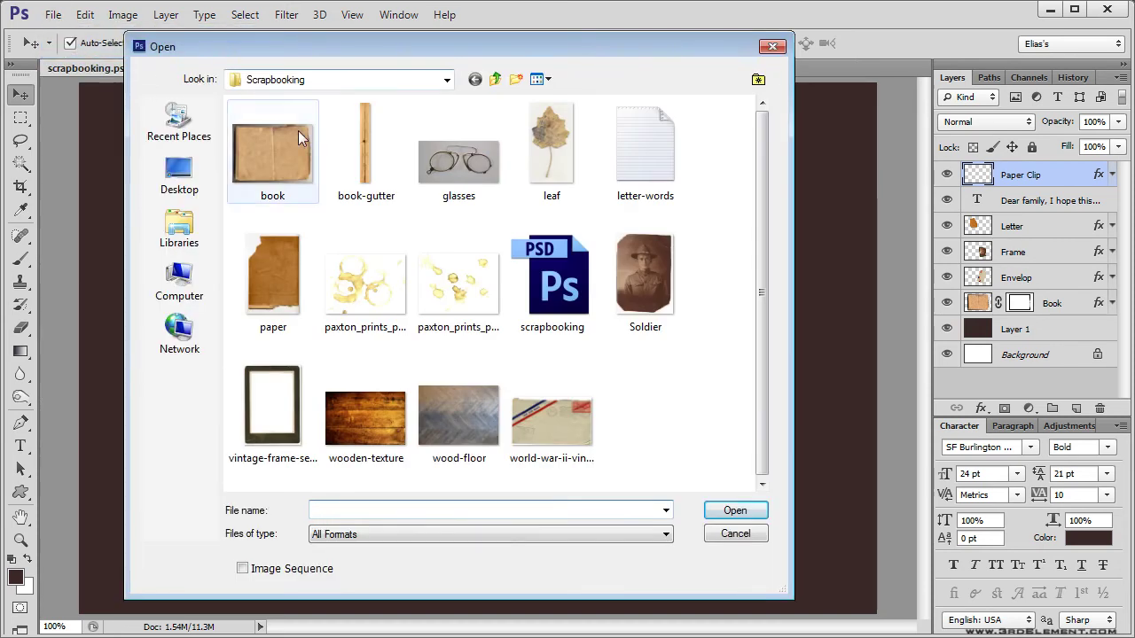
click(554, 171)
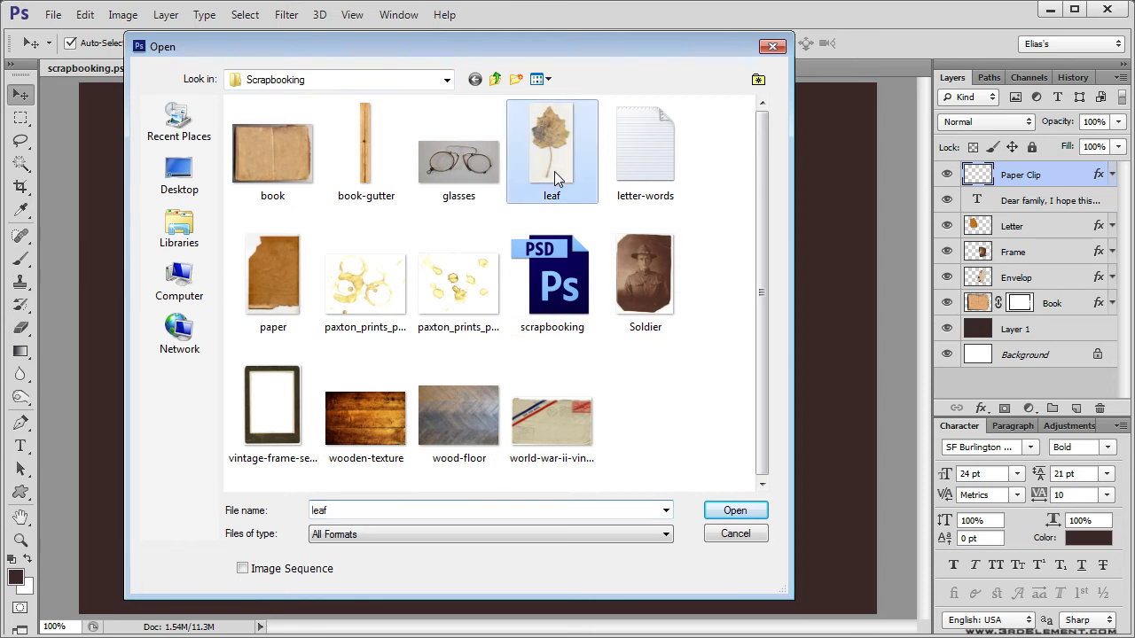
click(736, 510)
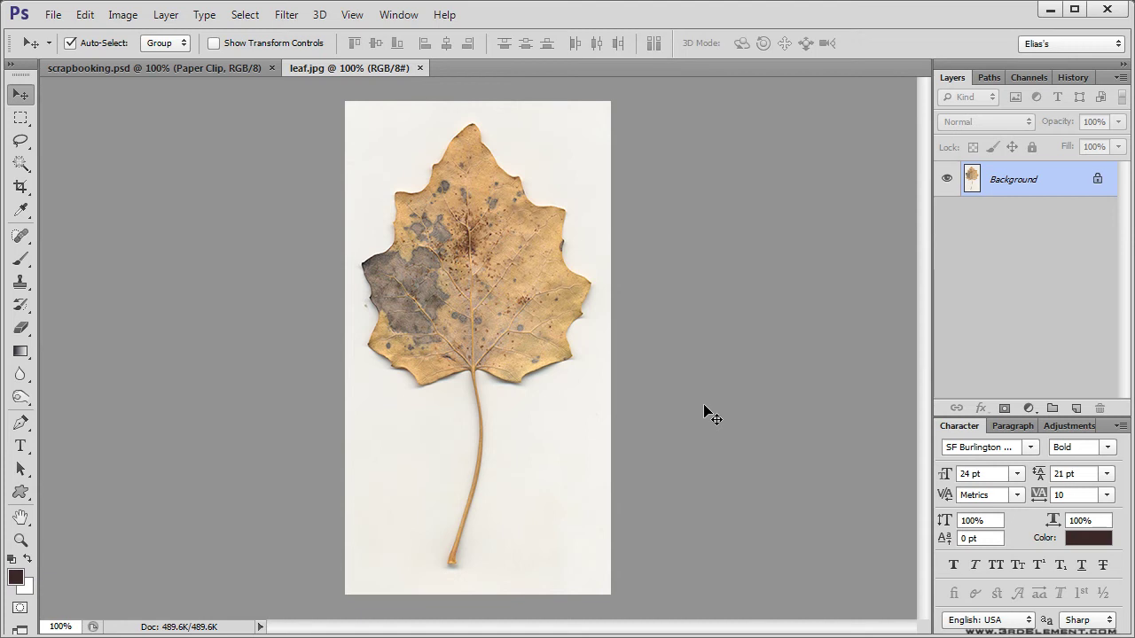
Select the leaf by picking its light backdrop with the Magic Wand at tolerance 32 and inverting the selection.
click(21, 167)
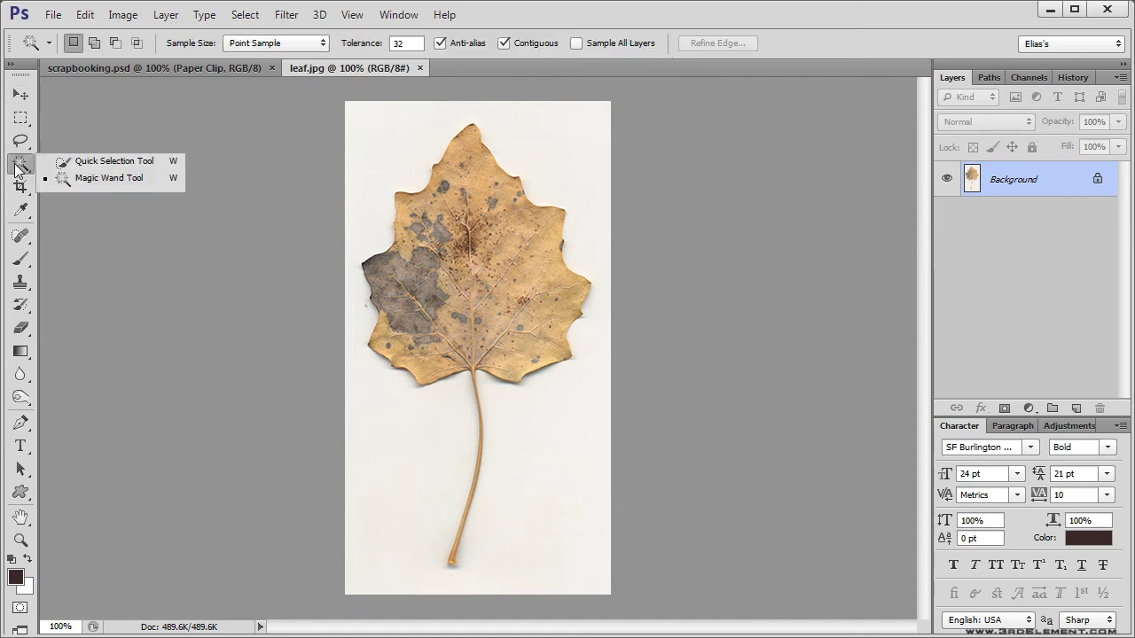
click(120, 180)
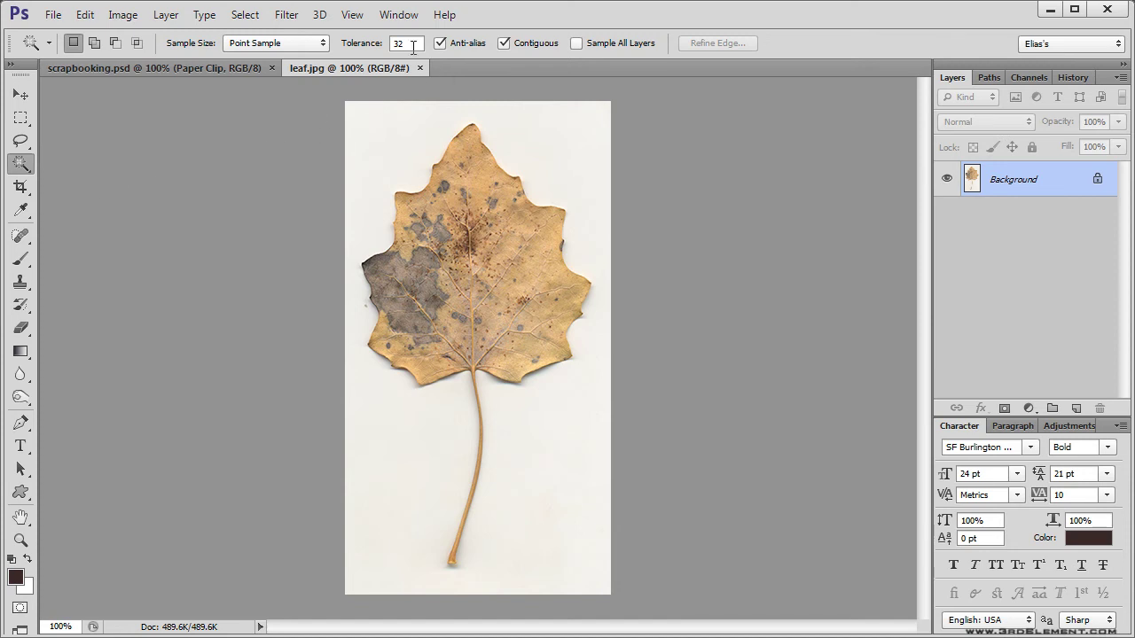
click(387, 141)
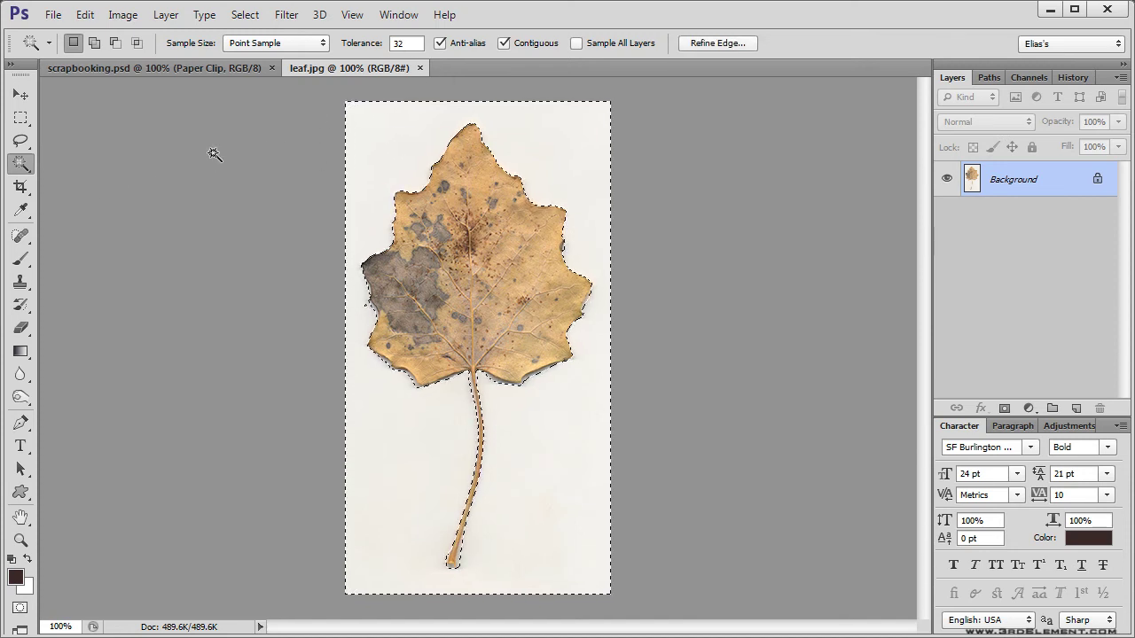
click(254, 16)
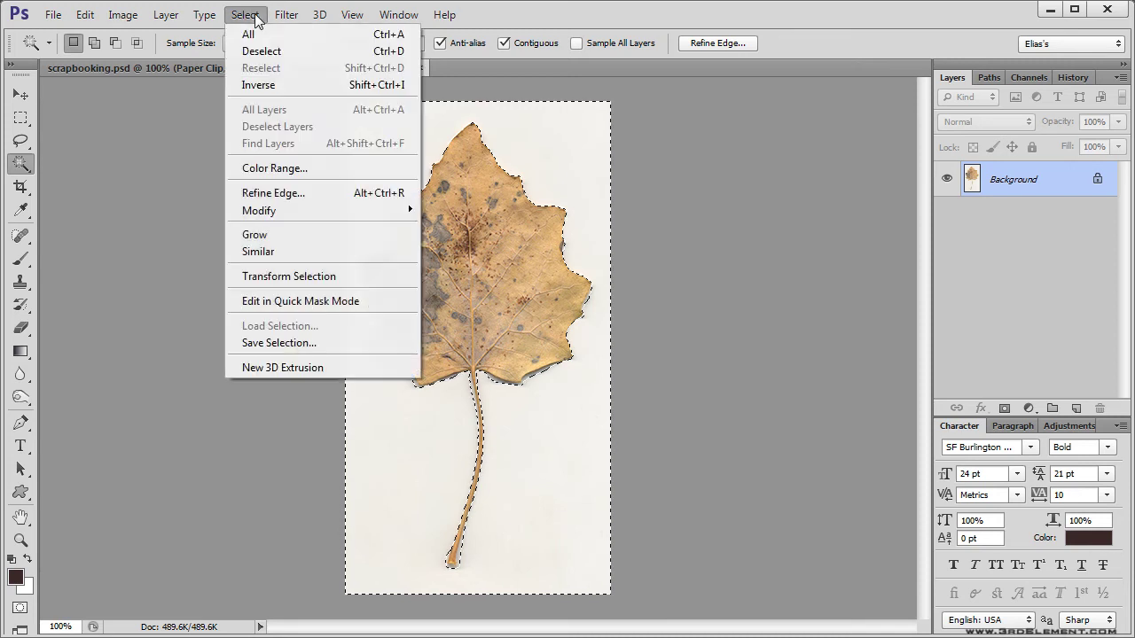
click(296, 85)
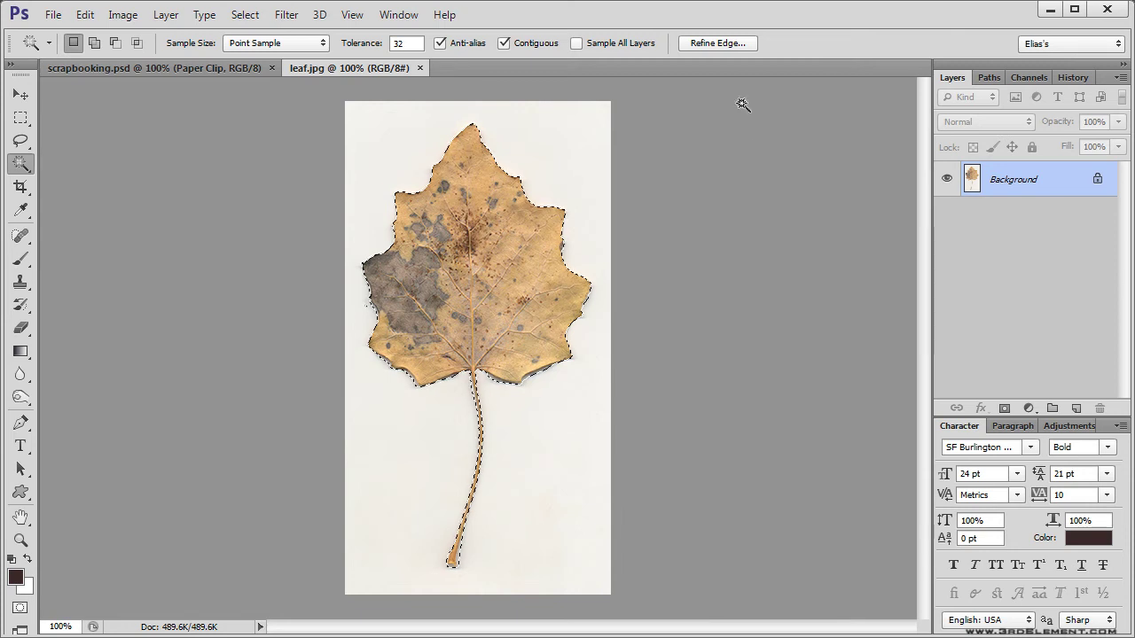
Refine the leaf selection's edge with Smooth 10, Contrast 20% and Shift Edge -25%, and output it as a layer mask.
click(741, 42)
drag(751, 87, 761, 89)
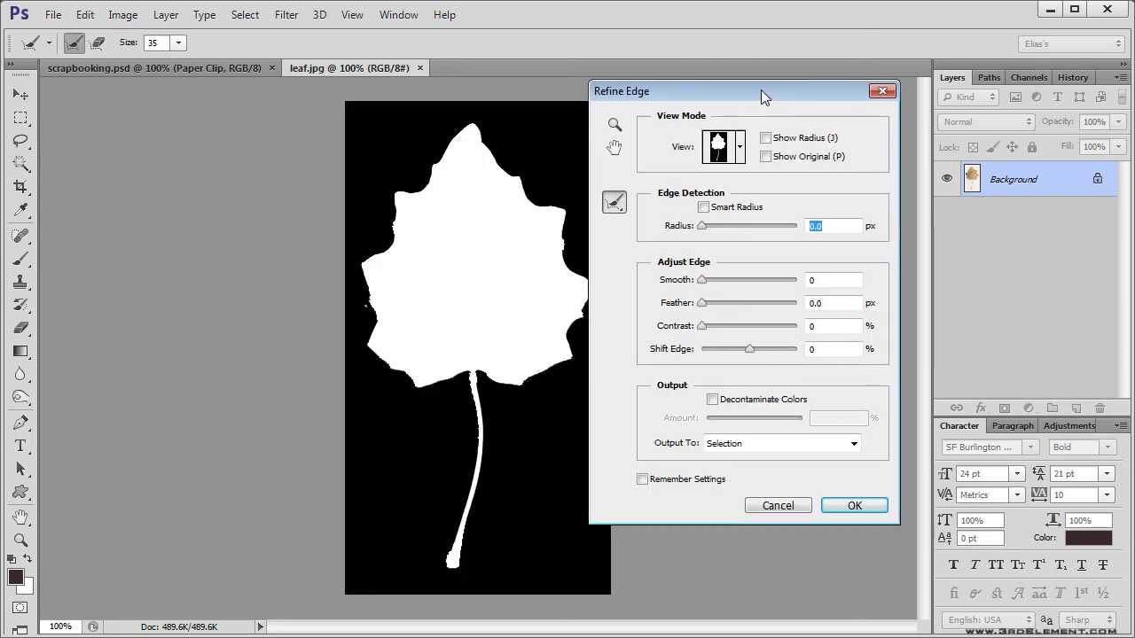
click(705, 279)
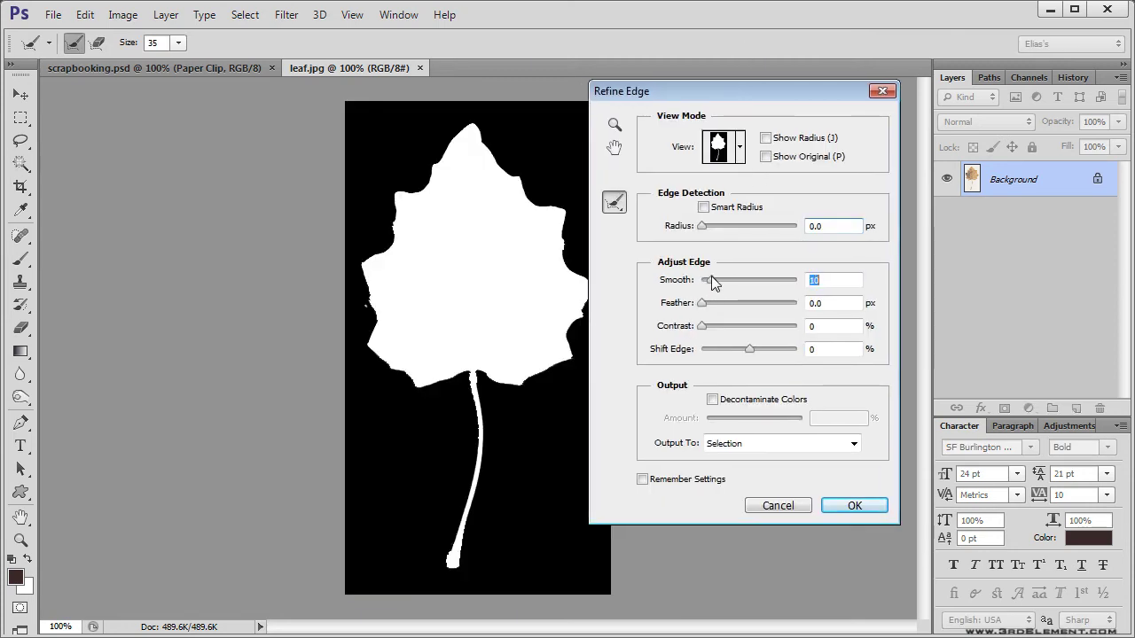
drag(704, 326, 718, 330)
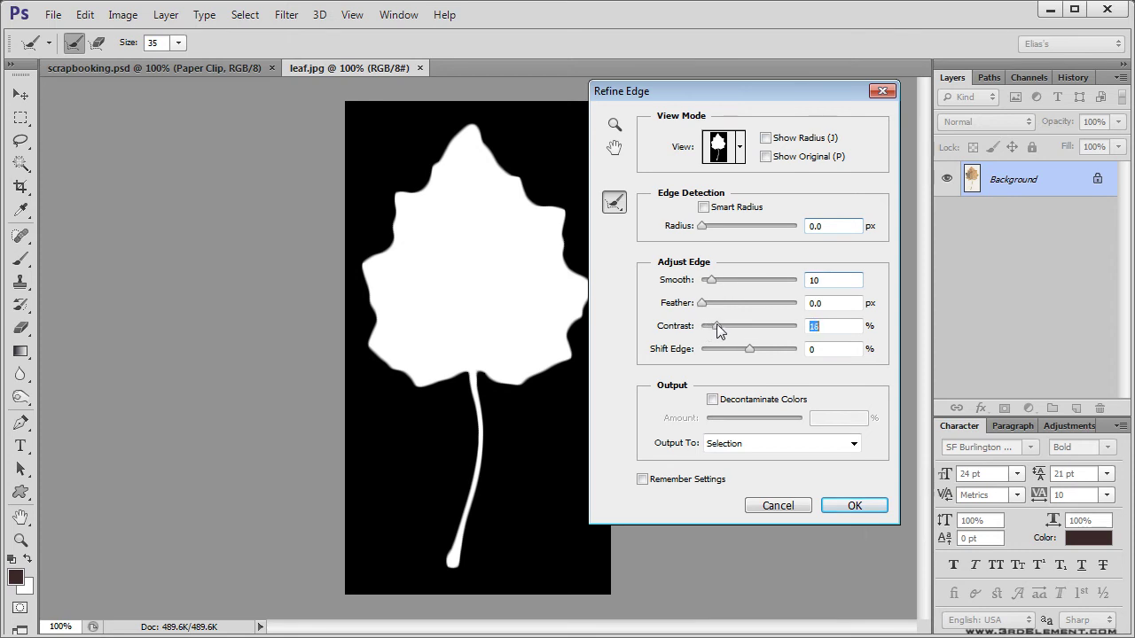
drag(749, 350, 740, 350)
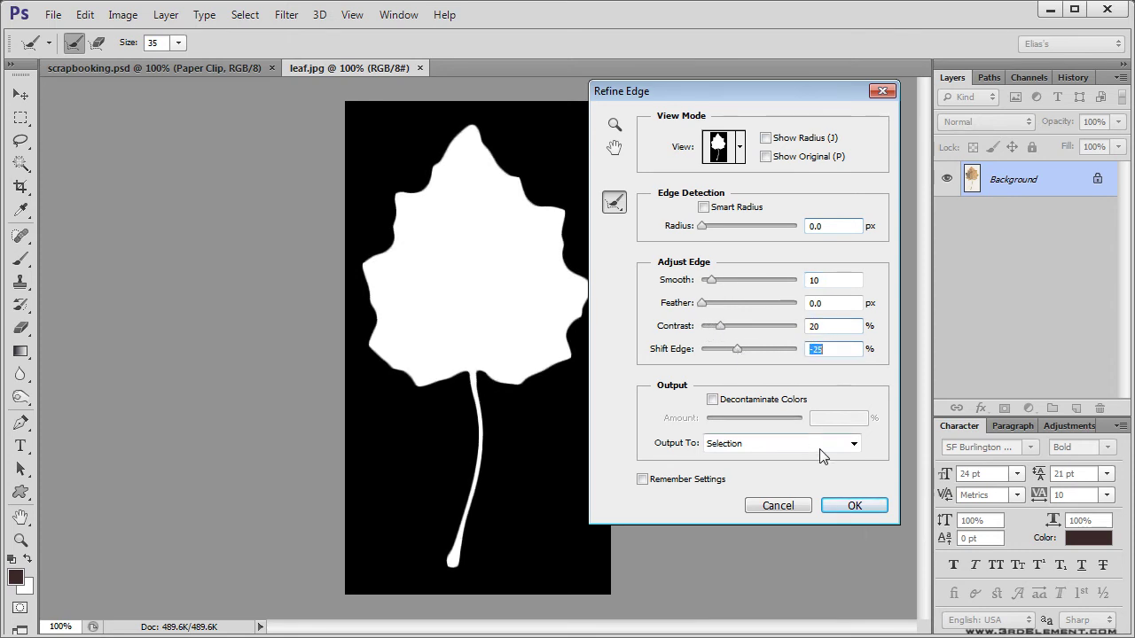
click(854, 453)
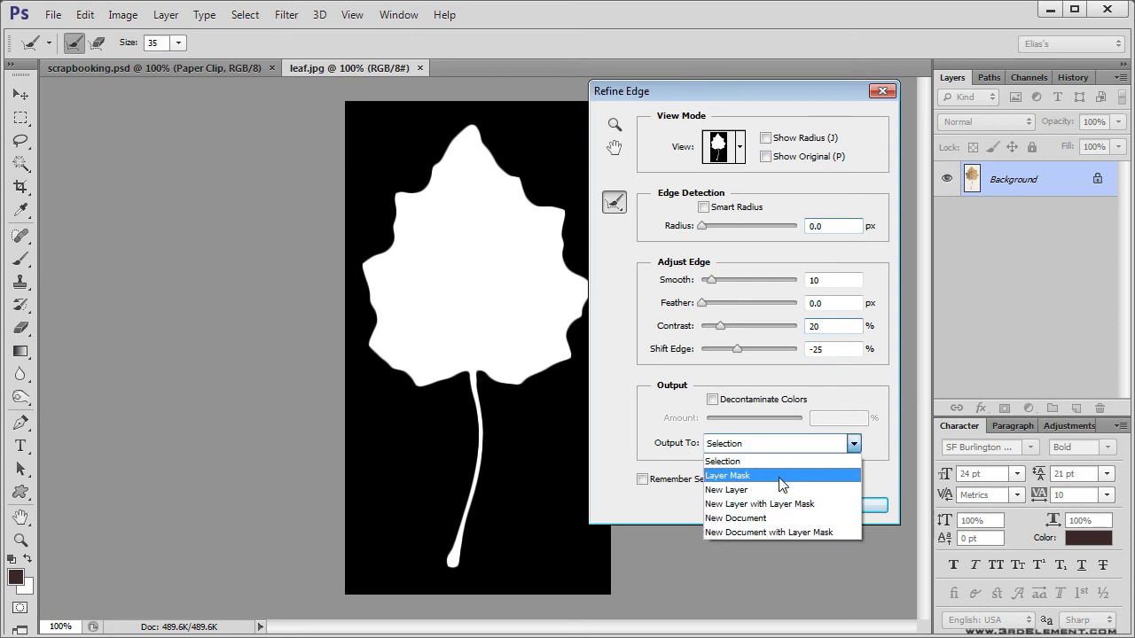
click(780, 475)
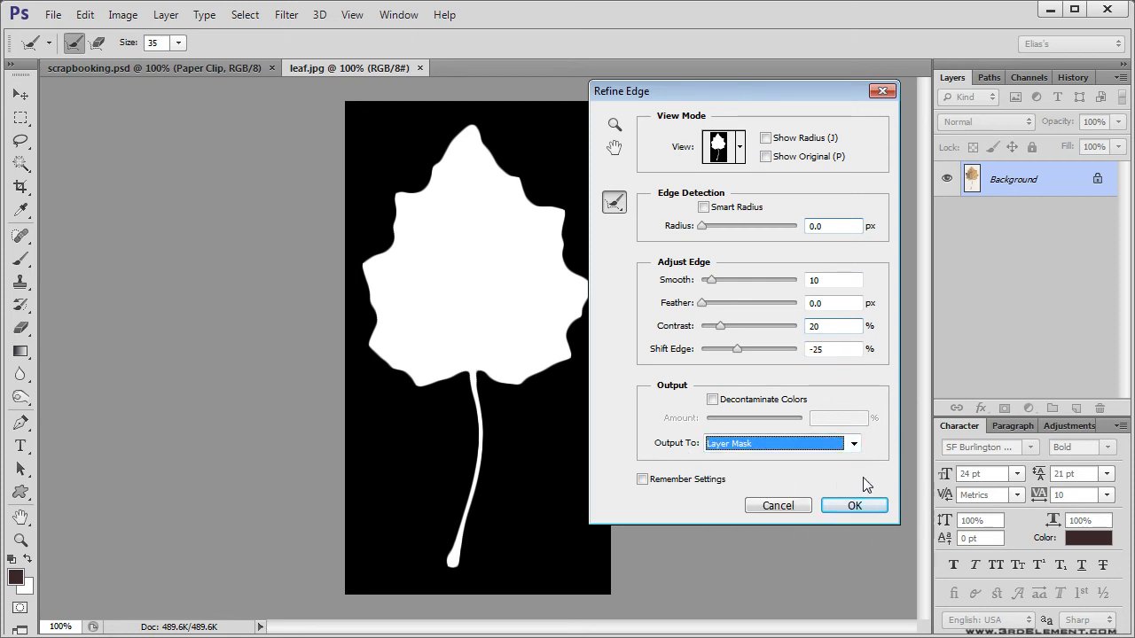
click(854, 506)
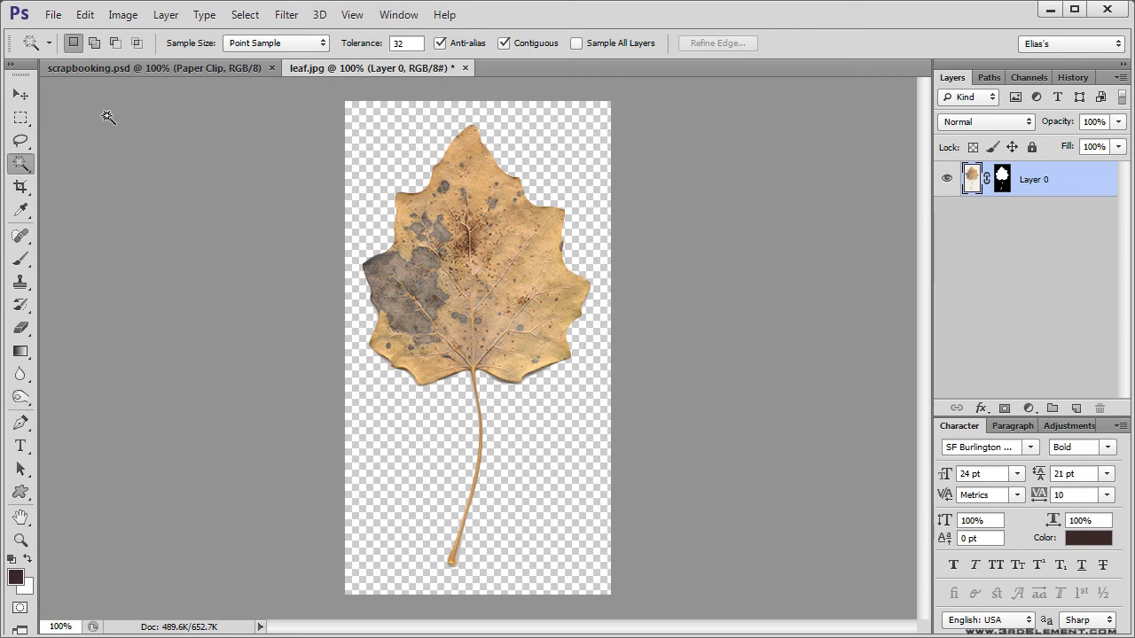
Copy the masked leaf into scrapbooking.psd, close leaf.jpg, and place the leaf over the framed photo.
click(25, 98)
drag(478, 259, 598, 235)
drag(628, 288, 630, 277)
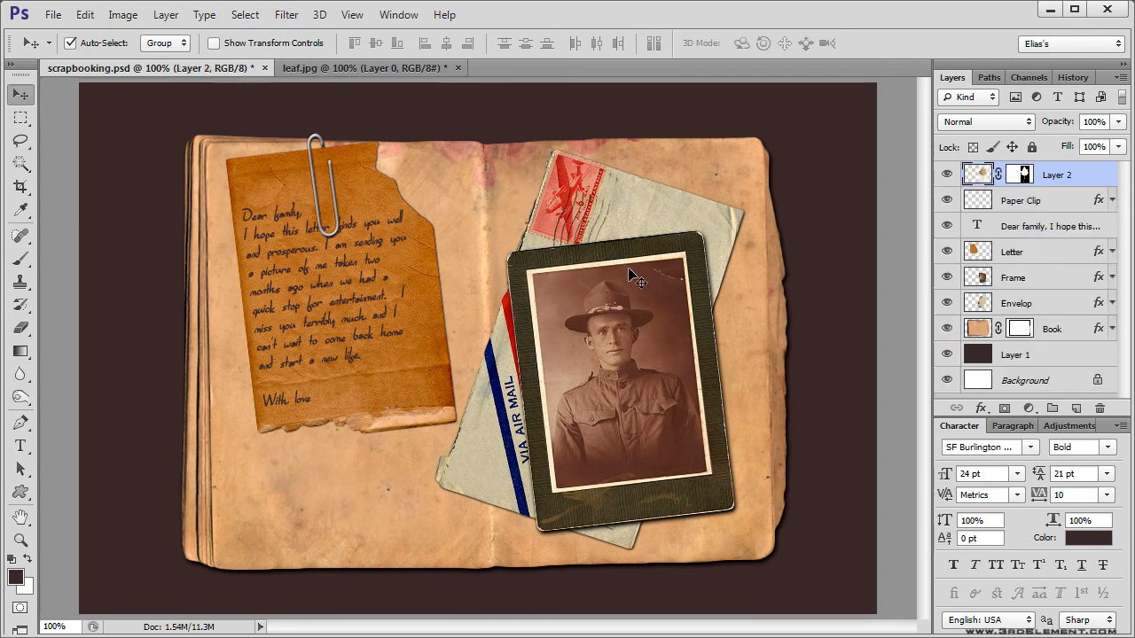
click(459, 68)
click(571, 264)
drag(628, 300, 632, 262)
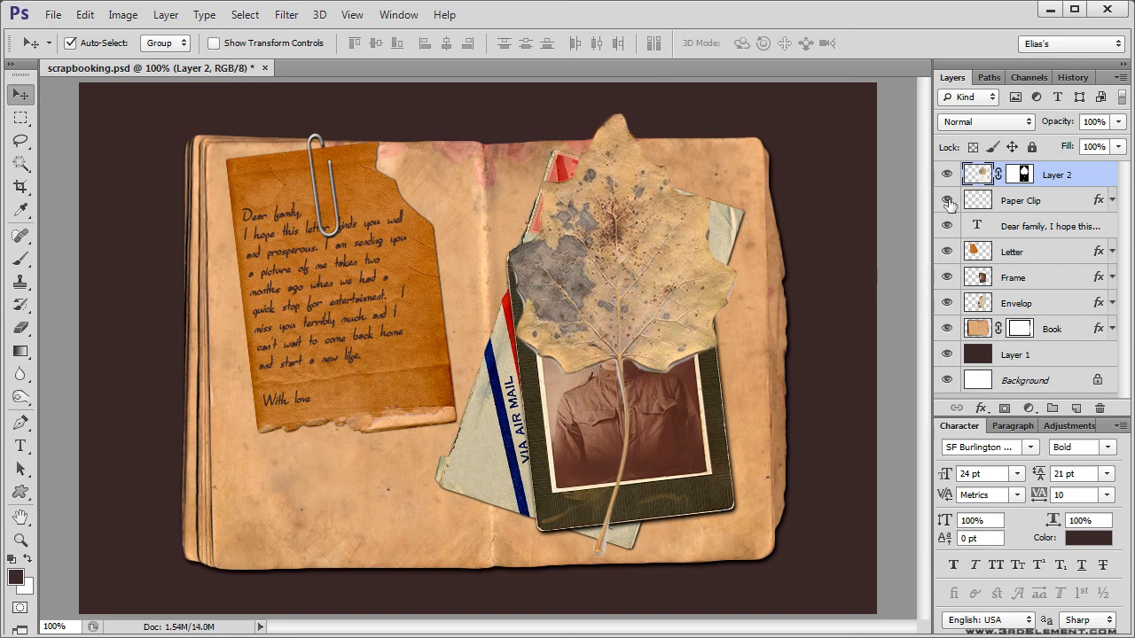
Hide the layers from Paper Clip down to Book and shift the leaf slightly up and to the left.
drag(947, 200, 950, 304)
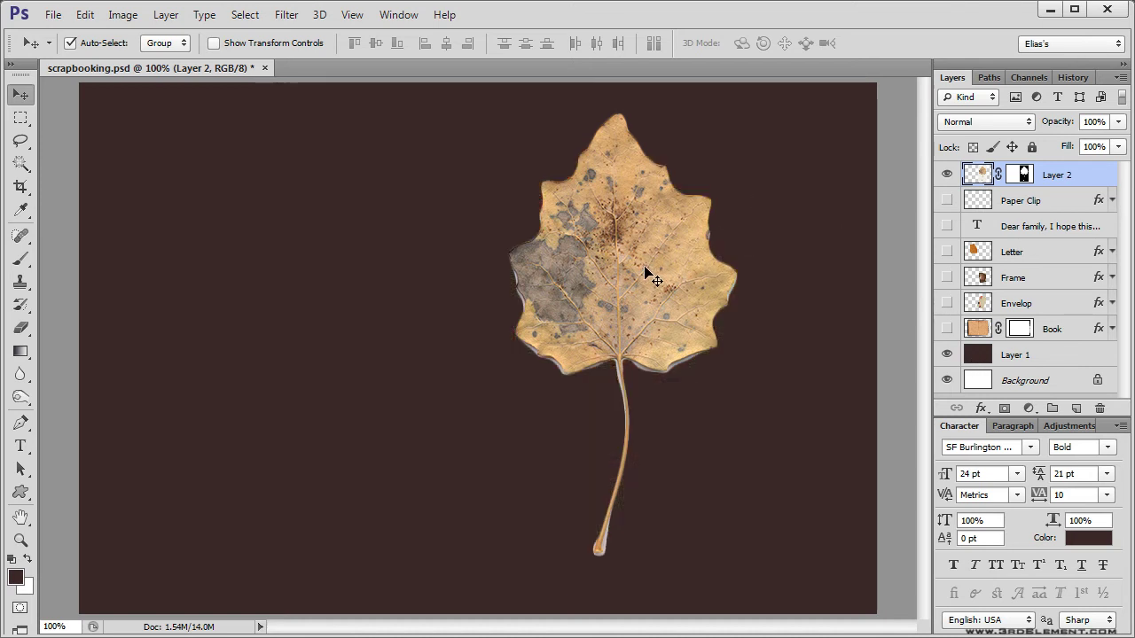
drag(637, 283, 627, 276)
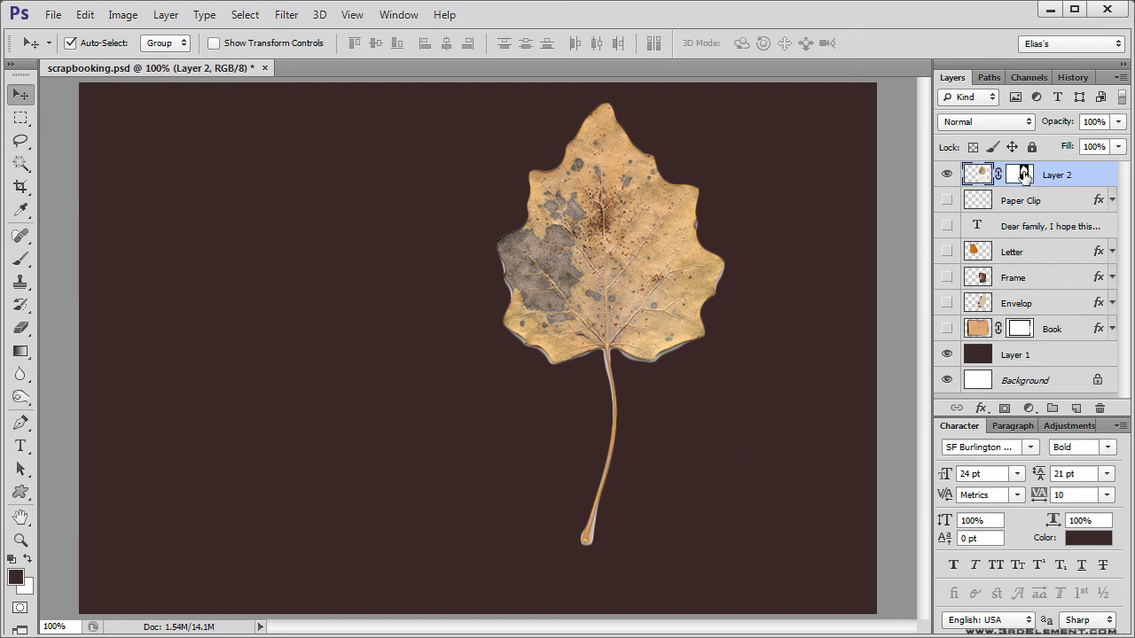
Paint black on Layer 2's mask to remove the pale fringe around the lower tip of the stem.
click(1024, 174)
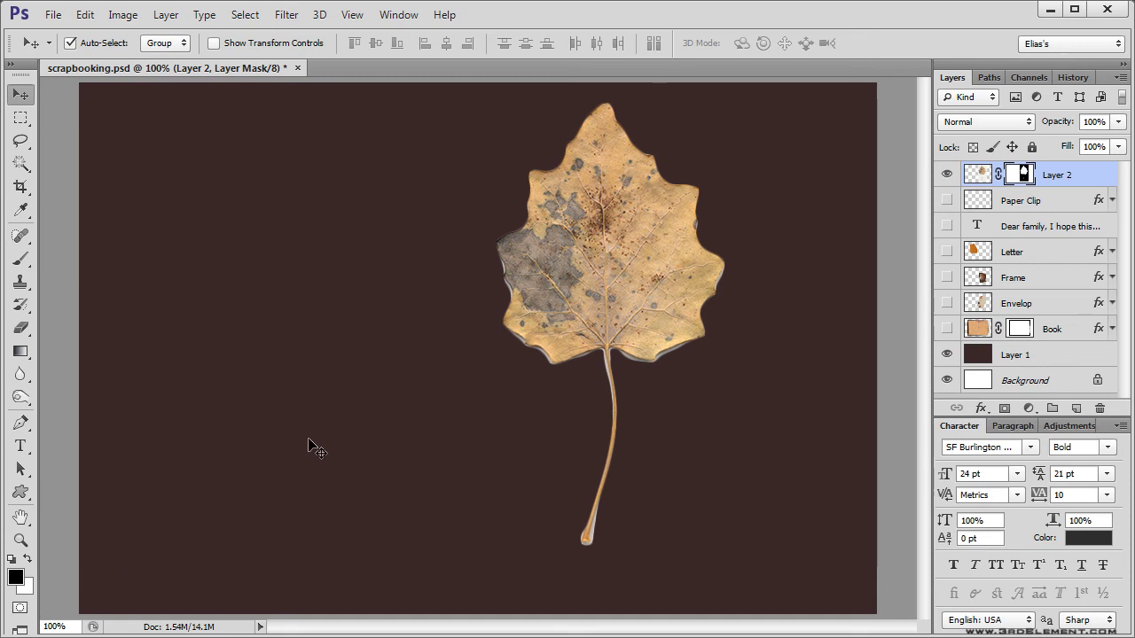
click(20, 540)
drag(603, 514, 587, 389)
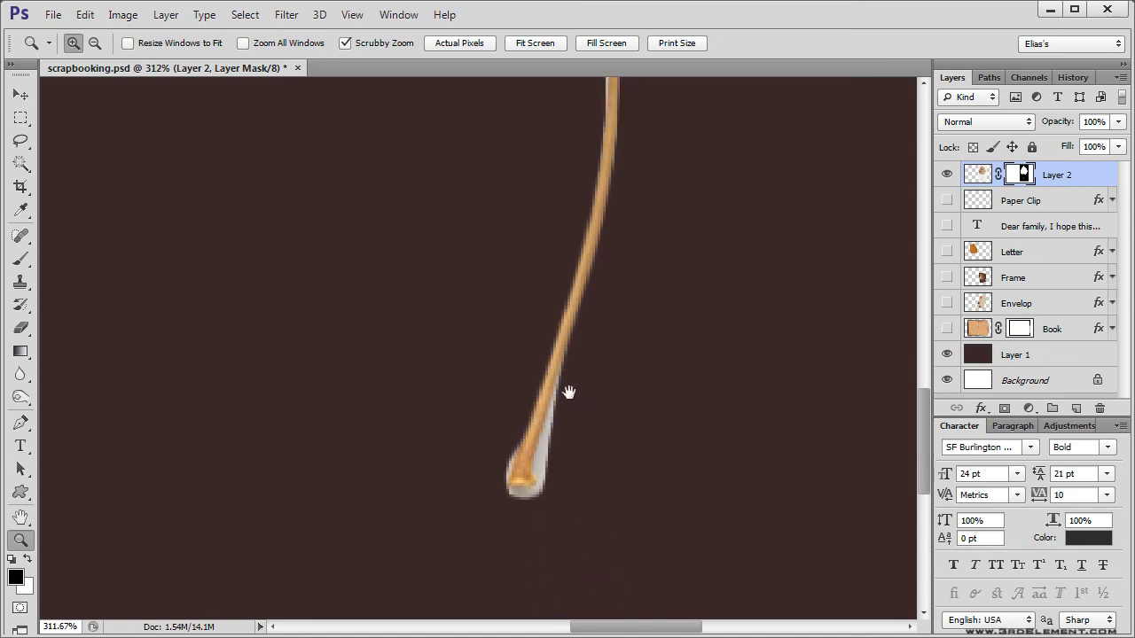
key(b)
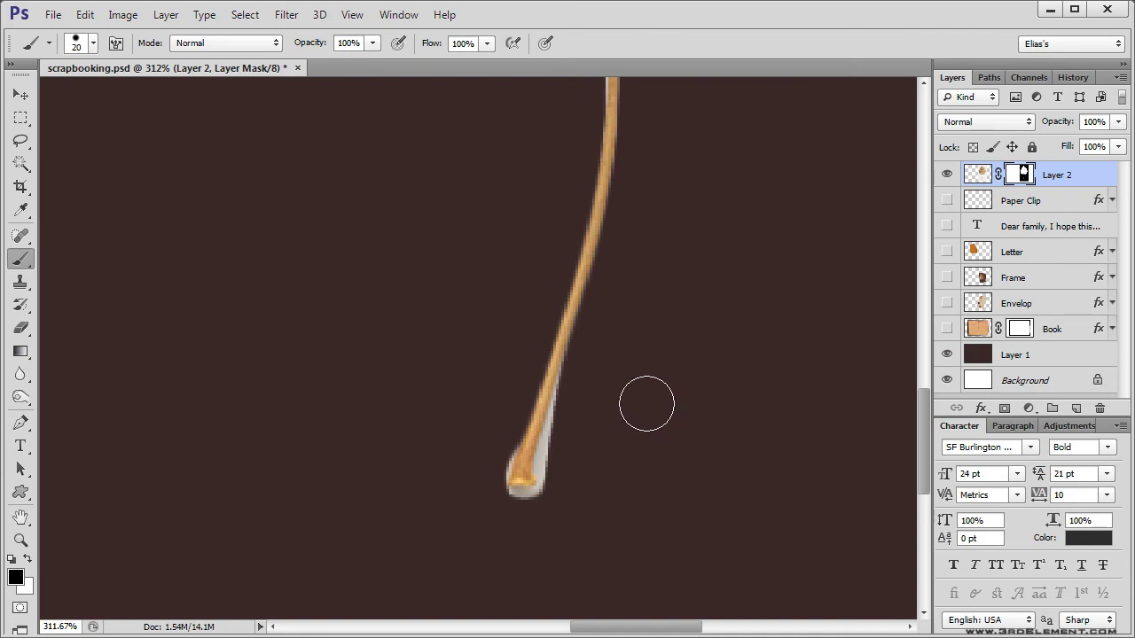
mouse_move(599, 364)
mouse_down()
mouse_move(572, 415)
mouse_move(585, 452)
mouse_up()
key(ctrl+z)
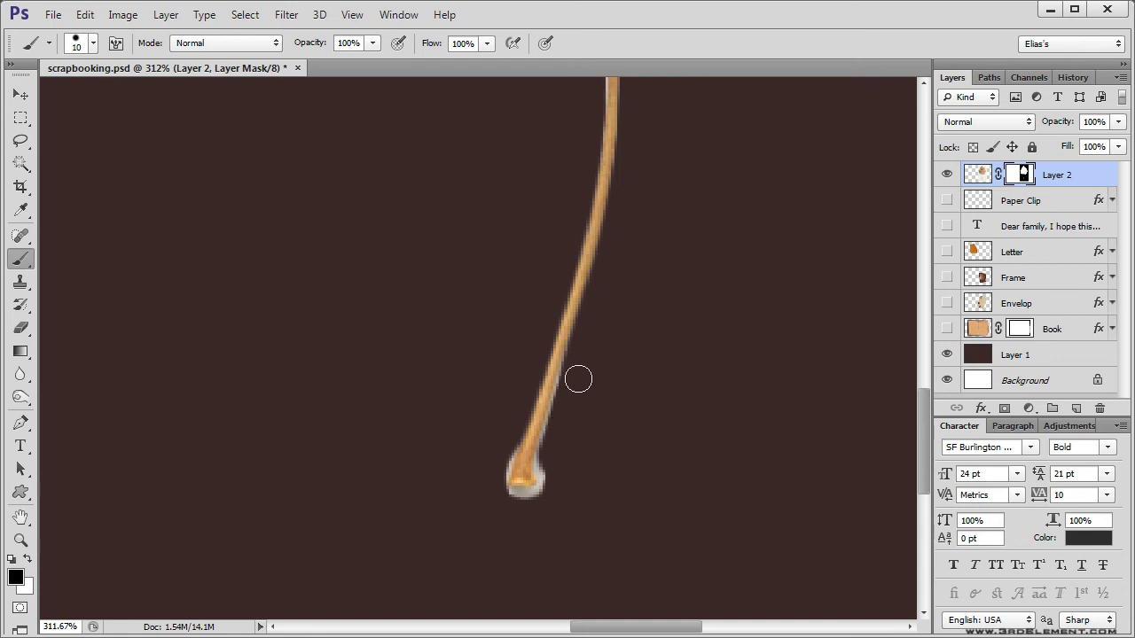
drag(523, 512, 552, 501)
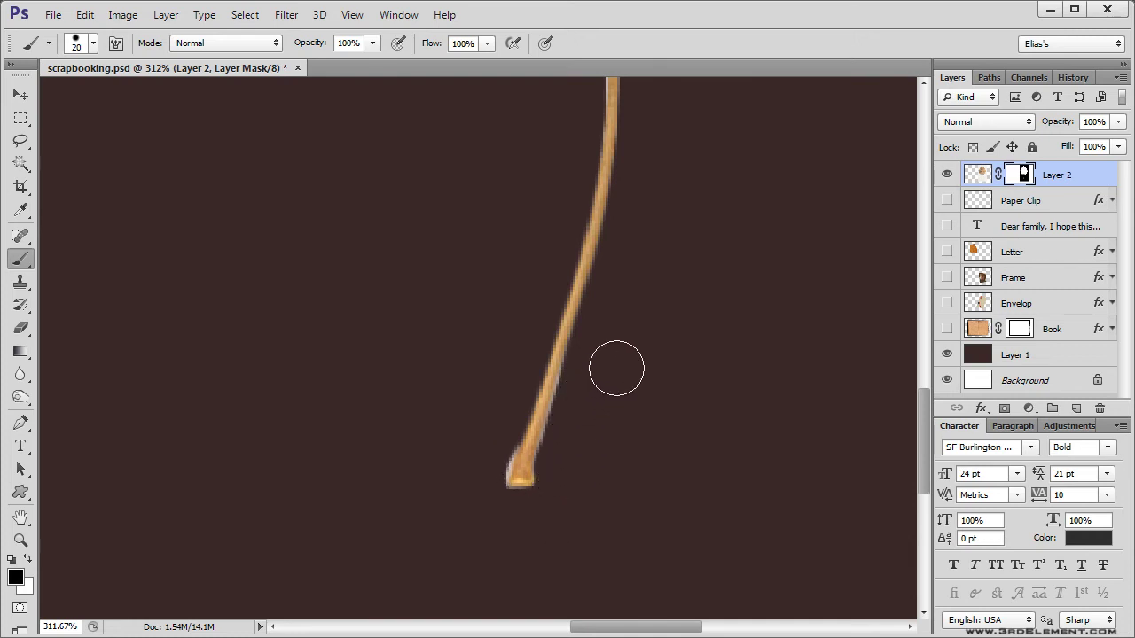
Mask out the pale fringe beside the upper stem, just below the leaf blade, with an 8 px black brush.
drag(526, 281, 565, 458)
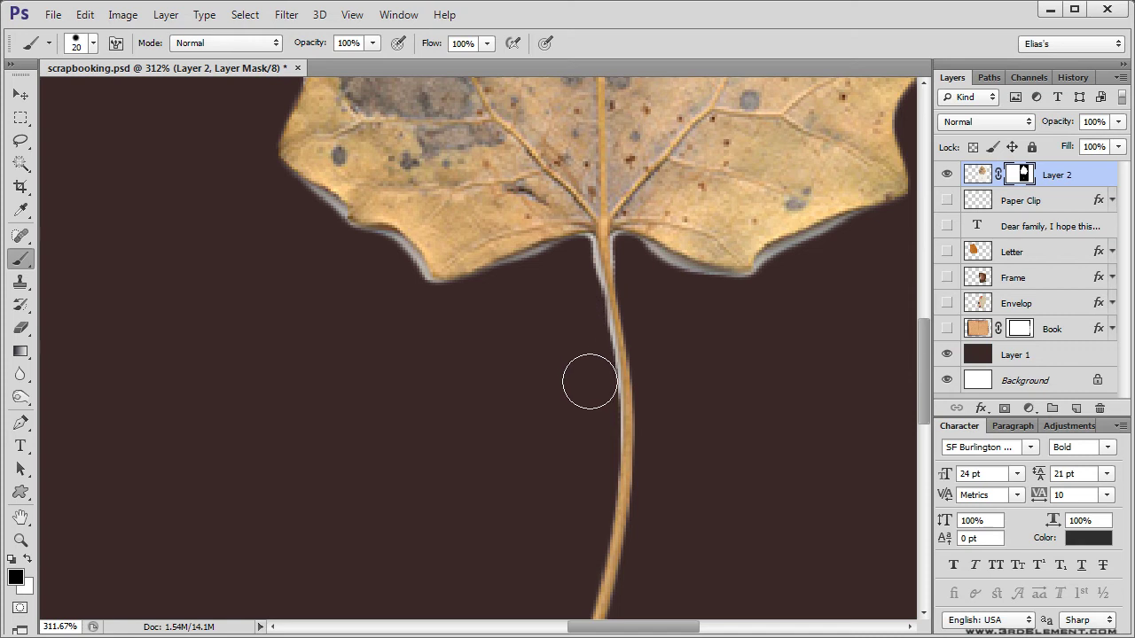
drag(582, 322, 592, 383)
key(ctrl+z)
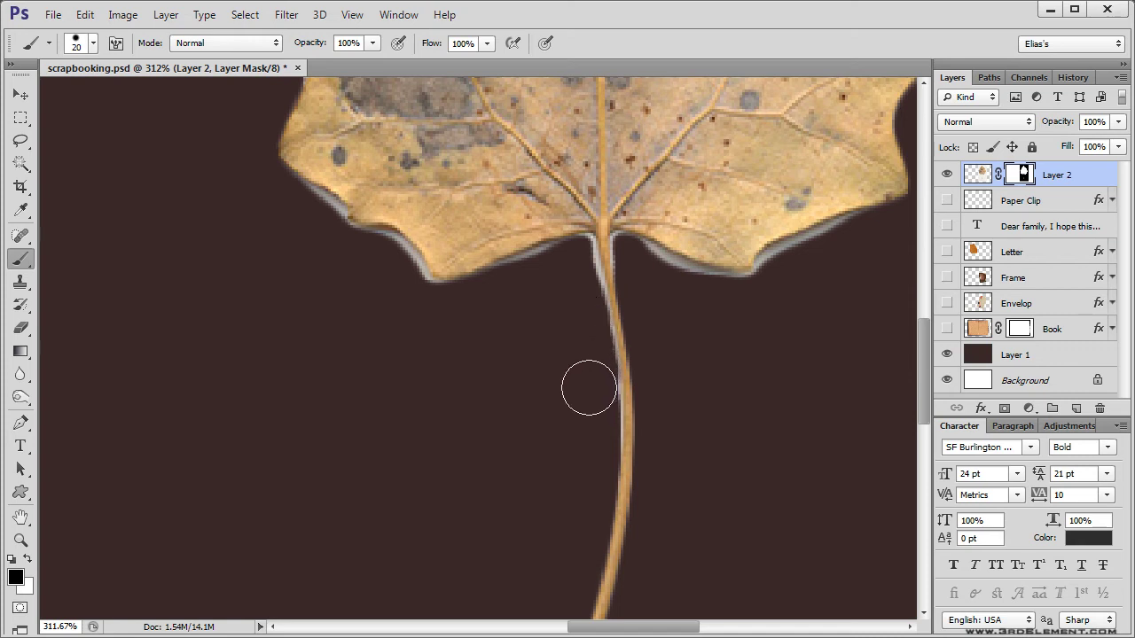
click(28, 543)
drag(576, 254, 488, 322)
key(b)
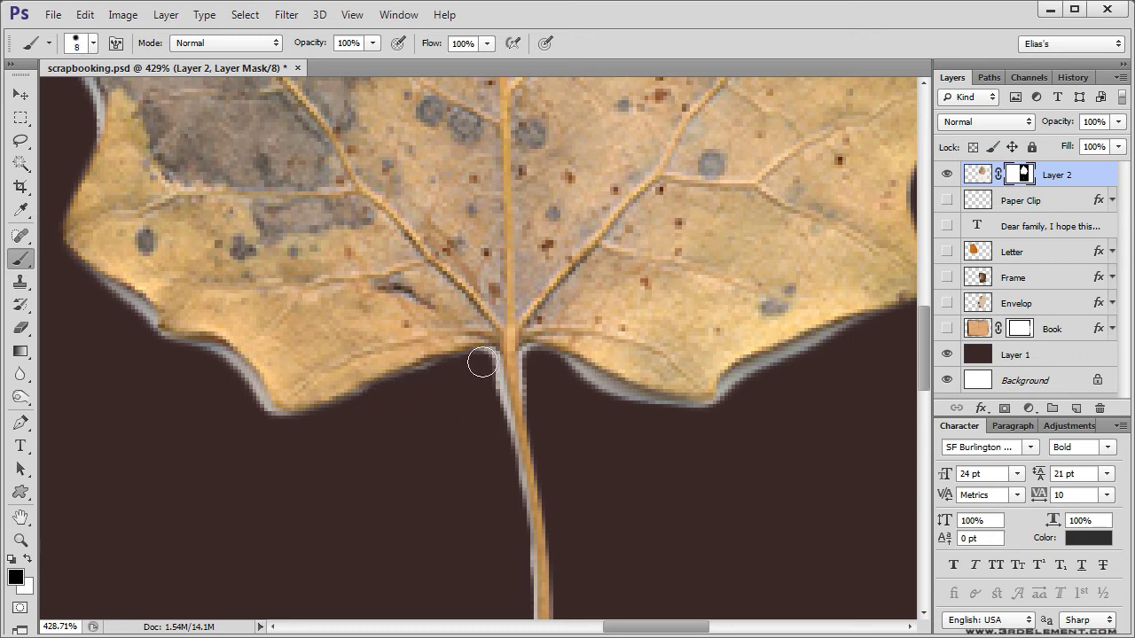
drag(489, 403, 505, 450)
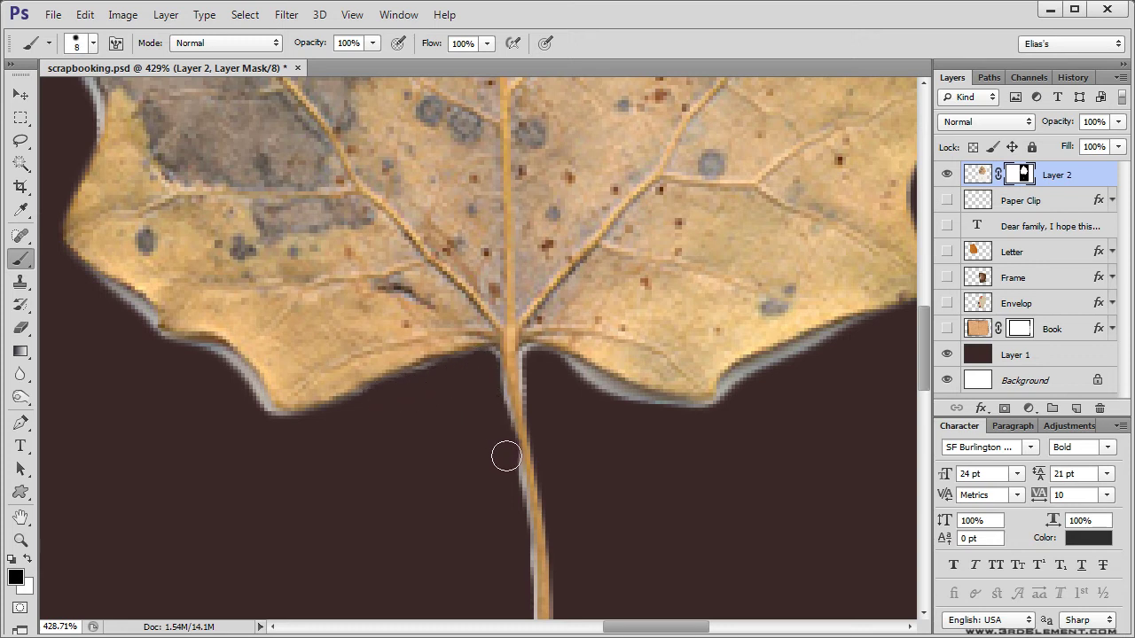
drag(490, 392, 504, 452)
key(ctrl+z)
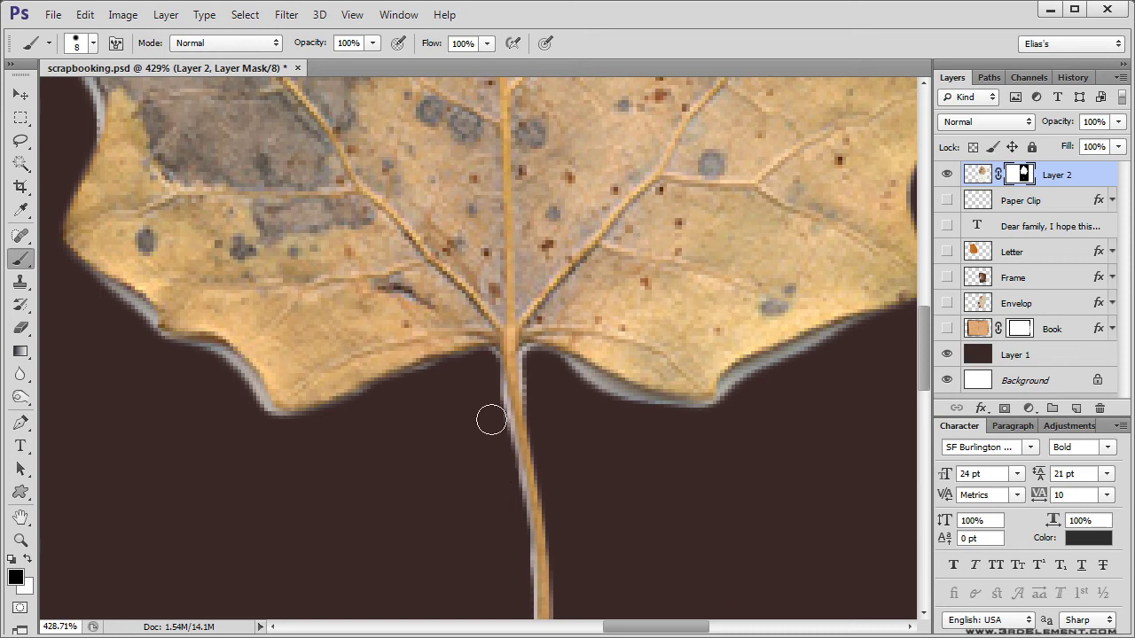
drag(490, 385, 499, 457)
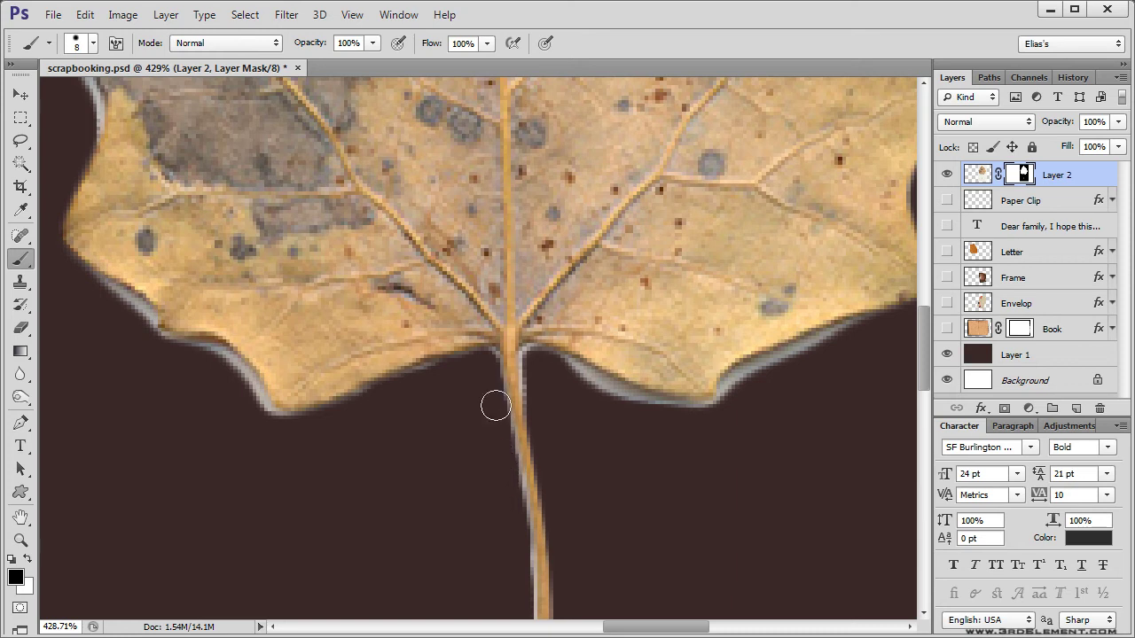
Mask out the pale fringe along the leaf blade's bottom edge on both sides of the stem with a 5 to 8 px brush.
drag(404, 383, 346, 412)
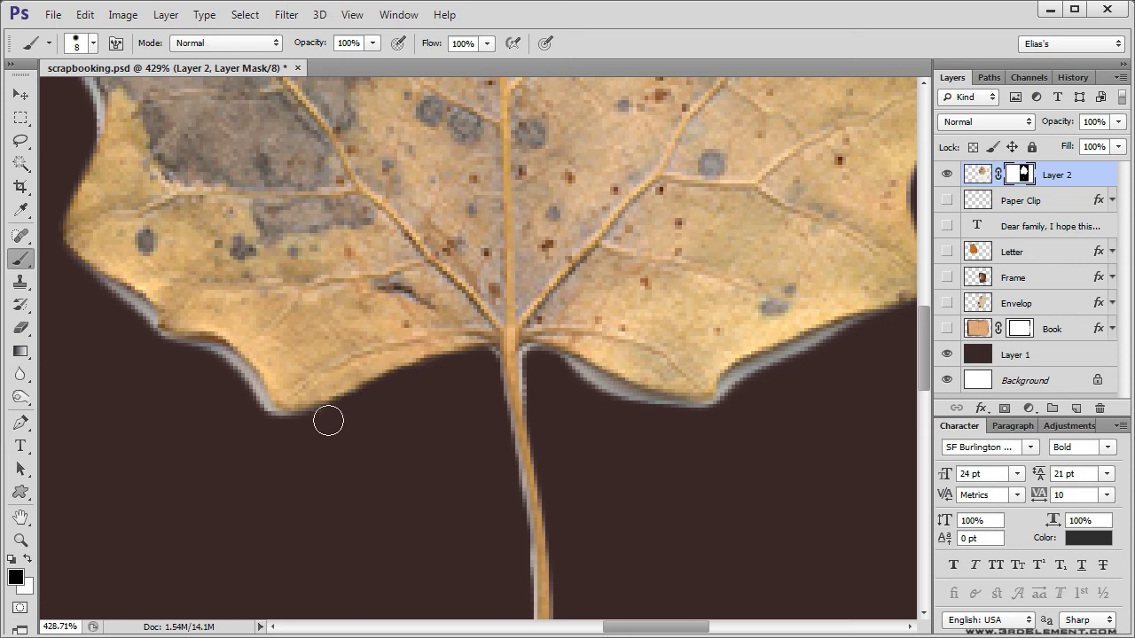
drag(535, 361, 655, 418)
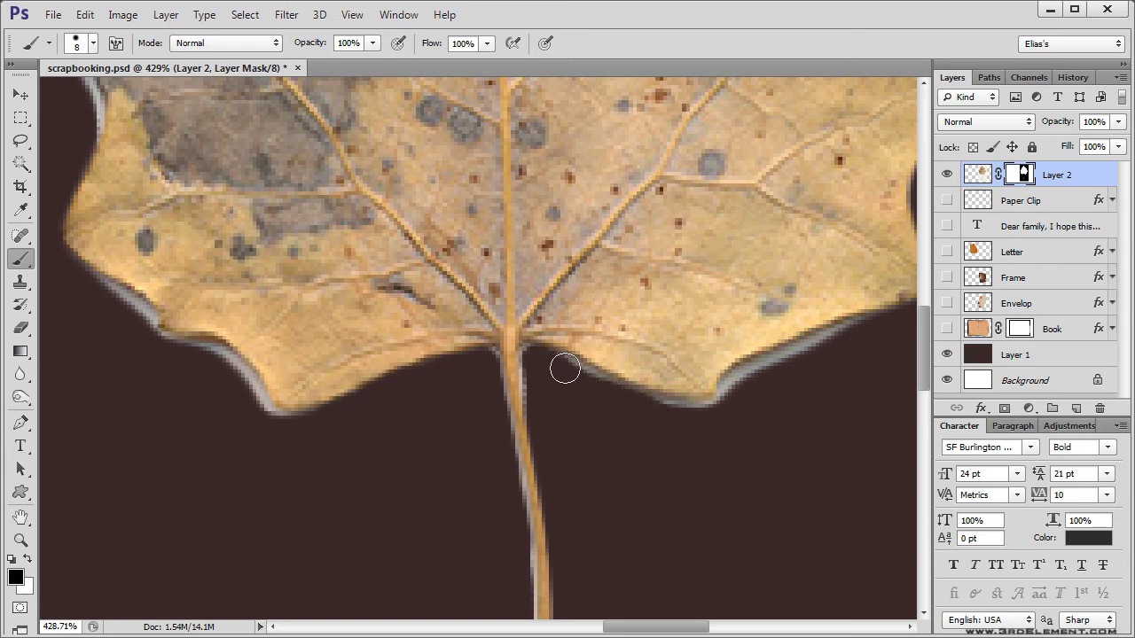
drag(565, 370, 689, 422)
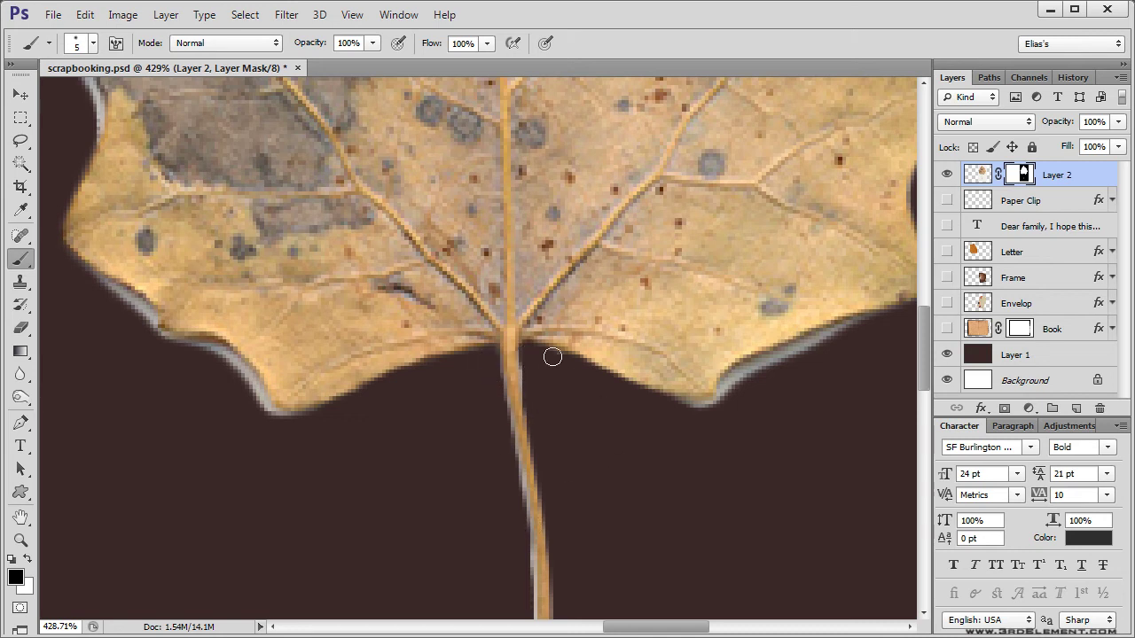
drag(662, 423, 727, 409)
drag(784, 366, 736, 389)
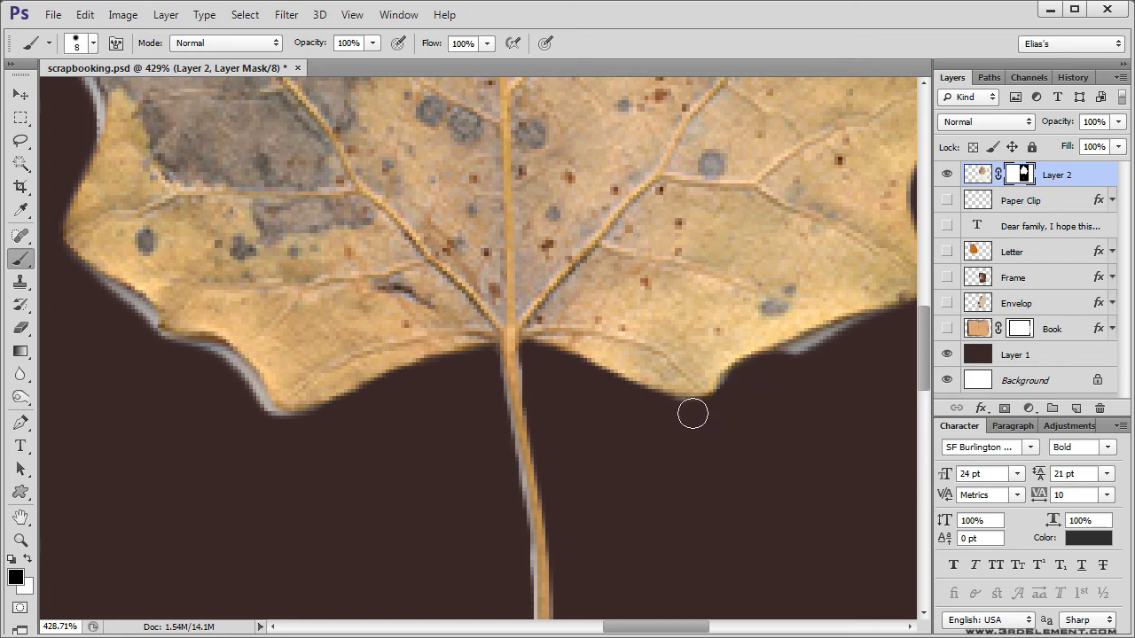
mouse_move(802, 372)
mouse_down()
mouse_move(478, 460)
mouse_move(559, 425)
mouse_up()
Mask out the pale fringe along the leaf's left edge, beside the gray patch, with a 15 px black brush.
drag(375, 331, 470, 476)
mouse_move(380, 426)
mouse_down()
mouse_move(338, 425)
mouse_move(298, 373)
mouse_move(254, 355)
mouse_move(272, 356)
mouse_move(322, 412)
mouse_move(350, 423)
mouse_move(313, 406)
mouse_move(389, 424)
mouse_move(296, 406)
mouse_move(254, 379)
mouse_move(302, 411)
mouse_move(296, 428)
mouse_move(271, 388)
mouse_move(297, 413)
mouse_move(282, 328)
mouse_move(322, 354)
mouse_move(422, 518)
mouse_move(367, 467)
mouse_move(379, 439)
mouse_move(353, 369)
mouse_move(380, 419)
mouse_up()
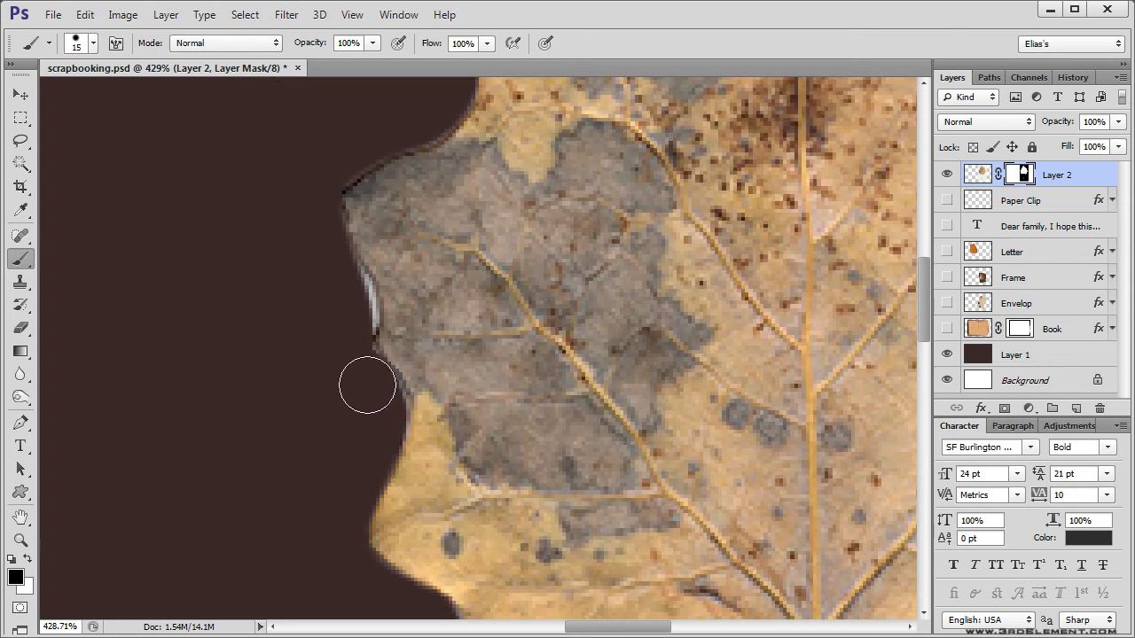
drag(362, 364, 423, 433)
mouse_move(418, 390)
mouse_down()
mouse_move(388, 349)
mouse_move(409, 384)
mouse_move(421, 470)
mouse_up()
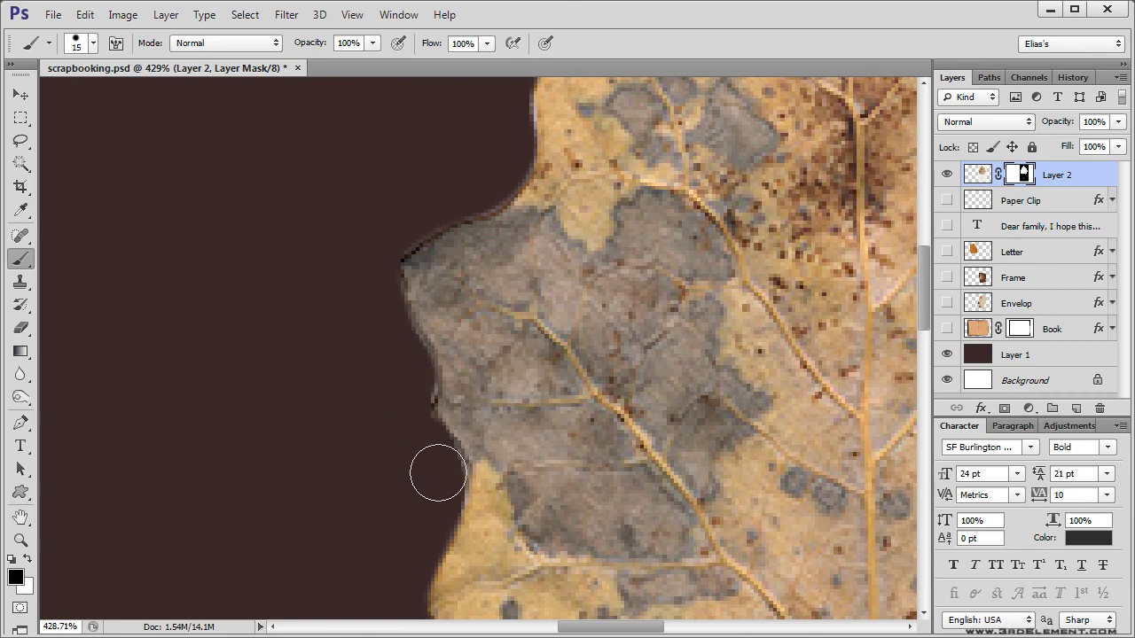
Mask out the remaining pale fringe along the leaf's upper left edge and right lobe with a 15 px black brush.
drag(506, 271, 340, 466)
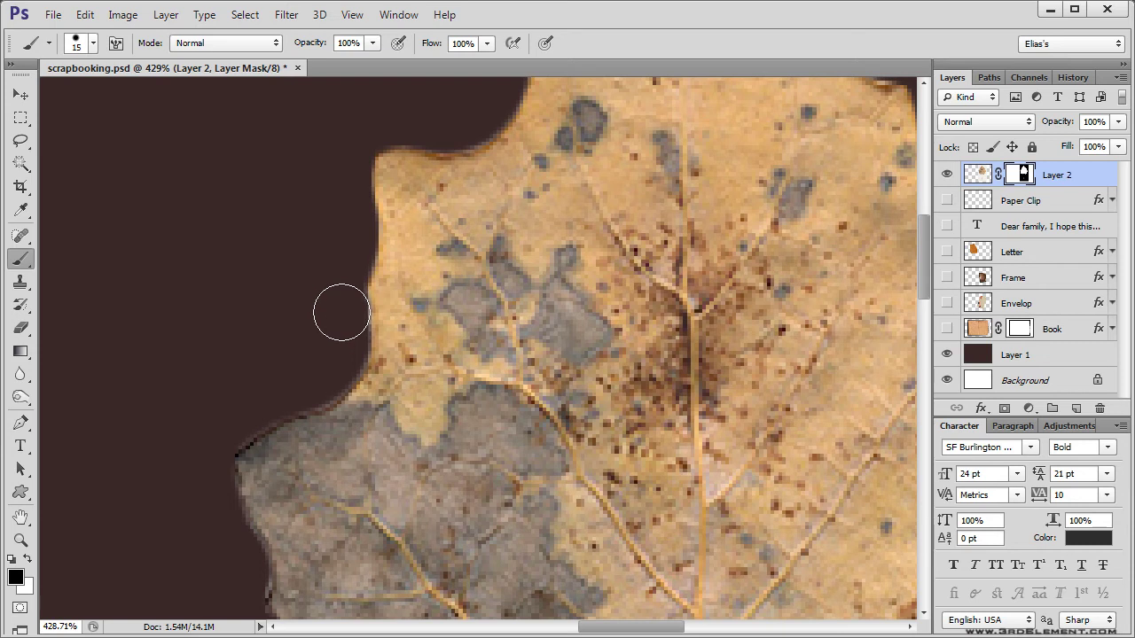
drag(394, 277, 379, 415)
drag(724, 606, 512, 357)
click(519, 345)
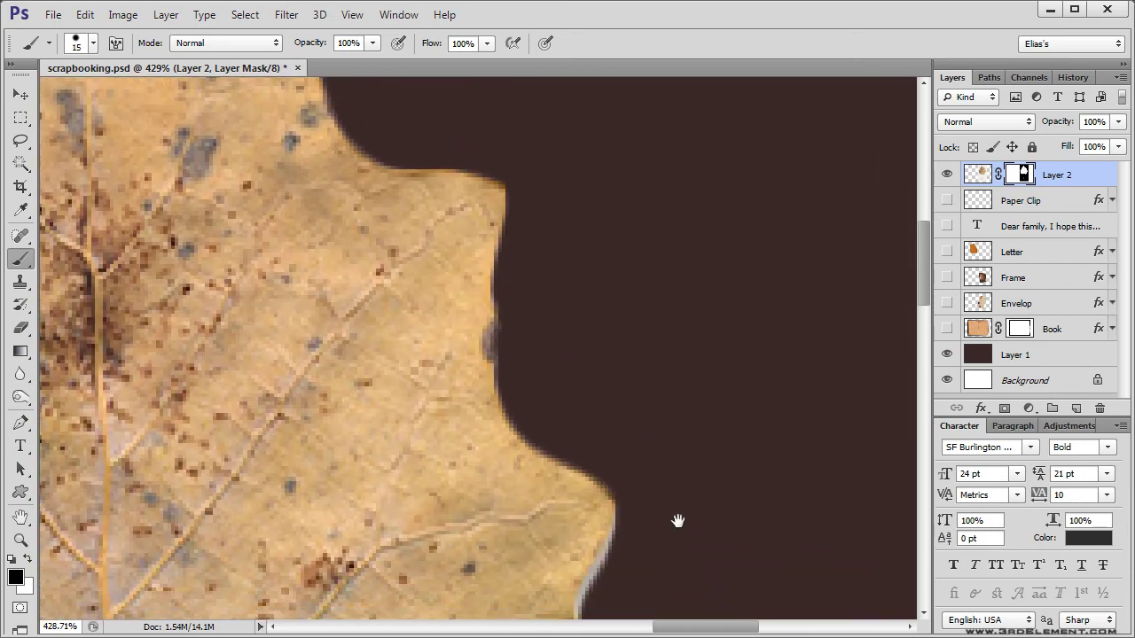
drag(677, 473, 657, 278)
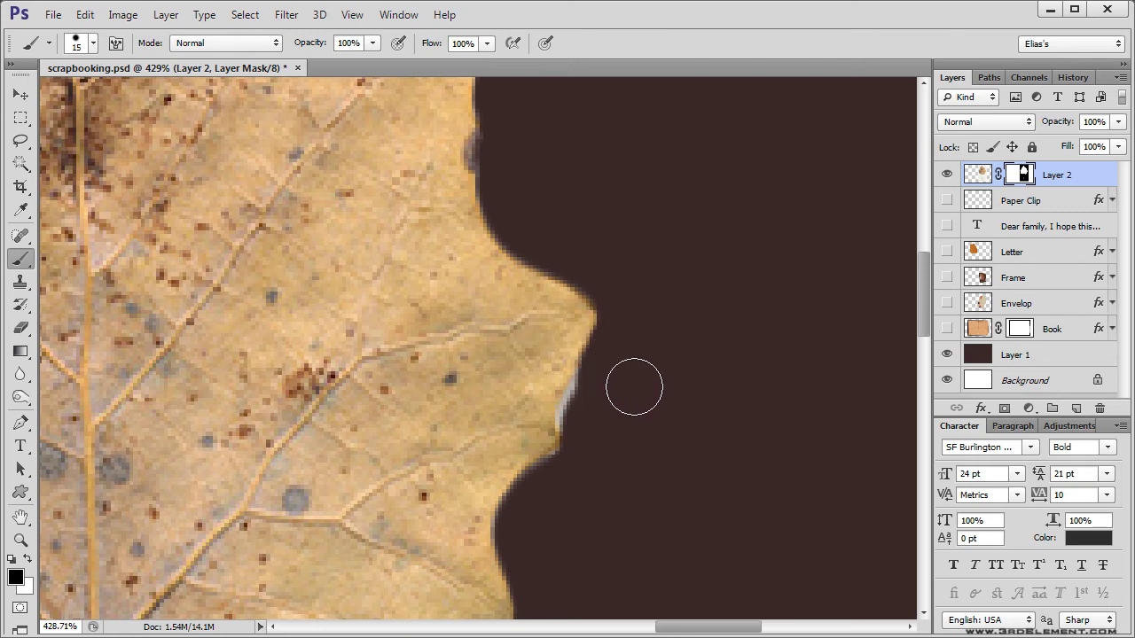
click(584, 417)
drag(605, 499, 619, 437)
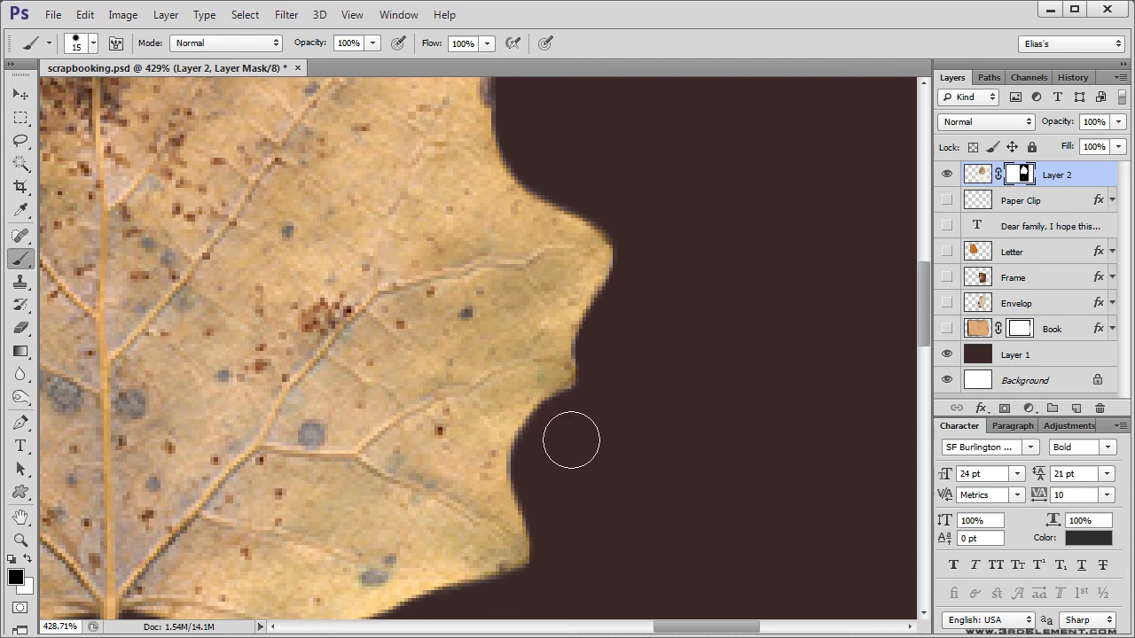
Touch up the mask along the leaf's bottom edge and down the stem to its tip with the 15 px black brush.
mouse_move(585, 499)
mouse_down()
mouse_move(621, 380)
mouse_move(502, 398)
mouse_up()
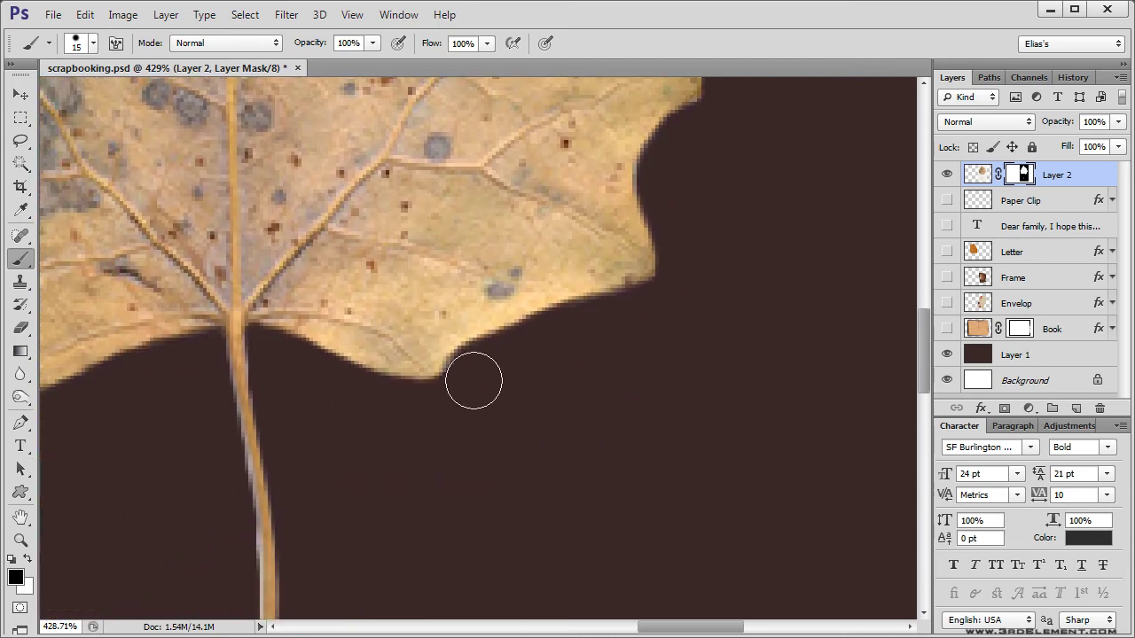
drag(412, 479, 498, 350)
mouse_move(312, 443)
mouse_down()
mouse_move(299, 355)
mouse_move(312, 300)
mouse_up()
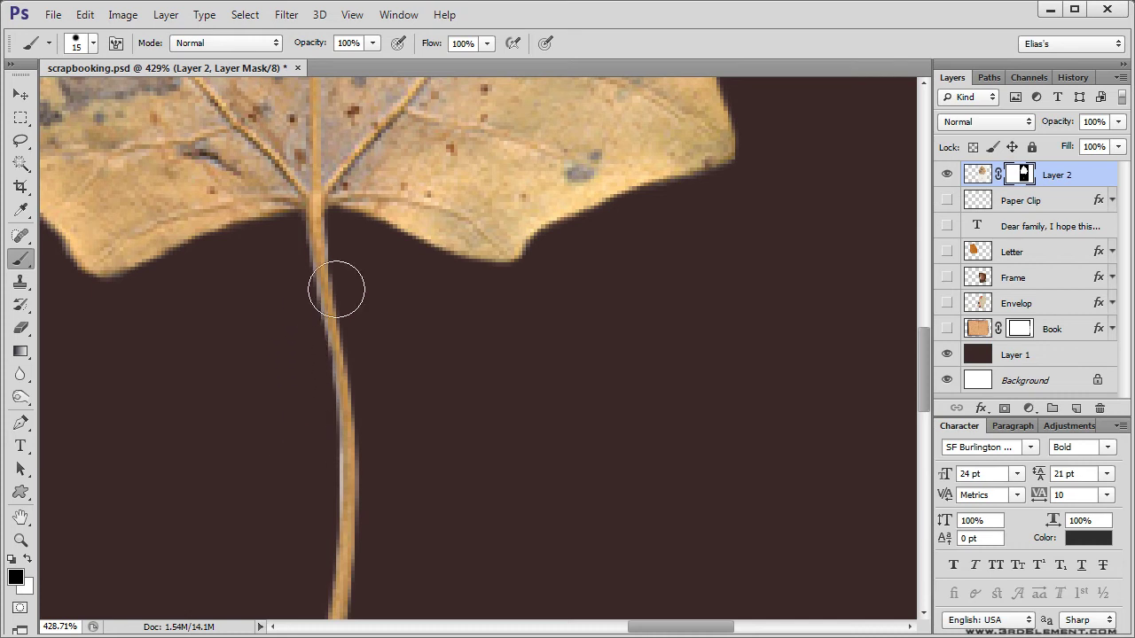
mouse_move(433, 521)
mouse_down()
mouse_move(503, 379)
mouse_move(524, 281)
mouse_up()
drag(485, 451, 509, 350)
drag(440, 390, 405, 507)
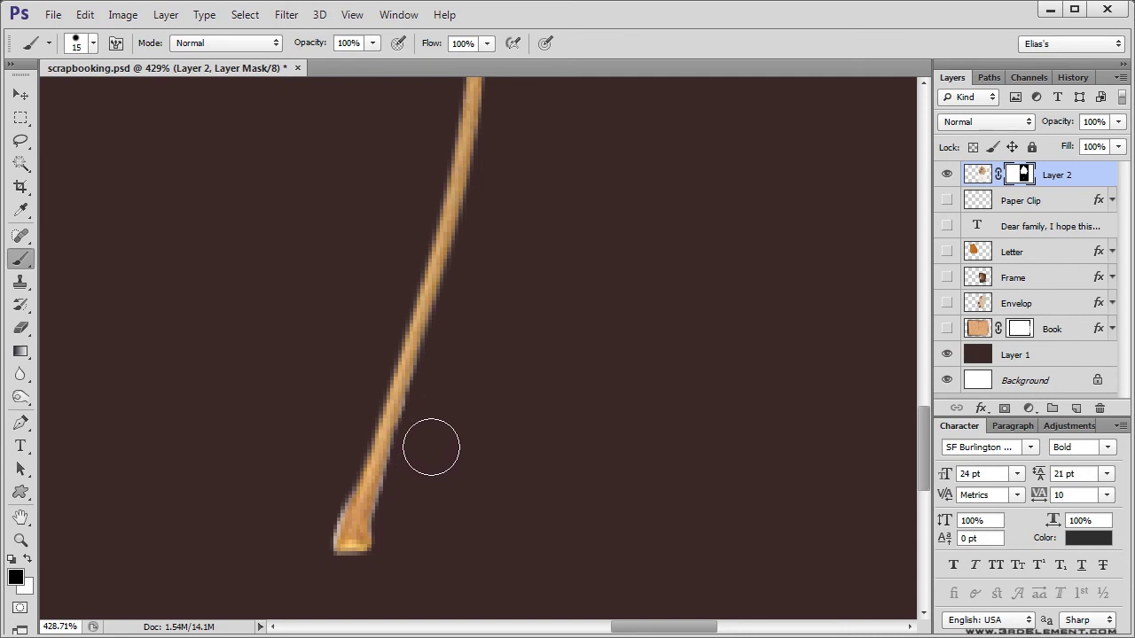
Show the hidden layers from Paper Clip down to Book and shift the leaf slightly down over the soldier's photo.
double_click(32, 541)
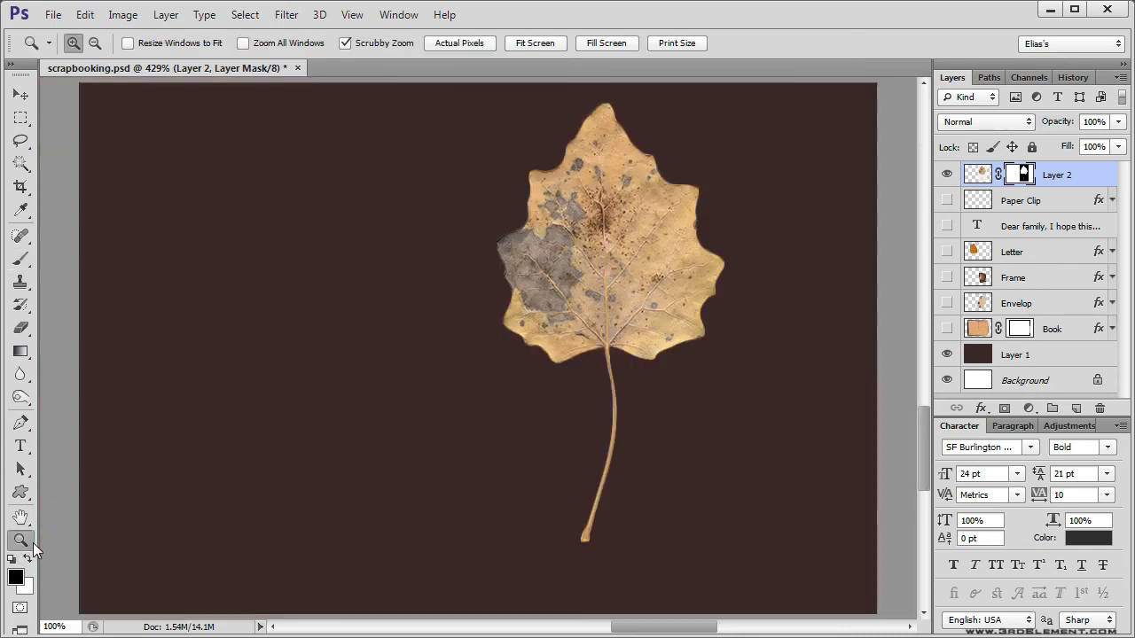
click(22, 98)
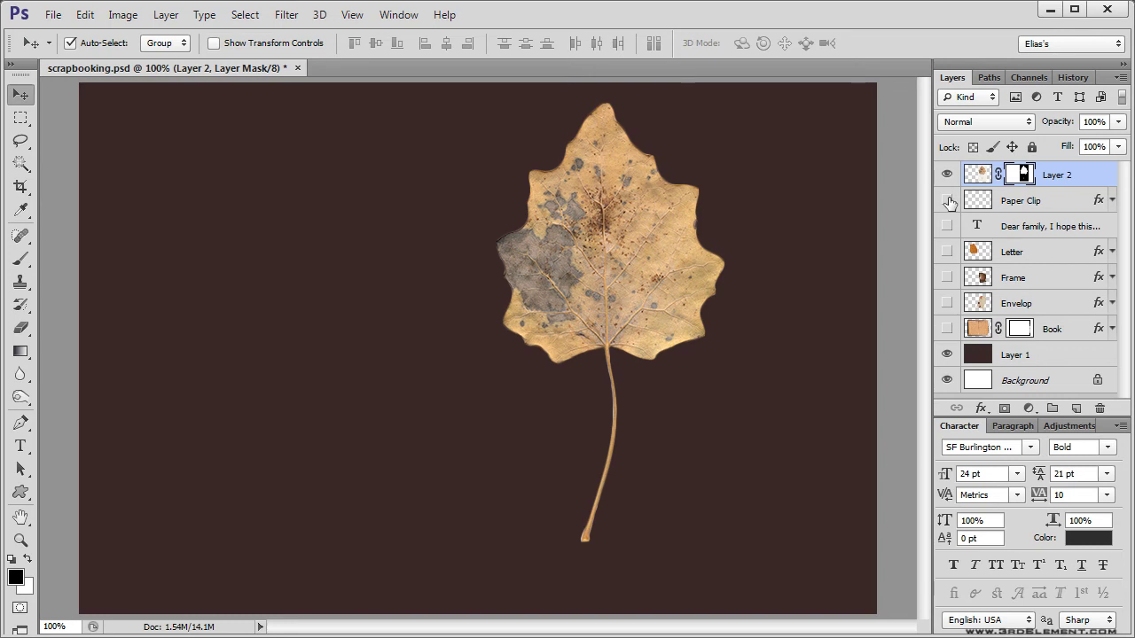
click(945, 328)
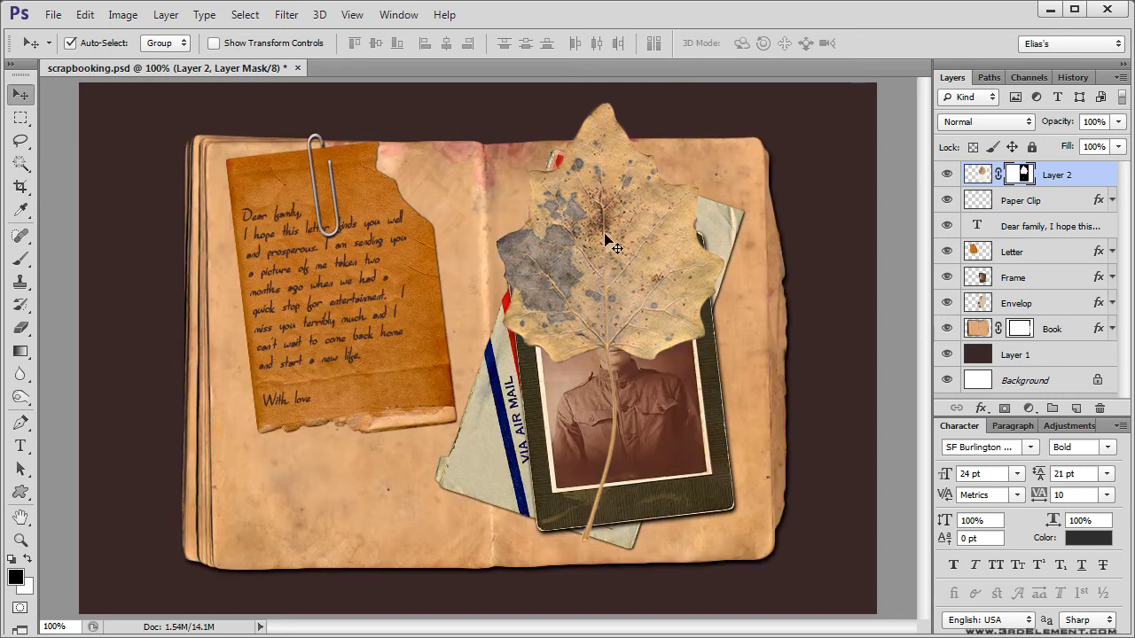
drag(601, 242, 618, 243)
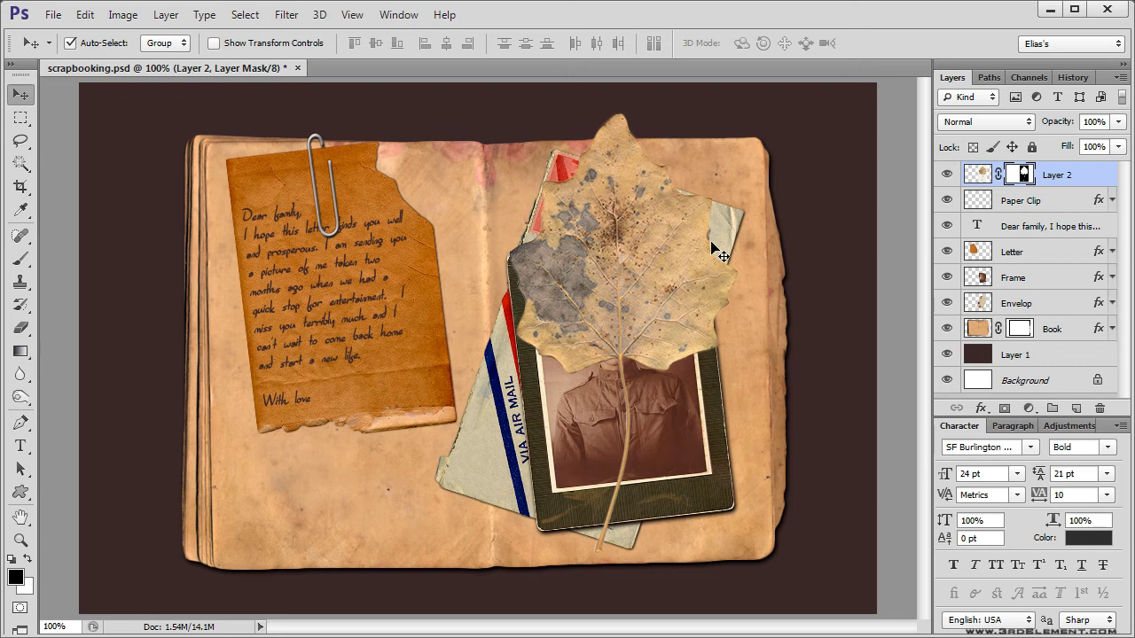
Scale the leaf to about 65%, rotate it to about -25.6°, and place it over the upper right corner of the photo frame.
key(ctrl+t)
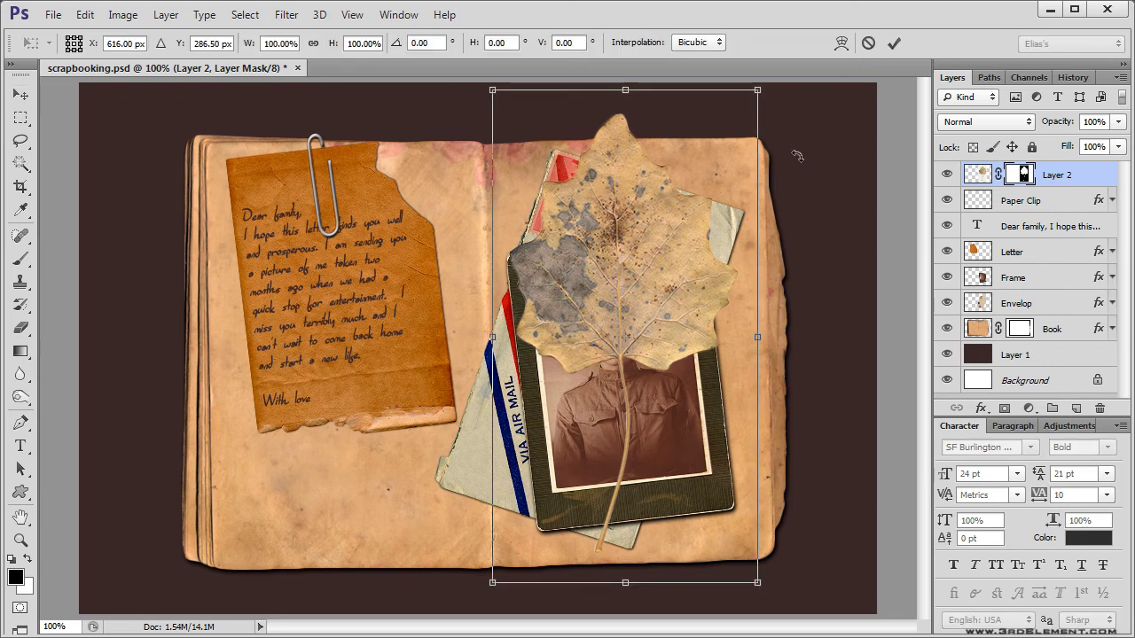
drag(759, 86, 680, 160)
drag(727, 537, 777, 498)
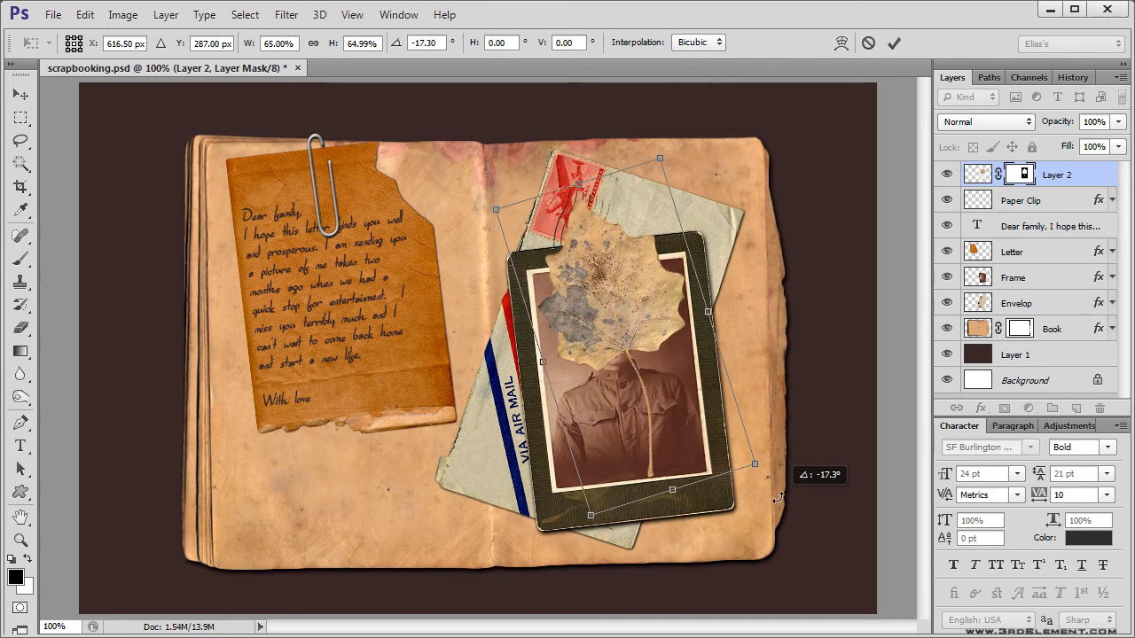
drag(640, 305, 698, 294)
drag(712, 294, 700, 300)
drag(834, 463, 854, 435)
mouse_move(672, 283)
mouse_down()
mouse_move(672, 254)
mouse_move(680, 264)
mouse_up()
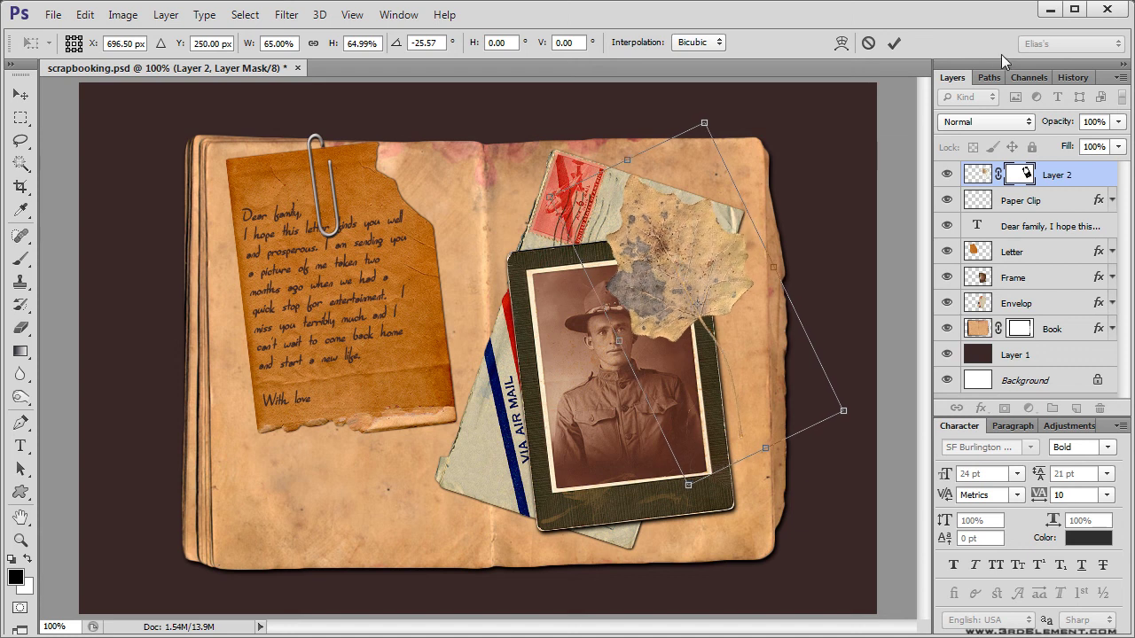
click(894, 42)
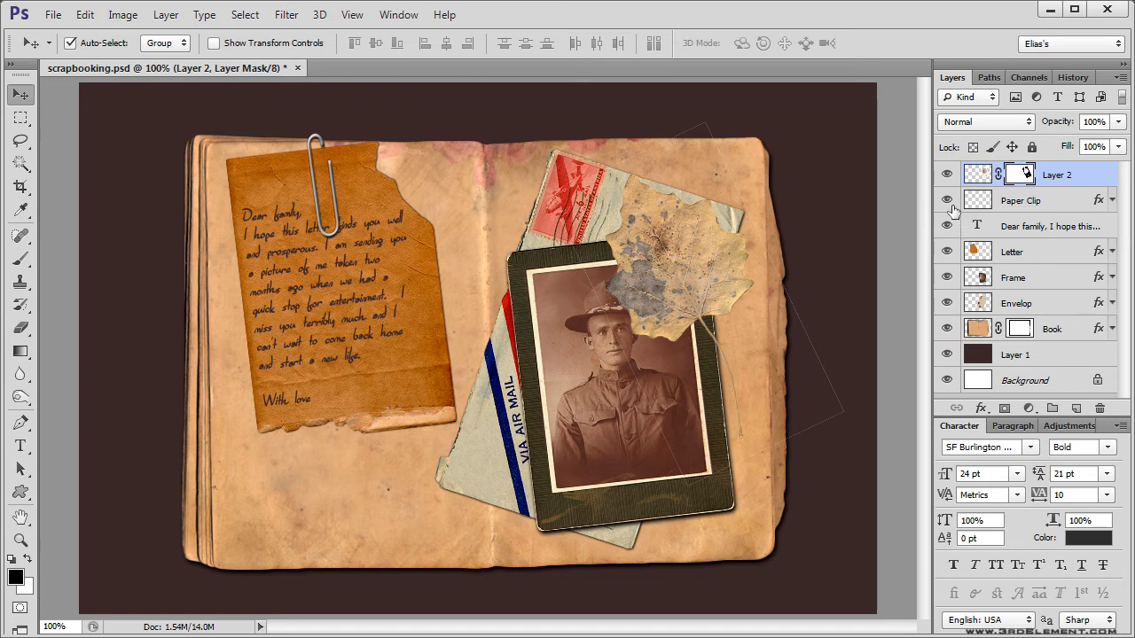
Hide the layers from Paper Clip down to Book and erase the faint rectangular outline around the leaf on Layer 2's image.
drag(947, 200, 947, 337)
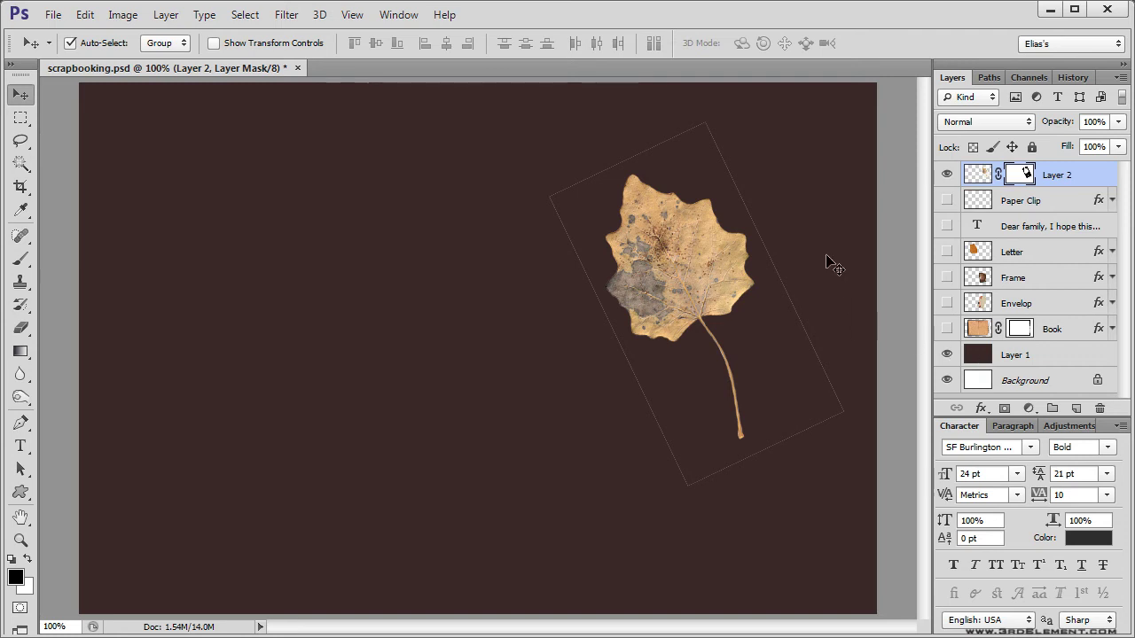
key(e)
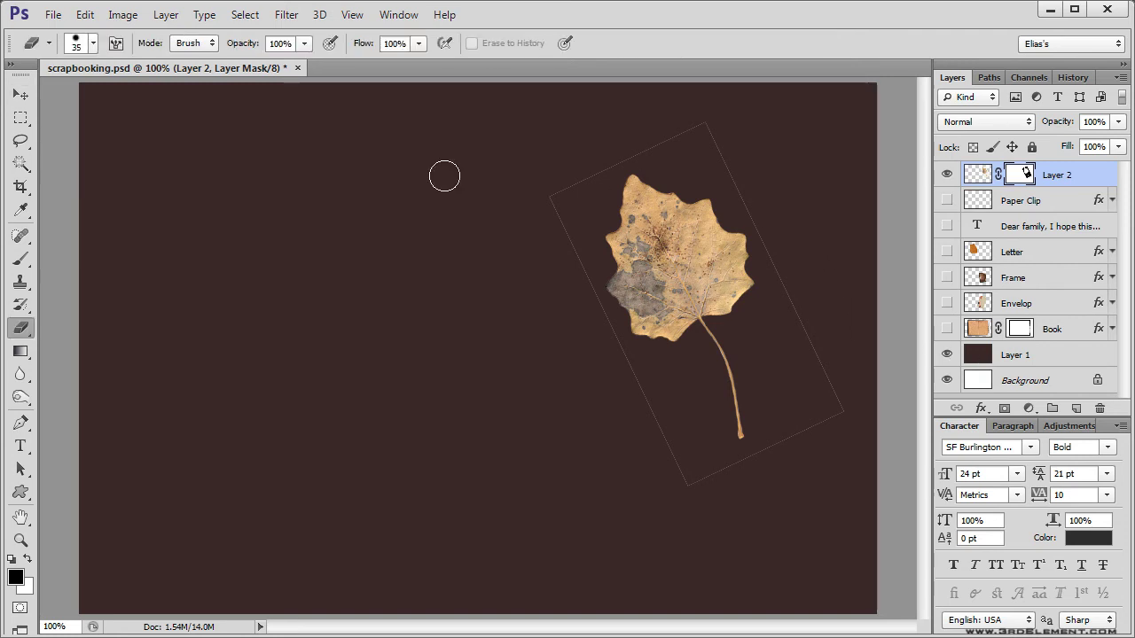
click(977, 175)
mouse_move(634, 152)
mouse_down()
mouse_move(722, 121)
mouse_move(702, 122)
mouse_move(720, 133)
mouse_move(785, 273)
mouse_move(836, 421)
mouse_move(797, 433)
mouse_move(745, 473)
mouse_move(758, 477)
mouse_move(675, 476)
mouse_move(690, 486)
mouse_move(615, 358)
mouse_move(545, 192)
mouse_move(659, 137)
mouse_up()
Show the layers from Paper Clip down to Book again and nudge the leaf slightly upwards over the frame's corner.
key(v)
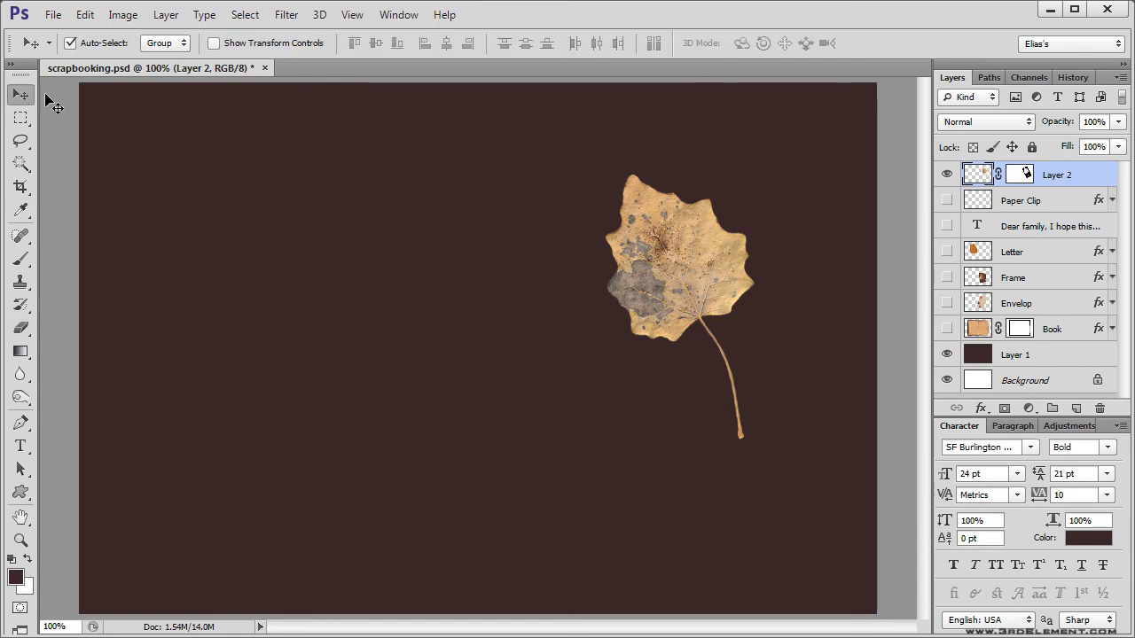
drag(946, 202, 949, 324)
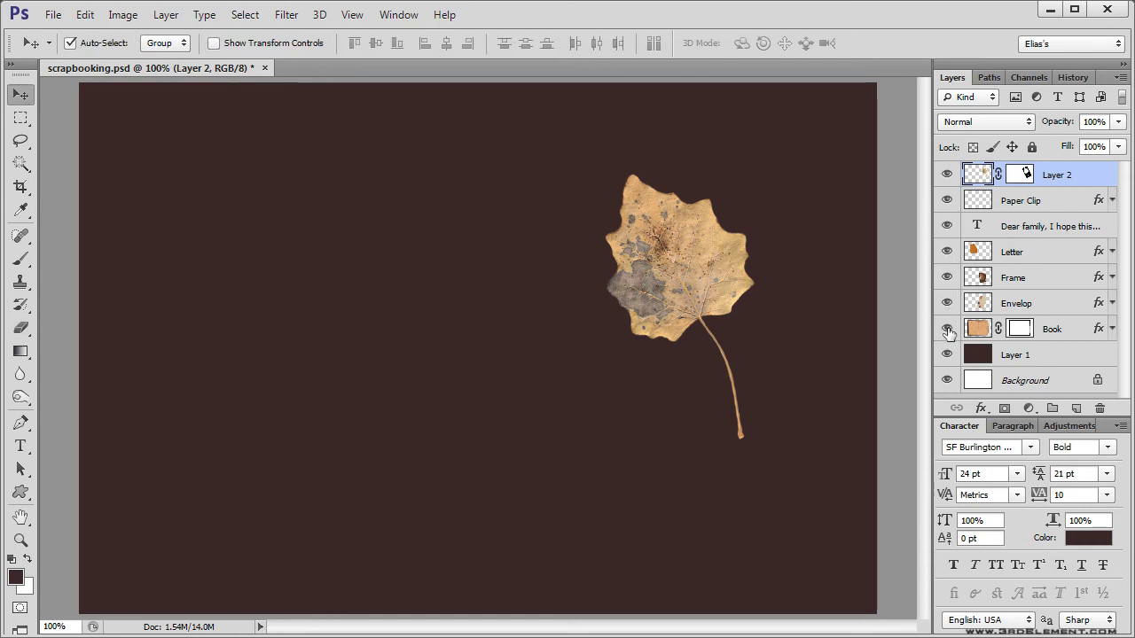
drag(718, 271, 715, 260)
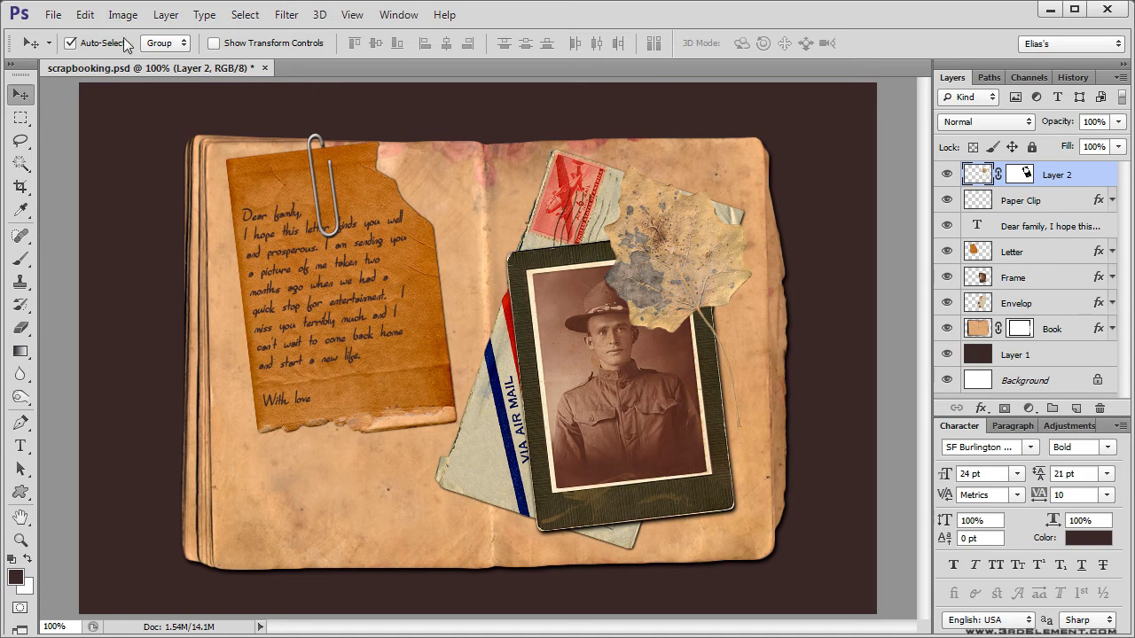
Add a drop shadow with a distance of 1 px to Layer 2 and collapse its effects list.
click(165, 15)
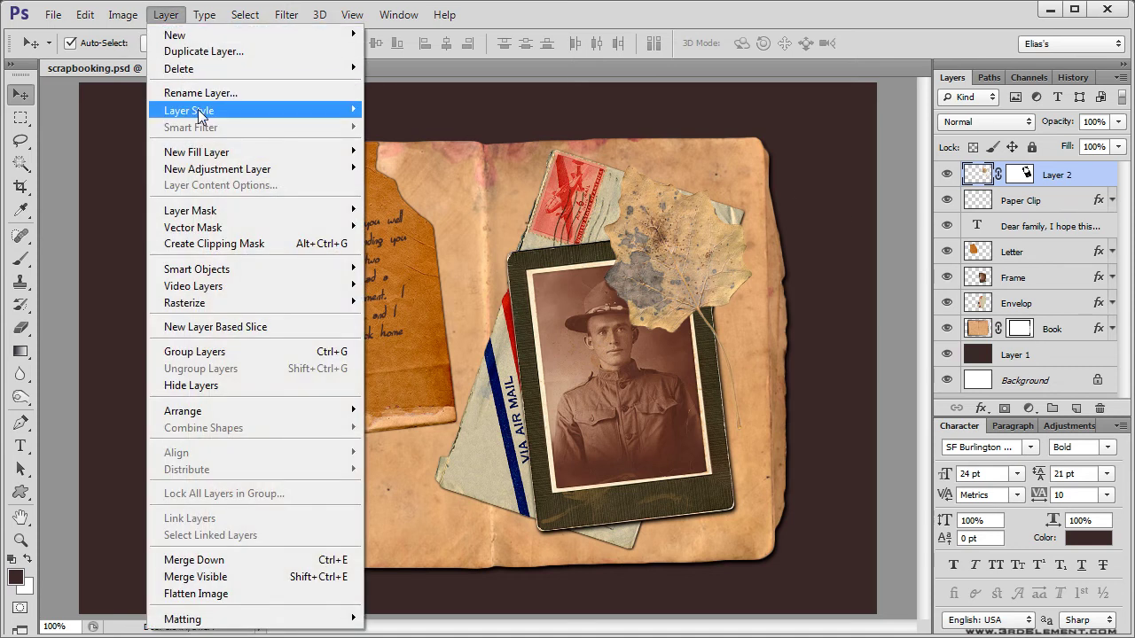
mouse_move(198, 109)
click(451, 286)
double_click(493, 261)
text(1)
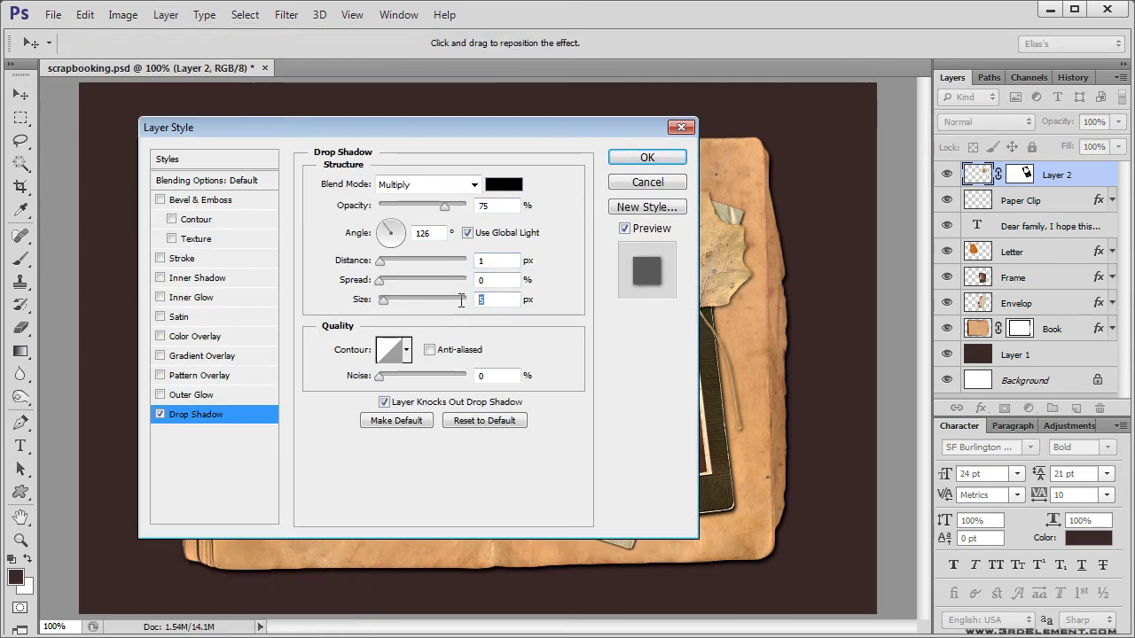
click(648, 157)
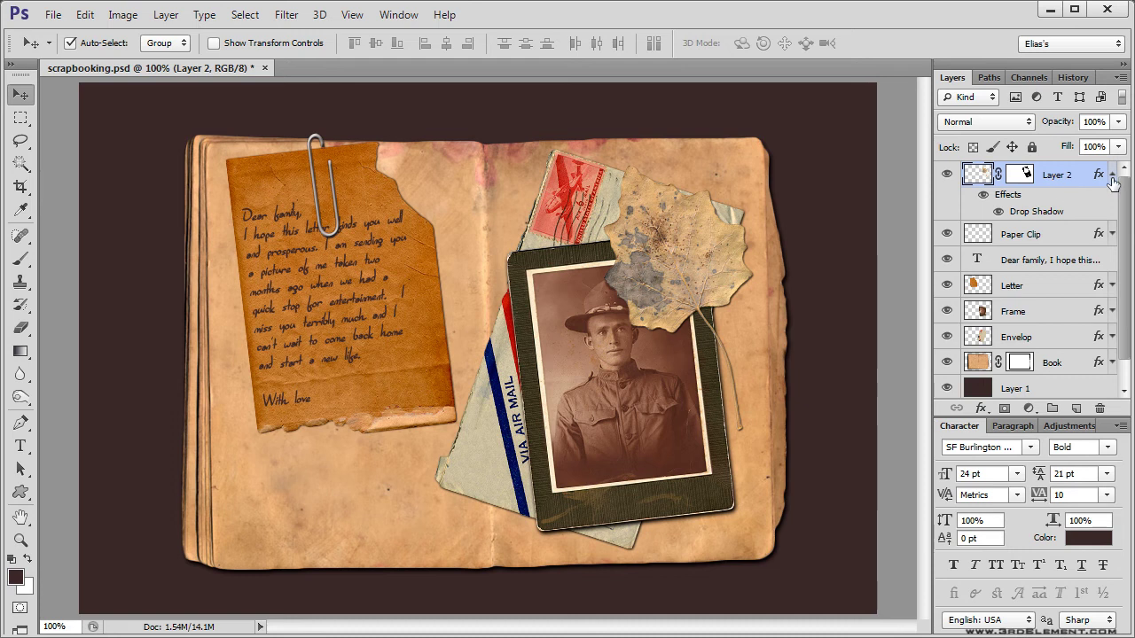
click(1111, 174)
Rename Layer 2 as Leaf.
double_click(1057, 175)
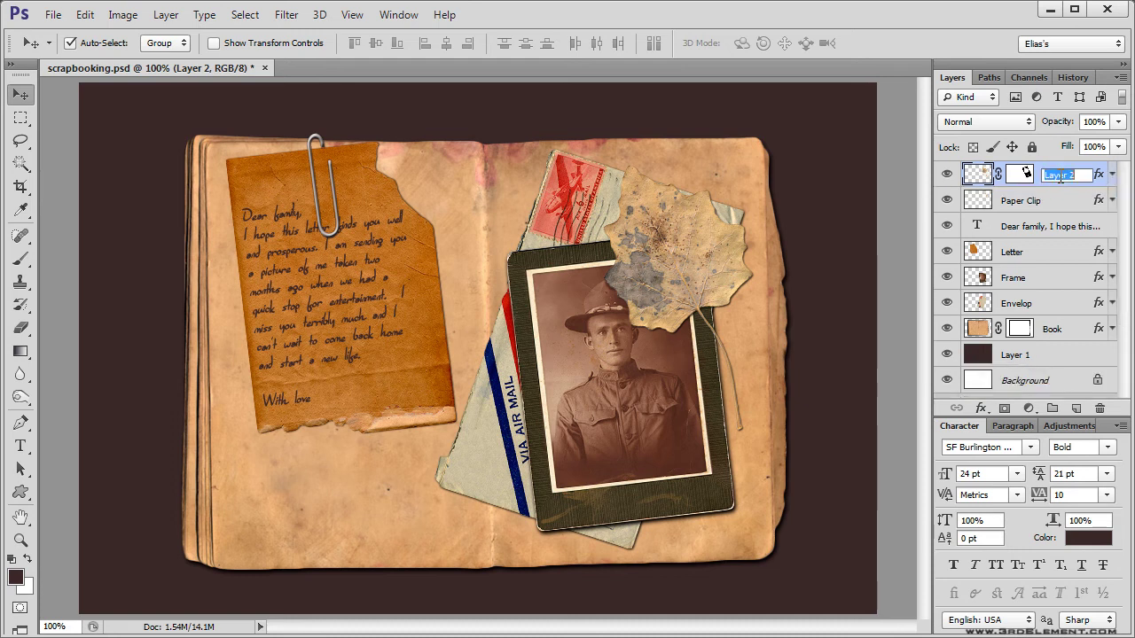
text(Leaf)
key(Return)
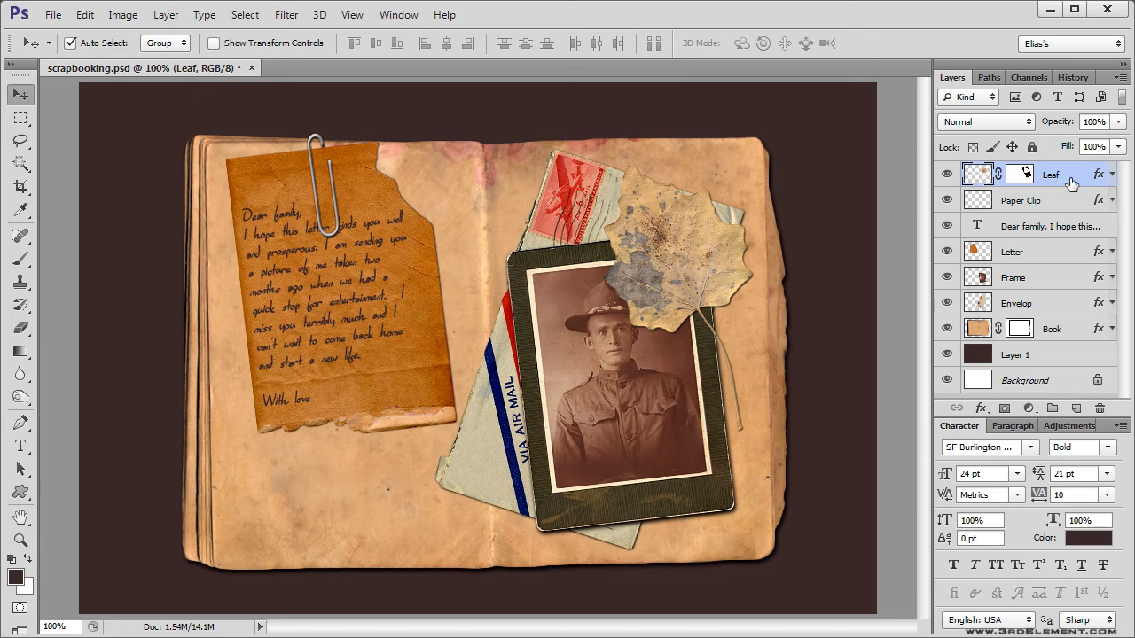
Place the Leaf layer directly beneath the Frame layer and nudge the leaf slightly upwards behind the photo frame.
drag(1049, 180, 1035, 294)
drag(728, 271, 728, 259)
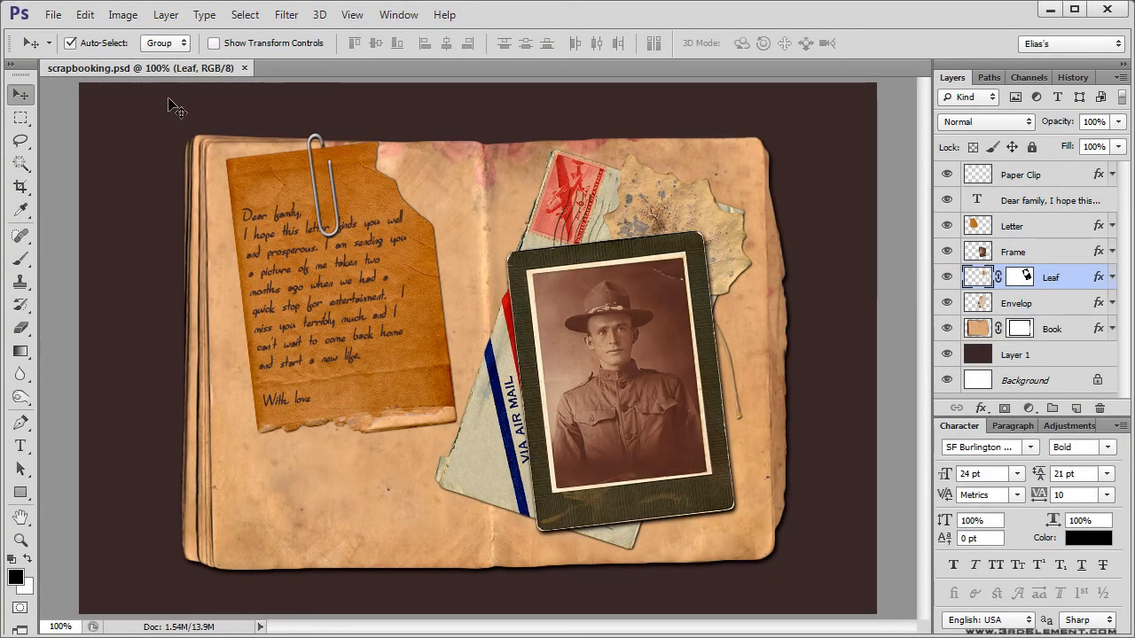
Open the glasses image from the Scrapbooking folder.
click(55, 16)
click(73, 51)
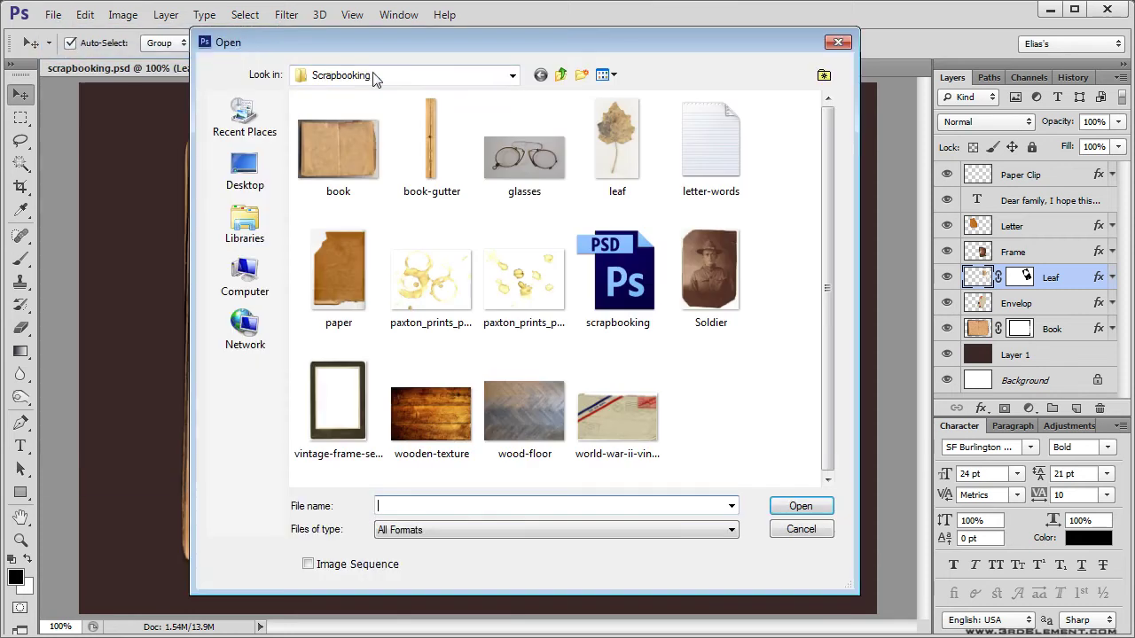
click(492, 134)
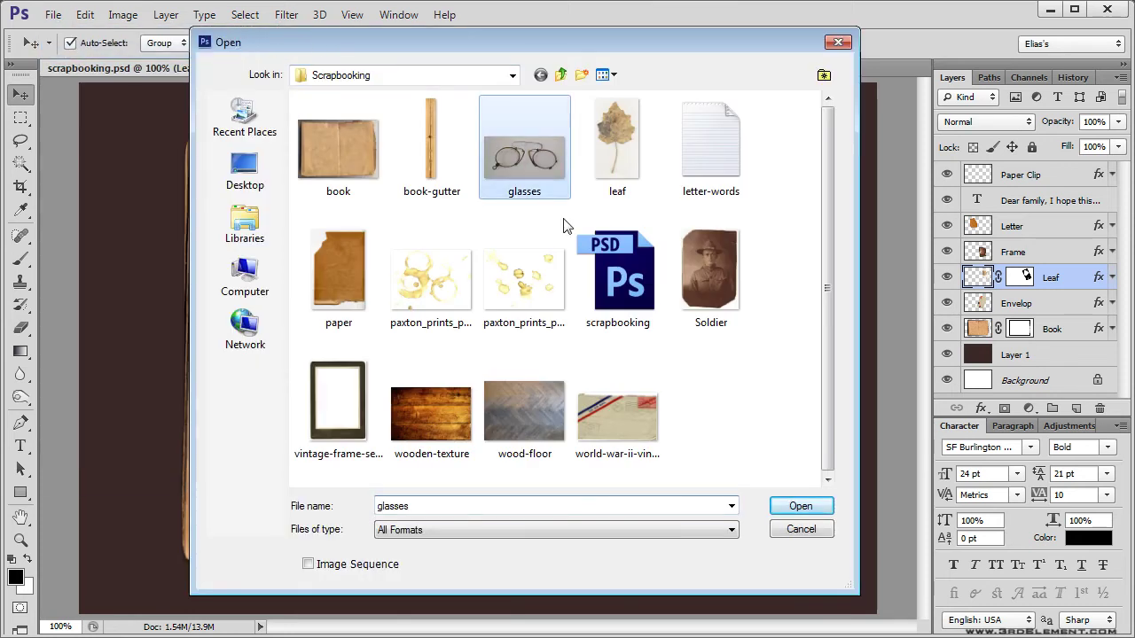
click(826, 513)
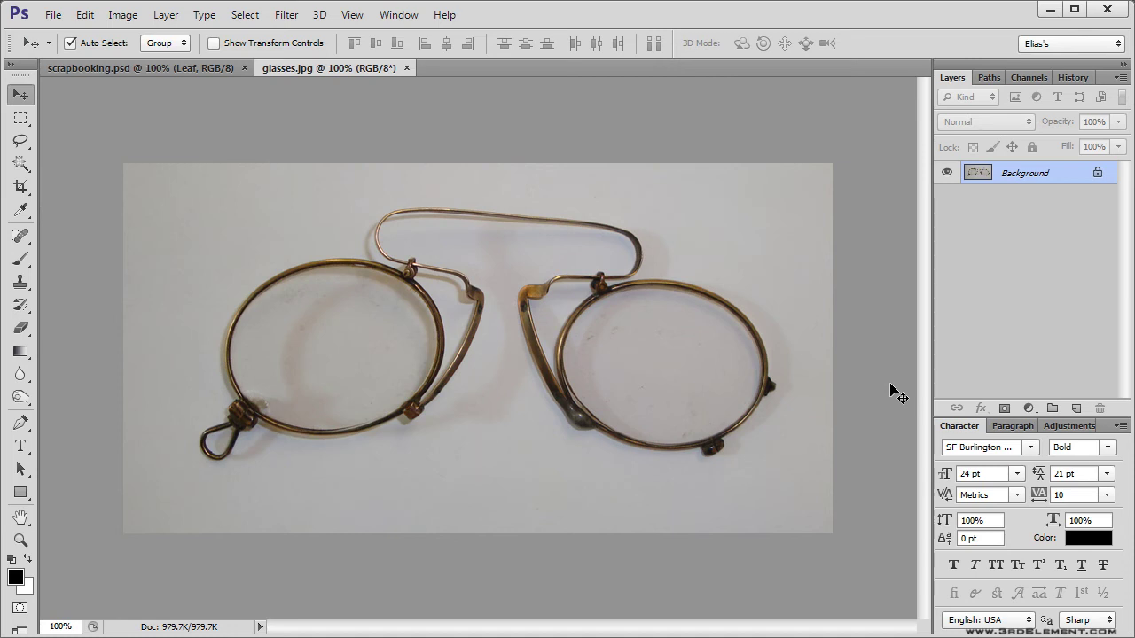
Compare the Red, Green and Blue channels of the glasses image for contrast and duplicate the Blue channel.
click(1028, 78)
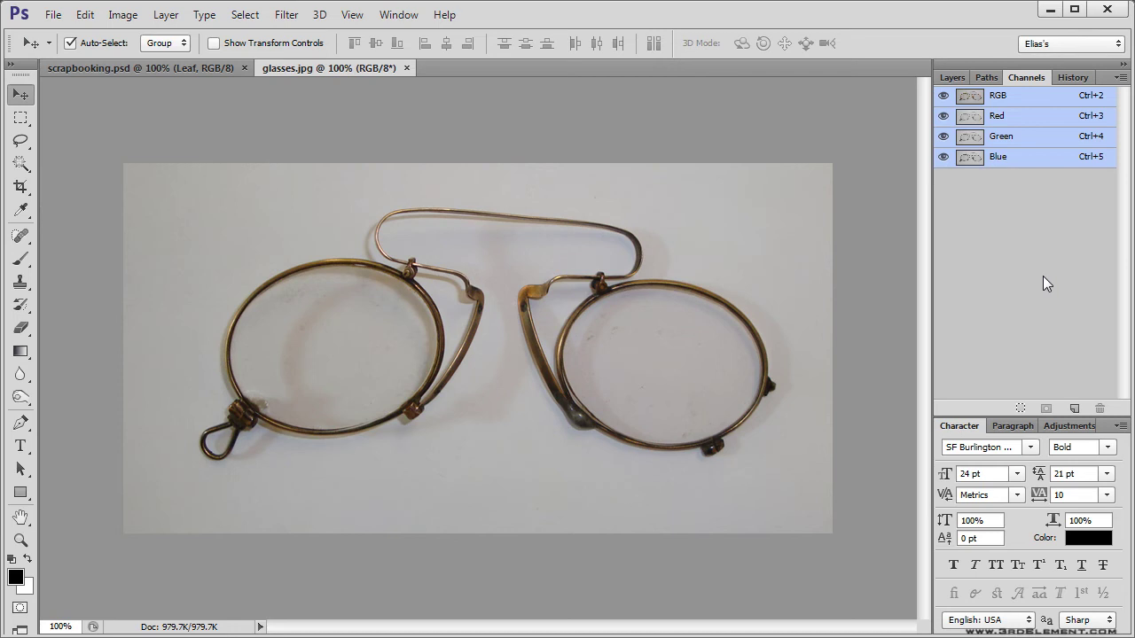
click(1039, 117)
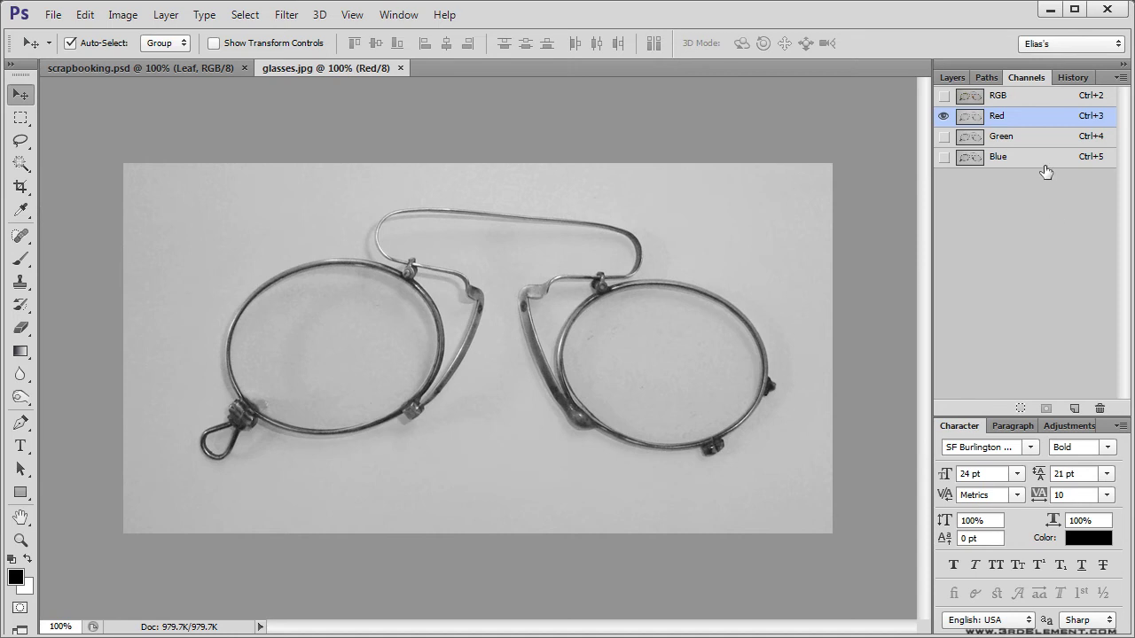
click(1033, 139)
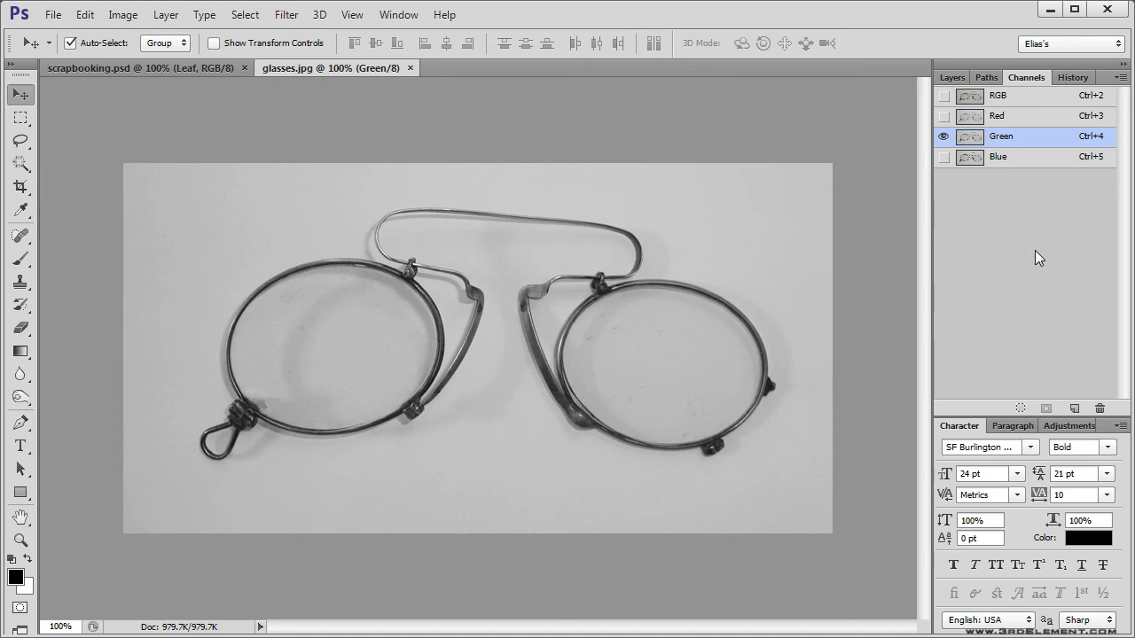
click(1028, 158)
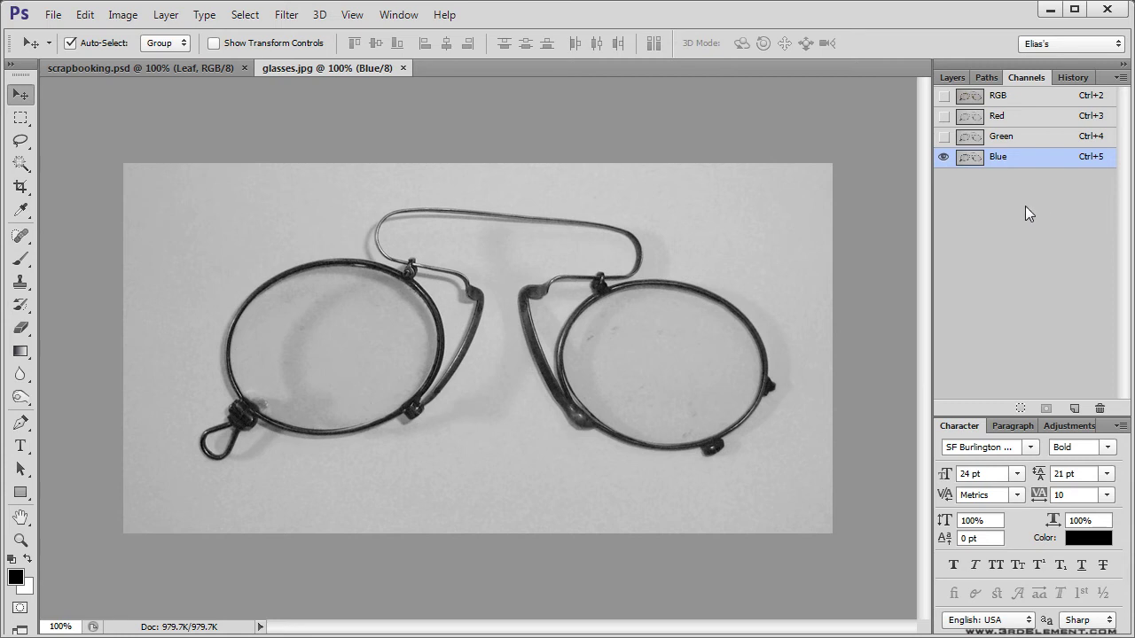
drag(1026, 163, 1075, 408)
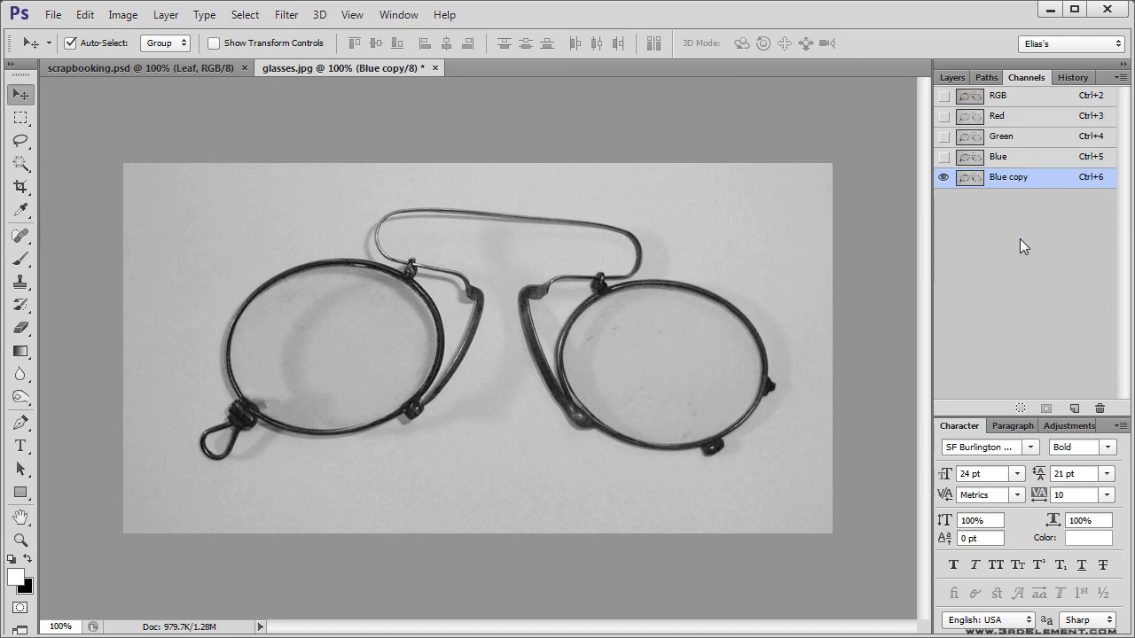
Apply Levels to the Blue copy channel with the white input at 161 and the black input raised slightly.
click(122, 15)
mouse_move(133, 62)
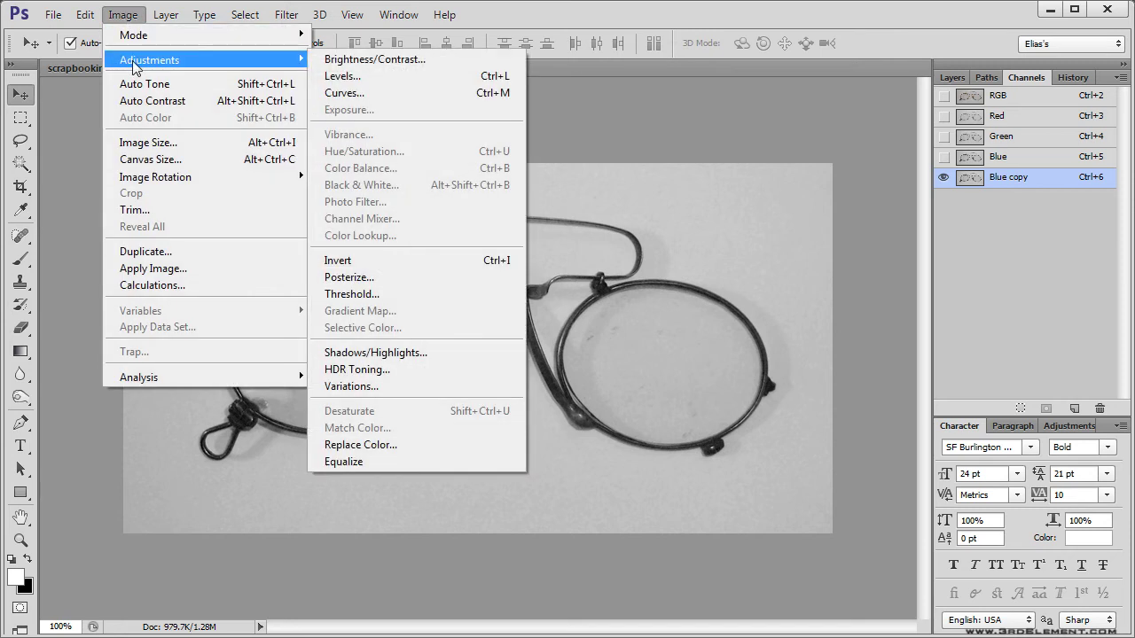
click(408, 77)
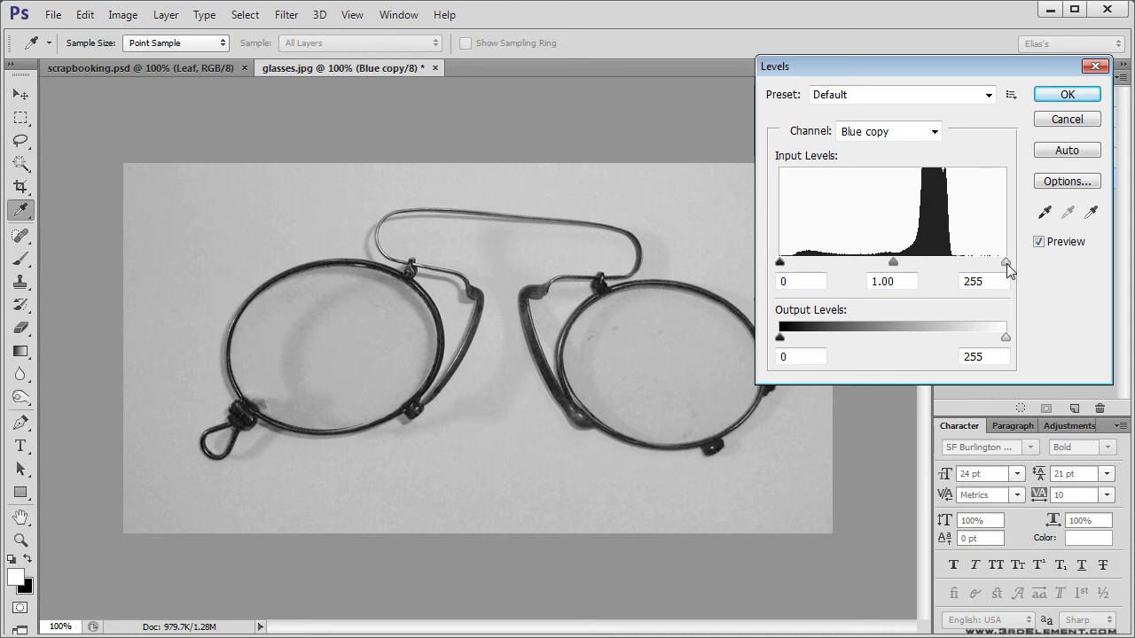
drag(1006, 264, 922, 264)
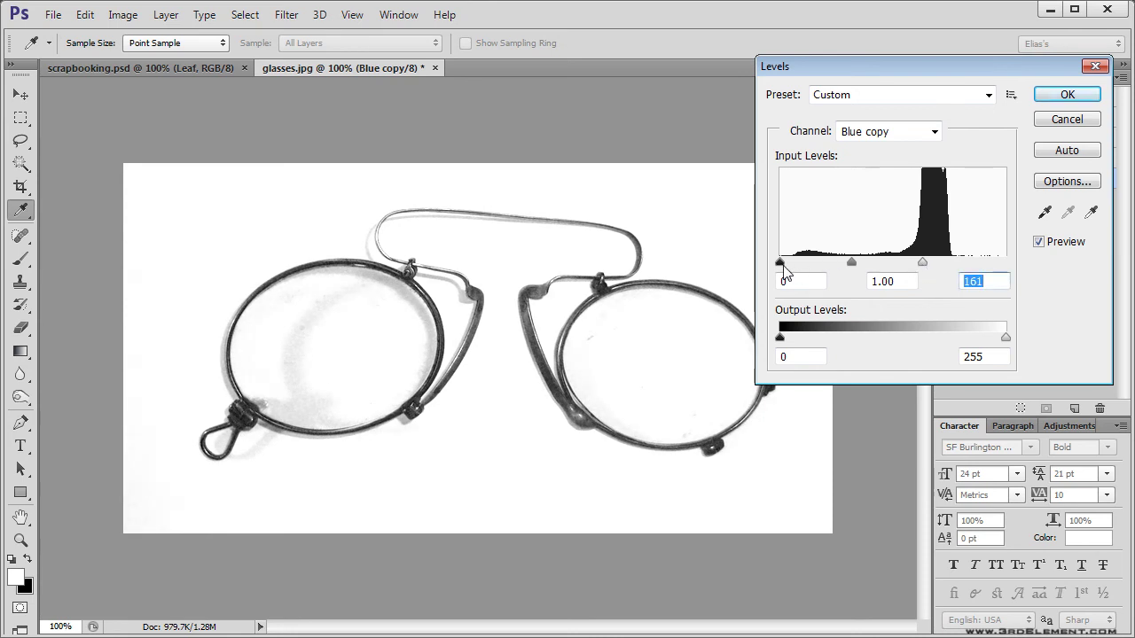
mouse_move(780, 264)
mouse_down()
mouse_move(802, 265)
mouse_move(789, 264)
mouse_up()
click(1084, 100)
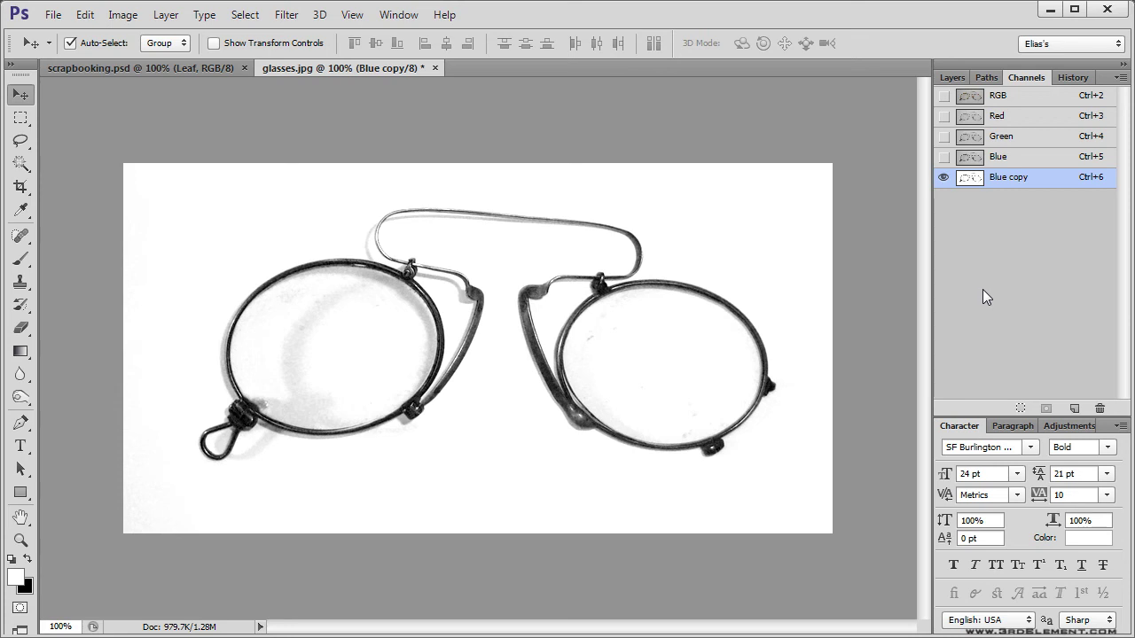
Paint over the grey shadows inside the left lens with a hard-edged 30 px white brush.
click(20, 540)
drag(343, 360, 412, 330)
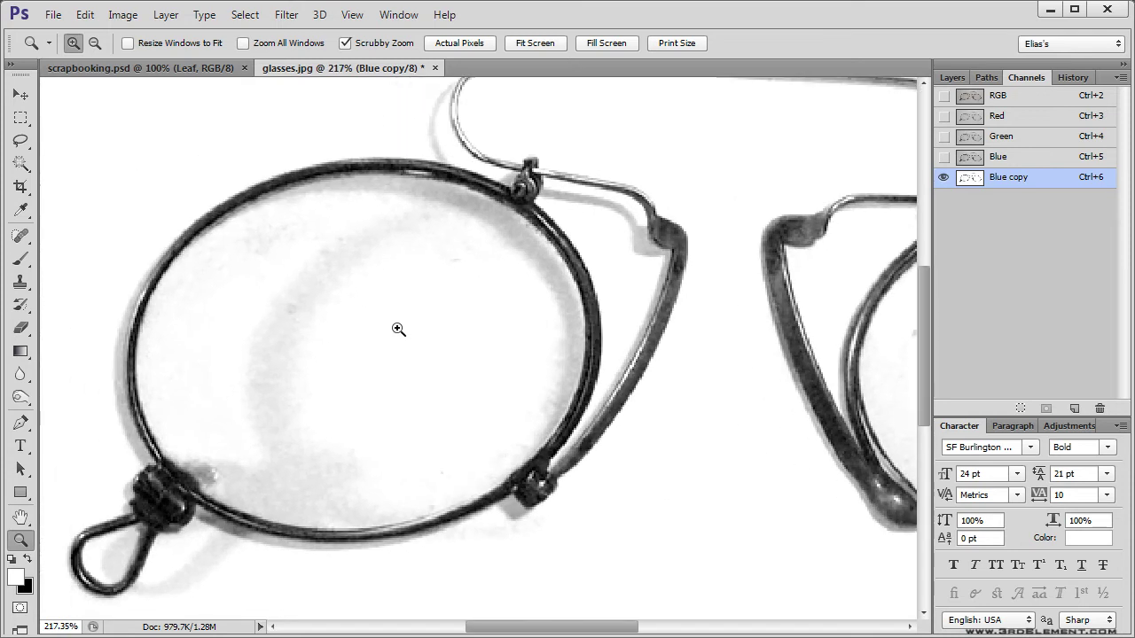
key(b)
click(93, 44)
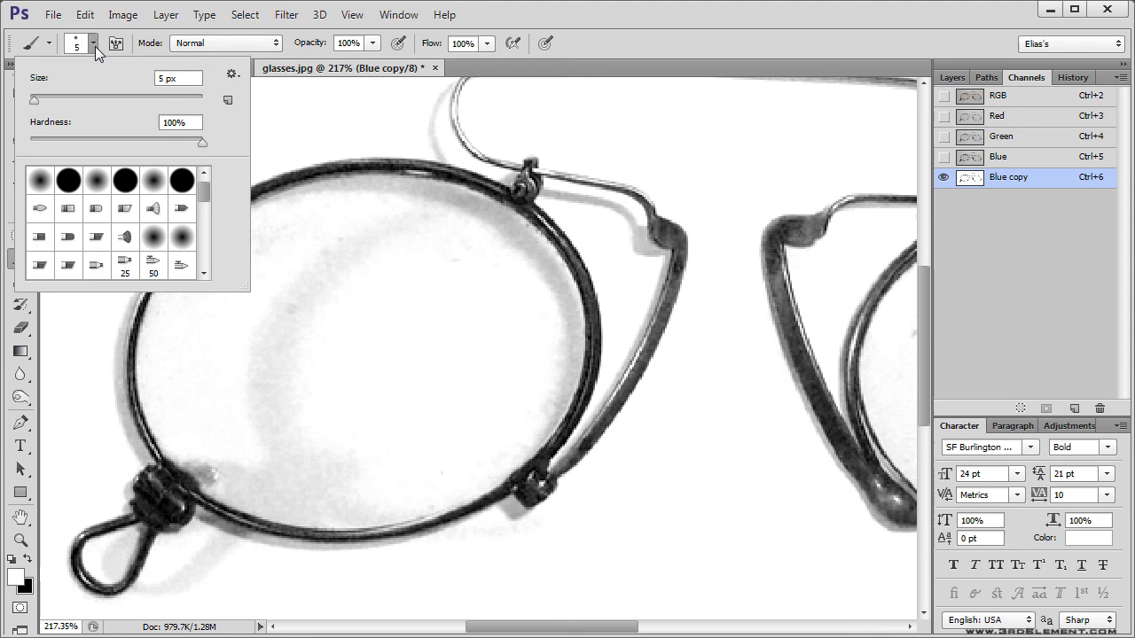
click(201, 122)
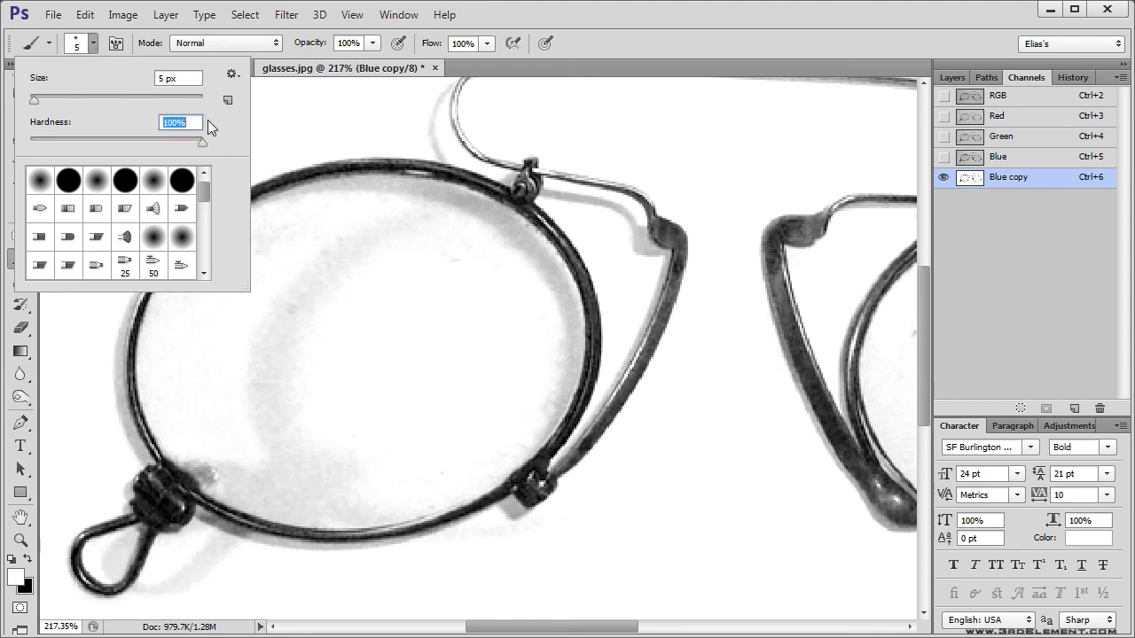
click(356, 77)
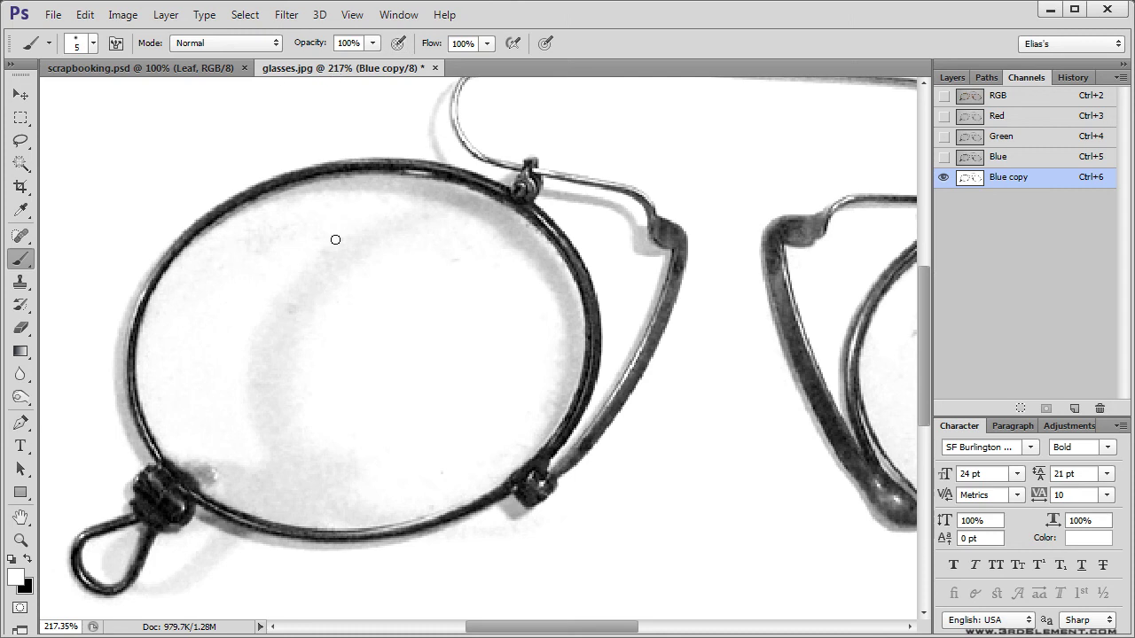
key(bracketright)
mouse_move(391, 253)
mouse_down()
mouse_move(424, 242)
mouse_move(424, 231)
mouse_move(335, 272)
mouse_move(415, 228)
mouse_move(407, 211)
mouse_move(378, 203)
mouse_move(302, 216)
mouse_move(274, 239)
mouse_move(296, 367)
mouse_move(278, 222)
mouse_move(248, 243)
mouse_move(281, 253)
mouse_move(288, 222)
mouse_move(240, 248)
mouse_move(373, 234)
mouse_move(379, 201)
mouse_move(453, 224)
mouse_move(404, 220)
mouse_move(407, 205)
mouse_move(472, 226)
mouse_move(520, 266)
mouse_move(467, 222)
mouse_move(486, 232)
mouse_move(551, 297)
mouse_move(550, 356)
mouse_move(530, 406)
mouse_move(552, 345)
mouse_move(550, 366)
mouse_move(523, 425)
mouse_move(539, 397)
mouse_move(492, 344)
mouse_move(464, 243)
mouse_move(428, 218)
mouse_move(332, 337)
mouse_move(274, 350)
mouse_move(268, 392)
mouse_move(310, 418)
mouse_move(252, 243)
mouse_move(213, 261)
mouse_move(175, 321)
mouse_move(200, 322)
mouse_move(213, 444)
mouse_move(352, 469)
mouse_move(208, 449)
mouse_move(271, 483)
mouse_move(373, 489)
mouse_move(509, 426)
mouse_move(381, 494)
mouse_move(246, 474)
mouse_move(260, 487)
mouse_move(438, 467)
mouse_move(506, 443)
mouse_move(517, 425)
mouse_move(416, 435)
mouse_up()
drag(302, 500, 319, 384)
mouse_move(254, 484)
mouse_down()
mouse_move(240, 460)
mouse_move(205, 493)
mouse_move(226, 445)
mouse_move(274, 457)
mouse_move(232, 435)
mouse_move(347, 456)
mouse_move(163, 380)
mouse_move(350, 365)
mouse_up()
Paint white over the shadows inside and around the small loop and its knot with a 6 px brush.
click(20, 540)
click(220, 439)
key(b)
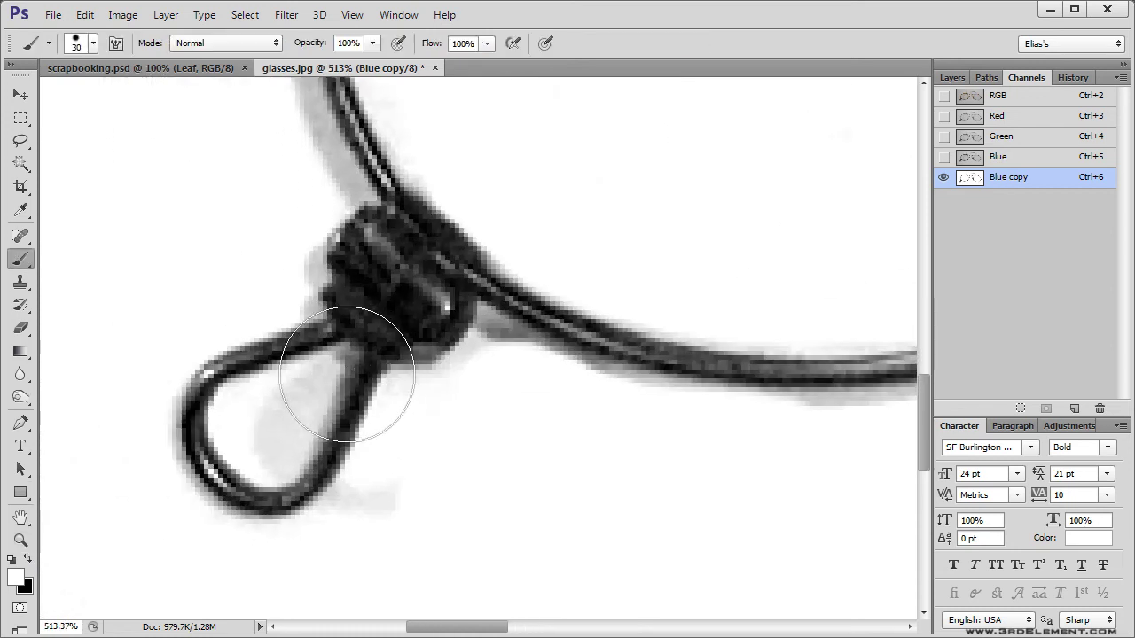
key(bracketleft)
key(bracketleft)
key(bracketleft)
key(bracketleft)
mouse_move(337, 358)
mouse_down()
mouse_move(297, 458)
mouse_move(314, 391)
mouse_move(286, 405)
mouse_move(326, 367)
mouse_move(286, 392)
mouse_move(266, 450)
mouse_up()
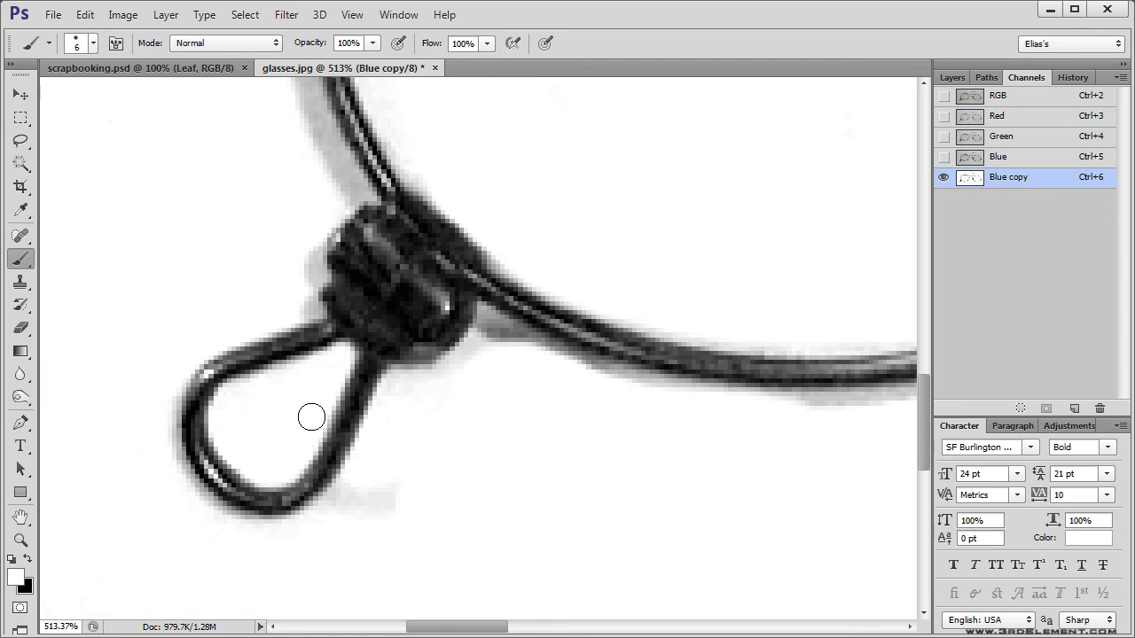
drag(386, 501, 337, 532)
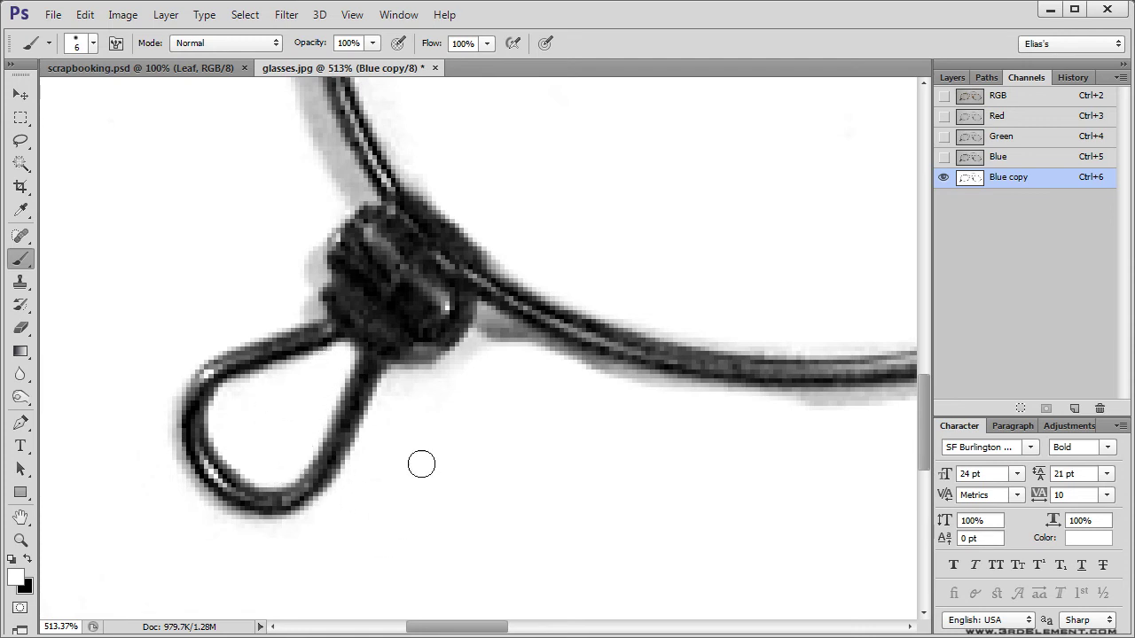
drag(480, 345, 429, 380)
mouse_move(291, 251)
mouse_down()
mouse_move(312, 256)
mouse_move(309, 301)
mouse_move(218, 337)
mouse_up()
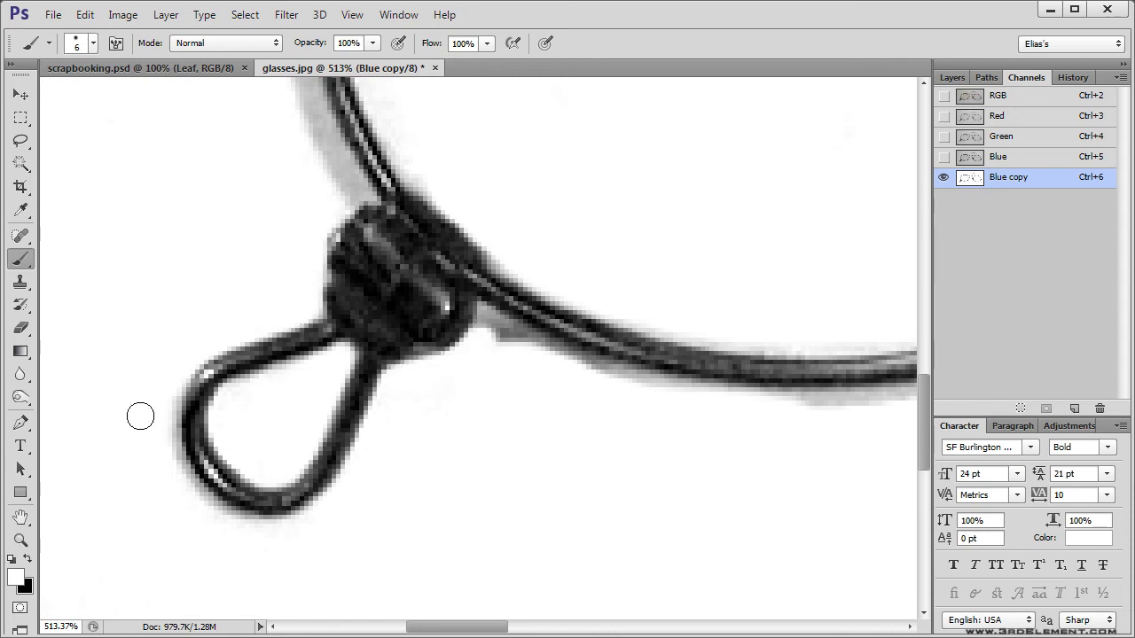
mouse_move(165, 395)
mouse_down()
mouse_move(167, 458)
mouse_move(249, 542)
mouse_move(167, 471)
mouse_move(228, 522)
mouse_move(311, 527)
mouse_up()
Paint white over the remaining shadows along the lens rims, bridge and nose pieces, using a 9 px brush for finer areas.
drag(256, 208, 416, 385)
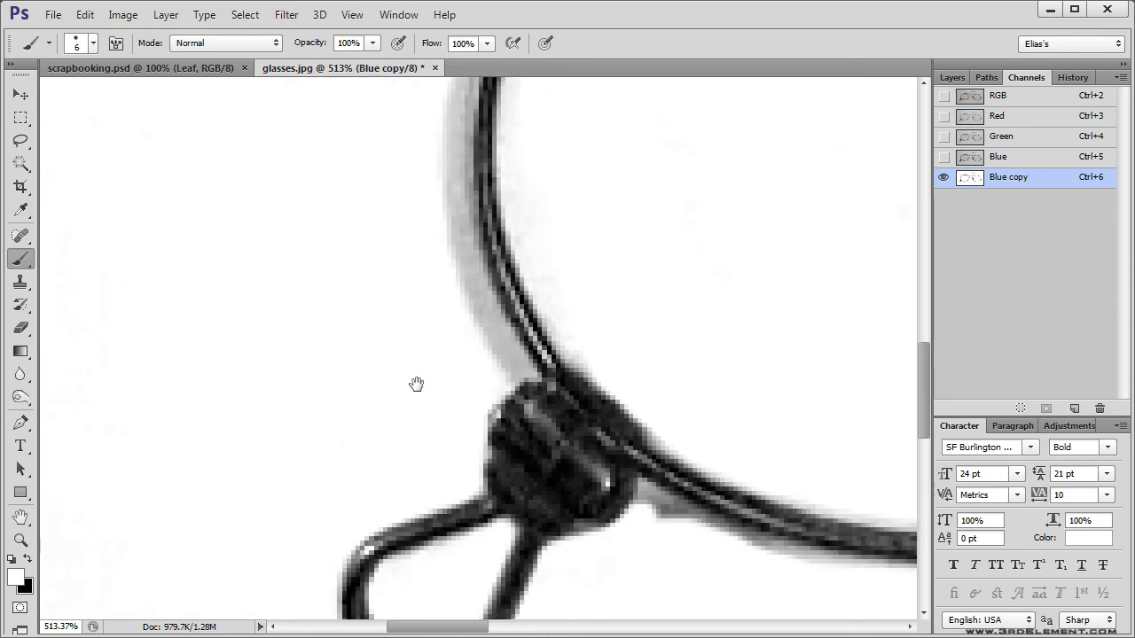
drag(664, 533, 519, 459)
drag(467, 404, 514, 443)
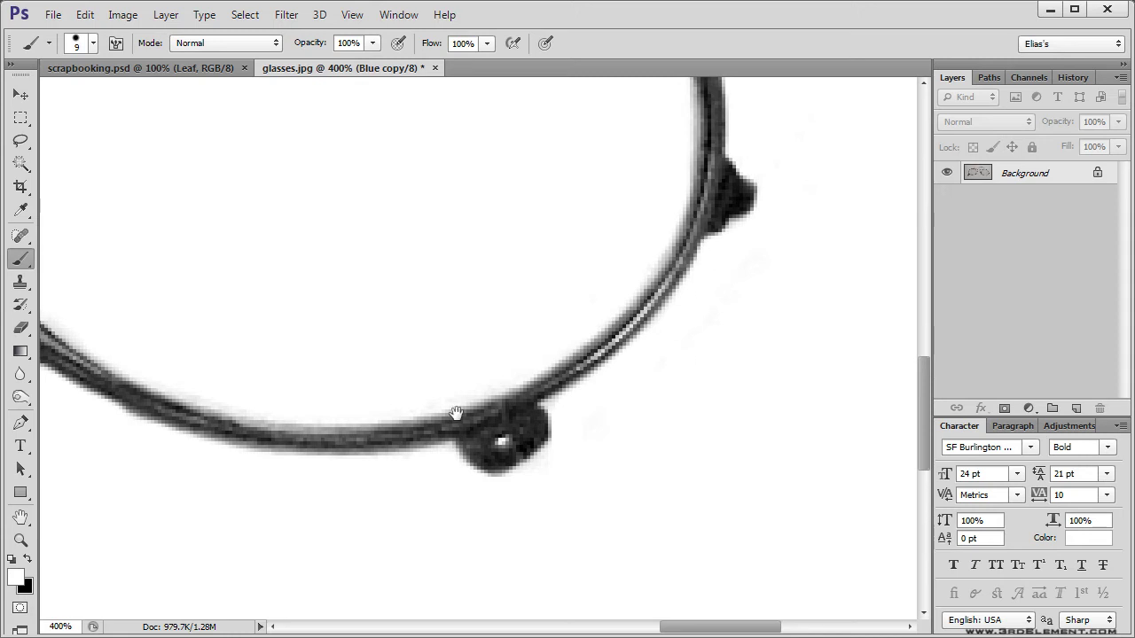
drag(463, 413, 679, 337)
drag(405, 328, 478, 421)
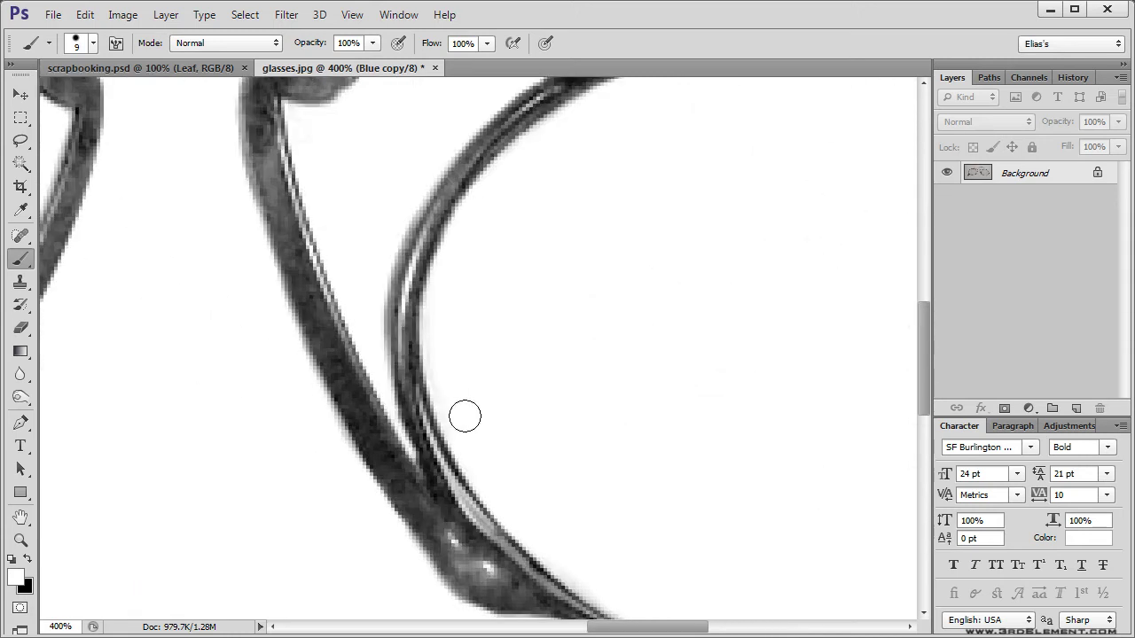
drag(512, 307, 469, 352)
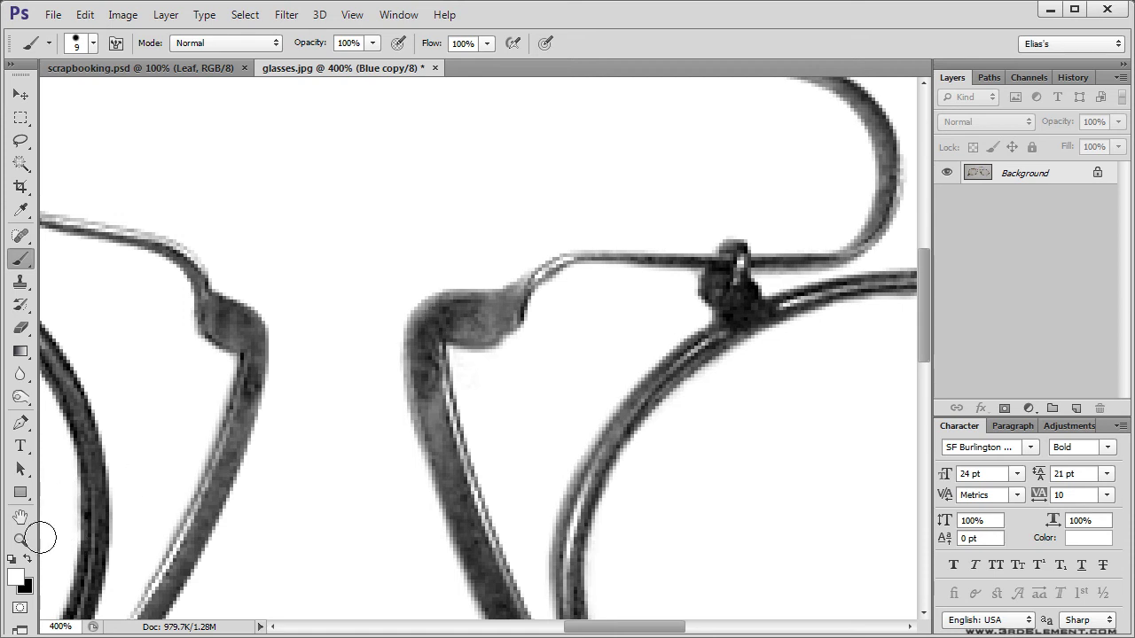
Clean the grey residue inside the left lens beneath its upper rim with a 25 px white brush.
double_click(20, 539)
drag(346, 291, 413, 289)
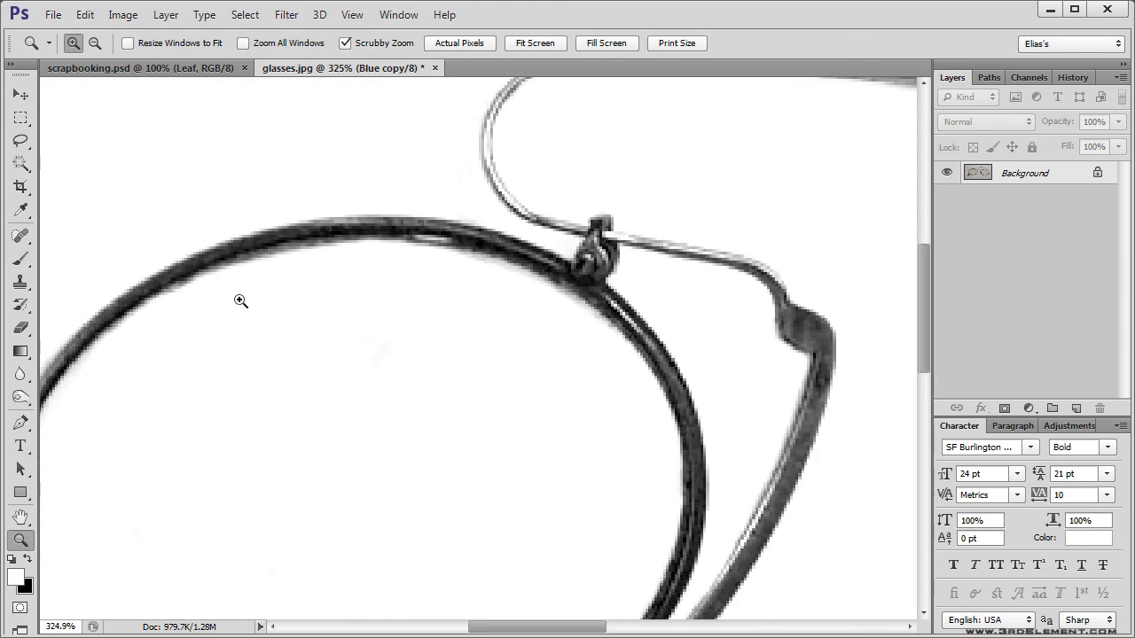
key(b)
key(bracketright)
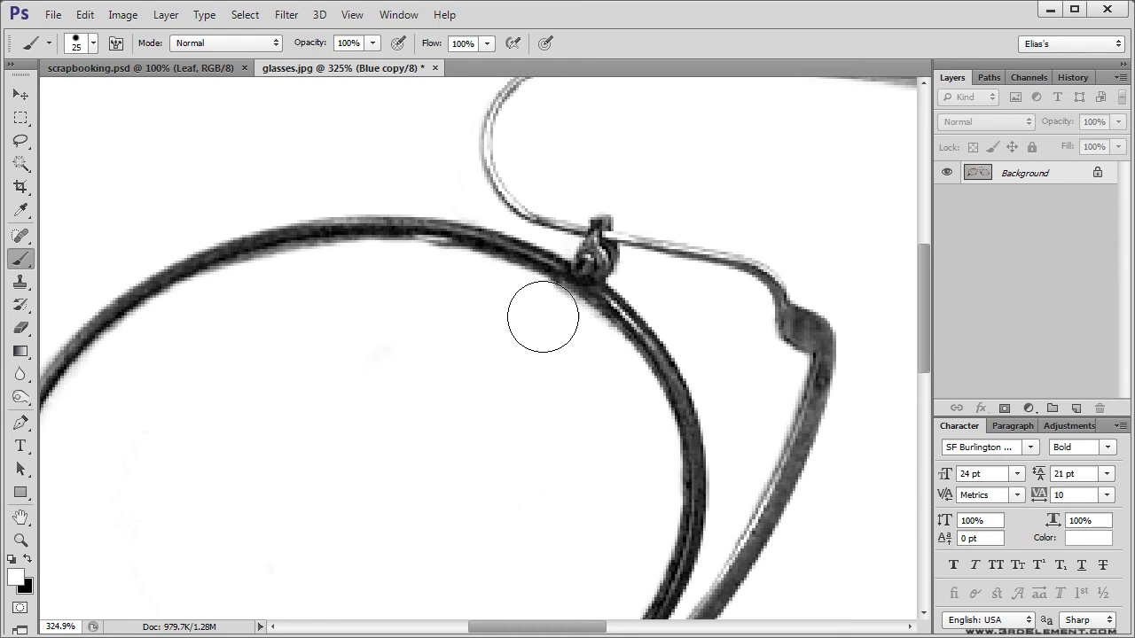
key(space)
mouse_move(500, 393)
mouse_down()
mouse_move(482, 369)
mouse_move(515, 321)
mouse_move(506, 228)
mouse_up()
key(space)
mouse_move(332, 383)
mouse_down()
mouse_move(406, 343)
mouse_move(390, 385)
mouse_move(417, 431)
mouse_move(362, 375)
mouse_up()
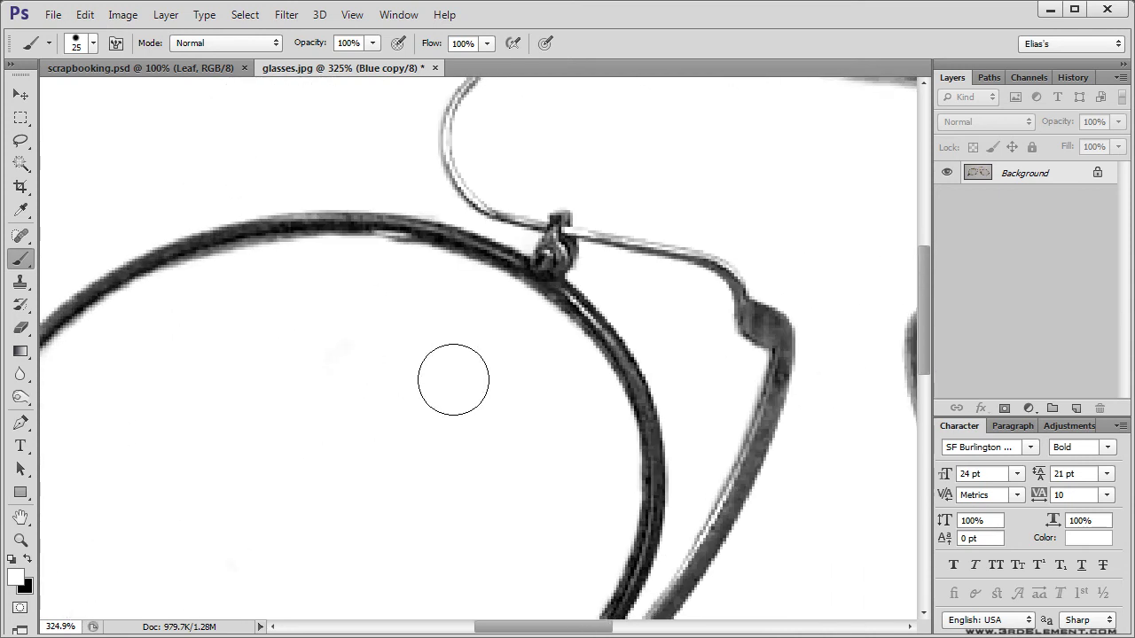
Paint black over the highlights in the left hinge, adjoining rim and curved bridge wire, using 5 px and 2 px brushes.
key(bracketleft)
key(x)
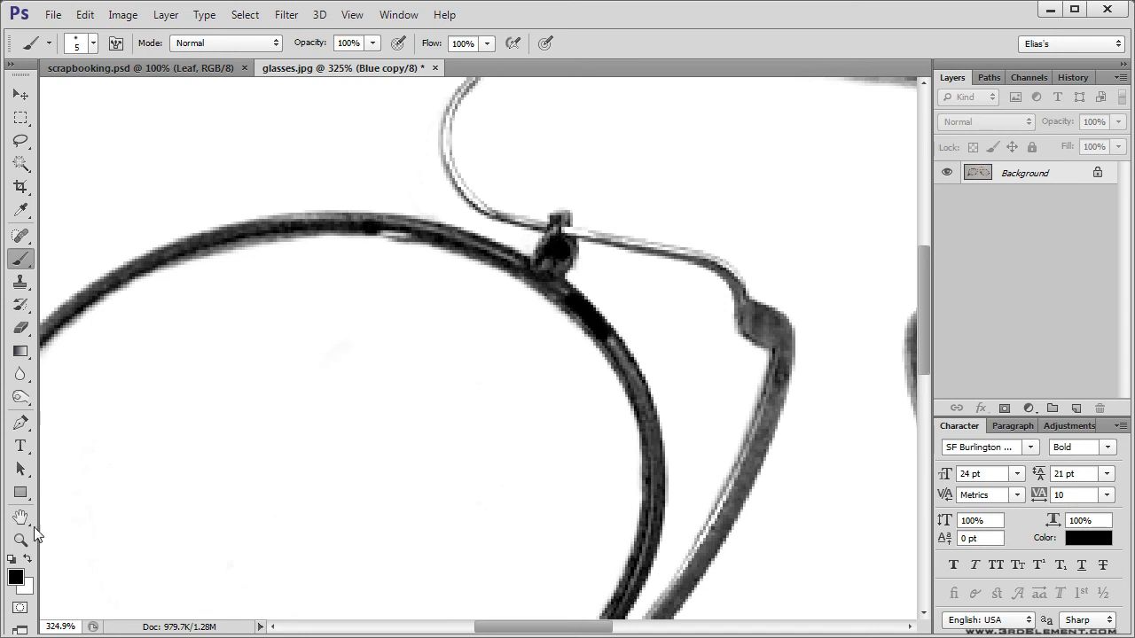
key(z)
drag(582, 244, 645, 263)
drag(578, 175, 498, 409)
drag(432, 324, 428, 403)
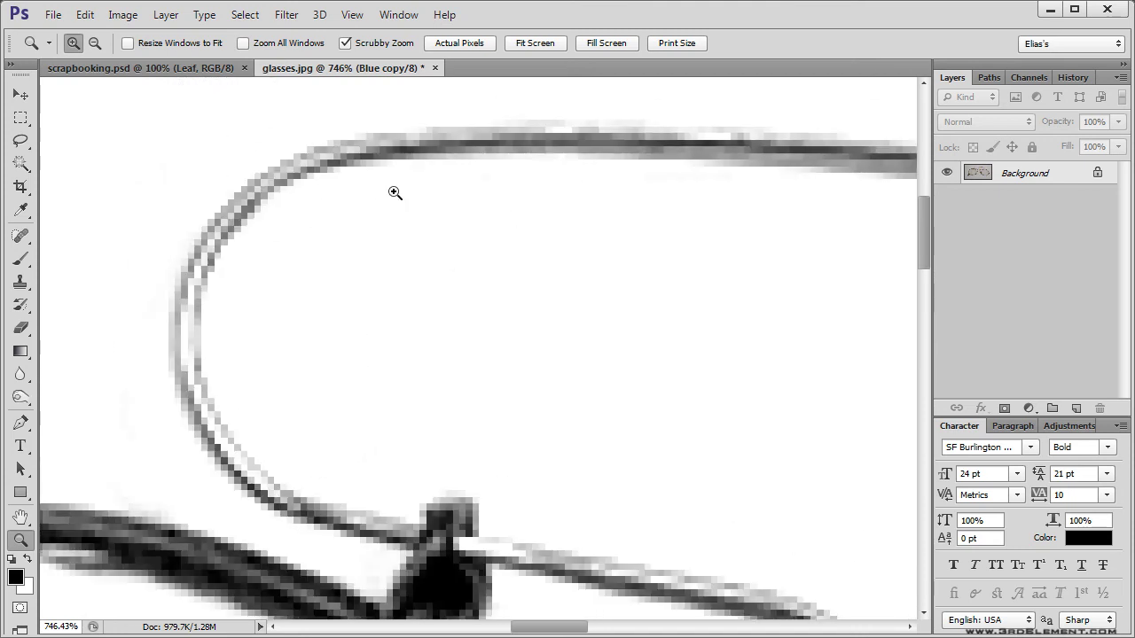
key(b)
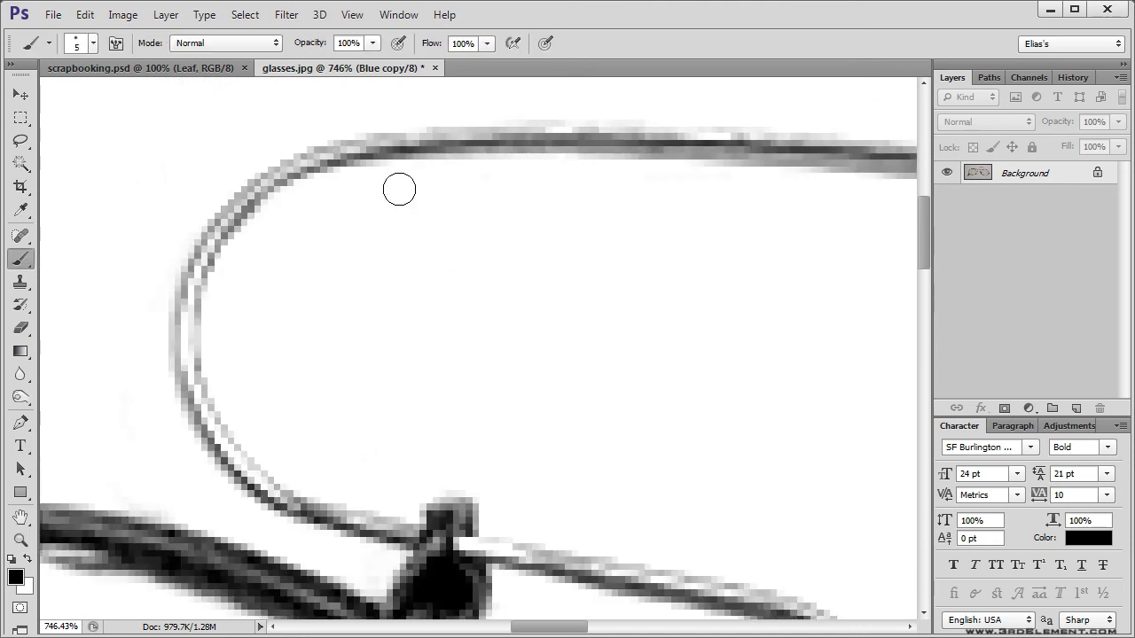
mouse_move(323, 156)
mouse_down()
mouse_move(244, 206)
mouse_move(254, 191)
mouse_move(207, 243)
mouse_up()
mouse_move(242, 202)
mouse_down()
mouse_move(216, 237)
mouse_move(197, 307)
mouse_up()
key(ctrl+z)
mouse_move(235, 219)
mouse_down()
mouse_move(183, 330)
mouse_move(189, 308)
mouse_move(228, 425)
mouse_up()
drag(299, 411, 292, 247)
mouse_move(193, 277)
mouse_down()
mouse_move(265, 366)
mouse_move(244, 355)
mouse_move(240, 346)
mouse_move(316, 387)
mouse_move(566, 442)
mouse_move(595, 432)
mouse_move(484, 319)
mouse_move(414, 336)
mouse_move(651, 424)
mouse_move(598, 396)
mouse_up()
mouse_move(291, 326)
mouse_down()
mouse_move(375, 346)
mouse_move(260, 187)
mouse_up()
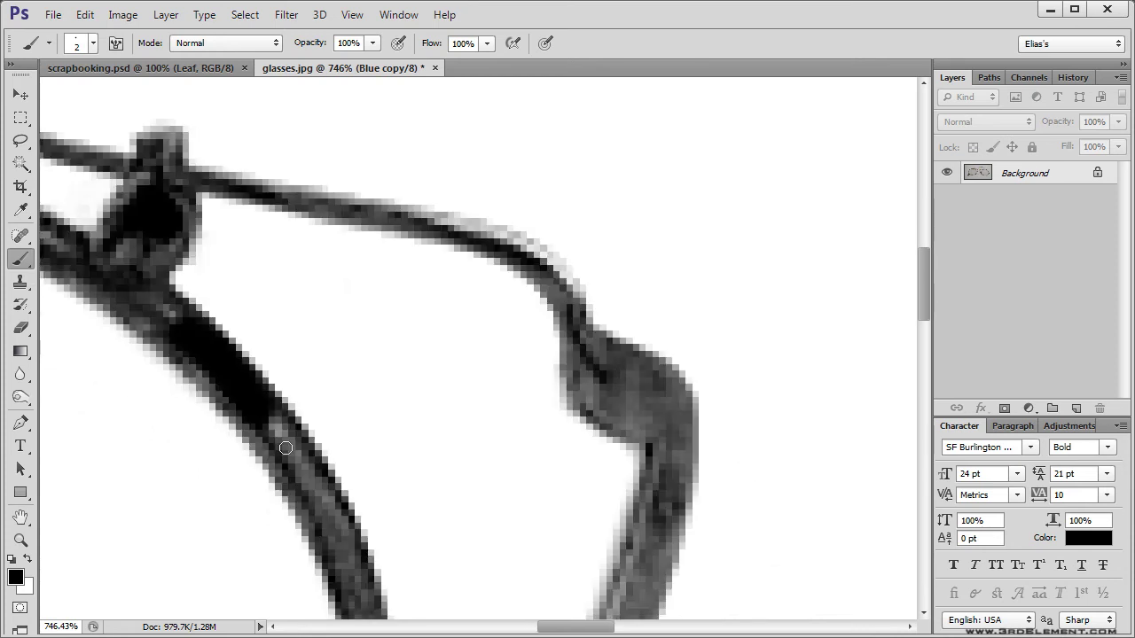
Fill the pale gaps in the rim below the left hinge and along the top bridge wire with a 2 px black brush.
drag(305, 457, 301, 458)
mouse_move(175, 331)
mouse_down()
mouse_move(112, 243)
mouse_move(354, 431)
mouse_move(298, 396)
mouse_up()
drag(223, 311, 489, 349)
drag(447, 396, 317, 395)
mouse_move(587, 330)
mouse_down()
mouse_move(521, 446)
mouse_move(407, 570)
mouse_up()
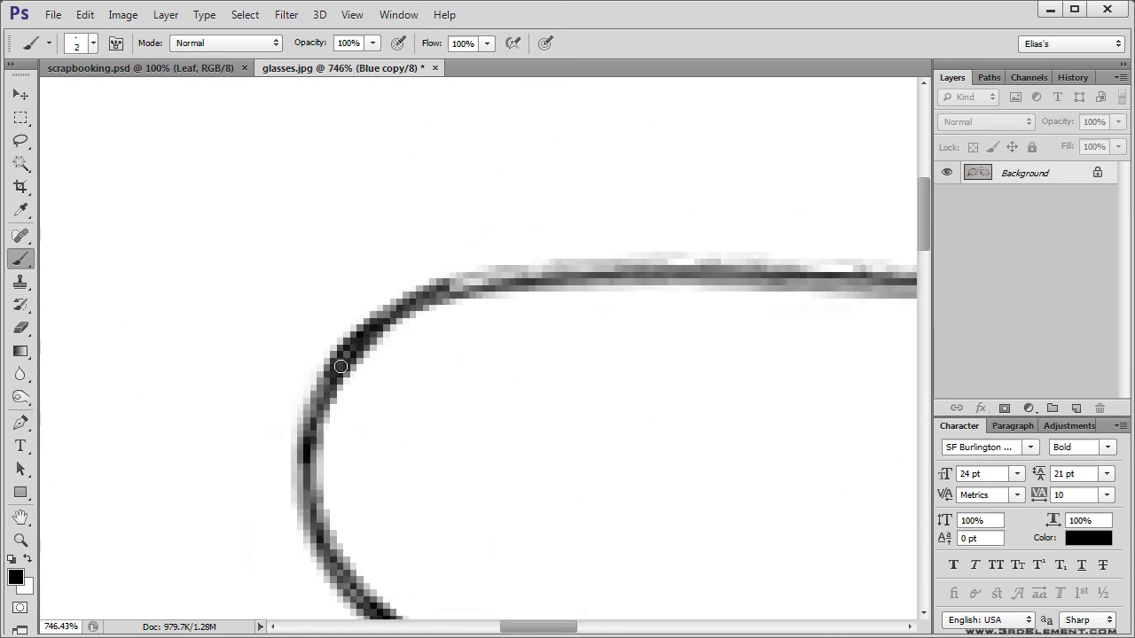
drag(341, 367, 312, 412)
drag(485, 283, 778, 278)
mouse_move(778, 279)
mouse_down()
mouse_move(659, 229)
mouse_move(359, 203)
mouse_up()
drag(350, 245, 572, 261)
drag(816, 240, 437, 97)
mouse_move(643, 210)
mouse_down()
mouse_move(381, 151)
mouse_move(136, 157)
mouse_up()
Paint black over the highlights in the right hinge, the upper rim beside it and the top of the right nose piece.
drag(621, 235, 513, 100)
mouse_move(359, 437)
mouse_down()
mouse_move(317, 438)
mouse_move(258, 482)
mouse_move(304, 444)
mouse_move(333, 435)
mouse_move(253, 486)
mouse_up()
mouse_move(624, 476)
mouse_down()
mouse_move(652, 435)
mouse_move(644, 494)
mouse_move(630, 452)
mouse_up()
drag(787, 476, 752, 304)
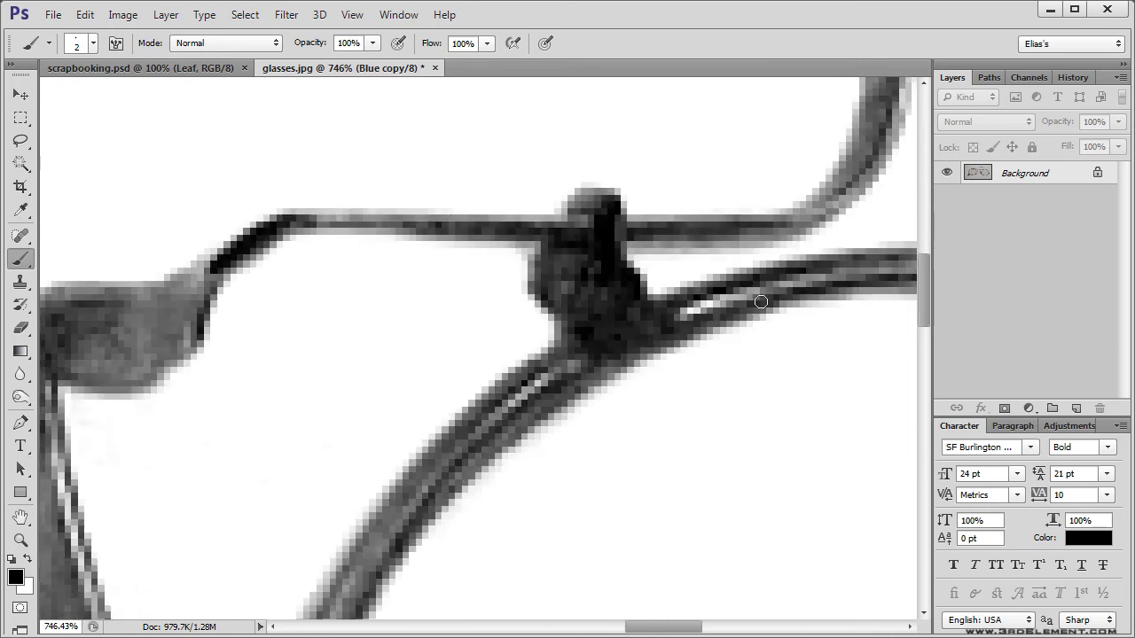
mouse_move(833, 284)
mouse_down()
mouse_move(683, 305)
mouse_move(634, 355)
mouse_move(519, 395)
mouse_move(422, 490)
mouse_move(321, 223)
mouse_move(310, 360)
mouse_move(323, 346)
mouse_move(340, 417)
mouse_up()
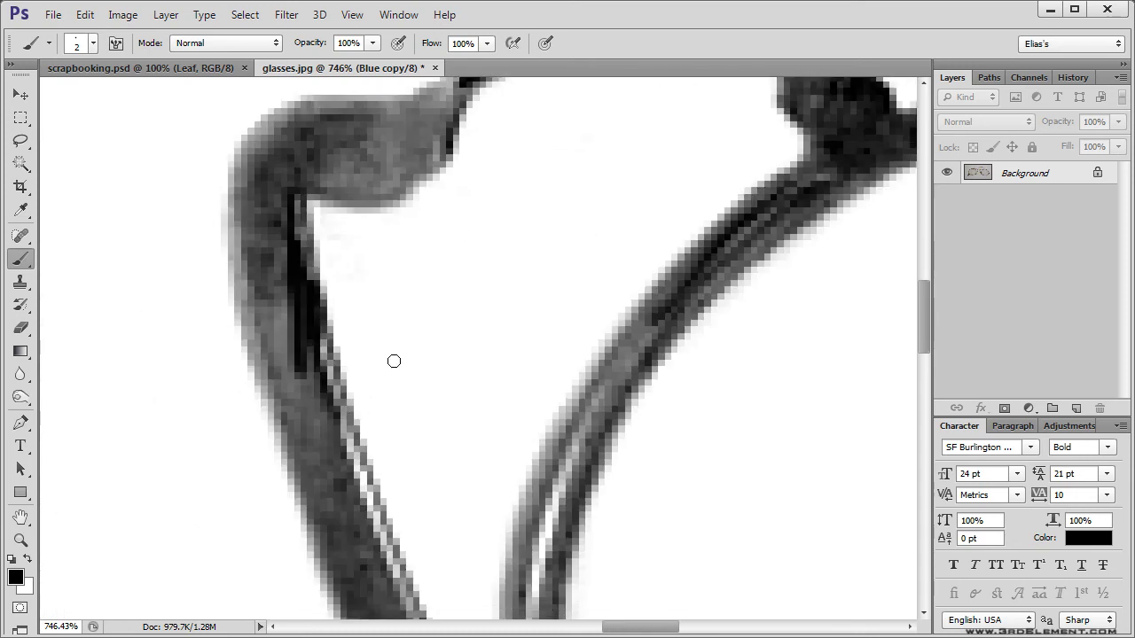
Fill the white highlight running down the right nose piece with a 4 px black brush.
click(21, 540)
alt+click(444, 365)
alt+click(444, 365)
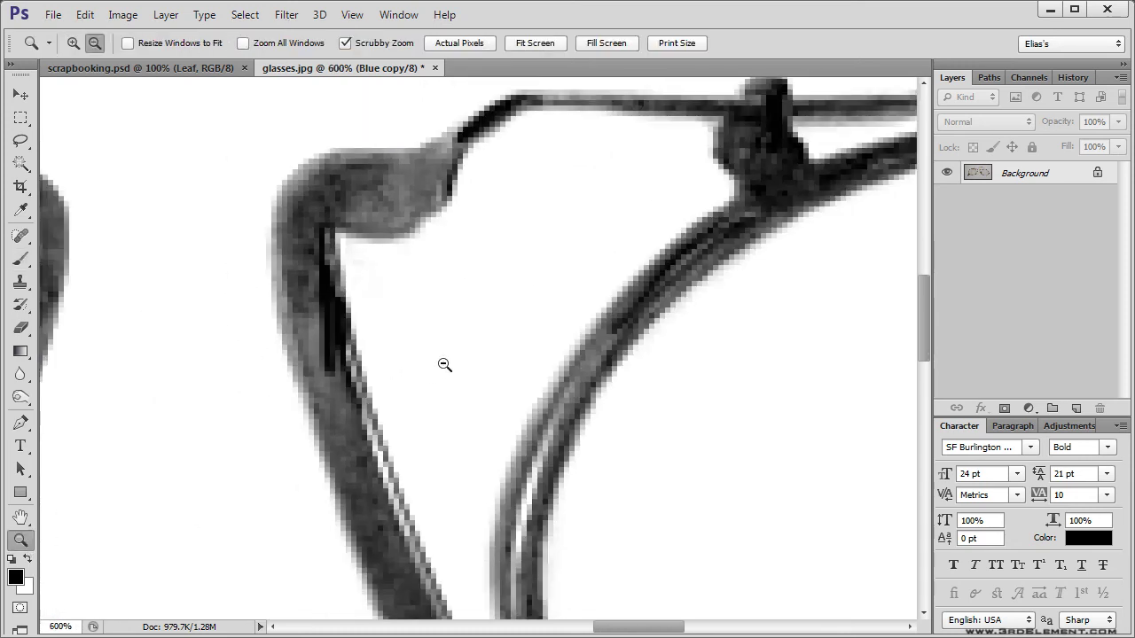
alt+click(445, 365)
alt+click(444, 365)
drag(476, 453, 430, 303)
key(b)
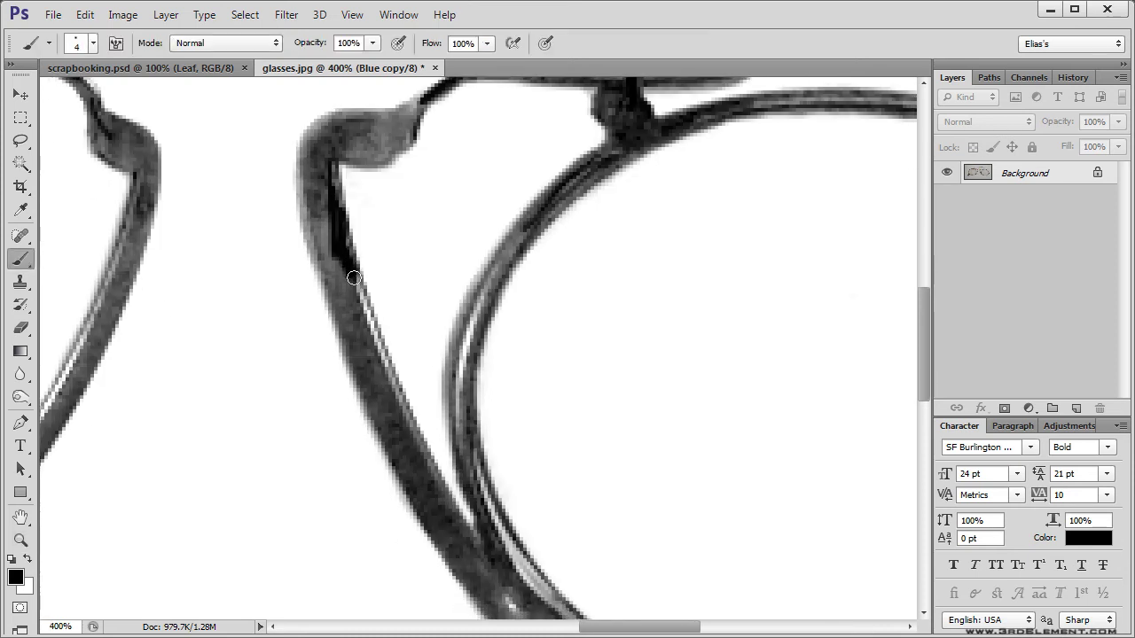
drag(365, 319, 413, 441)
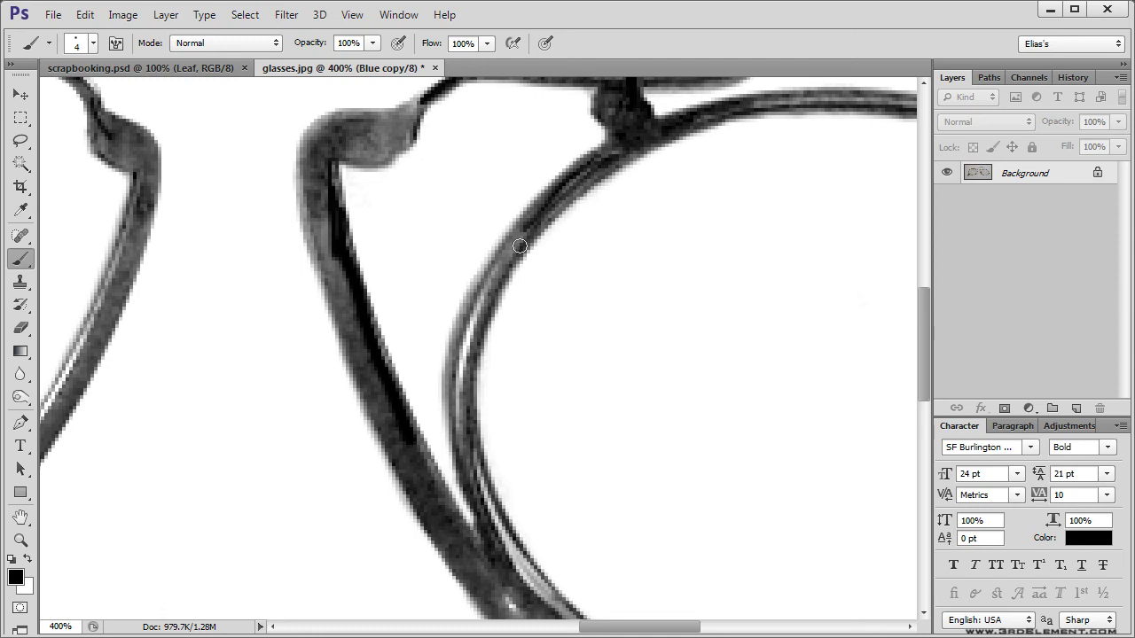
Paint black over the highlights on the right lens's inner rim and its joint with the nose piece.
mouse_move(507, 260)
mouse_down()
mouse_move(475, 324)
mouse_move(458, 407)
mouse_up()
mouse_move(526, 429)
mouse_down()
mouse_move(469, 301)
mouse_move(401, 255)
mouse_move(482, 431)
mouse_move(422, 388)
mouse_up()
drag(422, 330, 459, 397)
mouse_move(563, 427)
mouse_down()
mouse_move(440, 317)
mouse_move(462, 372)
mouse_up()
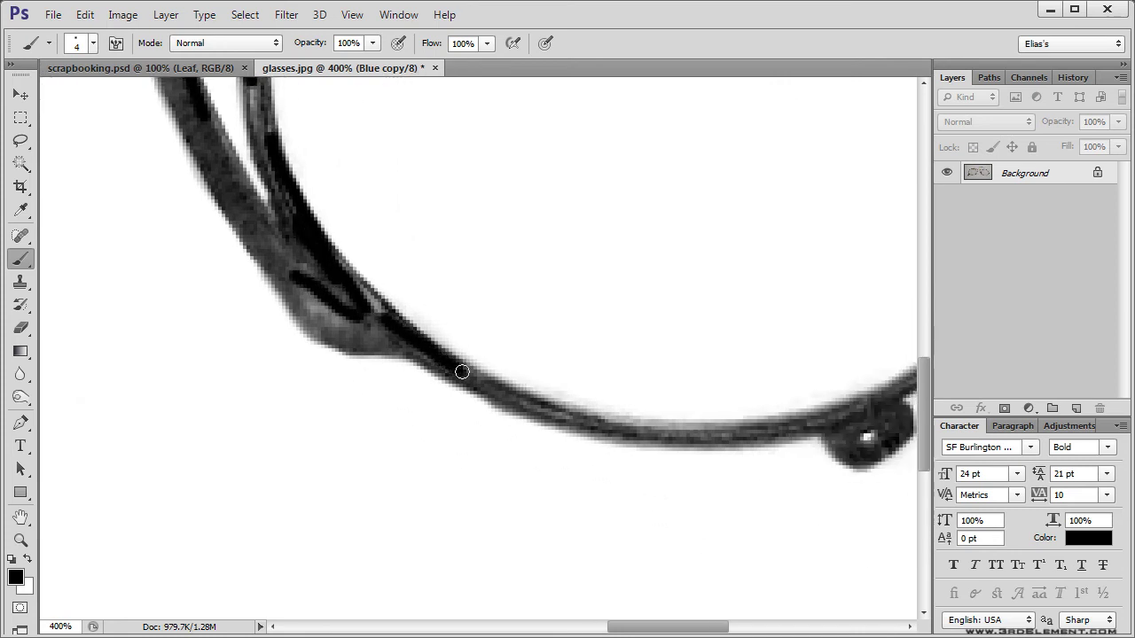
Fill the highlights in the right lens's lower clamp and the lower outer rim with black, using a 3 px brush for the rim.
mouse_move(857, 327)
mouse_down()
mouse_move(562, 312)
mouse_move(558, 335)
mouse_up()
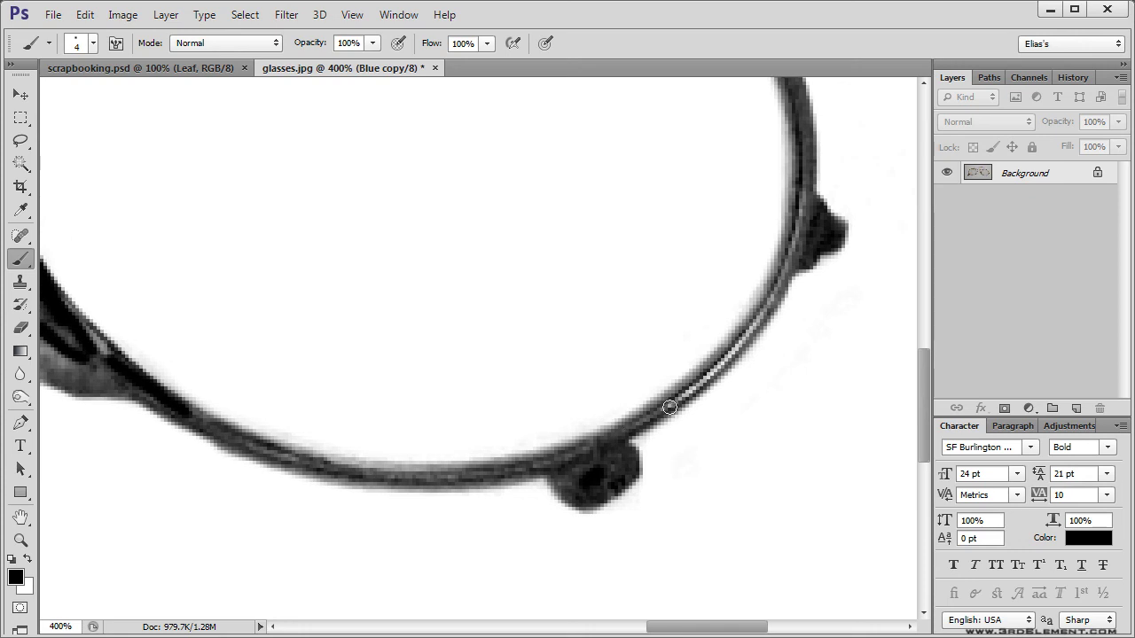
key(ctrl+z)
drag(763, 311, 715, 370)
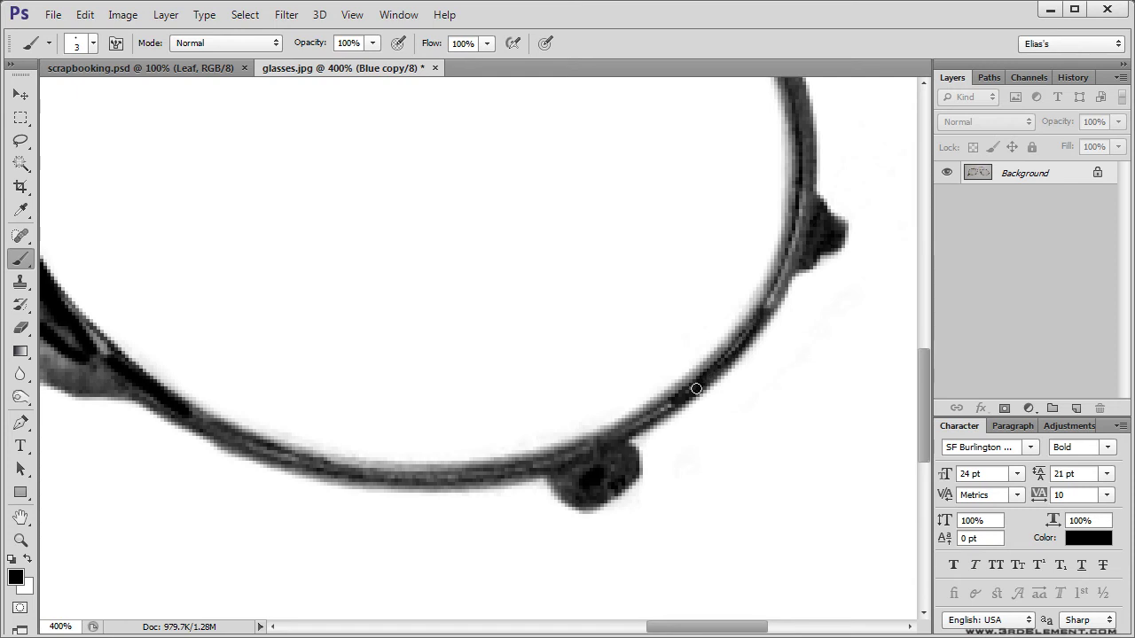
Paint black over the pale upper and outer rim of the left lens with a 4 px brush, redoing inaccurate strokes.
mouse_move(679, 322)
mouse_down()
mouse_move(719, 426)
mouse_move(547, 387)
mouse_move(585, 435)
mouse_move(532, 306)
mouse_move(626, 459)
mouse_move(425, 310)
mouse_move(450, 203)
mouse_move(573, 195)
mouse_move(501, 149)
mouse_move(465, 158)
mouse_up()
drag(389, 132, 644, 123)
drag(287, 129, 466, 129)
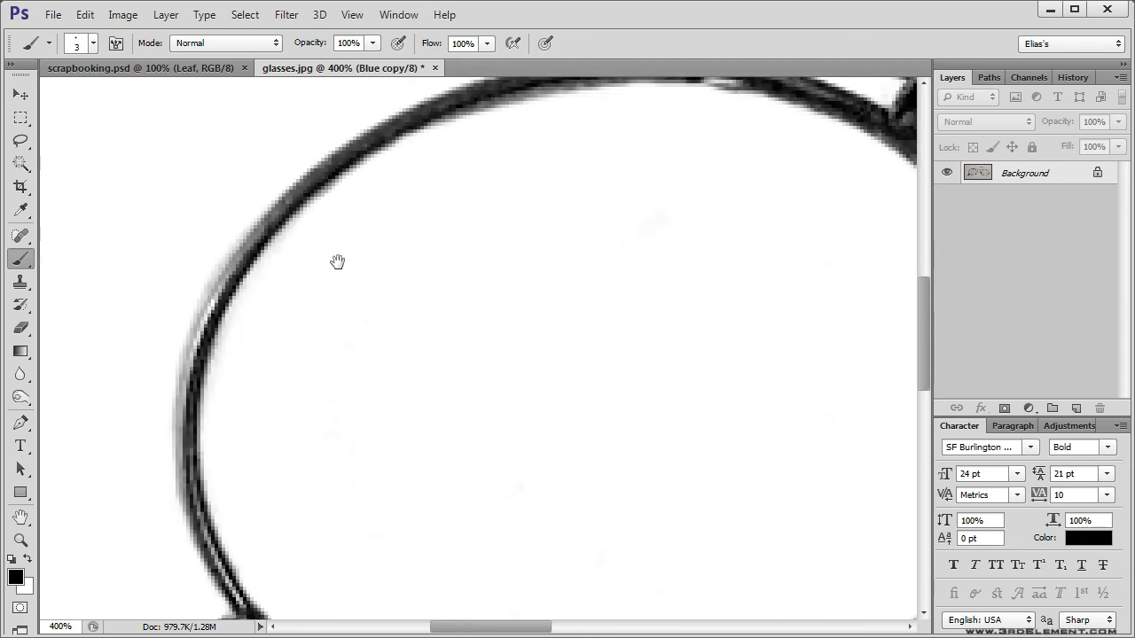
mouse_move(235, 282)
mouse_down()
mouse_move(212, 296)
mouse_move(200, 334)
mouse_move(216, 325)
mouse_up()
key(ctrl+z)
key(bracketright)
key(bracketright)
drag(223, 280, 183, 383)
drag(184, 383, 224, 275)
drag(189, 379, 188, 416)
mouse_move(290, 200)
mouse_down()
mouse_move(246, 241)
mouse_move(239, 284)
mouse_up()
key(ctrl+z)
mouse_move(291, 202)
mouse_down()
mouse_move(233, 261)
mouse_move(220, 296)
mouse_up()
Paint black over the highlights in the left lens's outer rim, lower-left clamp and wire loop with a 4 px brush.
drag(322, 382, 309, 155)
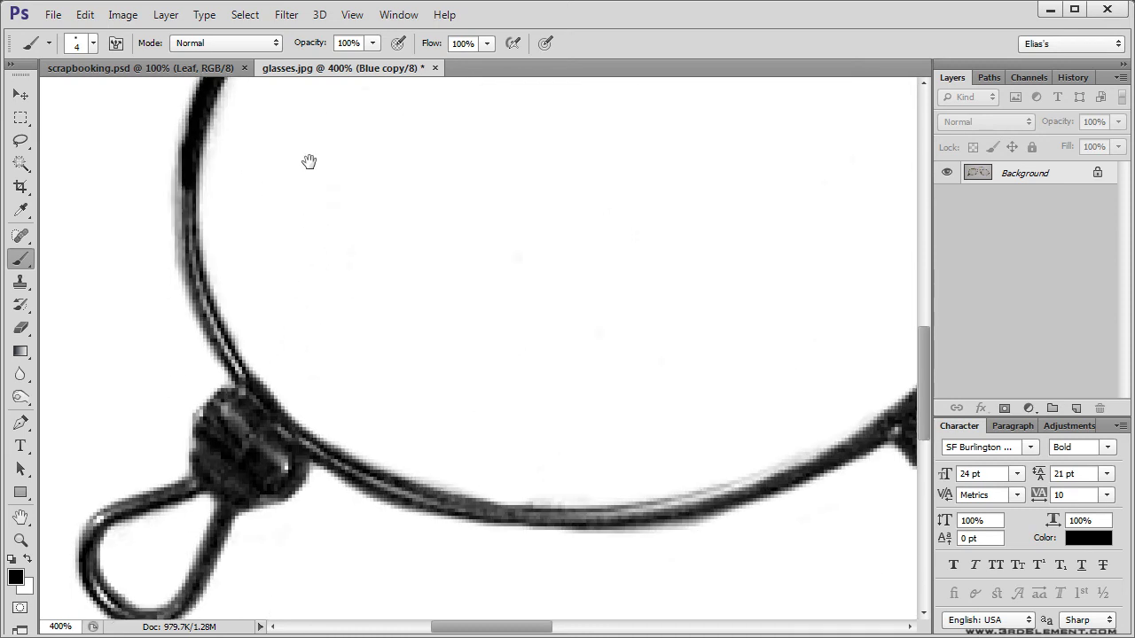
mouse_move(201, 301)
mouse_down()
mouse_move(293, 454)
mouse_move(281, 469)
mouse_move(248, 402)
mouse_move(254, 455)
mouse_up()
drag(168, 579, 207, 401)
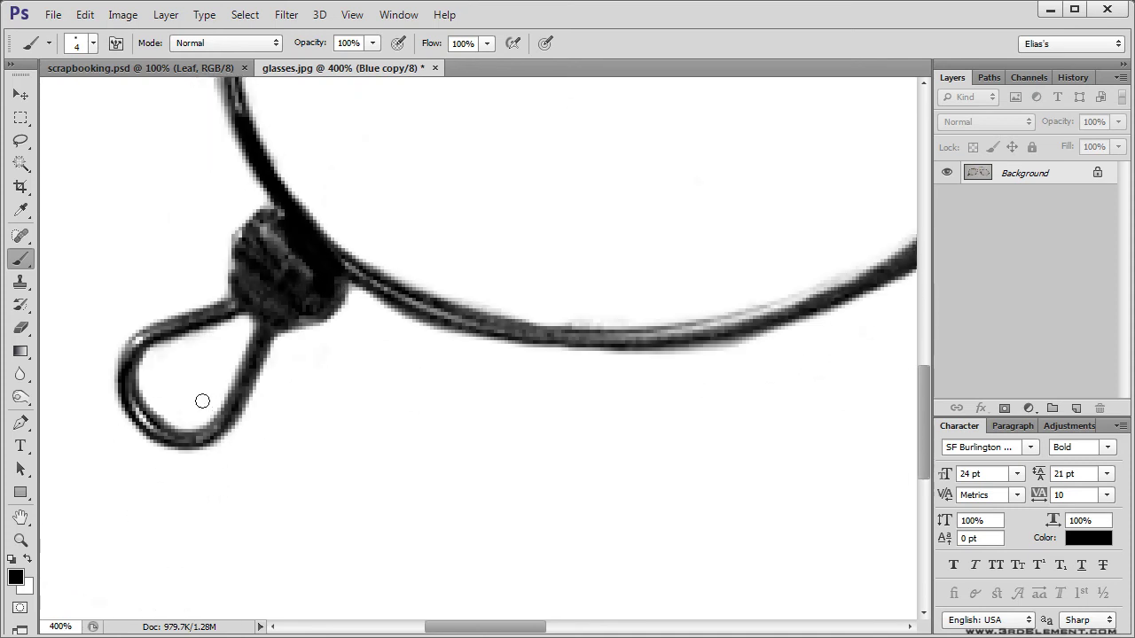
drag(131, 406, 152, 421)
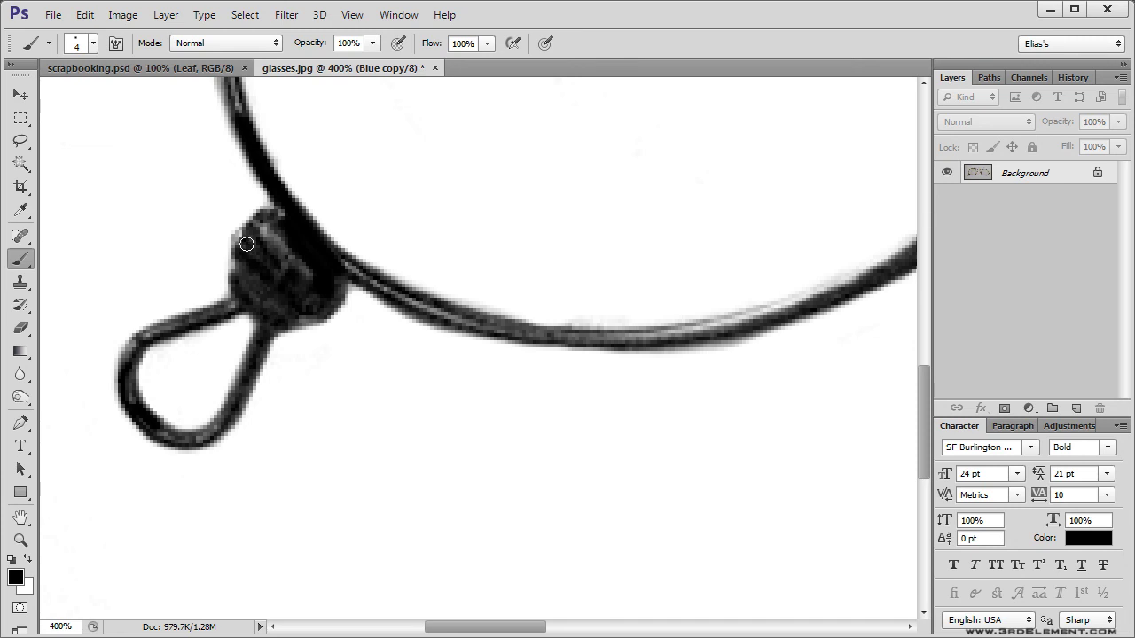
Clean the edges around the left lens's lower-left clamp with white and fill the highlight in the adjoining lower rim with black.
key(x)
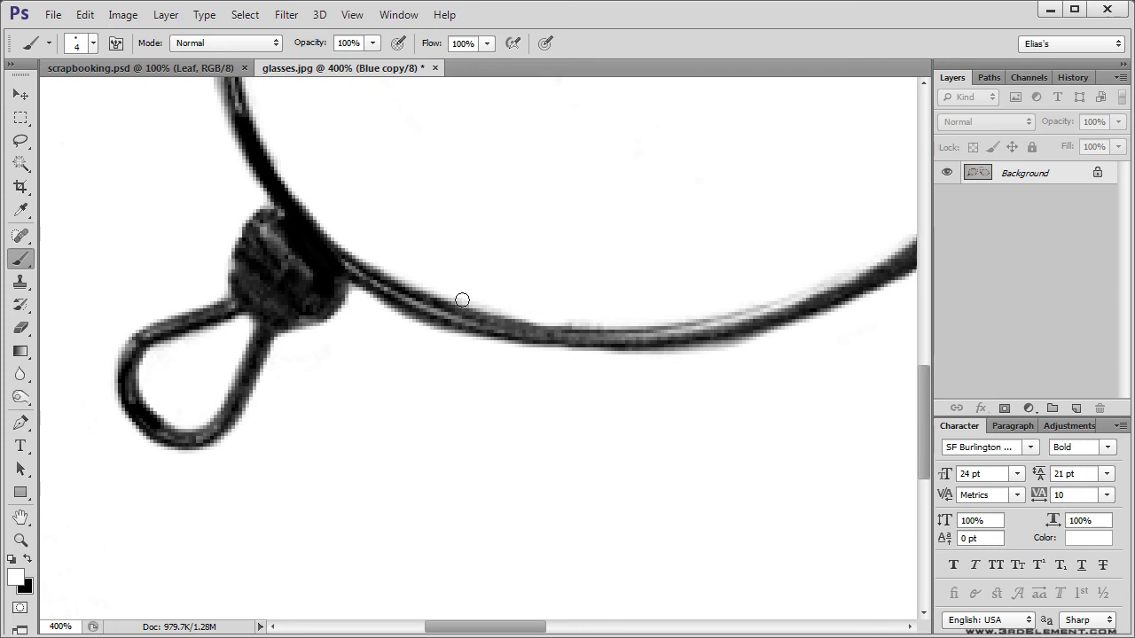
drag(475, 346, 391, 317)
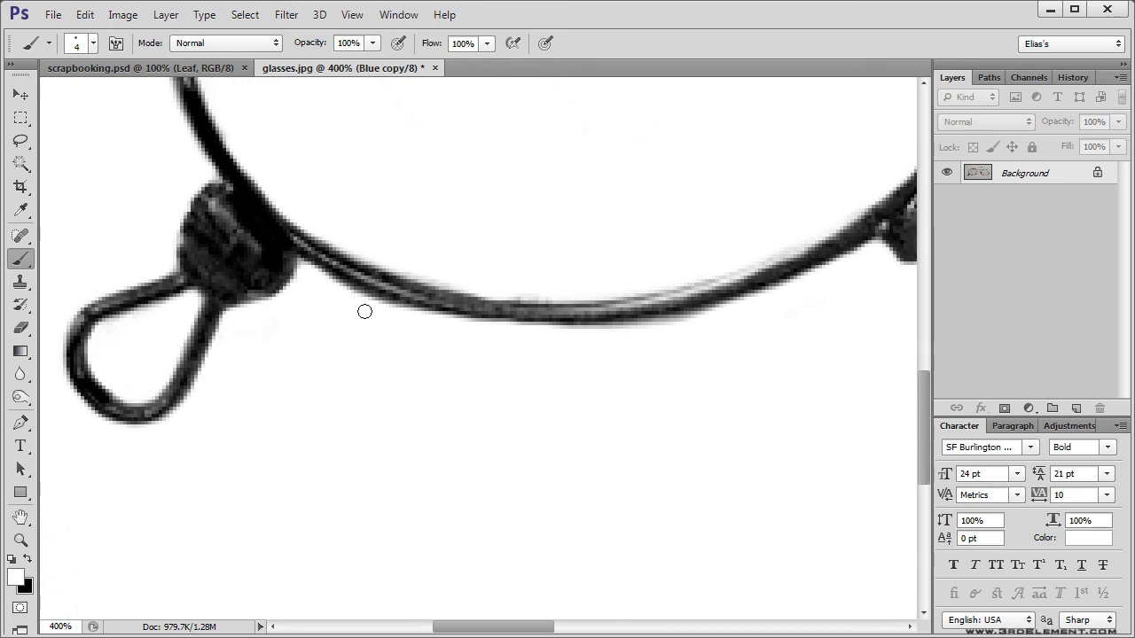
key(x)
mouse_move(345, 275)
mouse_down()
mouse_move(293, 253)
mouse_move(413, 303)
mouse_move(291, 235)
mouse_up()
drag(598, 271, 360, 293)
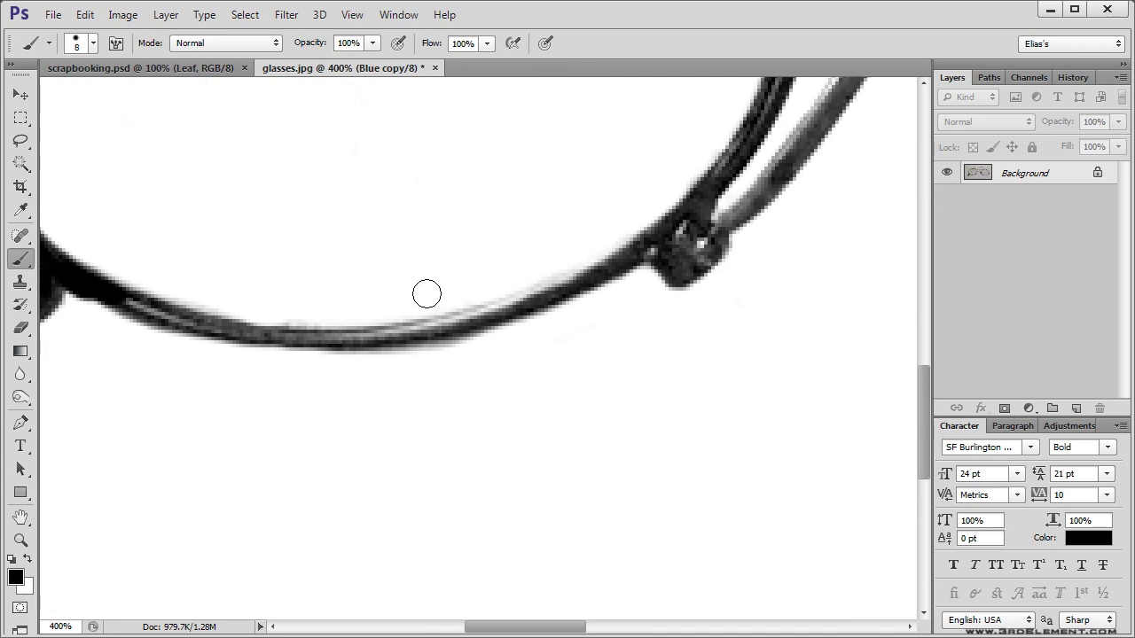
Paint out the gray specks inside and below the left lens's lower rim with an 8 px white brush.
key(x)
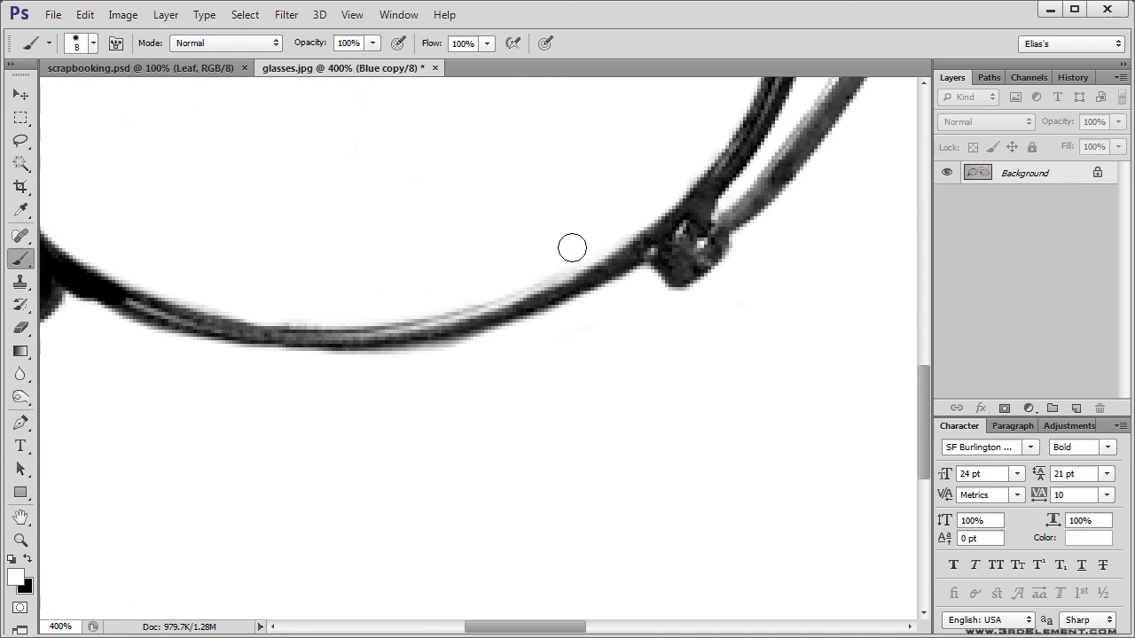
drag(451, 296, 501, 286)
mouse_move(431, 372)
mouse_down()
mouse_move(479, 352)
mouse_move(436, 363)
mouse_up()
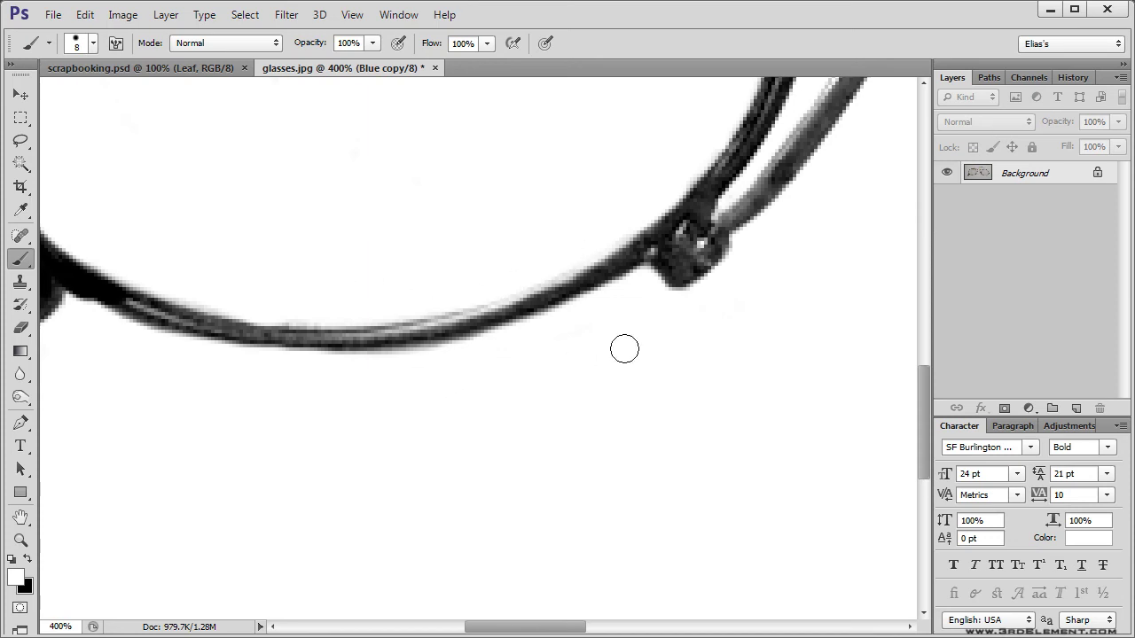
drag(624, 329, 534, 370)
Fill the highlights in the left lens's lower-right clamp, inner rim and adjoining nose piece with black, using a smaller brush for the rim.
key(x)
mouse_move(532, 306)
mouse_down()
mouse_move(524, 299)
mouse_move(499, 316)
mouse_move(512, 319)
mouse_up()
drag(599, 231, 471, 284)
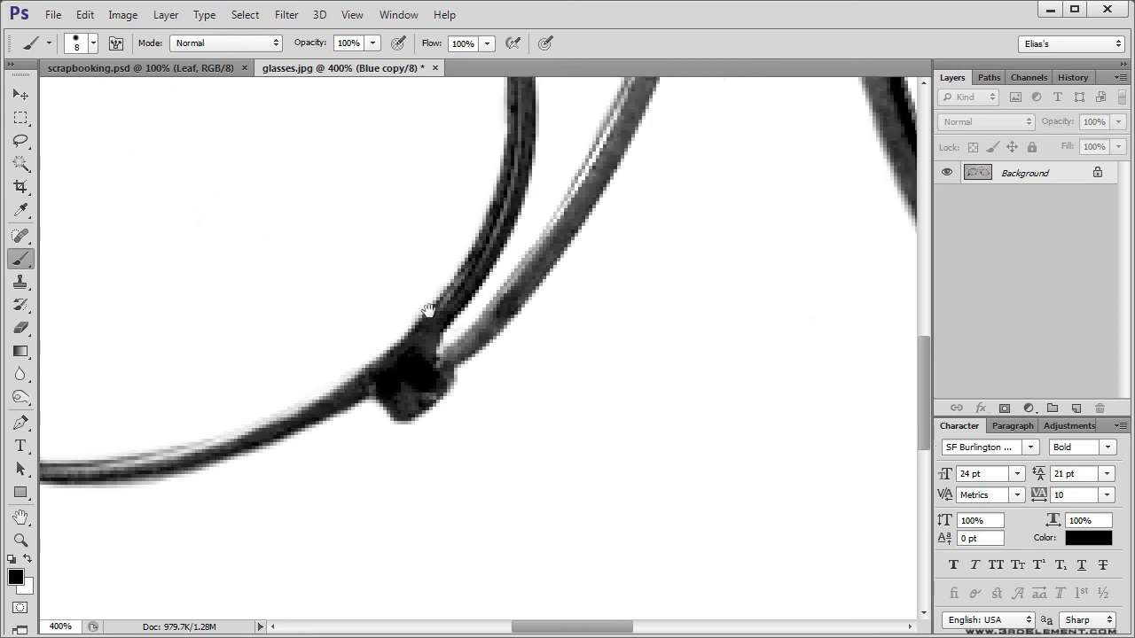
key(bracketleft)
key(bracketleft)
drag(509, 209, 400, 408)
drag(485, 306, 488, 358)
double_click(21, 540)
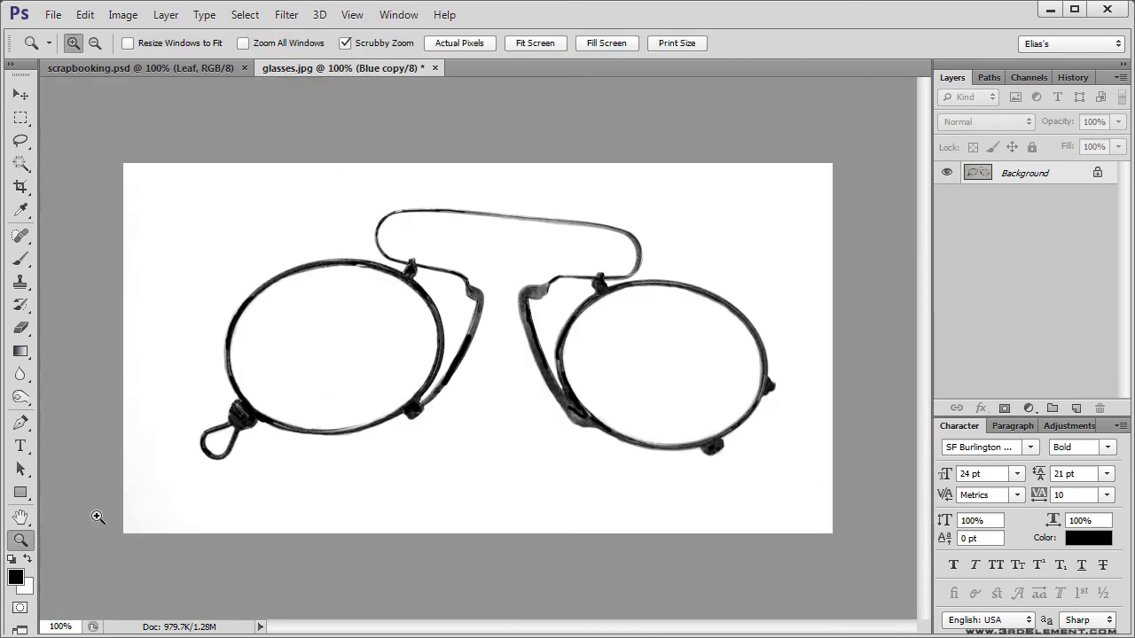
Return to the RGB composite, load the Blue copy channel as a selection and invert it to select the glasses.
click(21, 94)
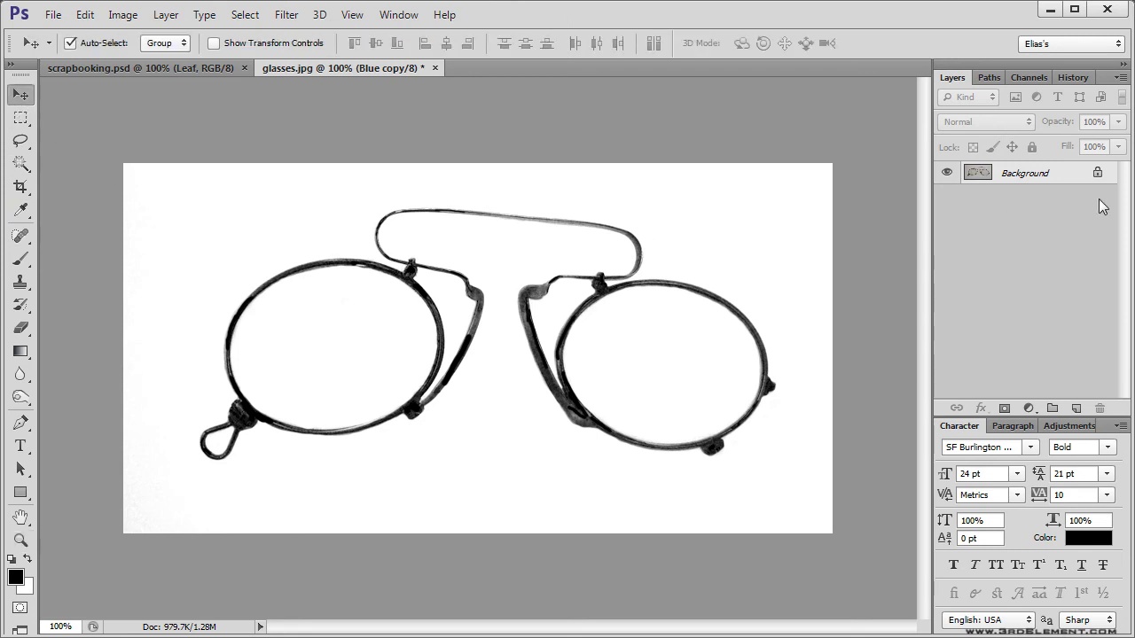
click(1030, 79)
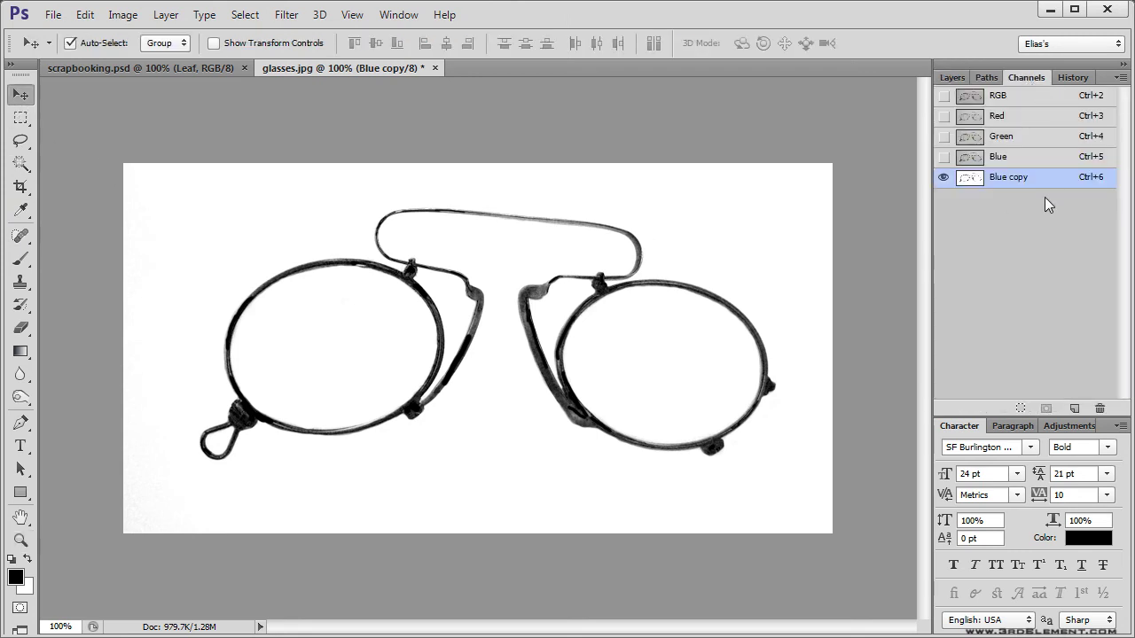
click(1022, 98)
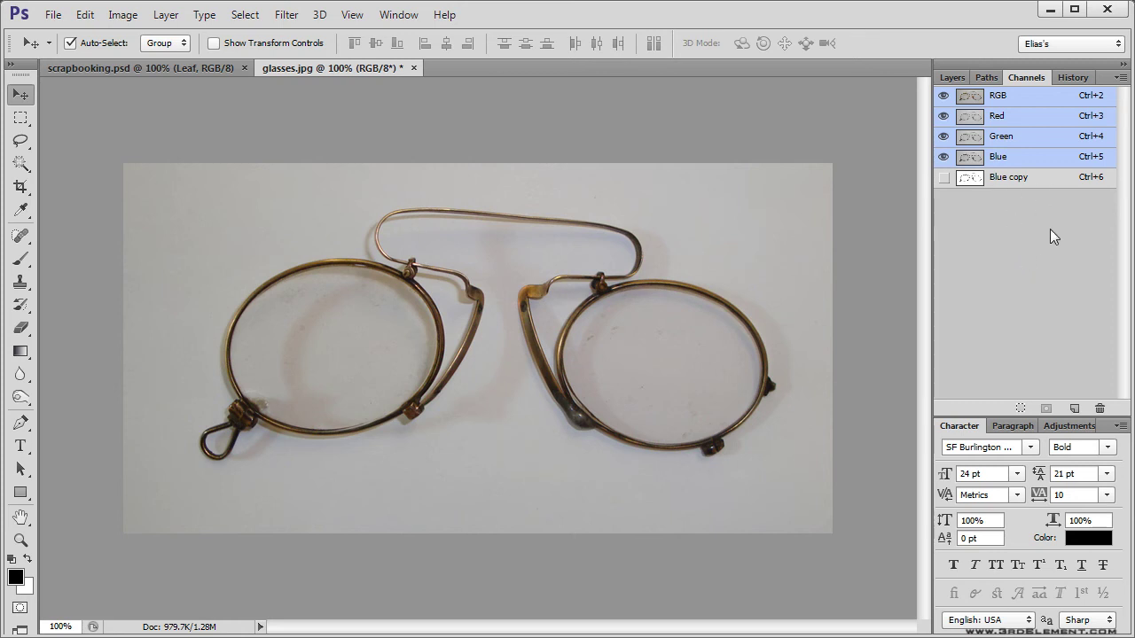
ctrl+click(972, 182)
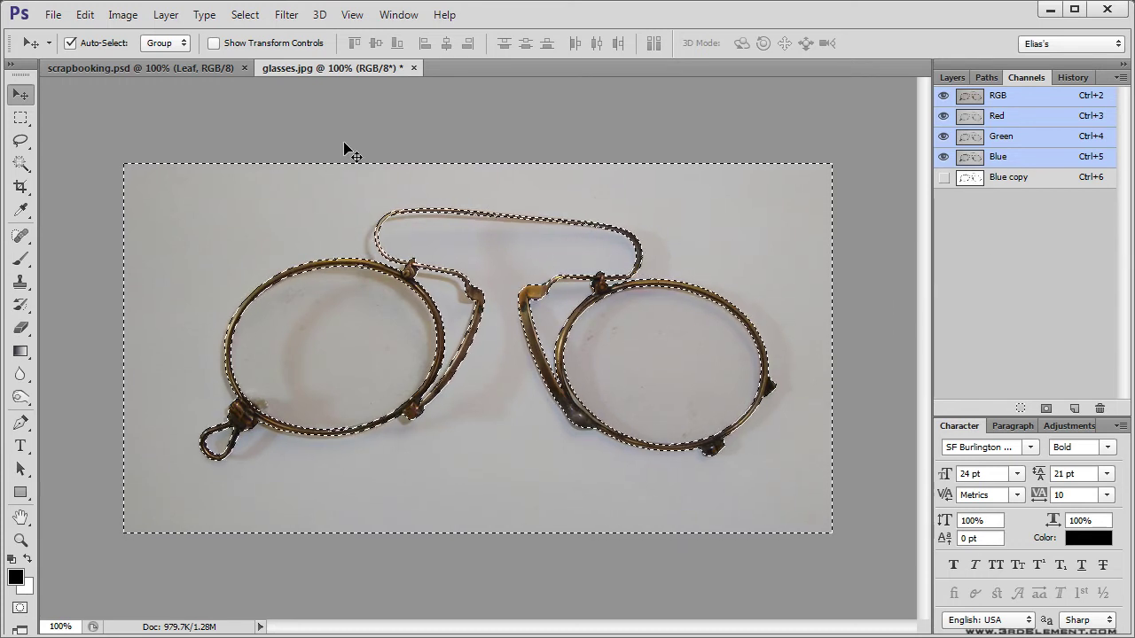
click(244, 14)
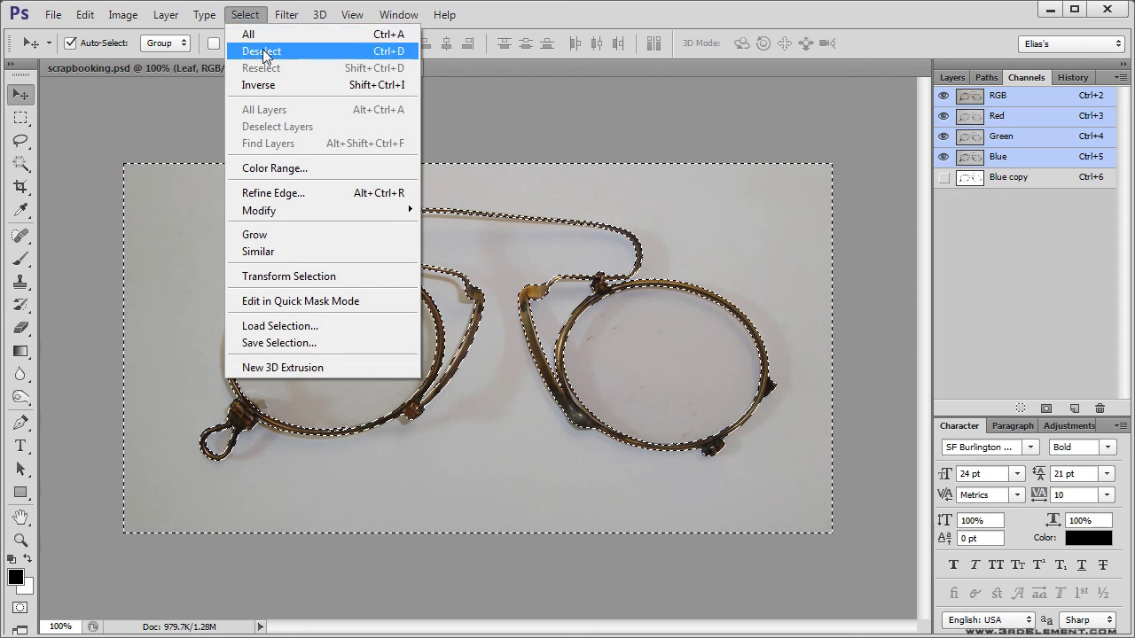
click(285, 83)
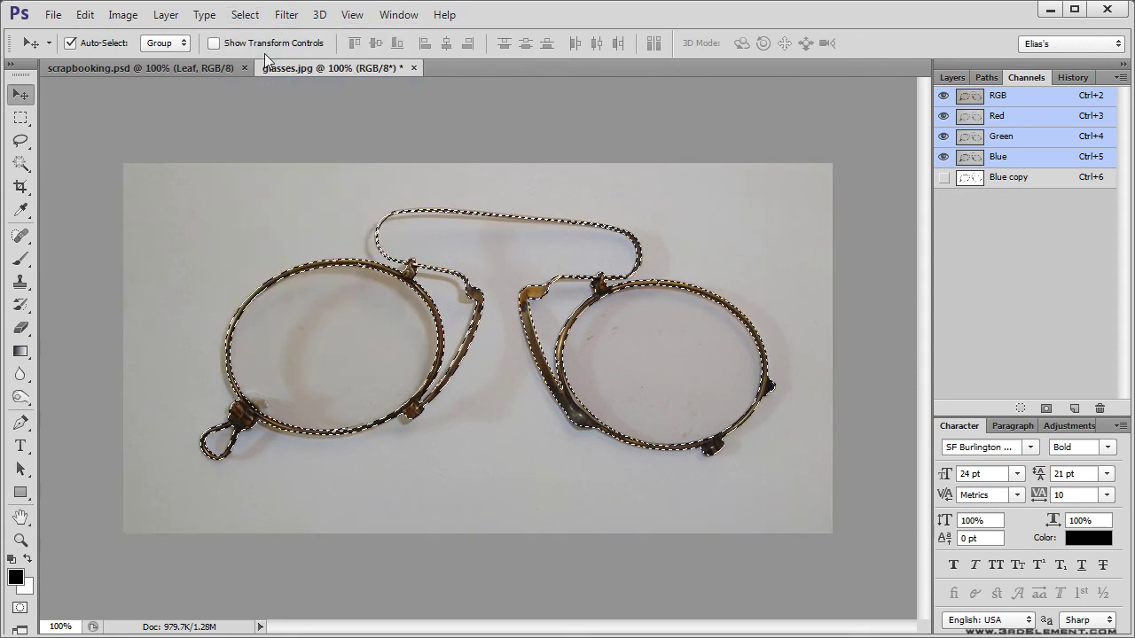
Refine the selection edge with Smooth 9, Contrast 18% and Shift Edge +29%, and output it to a layer mask.
click(253, 16)
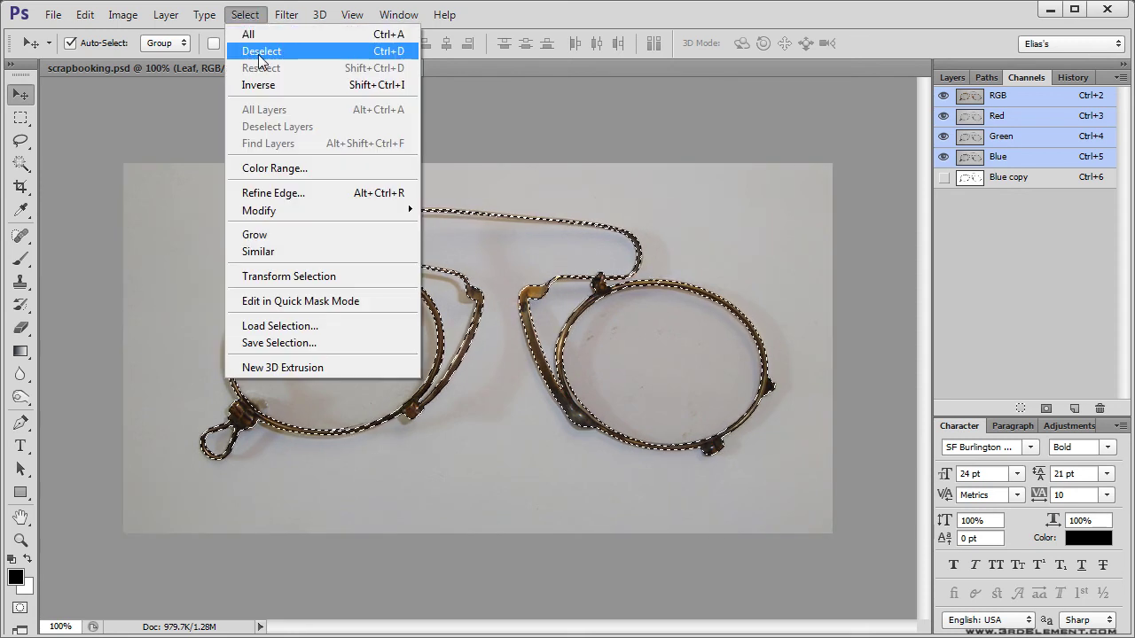
click(322, 192)
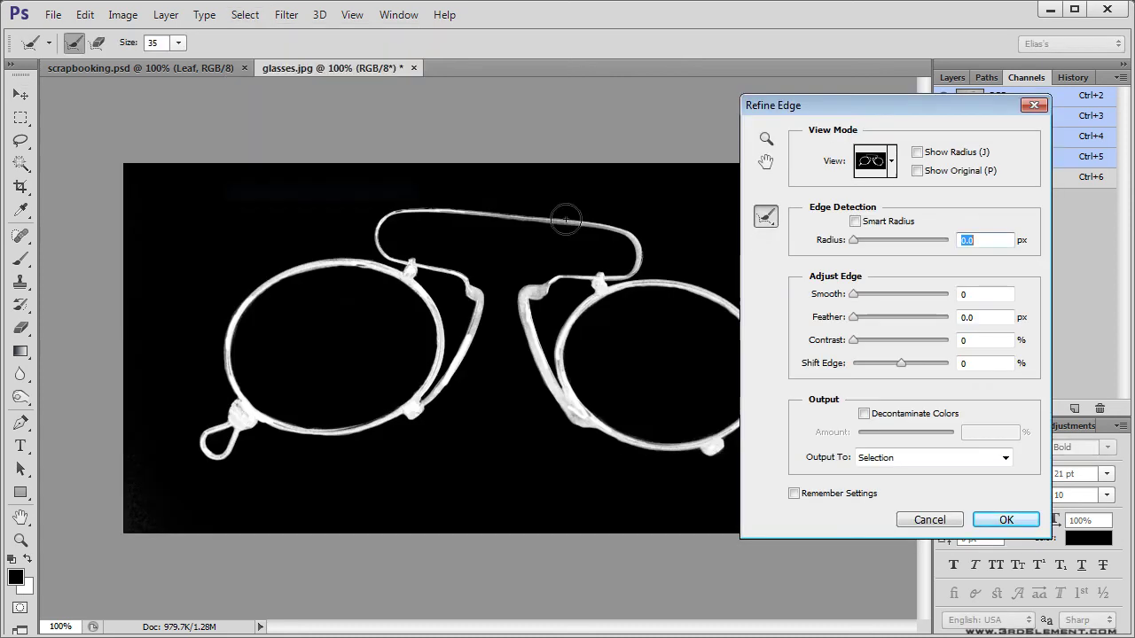
drag(916, 108, 917, 109)
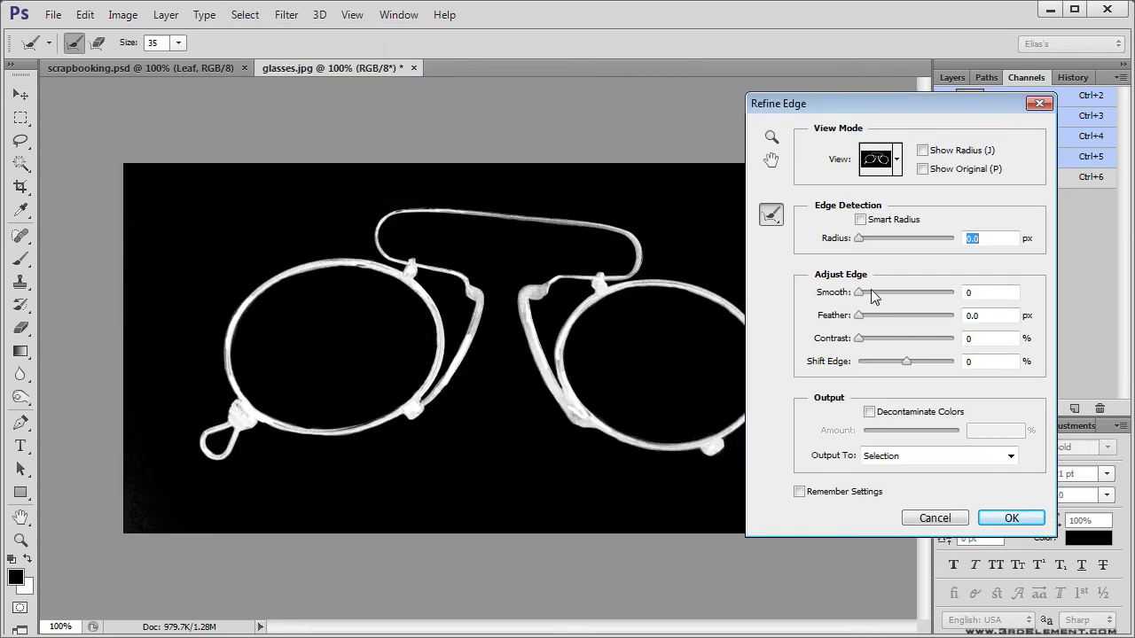
drag(859, 296, 868, 299)
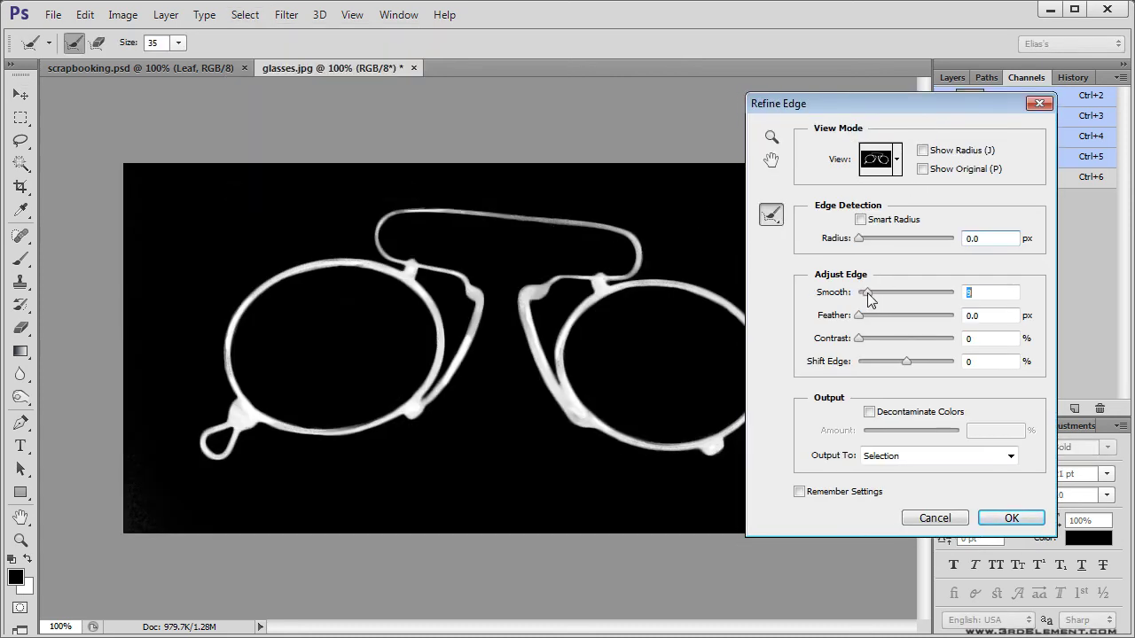
drag(859, 339, 874, 341)
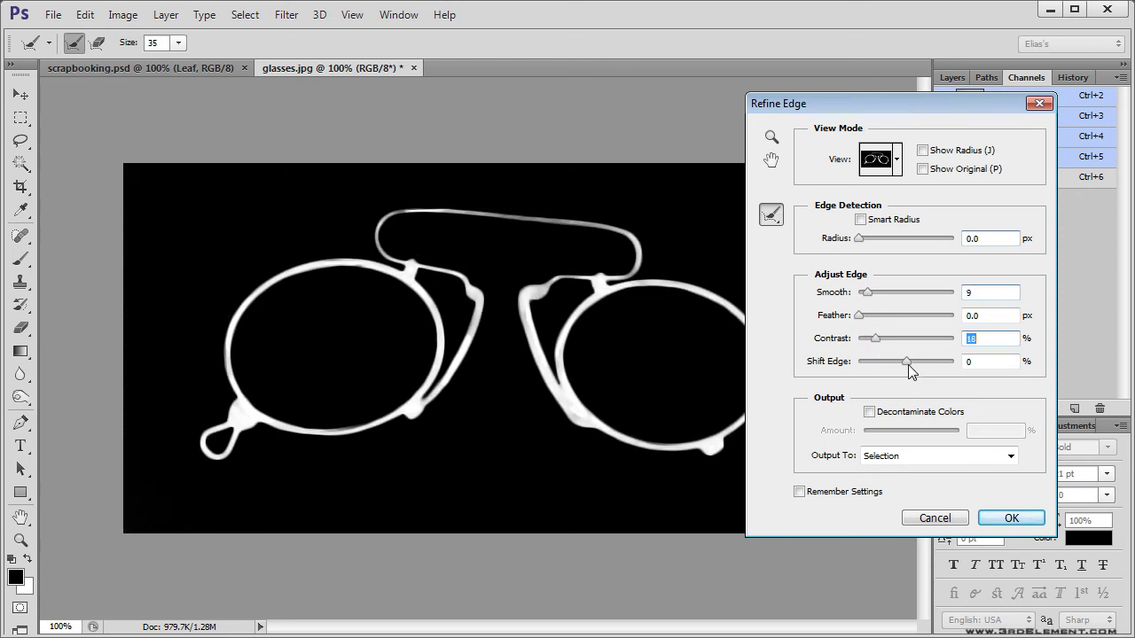
drag(906, 362, 921, 364)
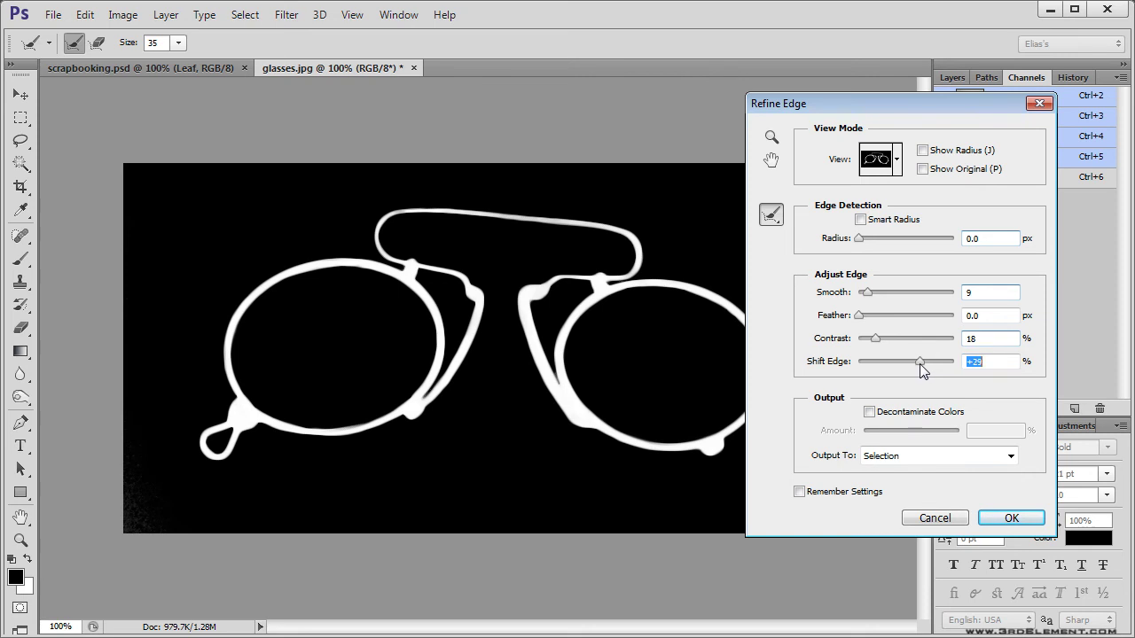
click(945, 457)
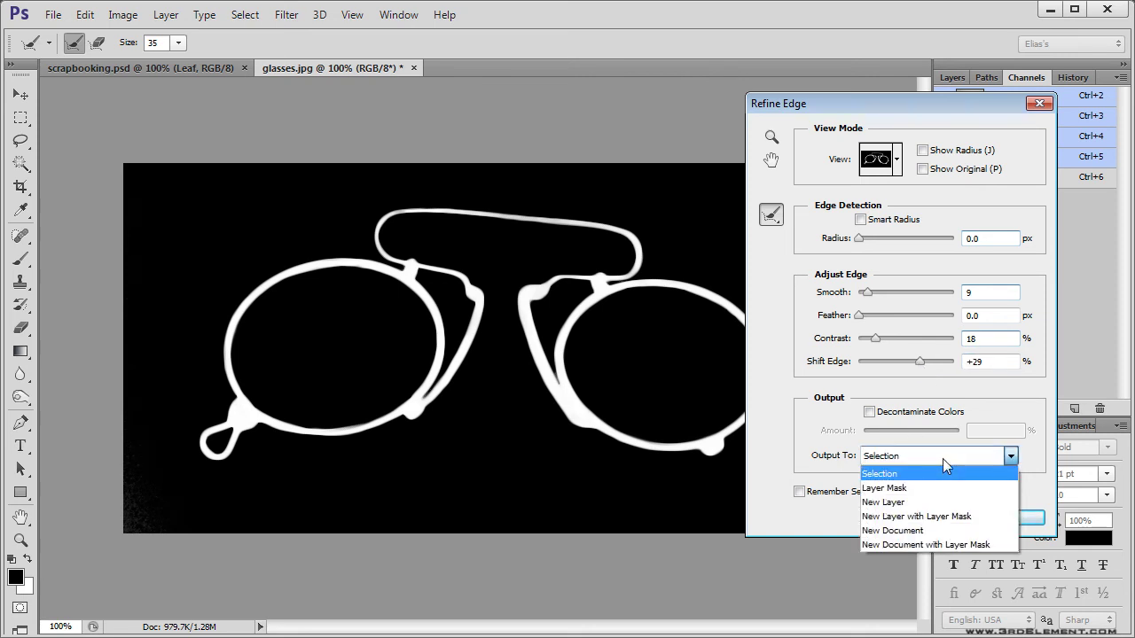
click(936, 487)
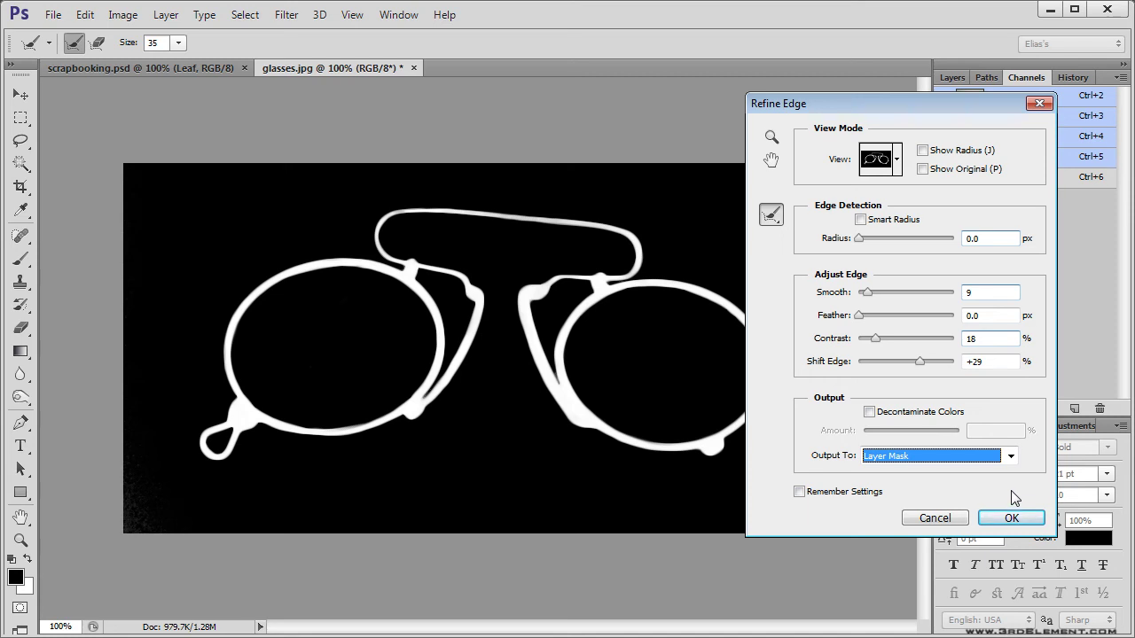
click(1025, 520)
Bring the masked glasses into scrapbooking.psd and place their layer above the Paper Clip layer.
key(v)
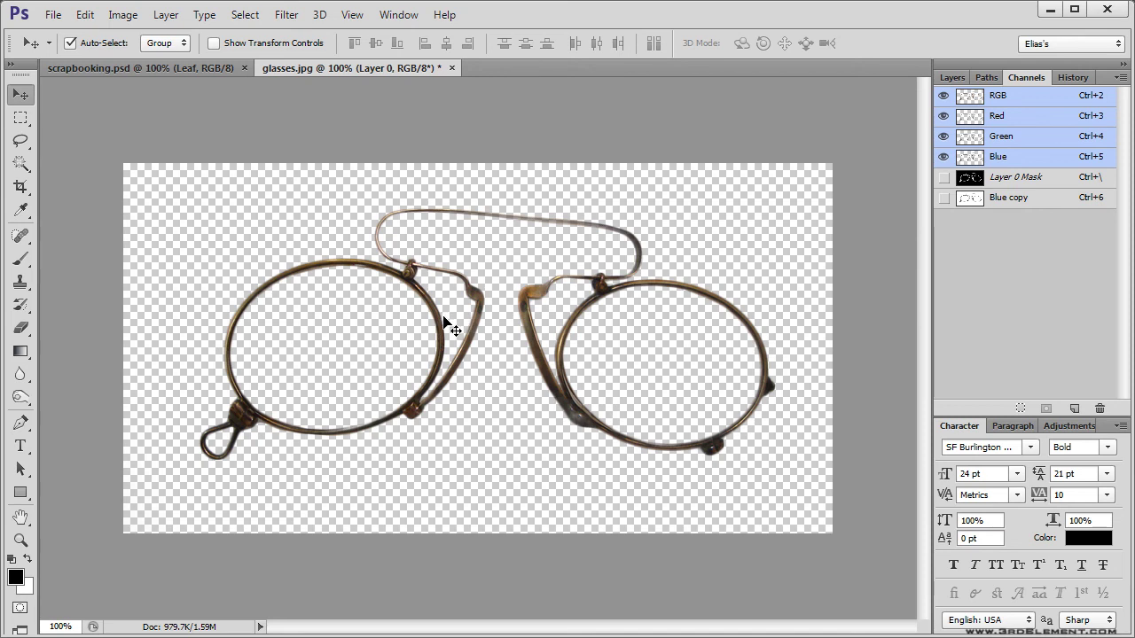
drag(441, 319, 400, 289)
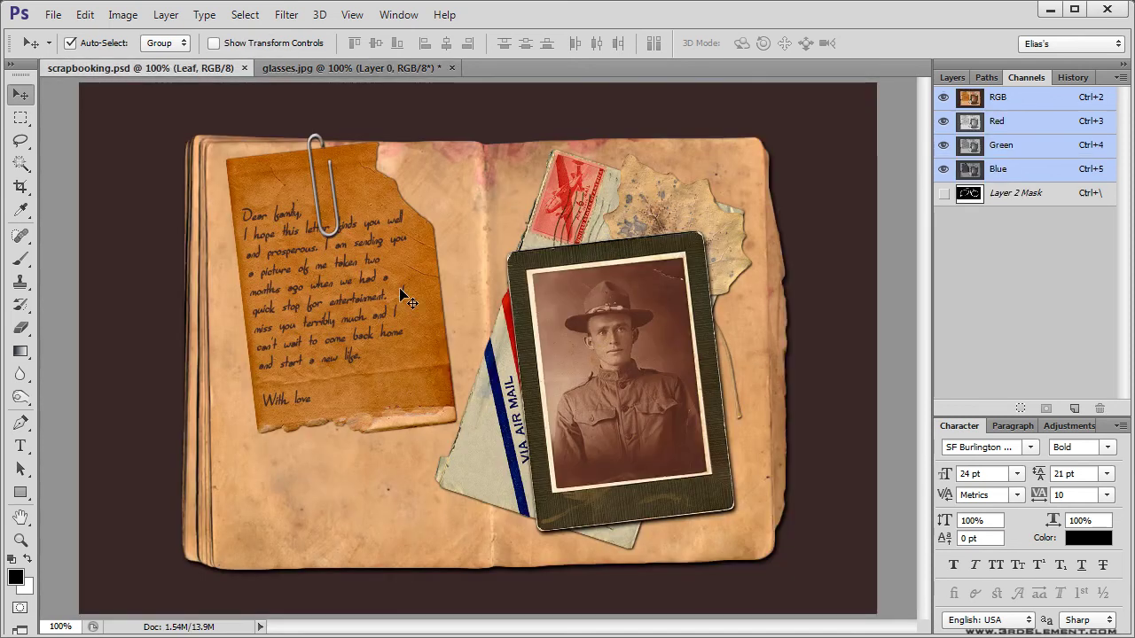
click(951, 78)
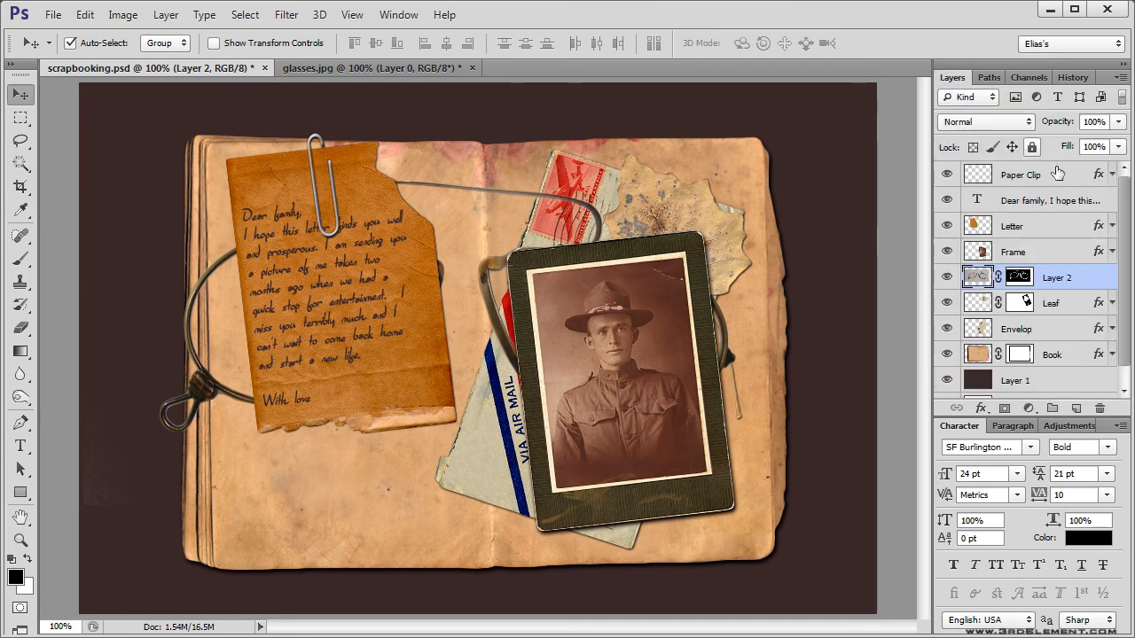
drag(1074, 280, 1055, 176)
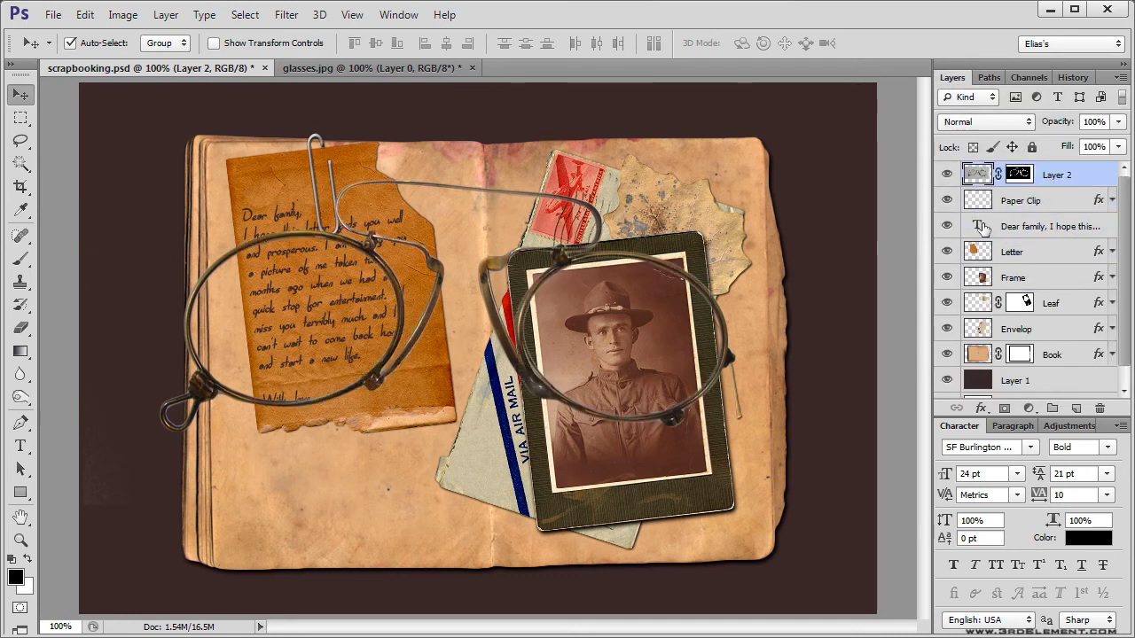
Scale the glasses to about 47.5%, rotate them about 15° clockwise and place them on the book page at the letter's lower edge.
drag(732, 345, 781, 404)
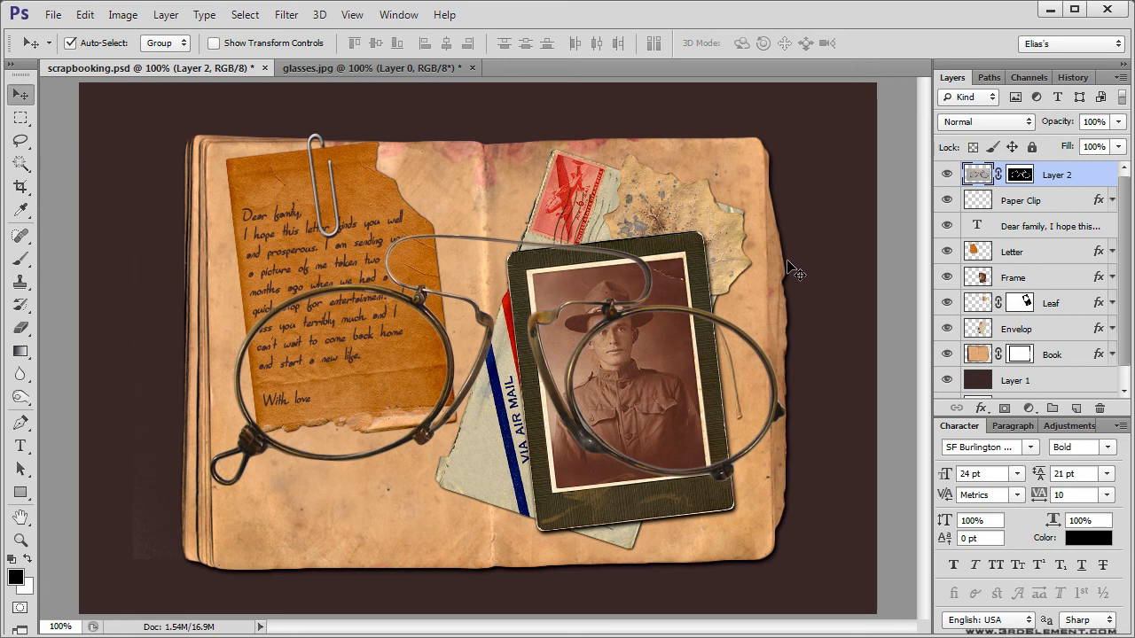
key(ctrl+t)
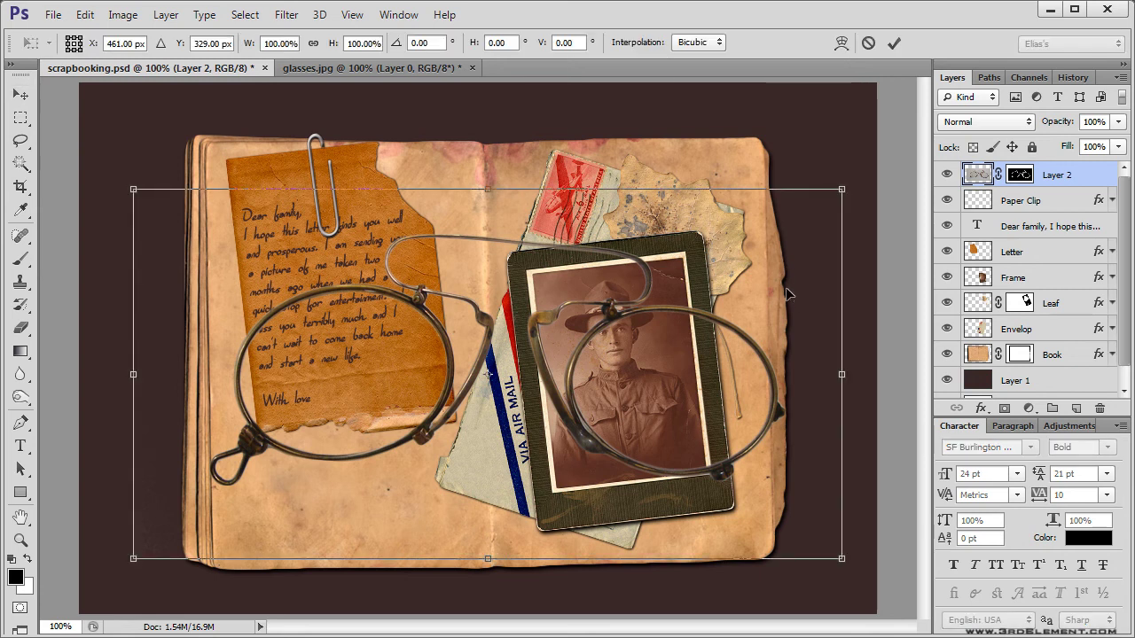
drag(842, 191, 705, 278)
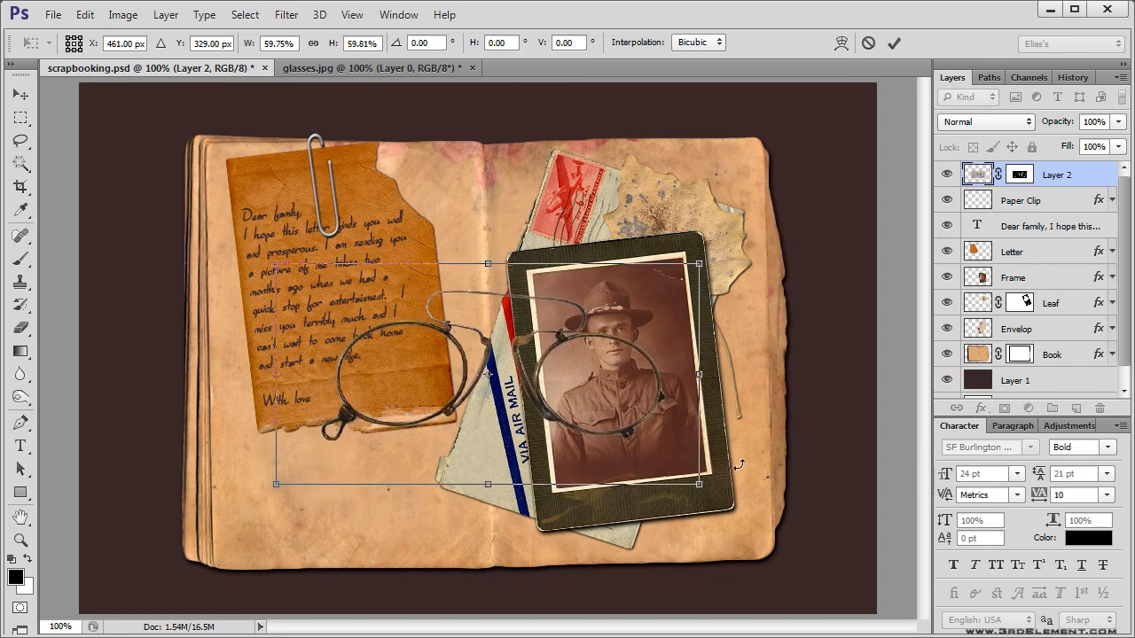
drag(715, 502, 674, 555)
drag(526, 394, 447, 468)
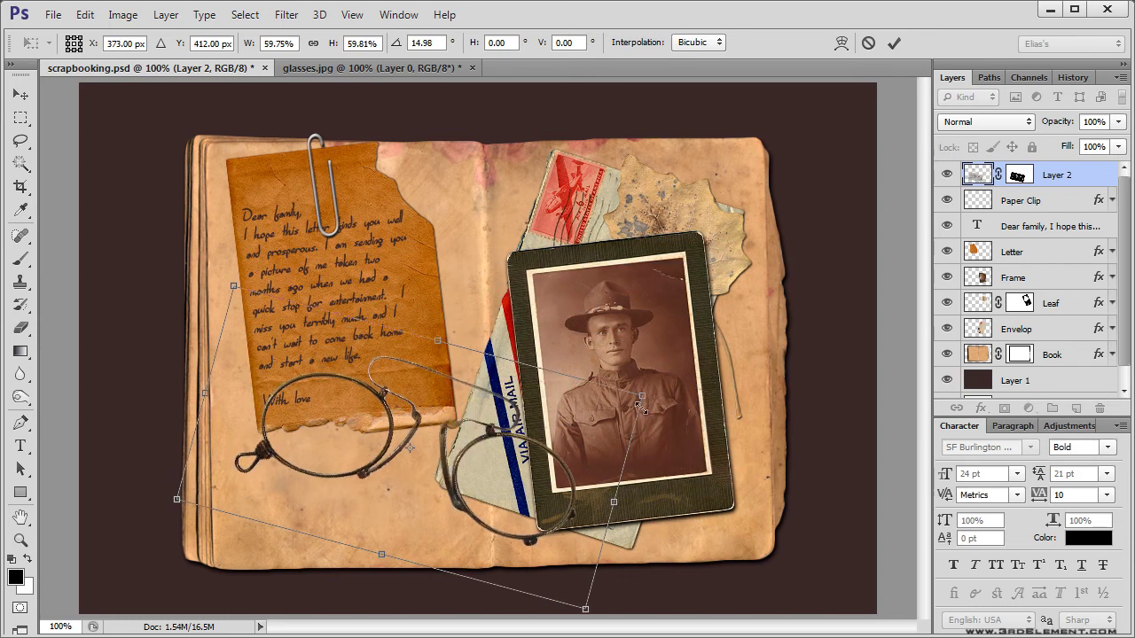
drag(640, 396, 611, 404)
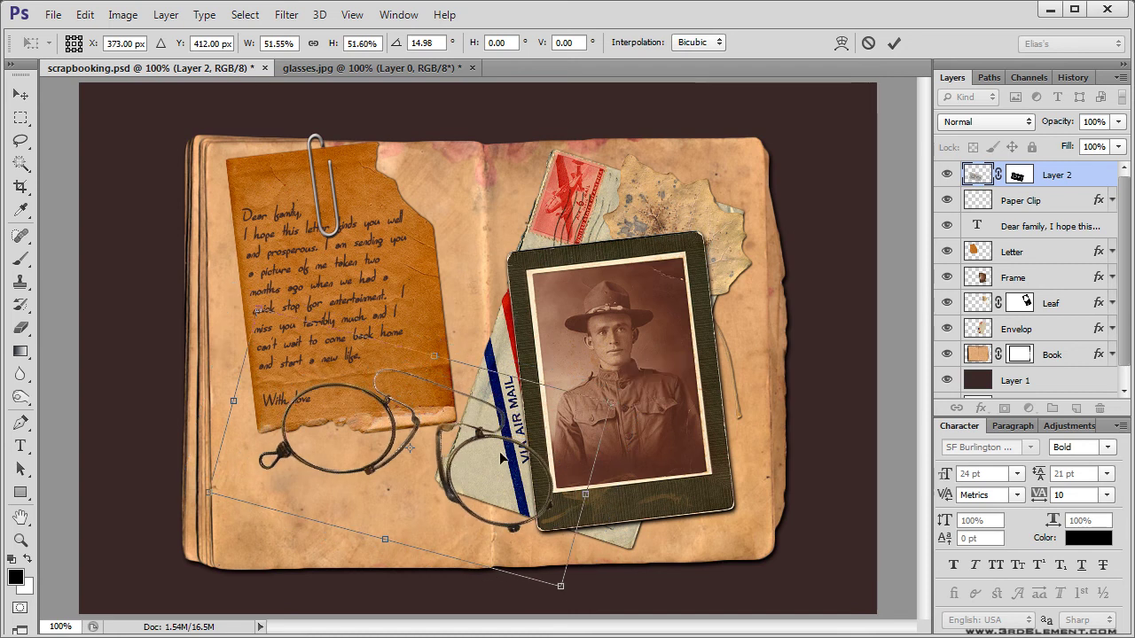
drag(445, 463, 425, 485)
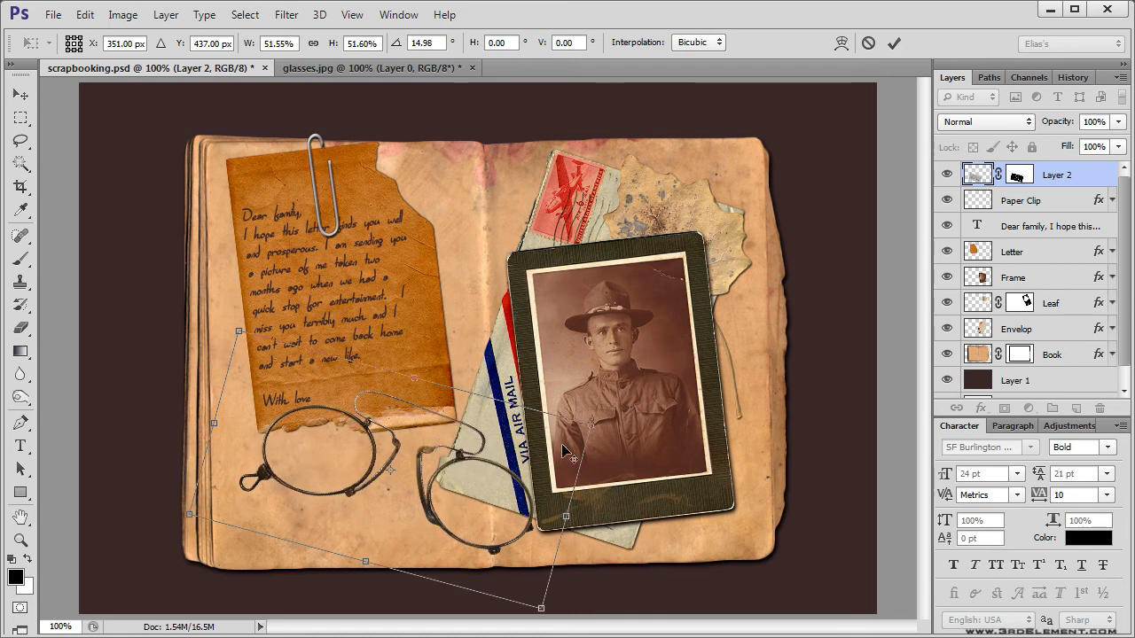
drag(592, 425, 576, 428)
drag(419, 474, 391, 476)
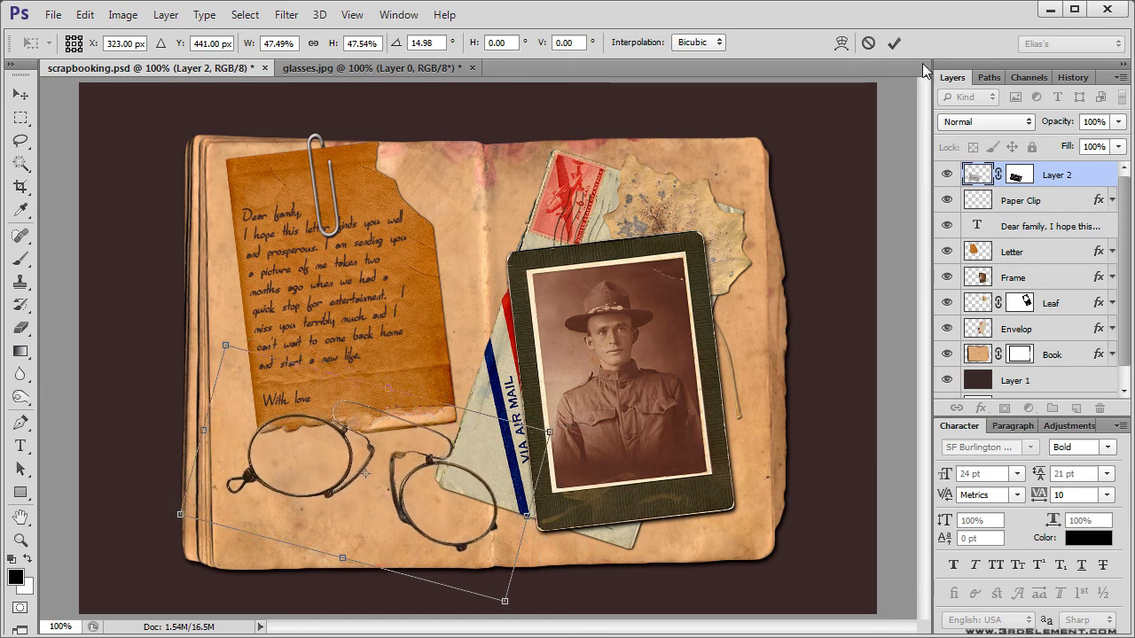
click(894, 43)
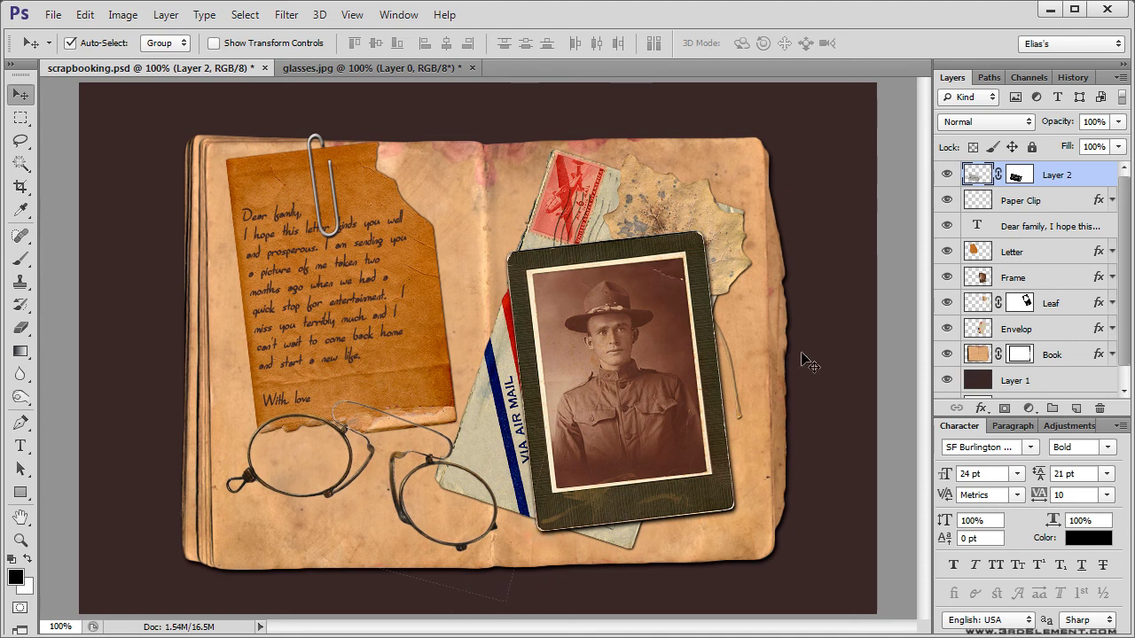
Hide the layers between Layer 2 and the background, erase the faint outline around the glasses with a 35 px eraser, and show the layers again.
drag(948, 202, 947, 354)
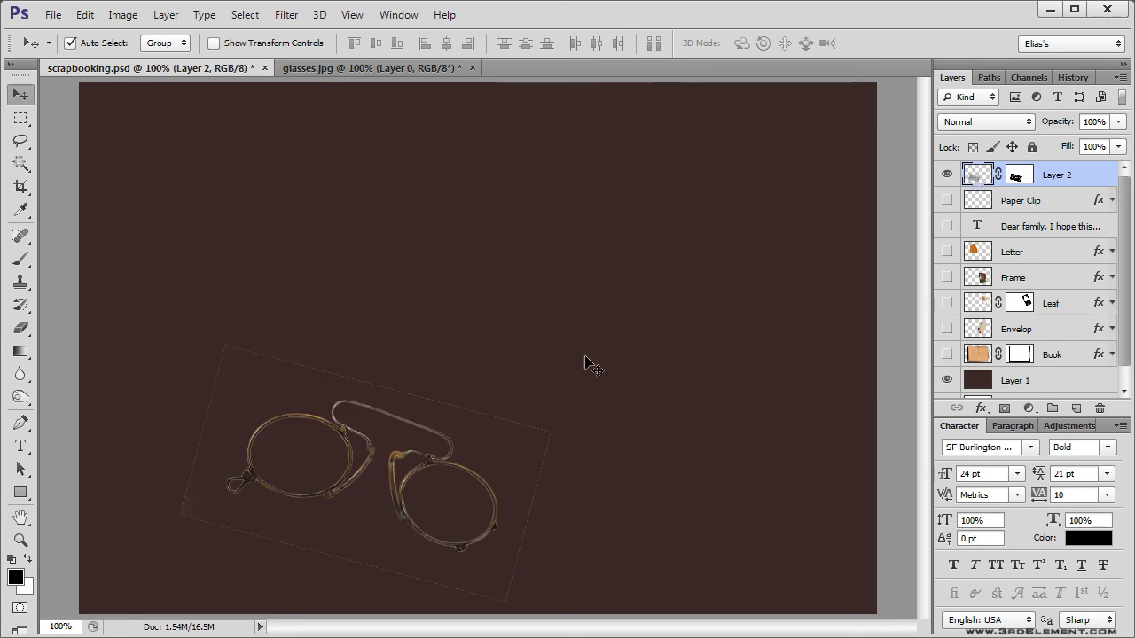
key(e)
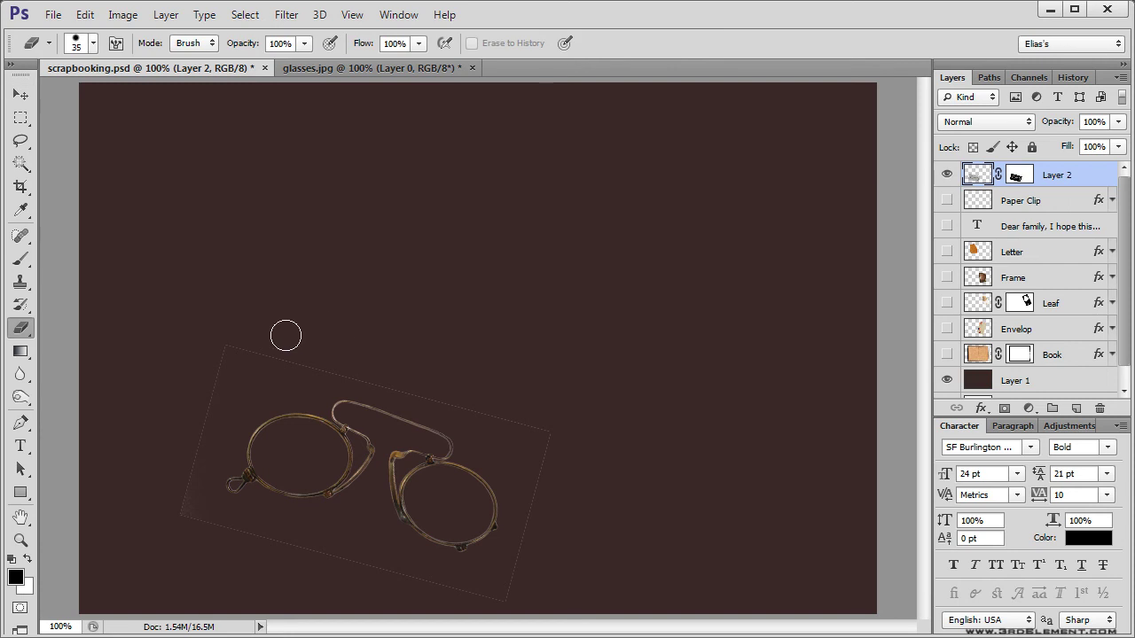
mouse_move(207, 390)
mouse_down()
mouse_move(194, 528)
mouse_move(241, 549)
mouse_move(207, 539)
mouse_move(199, 527)
mouse_move(535, 594)
mouse_move(514, 593)
mouse_move(535, 443)
mouse_move(545, 429)
mouse_move(568, 443)
mouse_move(429, 384)
mouse_move(238, 345)
mouse_up()
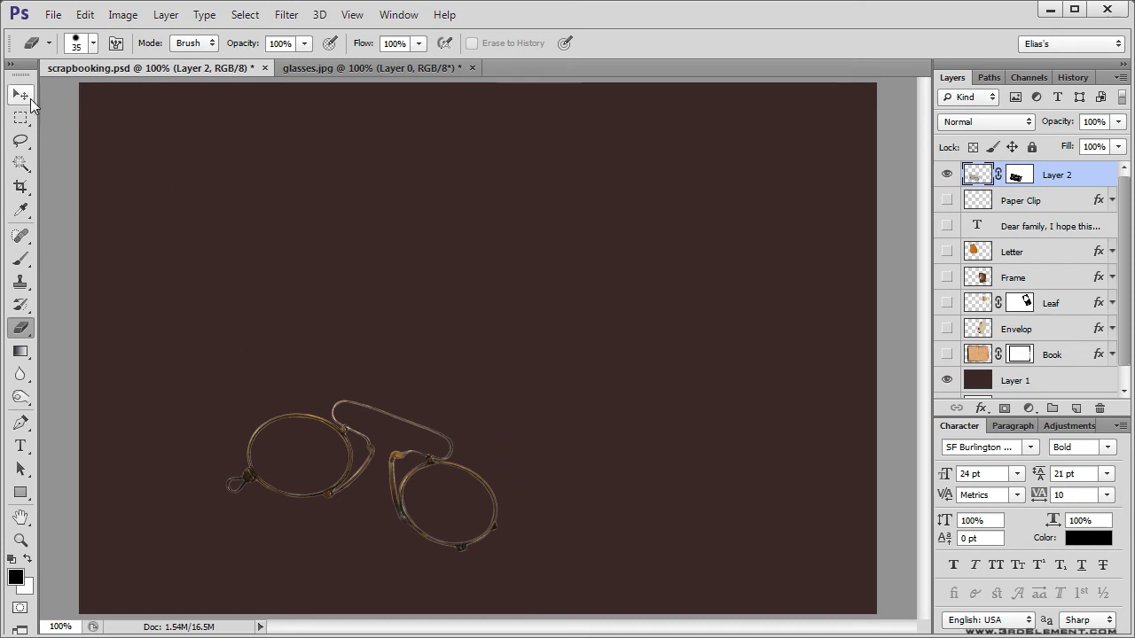
click(30, 98)
drag(947, 222, 947, 358)
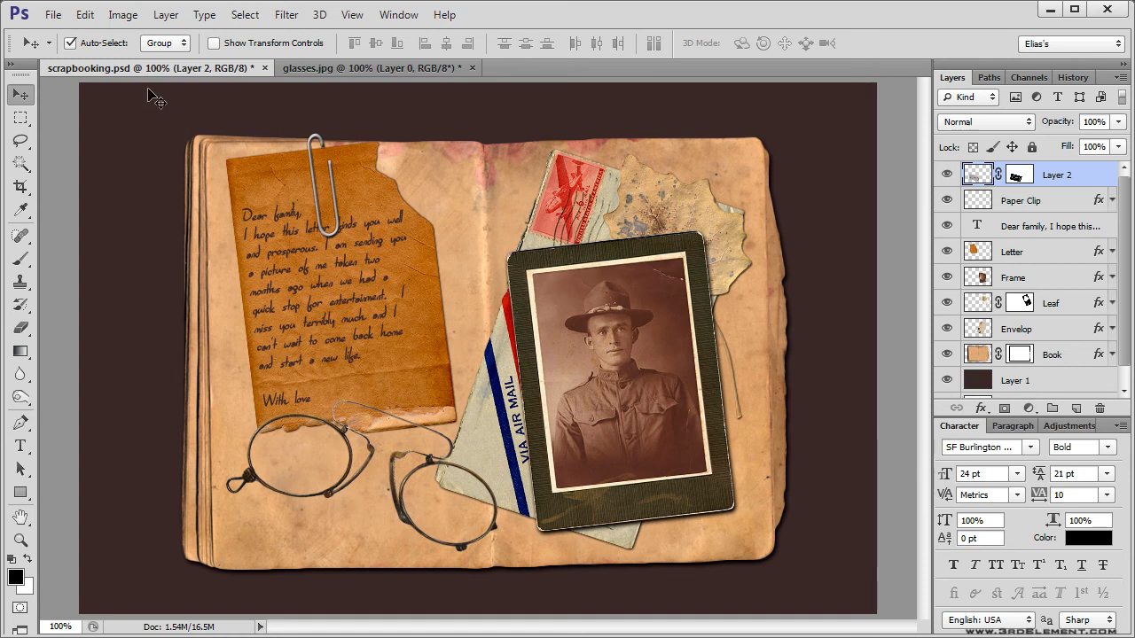
Add a drop shadow to the glasses layer with a distance of 2 px and a size of 3 px.
click(166, 15)
mouse_move(225, 110)
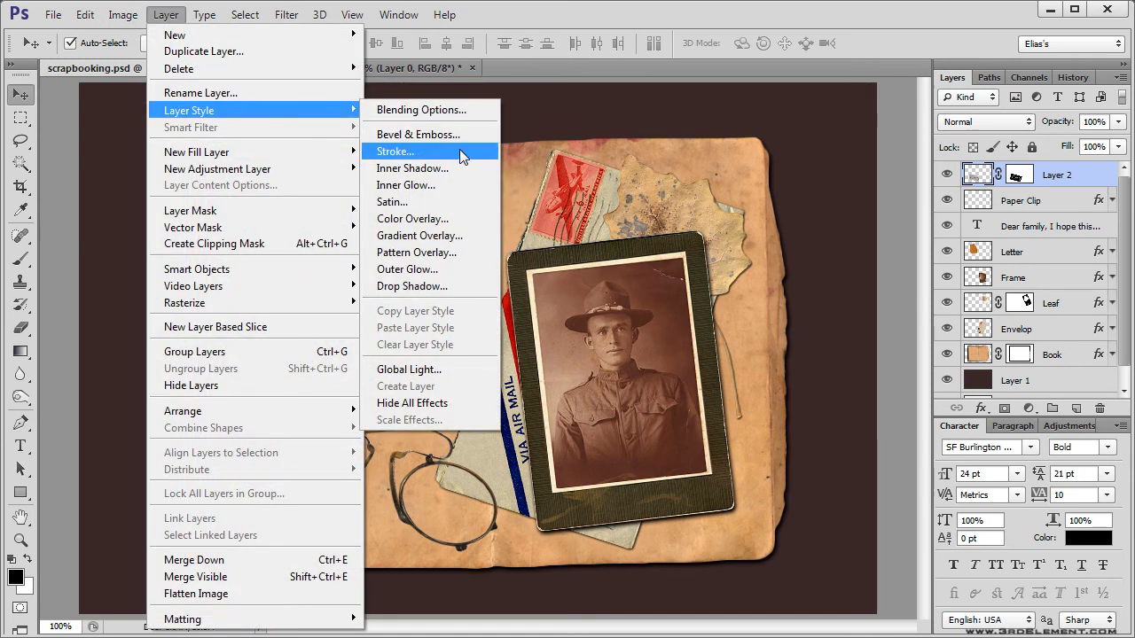
click(466, 284)
drag(702, 79, 673, 86)
click(838, 210)
text(2)
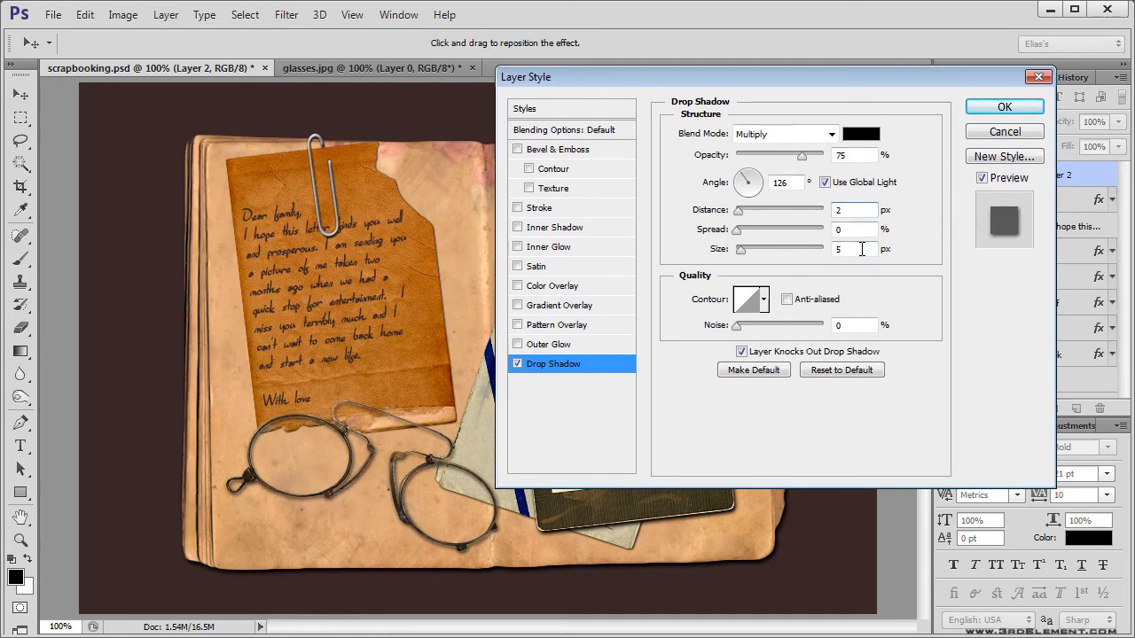
text(3)
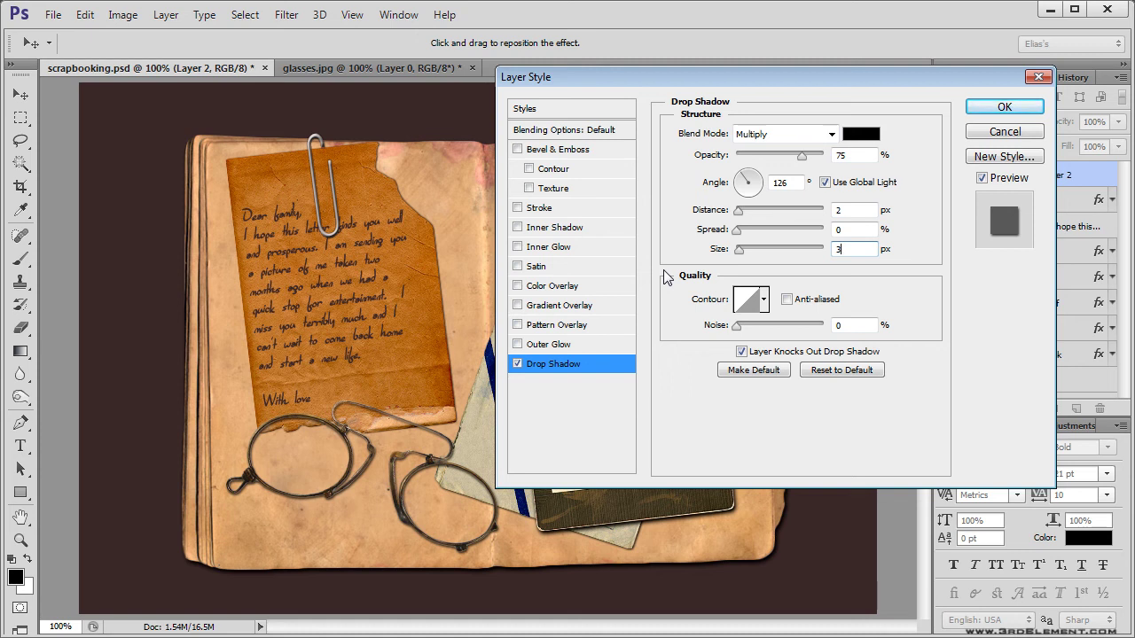
Add a color overlay in an orange-brown sampled from the letter, set to Multiply with reduced opacity, and collapse the layer's effects list.
click(588, 285)
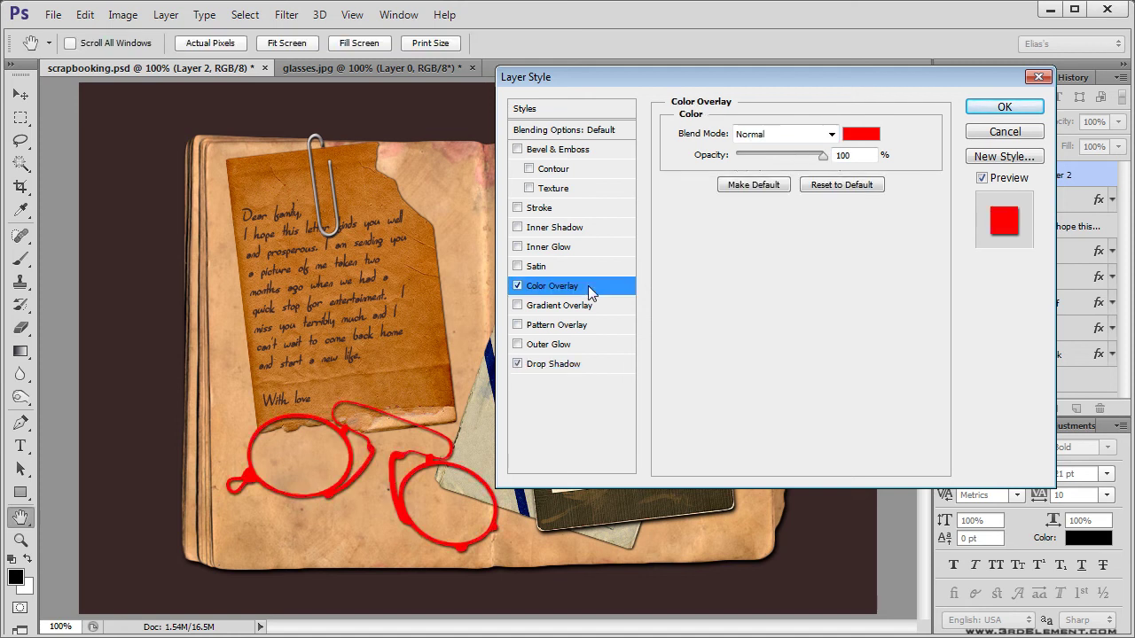
click(856, 134)
click(423, 289)
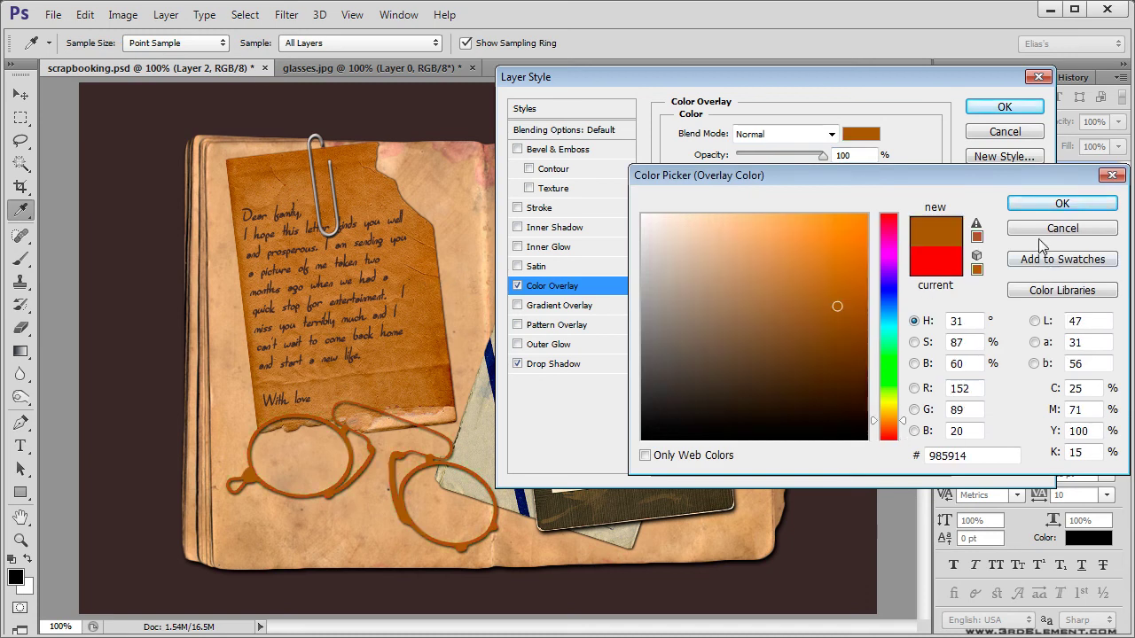
click(1059, 205)
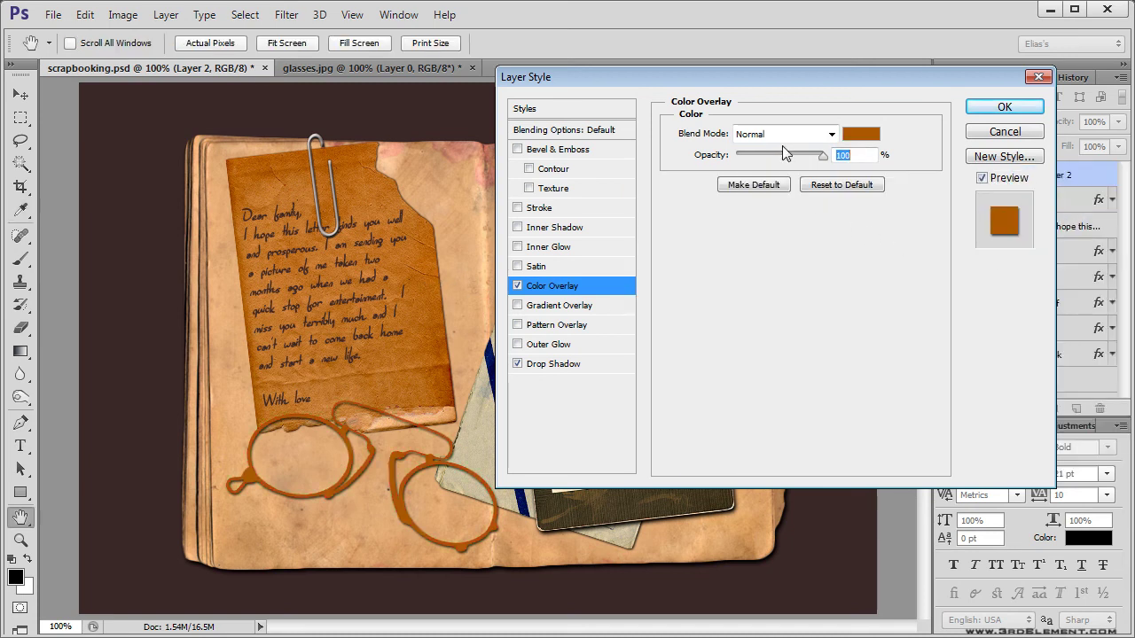
click(812, 138)
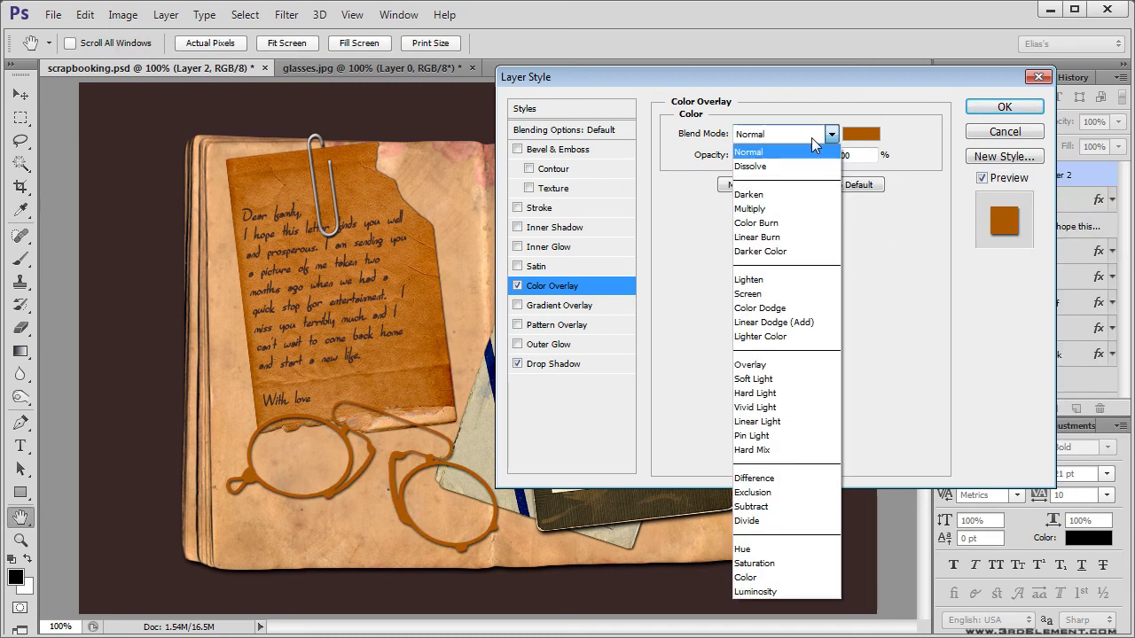
click(811, 210)
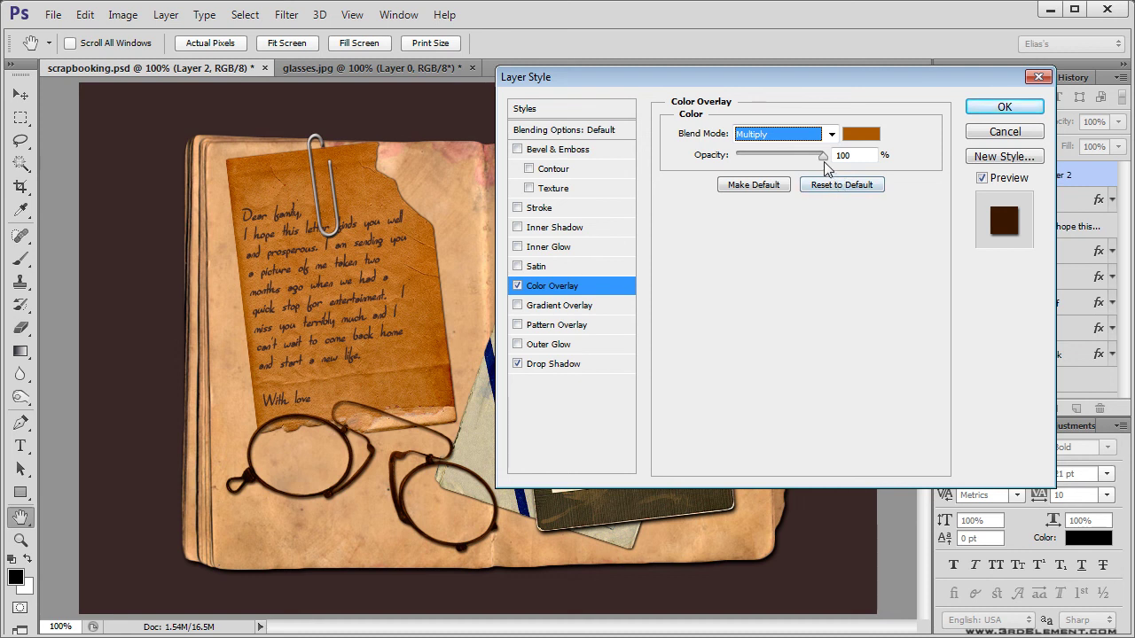
drag(824, 163, 785, 157)
click(1004, 107)
click(1108, 176)
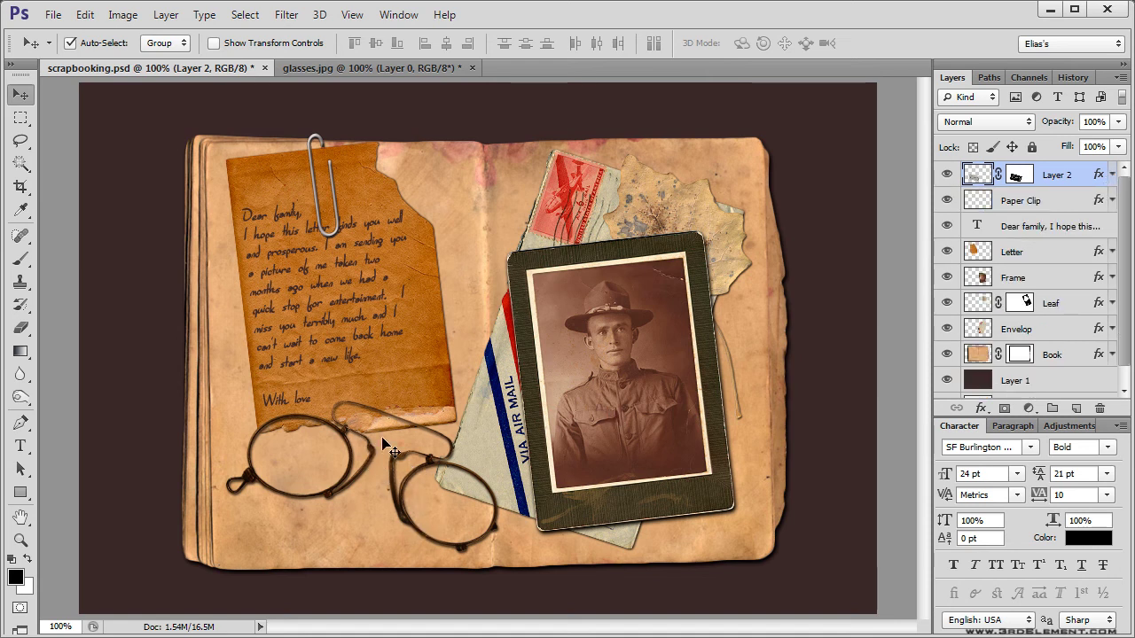
Paint white on the glasses' layer mask along the upper curve of the bridge wire, using a 2 px brush.
click(1020, 177)
click(21, 540)
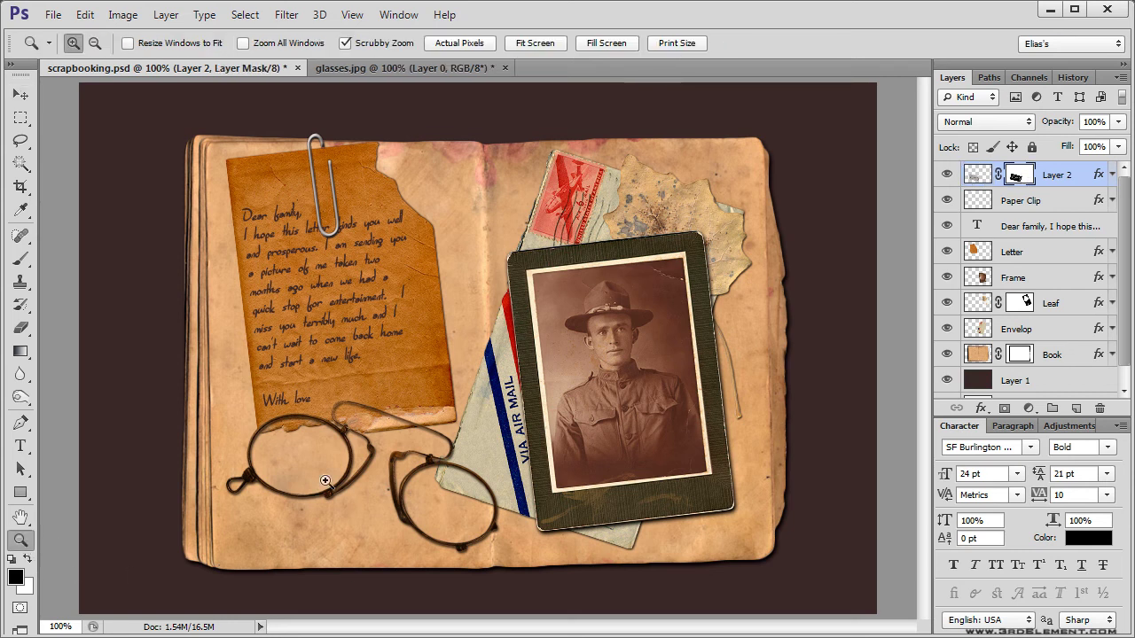
drag(360, 470, 456, 473)
scroll(365, 410, down, 5)
scroll(364, 410, left, 1)
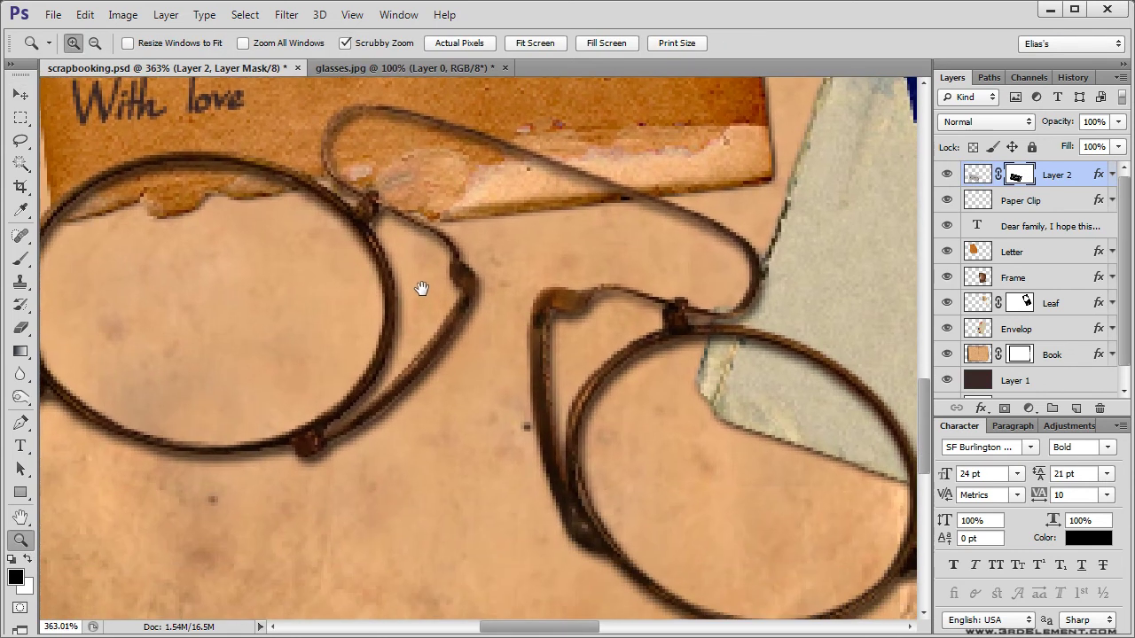
drag(453, 342, 549, 332)
drag(432, 313, 374, 302)
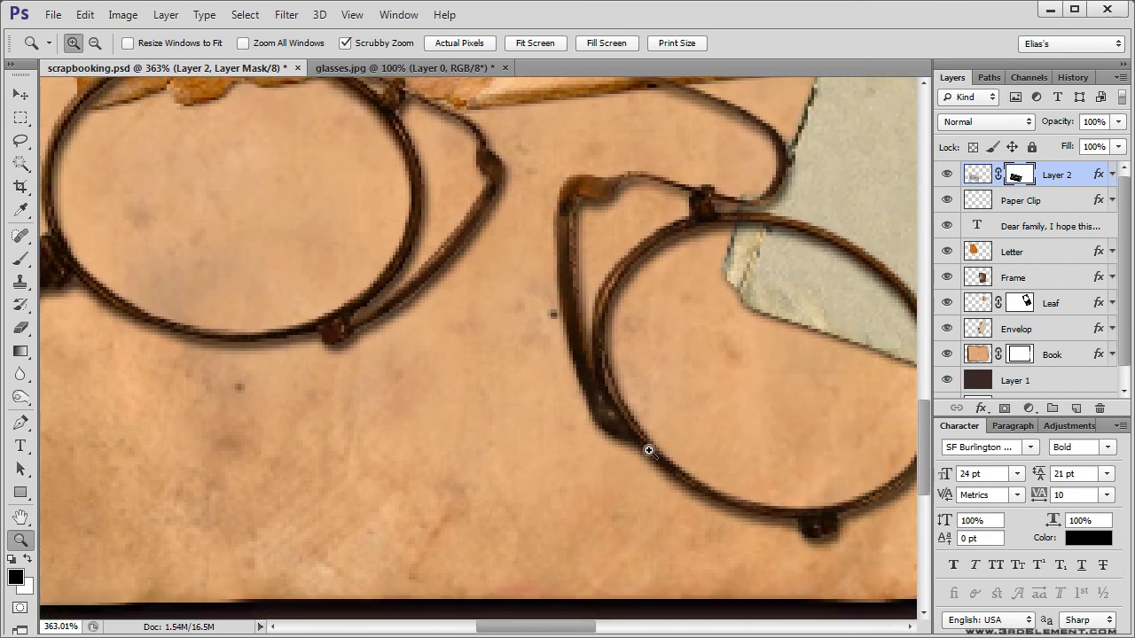
drag(588, 337, 544, 496)
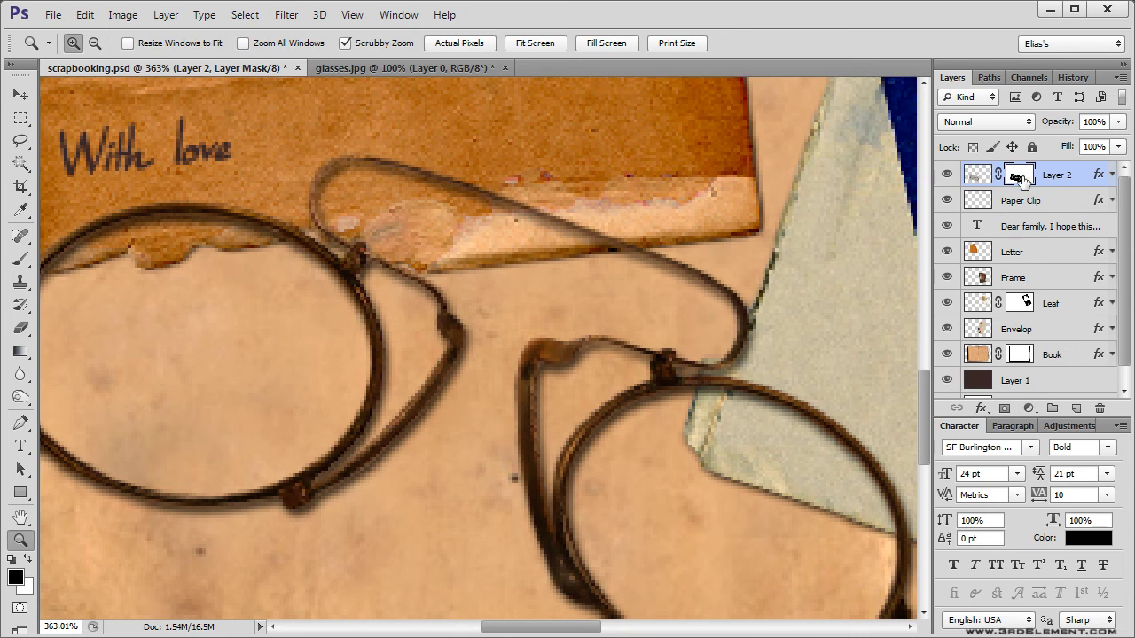
key(b)
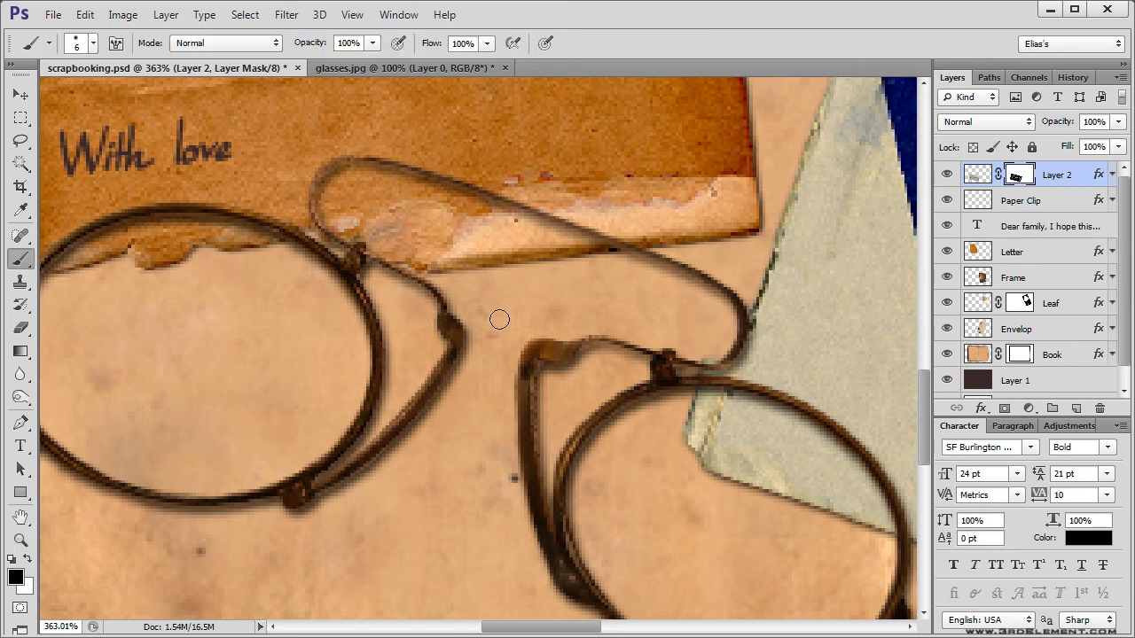
key(bracketleft)
key(bracketleft)
key(bracketleft)
key(x)
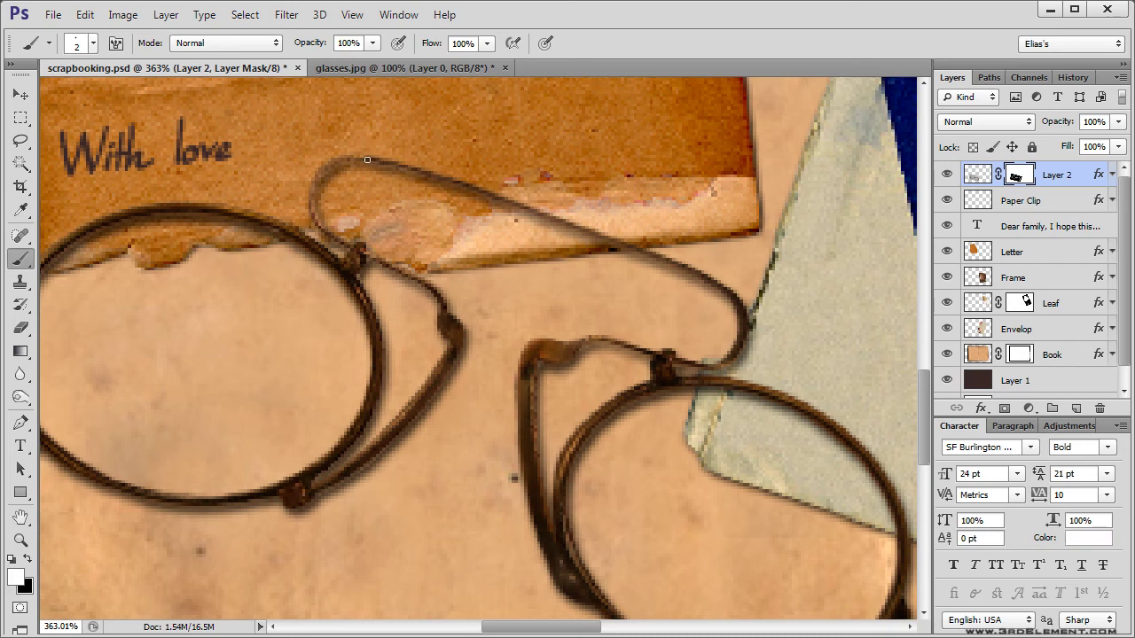
drag(361, 159, 341, 162)
Clean up the mask along the lower rims of both lenses, alternating white and black with a 3–4 px brush, and return to 100% view.
drag(684, 471, 590, 383)
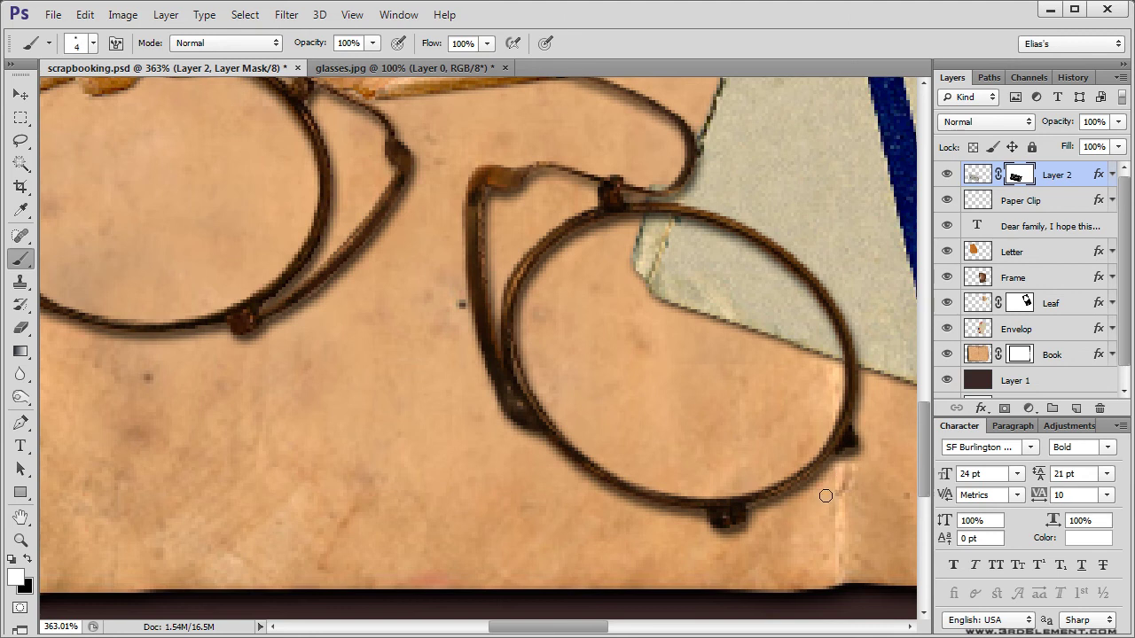
key(x)
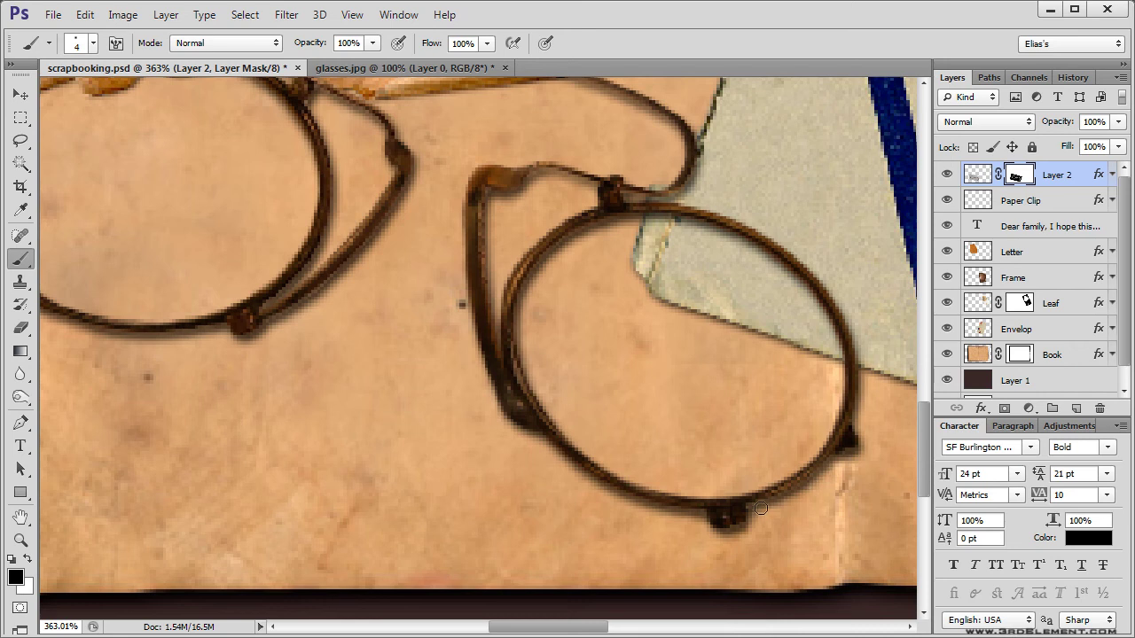
drag(623, 284, 746, 419)
drag(358, 441, 514, 427)
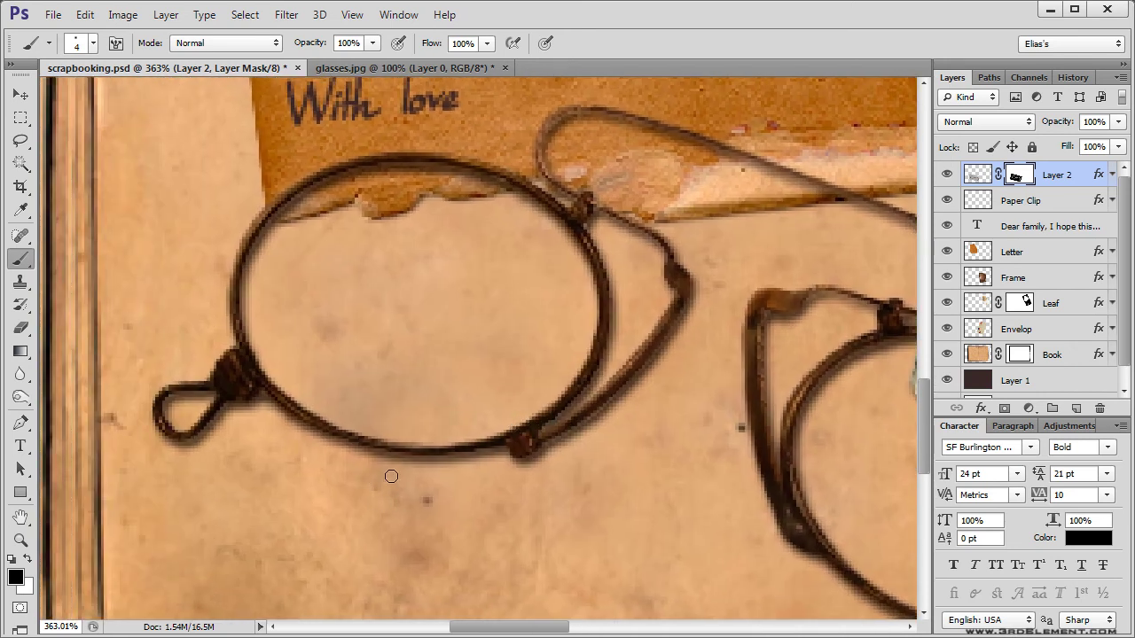
key(x)
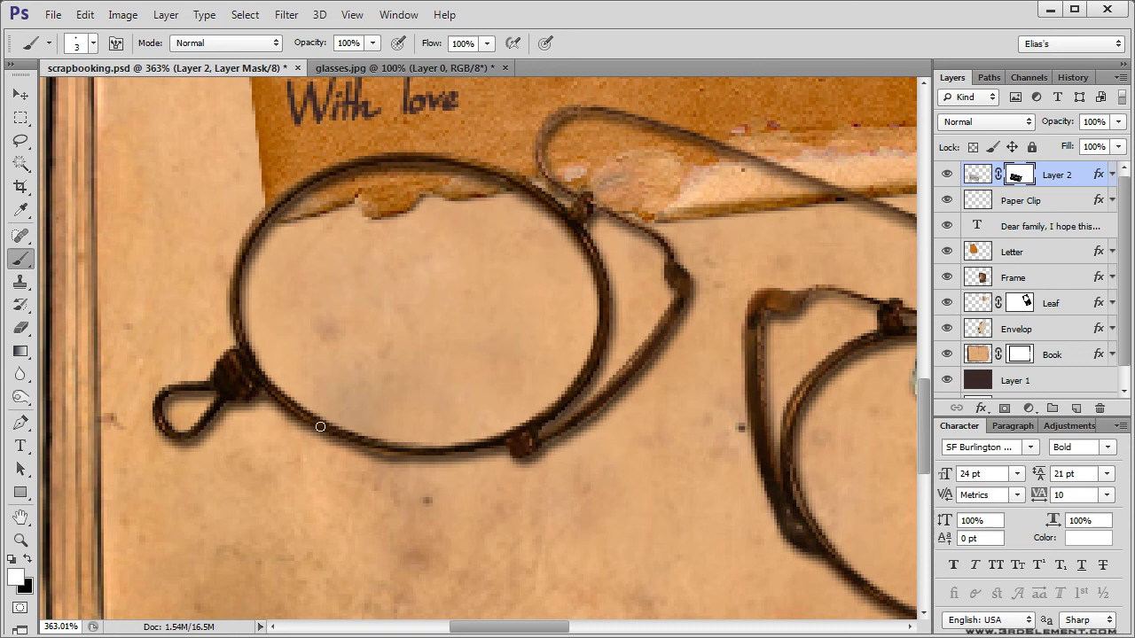
key(x)
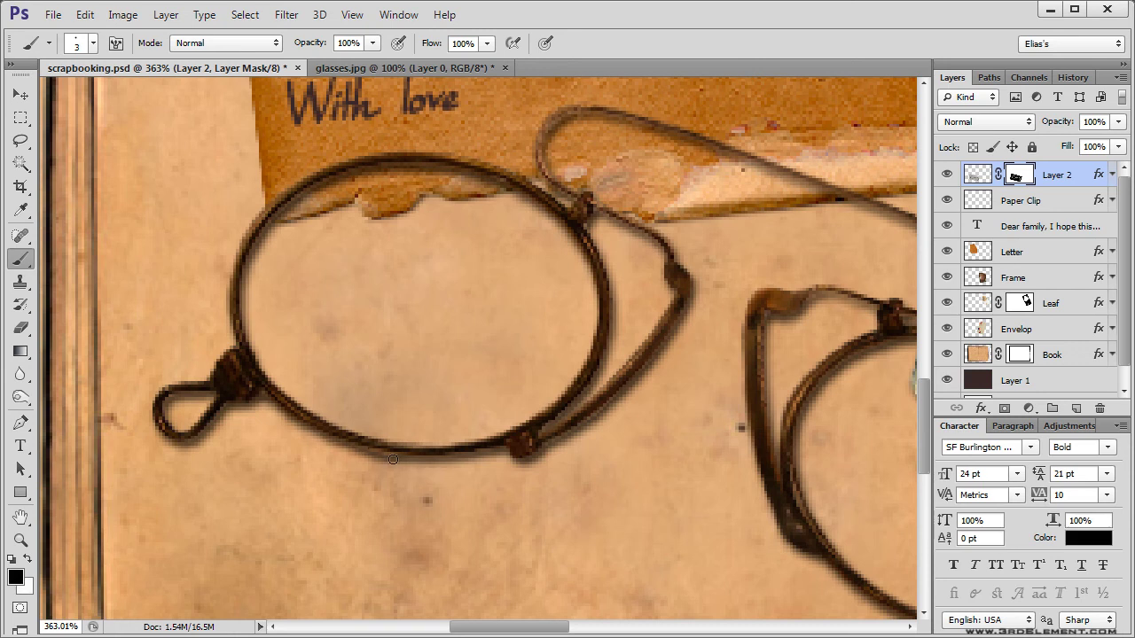
scroll(318, 435, left, 1)
scroll(291, 362, up, 2)
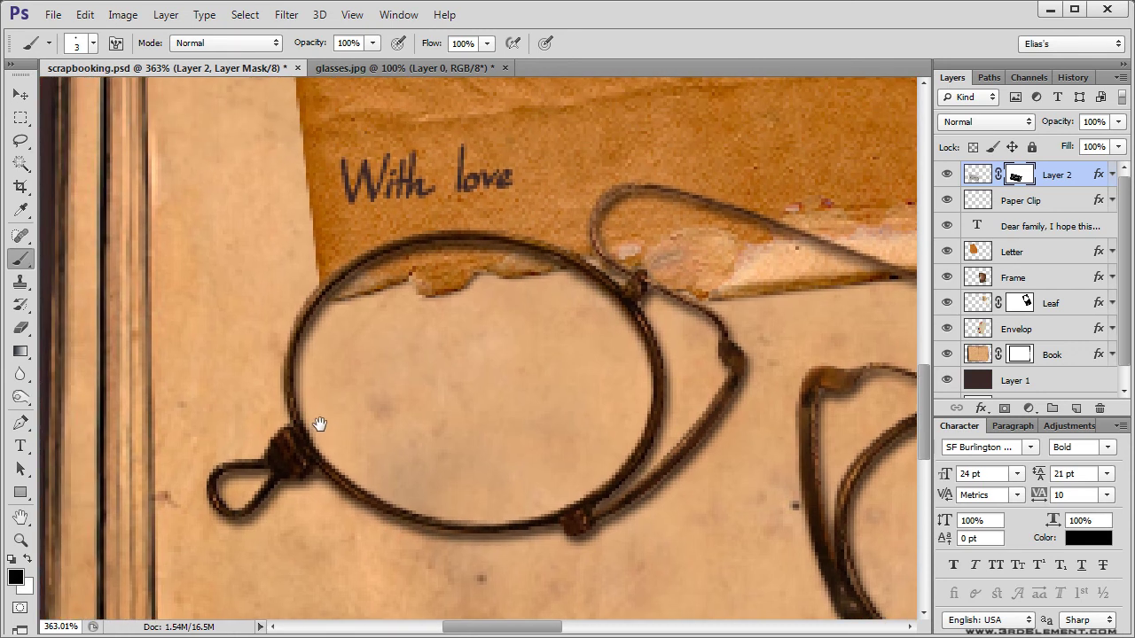
double_click(20, 539)
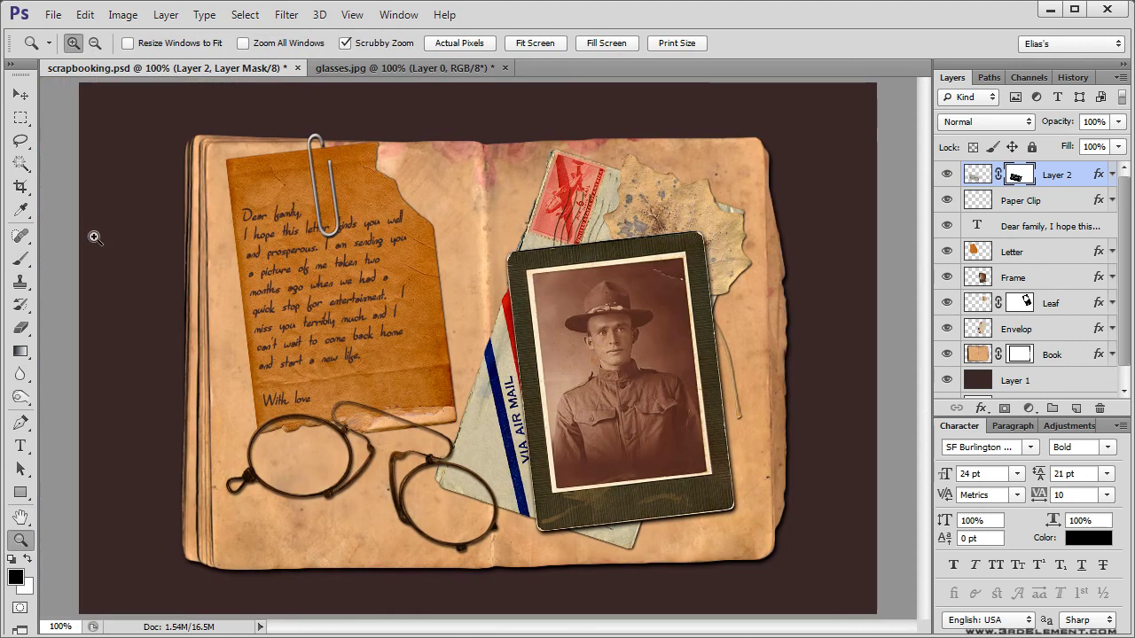
click(22, 99)
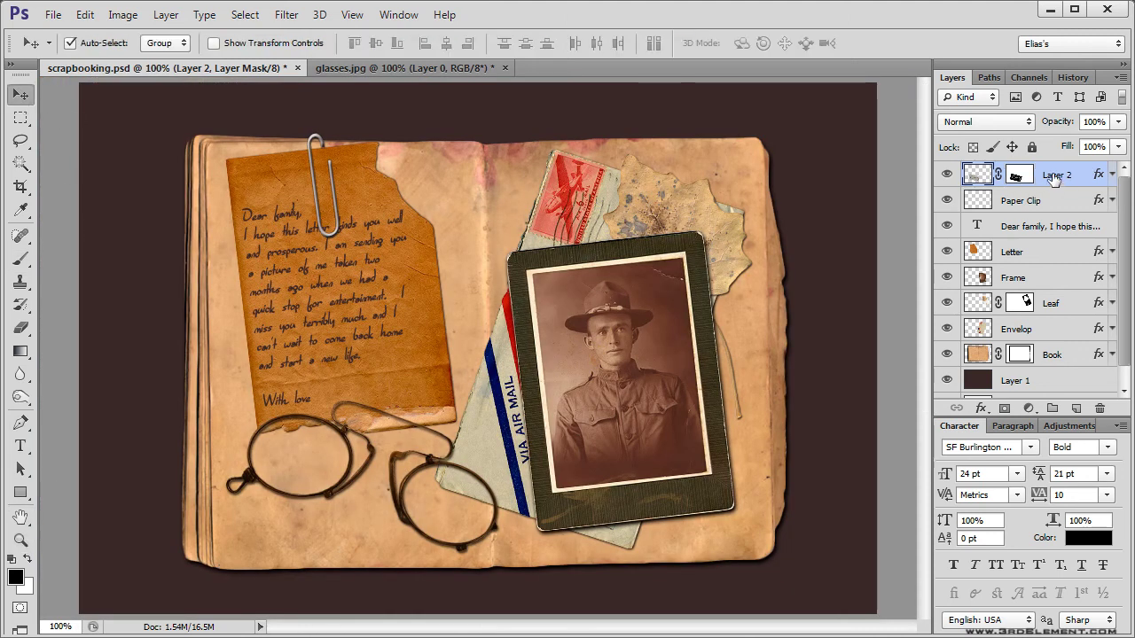
Rename the glasses layer as Glasses and save the scrapbook document.
double_click(1054, 176)
text(G)
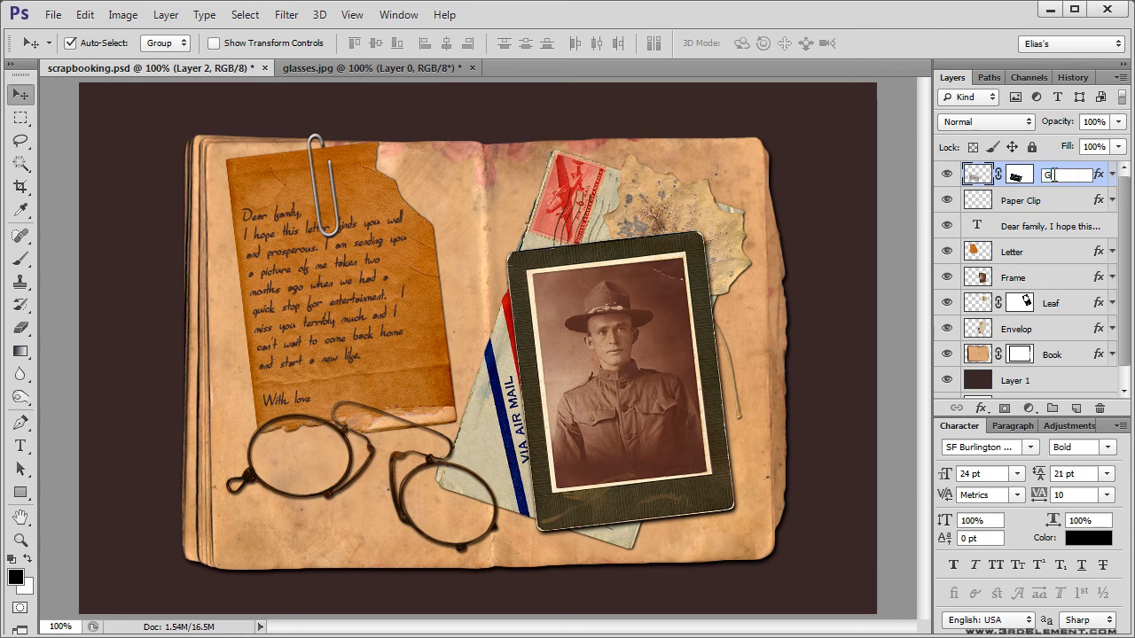
text(lasses)
key(Return)
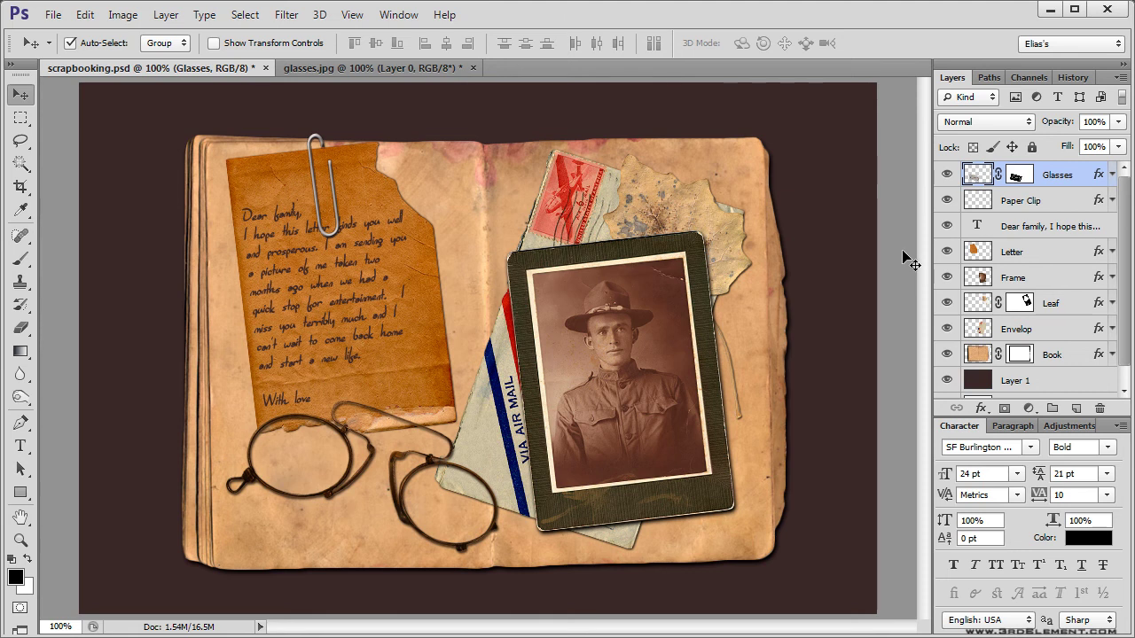
key(ctrl+s)
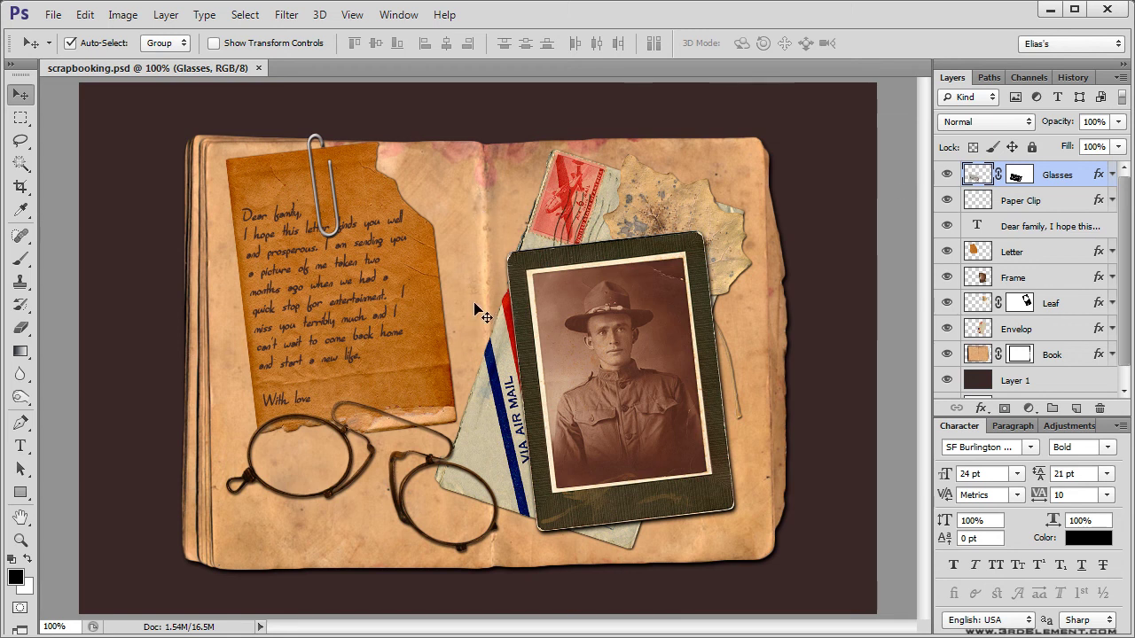
Open the book-gutter image from the Scrapbooking folder and place it in the scrapbook composition over the book's spine.
click(55, 18)
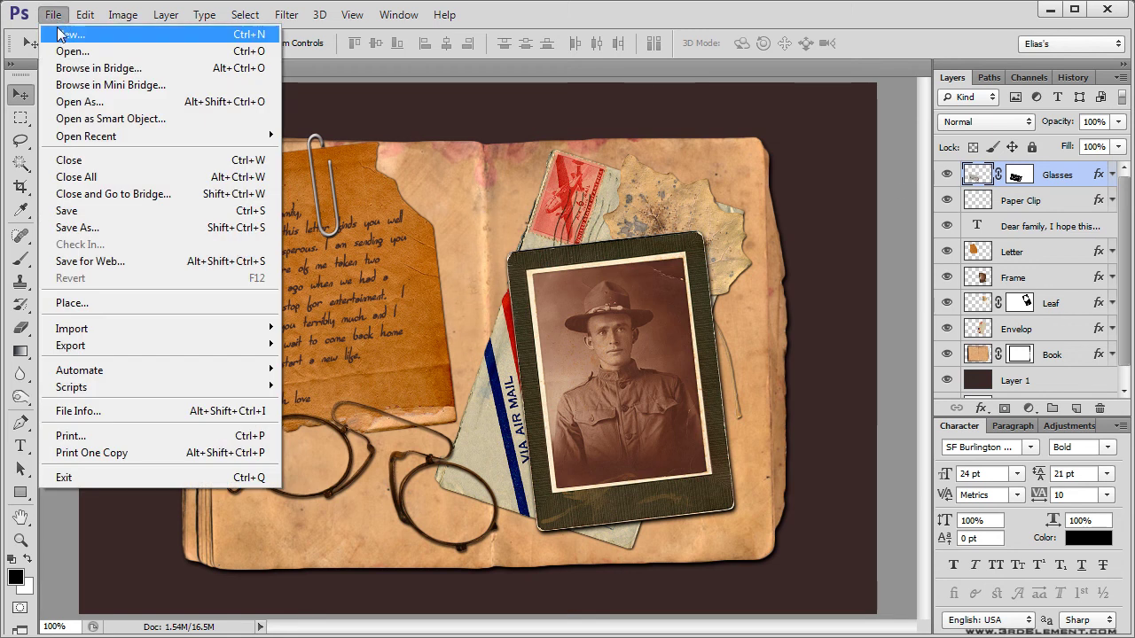
click(68, 53)
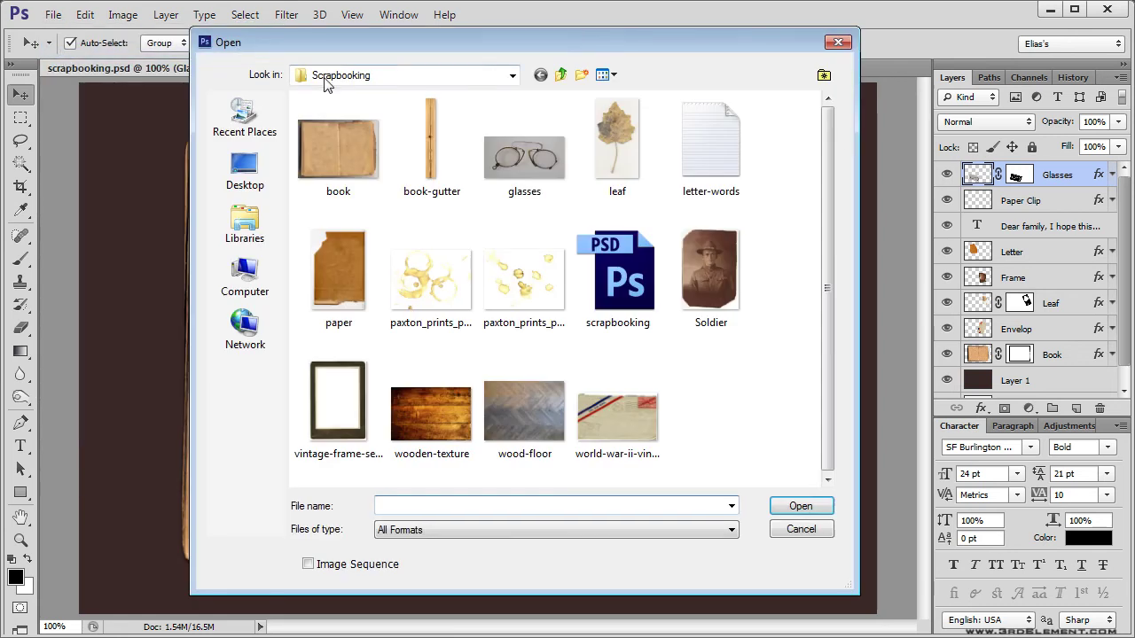
click(432, 142)
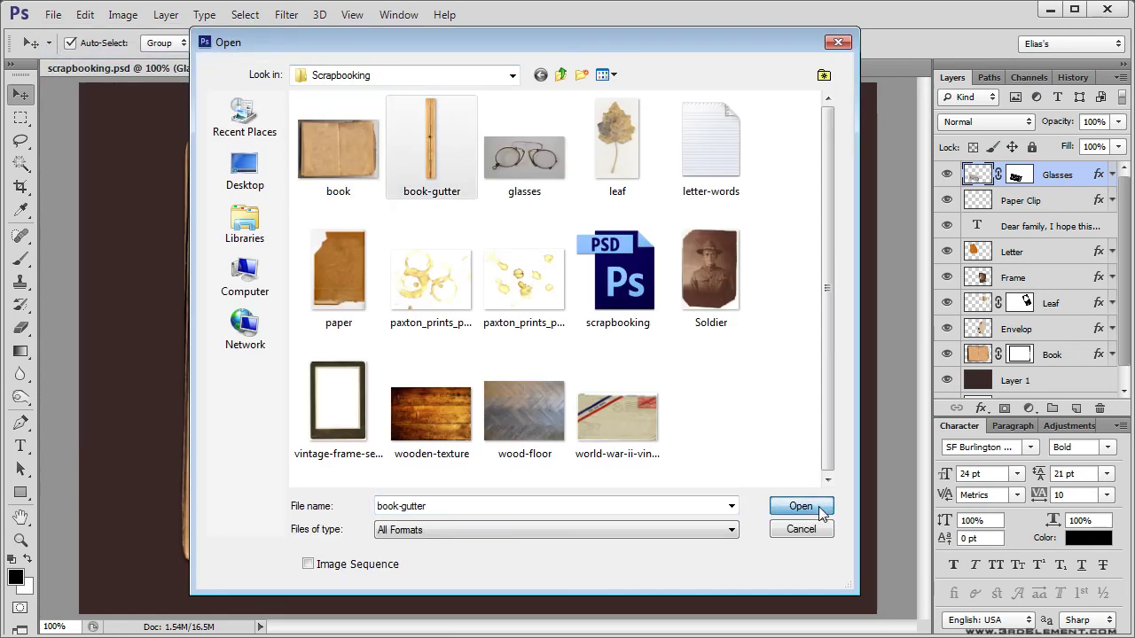
click(822, 512)
mouse_move(481, 334)
mouse_down()
mouse_move(231, 184)
mouse_move(93, 69)
mouse_move(170, 180)
mouse_move(454, 300)
mouse_move(486, 286)
mouse_move(486, 314)
mouse_up()
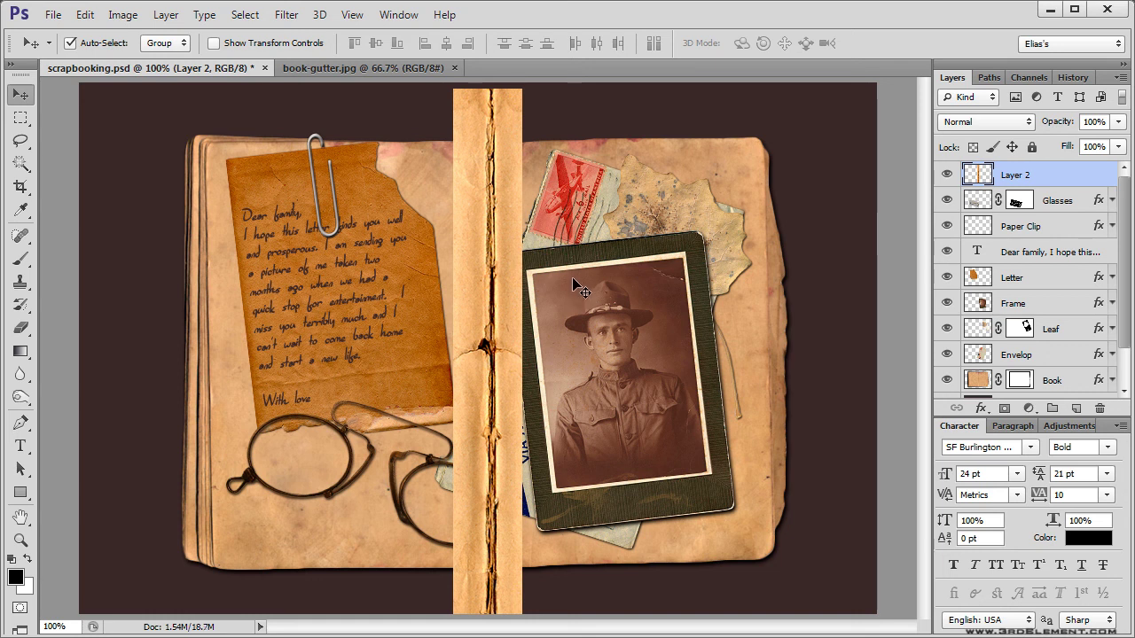
Scale the gutter strip to about 83% around its center to match the book's height, and flip it vertically.
key(ctrl+t)
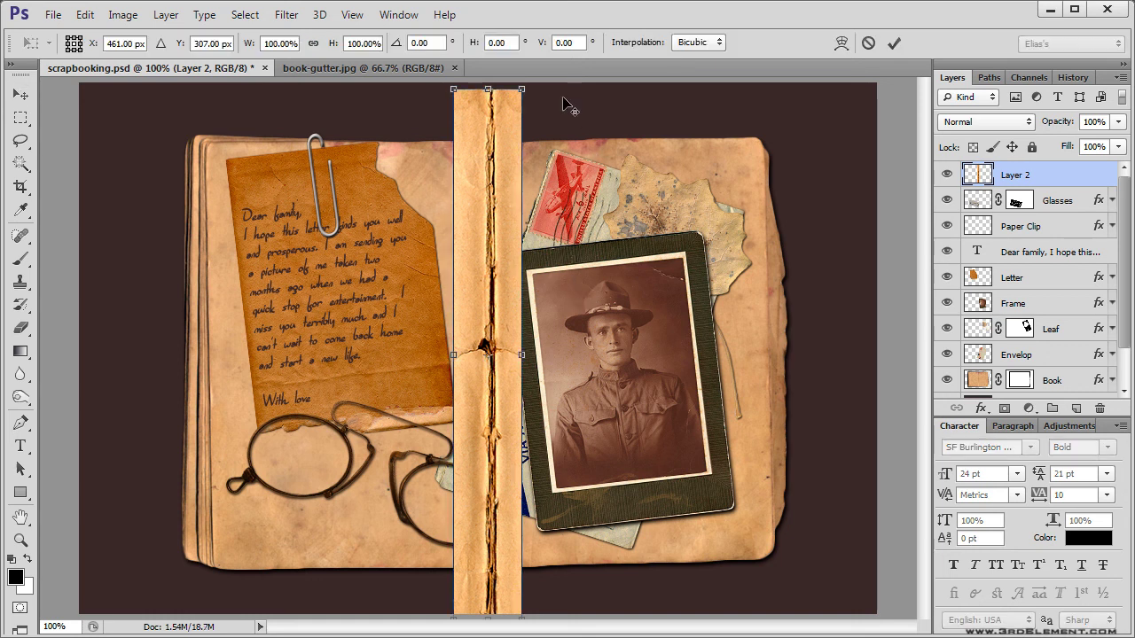
drag(523, 90, 490, 135)
right_click(487, 175)
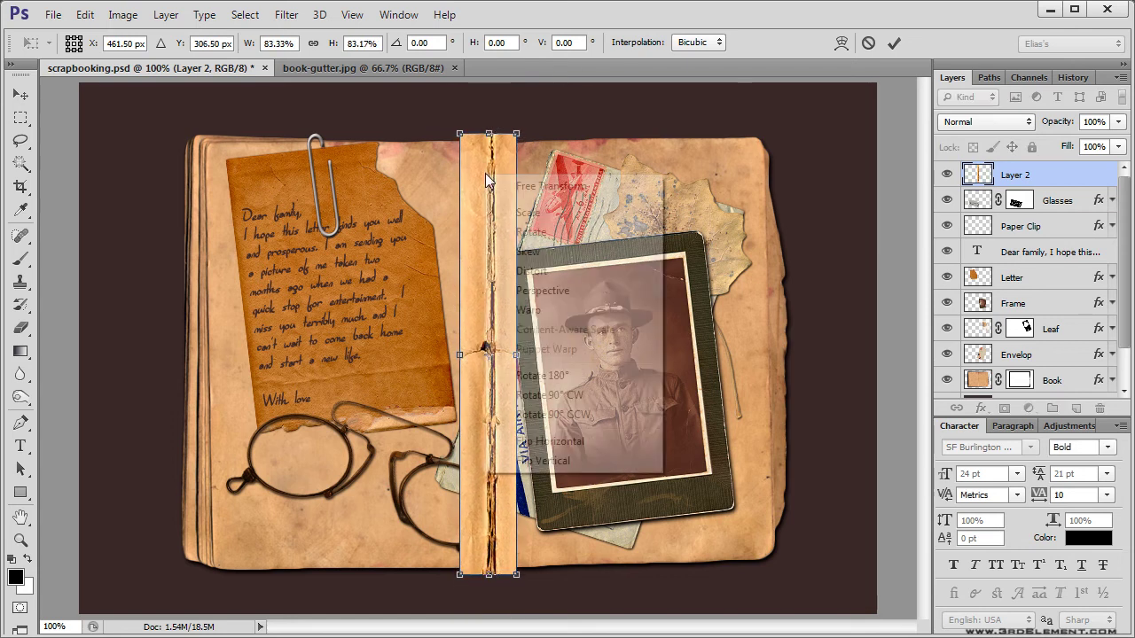
click(570, 458)
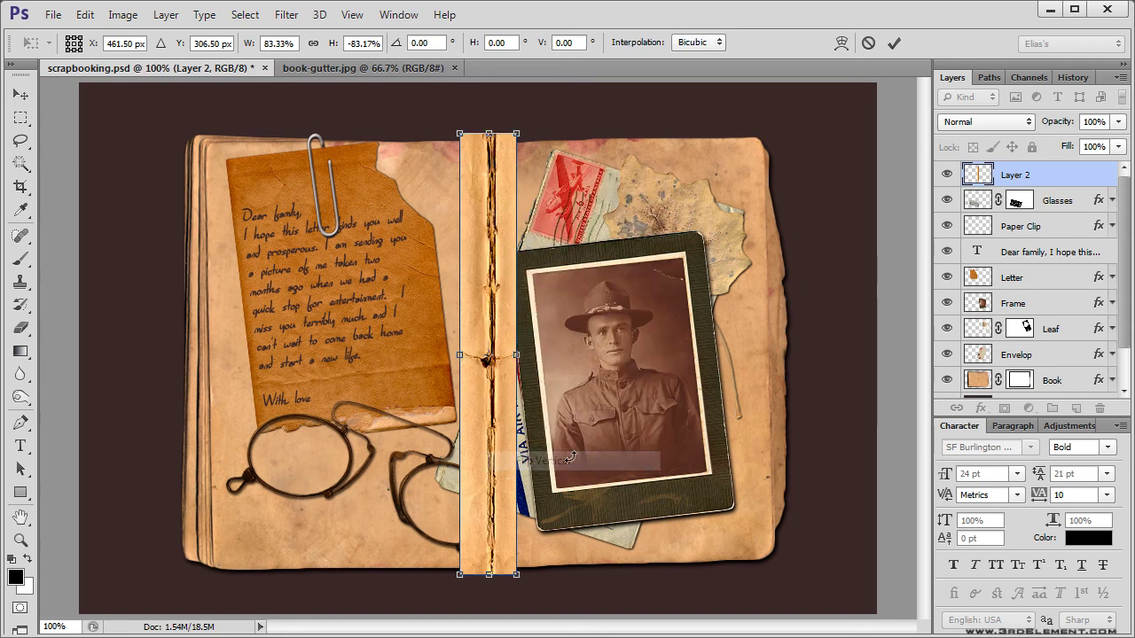
click(893, 42)
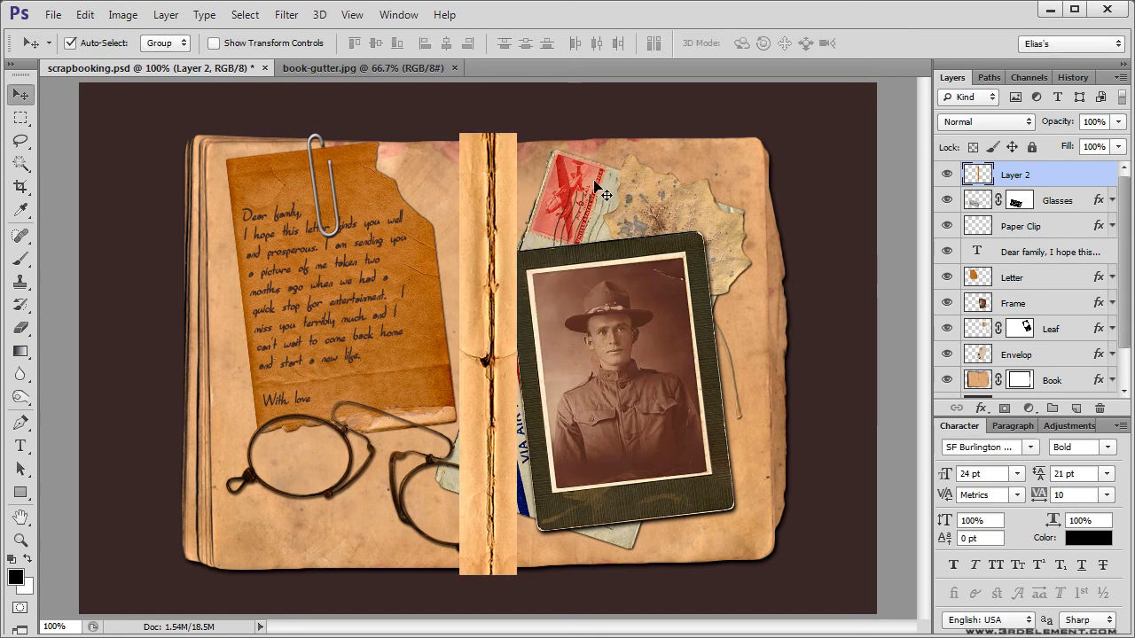
Nudge the gutter strip down to the book's upper page edge and slightly right to align it with the spine.
key(Down)
key(Down)
key(Down)
key(Down)
key(Down)
key(Down)
key(Down)
key(Down)
key(Down)
key(Down)
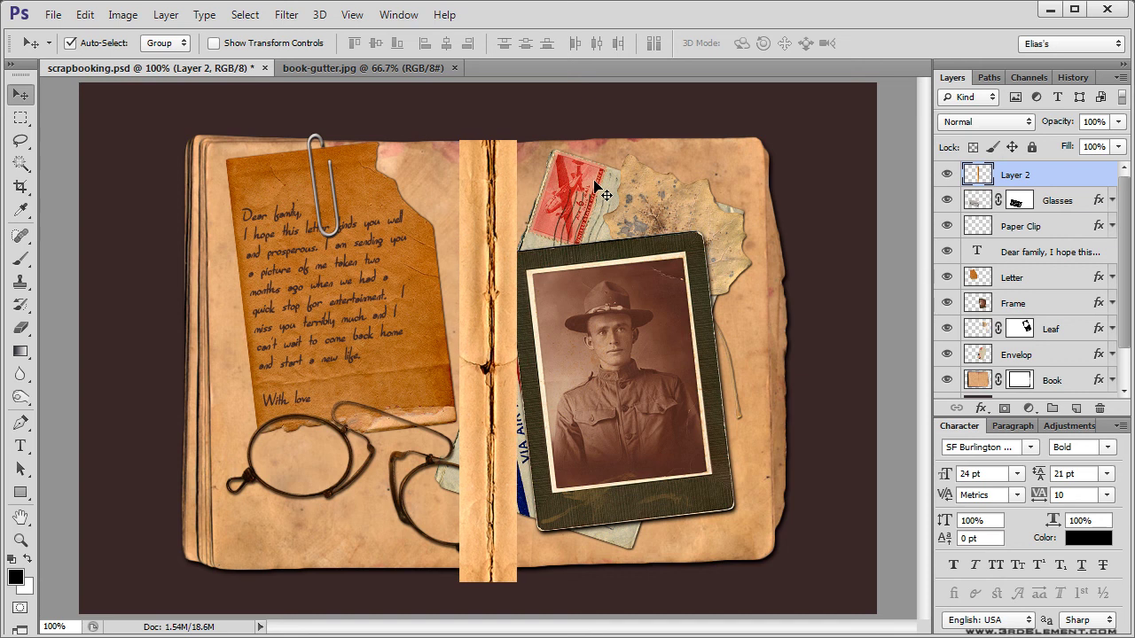
key(Right)
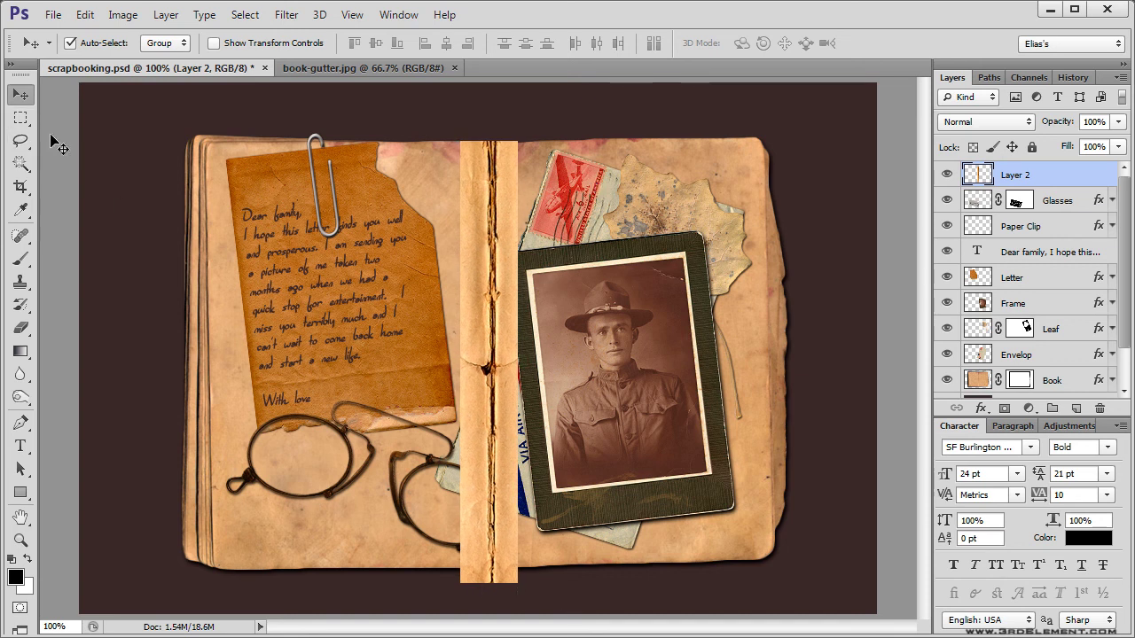
Delete the part of the gutter strip that hangs below the book's lower edge, using a rectangular selection, and deselect.
click(20, 117)
click(159, 122)
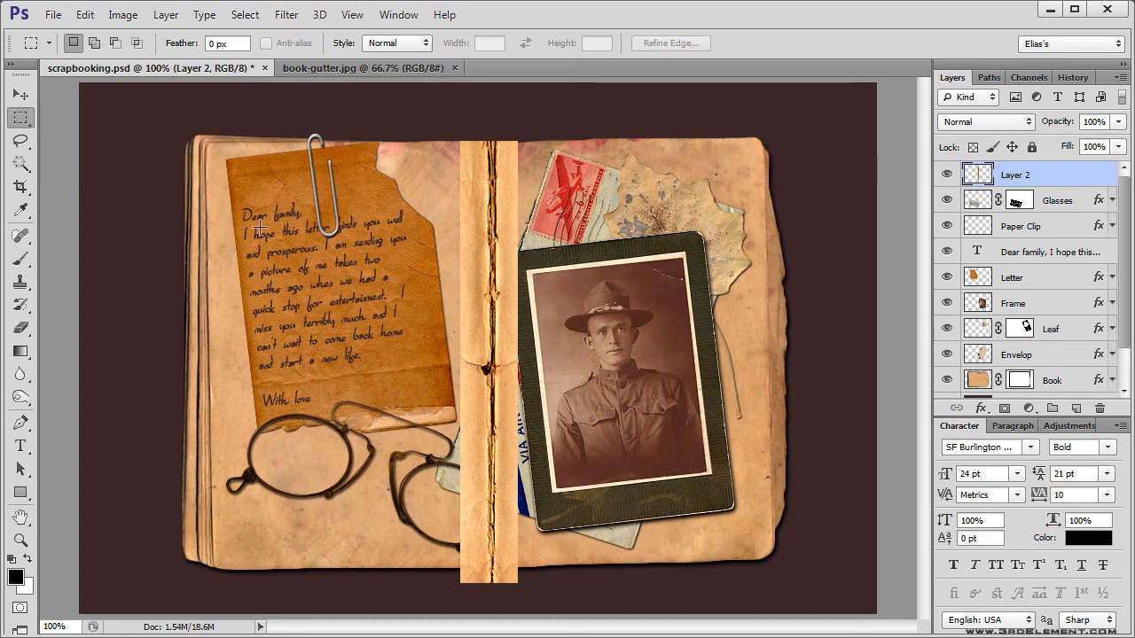
drag(594, 606, 399, 567)
key(Delete)
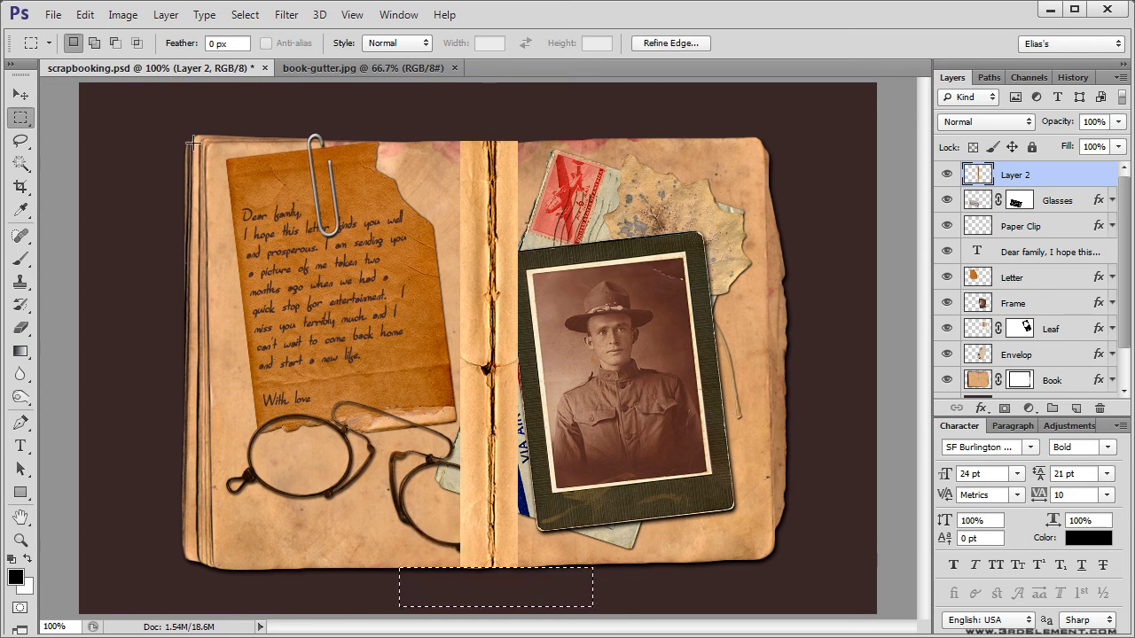
click(245, 14)
click(262, 51)
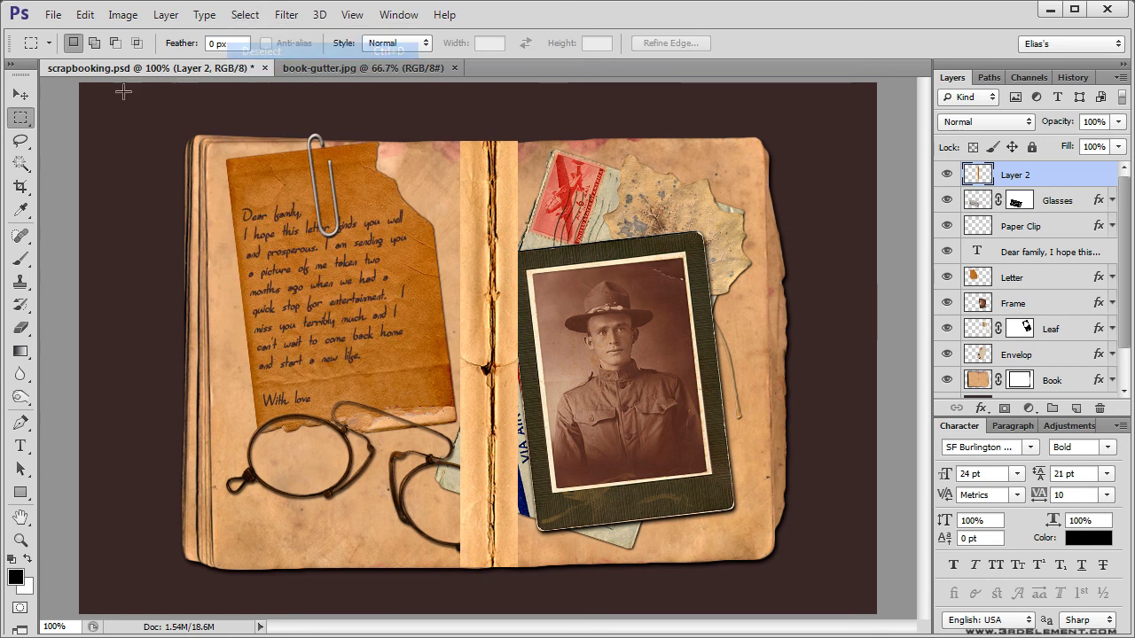
click(21, 94)
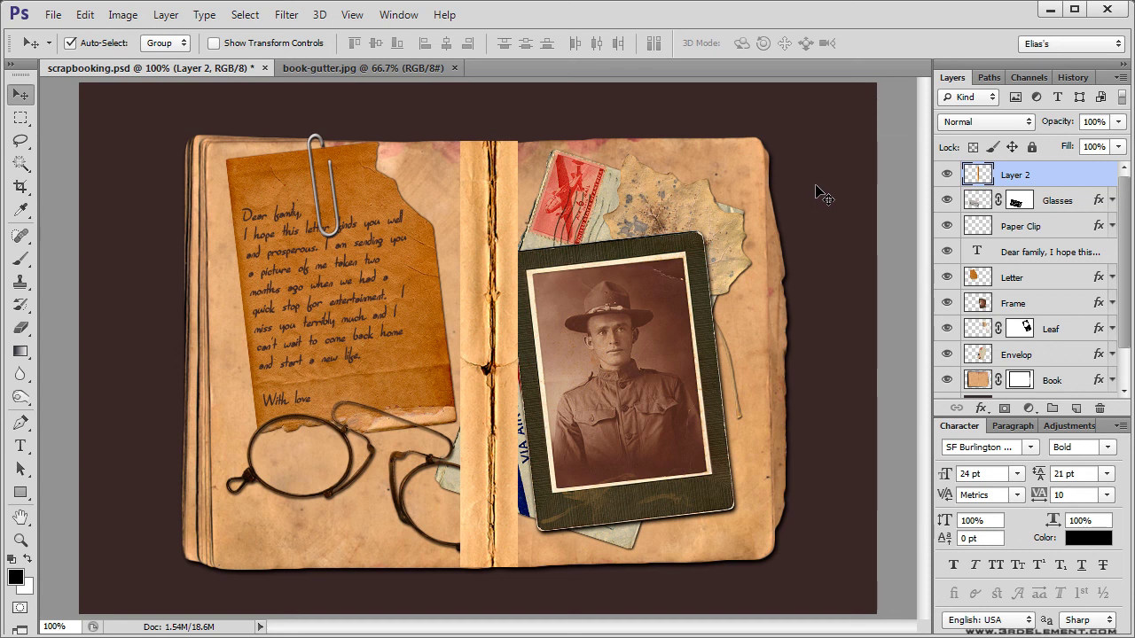
Try out the blending modes on the gutter layer from Dissolve through Lighter Color, and return it to Normal.
click(946, 127)
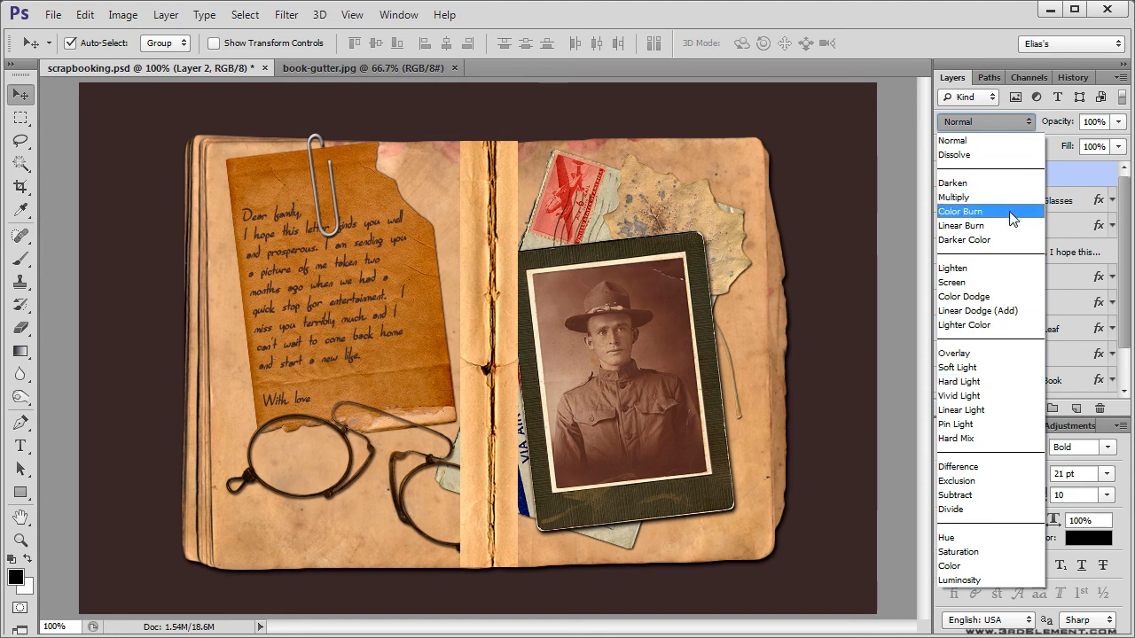
click(986, 117)
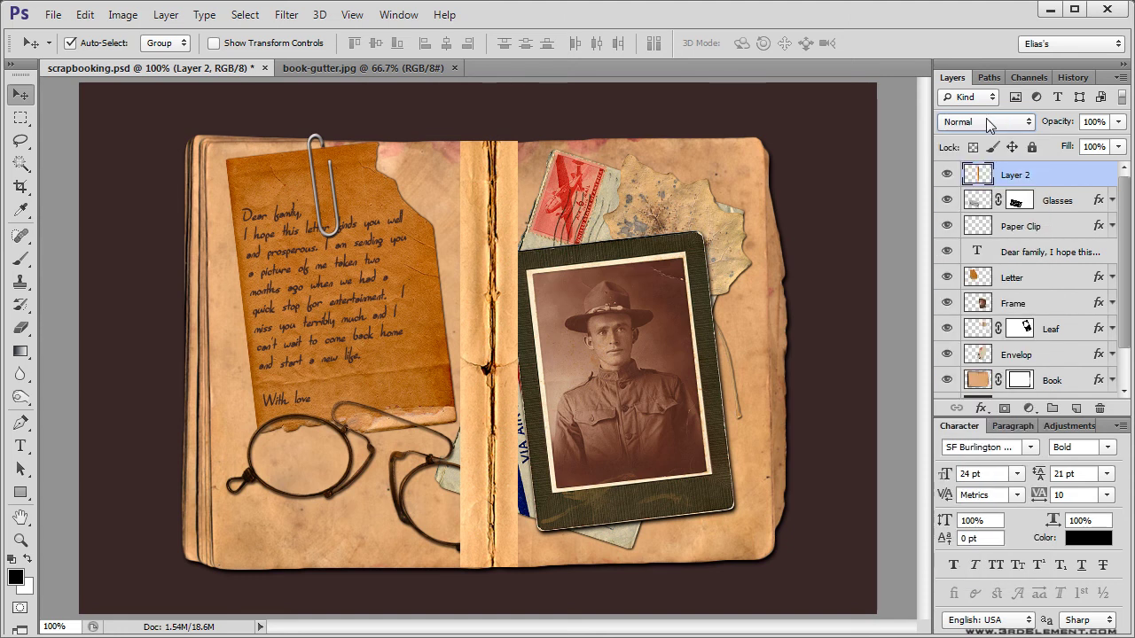
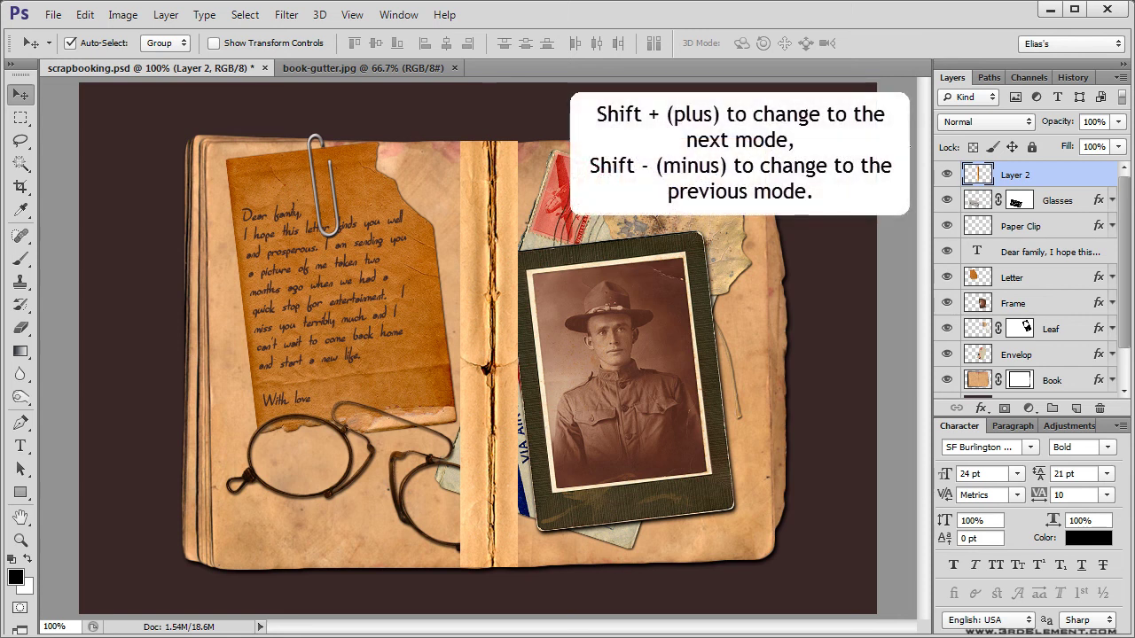
key(shift+plus)
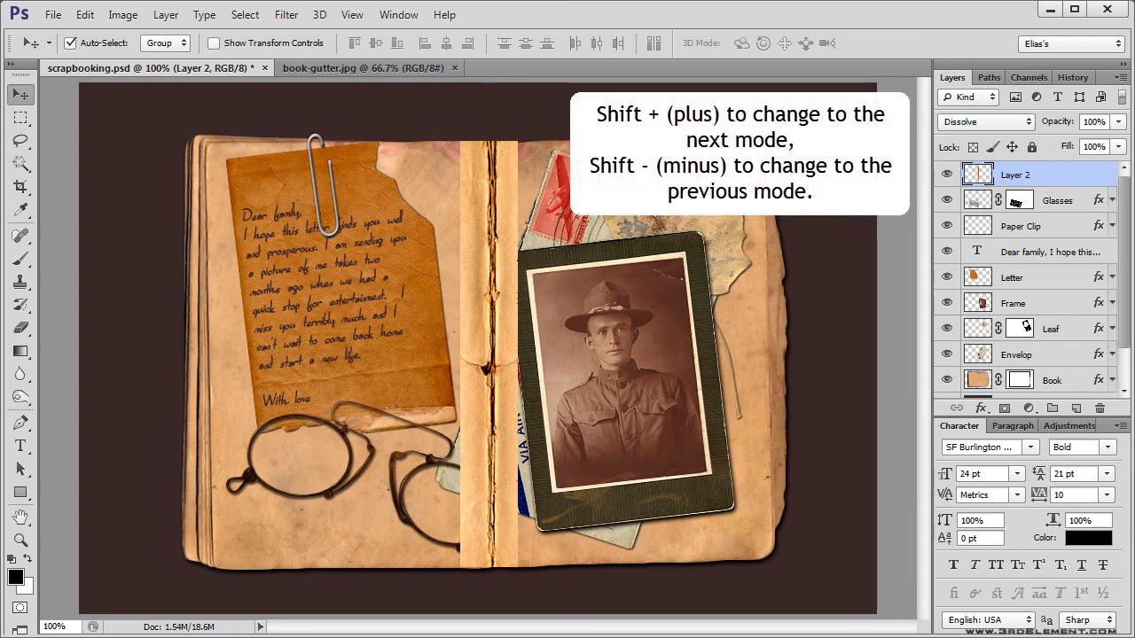
key(shift+plus)
key(shift+plus)
key(shift+plus)
key(shift+plus)
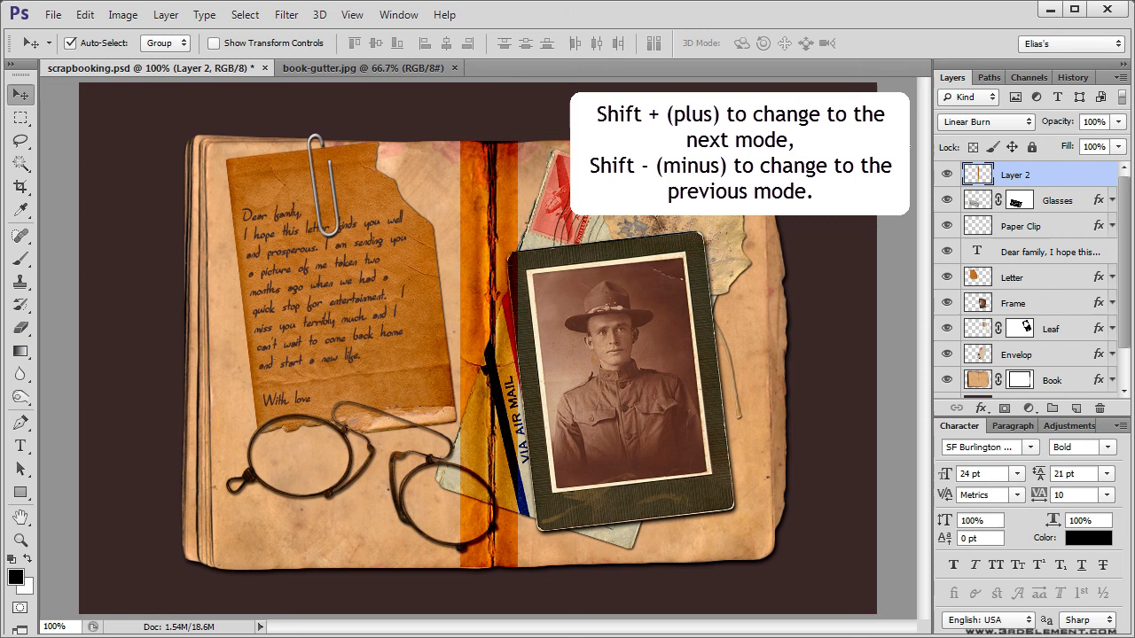
key(shift+plus)
key(shift+plus)
key(shift+plus)
key(shift+plus)
key(shift+plus)
key(shift+plus)
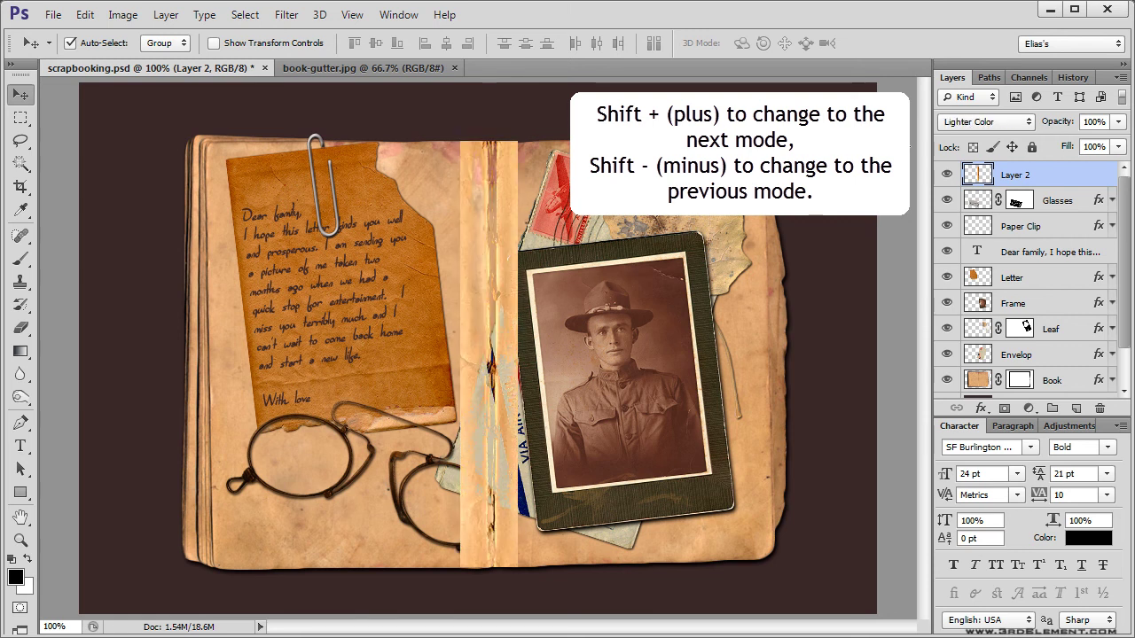
key(shift+minus)
key(shift+minus)
key(shift+minus)
key(shift+minus)
key(shift+minus)
key(shift+minus)
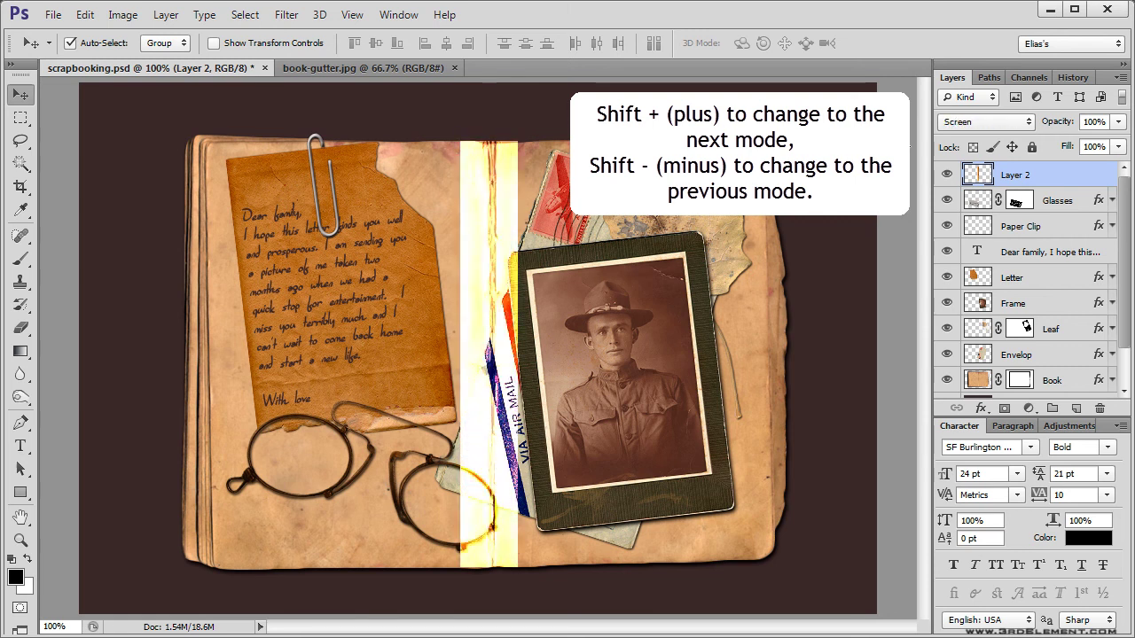
key(shift+minus)
key(shift+minus)
key(shift+minus)
key(shift+minus)
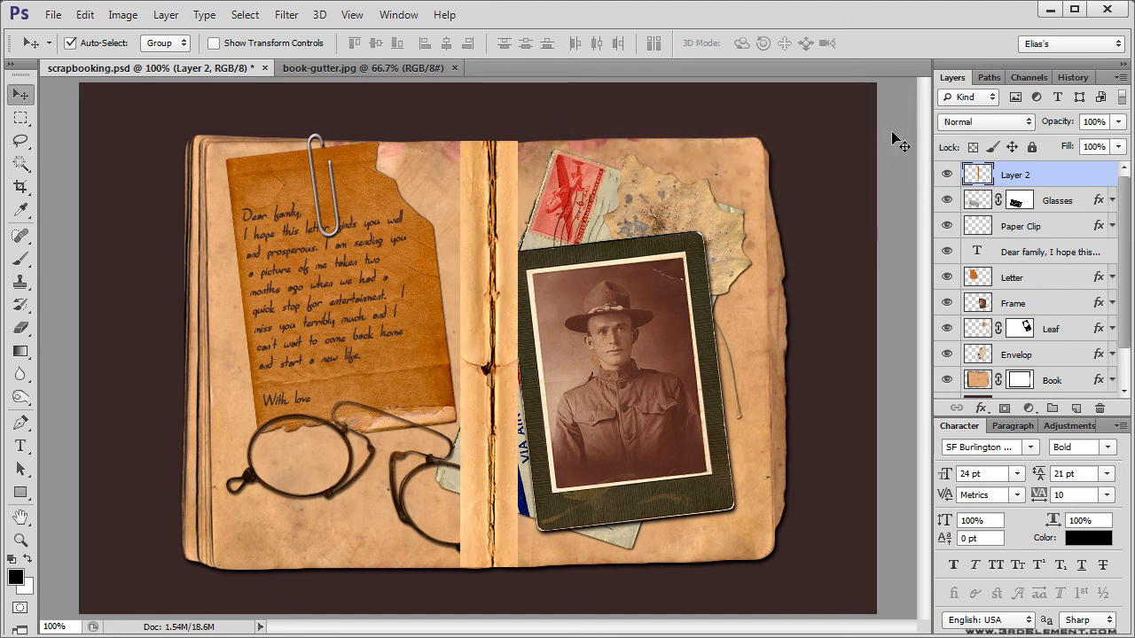
Compare the gutter layer in Normal and Darken, and set its blending mode to Darken.
key(shift+plus)
key(shift+plus)
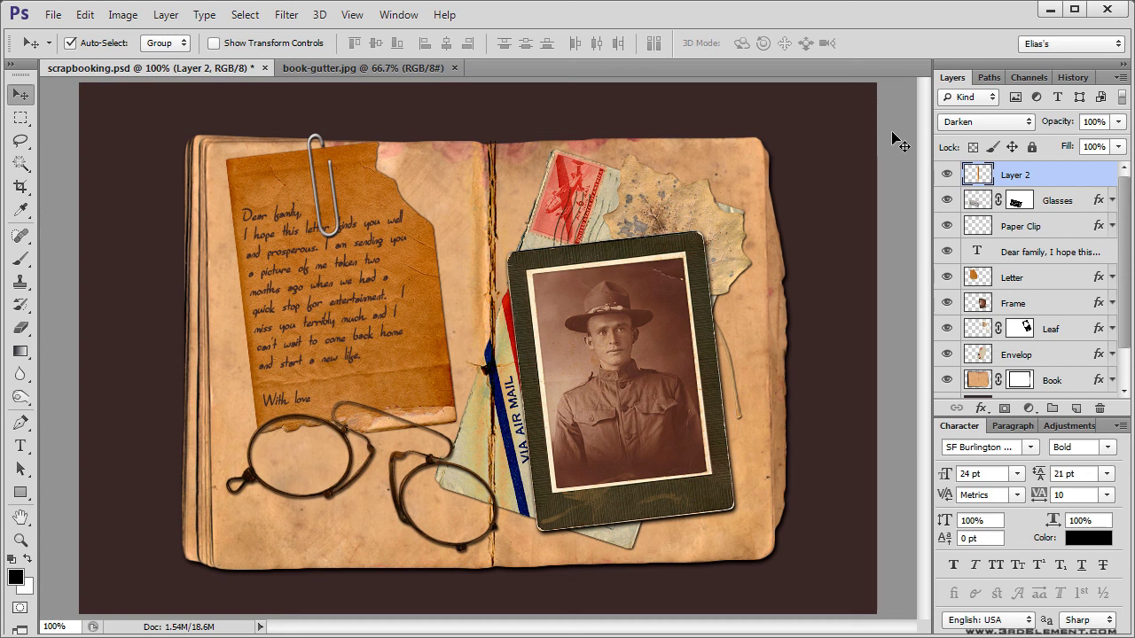
key(shift+minus)
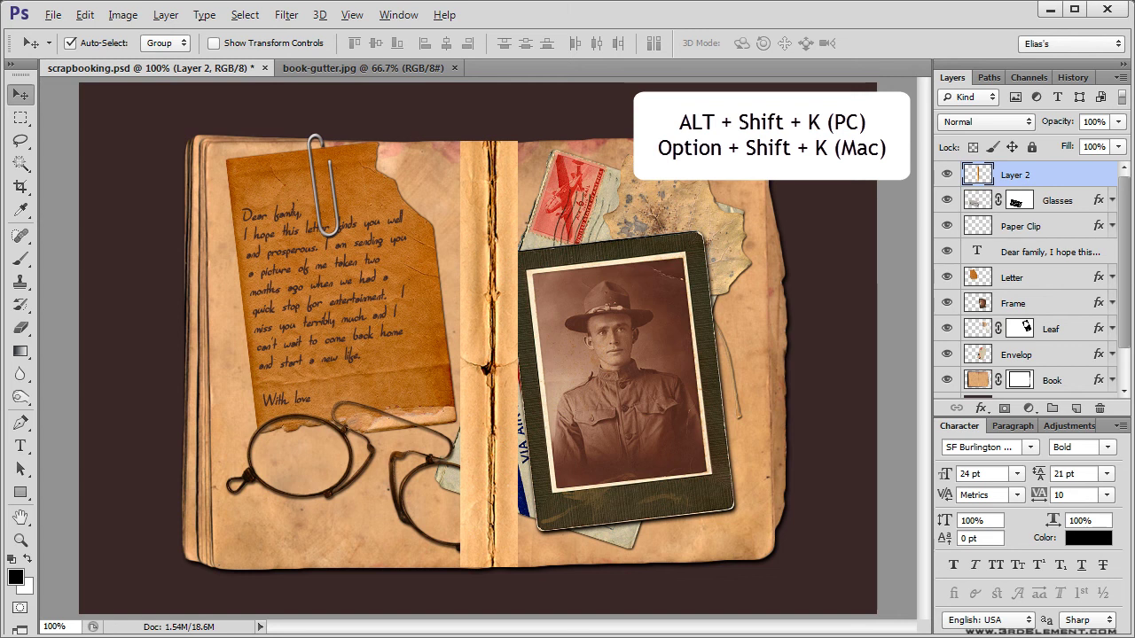
key(alt+shift+k)
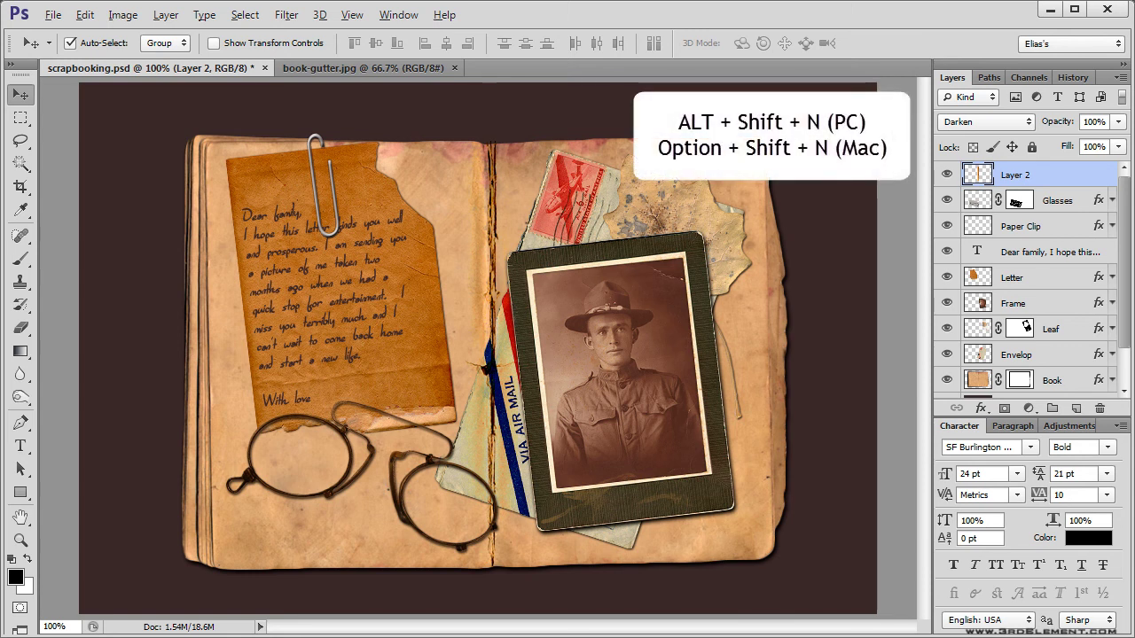
key(alt+shift+n)
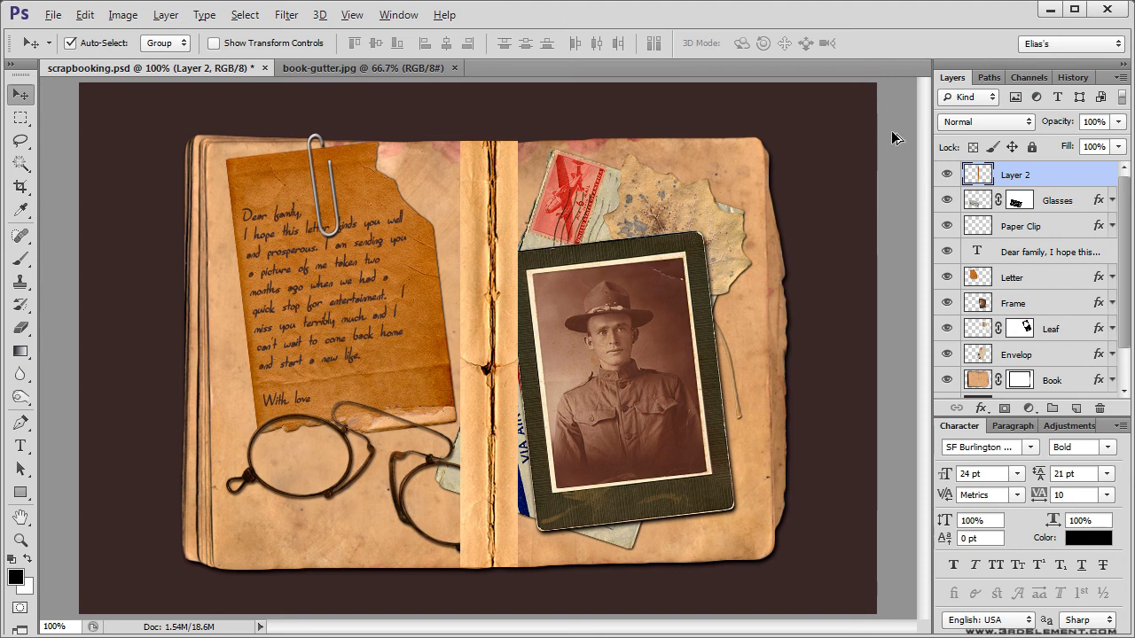
key(alt+shift+k)
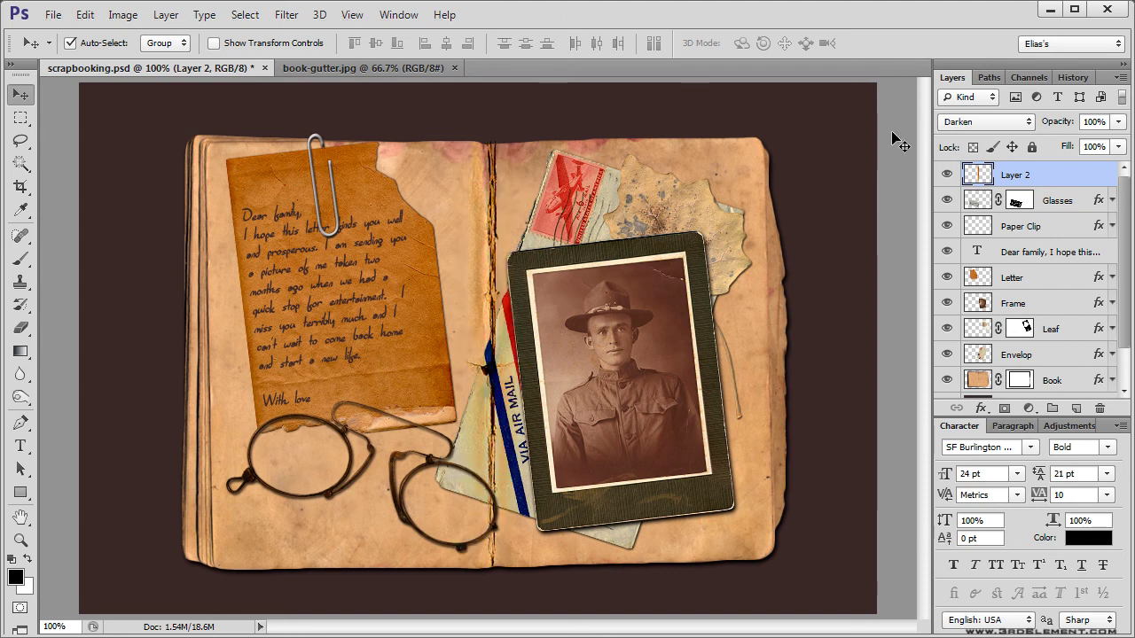
Hide all layers from Glasses down to Envelop, and add a Reveal All layer mask to the gutter layer.
drag(946, 200, 943, 356)
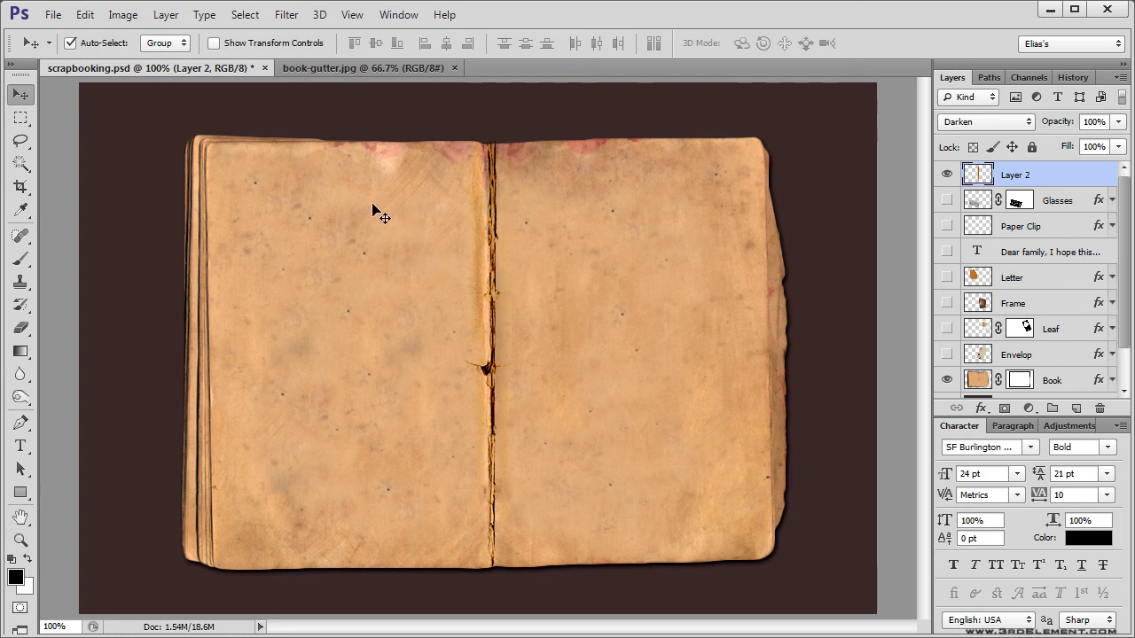
click(166, 15)
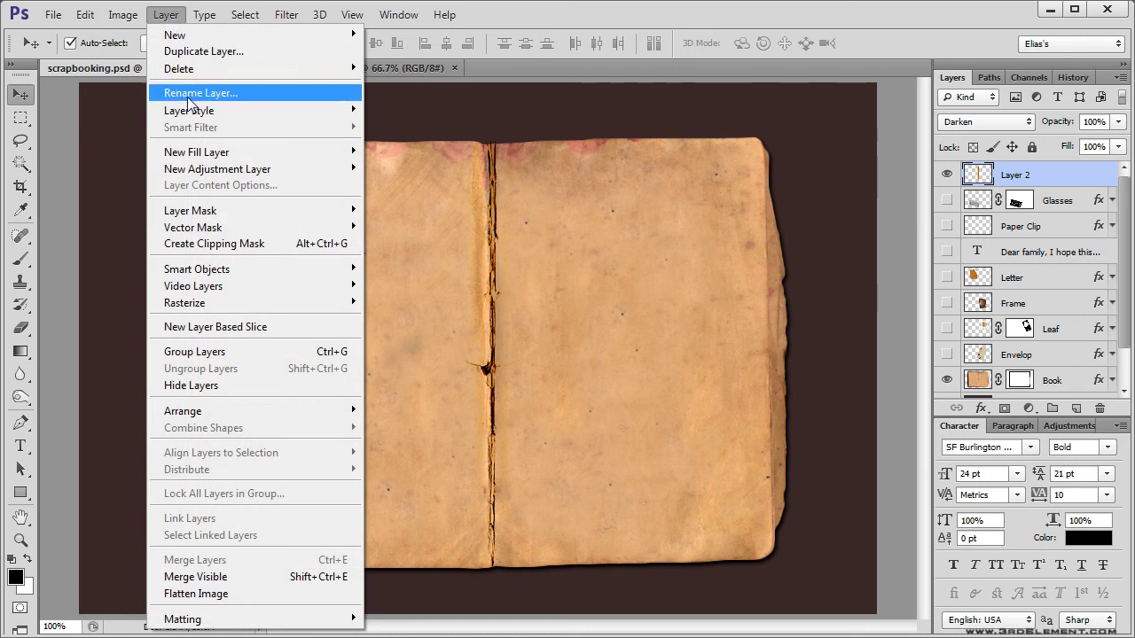
mouse_move(330, 211)
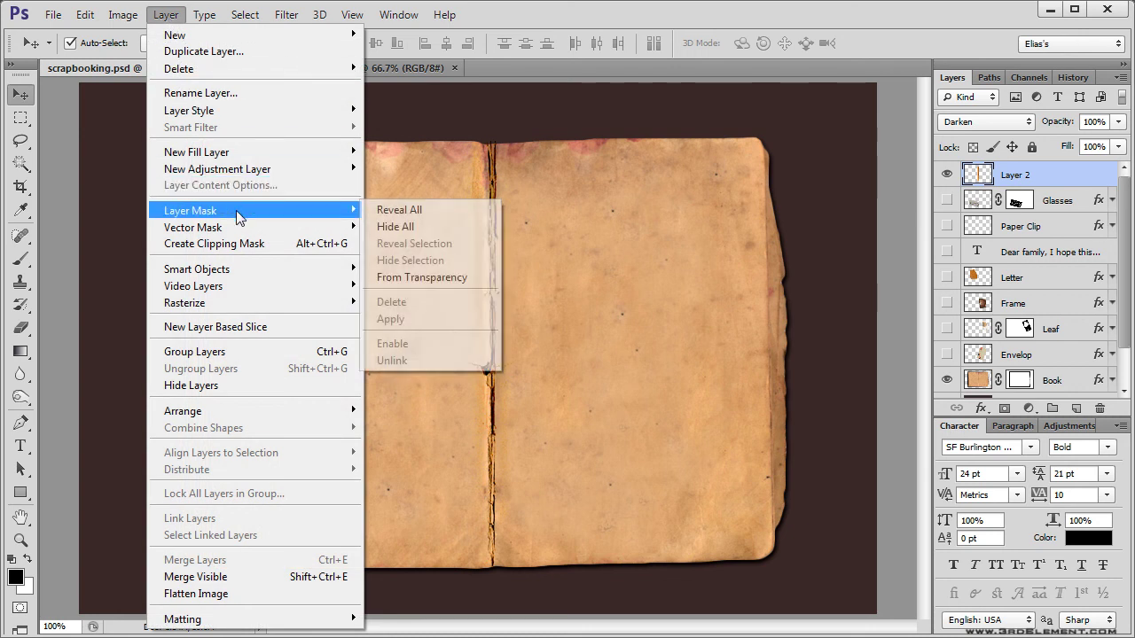
click(452, 213)
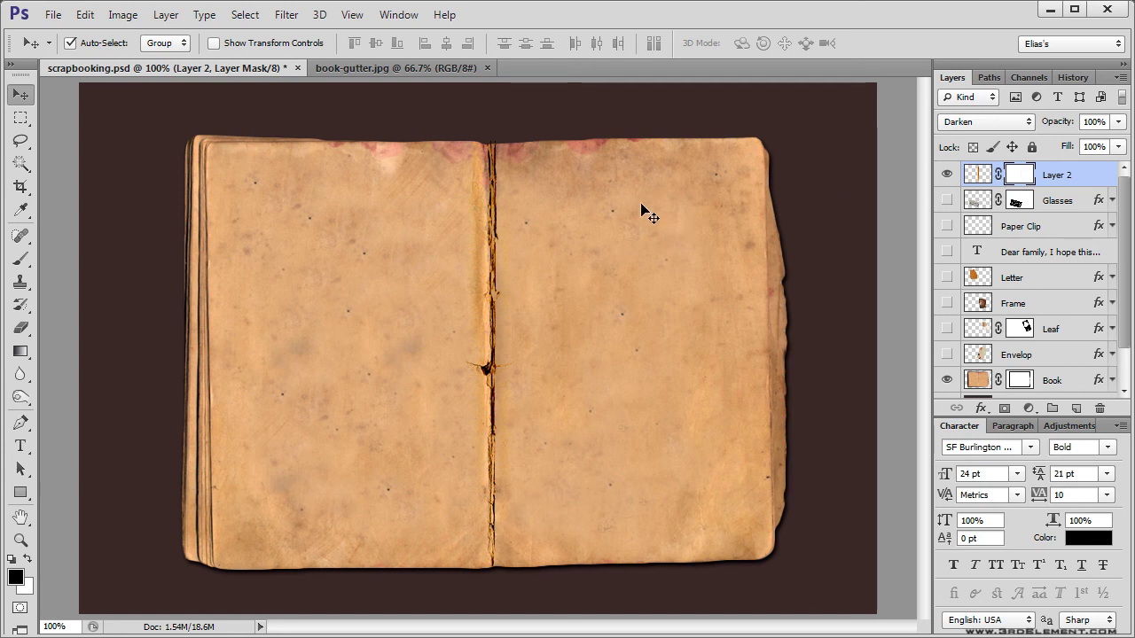
key(b)
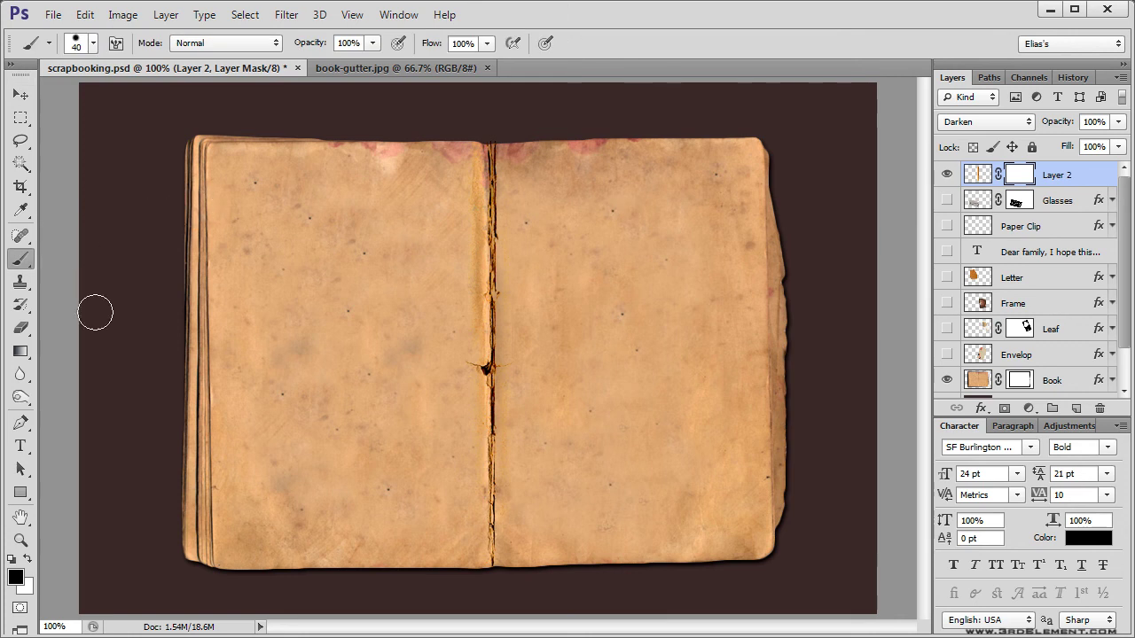
Paint black on the gutter layer's mask with a 40 px brush along both sides of the spine to hide the strip's edges.
click(92, 43)
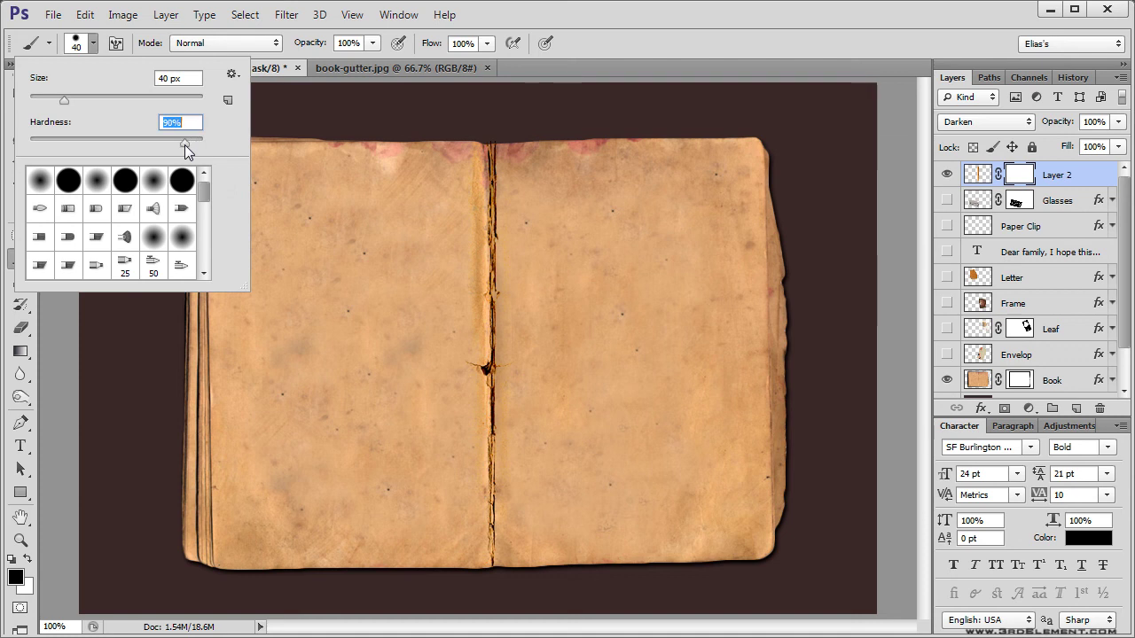
click(274, 69)
drag(455, 162, 459, 254)
mouse_move(463, 207)
mouse_down()
mouse_move(465, 311)
mouse_move(466, 225)
mouse_up()
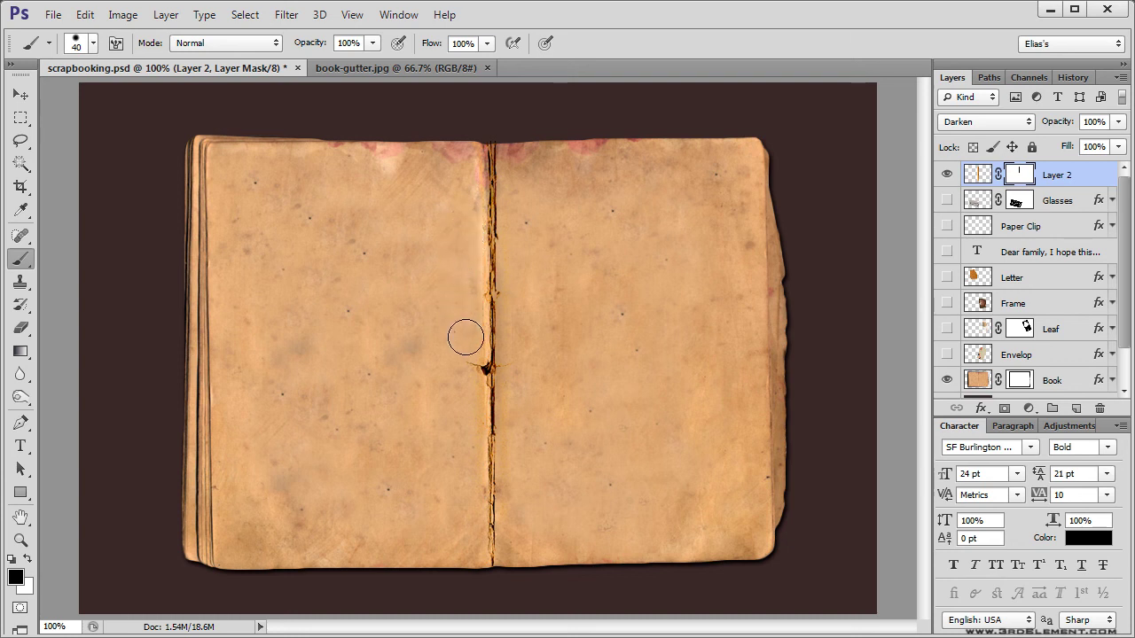
mouse_move(456, 474)
mouse_down()
mouse_move(468, 387)
mouse_move(474, 544)
mouse_move(522, 494)
mouse_move(533, 385)
mouse_up()
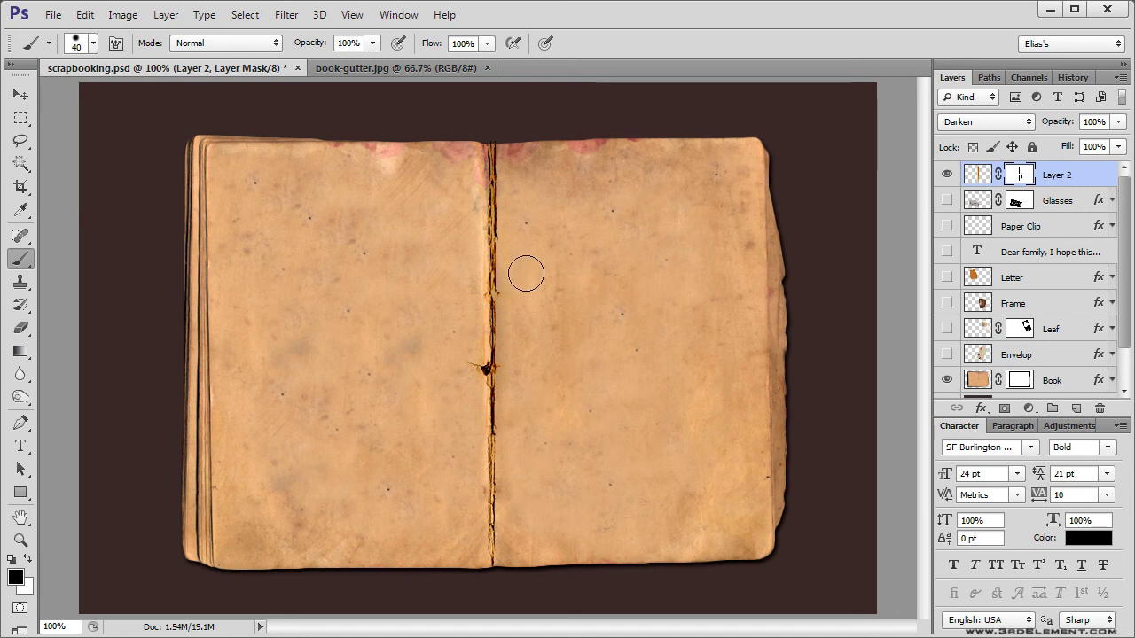
drag(458, 168, 455, 239)
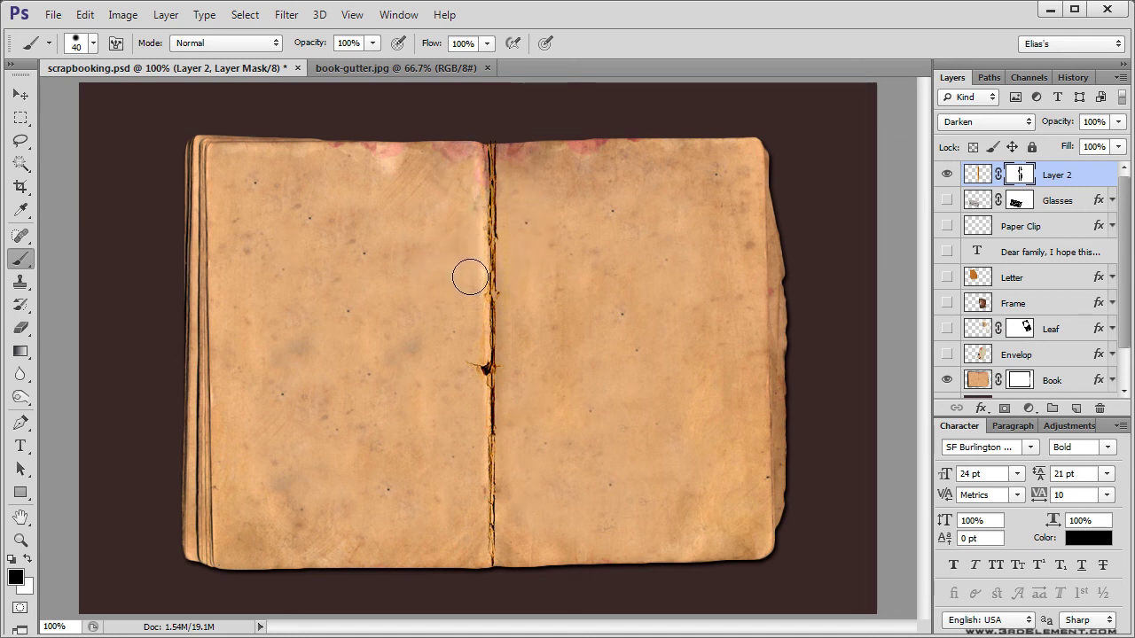
Show all layers from Glasses down to Envelop again, and place the gutter layer directly above the Book layer.
click(20, 93)
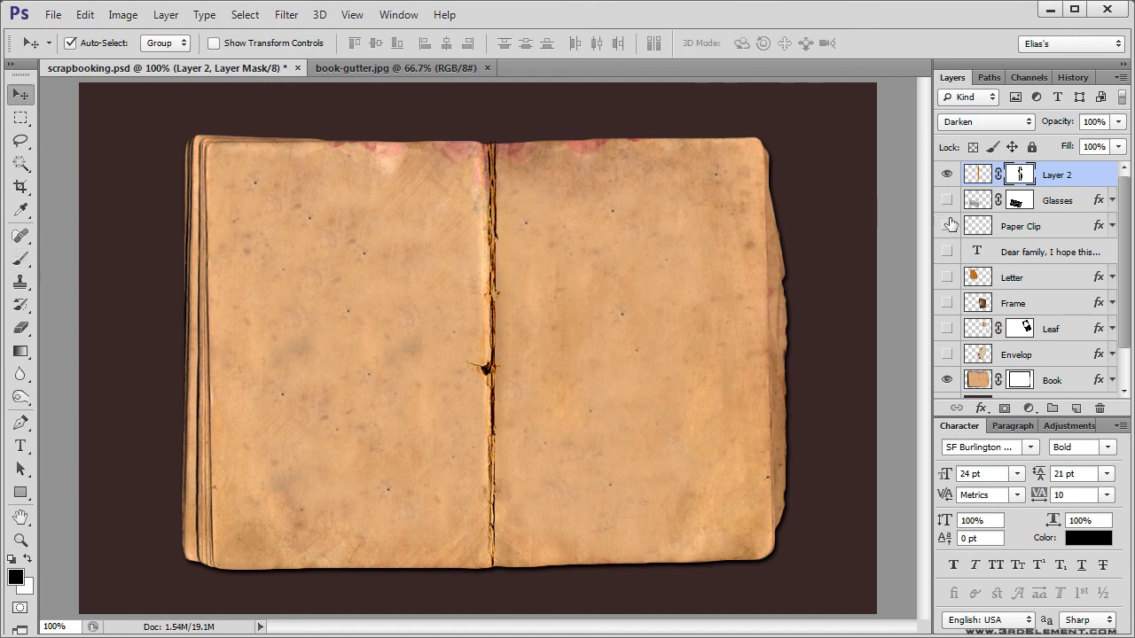
drag(947, 199, 947, 355)
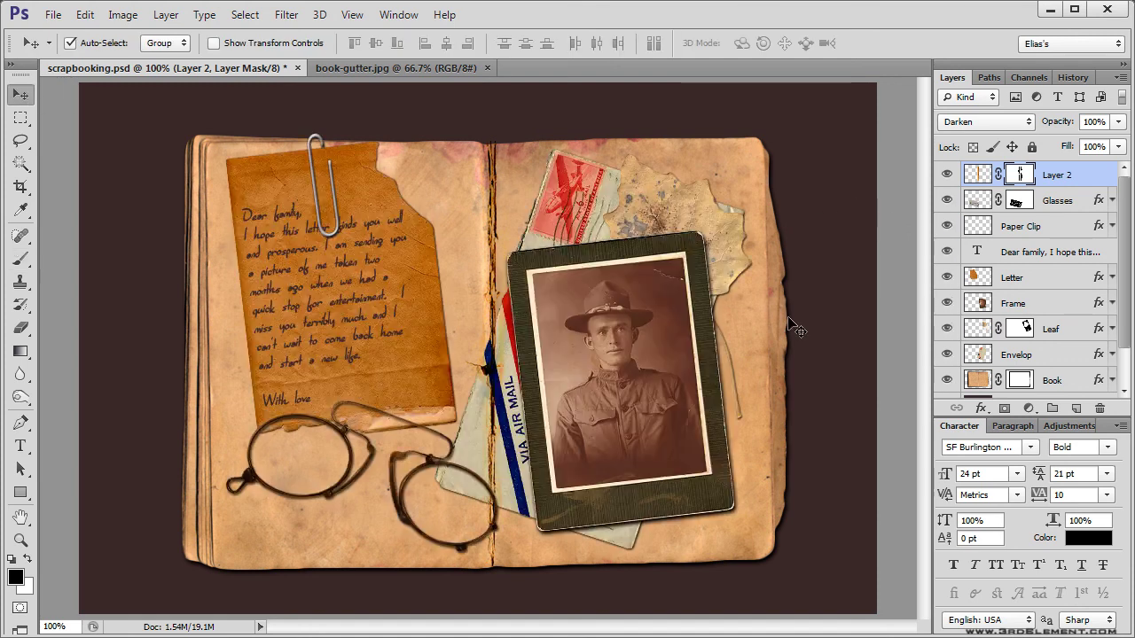
drag(1062, 179, 1075, 369)
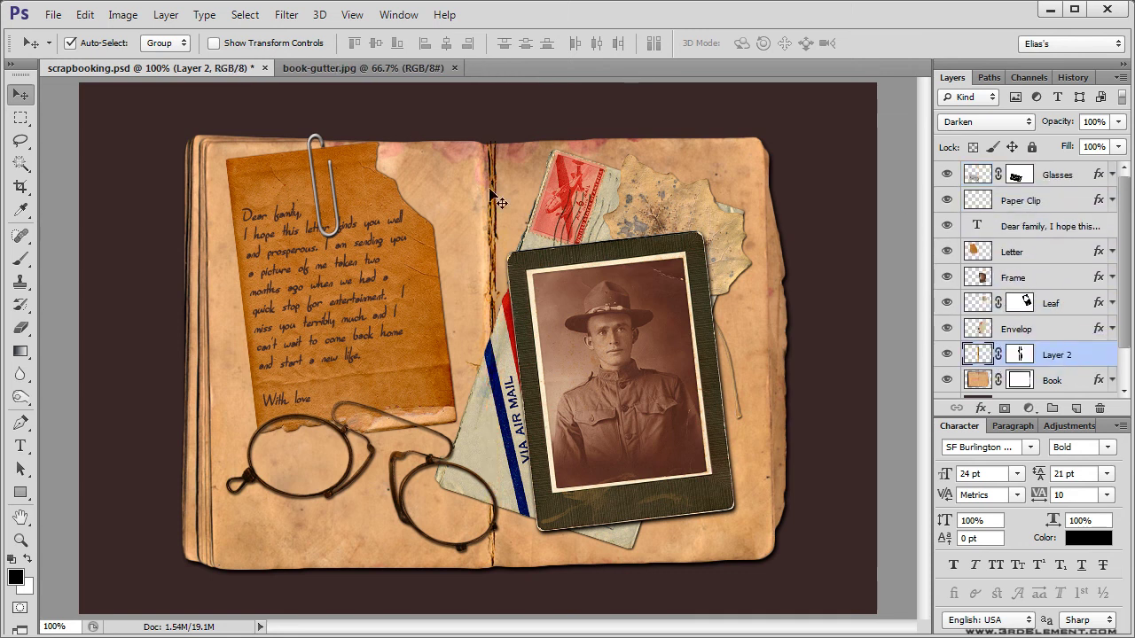
Nudge the gutter layer slightly left and down so the torn strip lines up with the book's spine and upper page edge.
drag(712, 139, 625, 133)
key(Right)
key(Right)
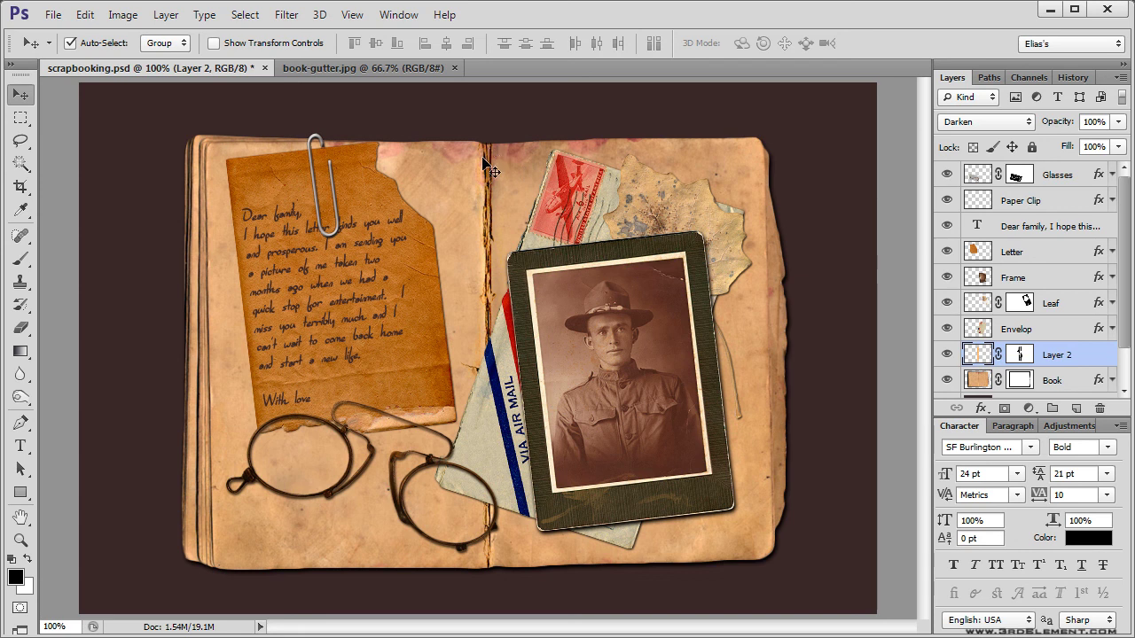
click(21, 540)
drag(502, 134, 588, 160)
click(20, 94)
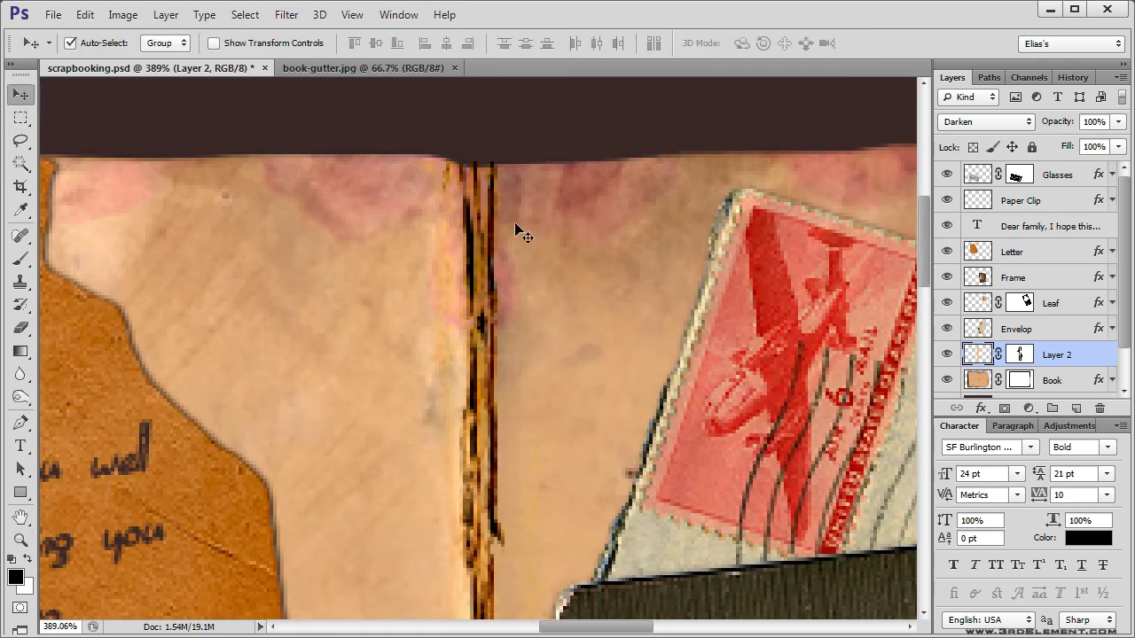
key(Down)
key(Down)
key(Down)
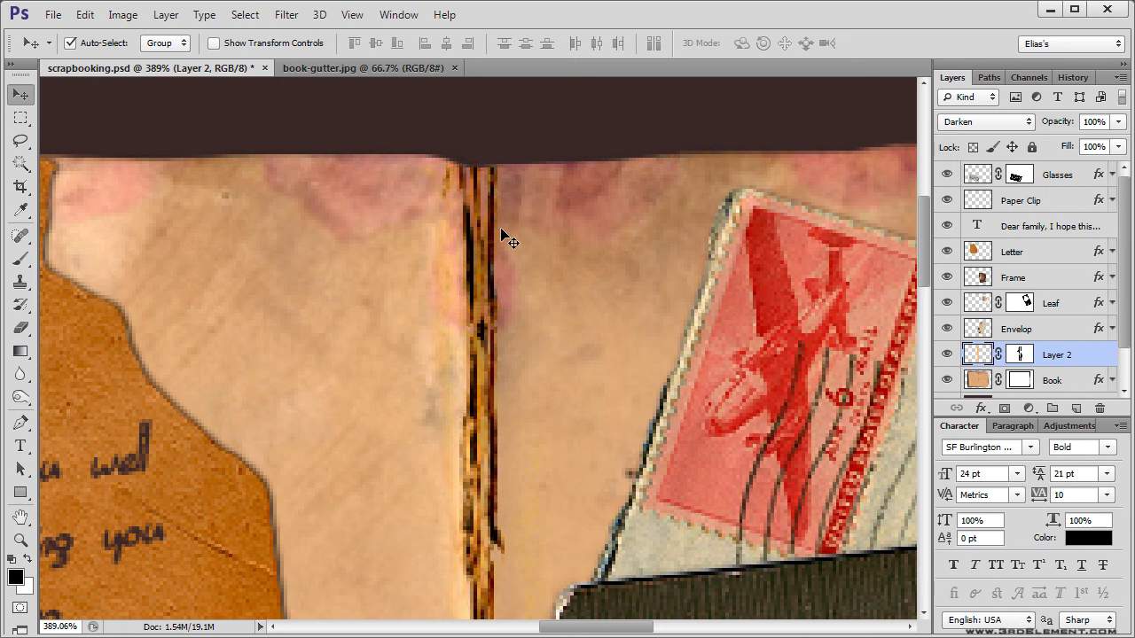
double_click(20, 539)
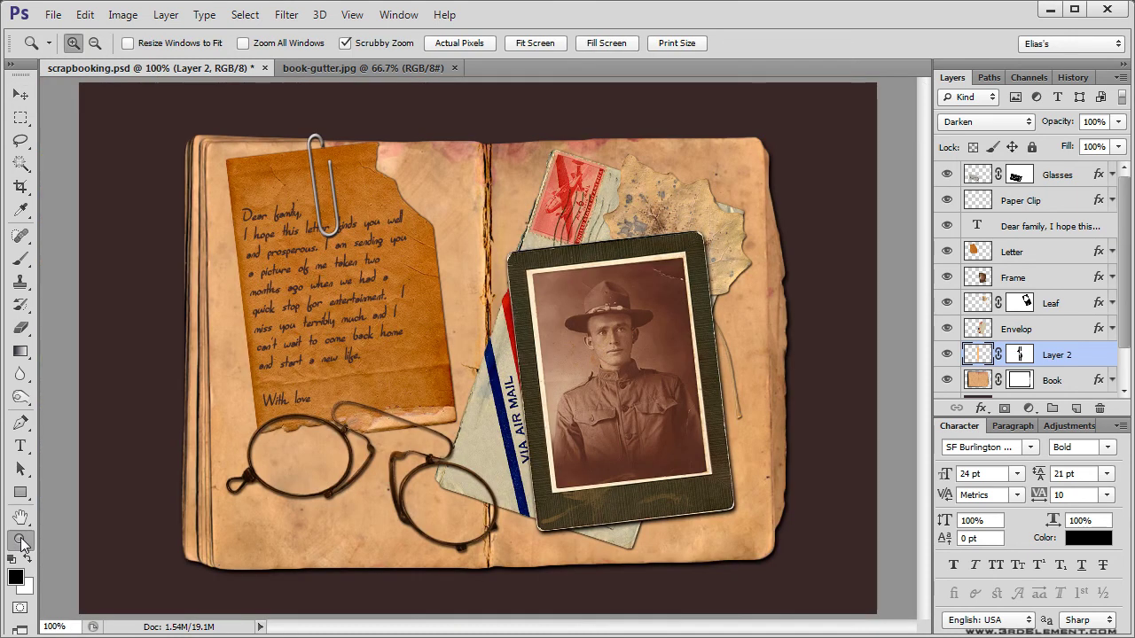
Rename the gutter layer as Book Gutter.
click(20, 94)
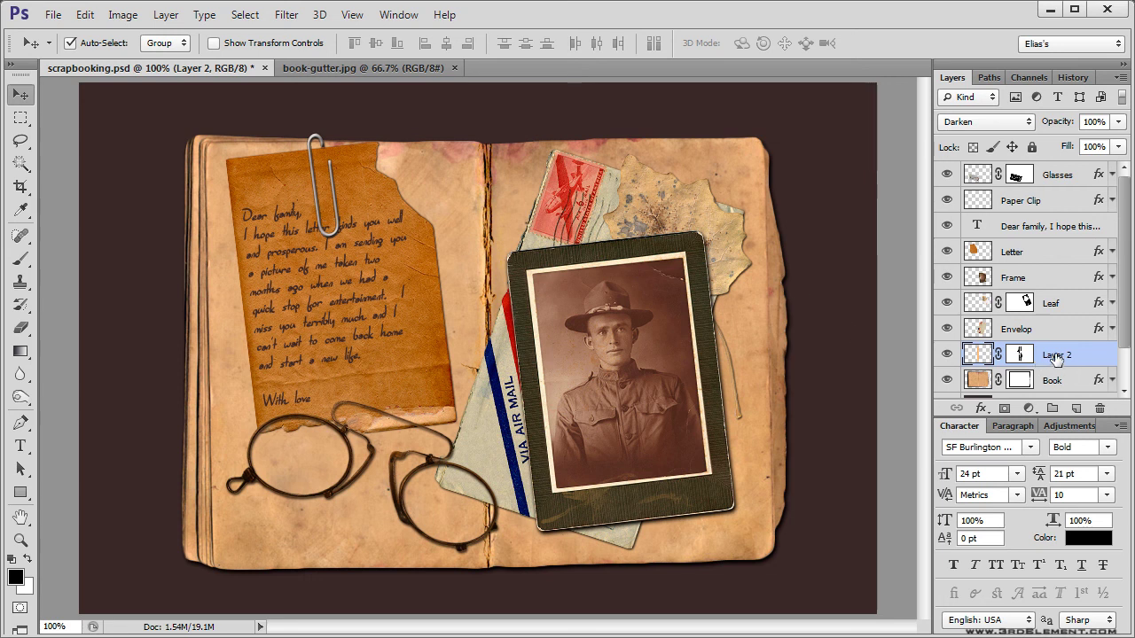
double_click(1056, 355)
text(Book Gutter)
key(Return)
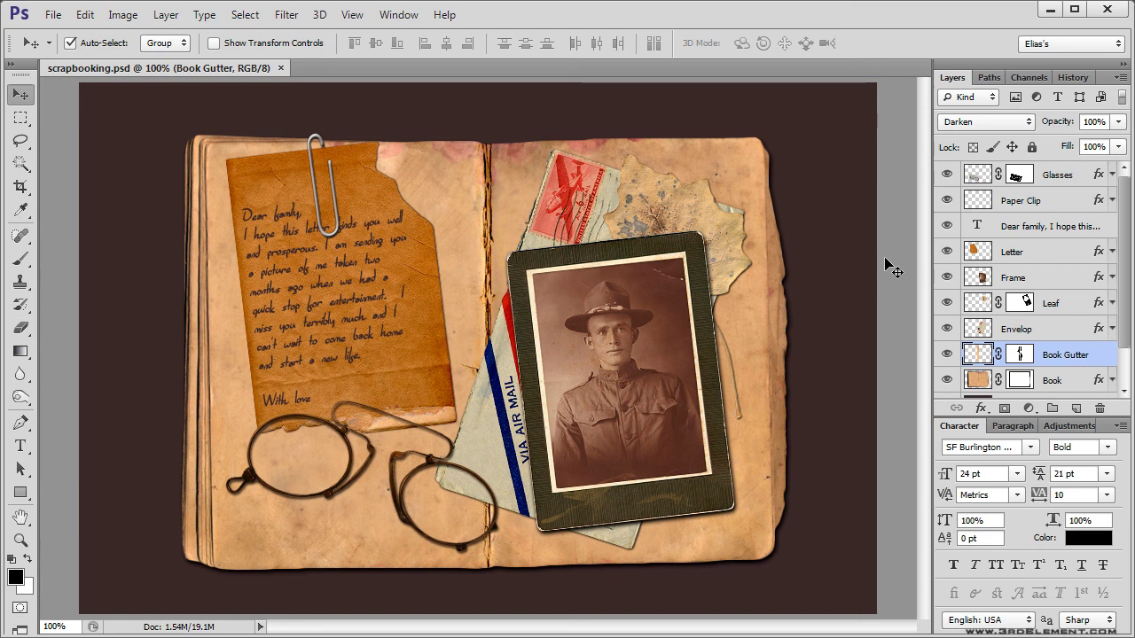
Open the wood-floor image from the Scrapbooking folder.
click(54, 15)
click(75, 51)
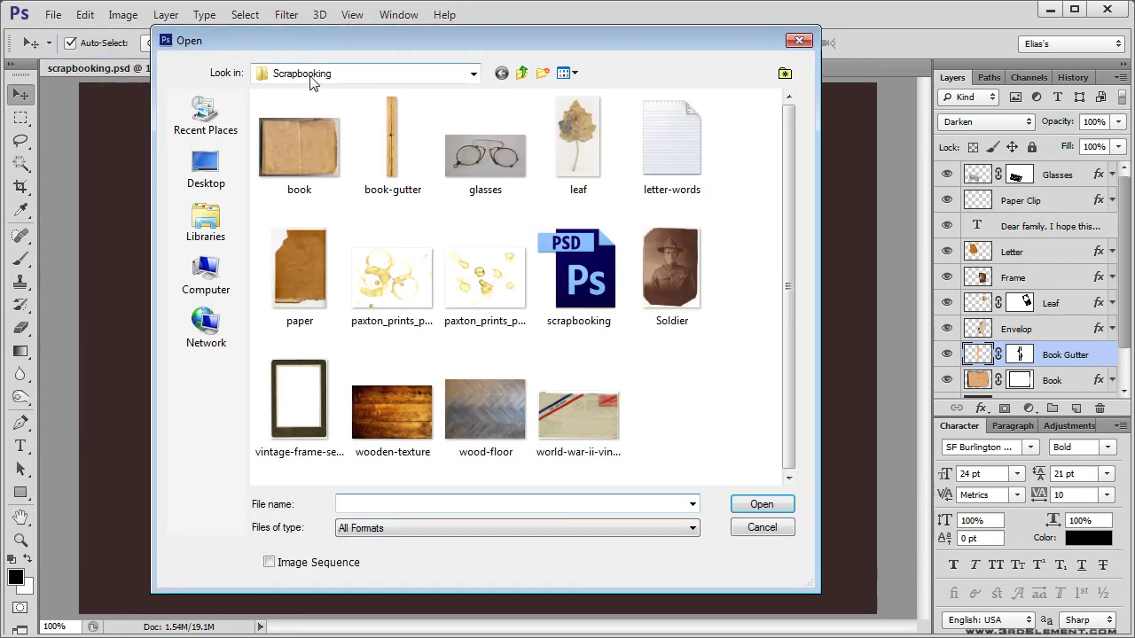
click(497, 413)
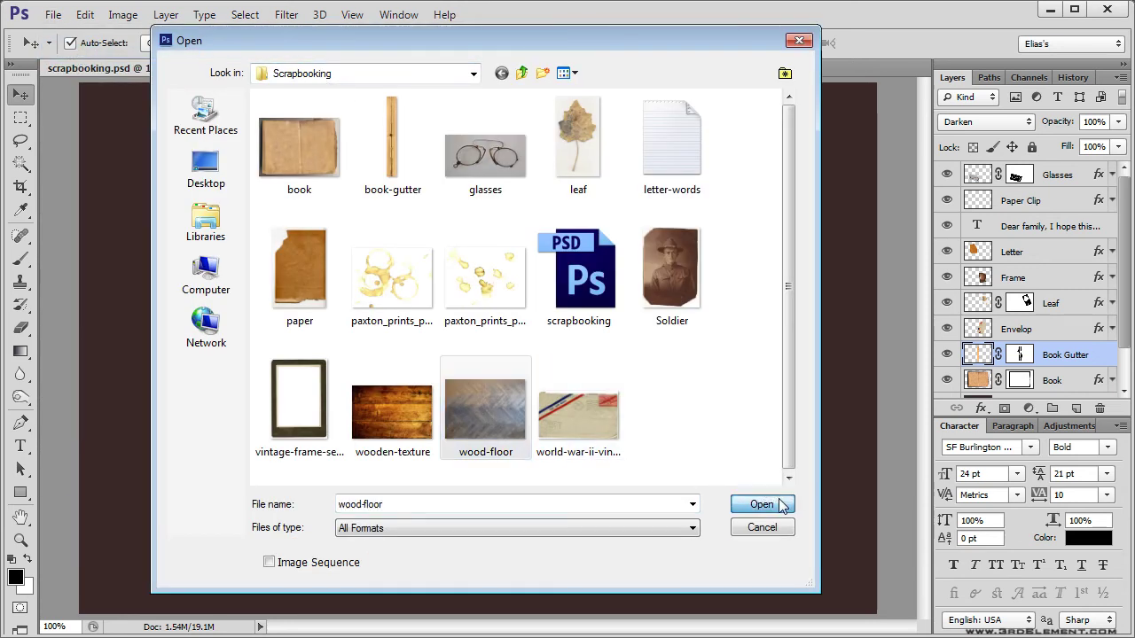
click(761, 504)
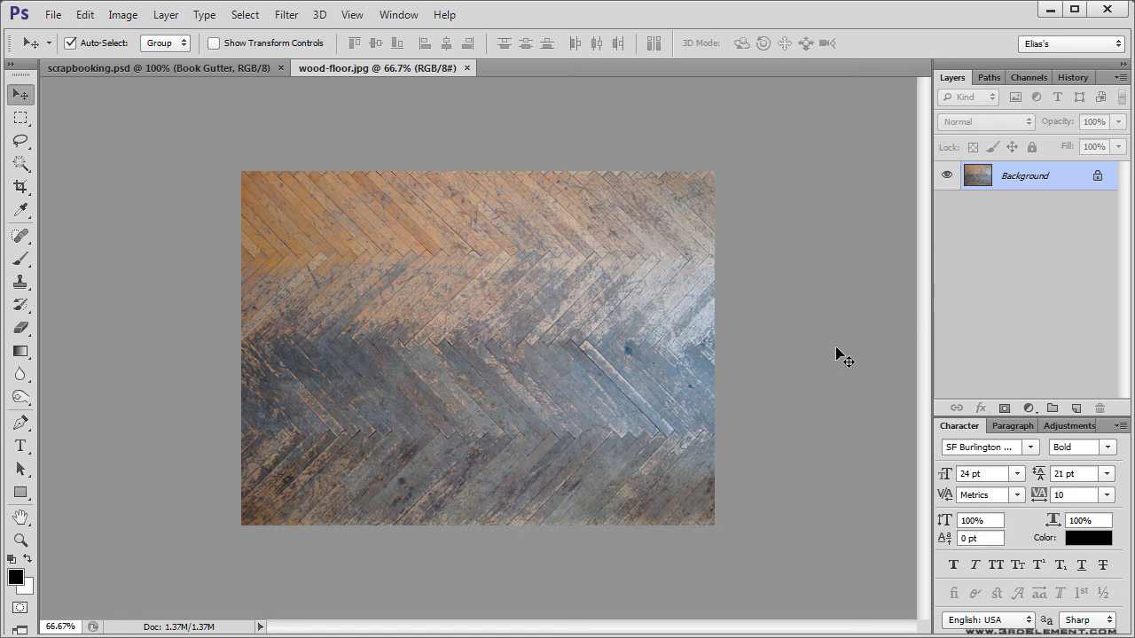
Apply a Threshold adjustment with level 101 to the wood-floor image.
click(123, 16)
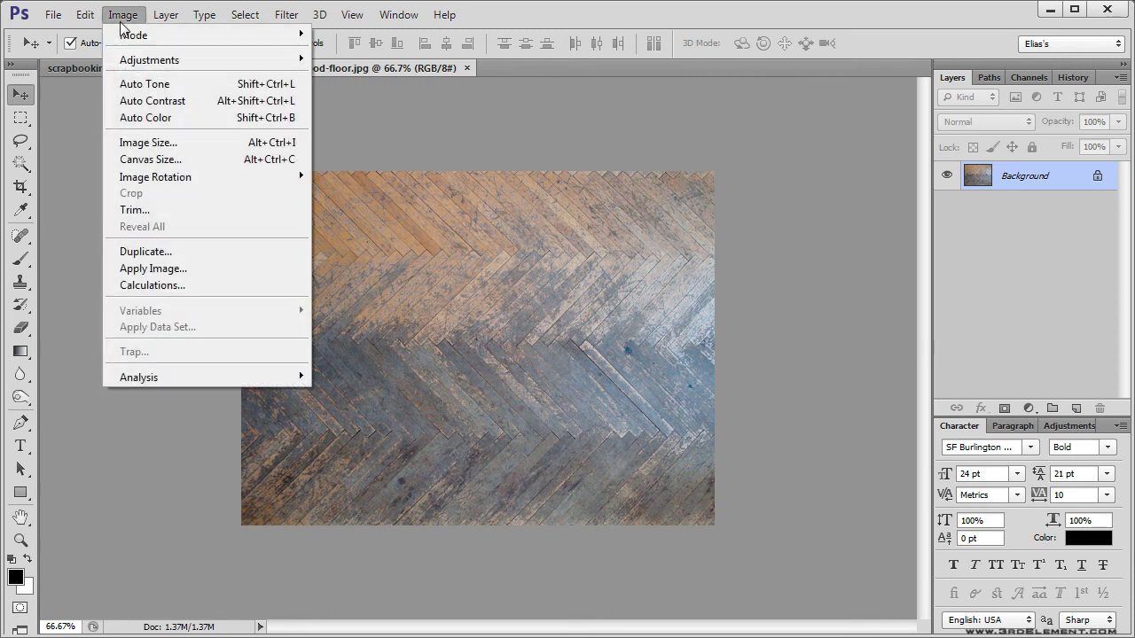
mouse_move(129, 62)
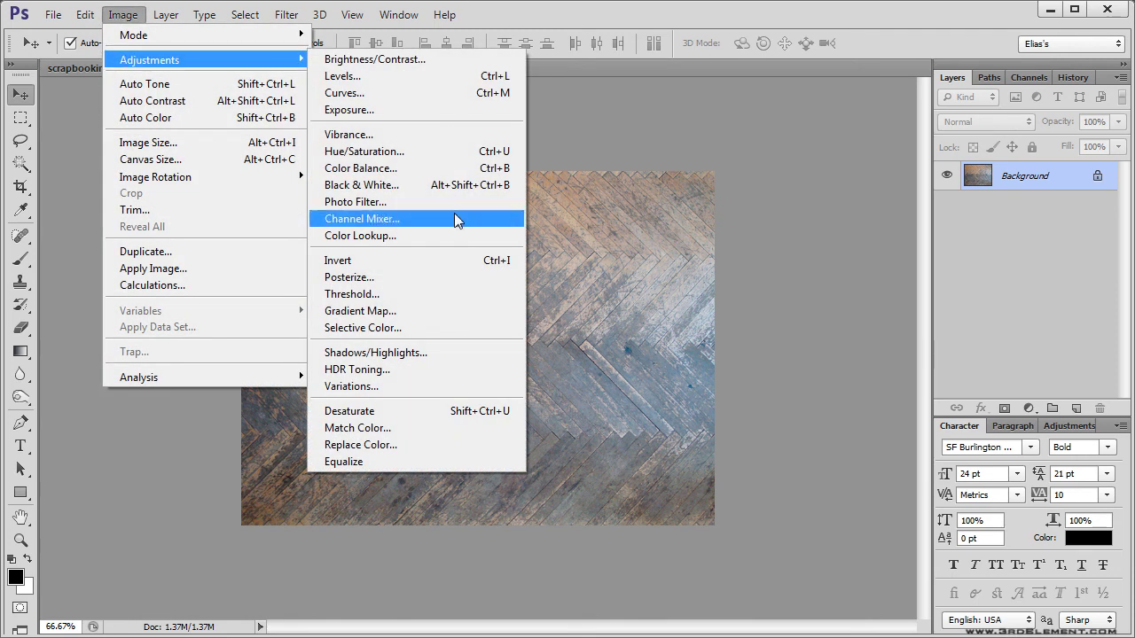
click(493, 294)
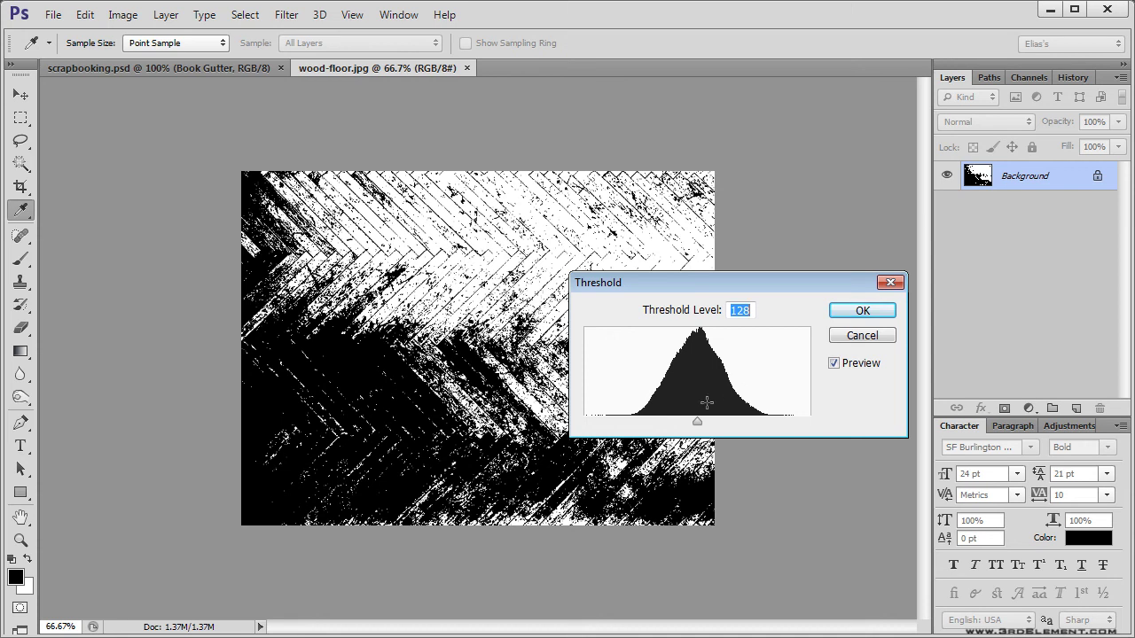
drag(697, 423, 673, 417)
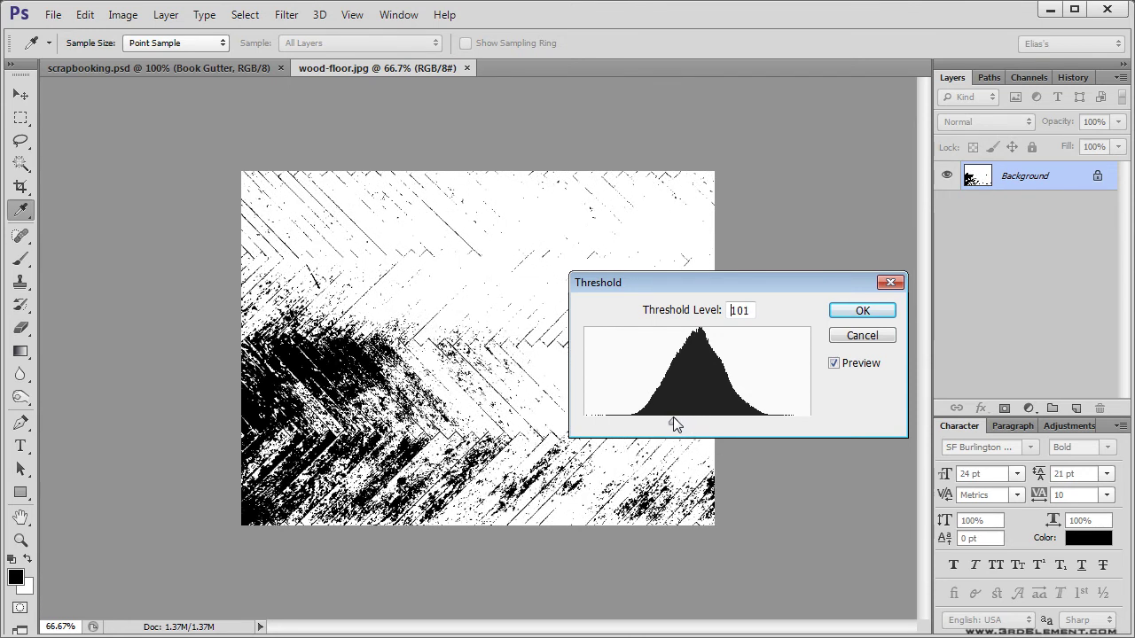
click(865, 310)
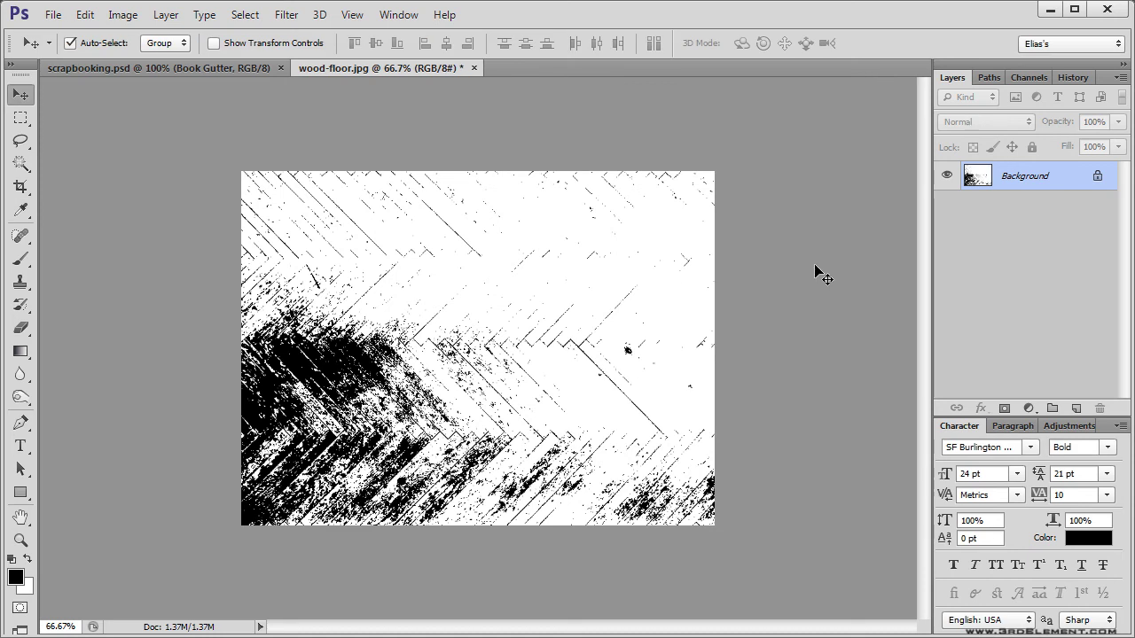
Define the black-and-white wood-floor image as a brush preset named wood-floor.jpg.
click(89, 16)
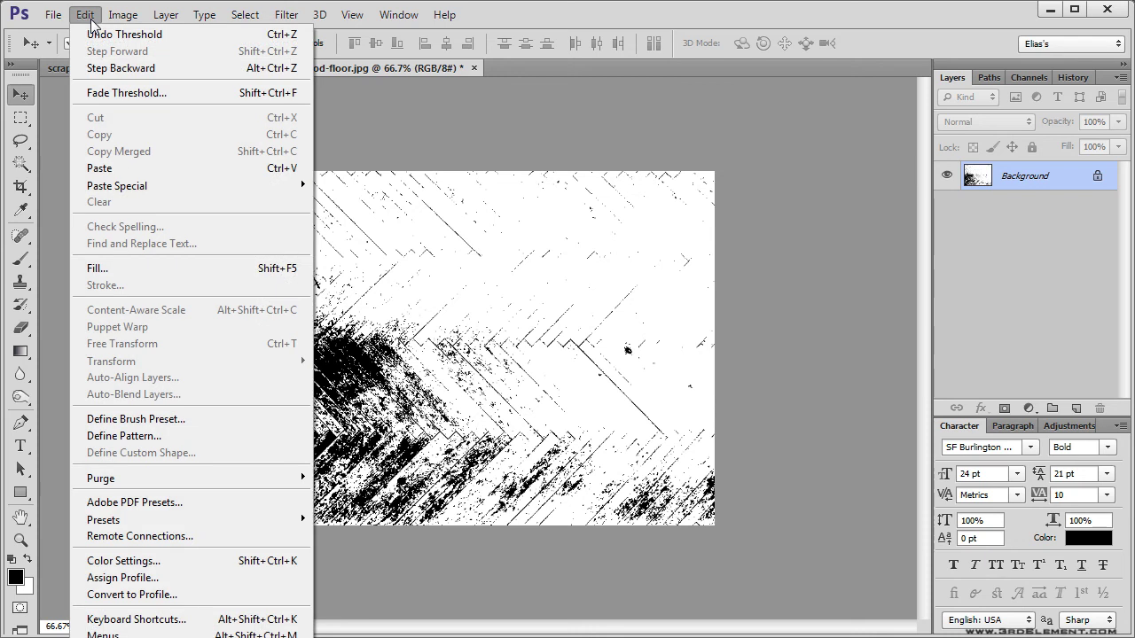
click(229, 419)
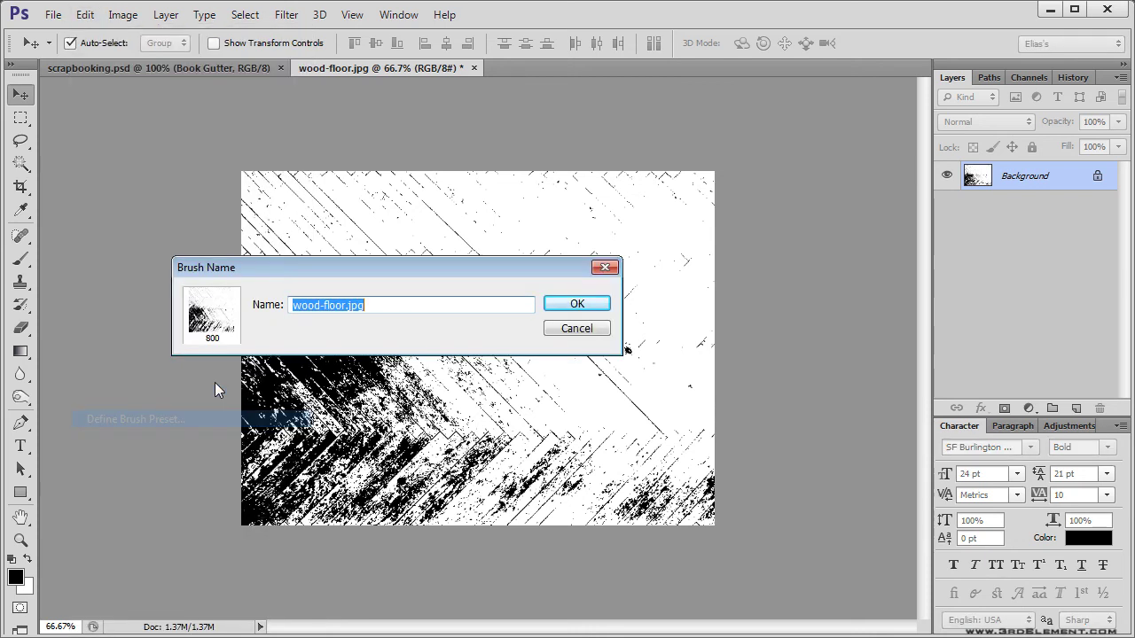
click(578, 303)
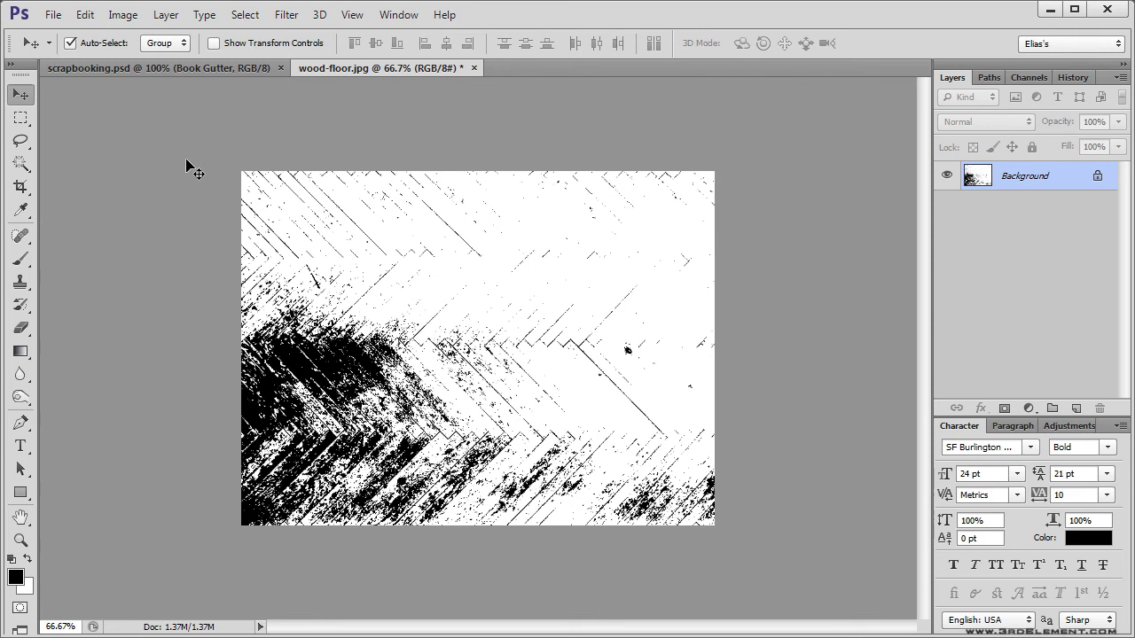
Check the wood-floor image's pixel dimensions without resizing it, and close the image without saving.
click(137, 21)
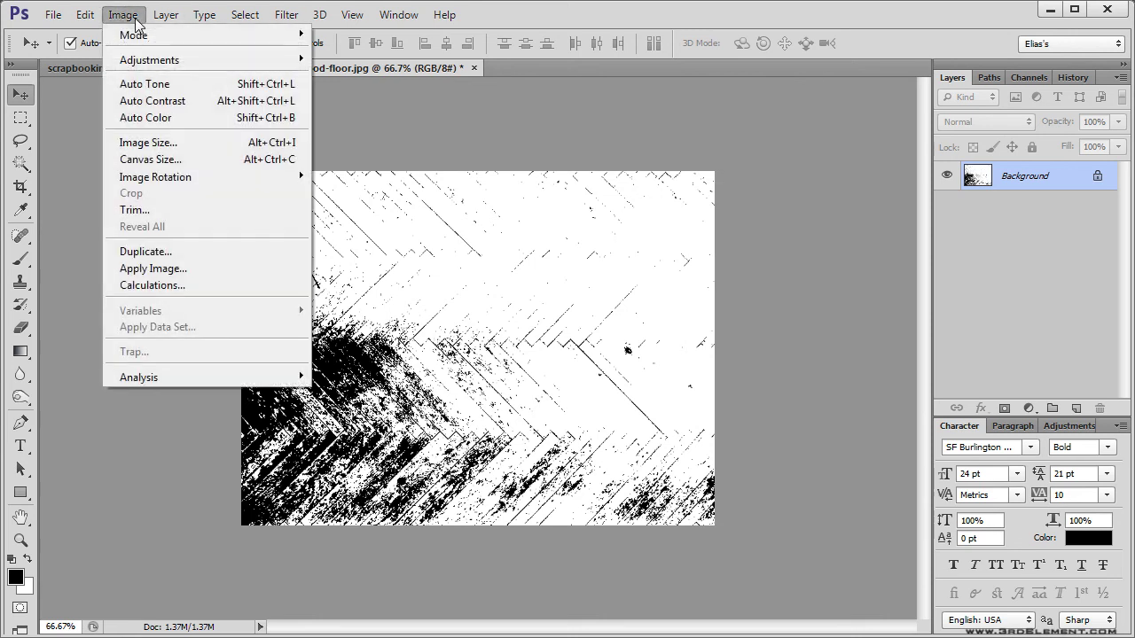
click(209, 149)
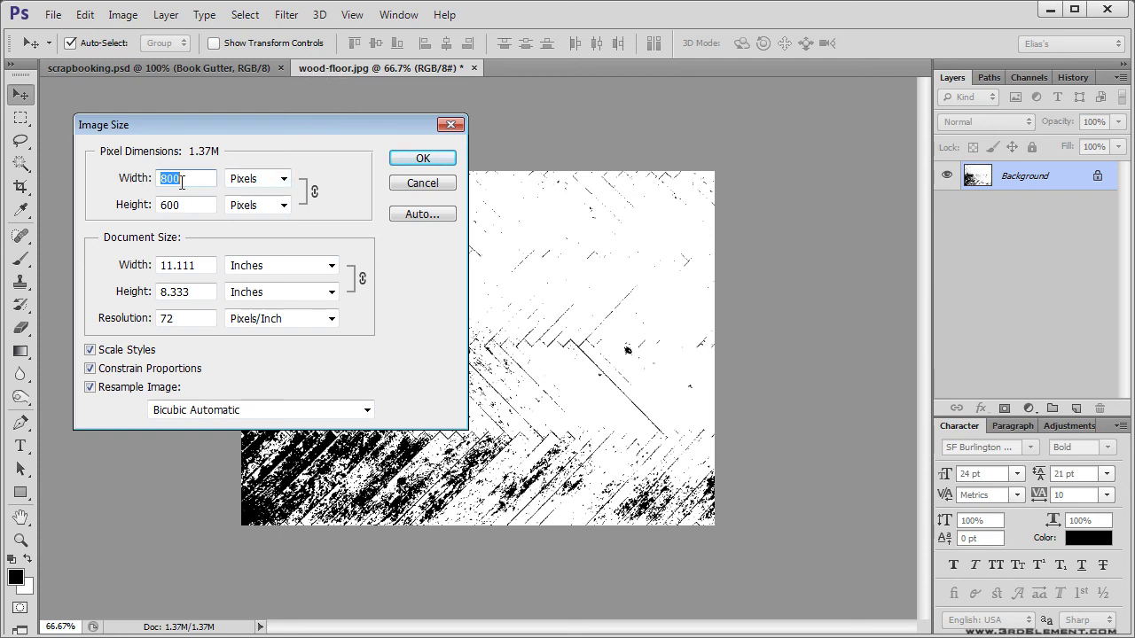
click(400, 184)
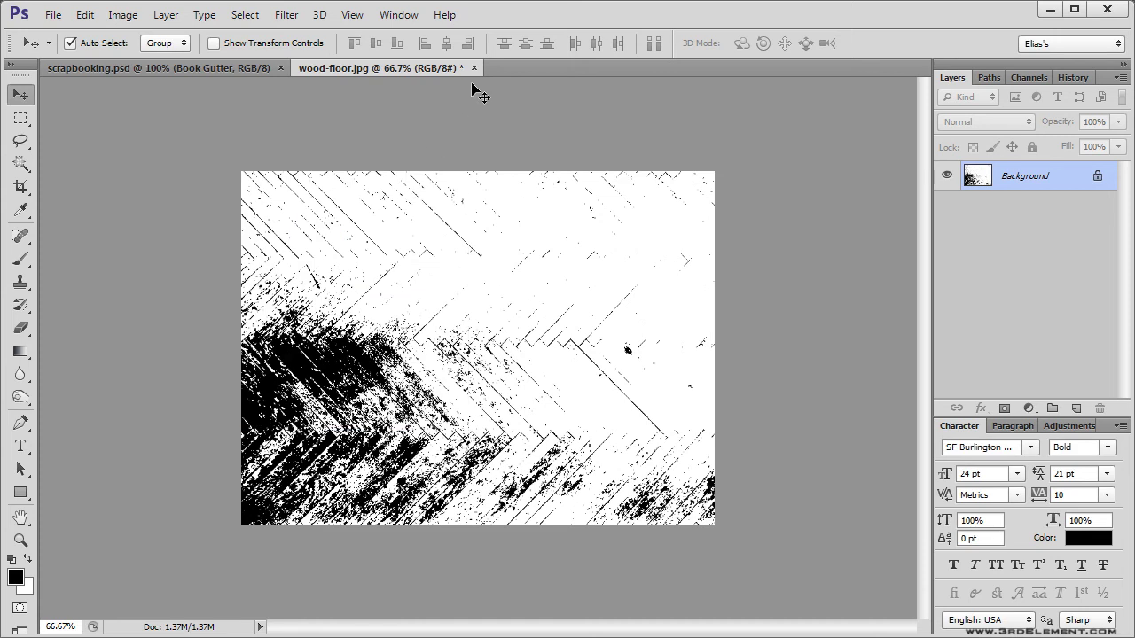
click(475, 69)
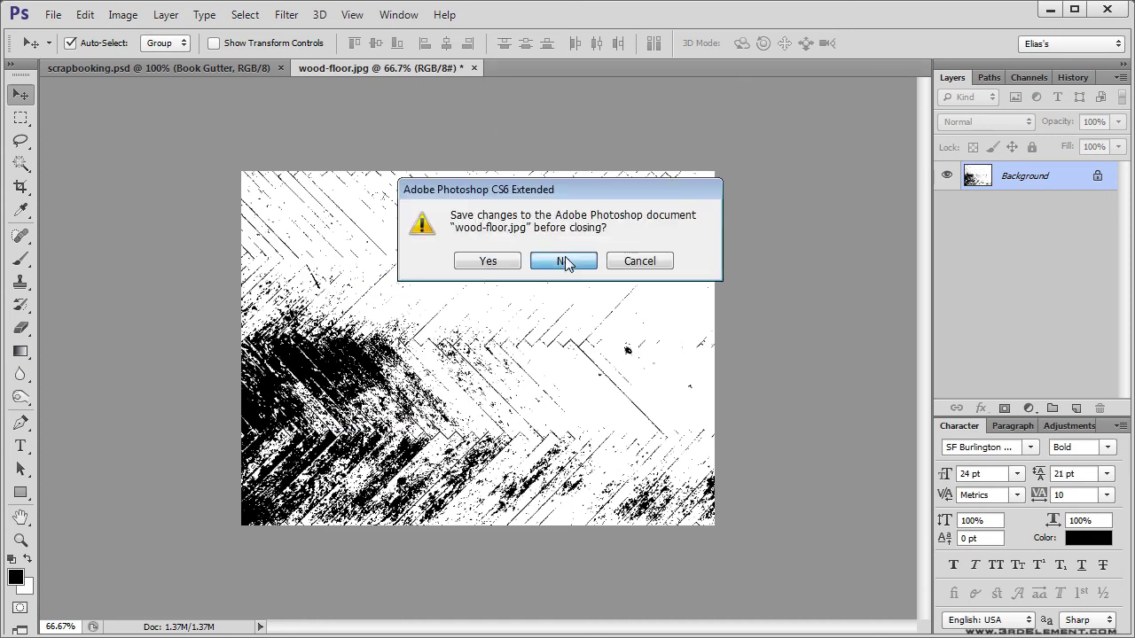
click(567, 260)
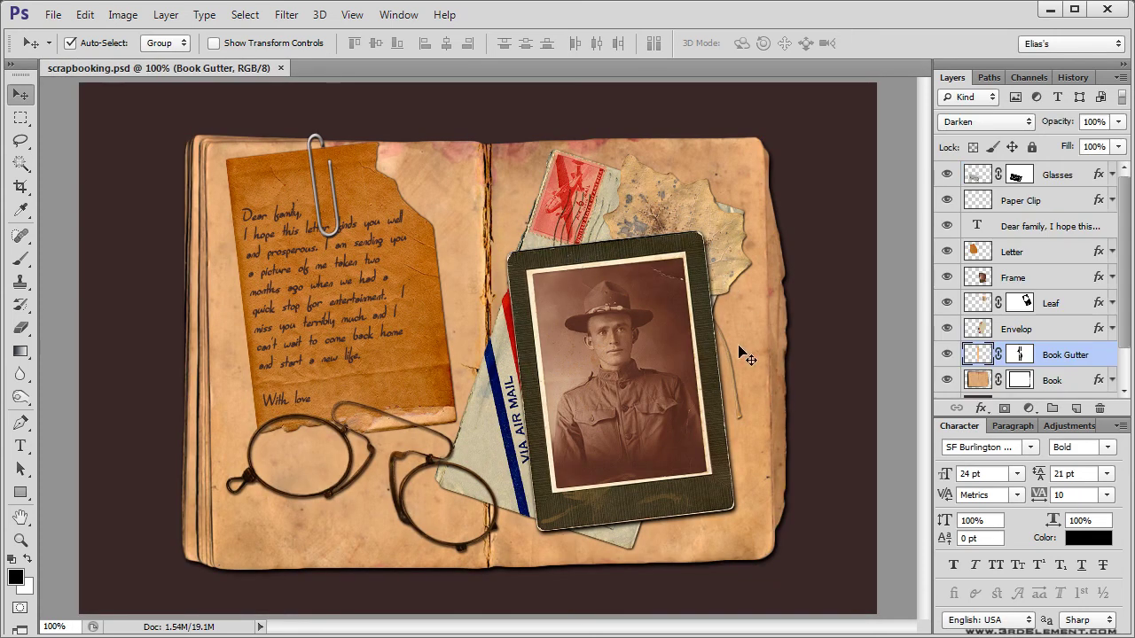
Add a new empty layer directly above the Book layer.
key(alt+bracketleft)
drag(1128, 331, 1130, 357)
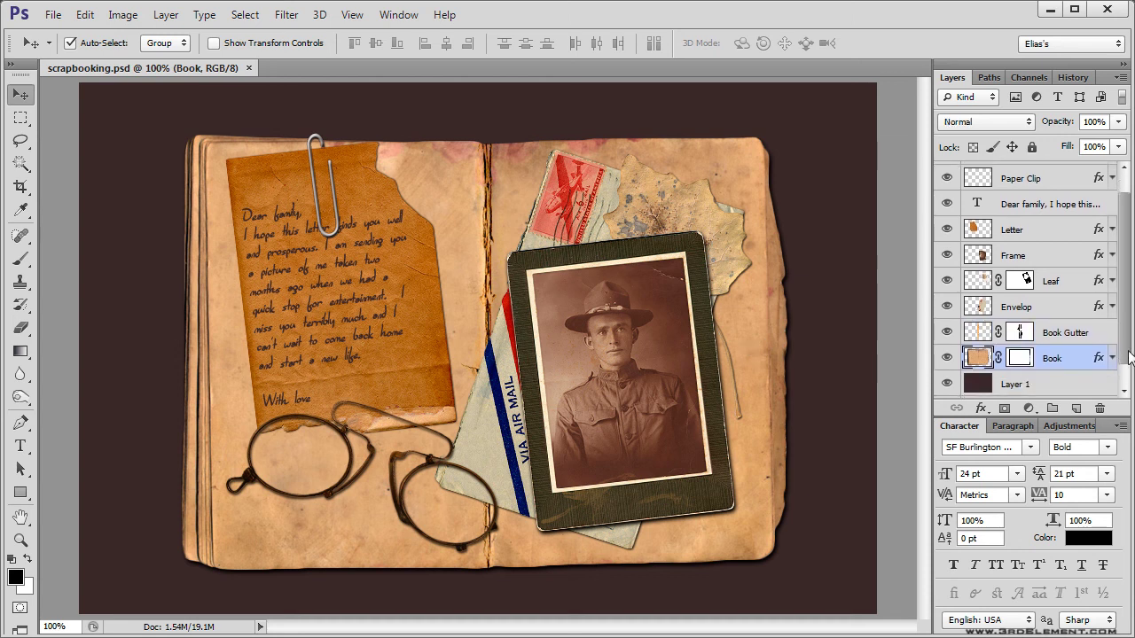
click(1076, 408)
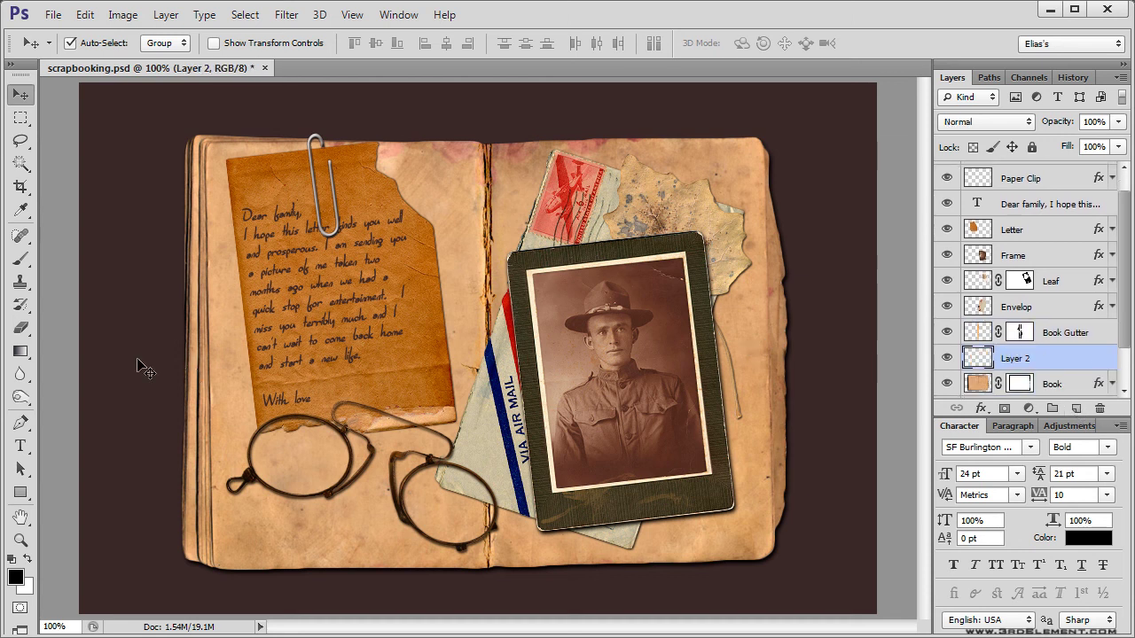
Choose the wood-floor.jpg preset at 800 px as the Brush tool's tip.
key(b)
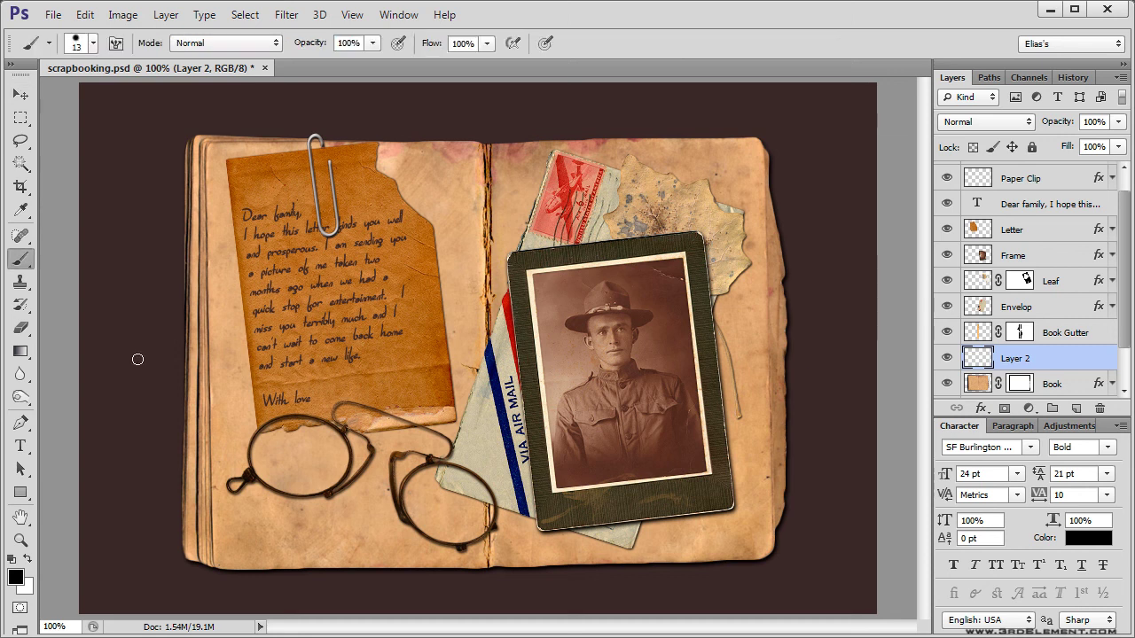
click(94, 47)
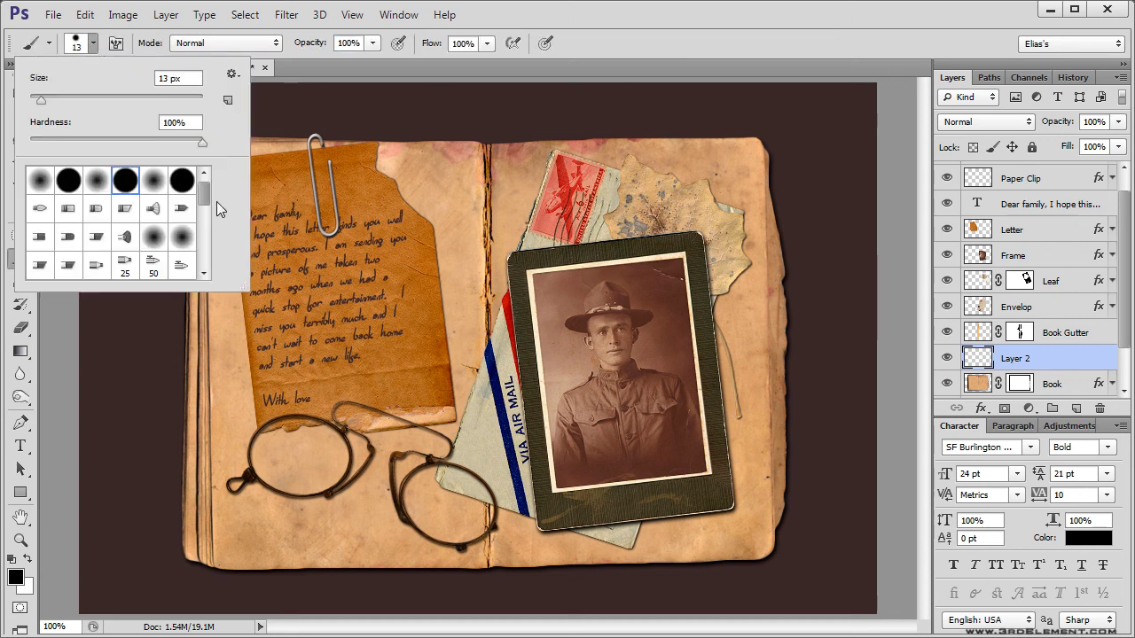
drag(204, 190, 206, 258)
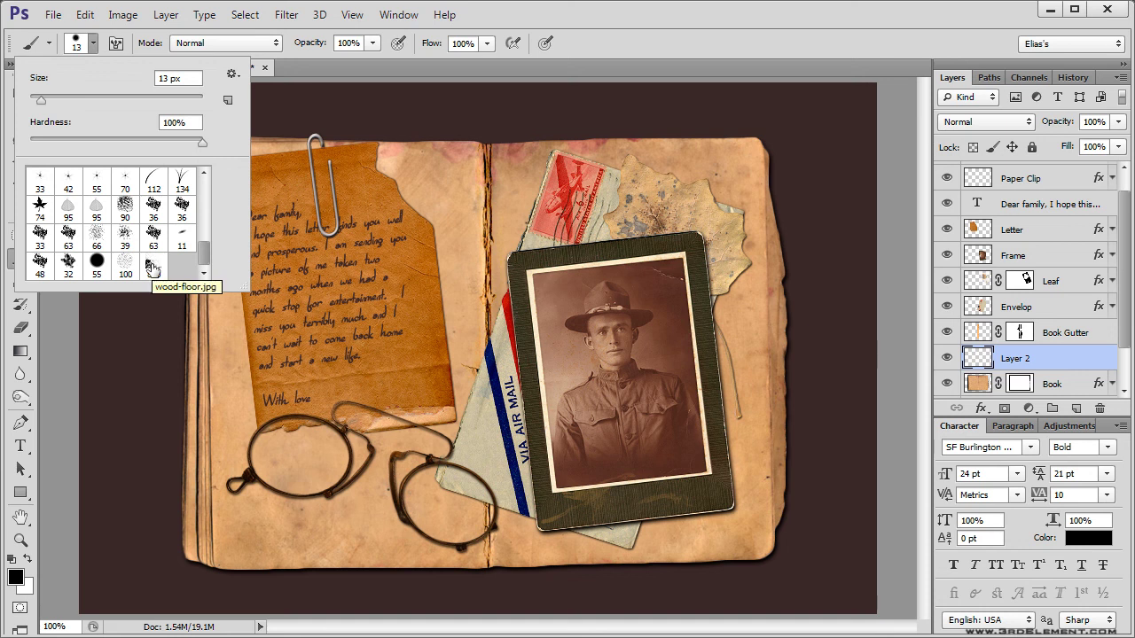
click(152, 268)
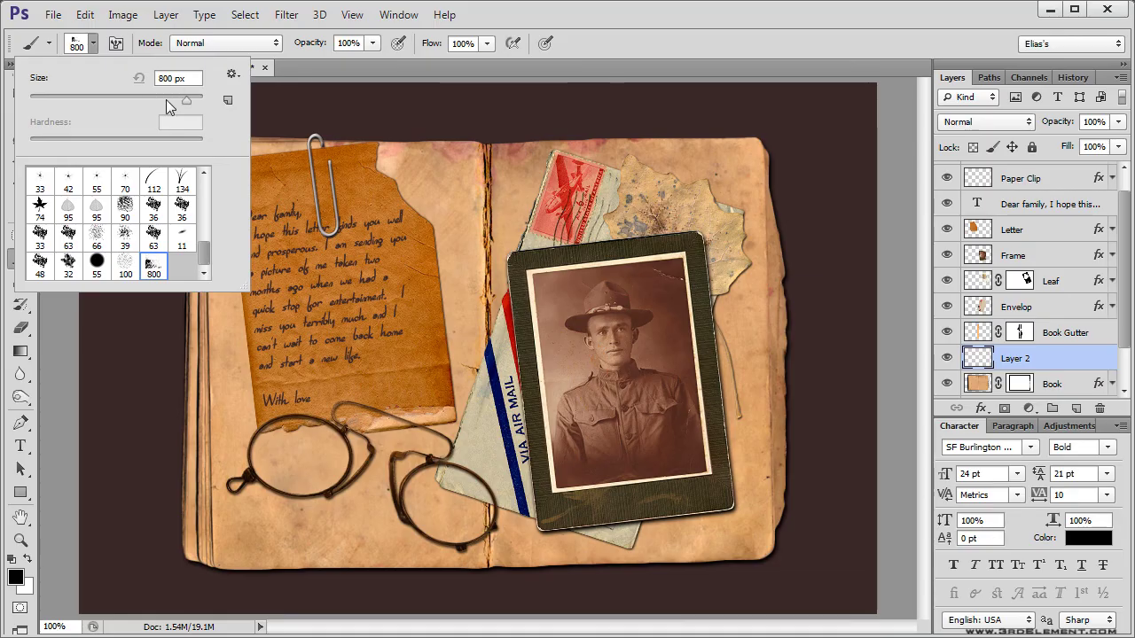
Stamp the wood-floor brush once in black at 400 px over the lower half of the right page.
key(Return)
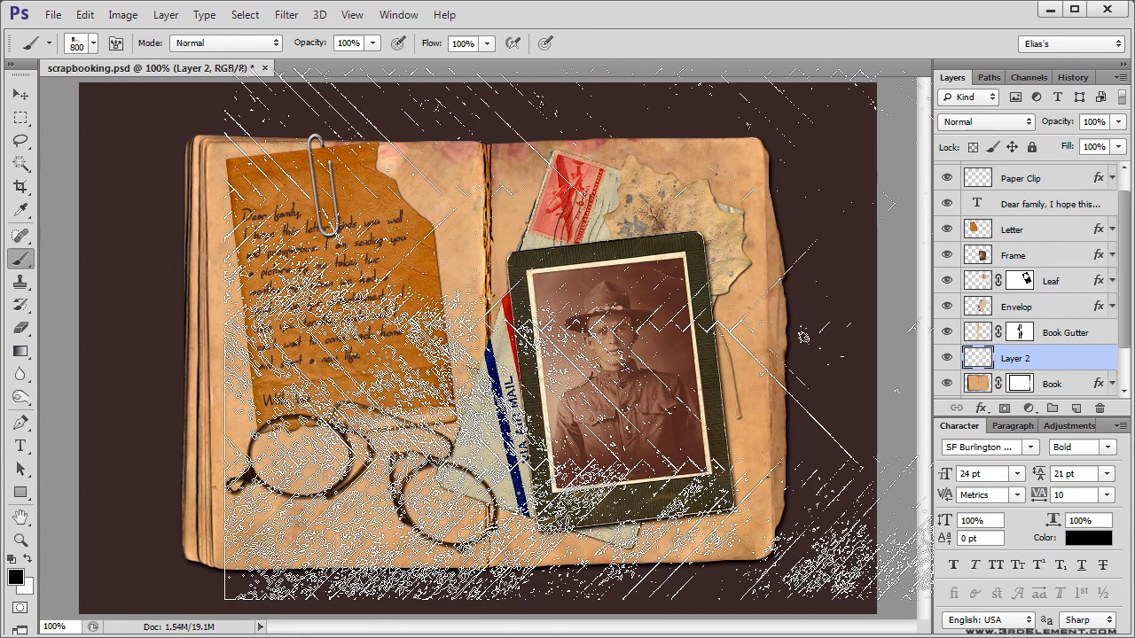
key(bracketleft)
key(bracketleft)
key(bracketleft)
key(bracketleft)
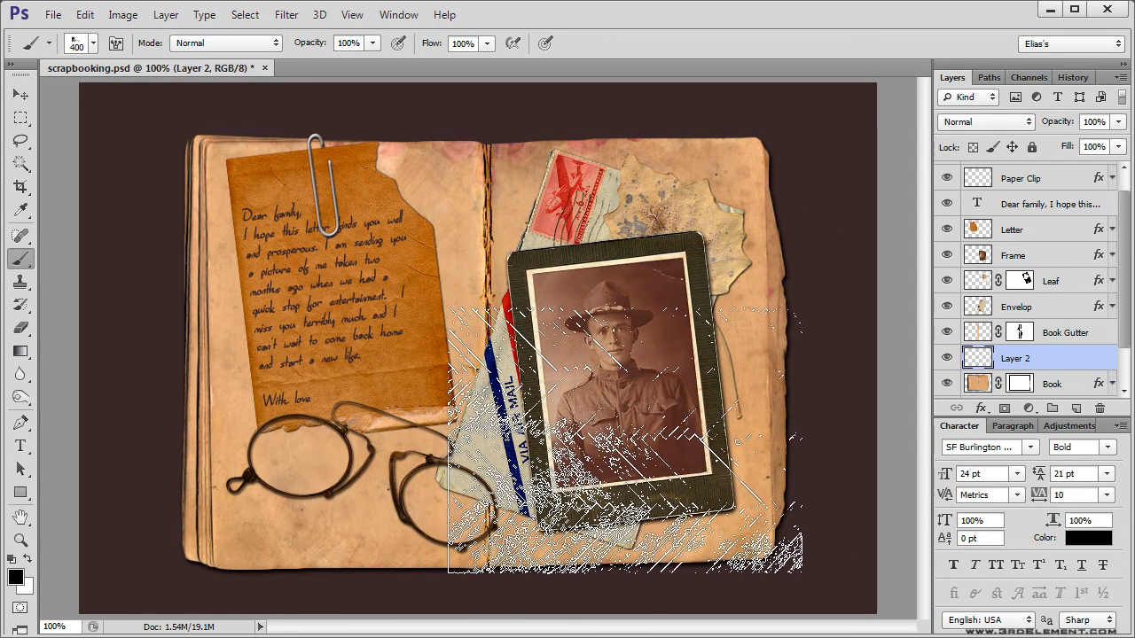
drag(567, 585, 737, 440)
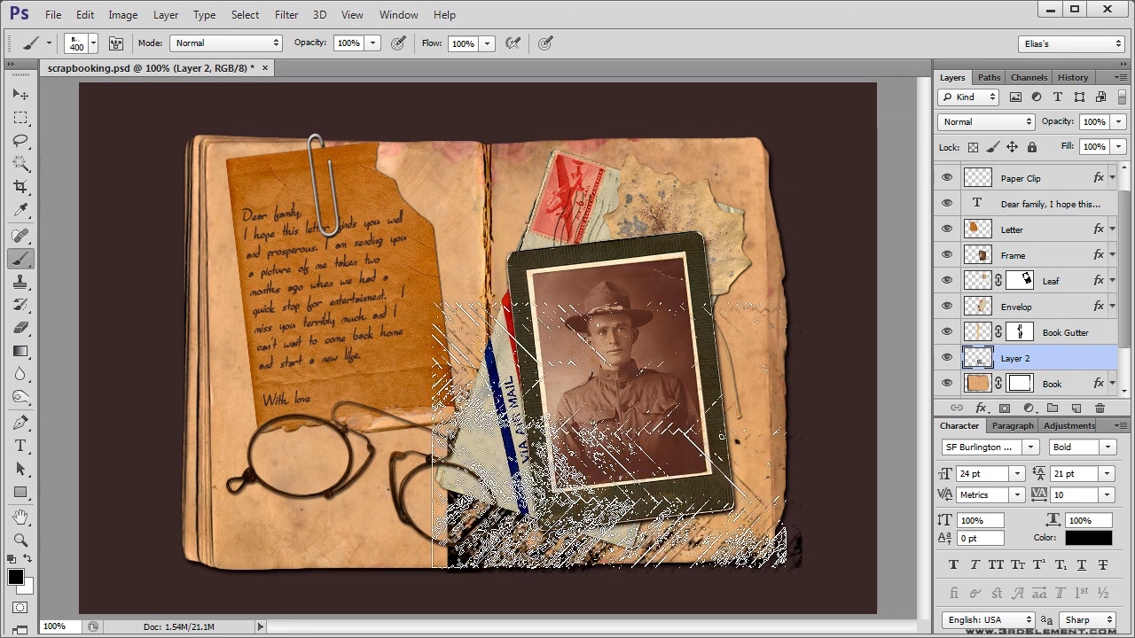
Flip the stamped wood-floor texture horizontally with Free Transform and apply the transformation.
key(v)
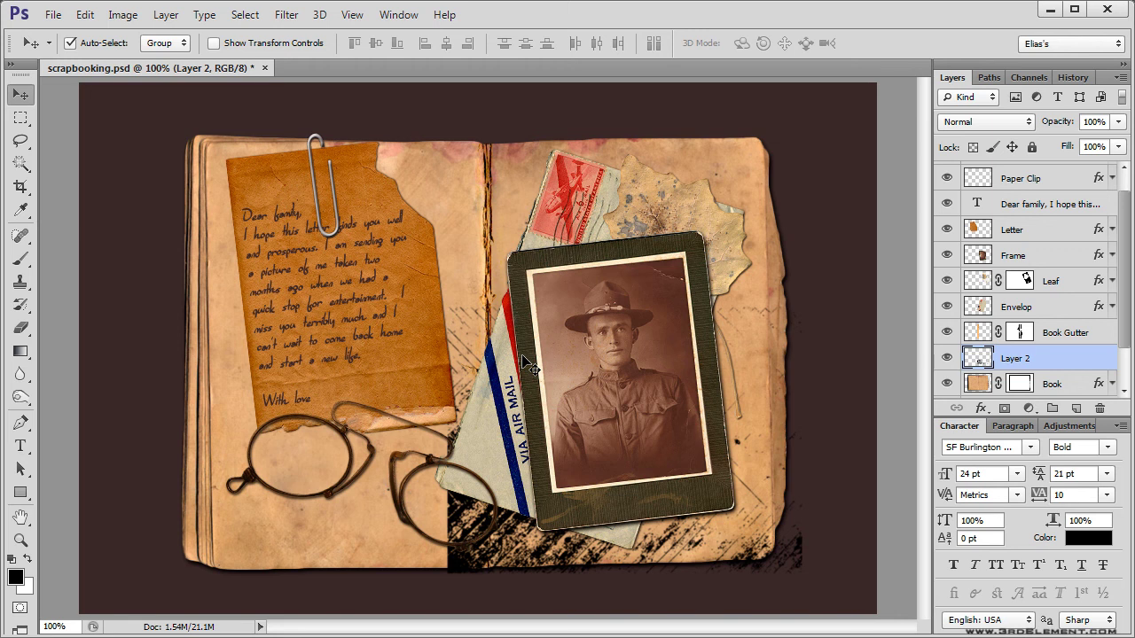
key(ctrl+t)
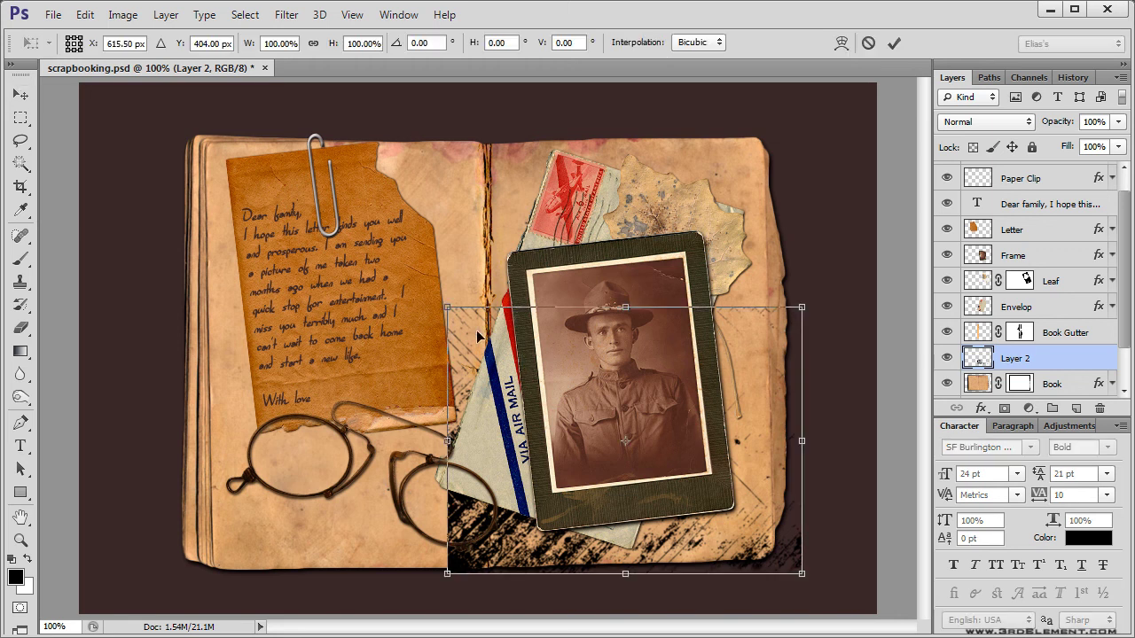
right_click(467, 318)
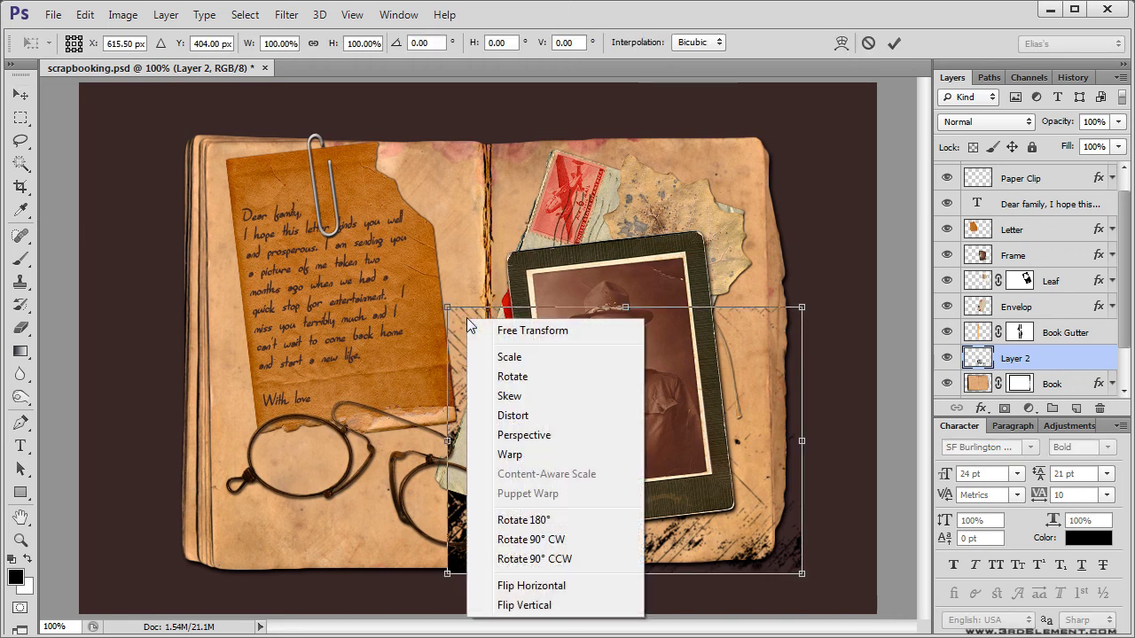
click(579, 585)
click(894, 42)
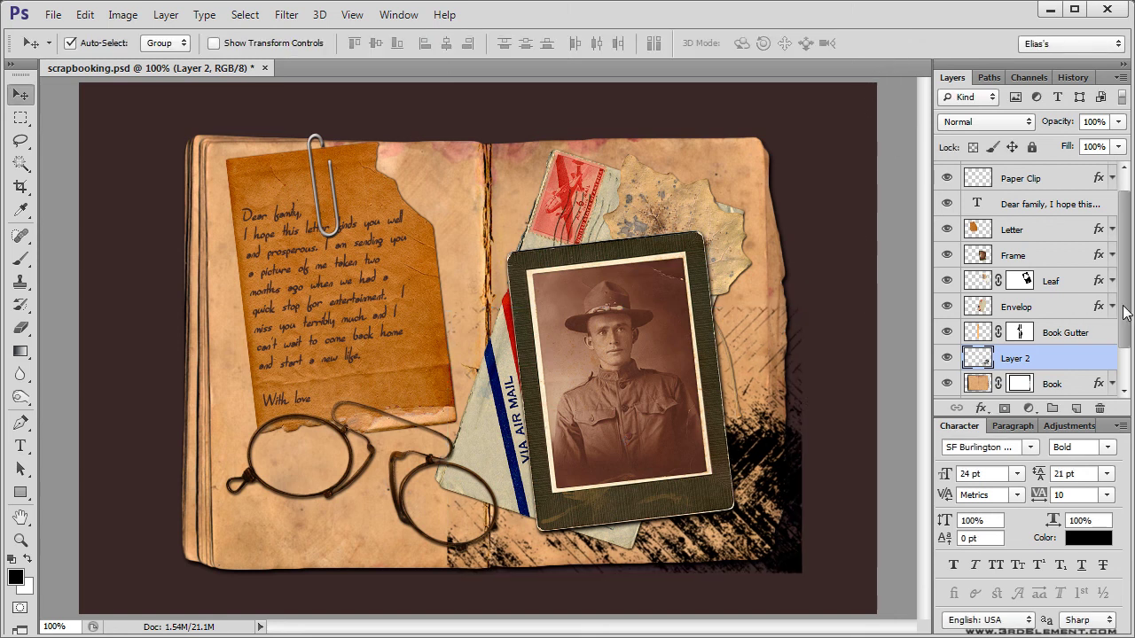
Rename the stamped texture's layer as Wood Floor.
drag(1125, 310, 1124, 326)
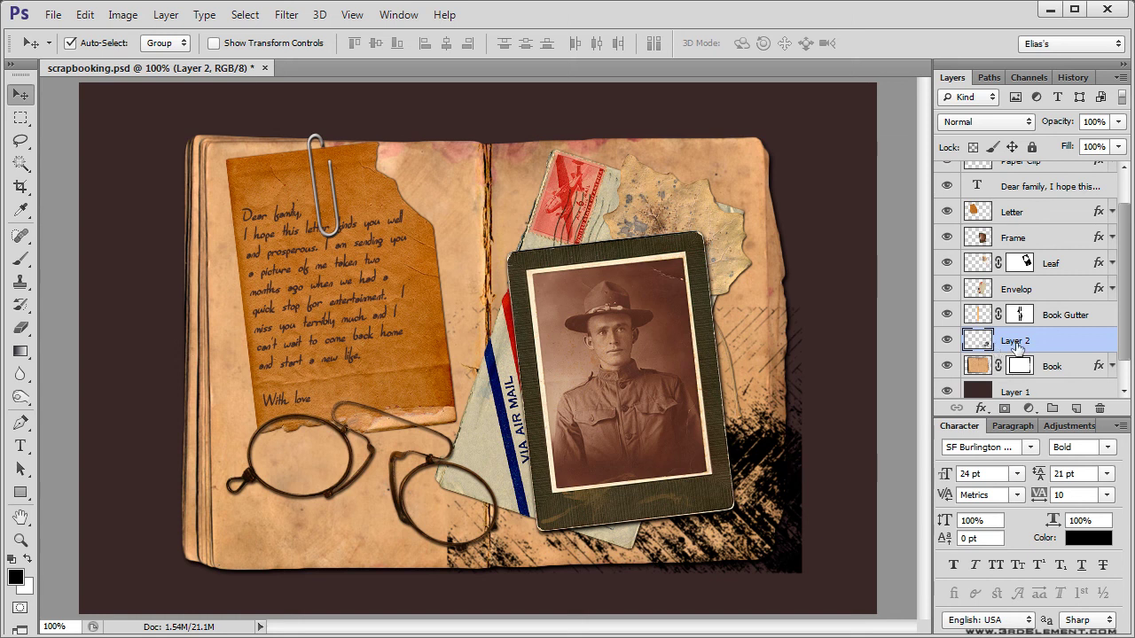
double_click(1014, 345)
text(Wood Floor)
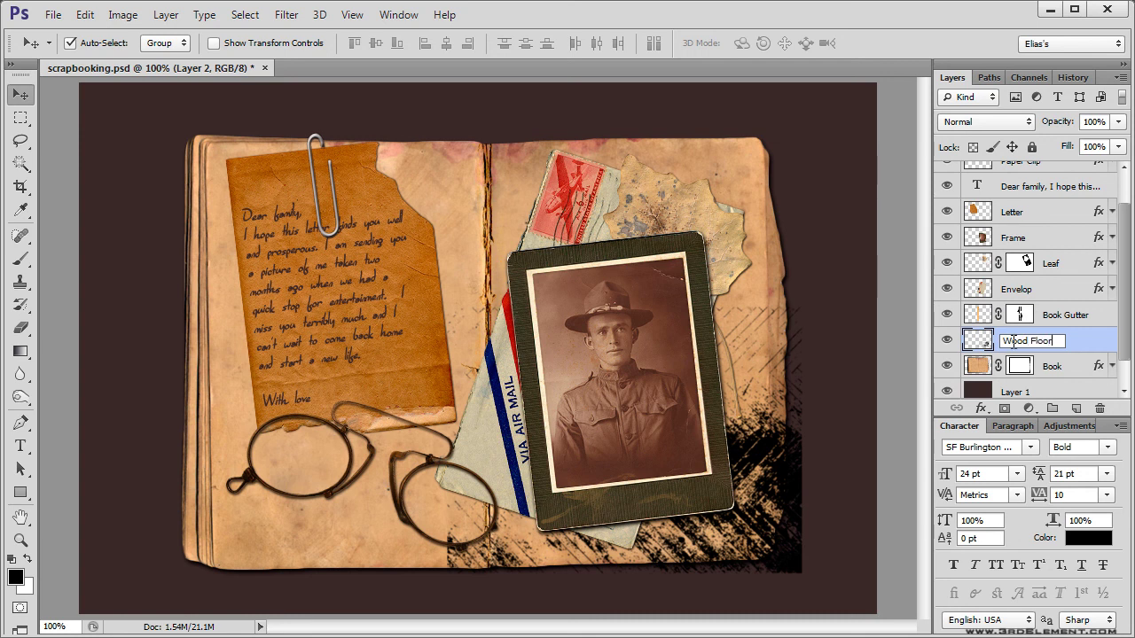
key(Return)
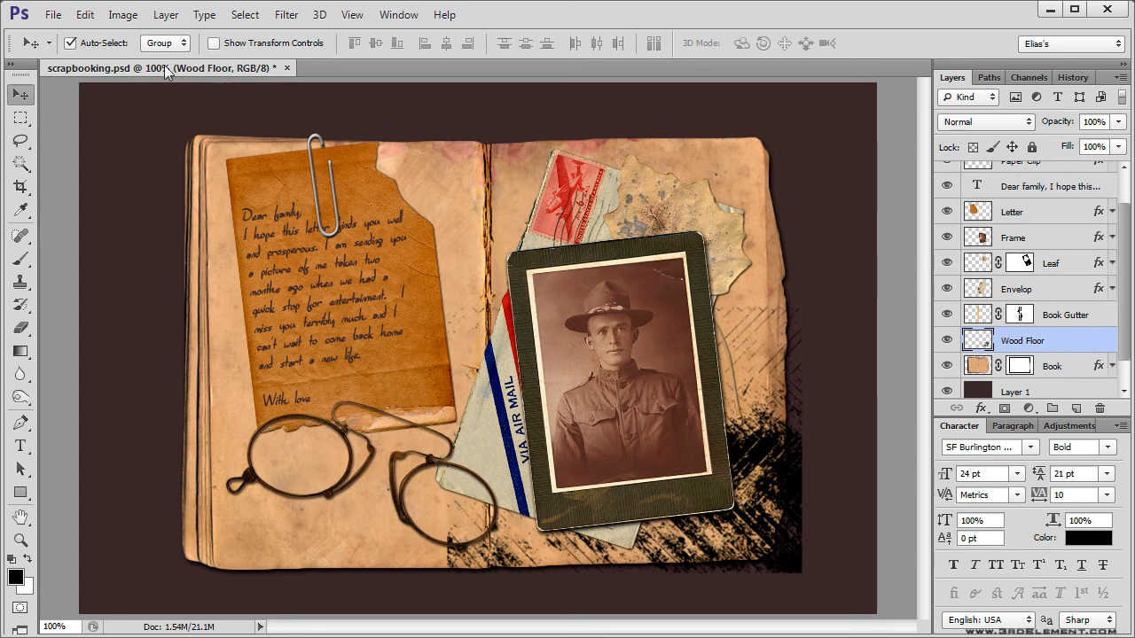
Clip the Wood Floor layer to the Book layer with a clipping mask.
click(173, 20)
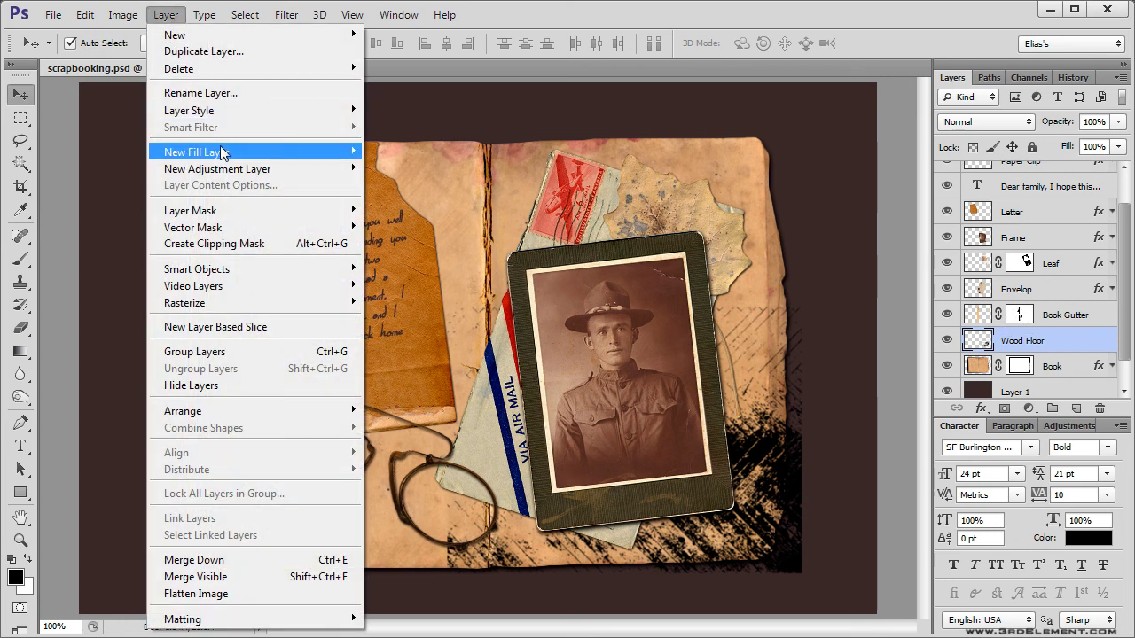
click(282, 246)
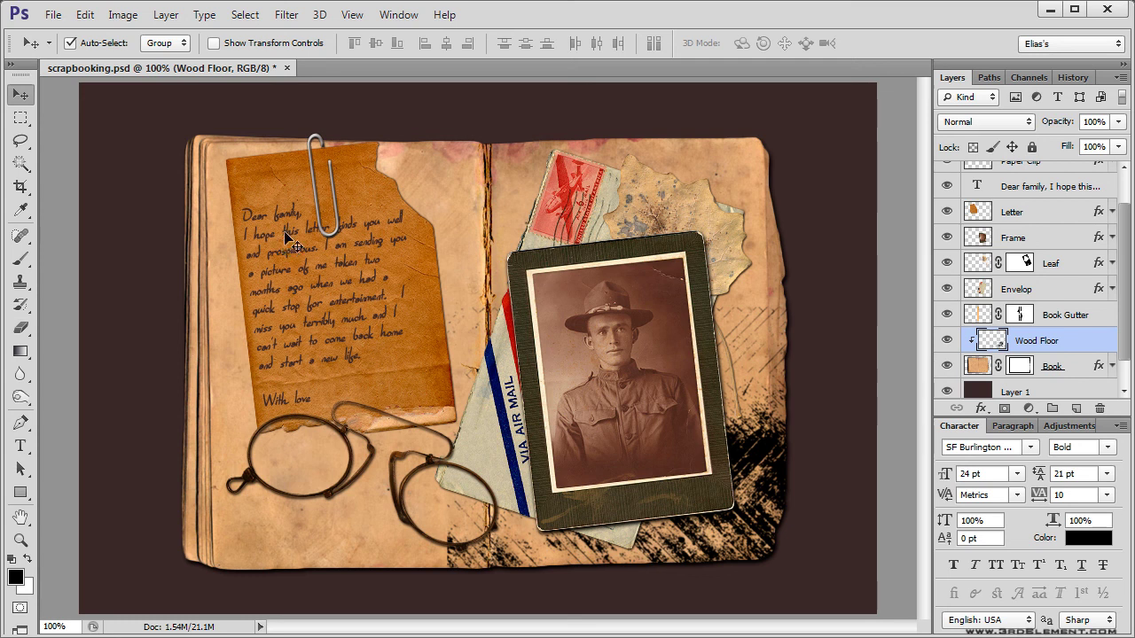
key(ctrl+alt+g)
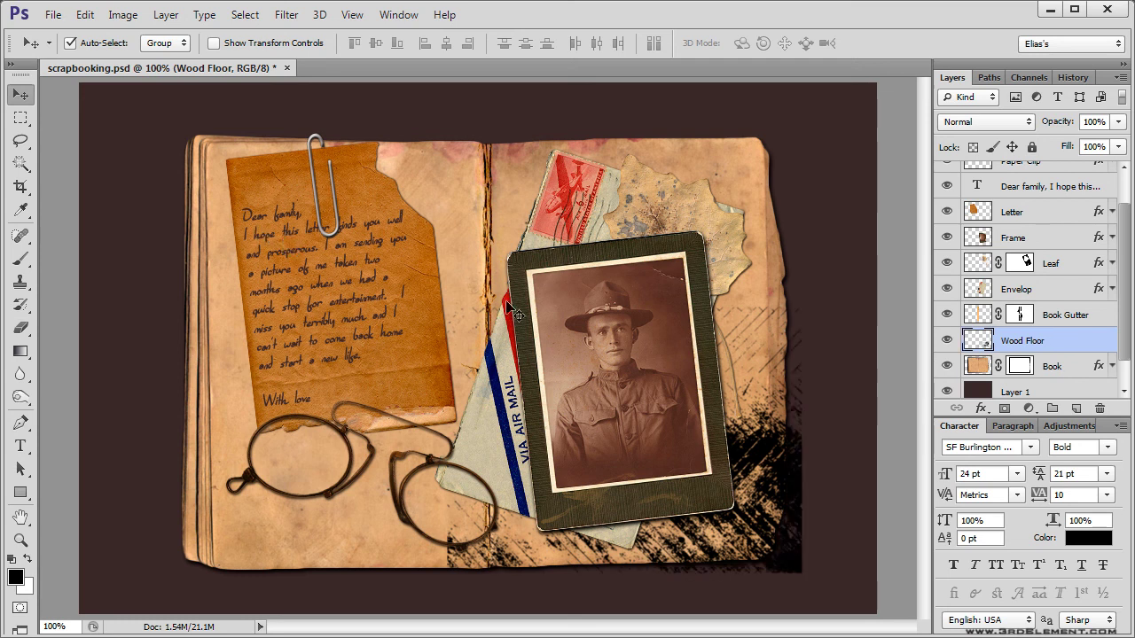
alt+click(1077, 348)
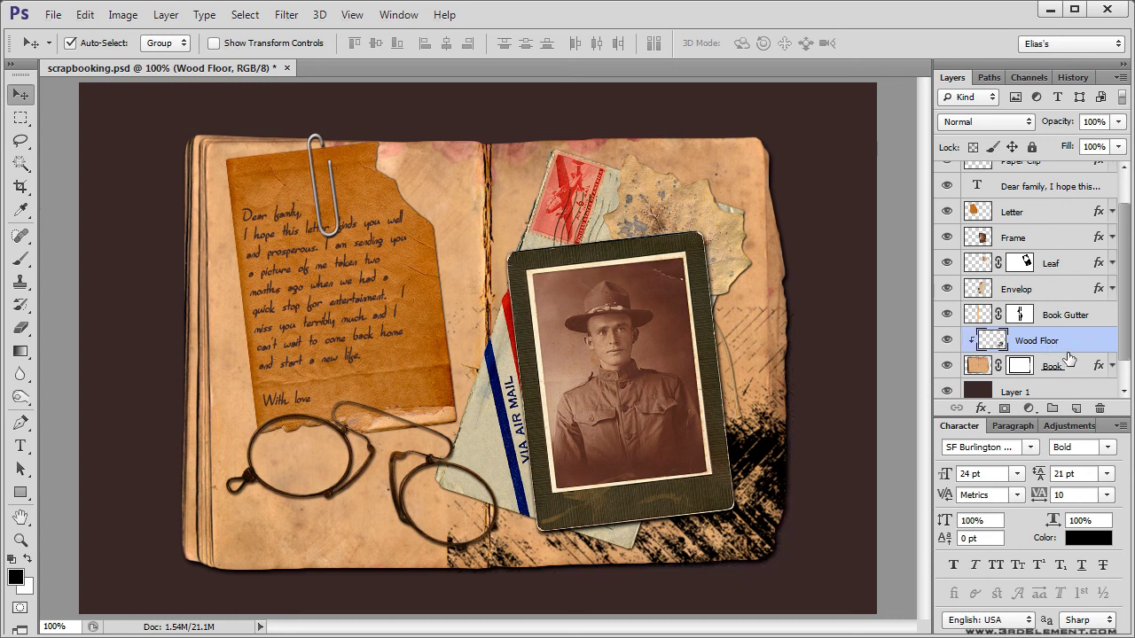
Set the Wood Floor layer's blend mode to Soft Light.
click(1004, 124)
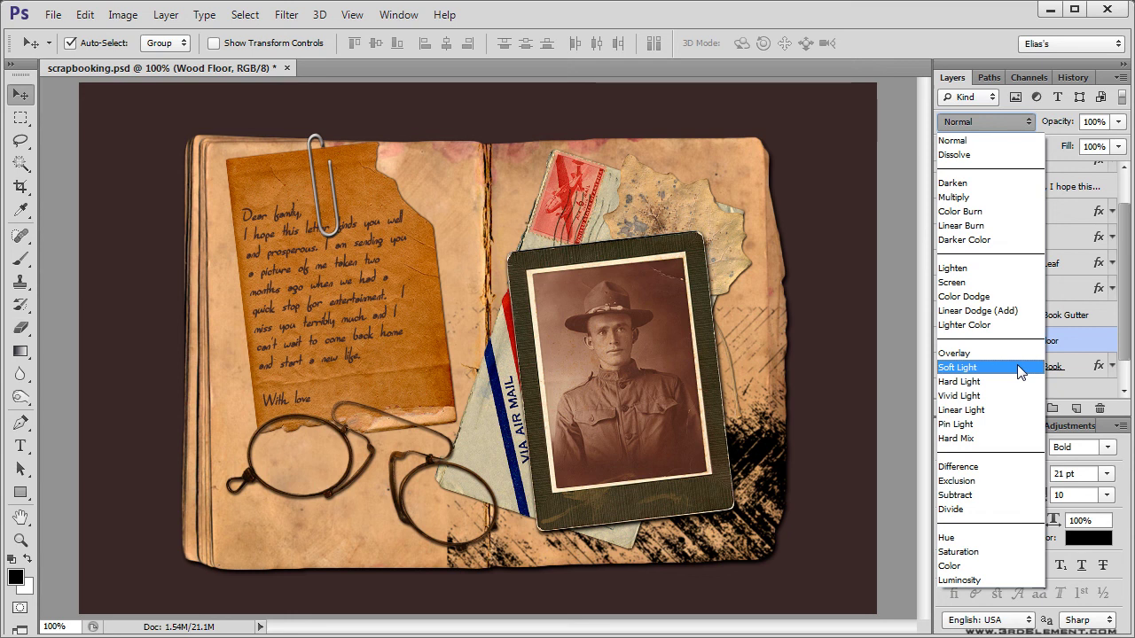
click(1005, 124)
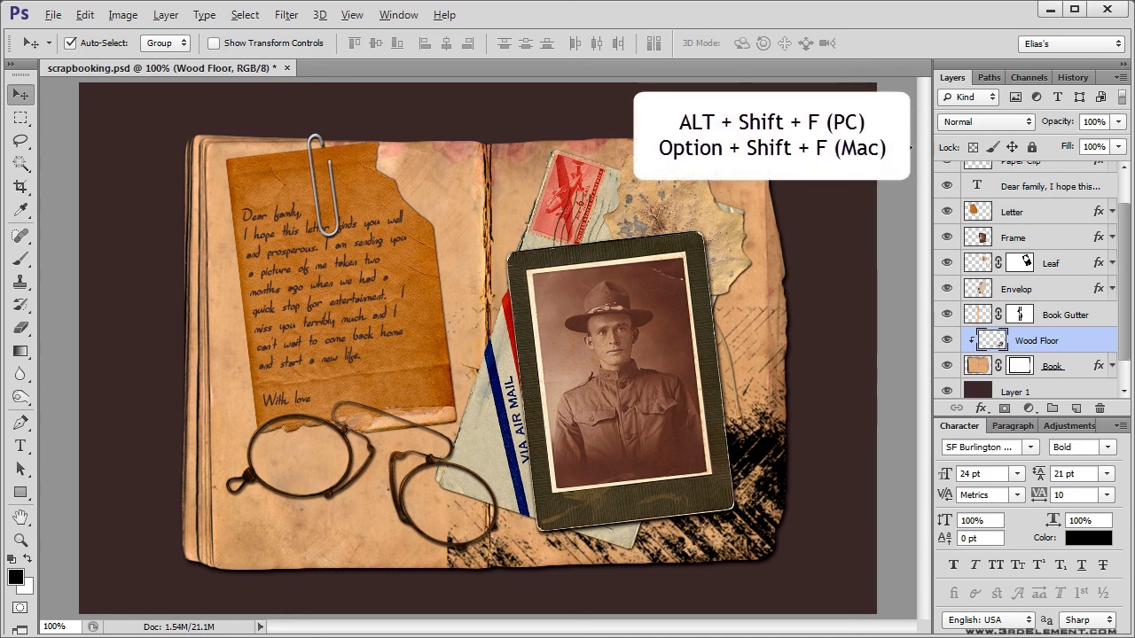
key(alt+shift+f)
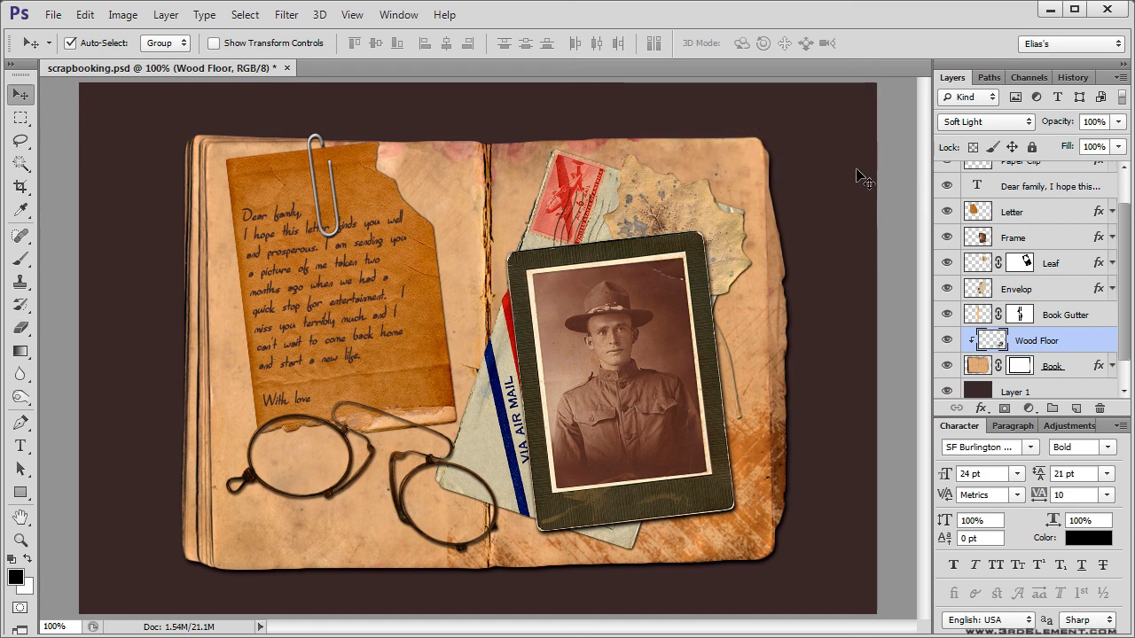
Add a layer mask that reveals all to the Wood Floor layer.
click(162, 18)
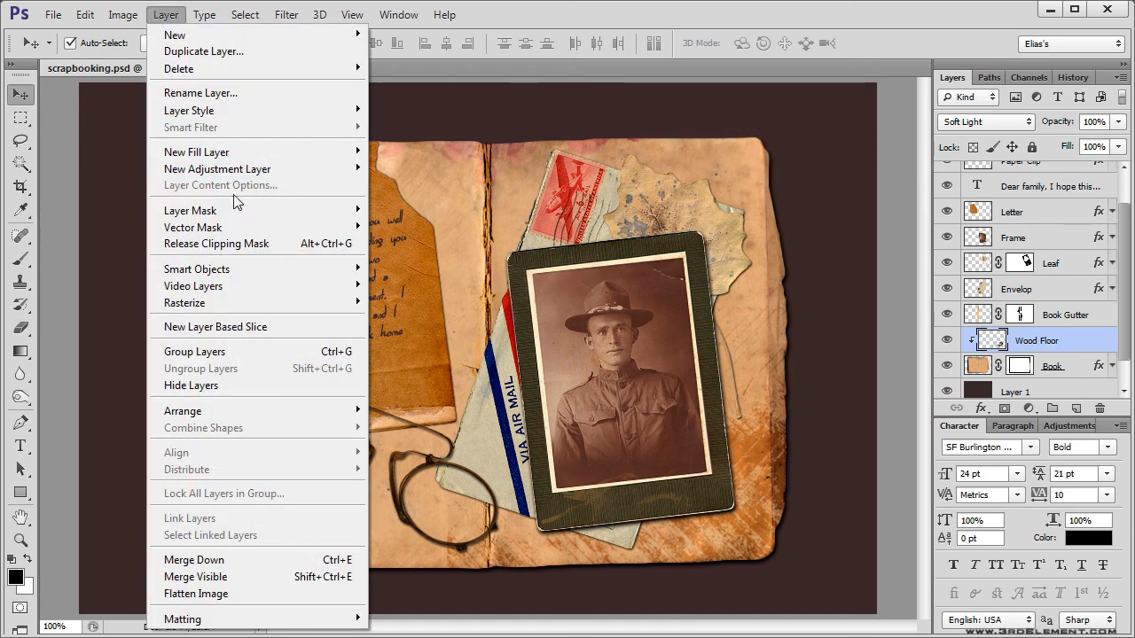
mouse_move(243, 210)
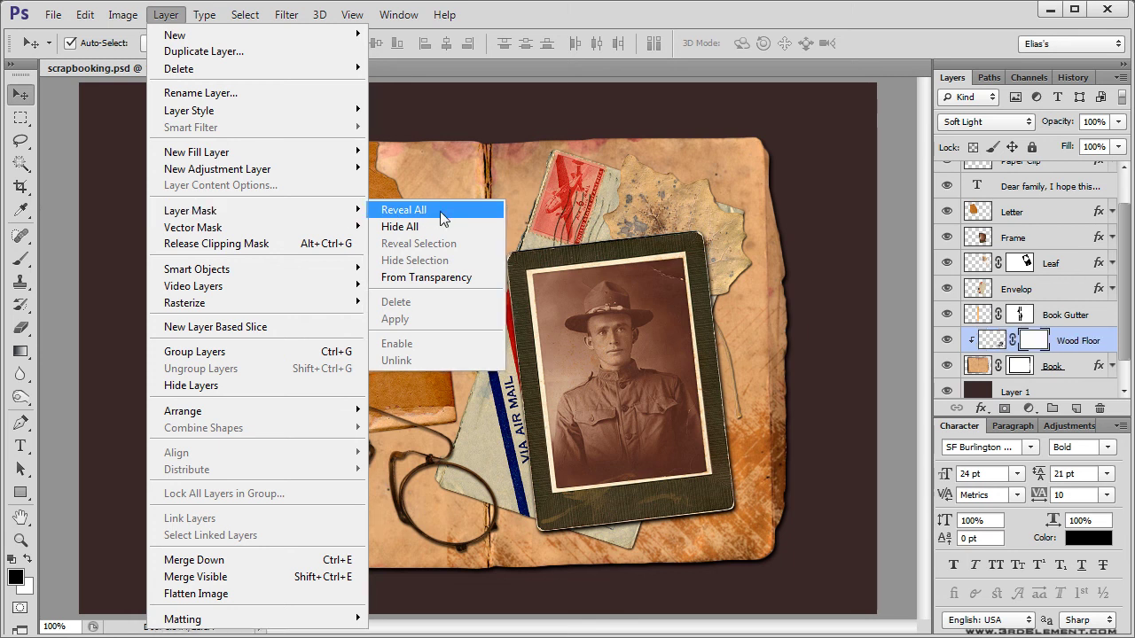
click(411, 212)
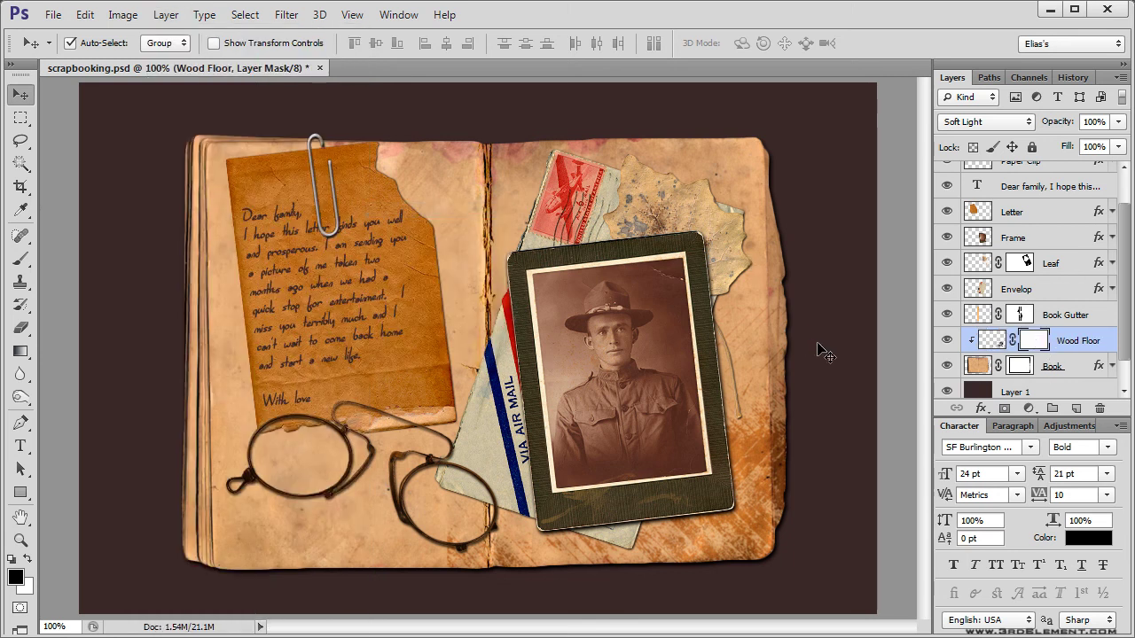
Choose a soft round Brush tip with 0% hardness and set its size to 95 px.
key(b)
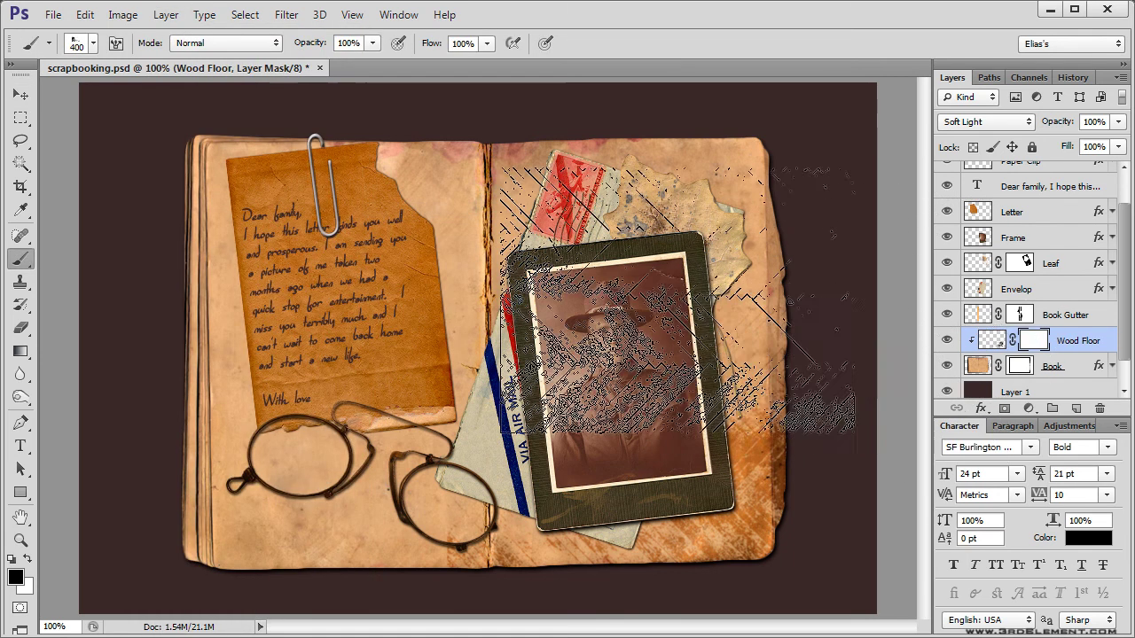
click(93, 43)
drag(204, 251, 206, 190)
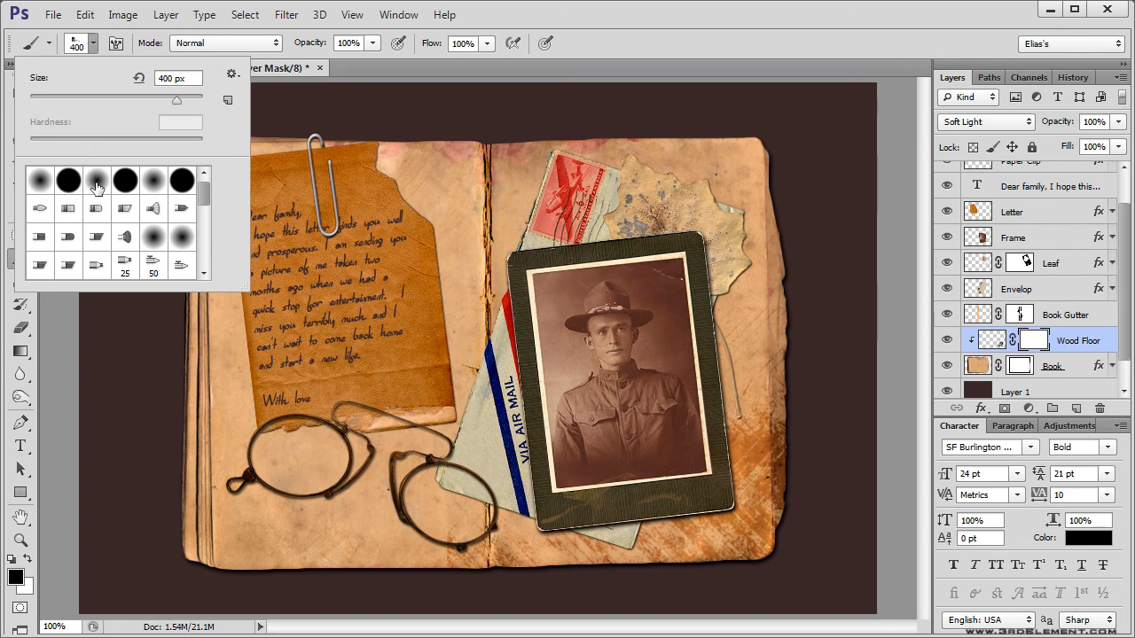
click(96, 187)
drag(178, 100, 171, 106)
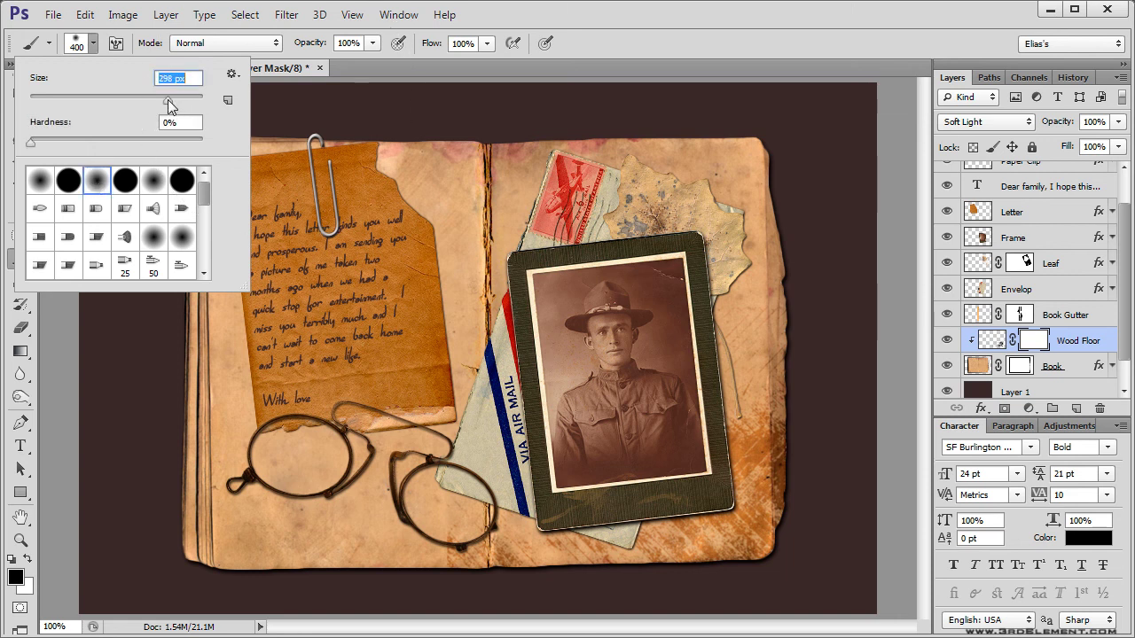
click(275, 68)
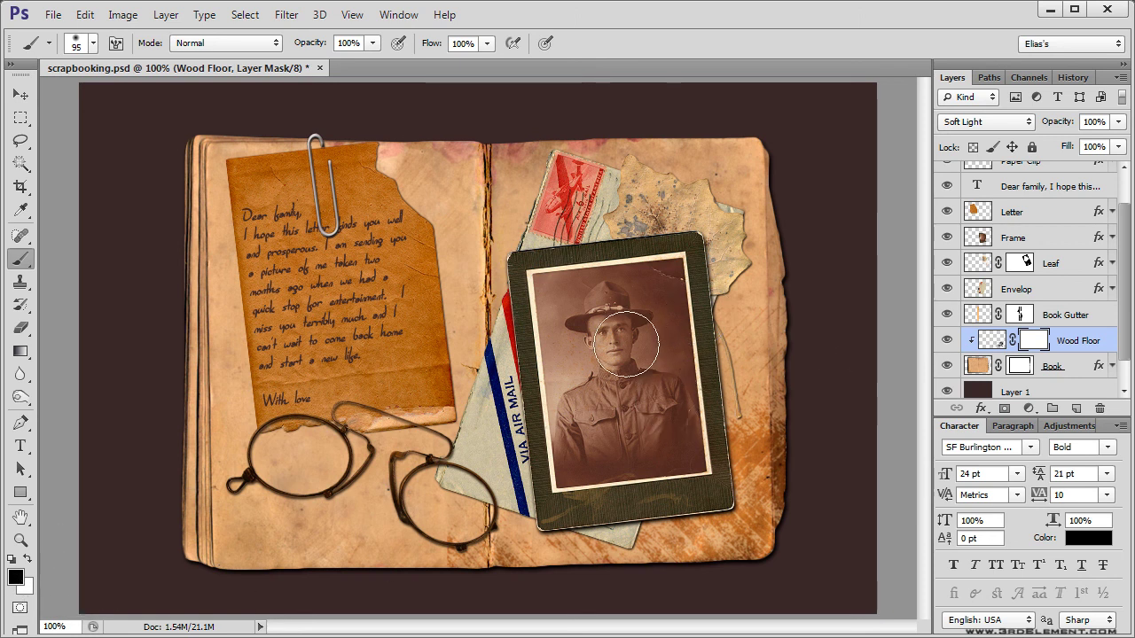
Paint black on the Wood Floor mask to hide the texture's hard upper and left edges on the book.
drag(781, 299, 443, 294)
mouse_move(415, 530)
mouse_down()
mouse_move(453, 398)
mouse_move(483, 365)
mouse_move(554, 366)
mouse_move(782, 324)
mouse_up()
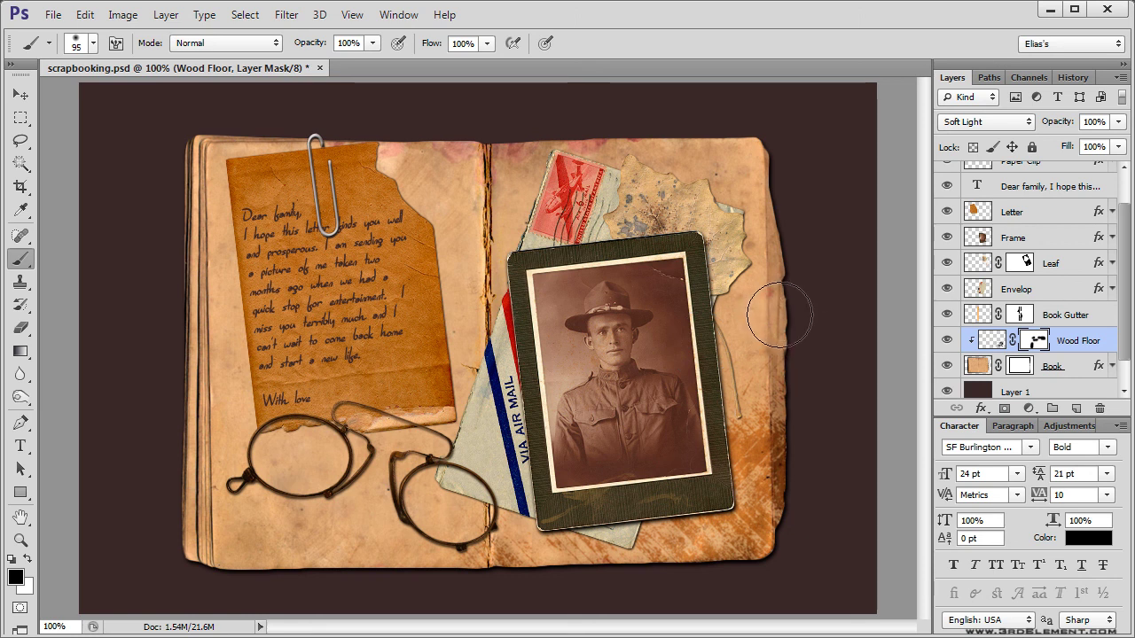
key(v)
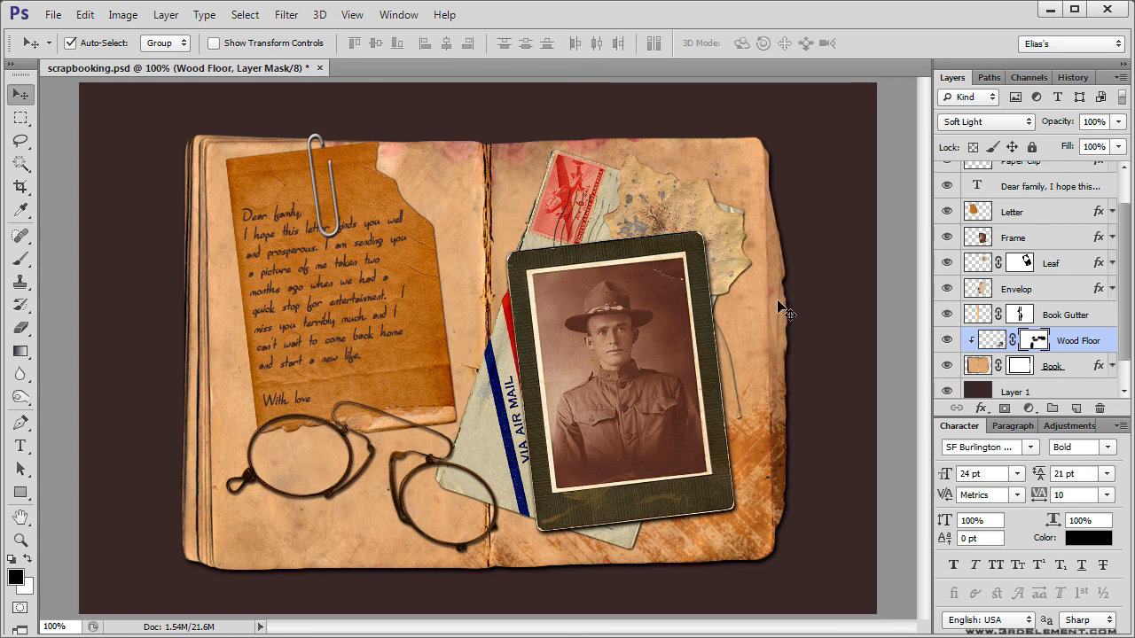
Open the two coffee-stain images paxton_prints_paper_collection_one-11.jpg and paxton_prints_paper_collection_one-12.jpg from the Scrapbooking folder.
click(51, 15)
click(82, 52)
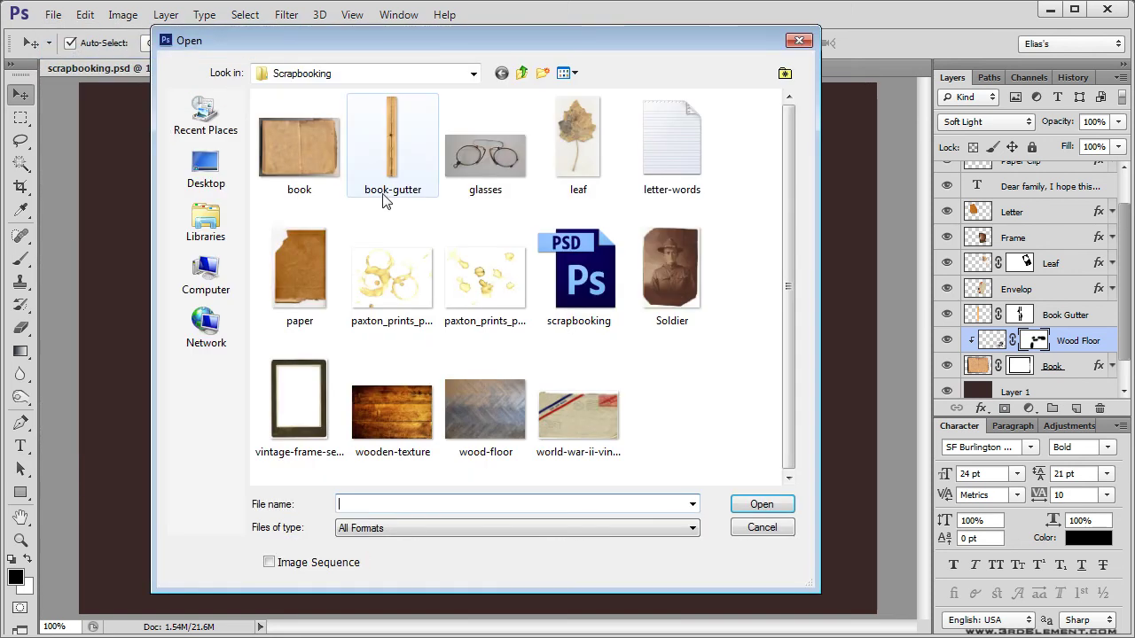
click(393, 295)
shift+click(472, 293)
click(786, 509)
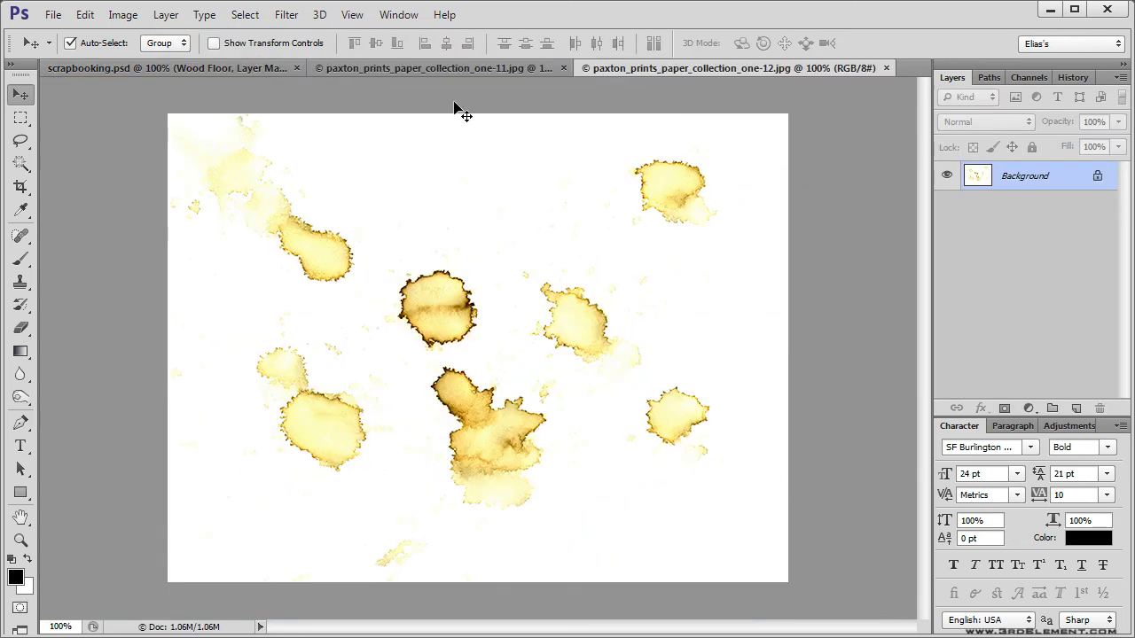
Select and copy the entire paxton_prints_paper_collection_one-11.jpg image.
click(439, 68)
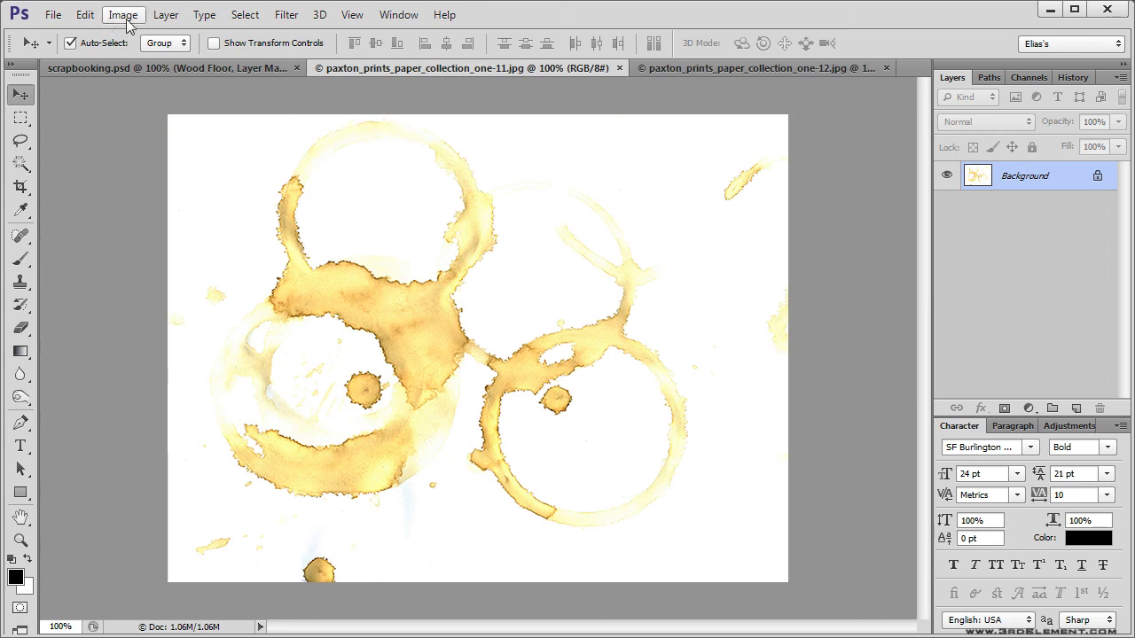
click(245, 14)
click(248, 35)
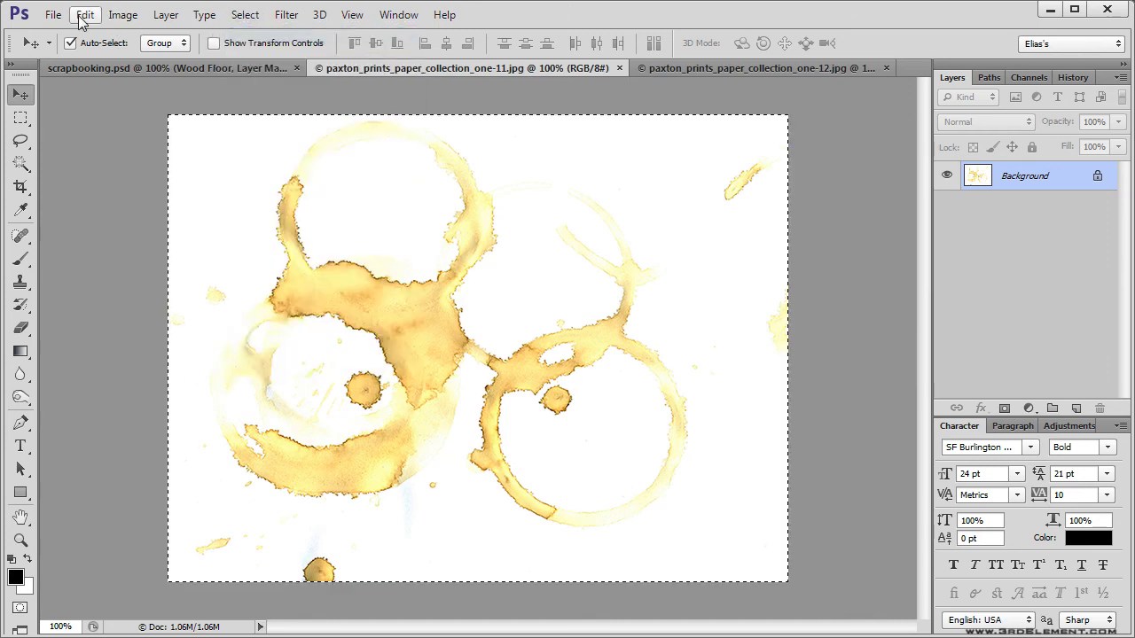
click(85, 14)
click(100, 133)
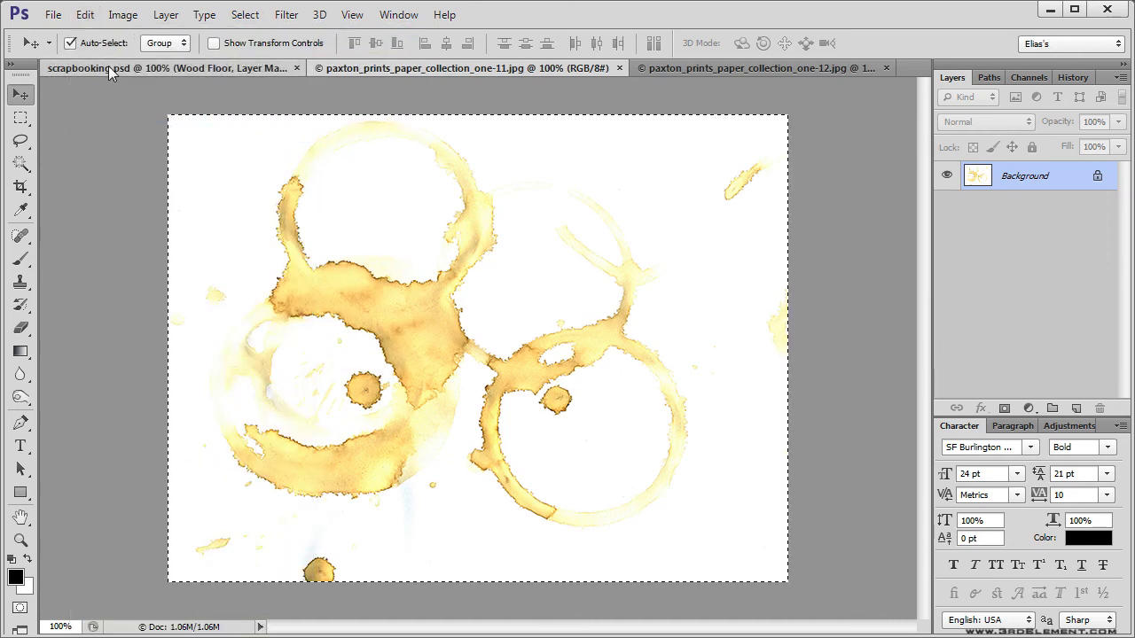
Paste the coffee-stain image into scrapbooking.psd directly above the Book layer.
click(108, 66)
click(458, 184)
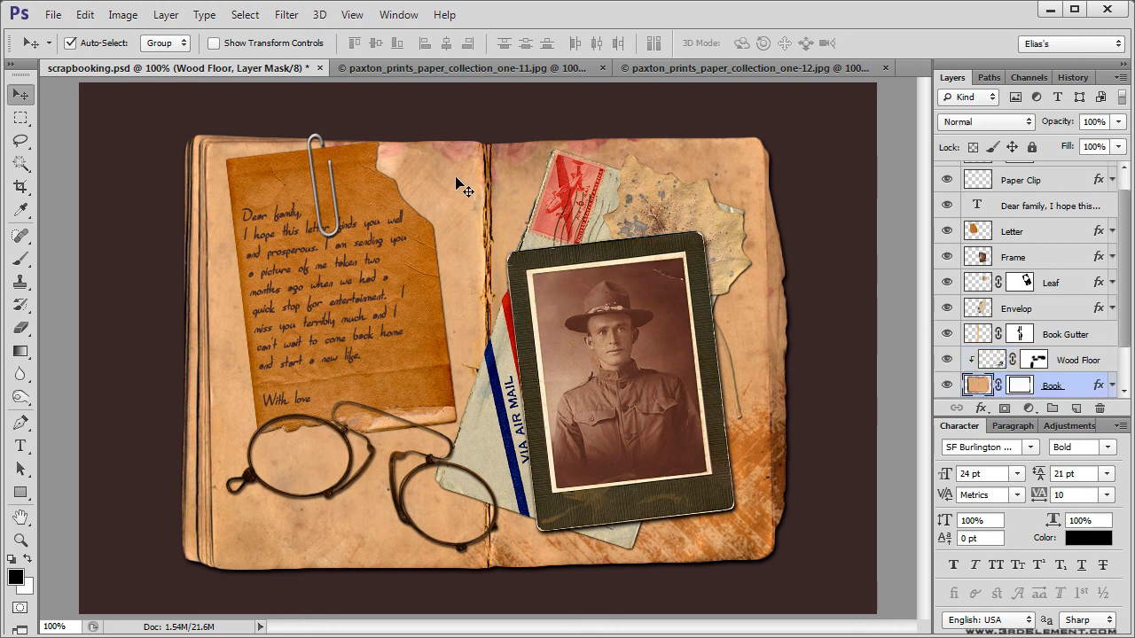
scroll(1126, 317, down, 1)
click(85, 15)
click(98, 168)
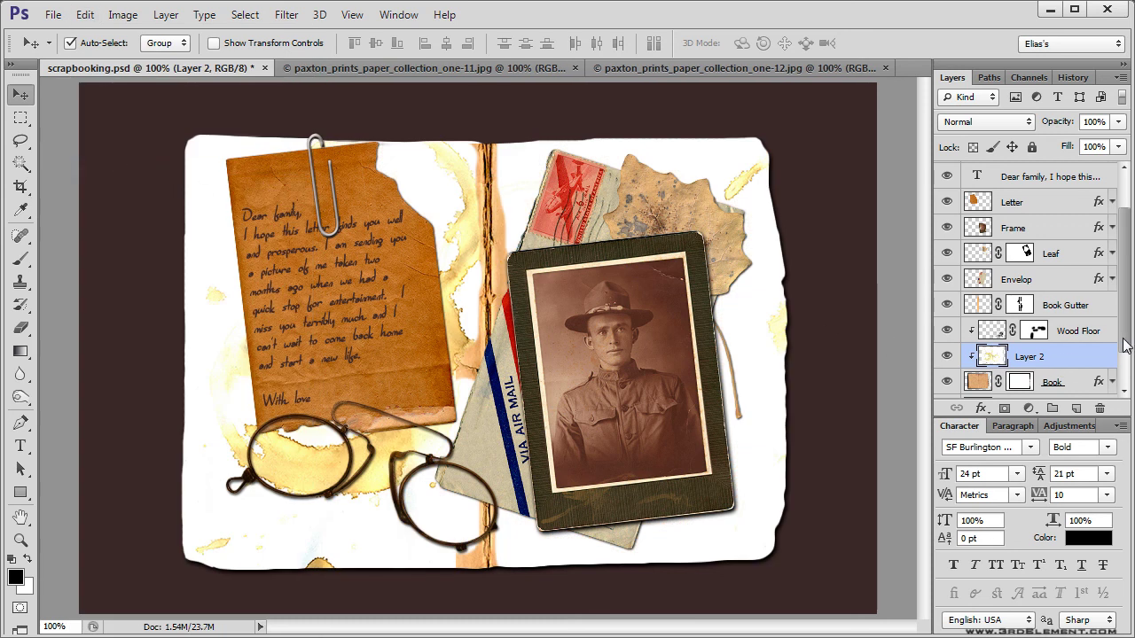
Rename the pasted stain layer as Coffee Stains.
scroll(1124, 344, down, 1)
double_click(1028, 345)
text(Ca)
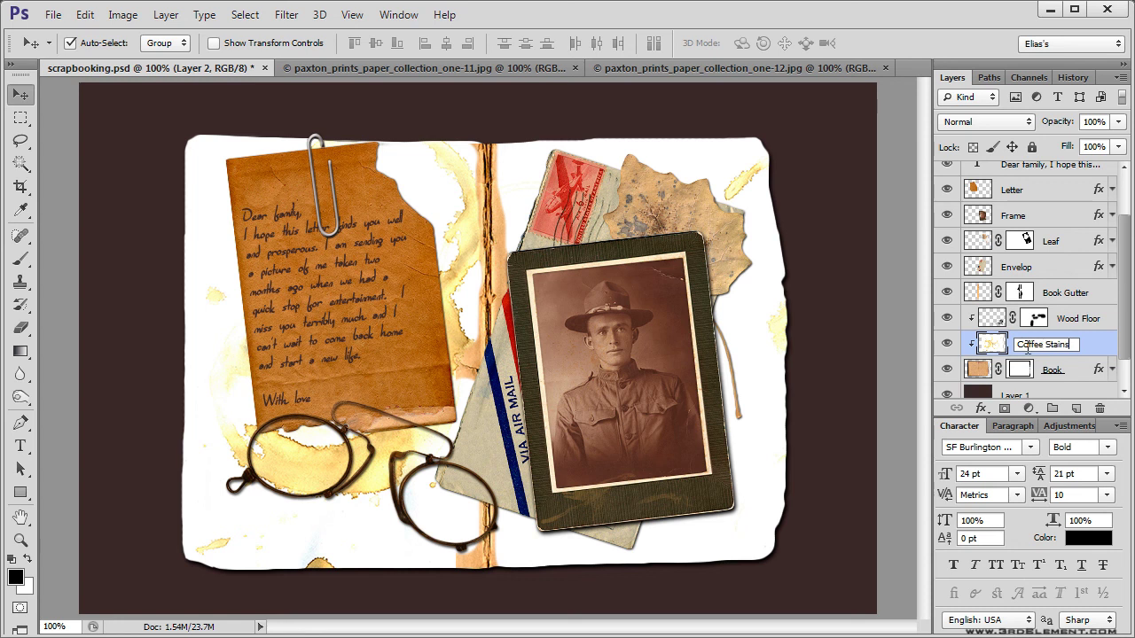
key(Return)
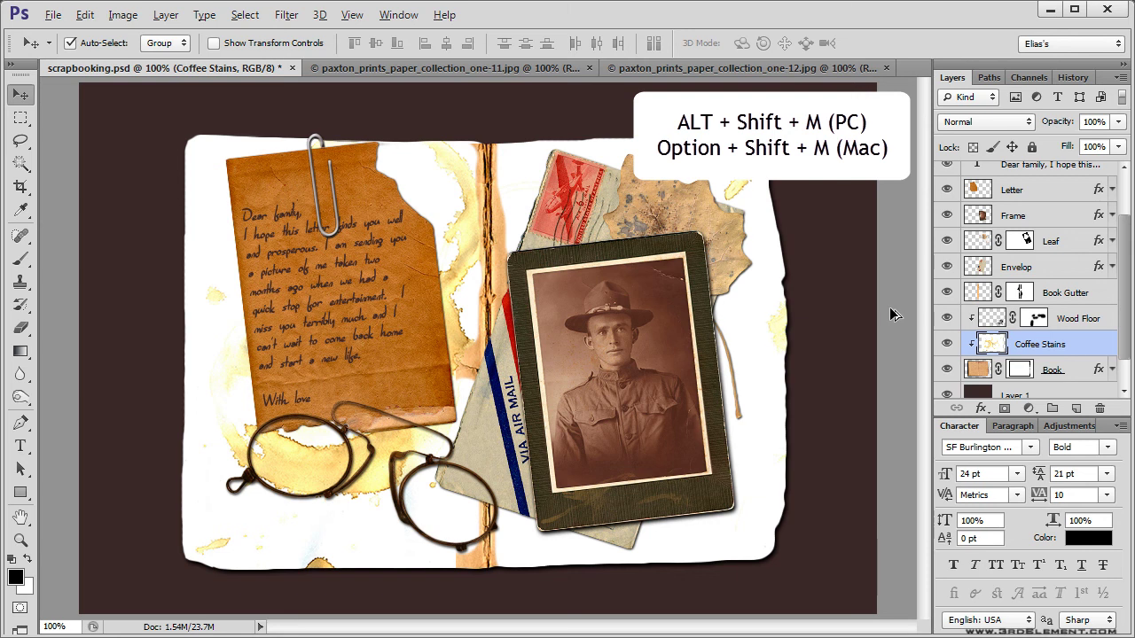
Set the book's Coffee Stains layer to Multiply and shift the stains lower on the pages.
key(alt+shift+m)
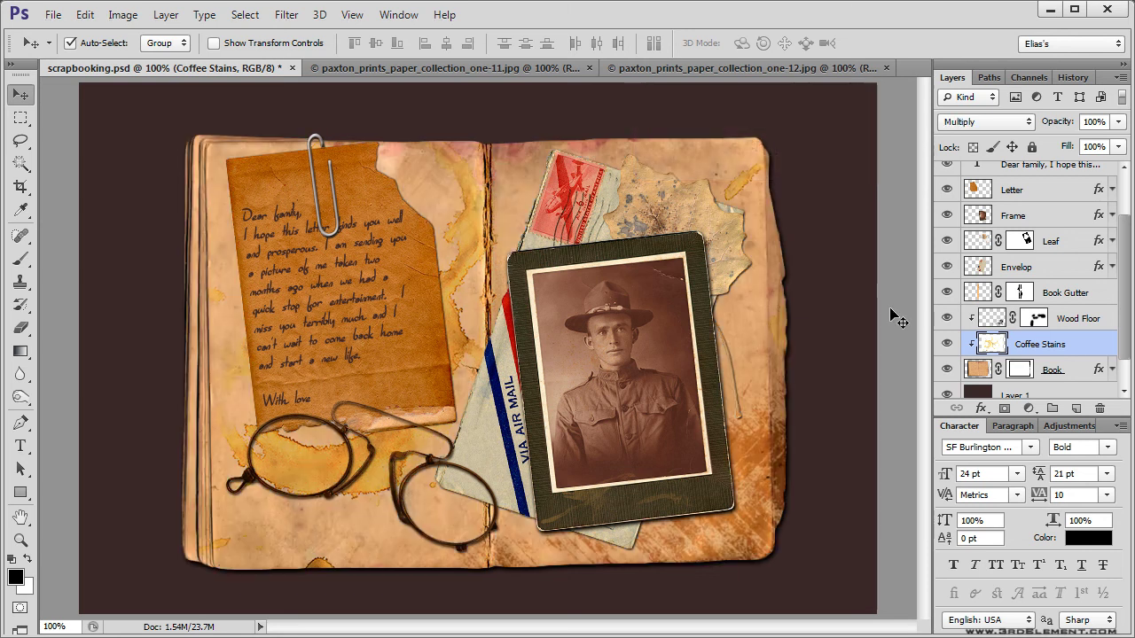
drag(456, 244, 450, 283)
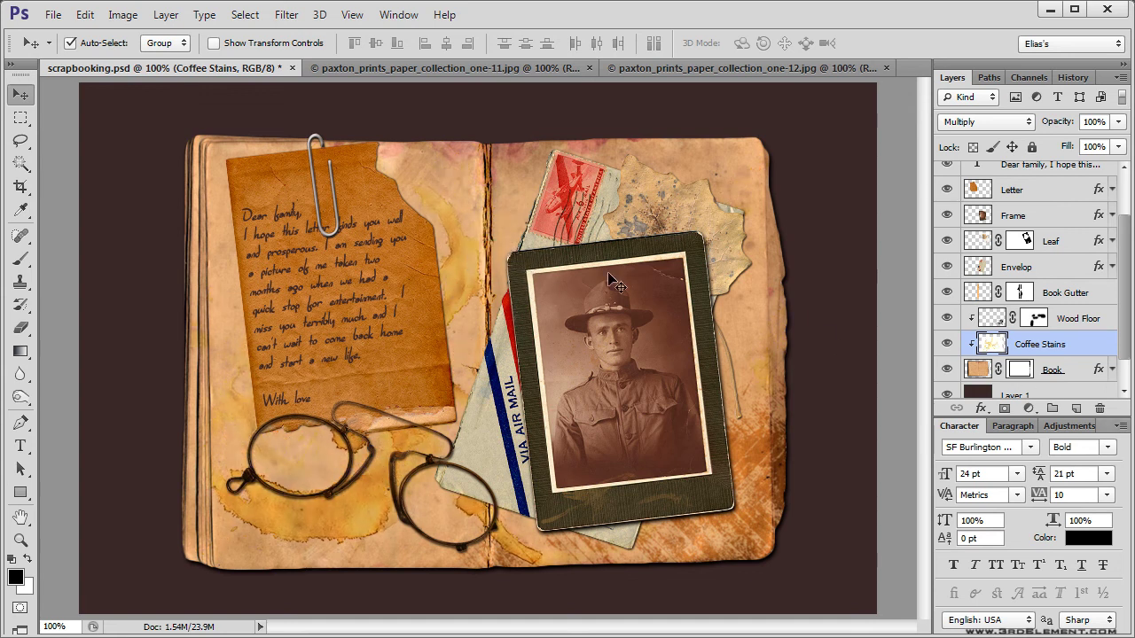
Close paxton_prints_paper_collection_one-11.jpg, and select and copy the entire paxton_prints_paper_collection_one-12.jpg image.
click(586, 67)
click(544, 68)
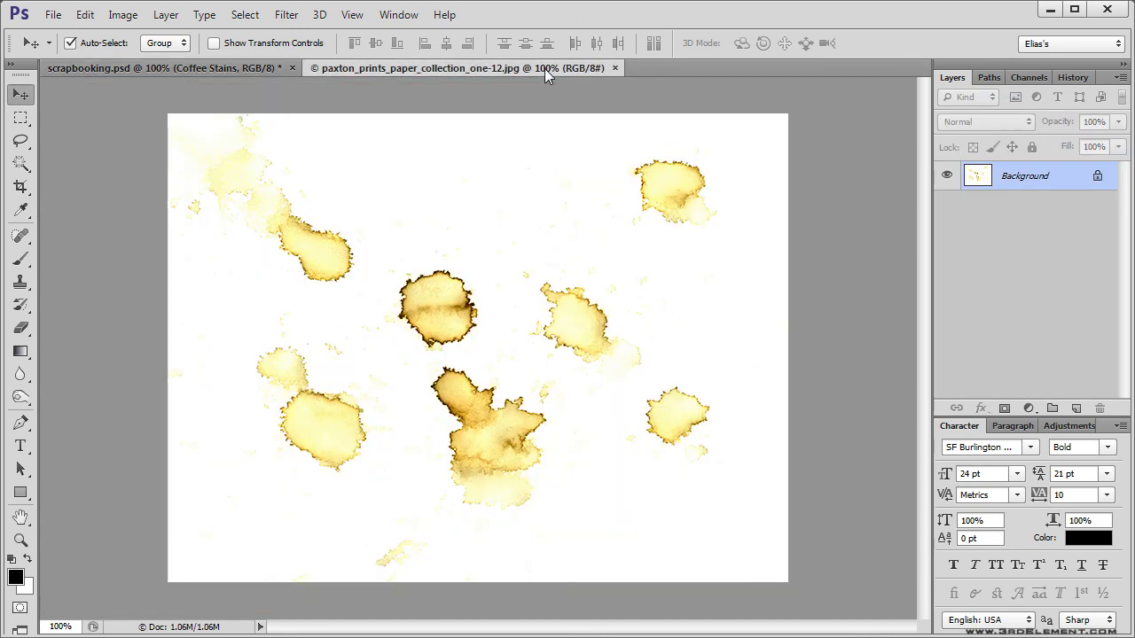
click(252, 18)
click(241, 34)
click(85, 15)
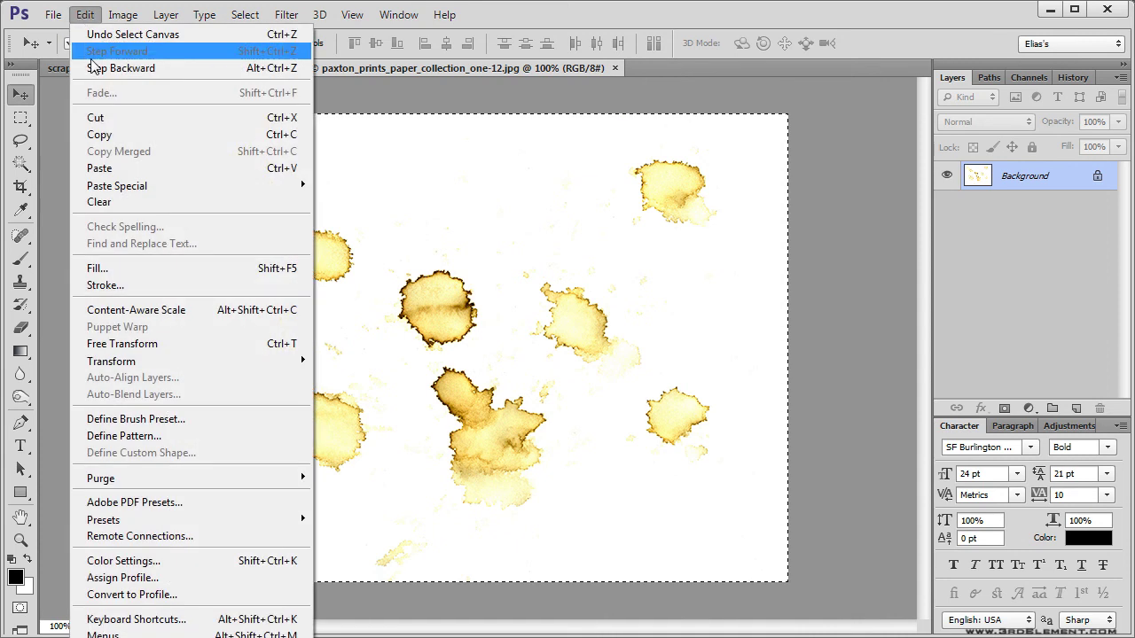
click(112, 135)
Paste the second stain image into scrapbooking.psd directly above the Envelop layer and close paxton_prints_paper_collection_one-12.jpg.
click(88, 68)
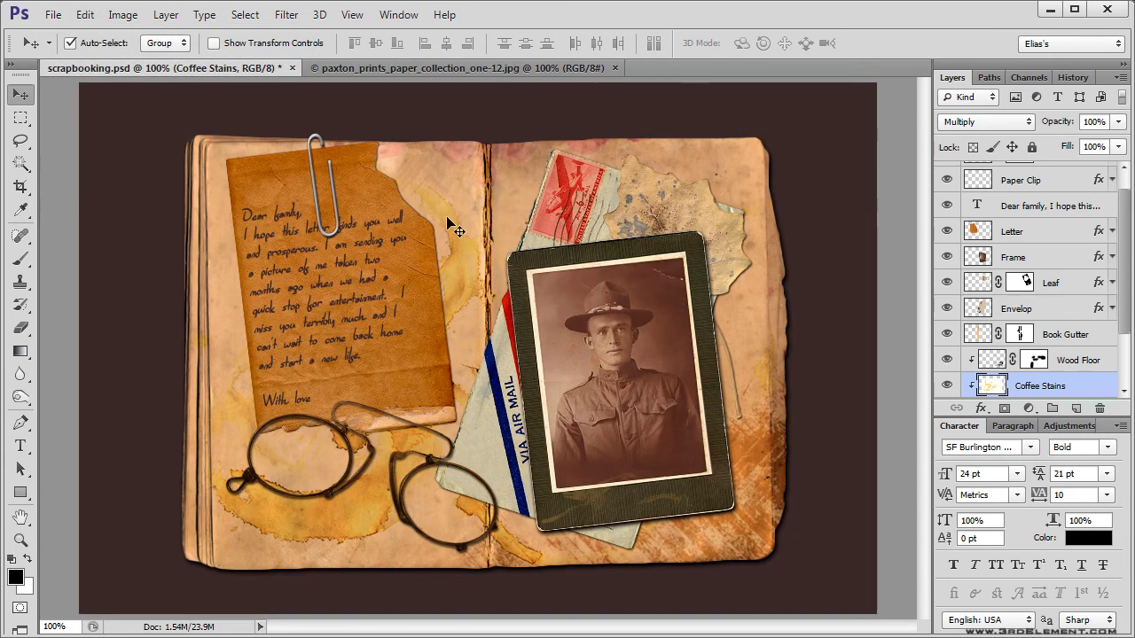
click(493, 425)
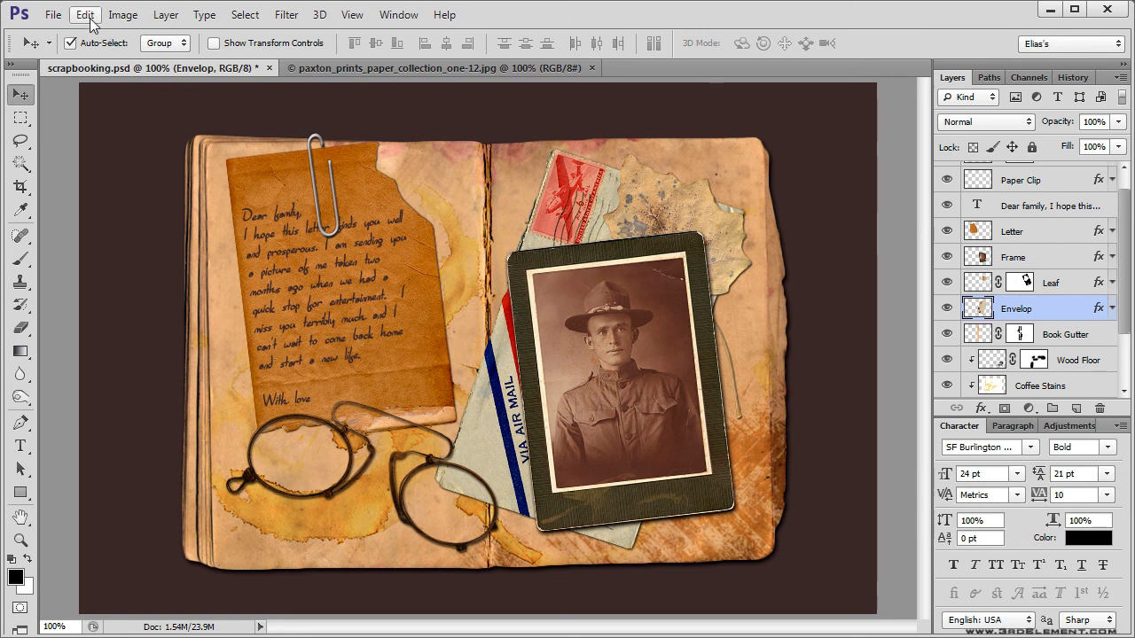
click(85, 15)
click(101, 169)
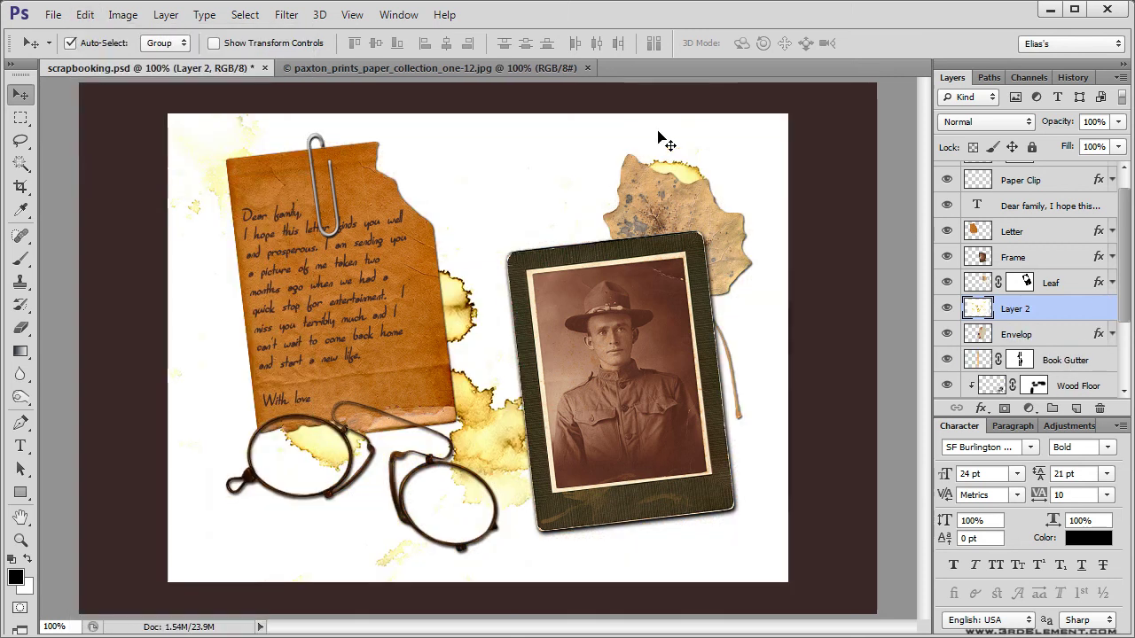
click(587, 68)
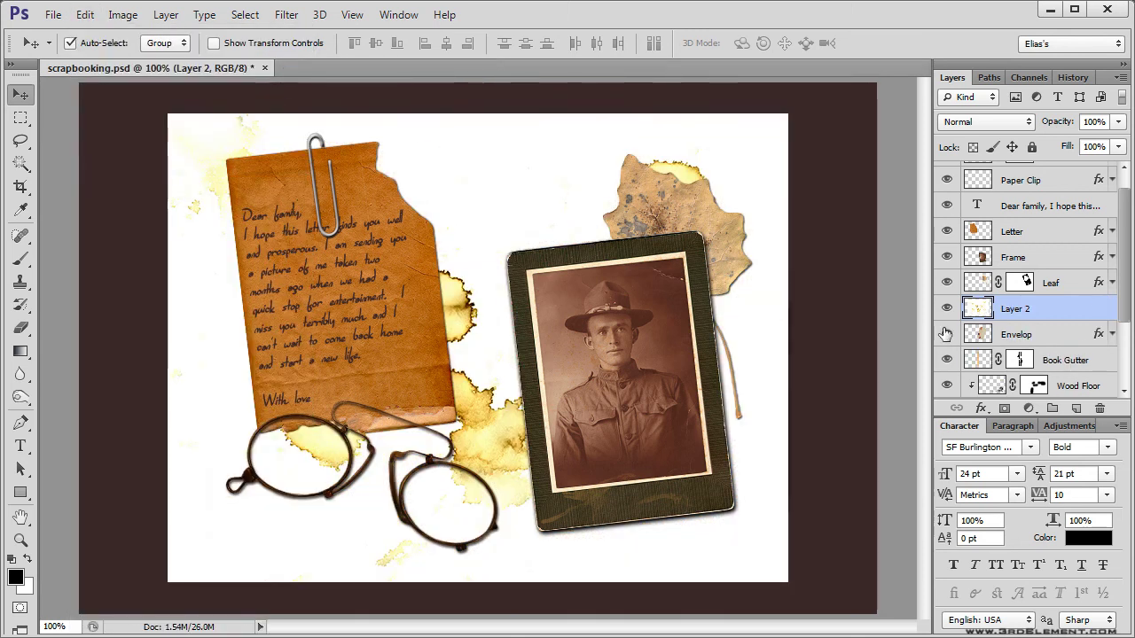
Clip the pasted stain layer to the Envelop layer and rename it Coffee Stains.
drag(1080, 333, 1087, 307)
alt+click(1069, 316)
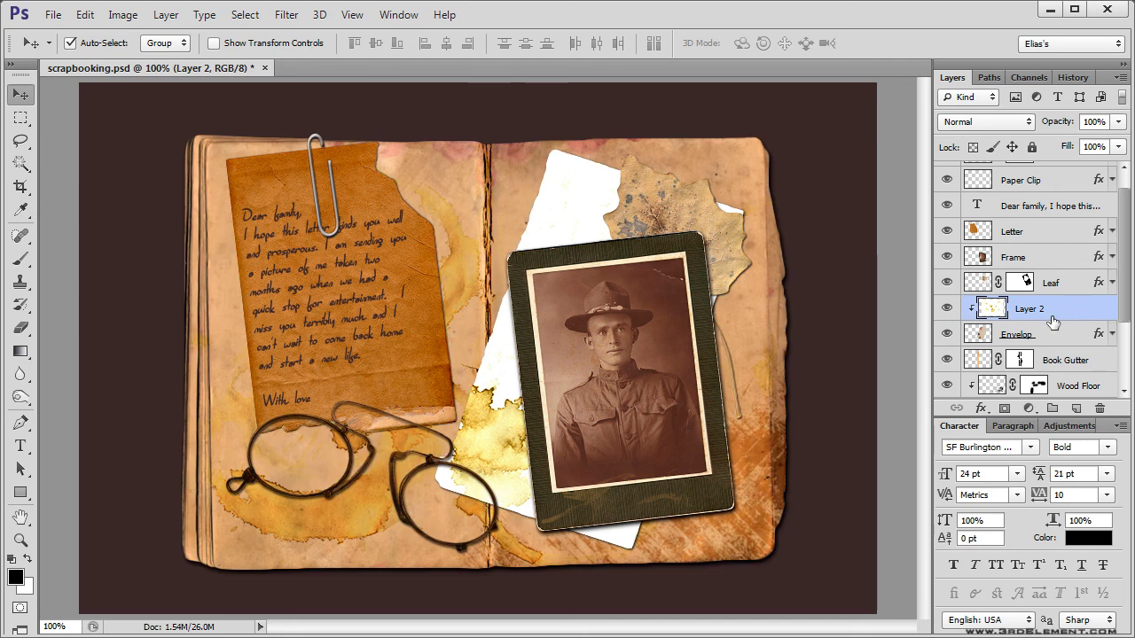
double_click(1029, 310)
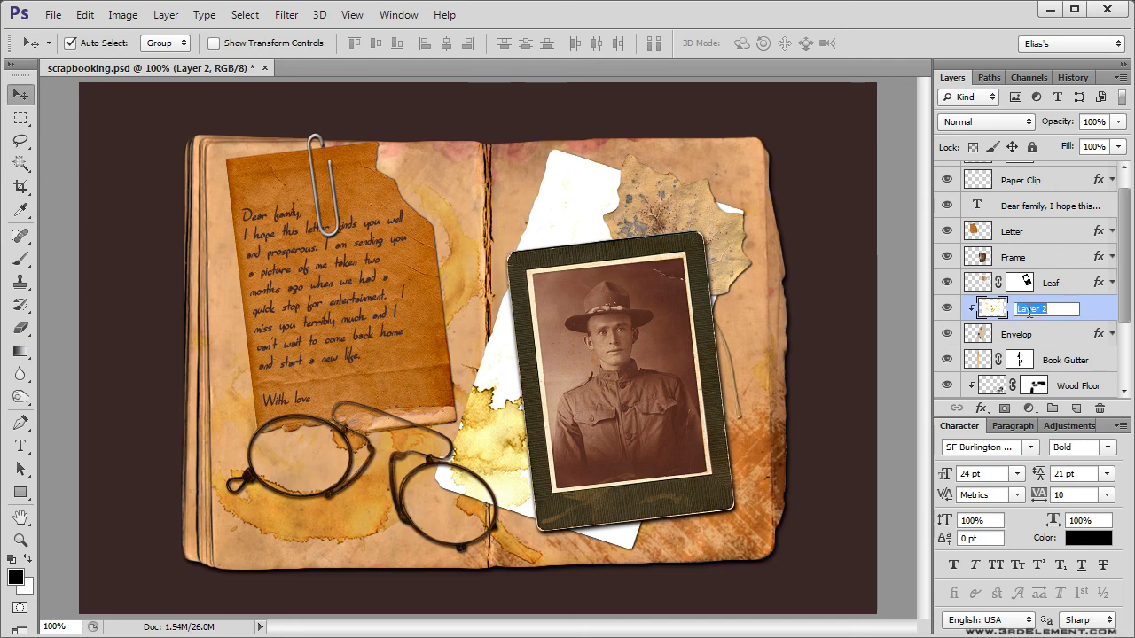
text(Coffee )
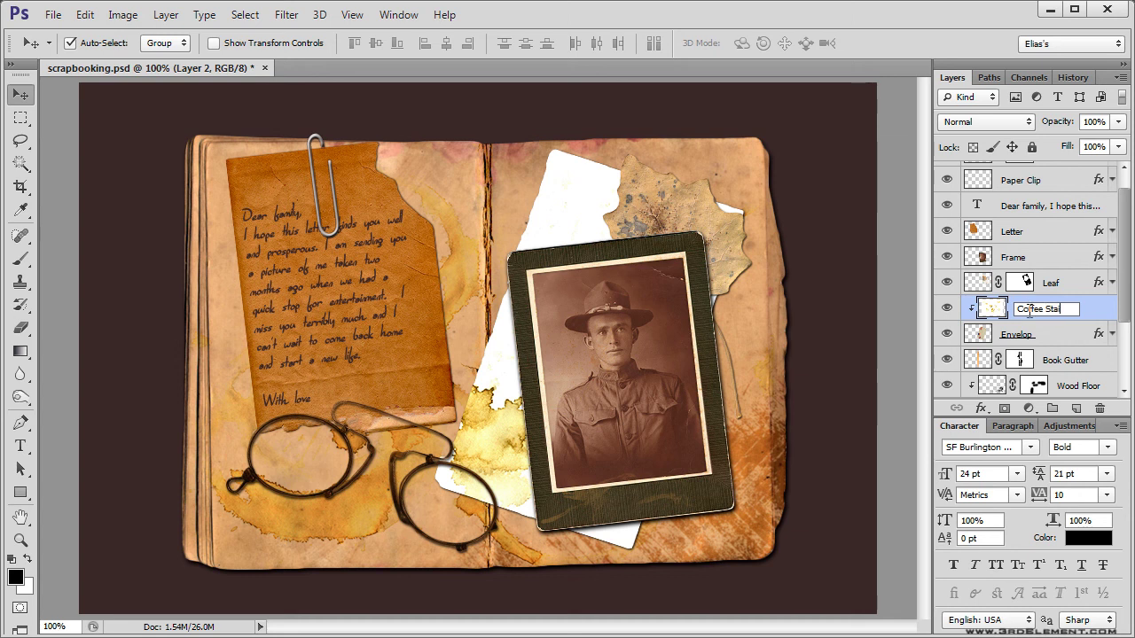
text(Stains)
key(Return)
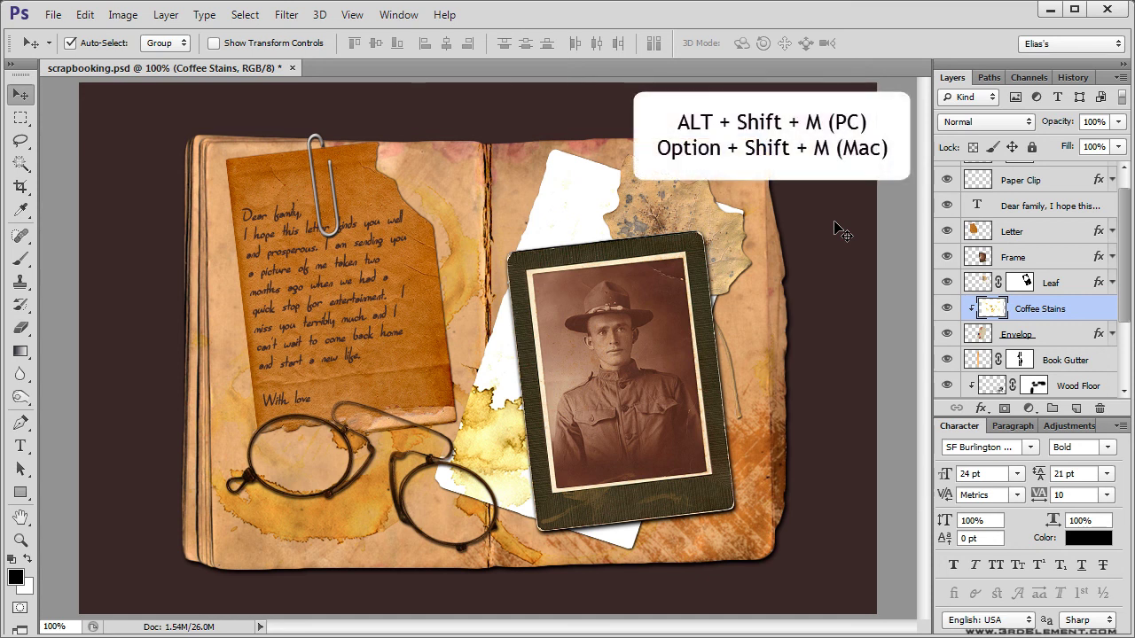
Set the envelope's Coffee Stains layer to Multiply, and scale it down and reposition the stains over the envelope.
key(alt+shift+m)
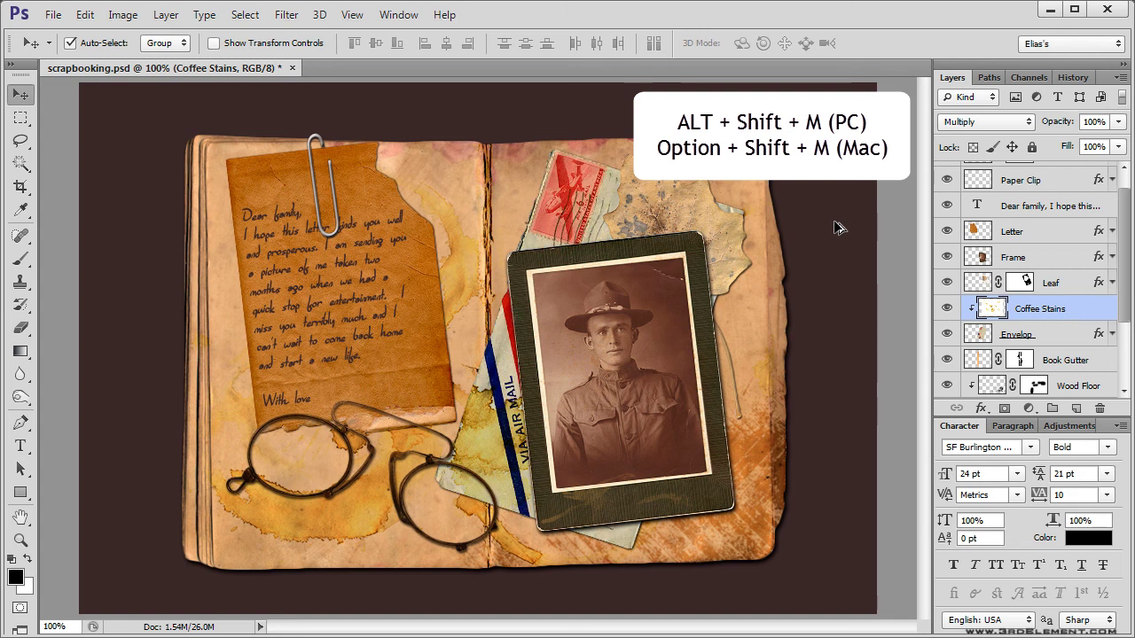
drag(487, 424, 515, 456)
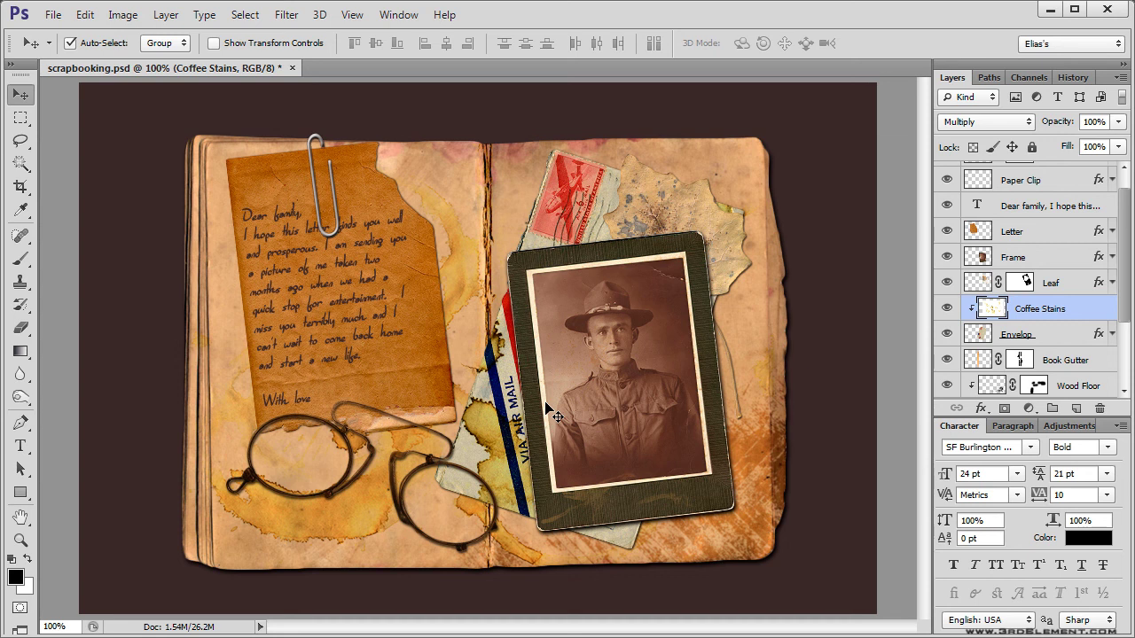
key(ctrl+t)
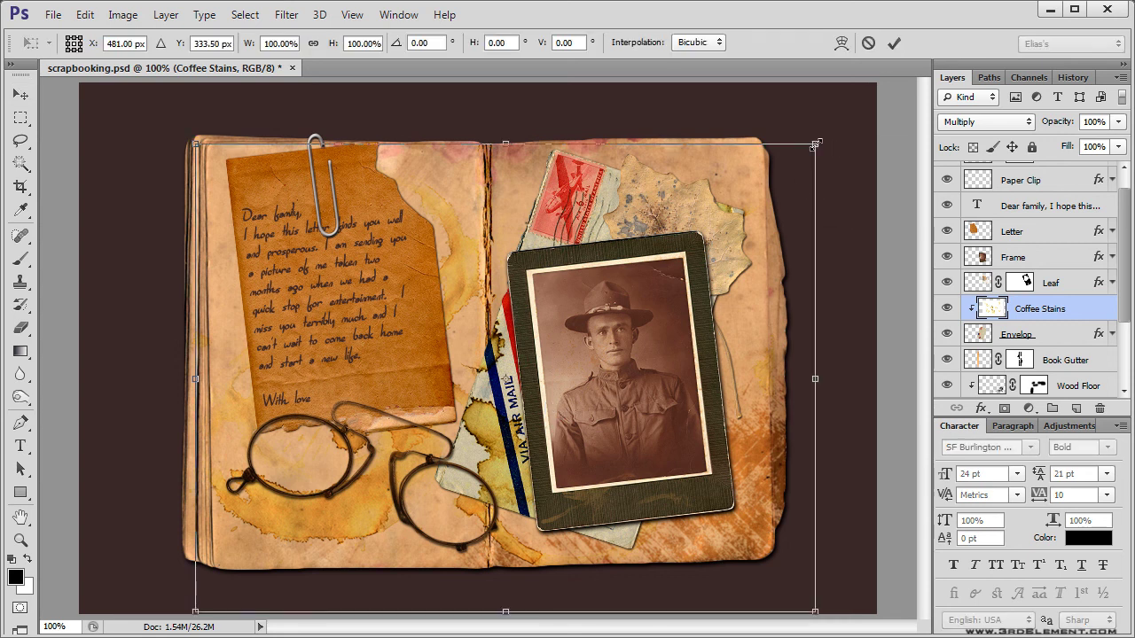
drag(816, 144, 769, 178)
key(Return)
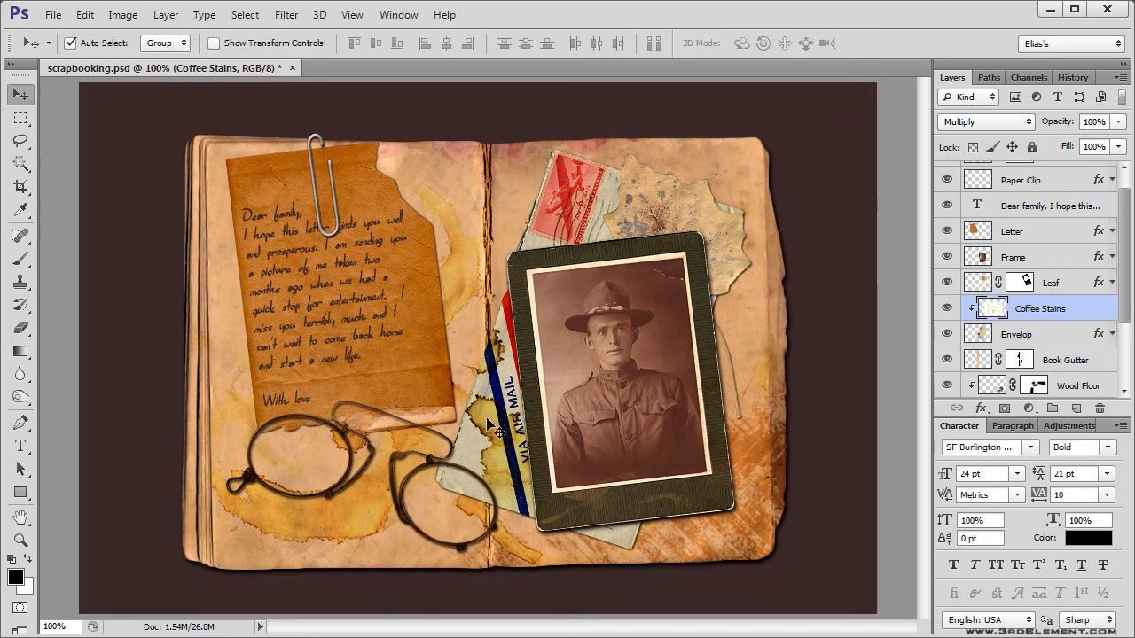
drag(464, 415, 476, 440)
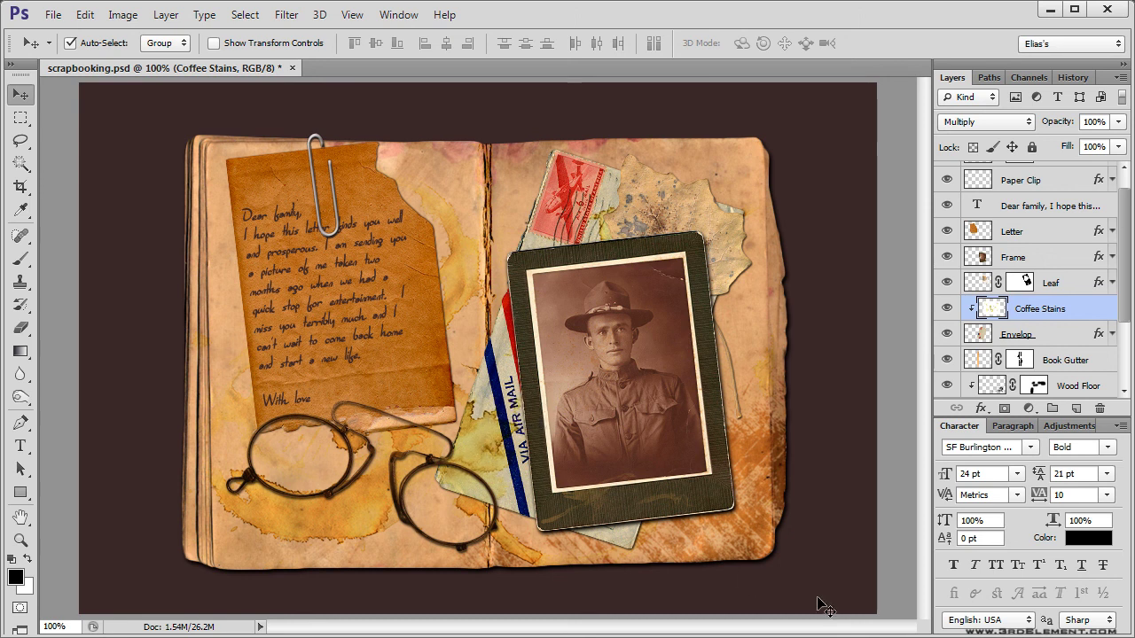
Transform and nudge the envelope's stains again, and set Coffee Stains opacity to 60% on the envelope and 80% on the book.
key(ctrl+t)
drag(800, 591, 827, 556)
key(Return)
drag(481, 443, 482, 447)
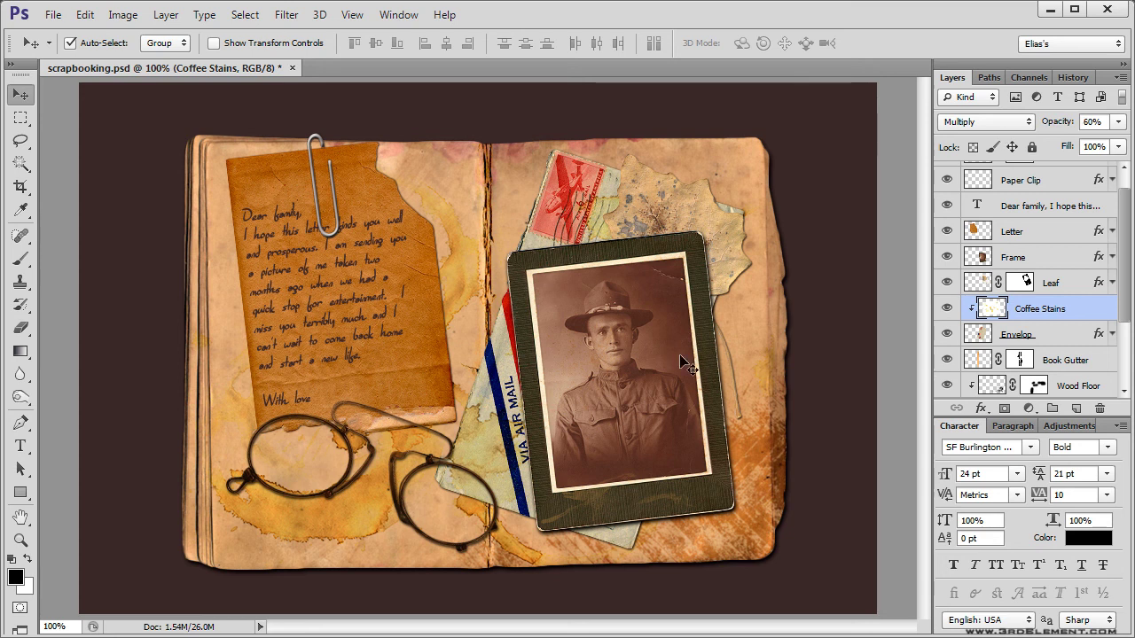
click(330, 526)
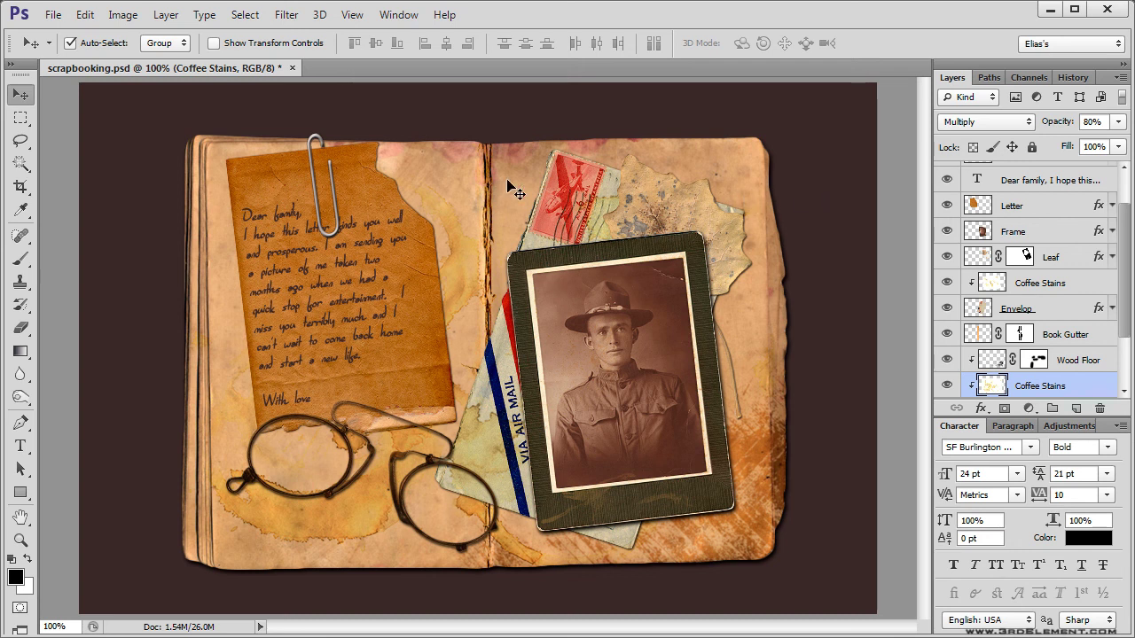
Duplicate the Book layer and hide the original Book layer beneath the copy.
scroll(1108, 302, down, 2)
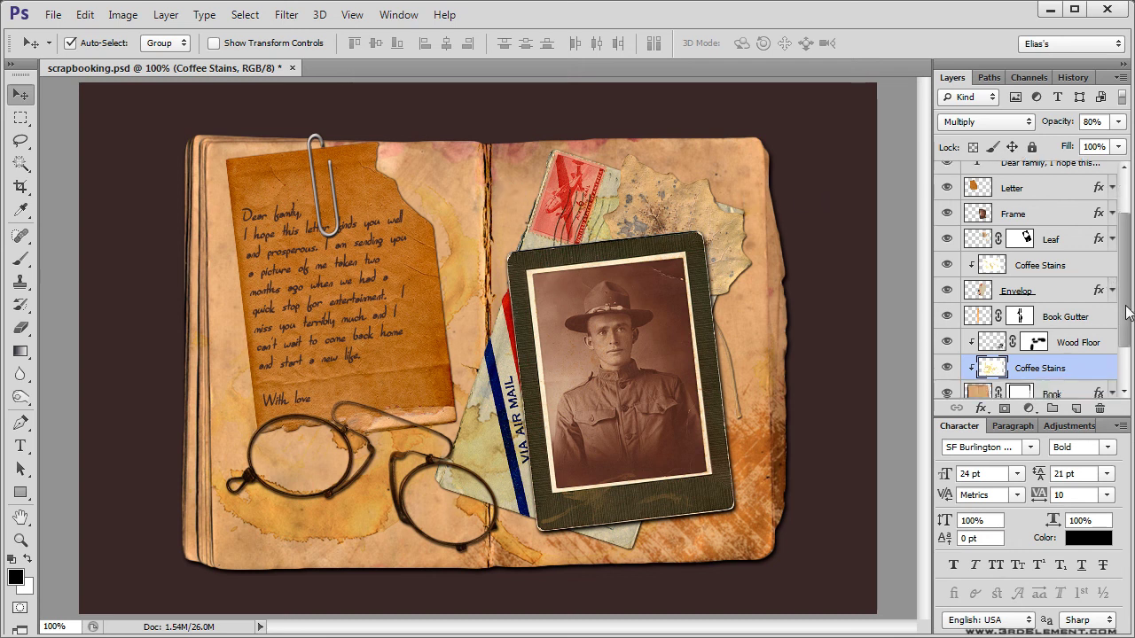
click(976, 358)
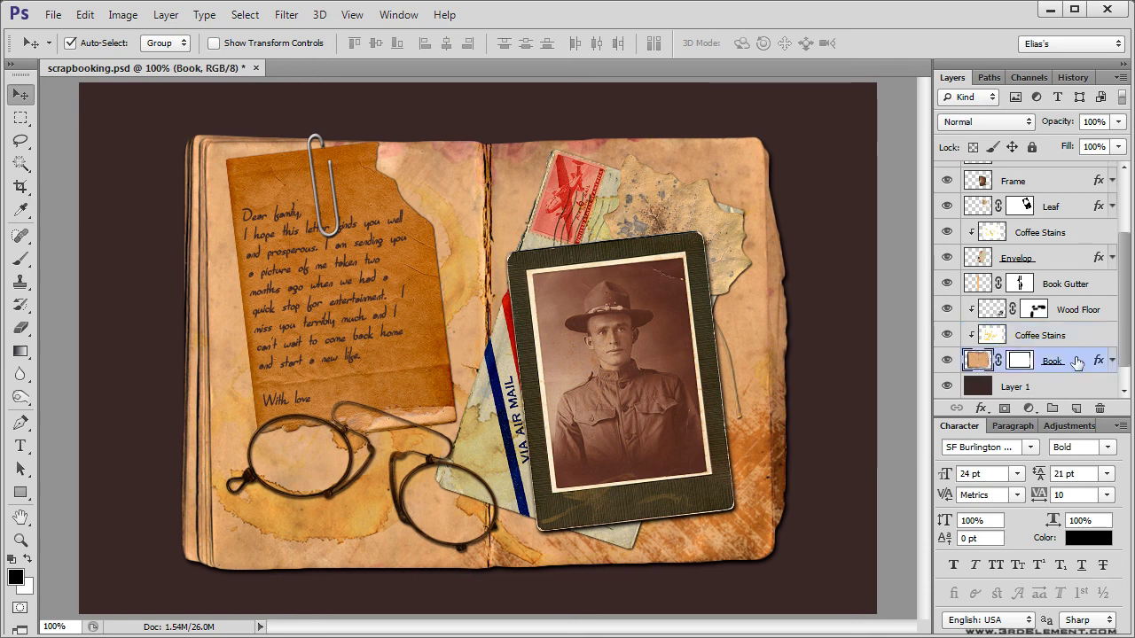
drag(1073, 364, 1078, 407)
scroll(1128, 358, down, 2)
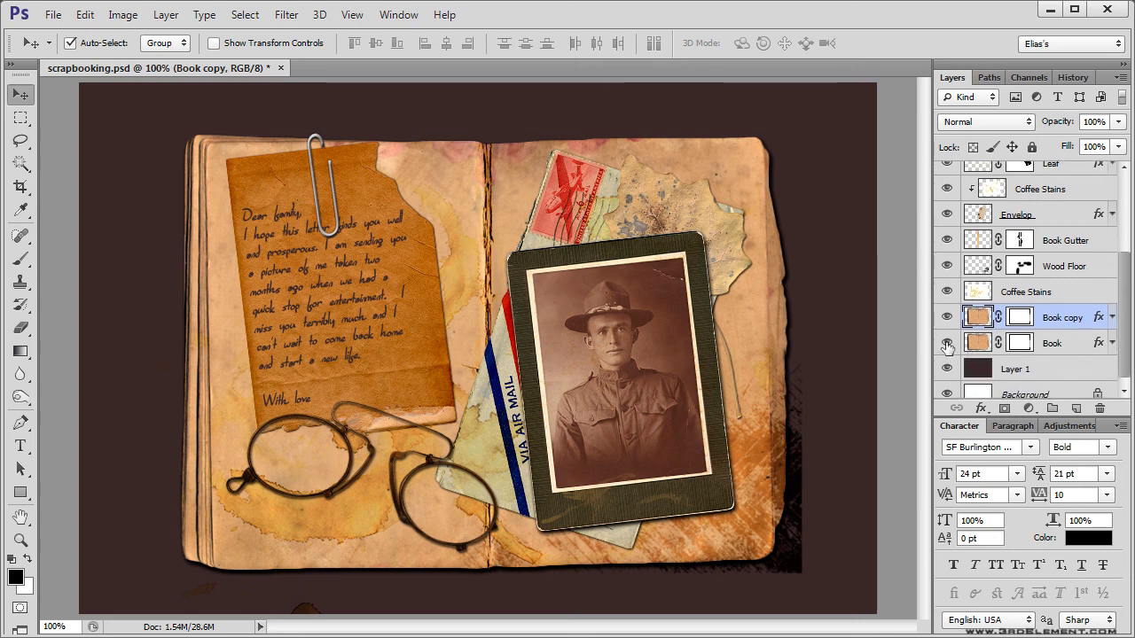
click(947, 343)
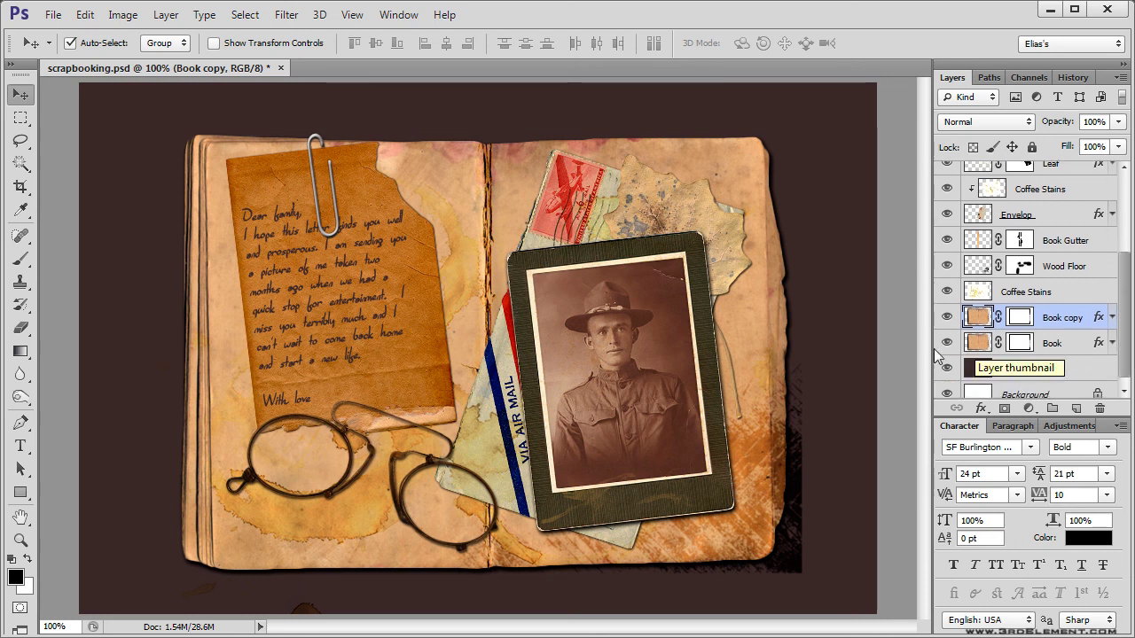
Clip the Coffee Stains and Wood Floor layers to the Book copy layer.
click(1073, 301)
drag(1088, 312, 1083, 296)
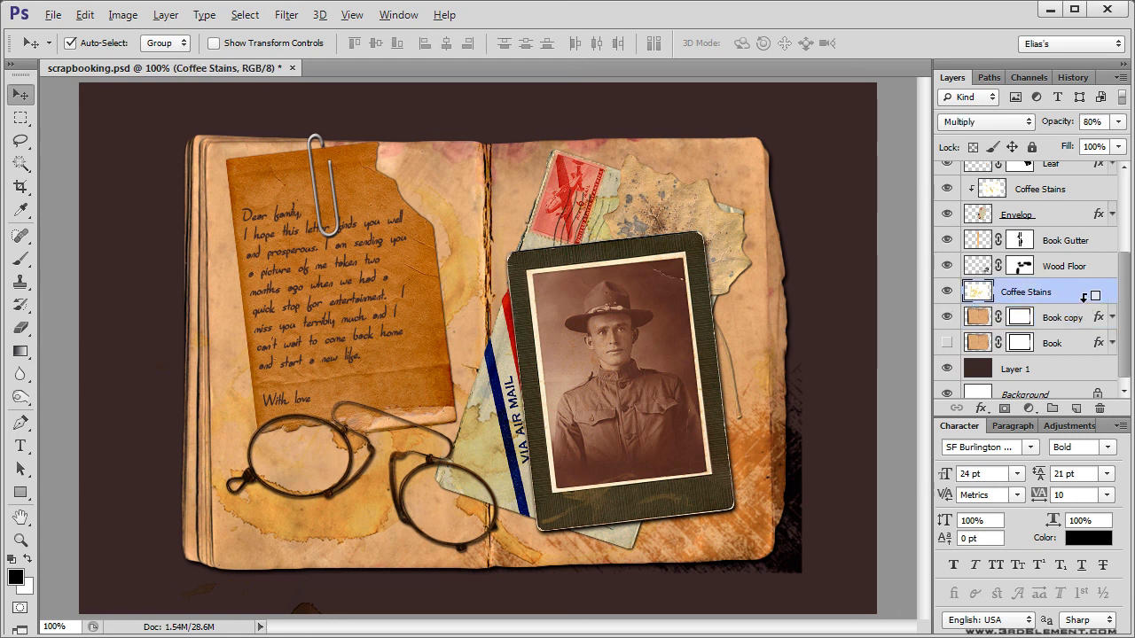
alt+click(1083, 298)
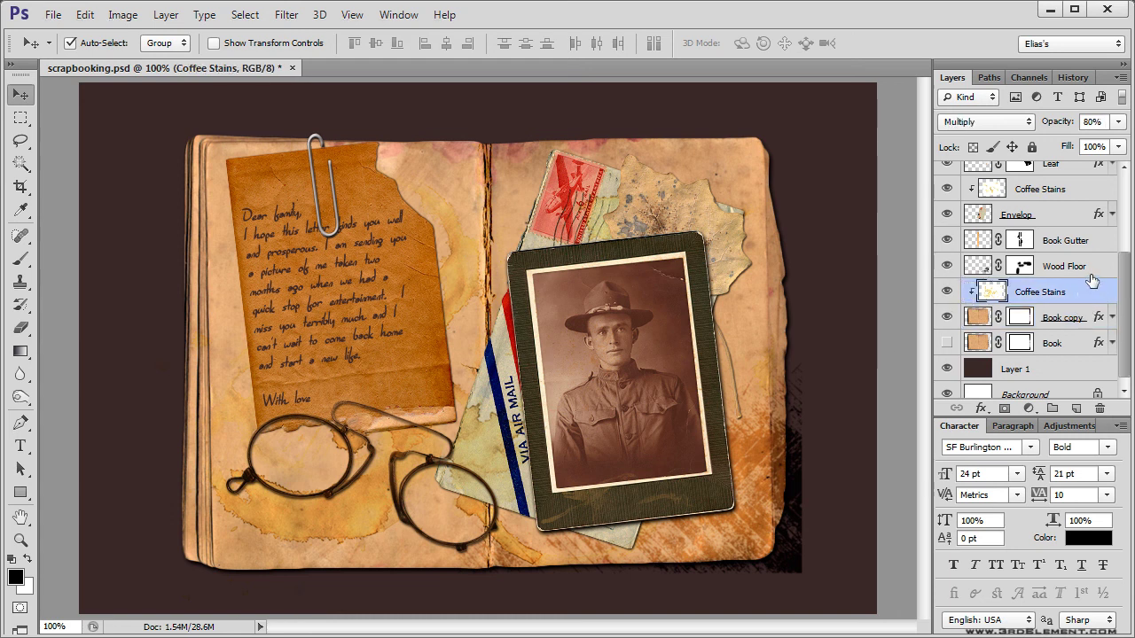
alt+click(1092, 273)
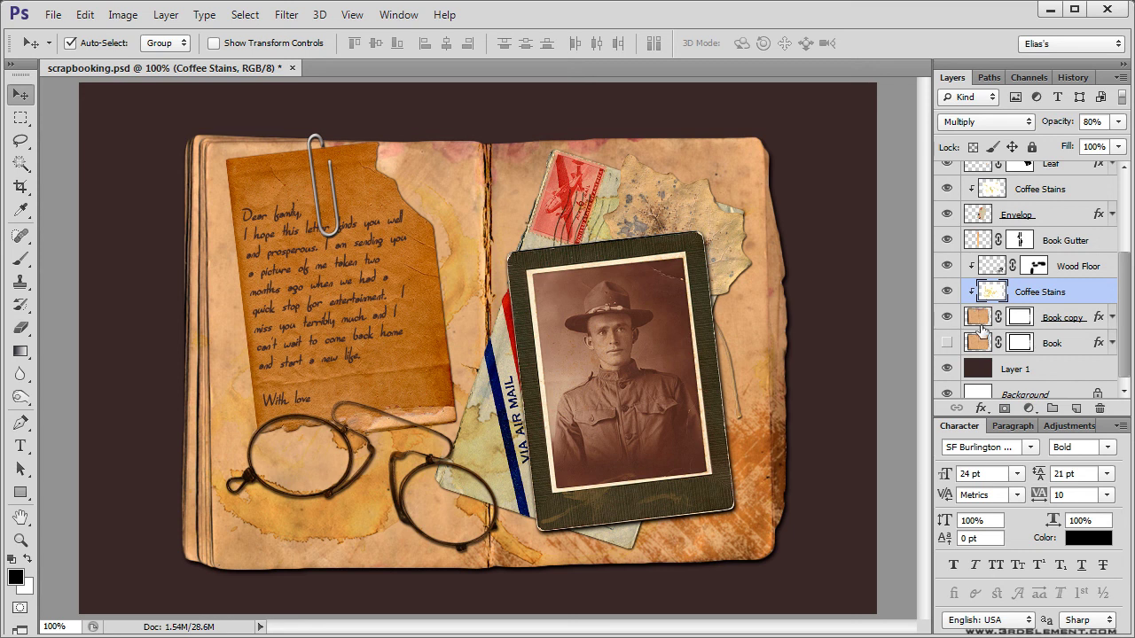
Darken the outer page edges and the centre gutter on the Book copy layer using the Burn Tool with its range set to Shadows.
click(977, 319)
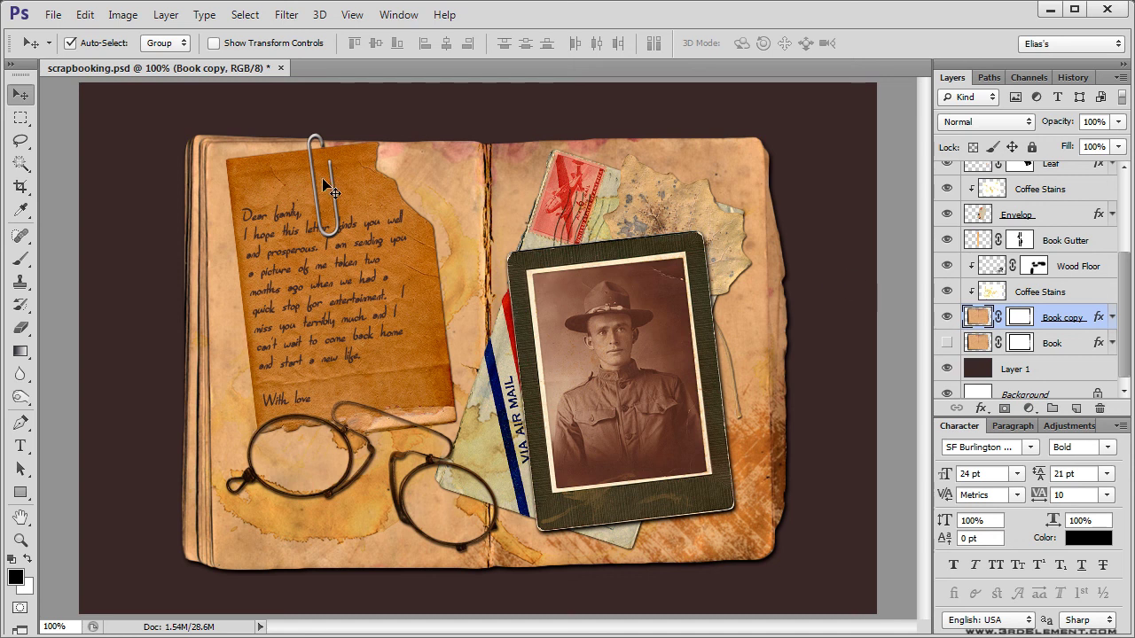
click(22, 401)
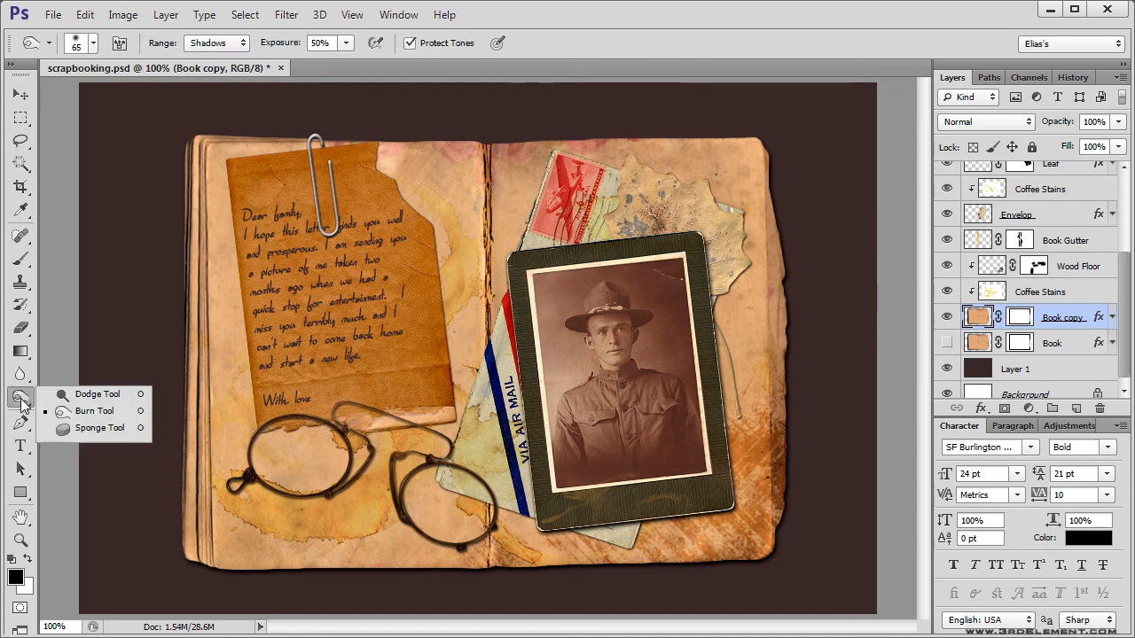
click(123, 419)
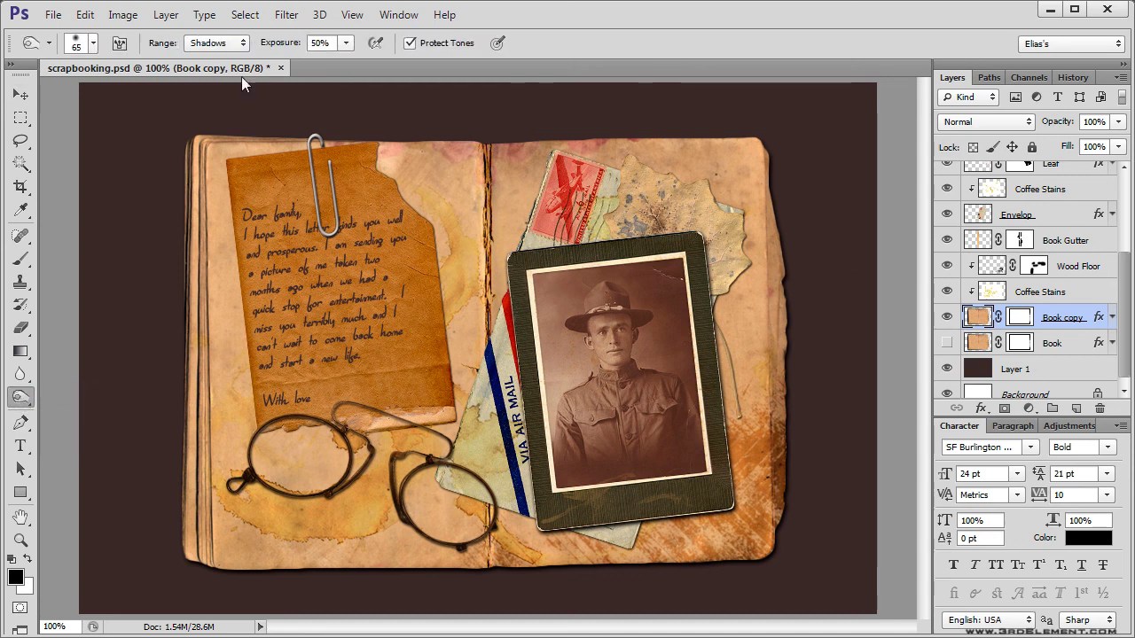
click(226, 41)
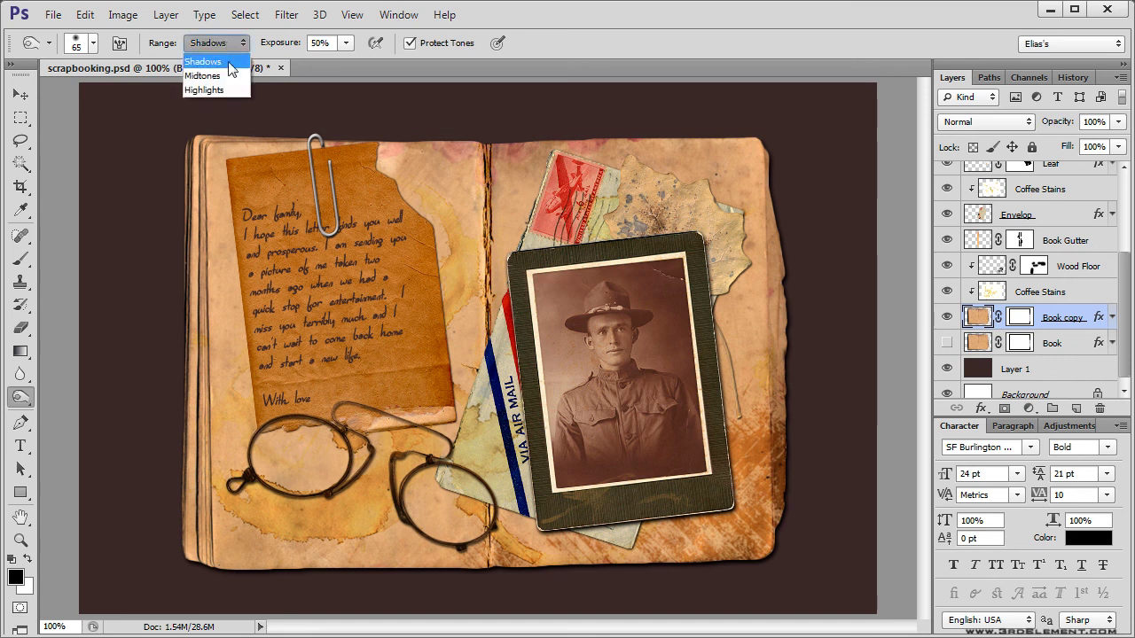
click(229, 63)
mouse_move(544, 188)
mouse_down()
mouse_move(486, 186)
mouse_move(494, 206)
mouse_move(483, 133)
mouse_move(481, 526)
mouse_move(492, 559)
mouse_move(493, 168)
mouse_up()
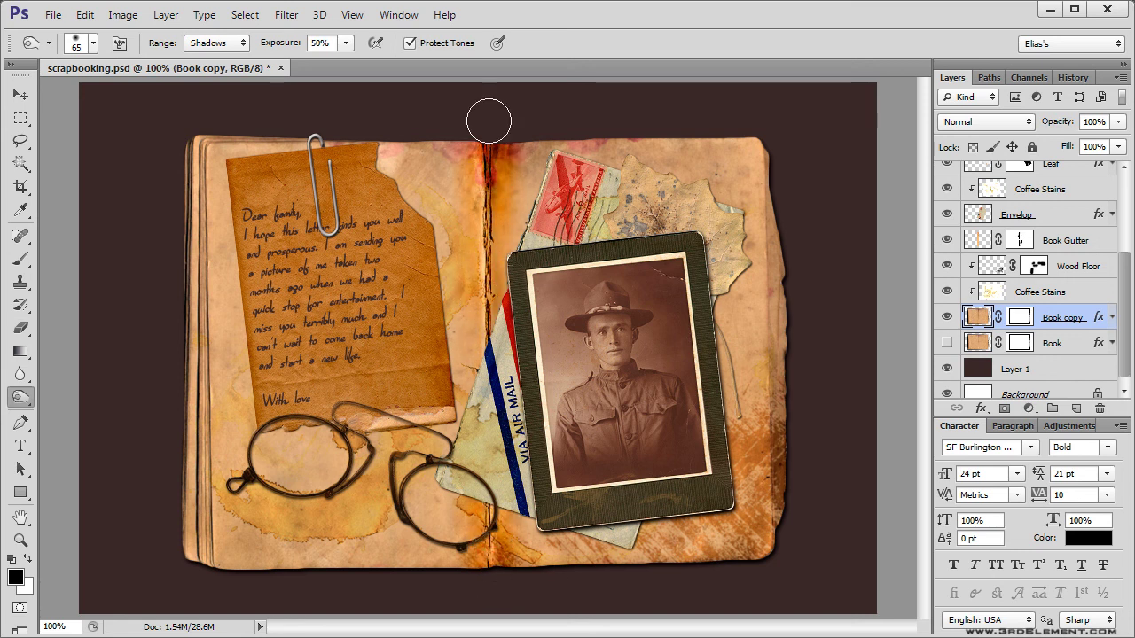
mouse_move(753, 118)
mouse_down()
mouse_move(754, 419)
mouse_move(785, 341)
mouse_move(777, 161)
mouse_move(776, 431)
mouse_move(765, 524)
mouse_up()
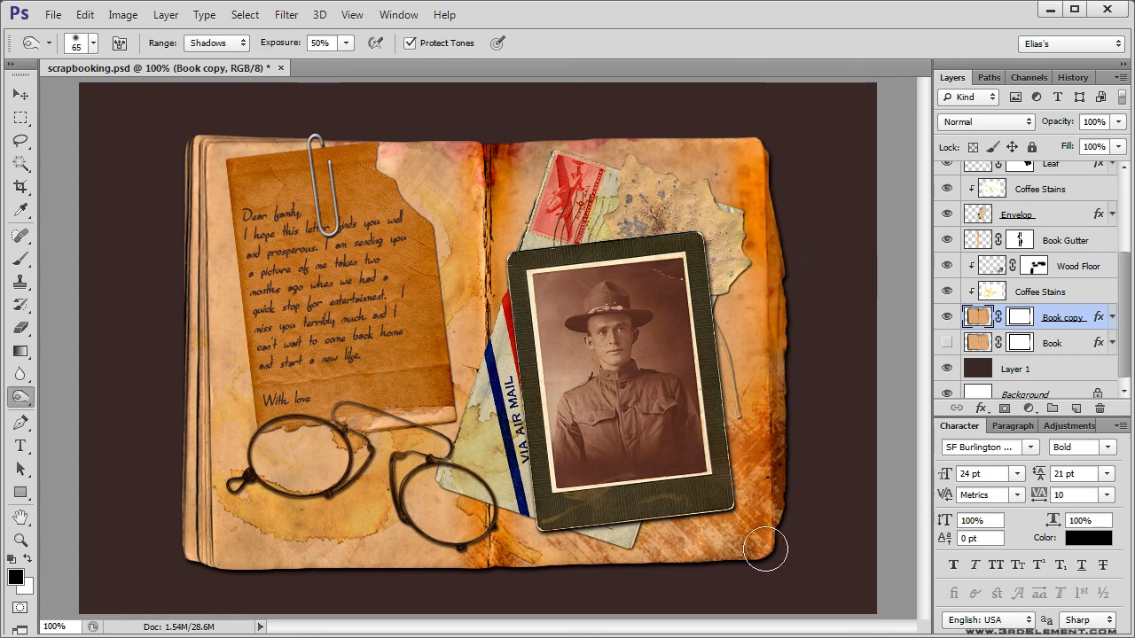
mouse_move(231, 558)
mouse_down()
mouse_move(216, 435)
mouse_move(216, 532)
mouse_up()
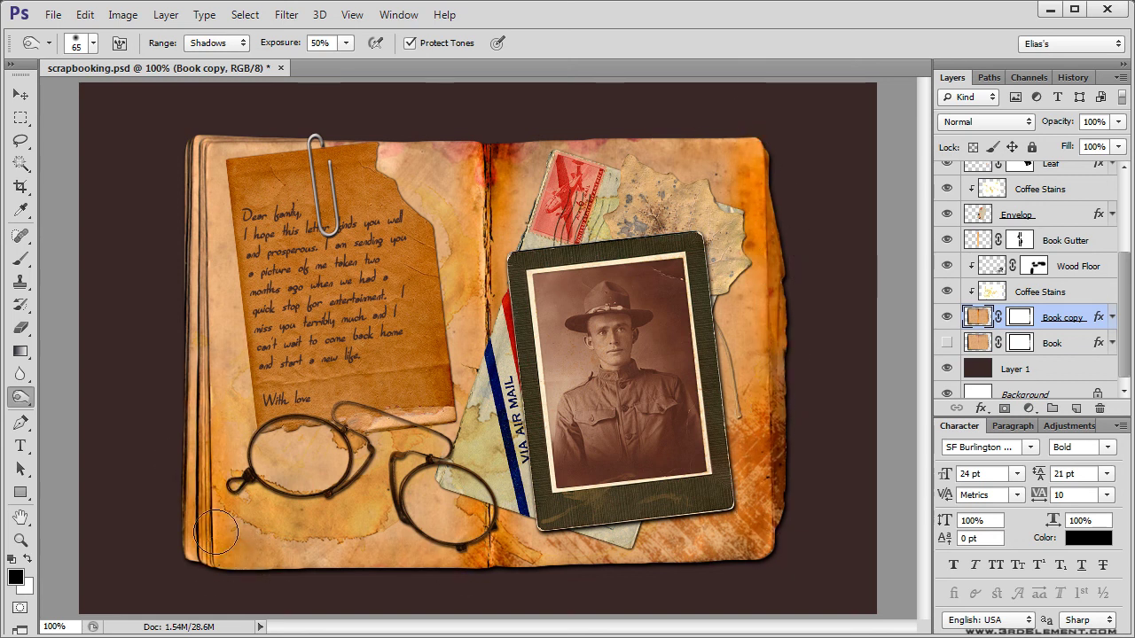
drag(213, 142, 200, 231)
mouse_move(277, 152)
mouse_down()
mouse_move(434, 146)
mouse_move(183, 168)
mouse_move(197, 251)
mouse_up()
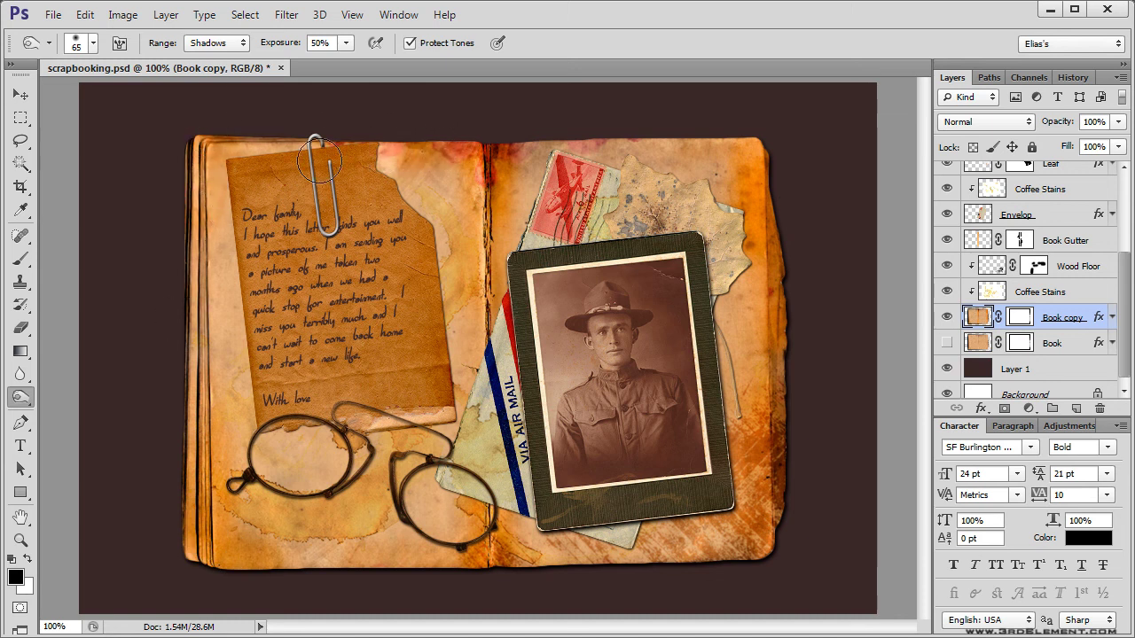
drag(475, 200, 476, 478)
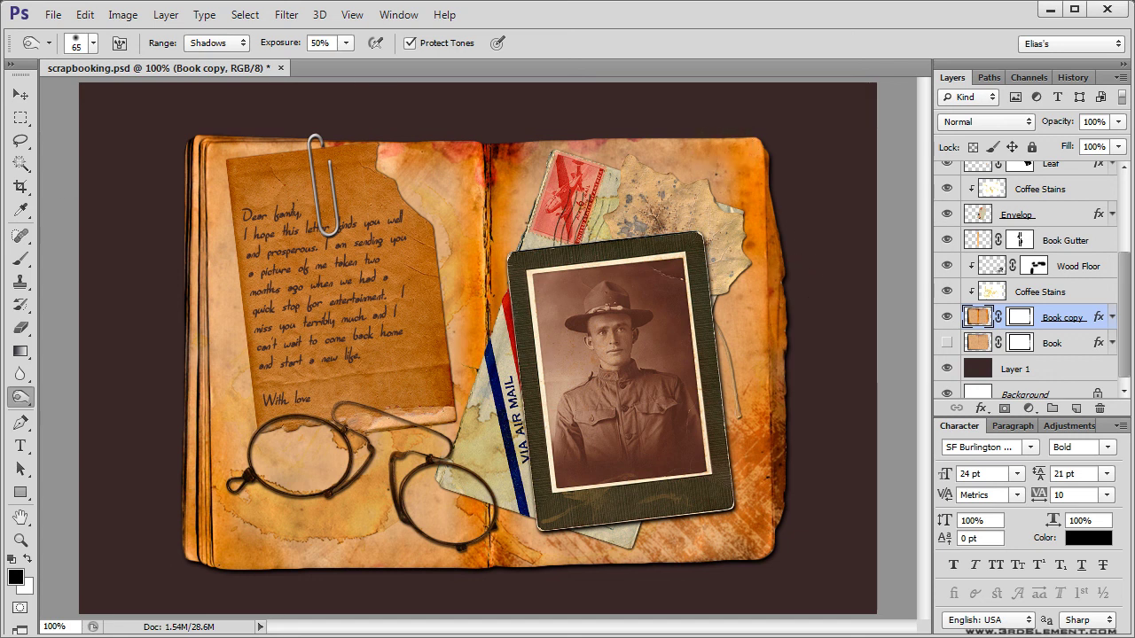
Open the wooden-texture image from the Scrapbooking folder.
click(20, 94)
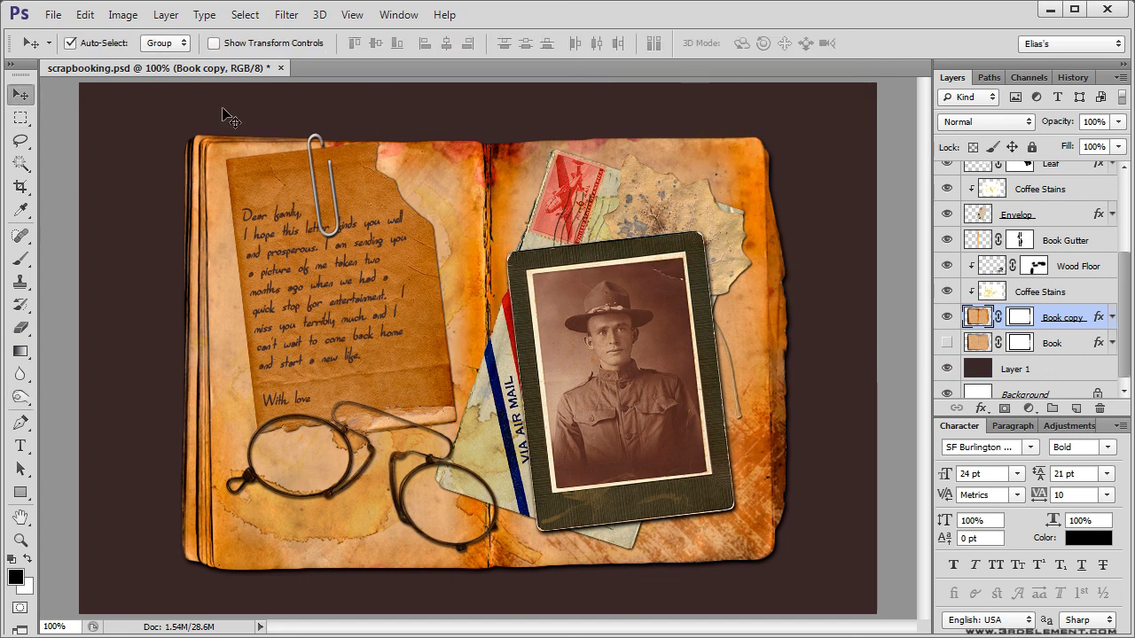
click(52, 14)
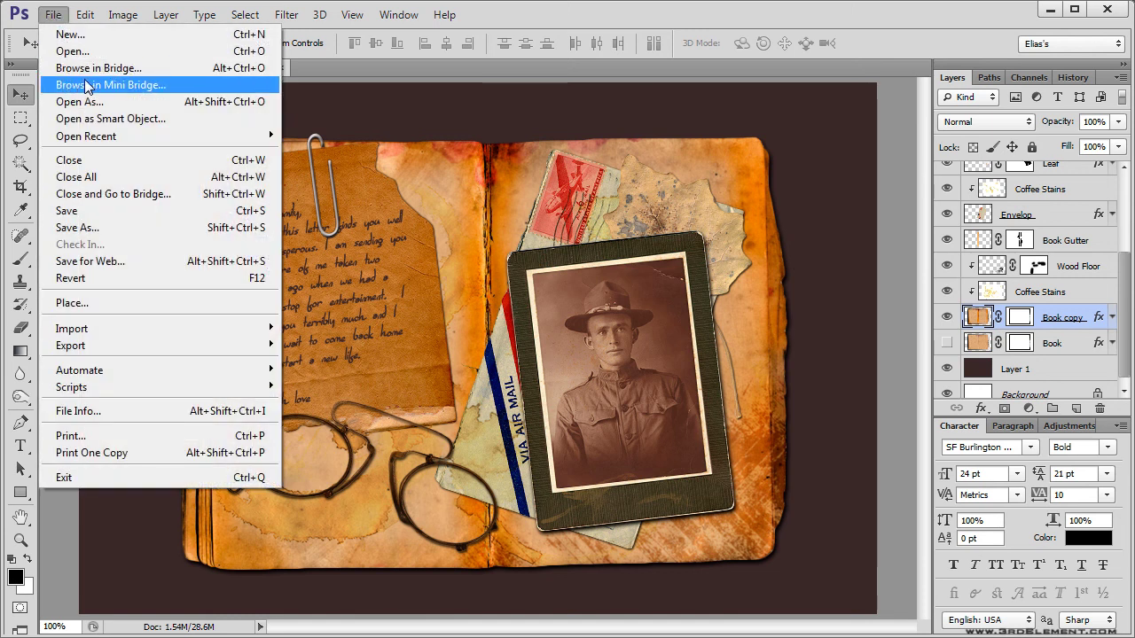
click(72, 51)
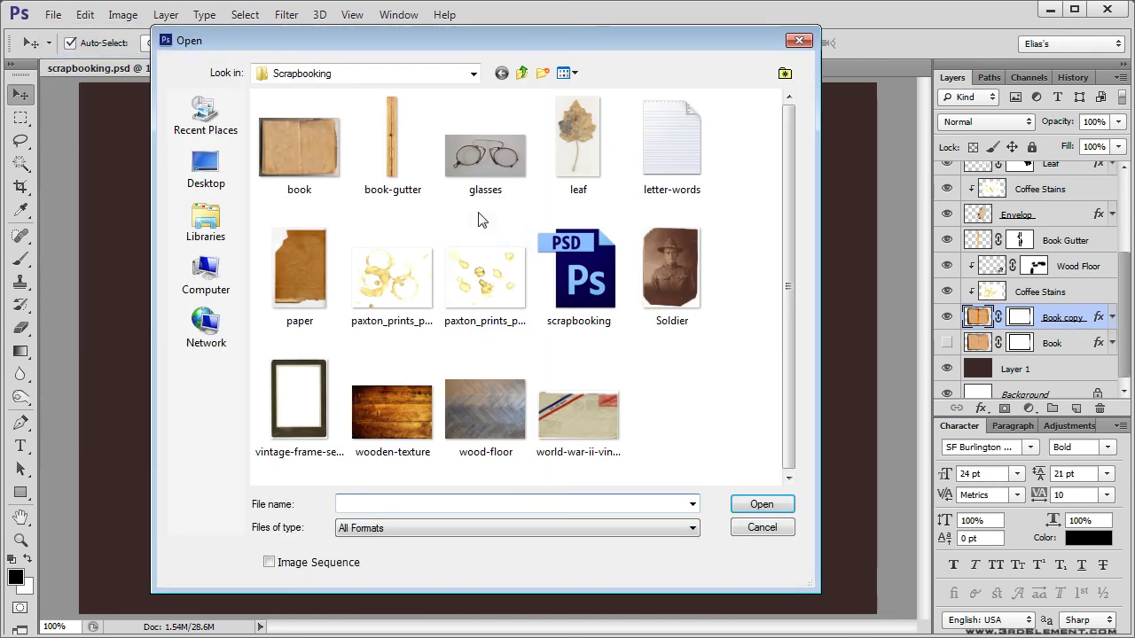
click(404, 417)
click(762, 505)
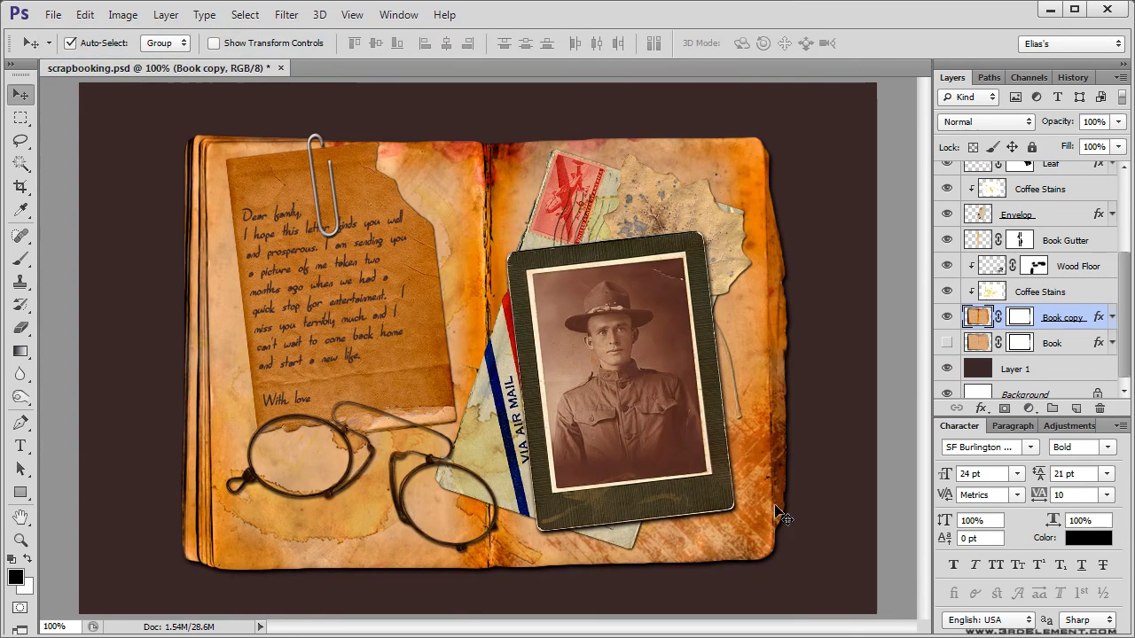
Copy the entire wooden-texture image and close its document.
click(245, 15)
click(250, 33)
click(86, 15)
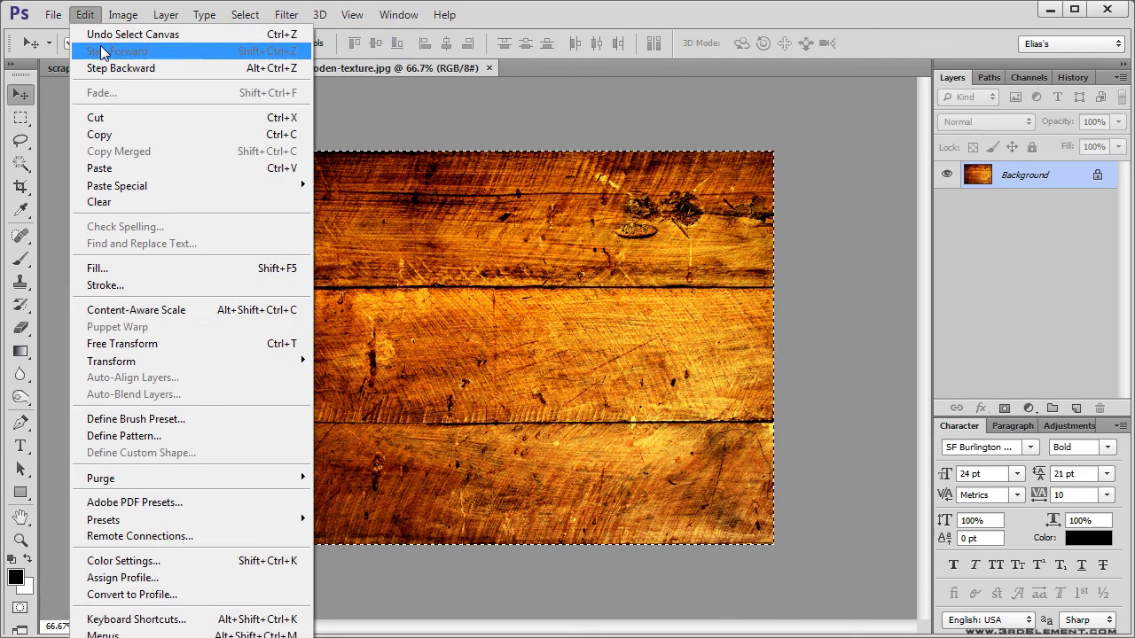
click(115, 134)
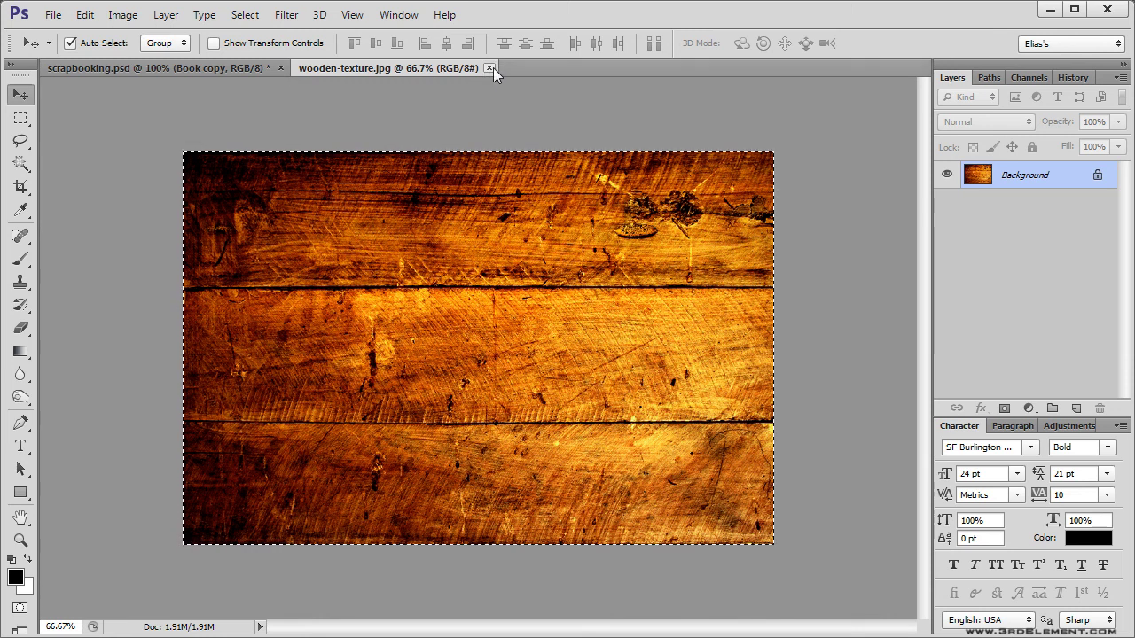
click(489, 69)
Paste the copied wood texture directly above Layer 1 in scrapbooking.psd.
drag(1127, 329, 1127, 363)
click(1057, 362)
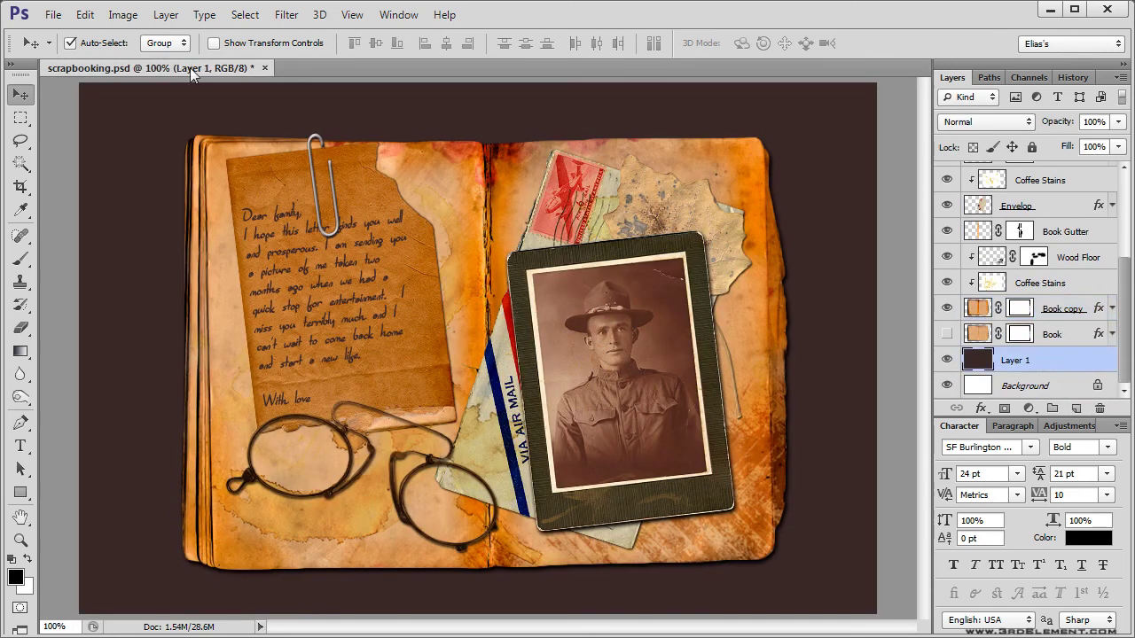
click(85, 14)
click(124, 169)
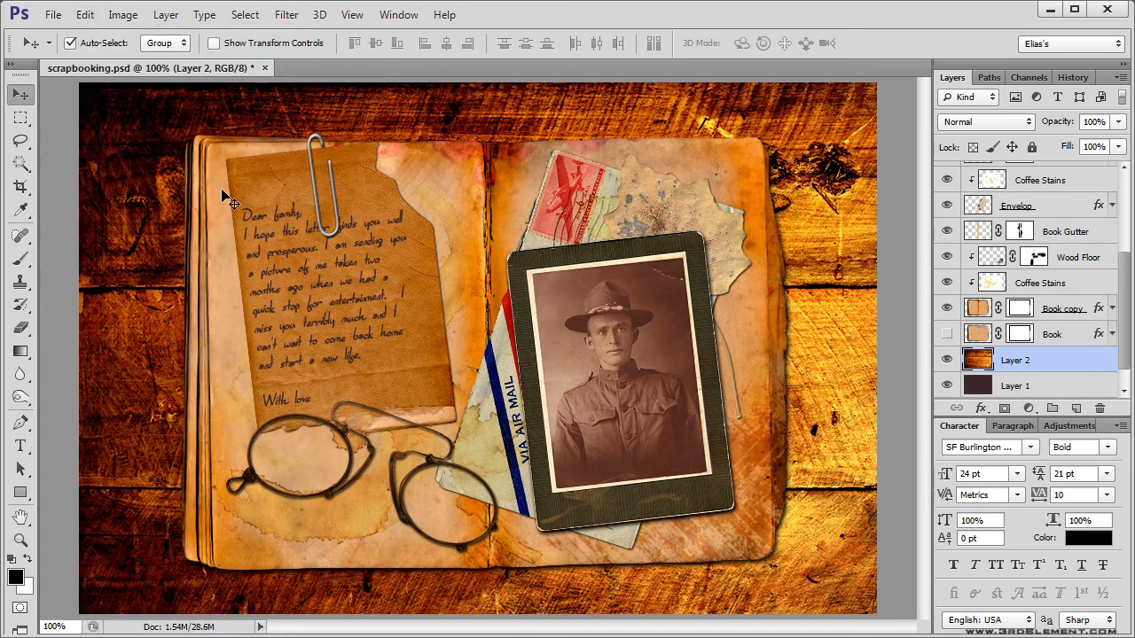
Delete Layer 1 and rename the pasted wood layer Wooden Texture.
drag(1081, 386, 1099, 408)
double_click(1017, 361)
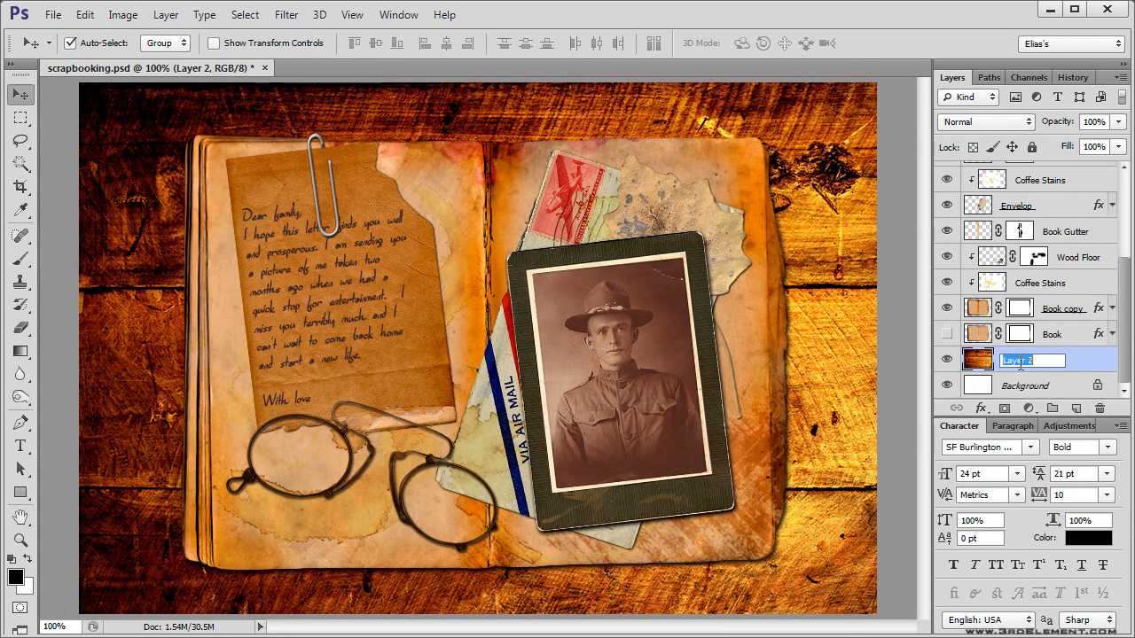
text(W)
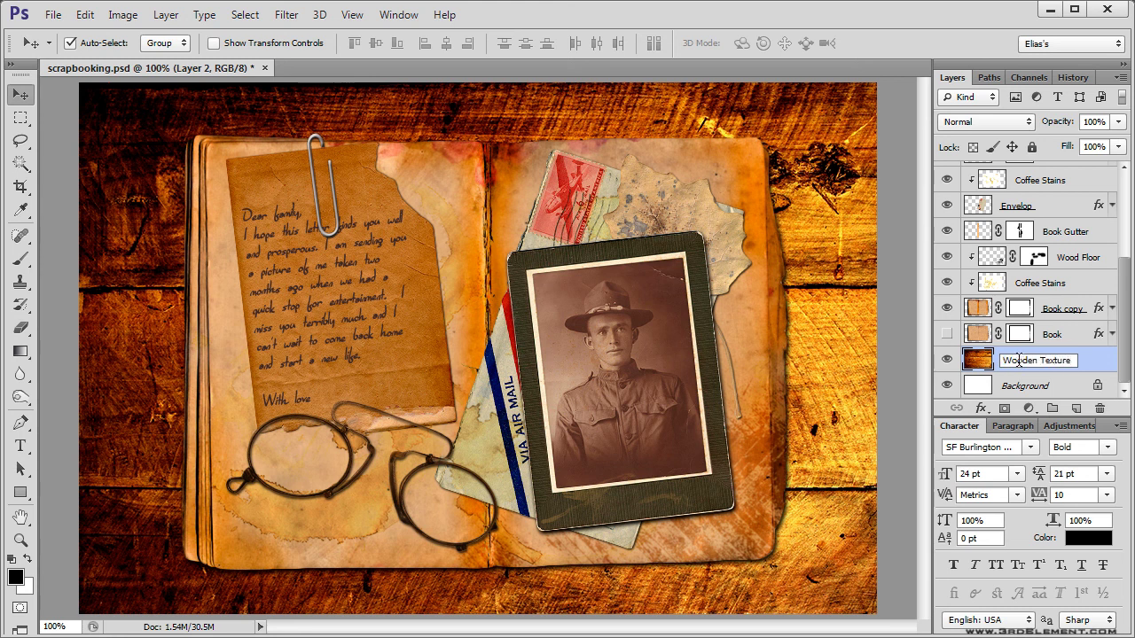
text(ooden Texture)
key(Return)
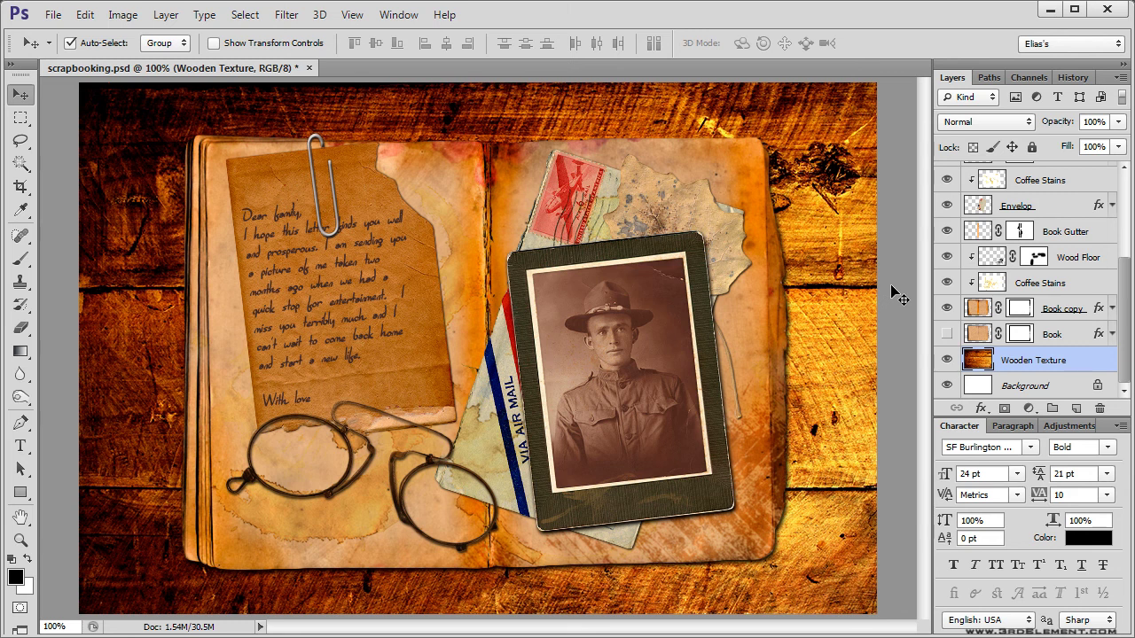
Add a Hue/Saturation adjustment layer above Wooden Texture and set the Reds saturation to -89.
click(166, 14)
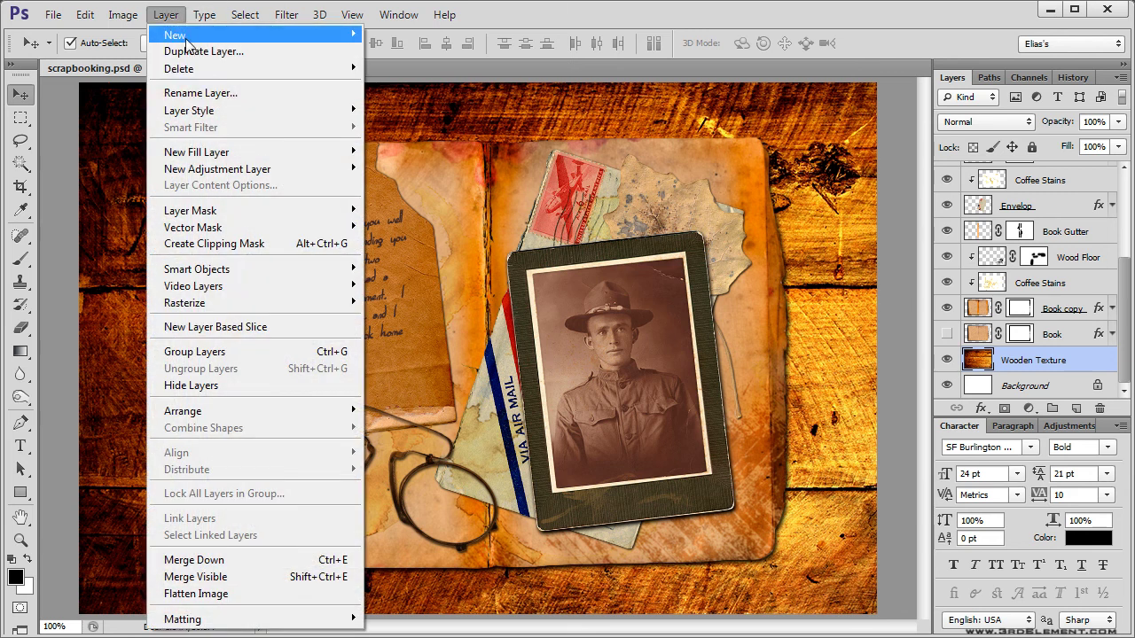
mouse_move(292, 168)
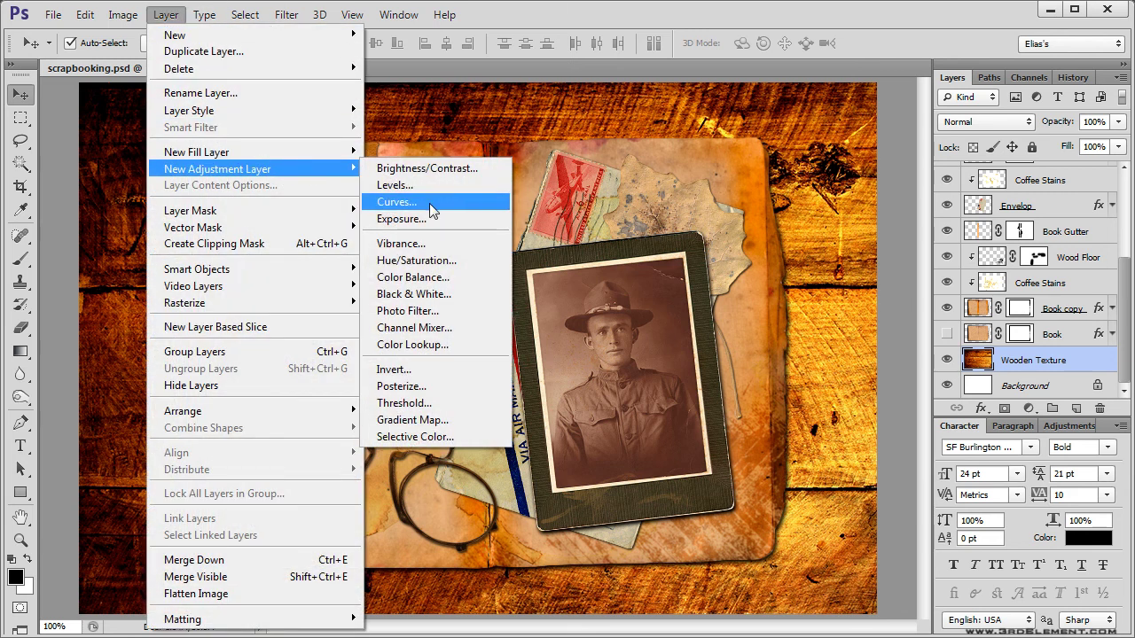
click(476, 260)
click(548, 285)
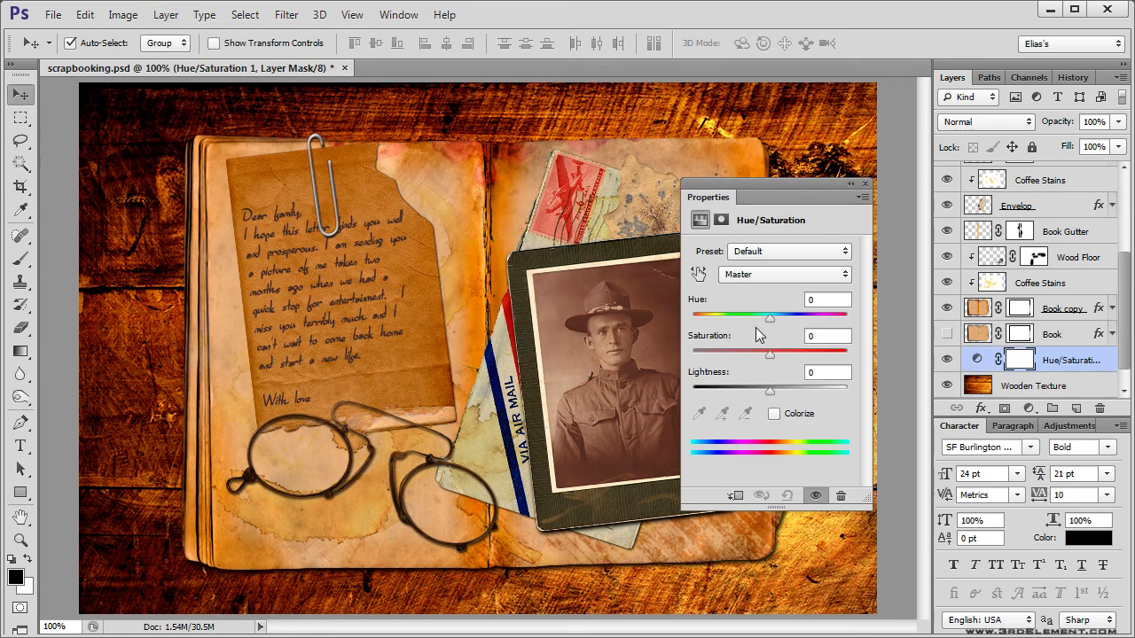
click(763, 275)
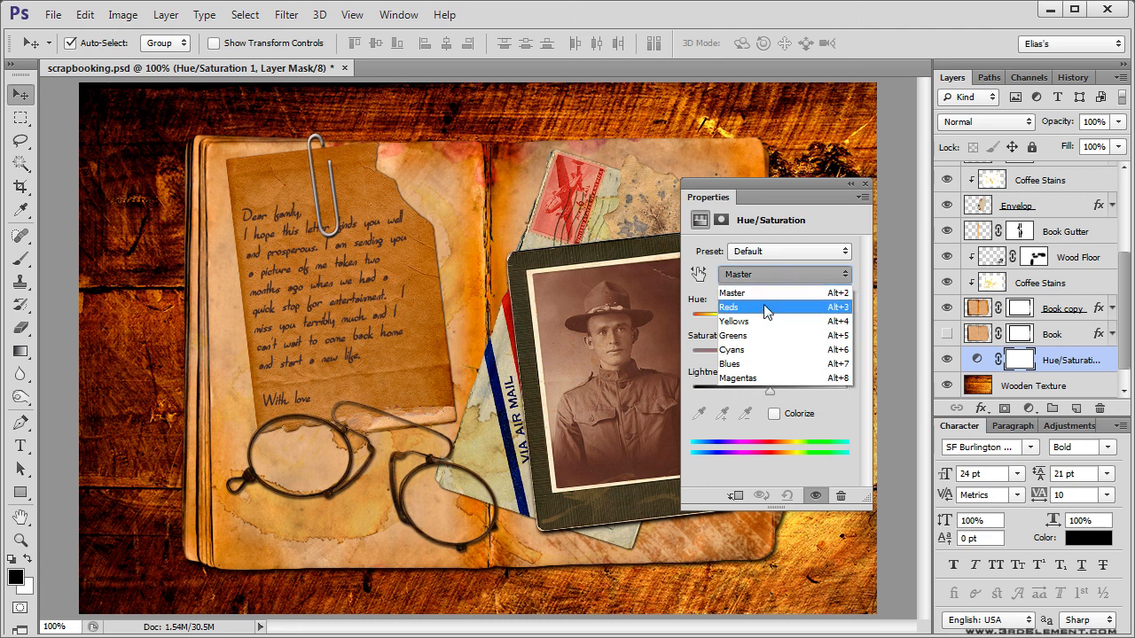
click(766, 308)
drag(772, 360, 702, 356)
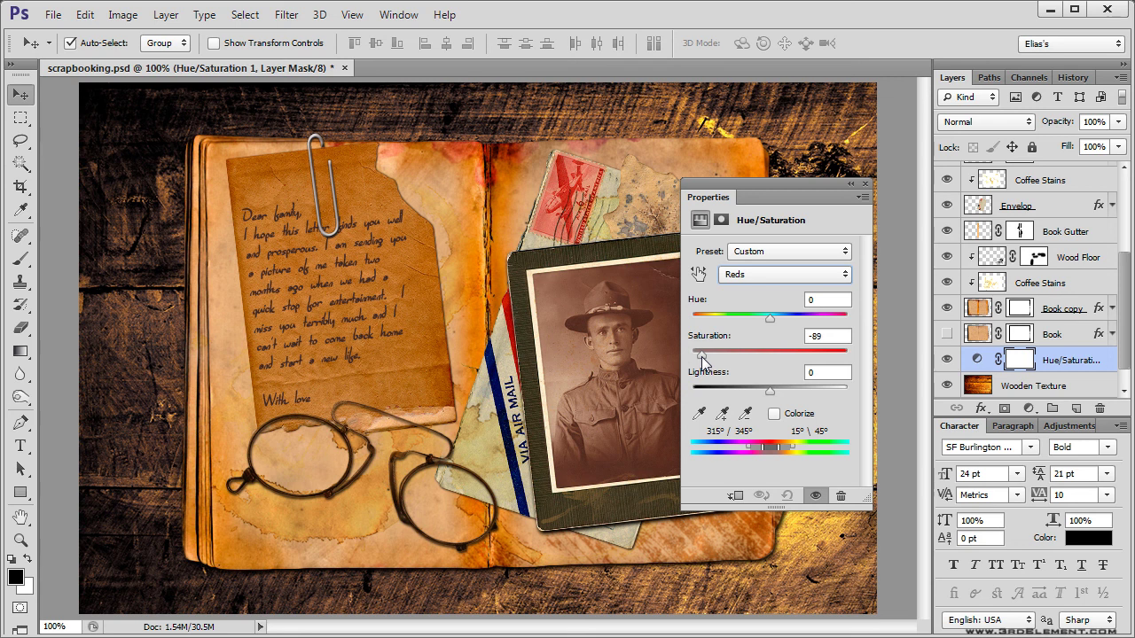
click(866, 185)
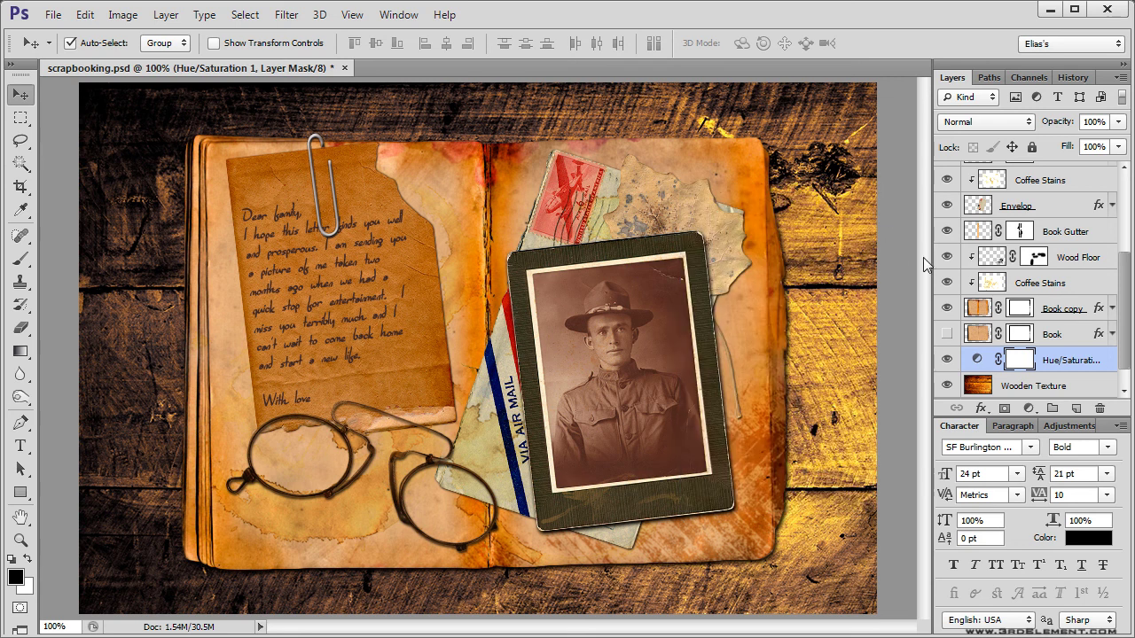
Add a Photo Filter adjustment layer above Hue/Saturation, using the Blue filter at 49% density.
scroll(1122, 310, down, 1)
click(167, 15)
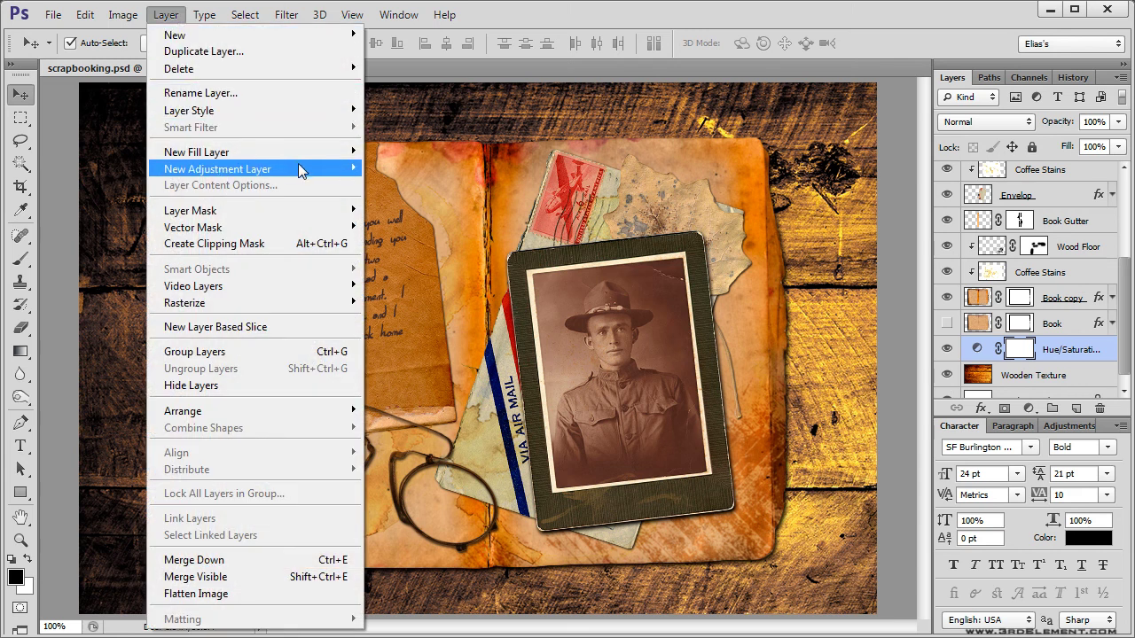
mouse_move(299, 167)
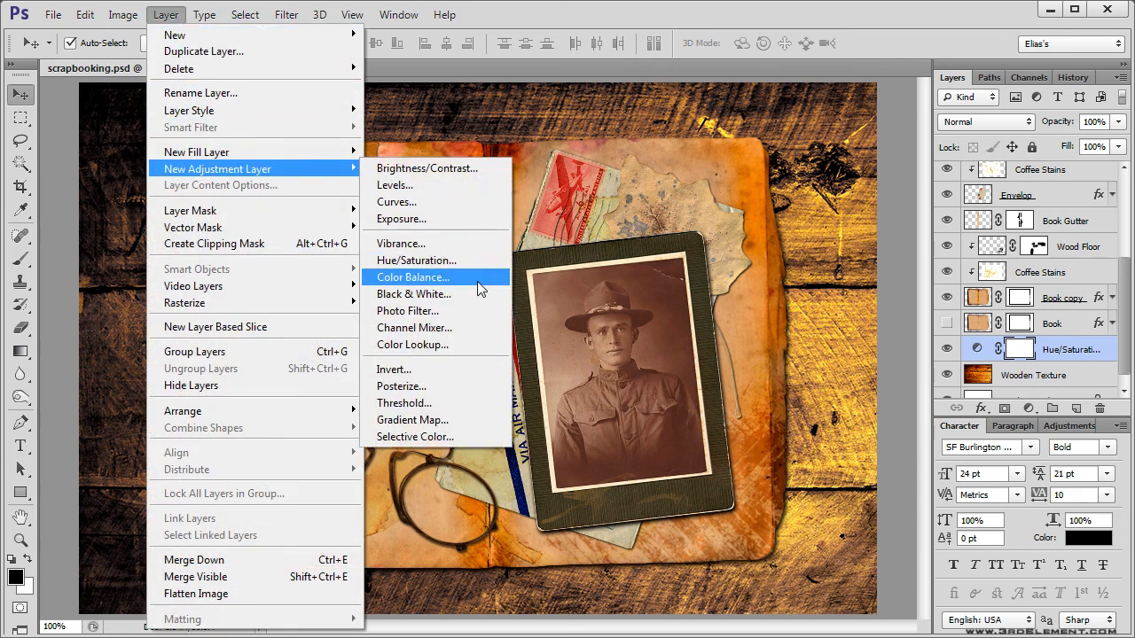
click(464, 311)
click(545, 285)
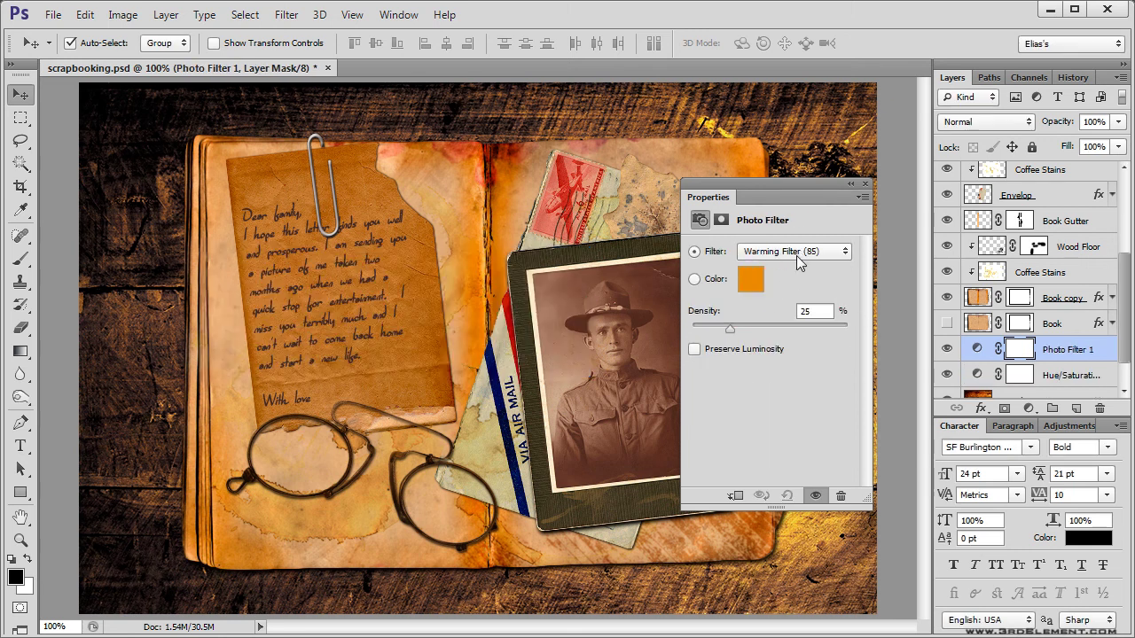
click(768, 255)
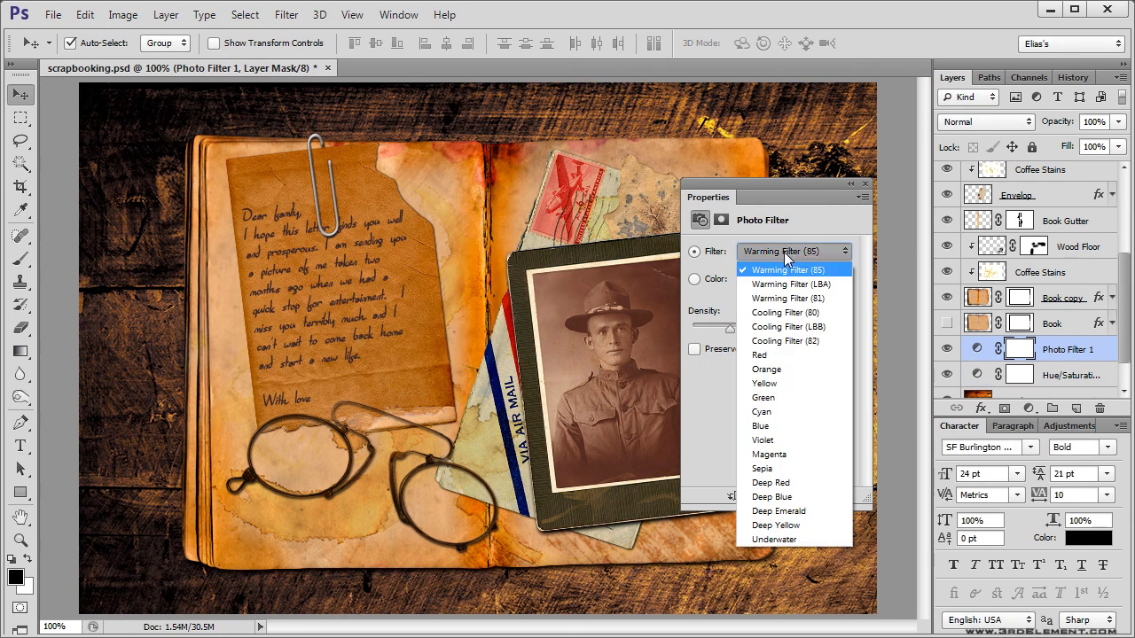
click(806, 428)
drag(726, 331, 758, 333)
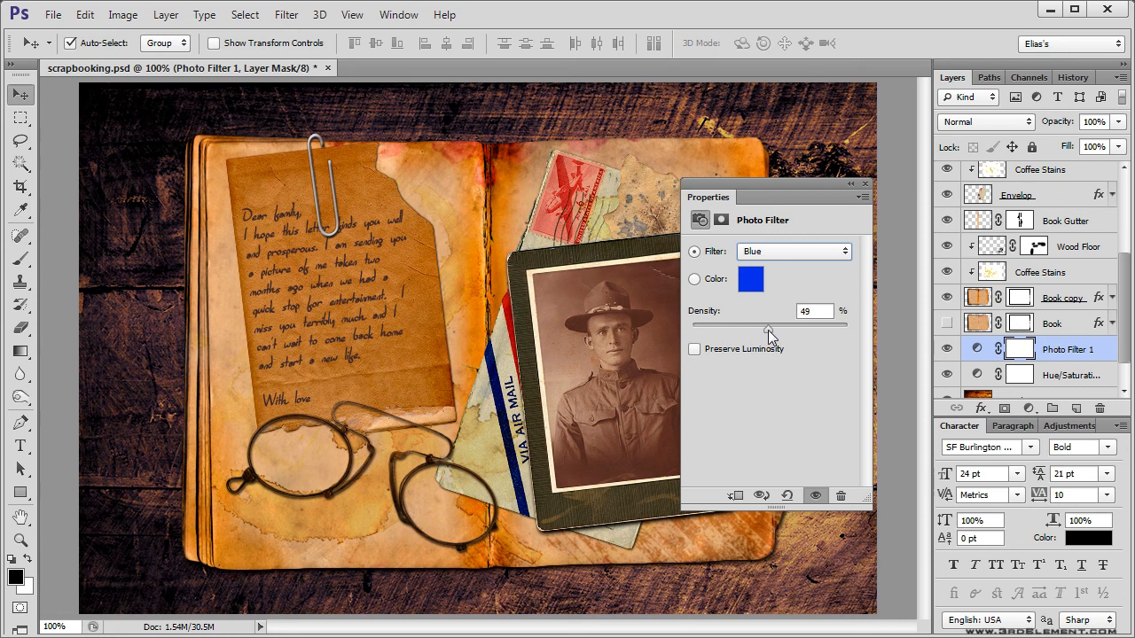
click(865, 183)
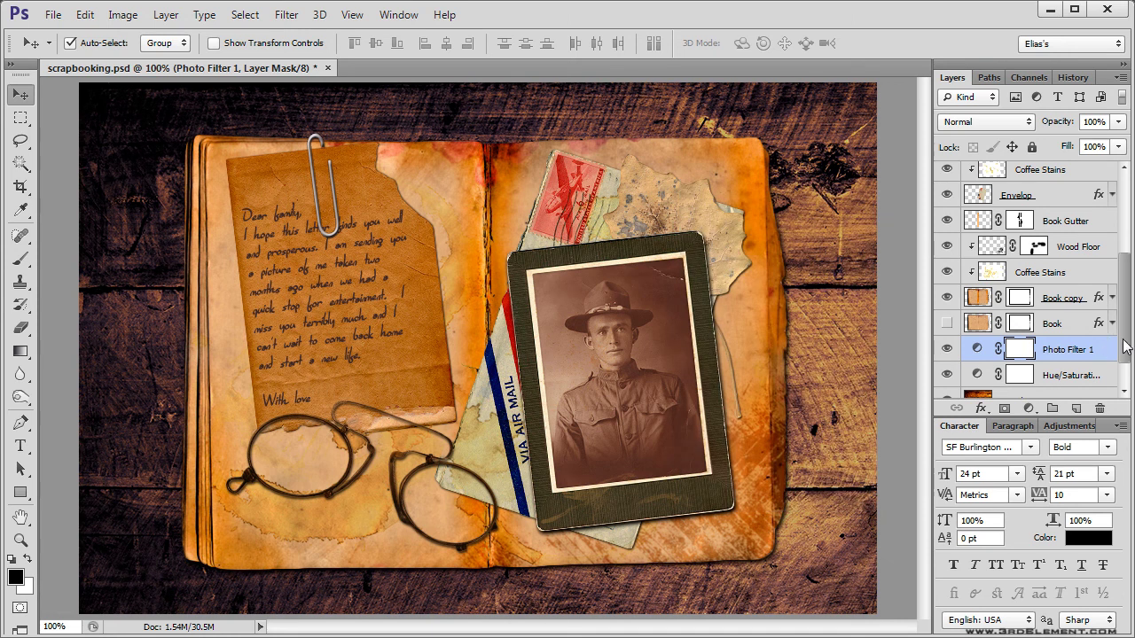
Move the Photo Filter layer below the Hue/Saturation layer, directly above Wooden Texture.
drag(1123, 349, 1123, 377)
drag(1055, 310, 1054, 344)
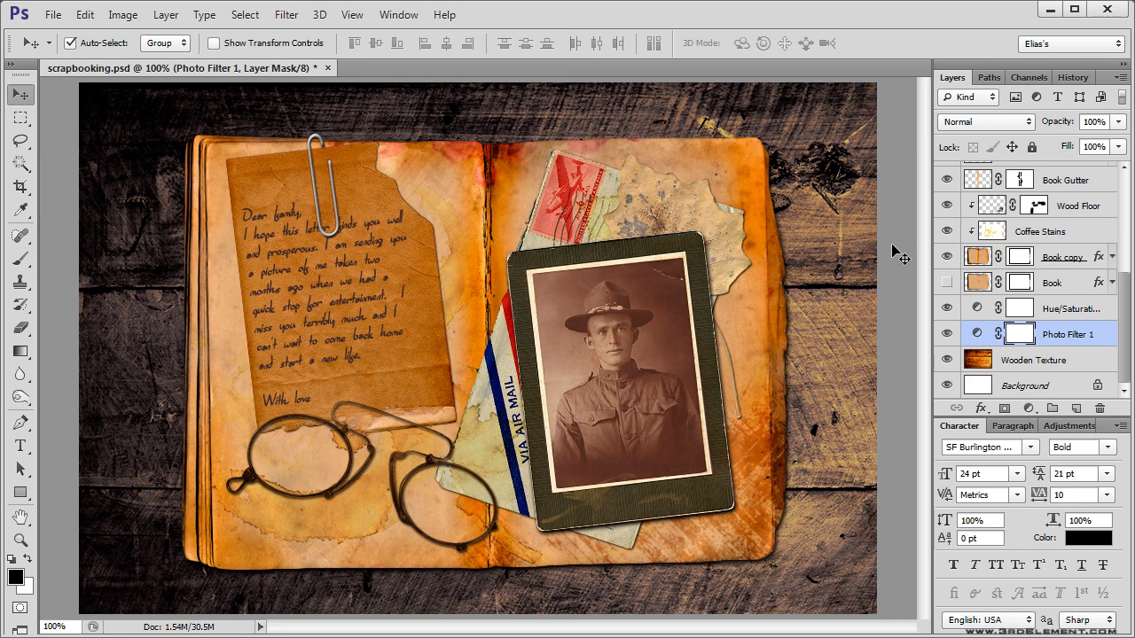